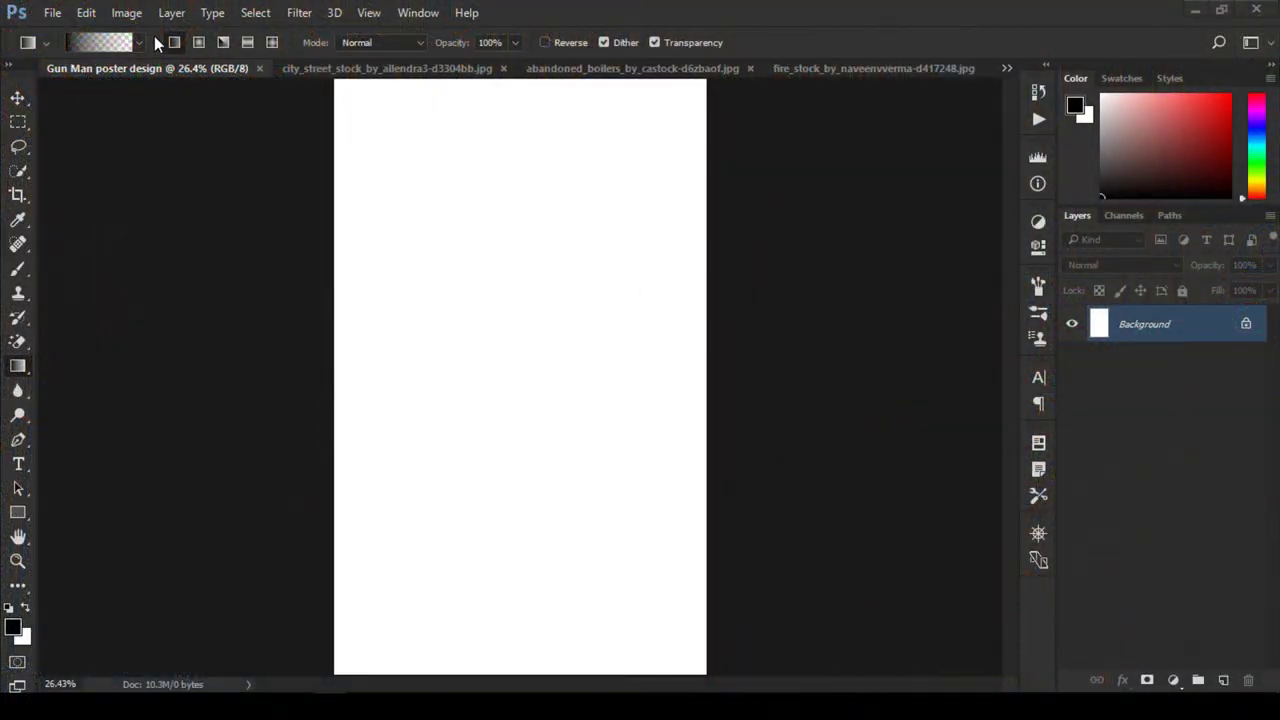
Step: Check the poster's width, height and resolution in Image Size, then close it
left_click(126, 12)
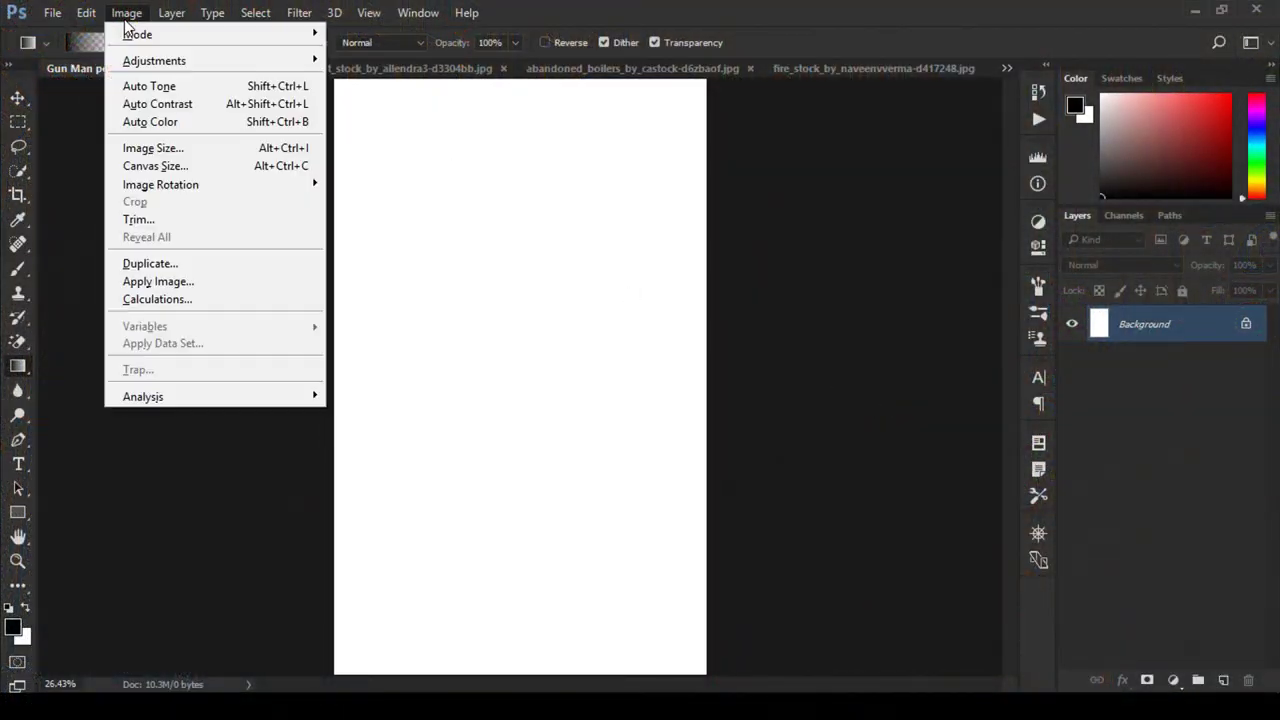
left_click(160, 146)
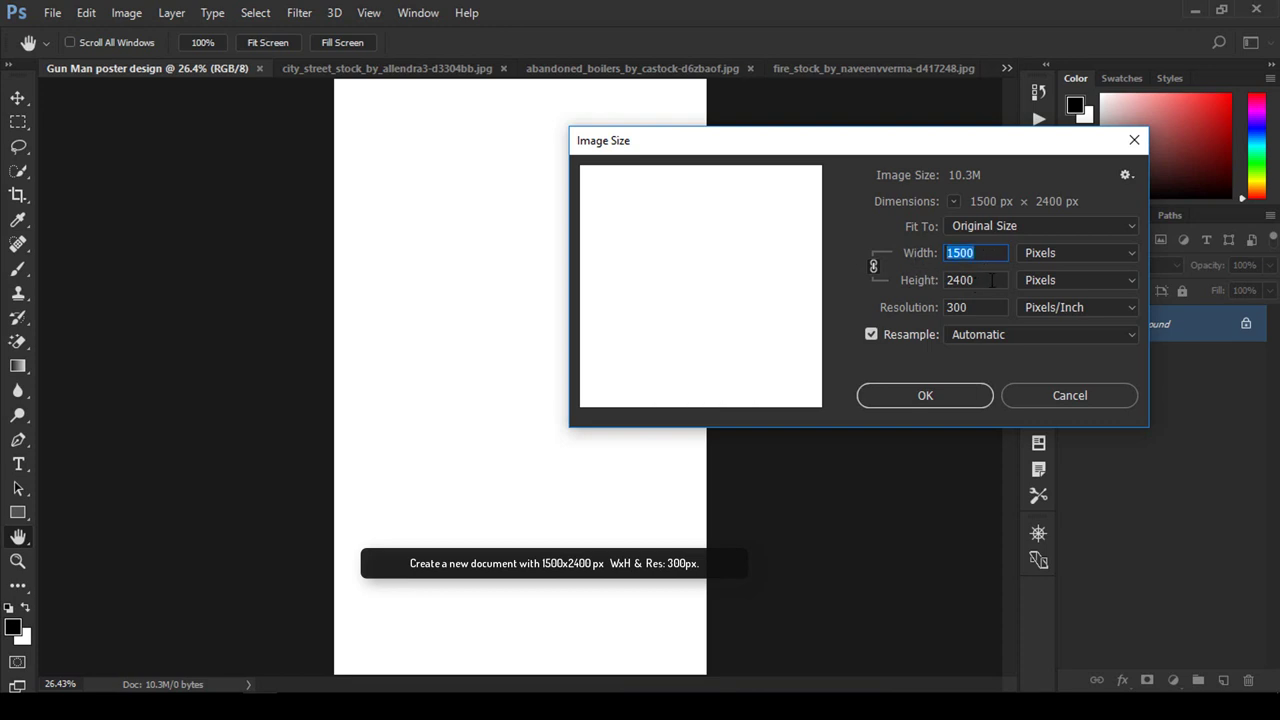
key("Tab")
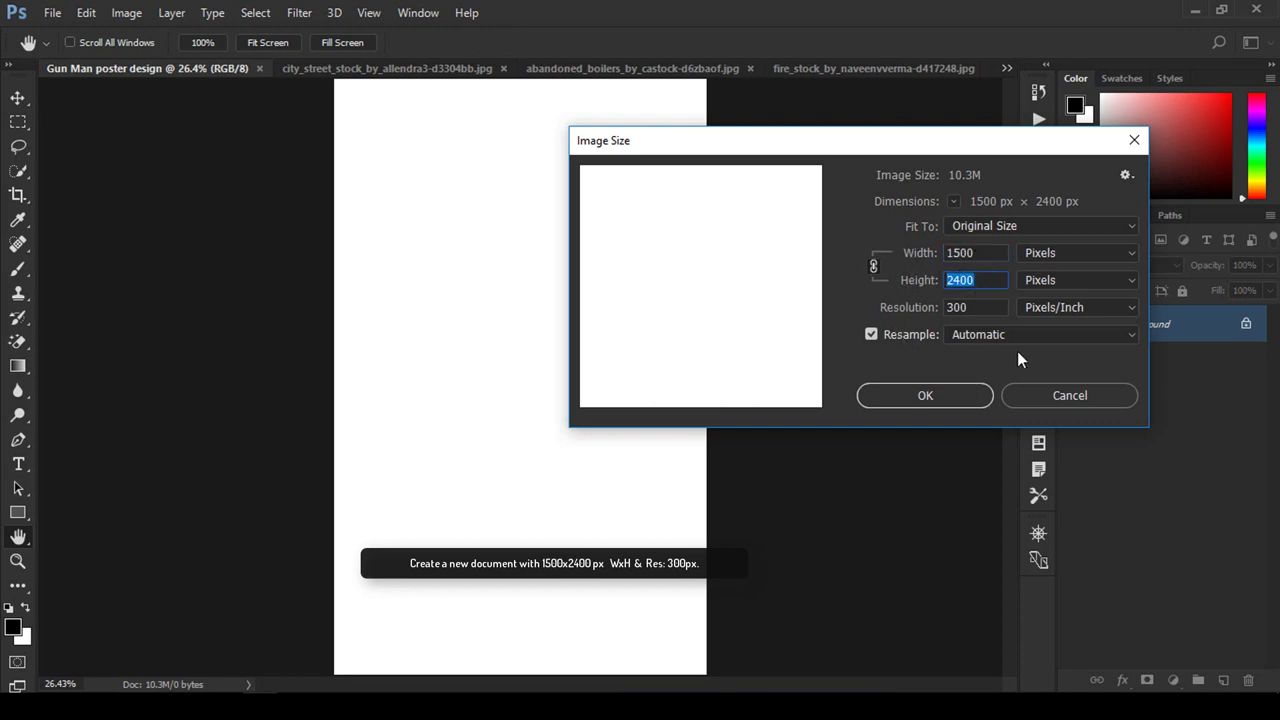
key("Tab")
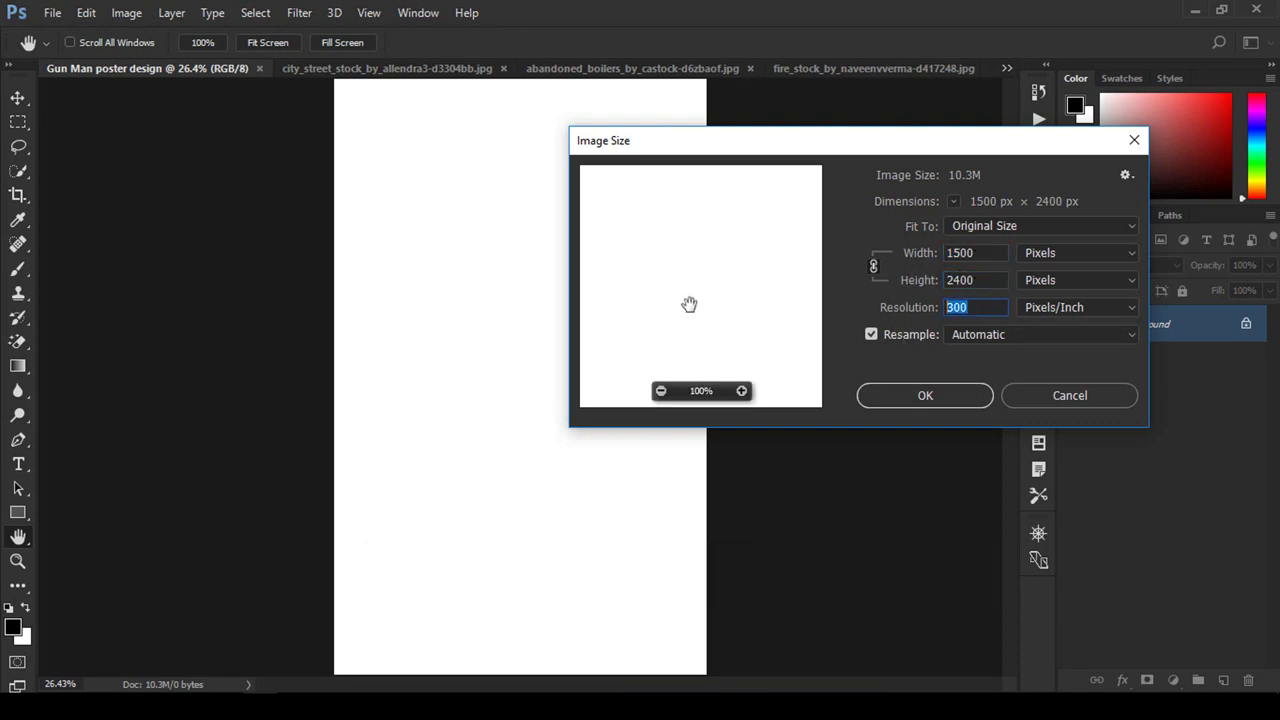
left_click(973, 395)
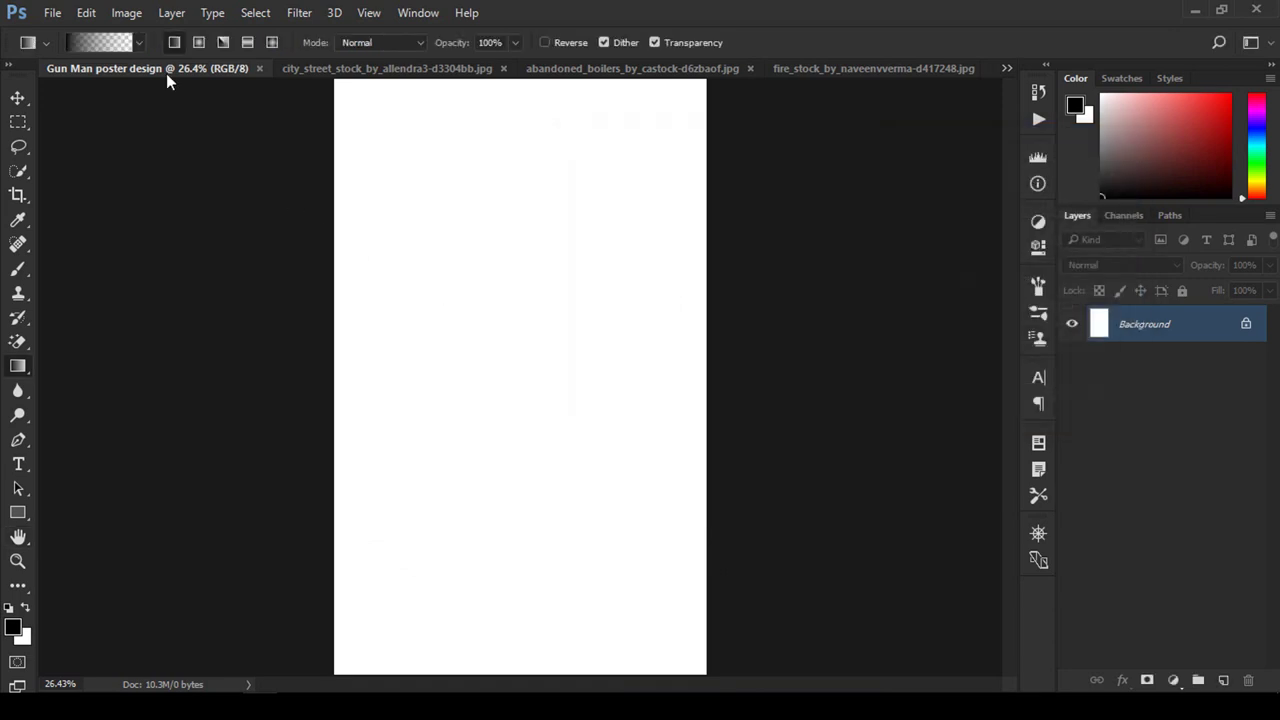
Step: Convert the city street photo to a smart object and drag it into the Gun Man poster
left_click(321, 68)
left_click(18, 98)
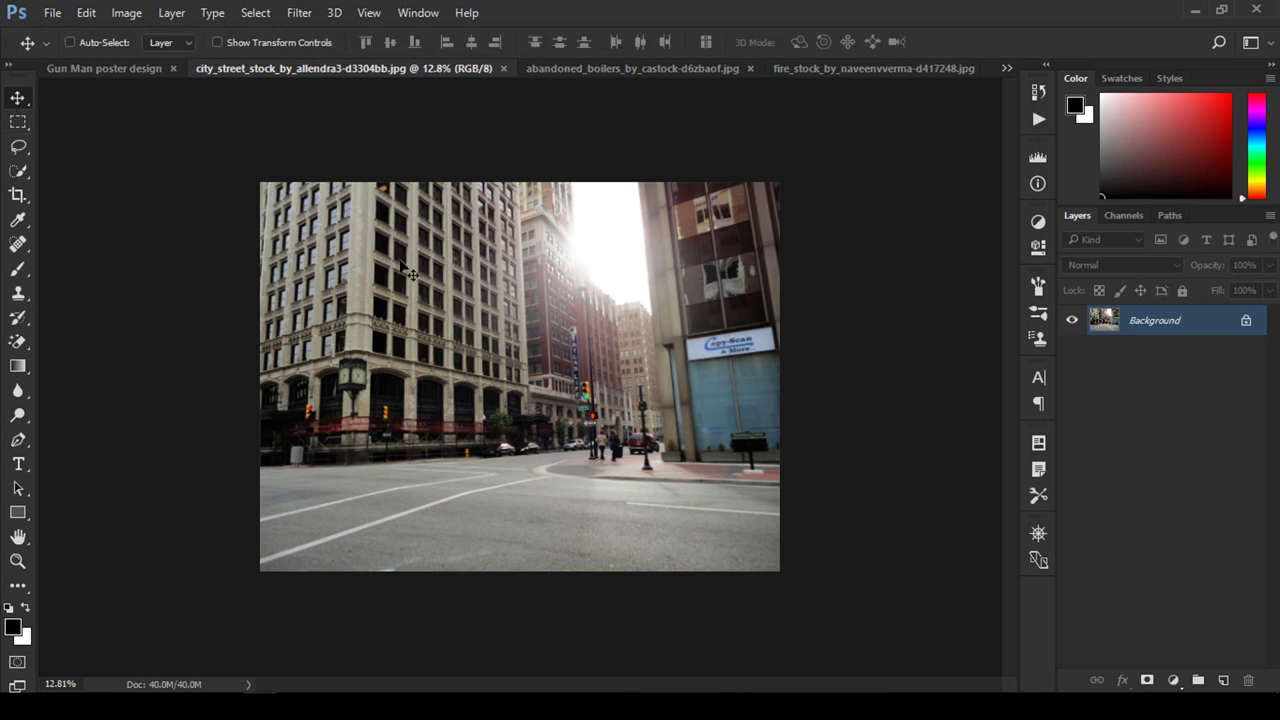
right_click(1130, 330)
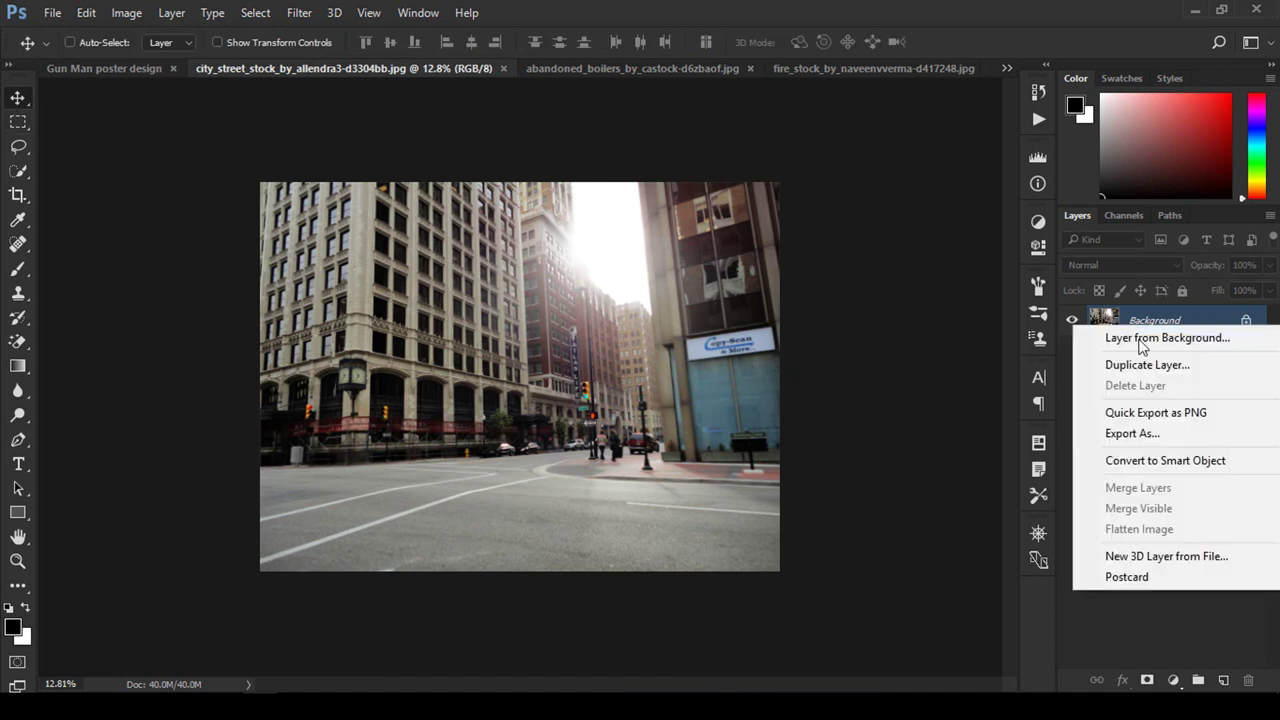
left_click(1150, 460)
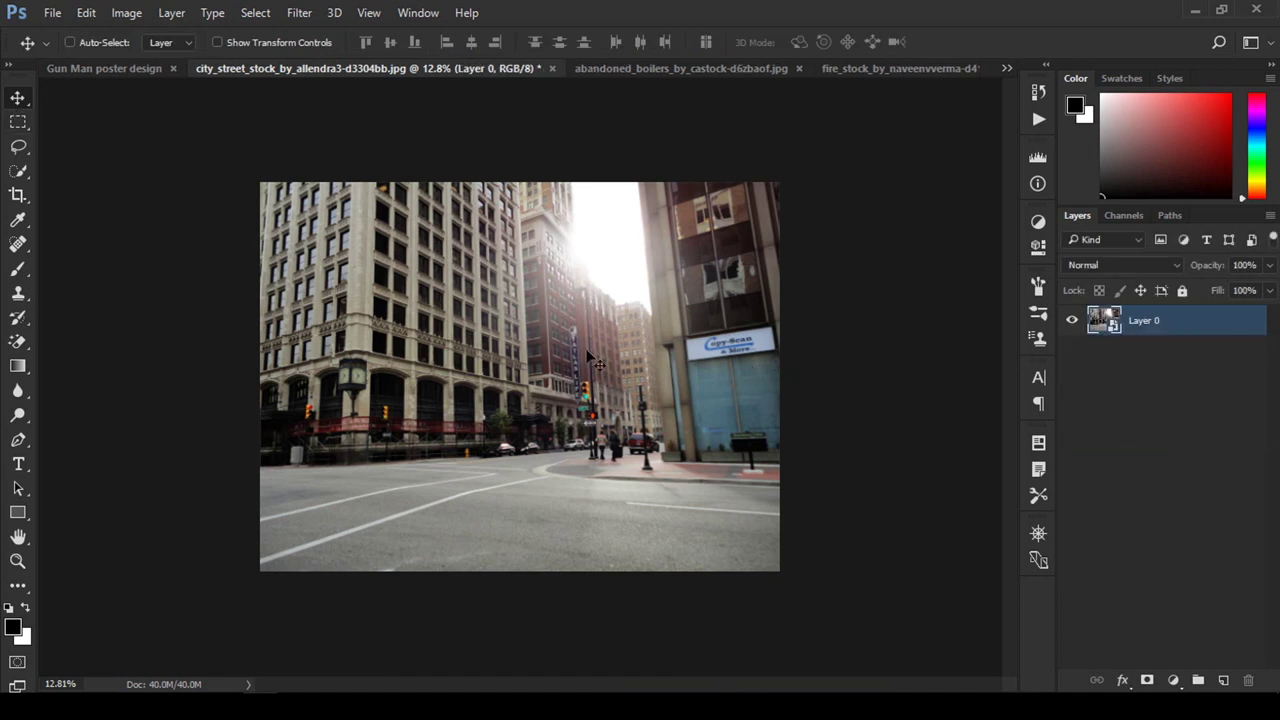
left_click_drag(515, 380, 505, 305)
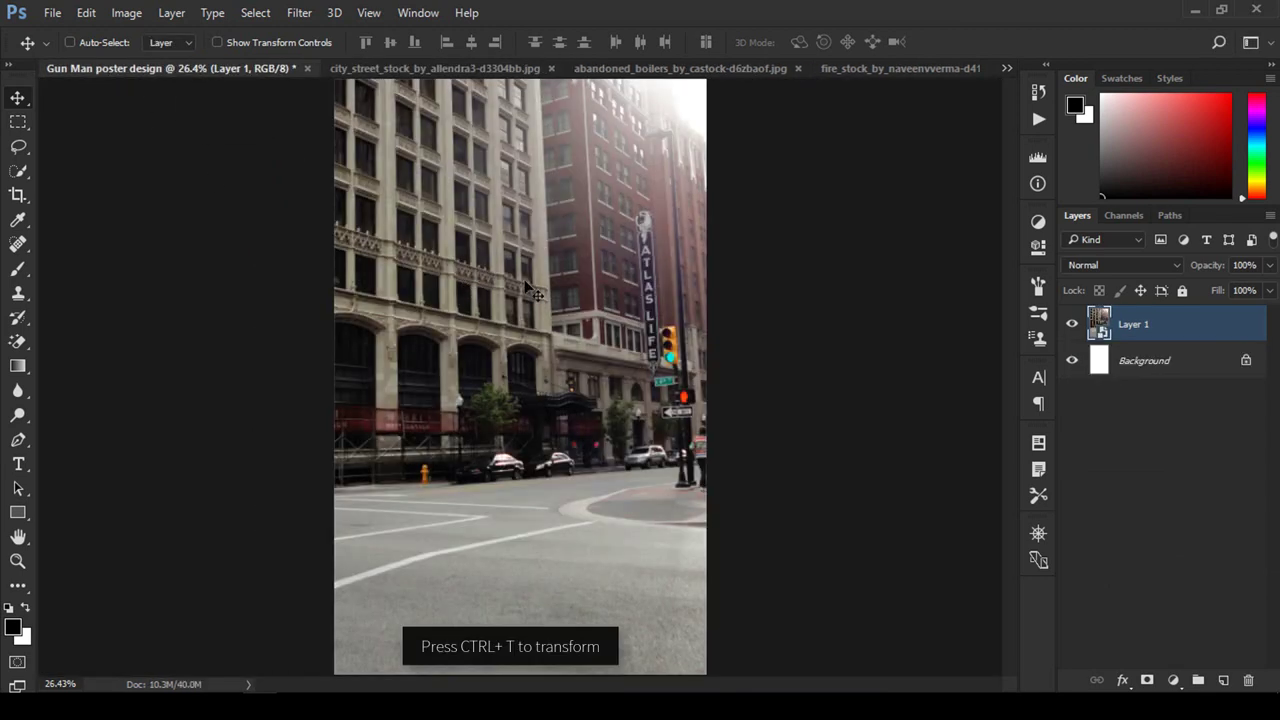
Step: Free-transform the street layer to the poster width at the top, stretched taller, and commit
key("ctrl+t")
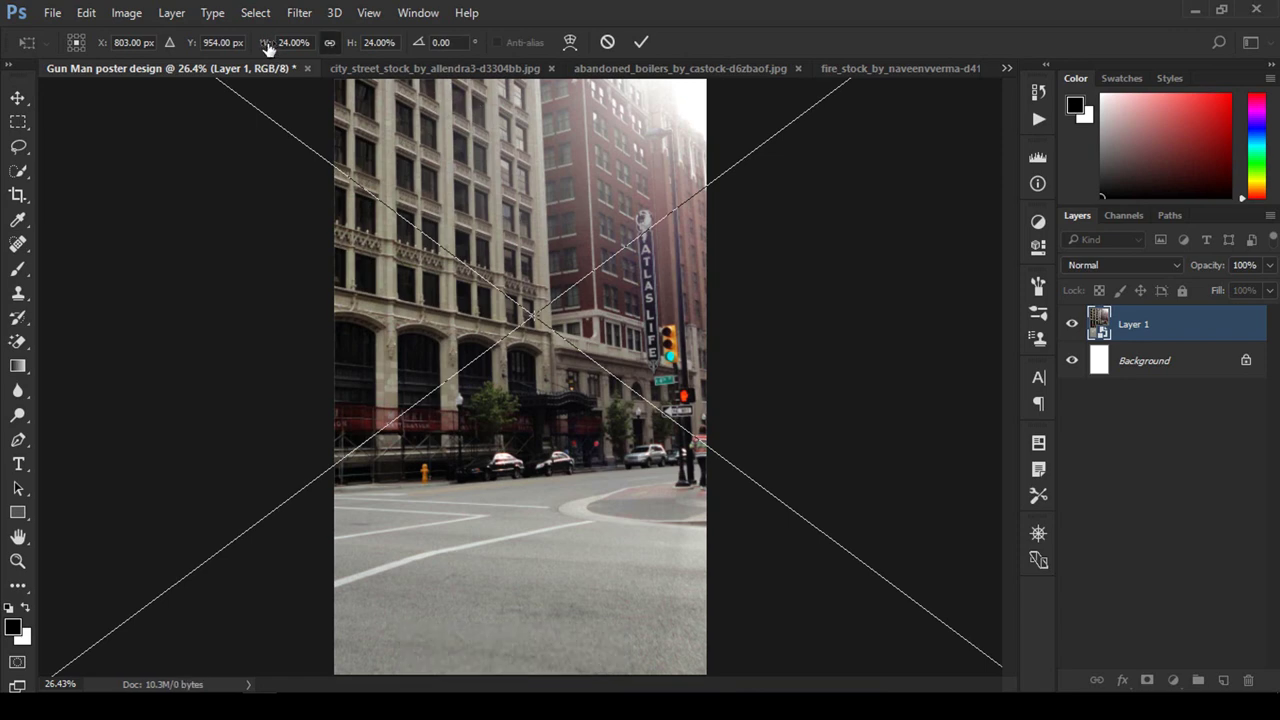
left_click_drag(272, 46, 256, 50)
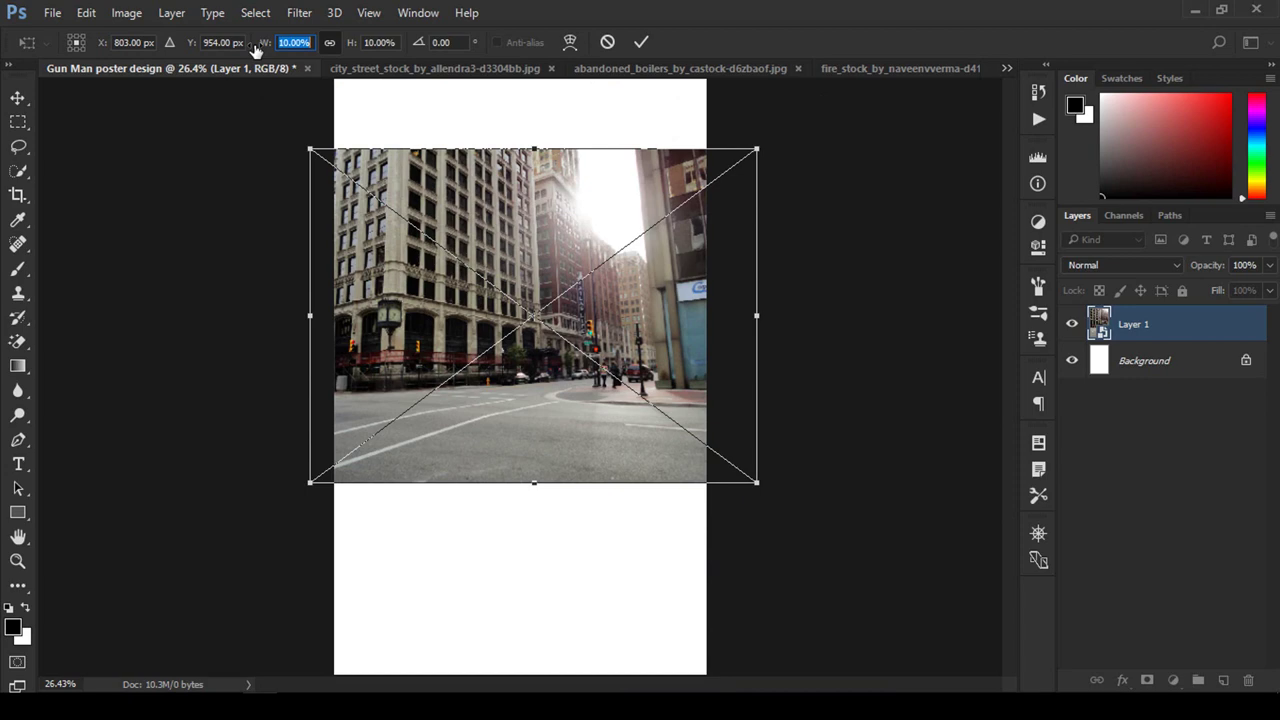
left_click_drag(569, 216, 513, 170)
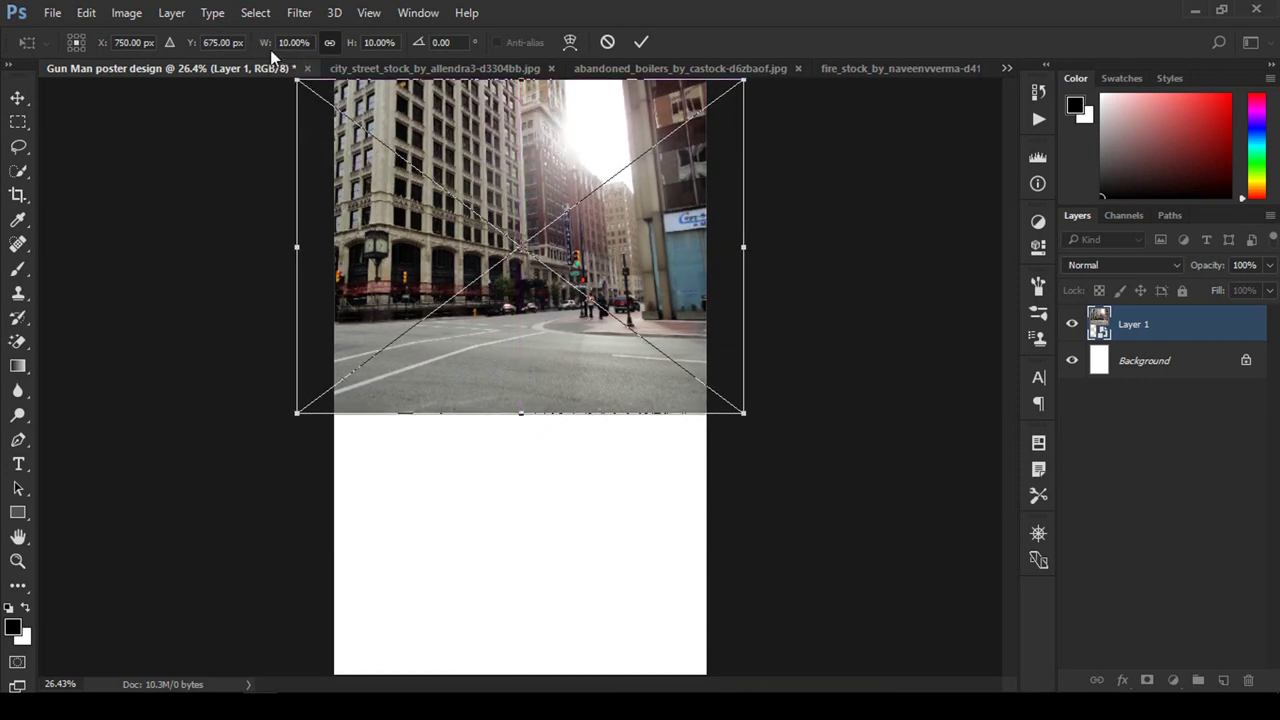
left_click_drag(263, 50, 266, 50)
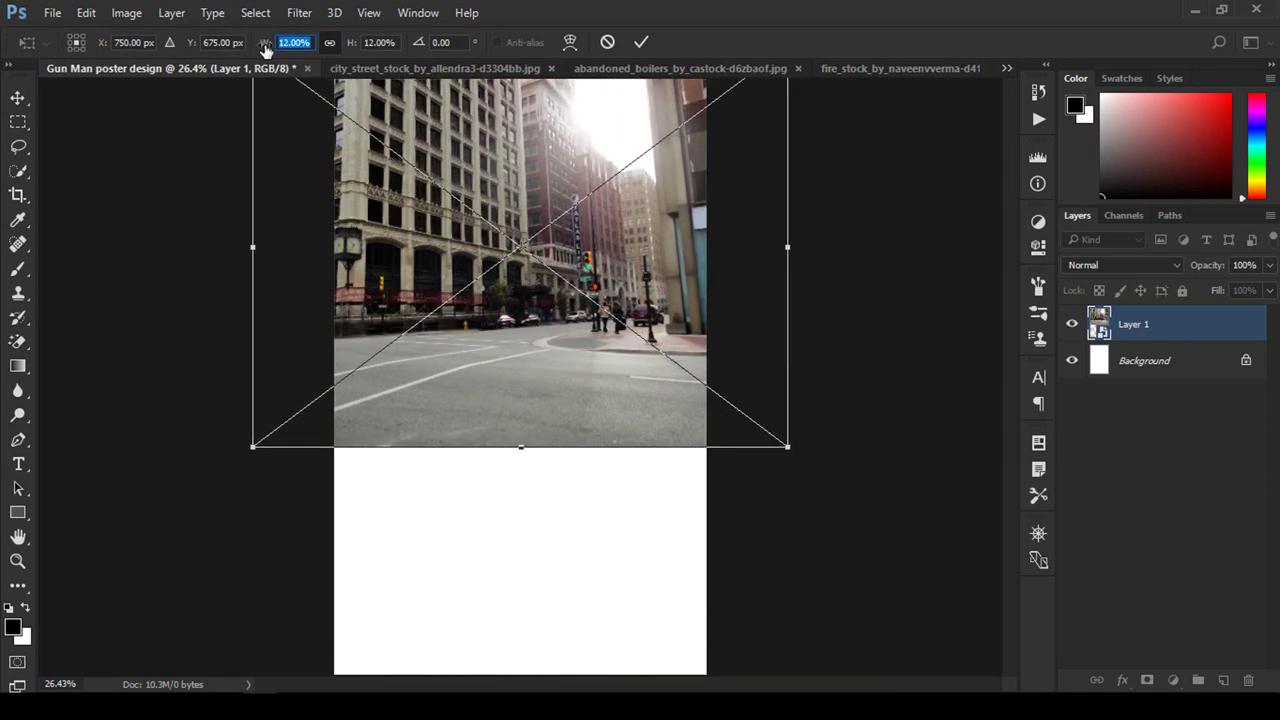
left_click_drag(266, 50, 266, 50)
left_click_drag(788, 447, 765, 428)
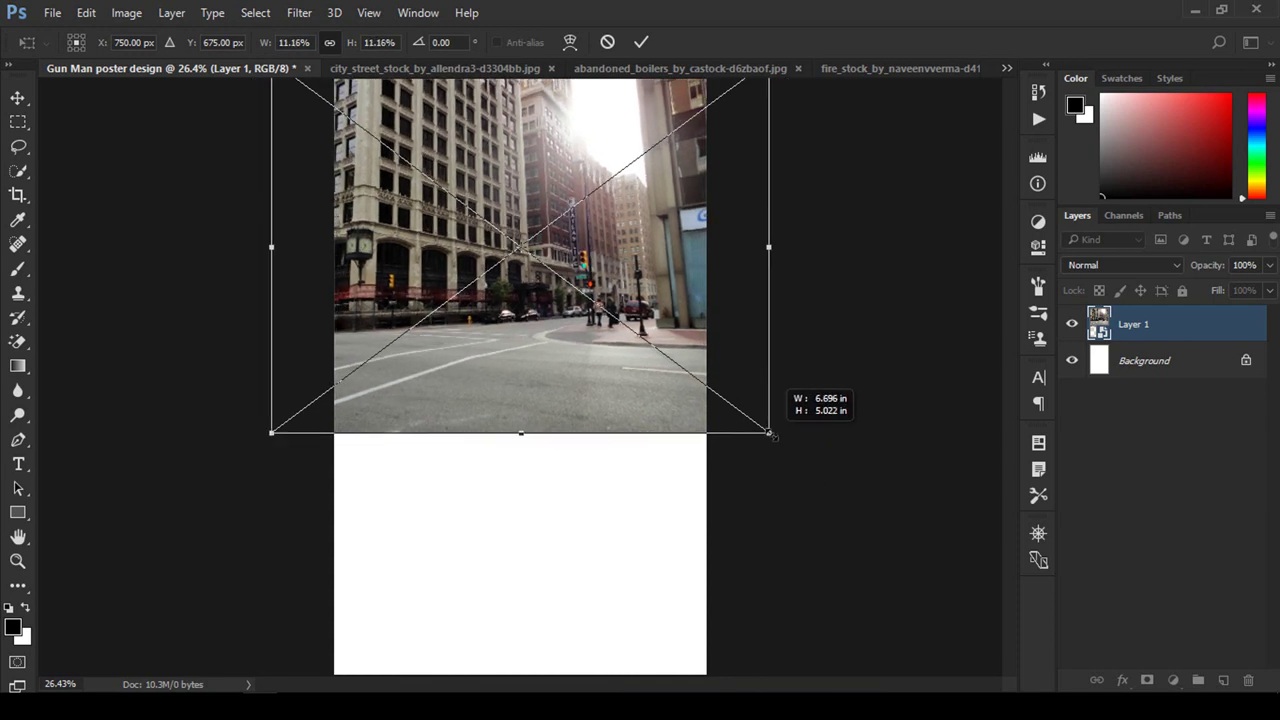
left_click_drag(623, 213, 623, 230)
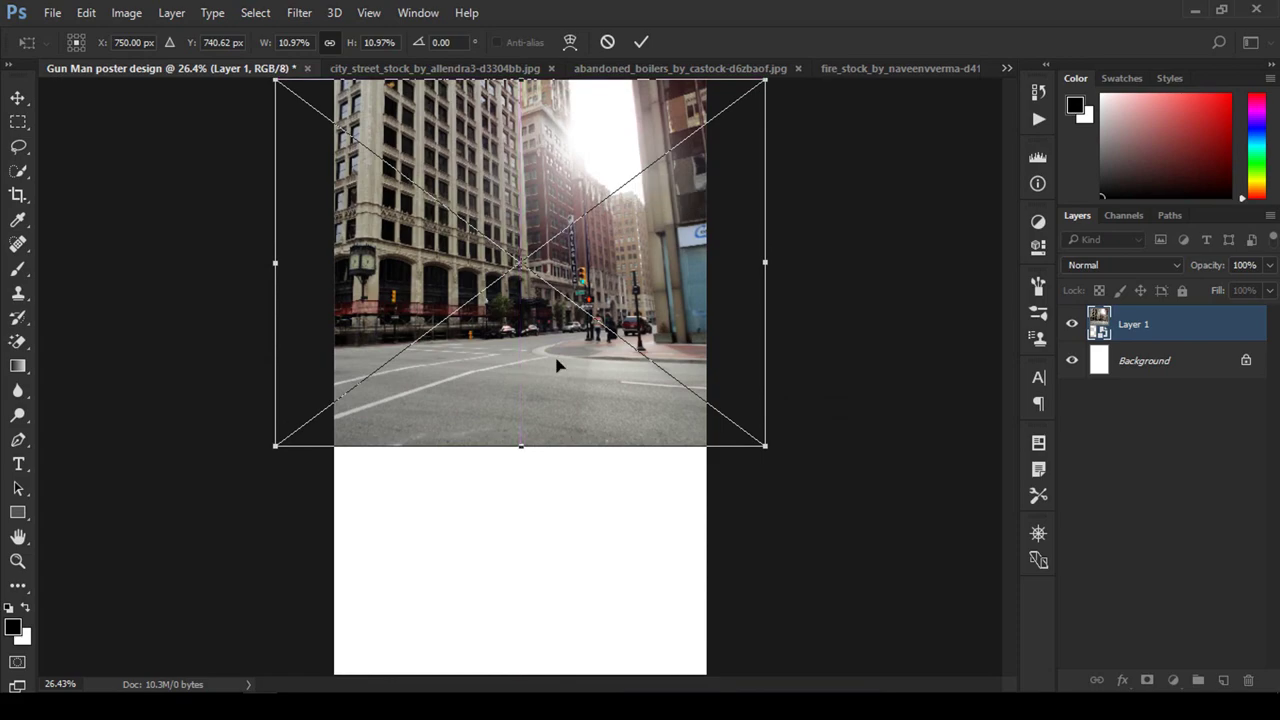
left_click_drag(520, 450, 524, 518)
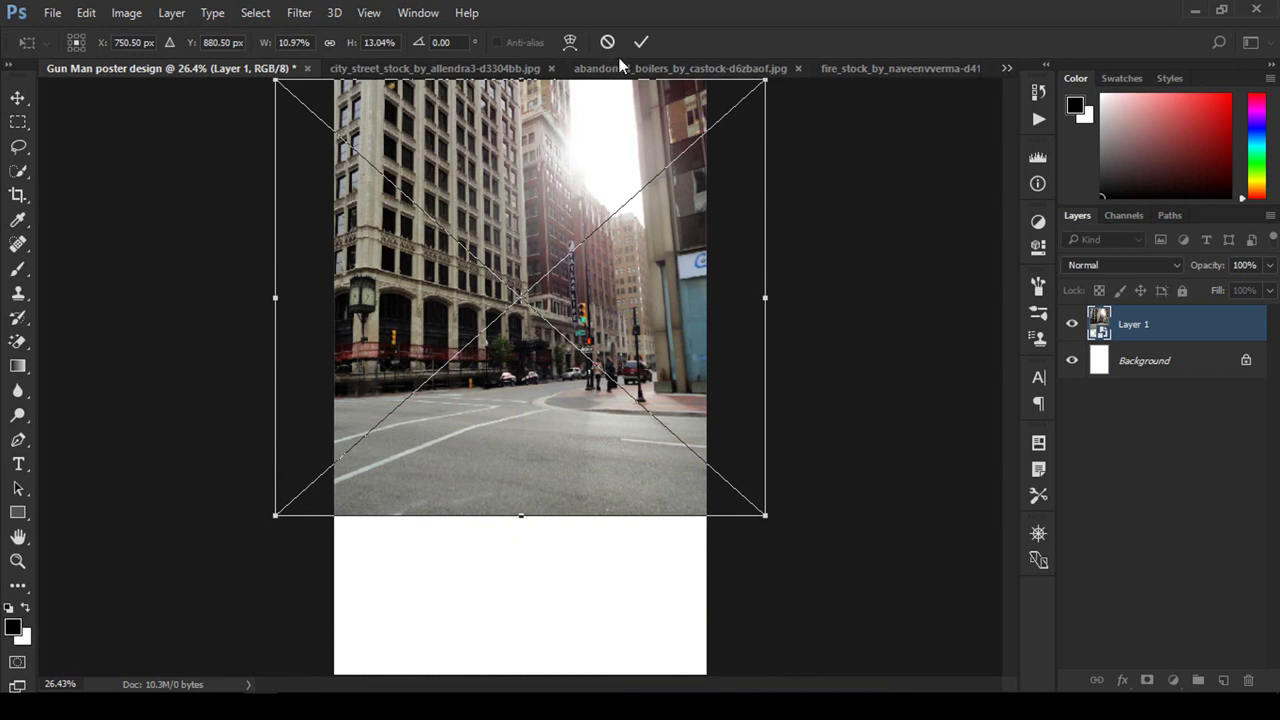
left_click(643, 43)
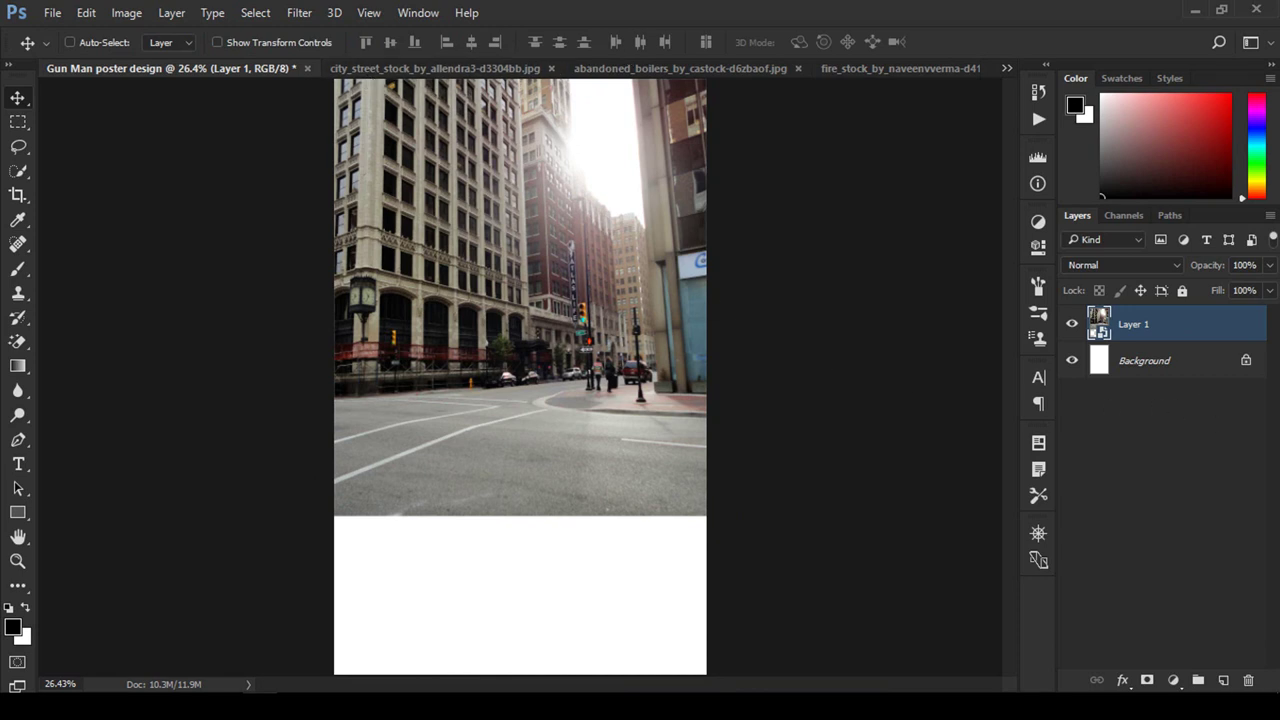
Step: Close the city street document without saving changes
left_click(408, 69)
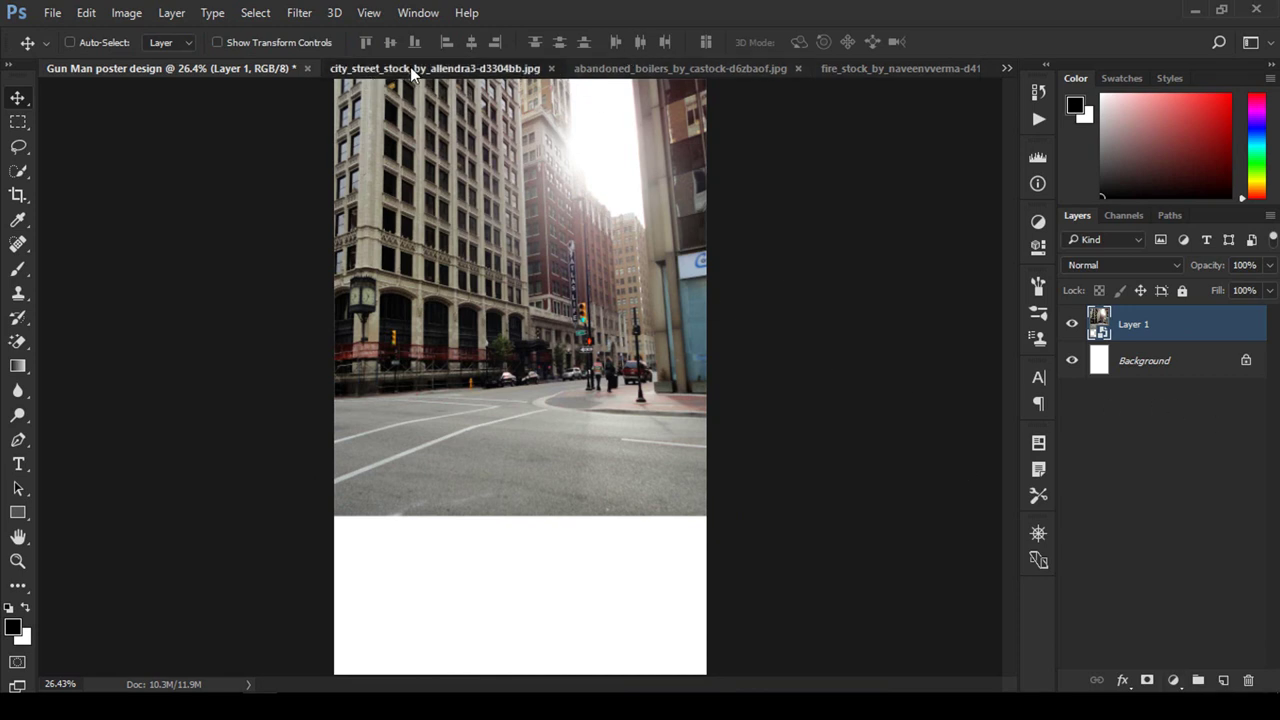
left_click(551, 69)
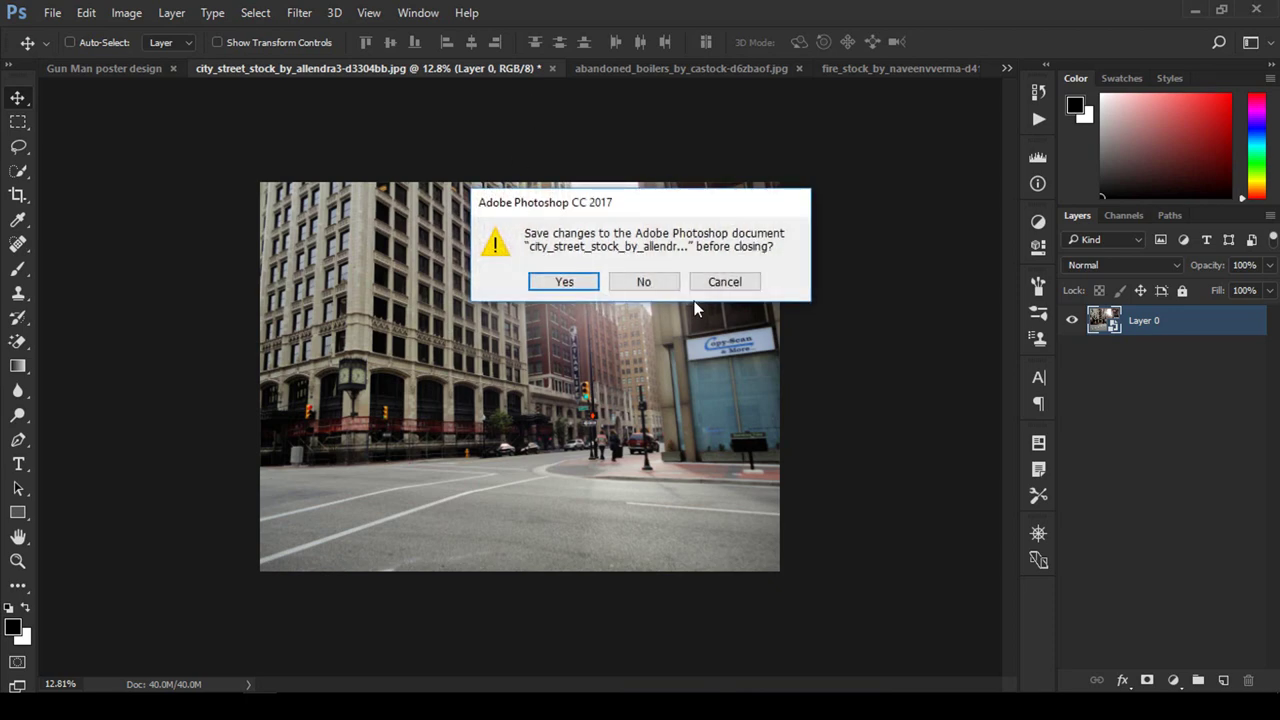
left_click(665, 284)
Step: Convert the abandoned boilers photo to a smart object and drag it onto the poster
left_click(453, 68)
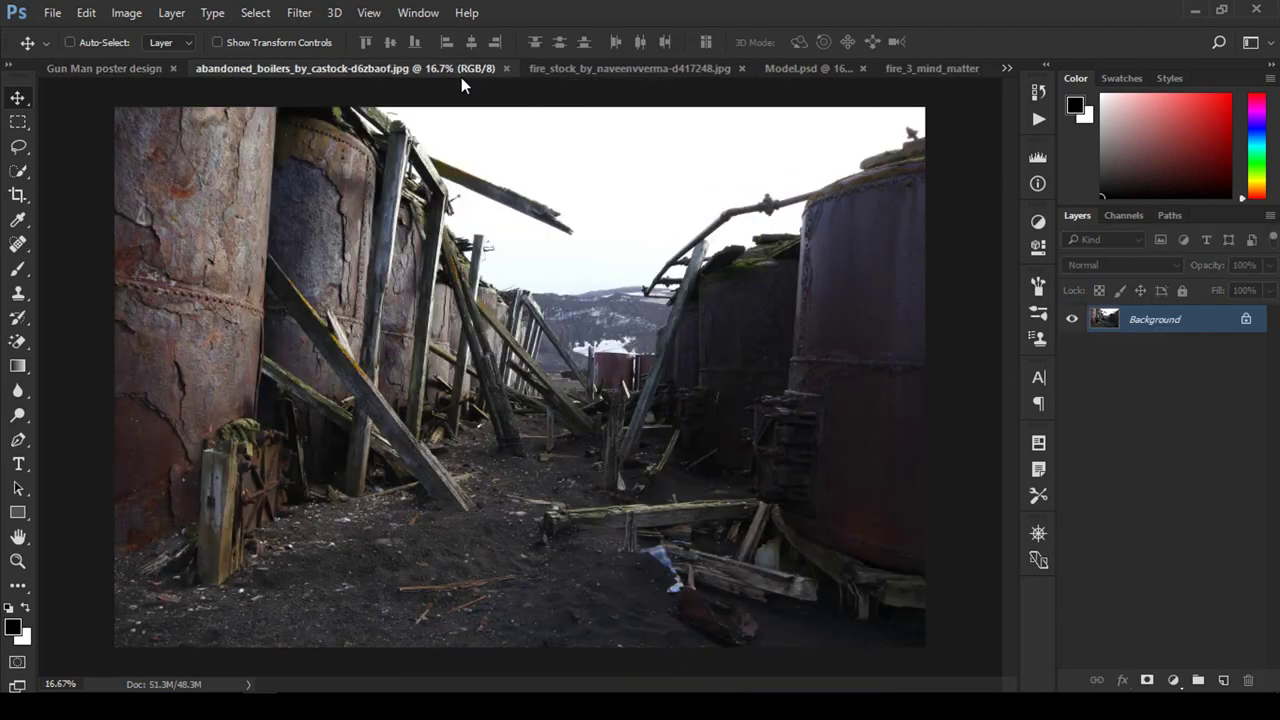
right_click(1222, 310)
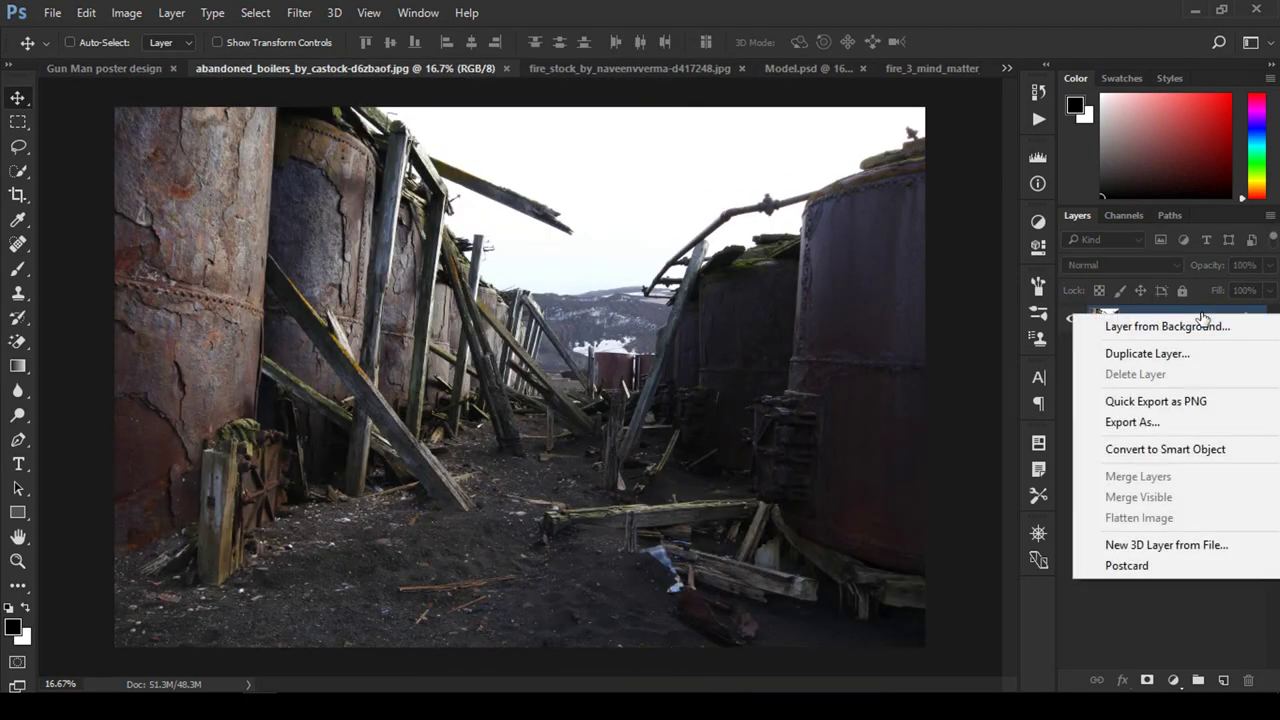
left_click(1182, 451)
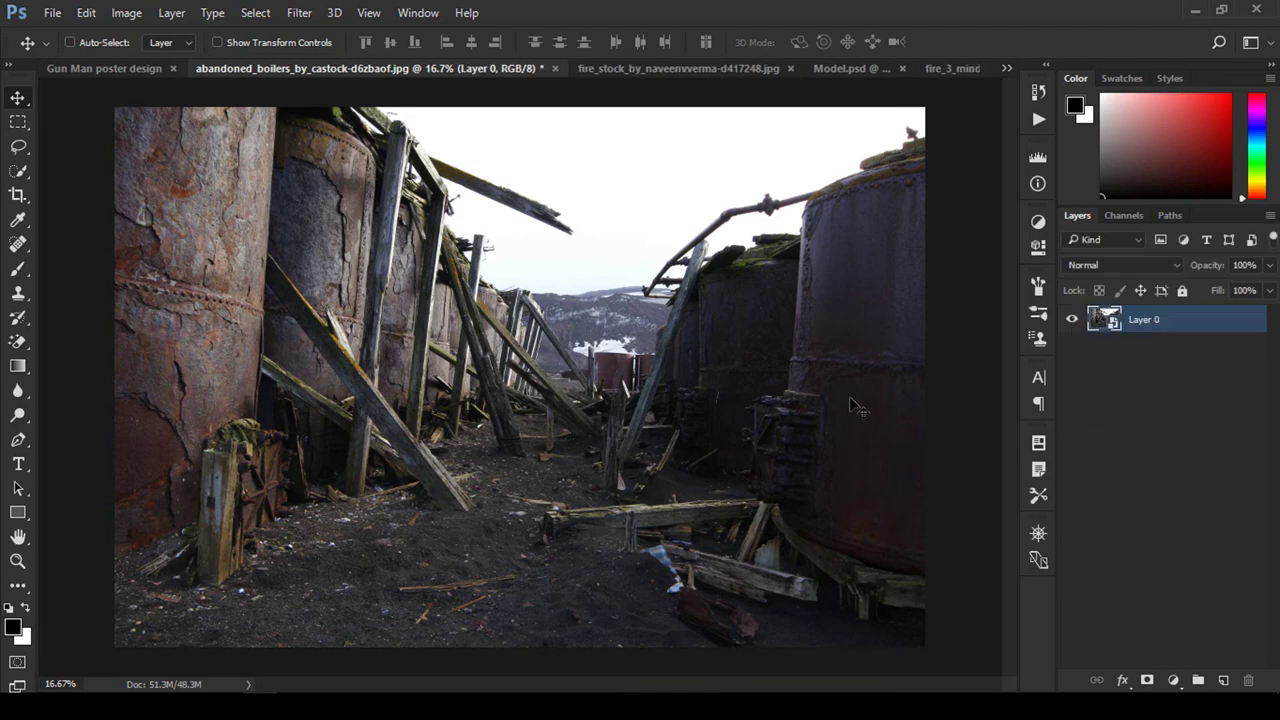
mouse_move(855, 415)
left_mouse_down()
mouse_move(140, 75)
mouse_move(569, 447)
left_mouse_up()
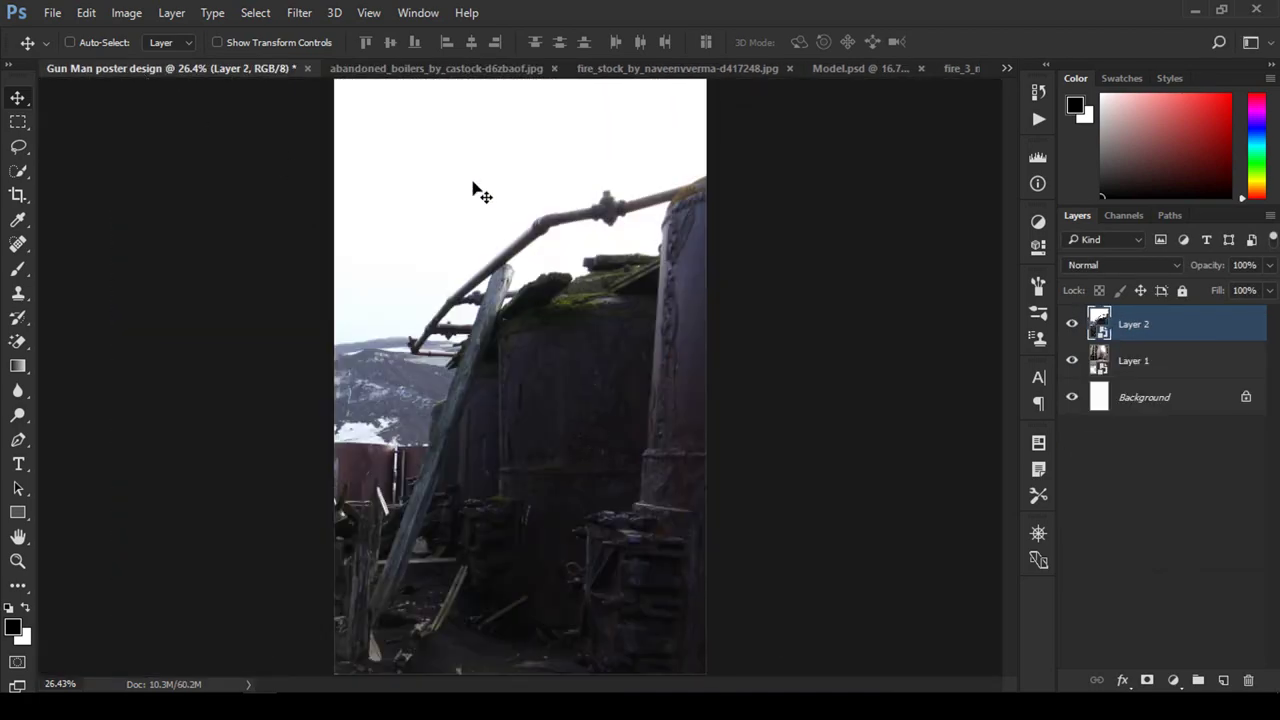
left_click_drag(471, 191, 486, 199)
Step: Free-transform the boilers layer to 13.56%, place it over the poster's lower portion, and commit
key("ctrl+t")
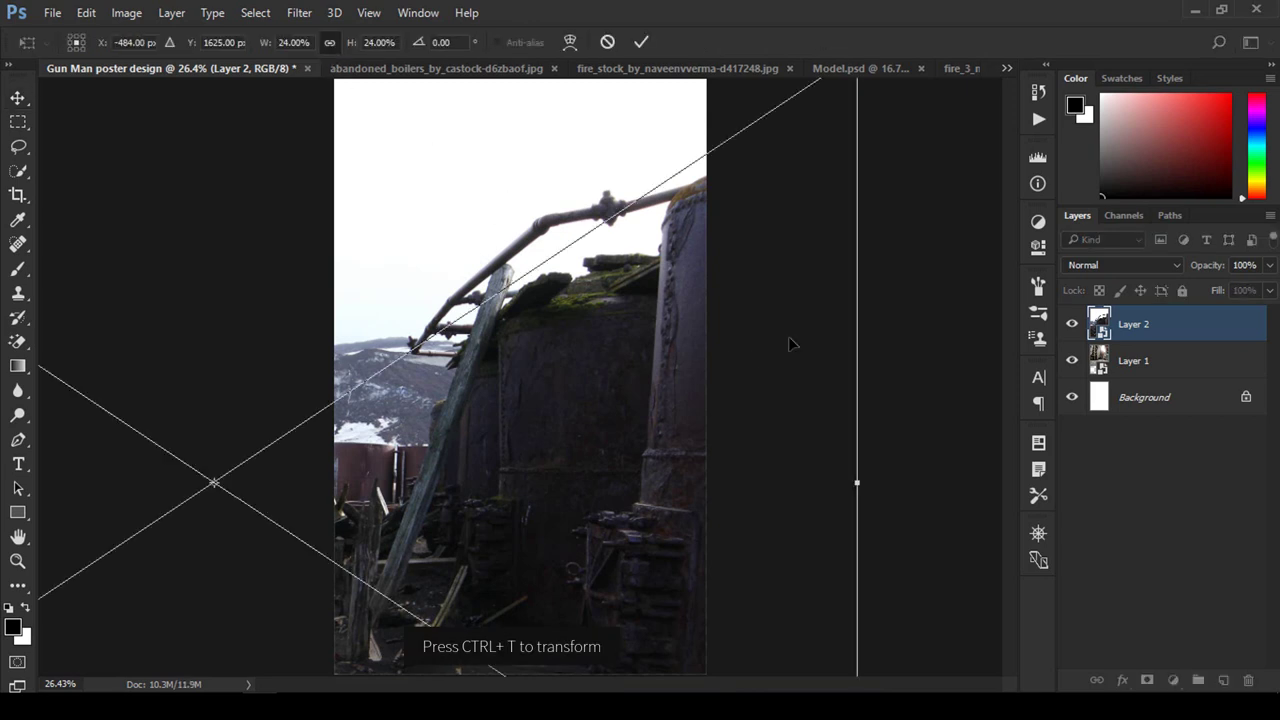
left_click_drag(261, 48, 243, 57)
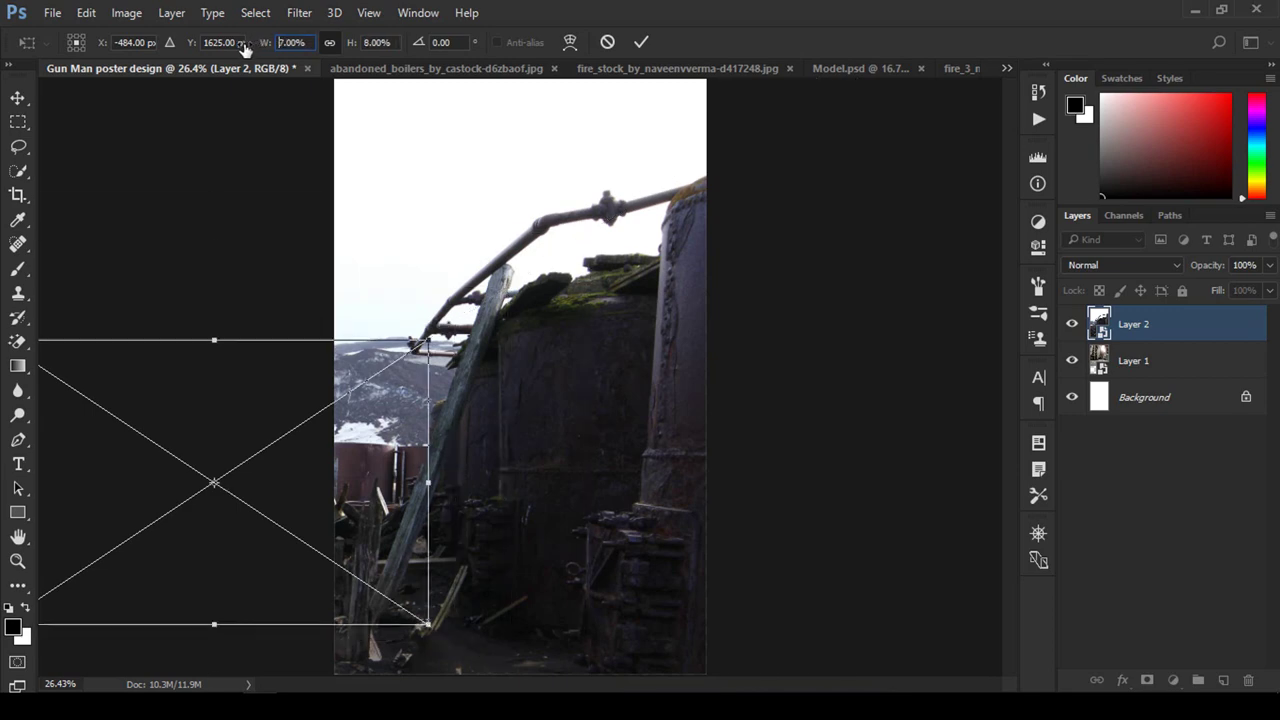
left_click_drag(268, 488, 565, 458)
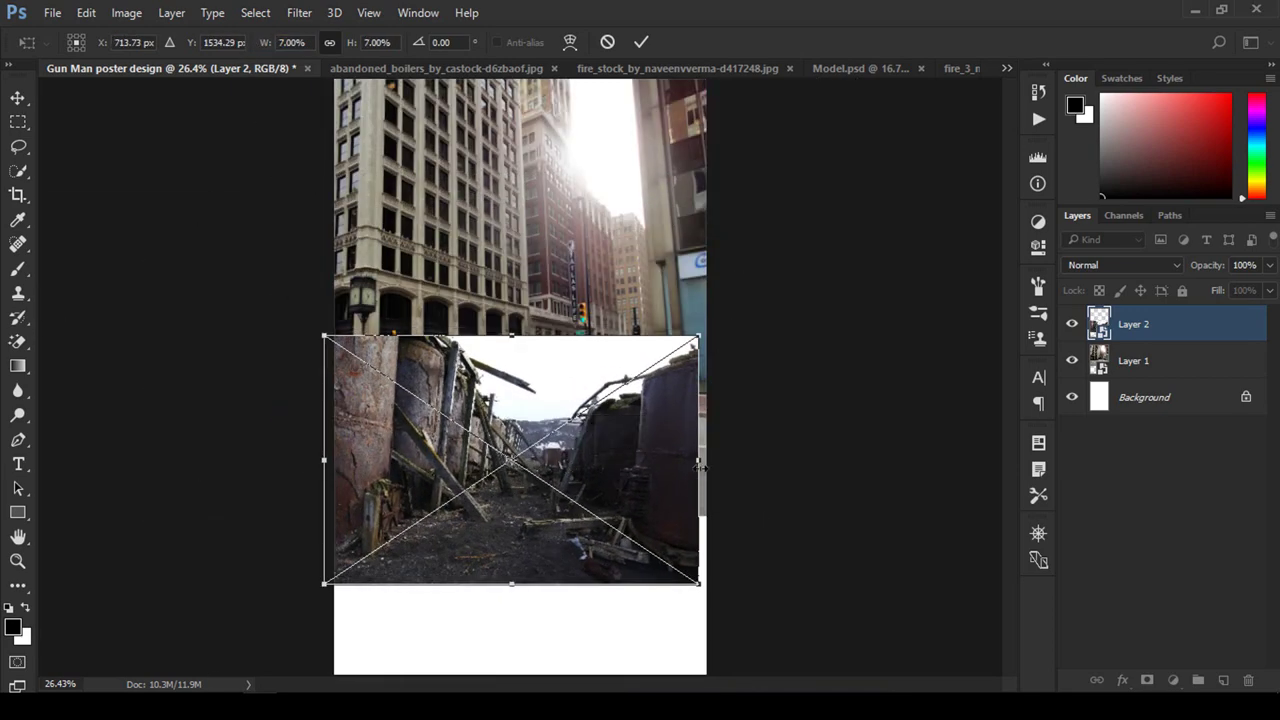
left_click_drag(701, 585, 824, 656)
left_click_drag(645, 613, 664, 625)
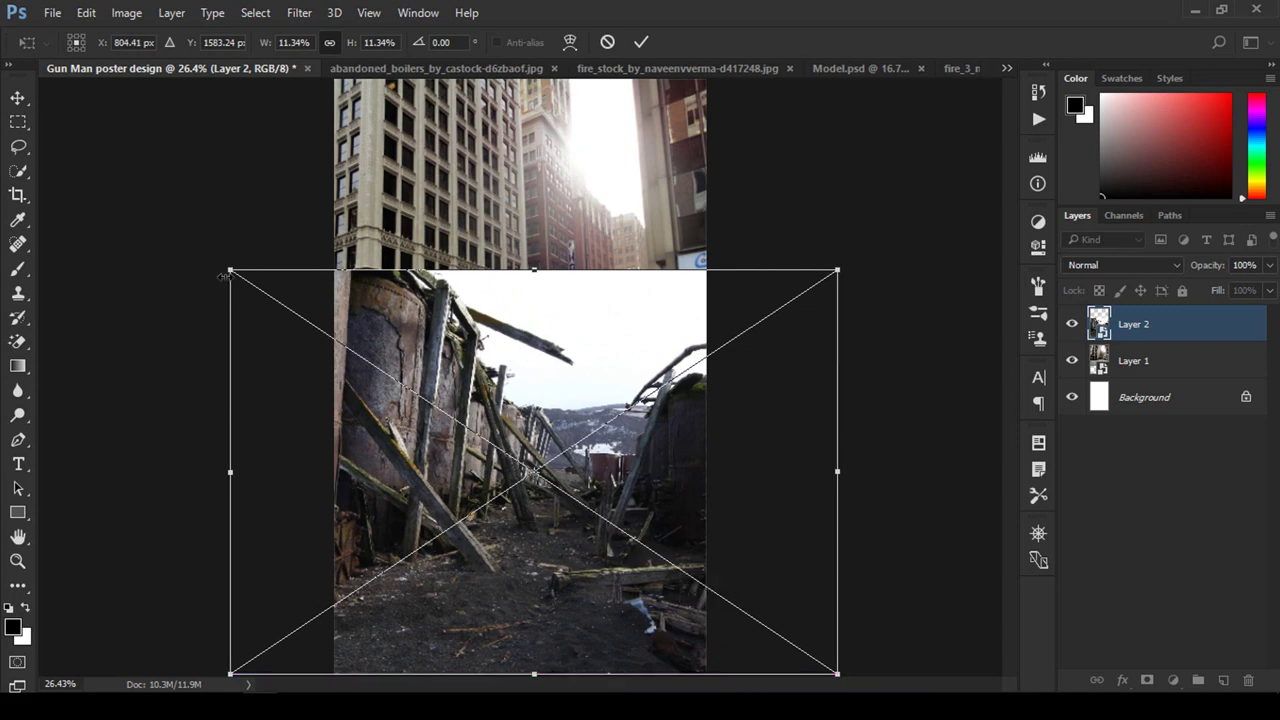
left_click_drag(229, 274, 180, 178)
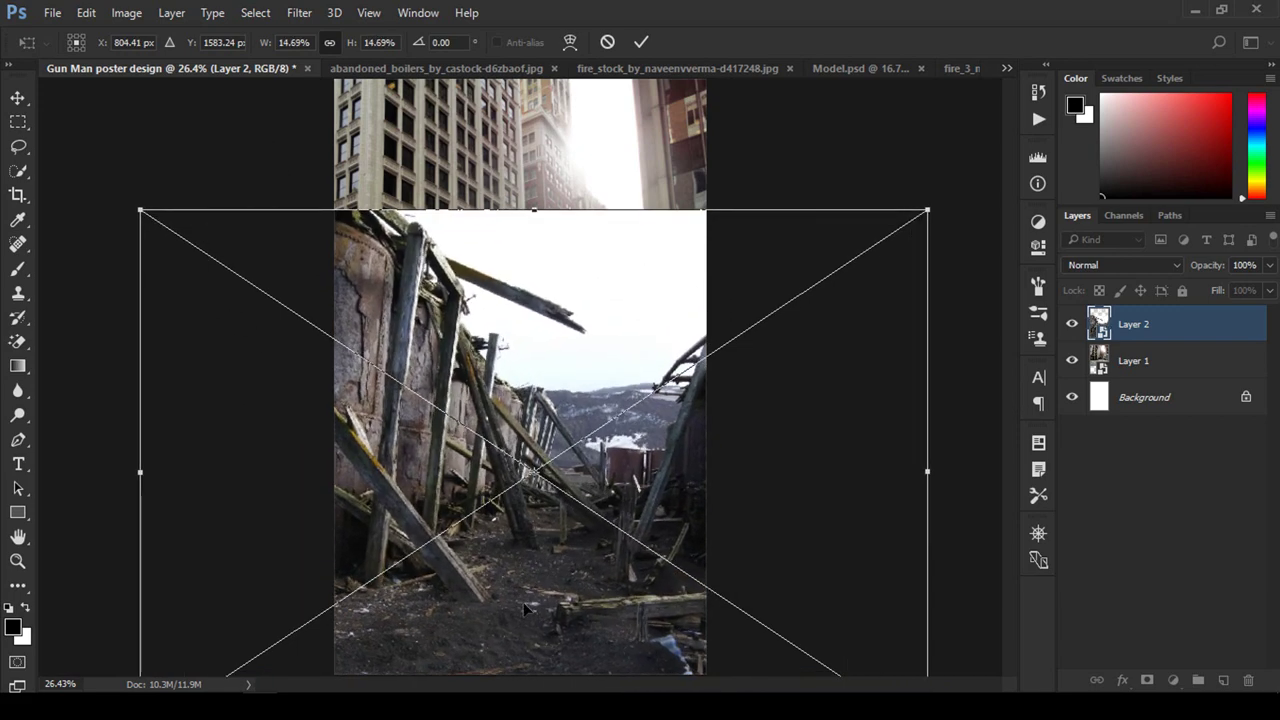
mouse_move(524, 608)
left_mouse_down()
mouse_move(536, 556)
mouse_move(496, 530)
mouse_move(499, 541)
mouse_move(467, 534)
left_mouse_up()
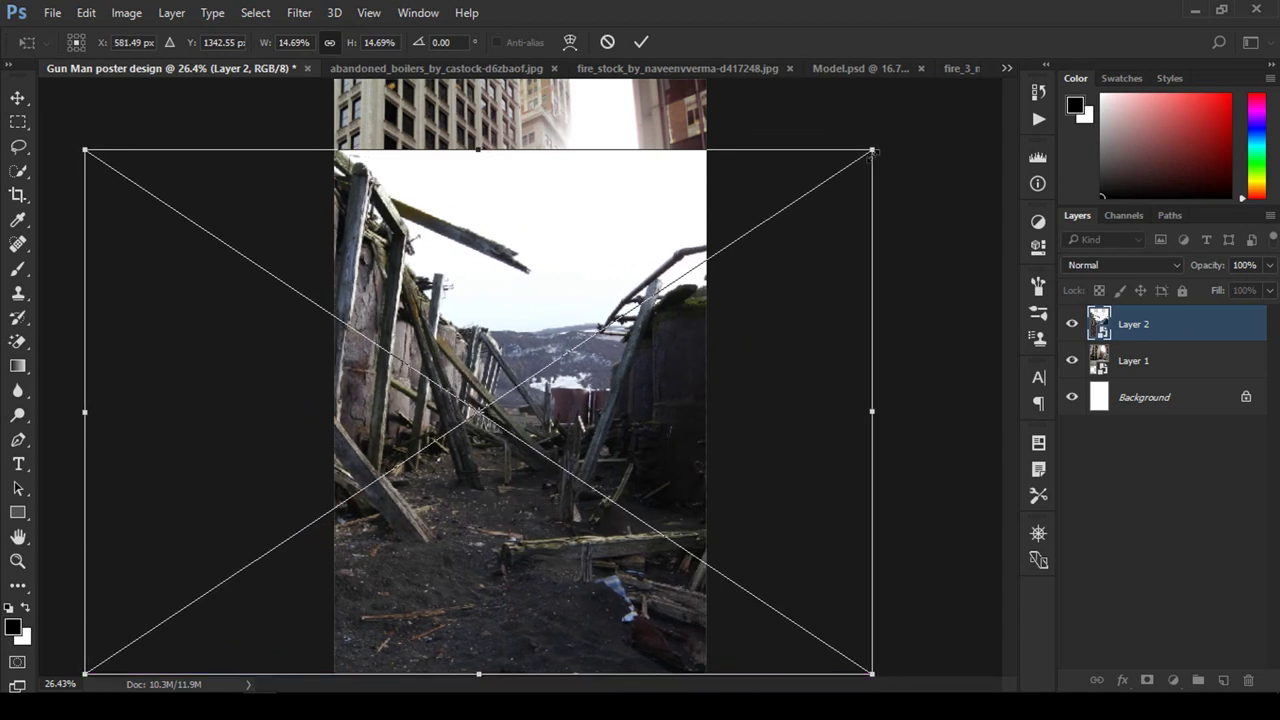
left_click_drag(860, 155, 838, 170)
mouse_move(567, 436)
left_mouse_down()
mouse_move(608, 464)
mouse_move(560, 452)
left_mouse_up()
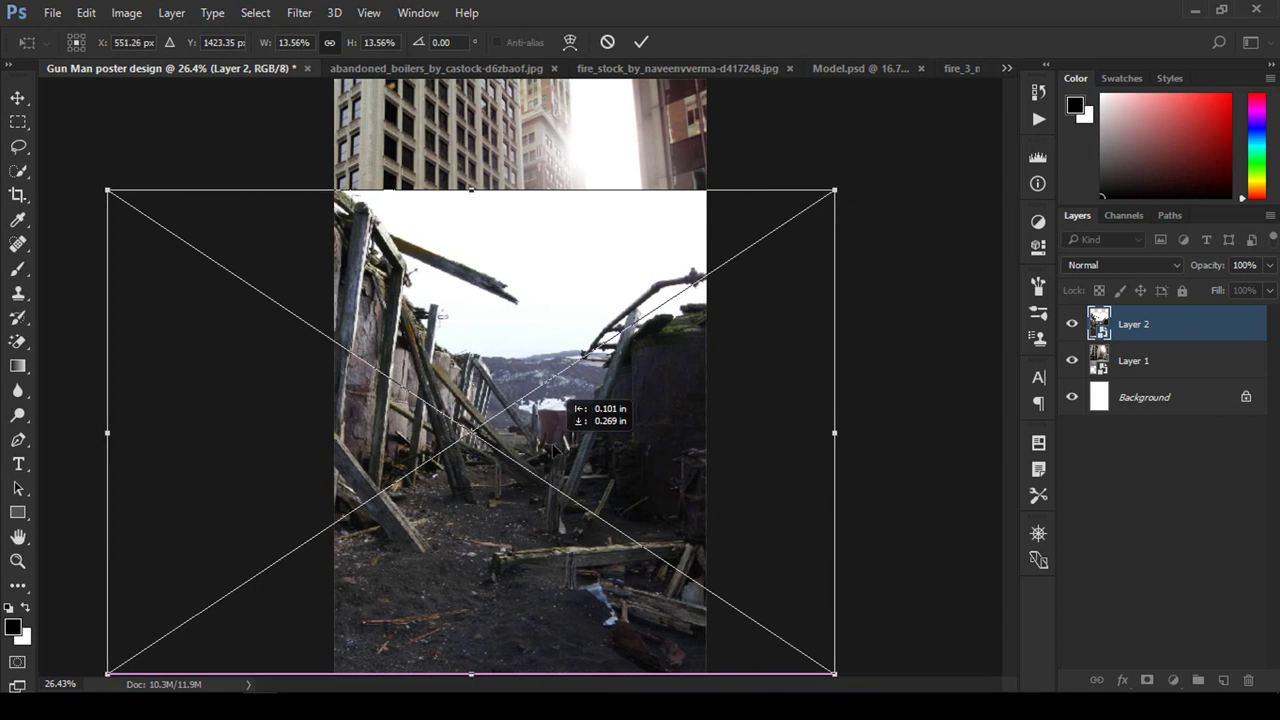
left_click_drag(560, 453, 566, 449)
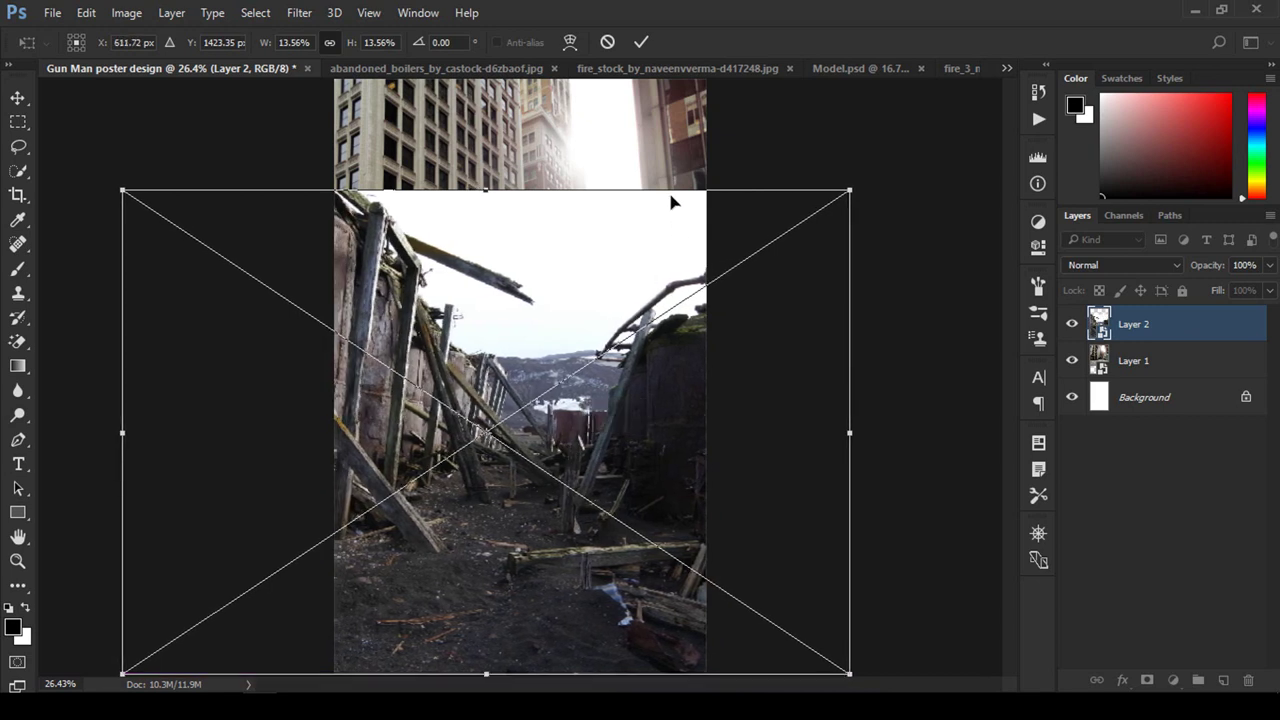
left_click(641, 45)
Step: Rasterize the boilers layer and erase its white sky with the Magic Eraser Tool
right_click(1160, 331)
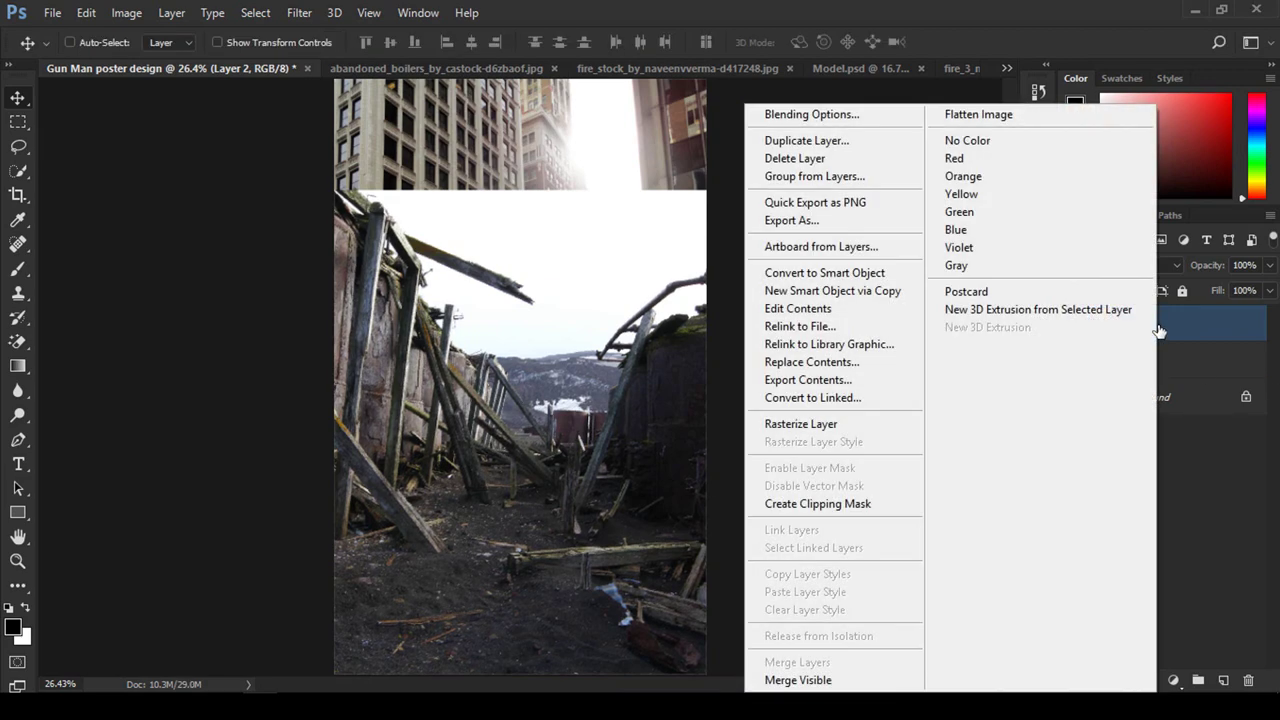
left_click(845, 428)
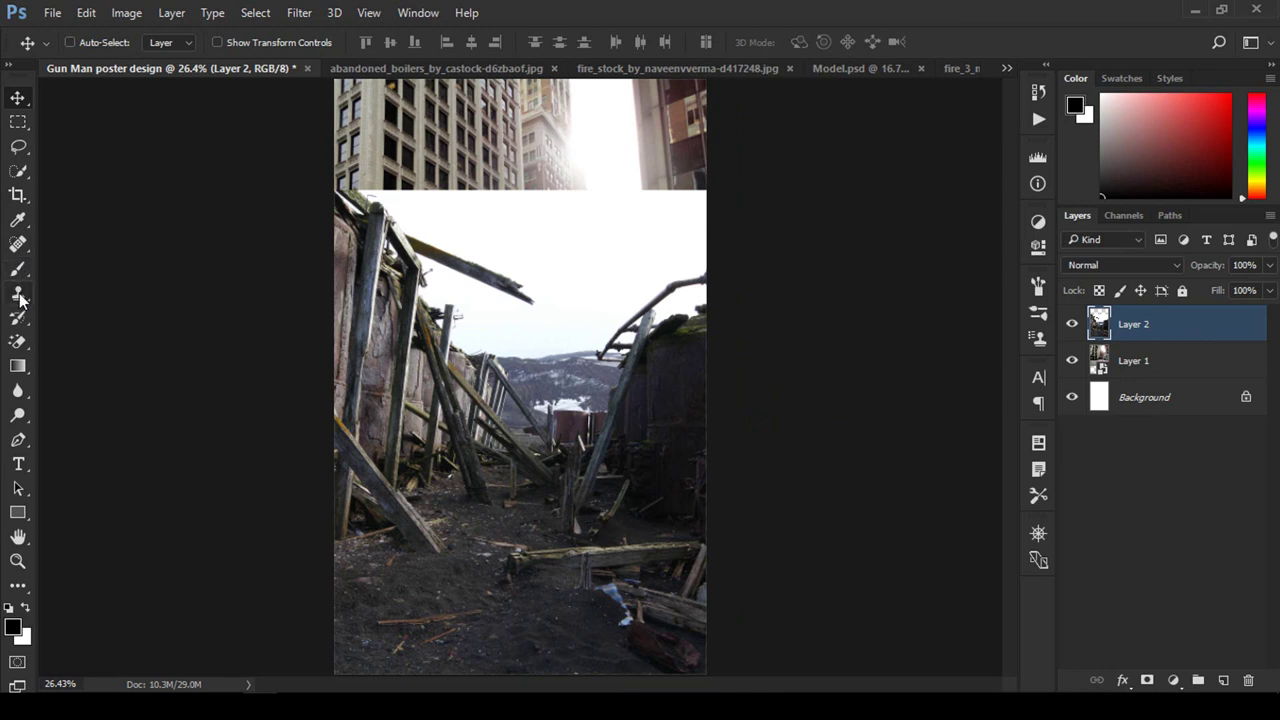
left_click_drag(20, 340, 100, 384)
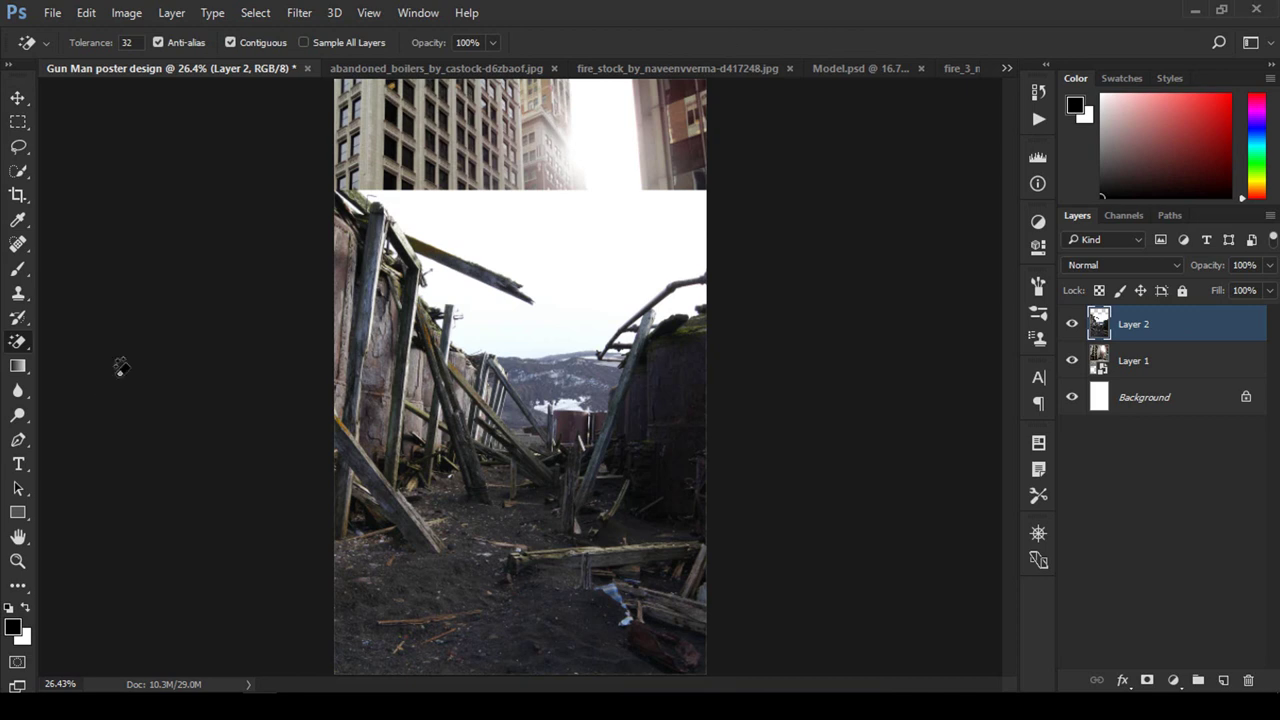
left_click(549, 223)
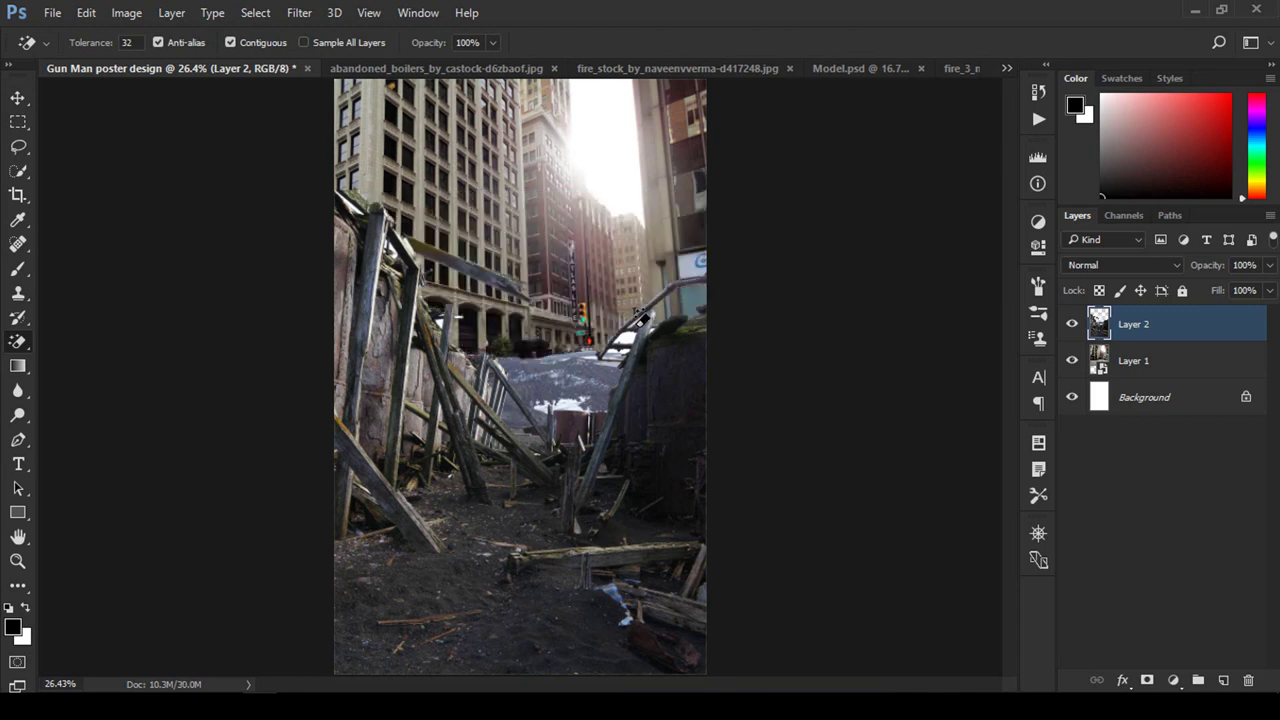
Step: Zoom in to frame the grey mountain behind the wreckage
left_click_drag(636, 330, 730, 297)
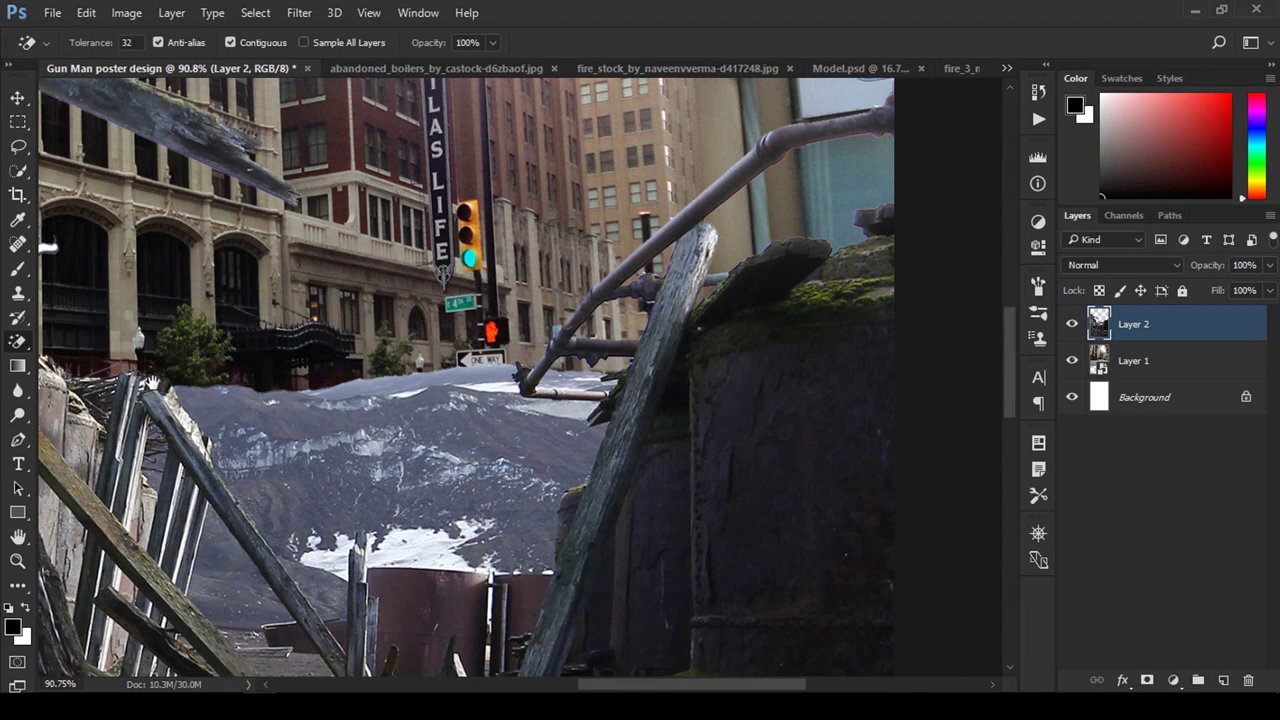
scroll(154, 382, "left", 6)
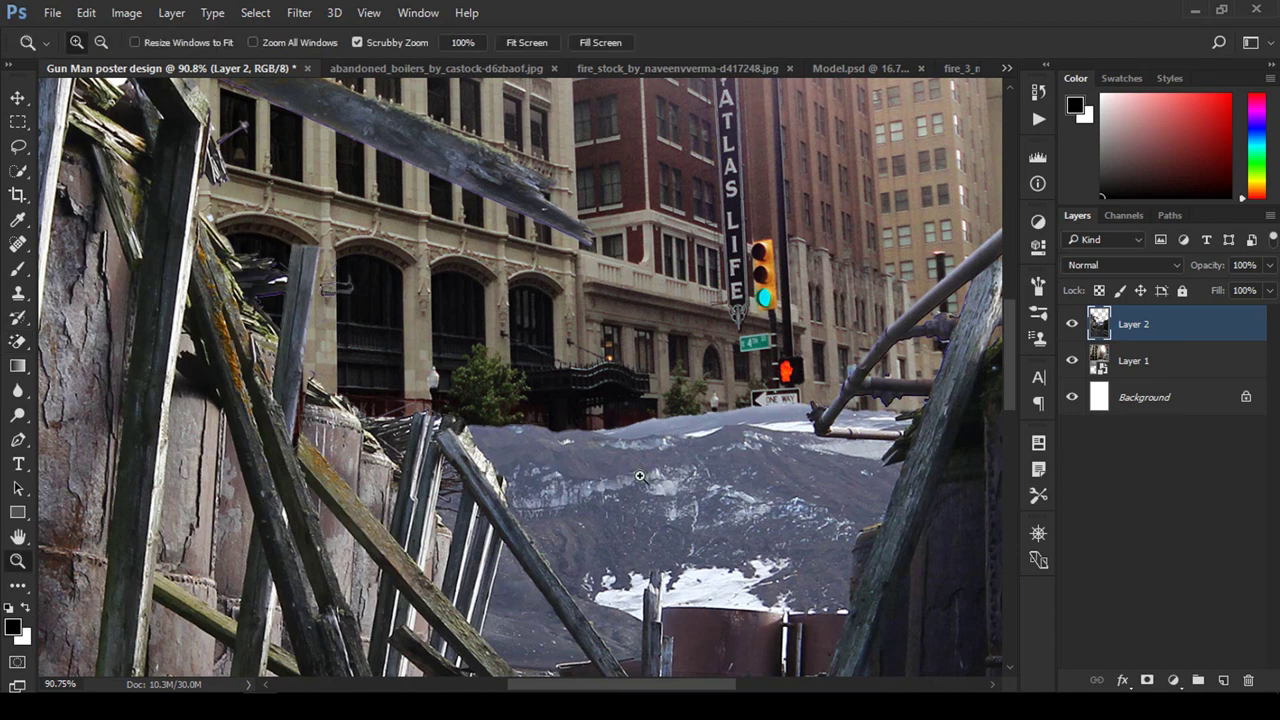
left_click_drag(552, 480, 520, 478)
left_click_drag(706, 503, 415, 315)
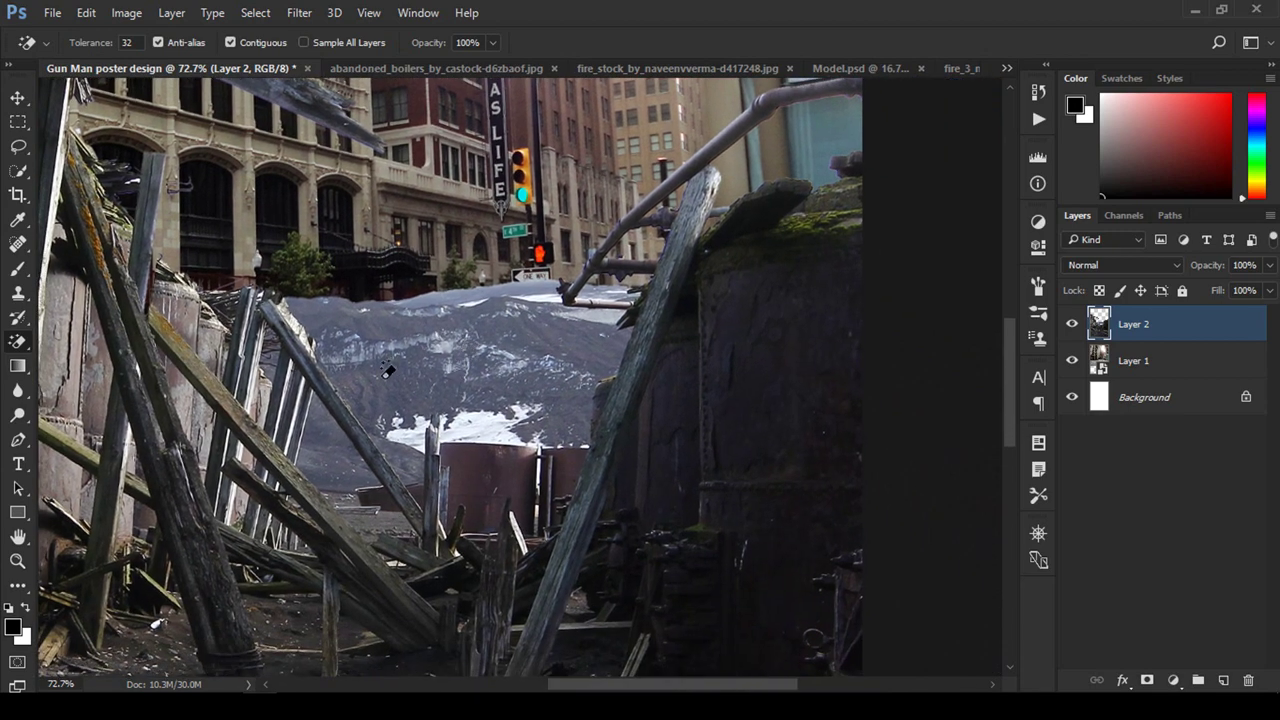
Step: Quick-select the grey mountain, undoing the extra area picked up below it
left_click(18, 176)
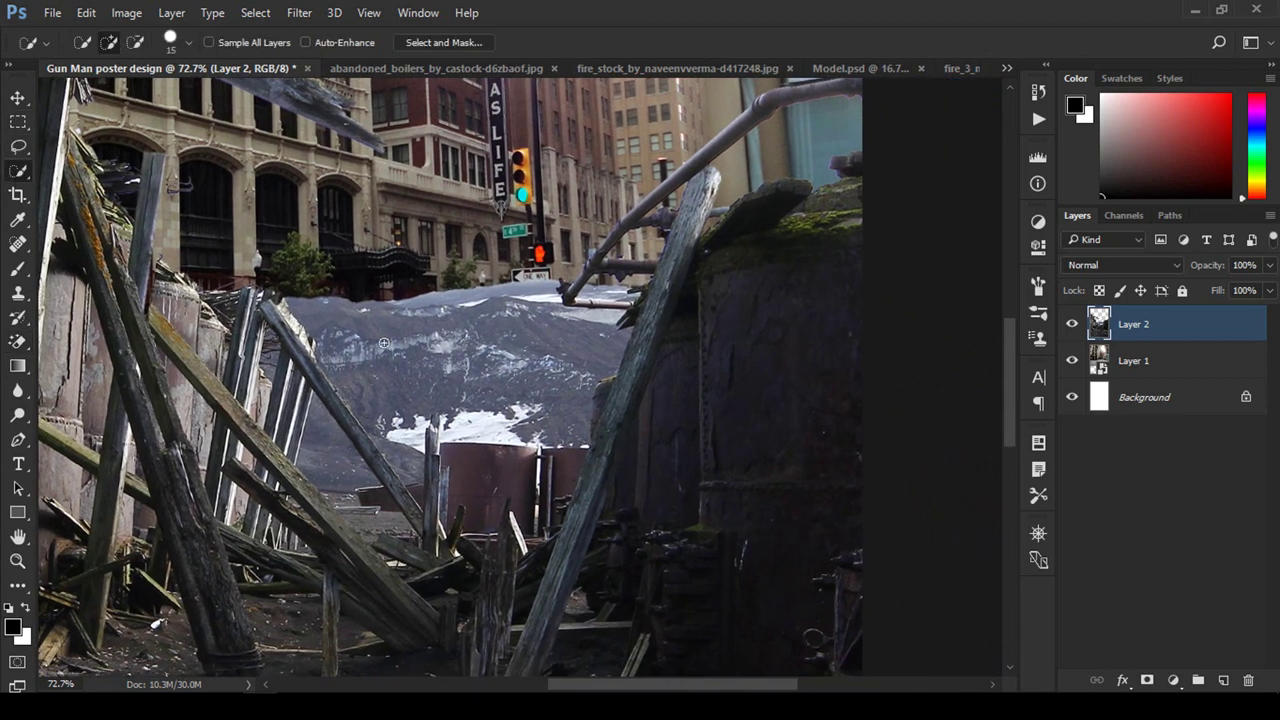
left_click_drag(380, 339, 540, 325)
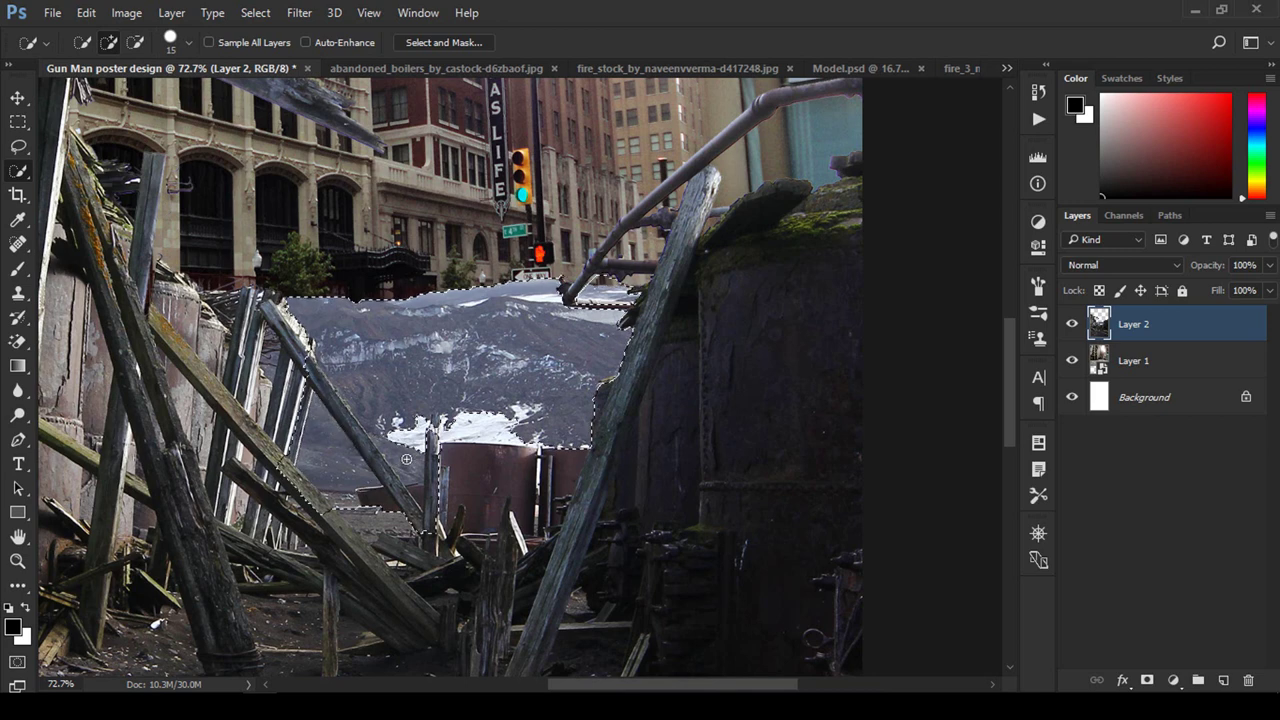
left_click_drag(407, 459, 258, 471)
key("ctrl+z")
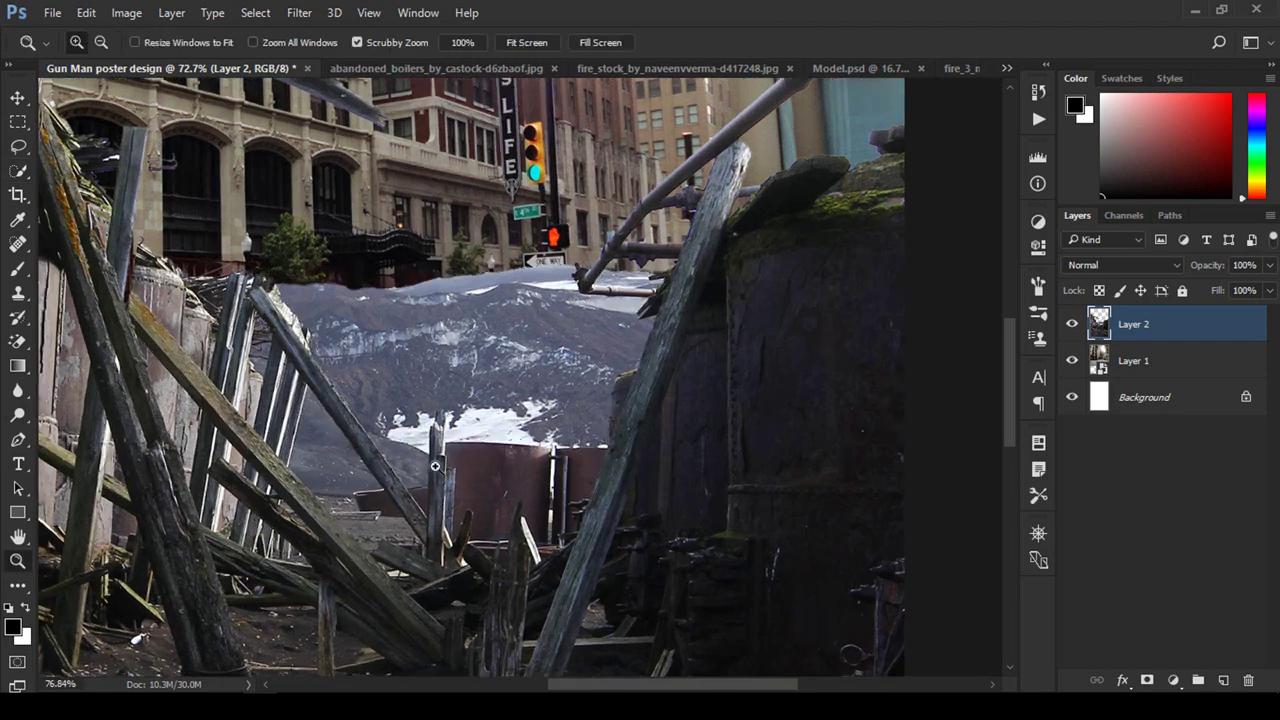
left_click_drag(410, 471, 480, 471)
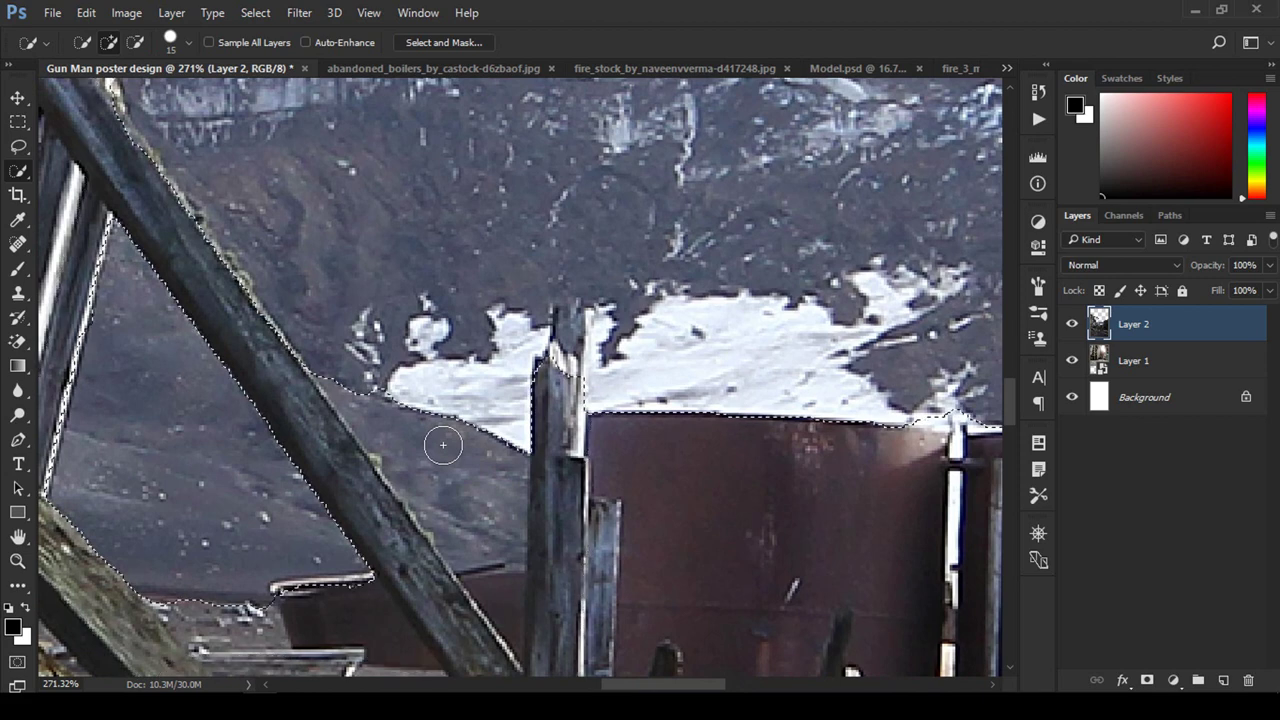
Step: Add the gap beside the beam and post using the Polygonal Lasso in Add mode
right_click(18, 145)
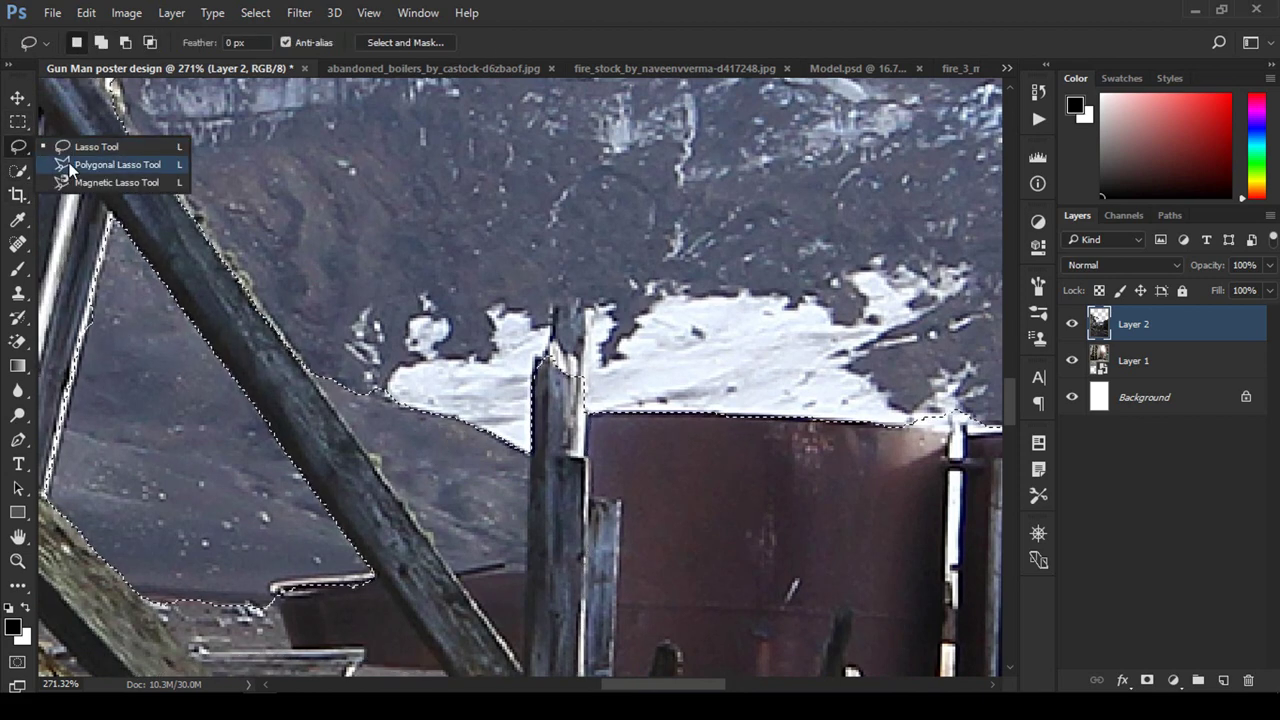
left_click(100, 162)
left_click(101, 42)
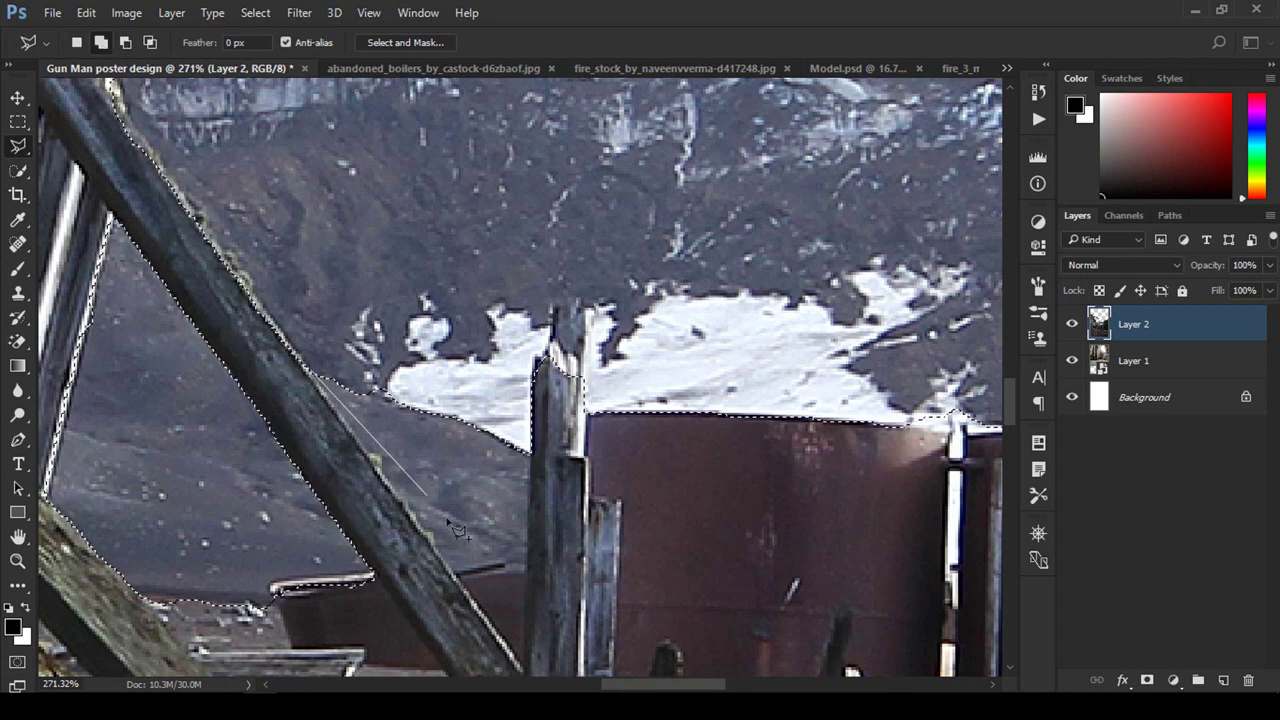
left_click(460, 577)
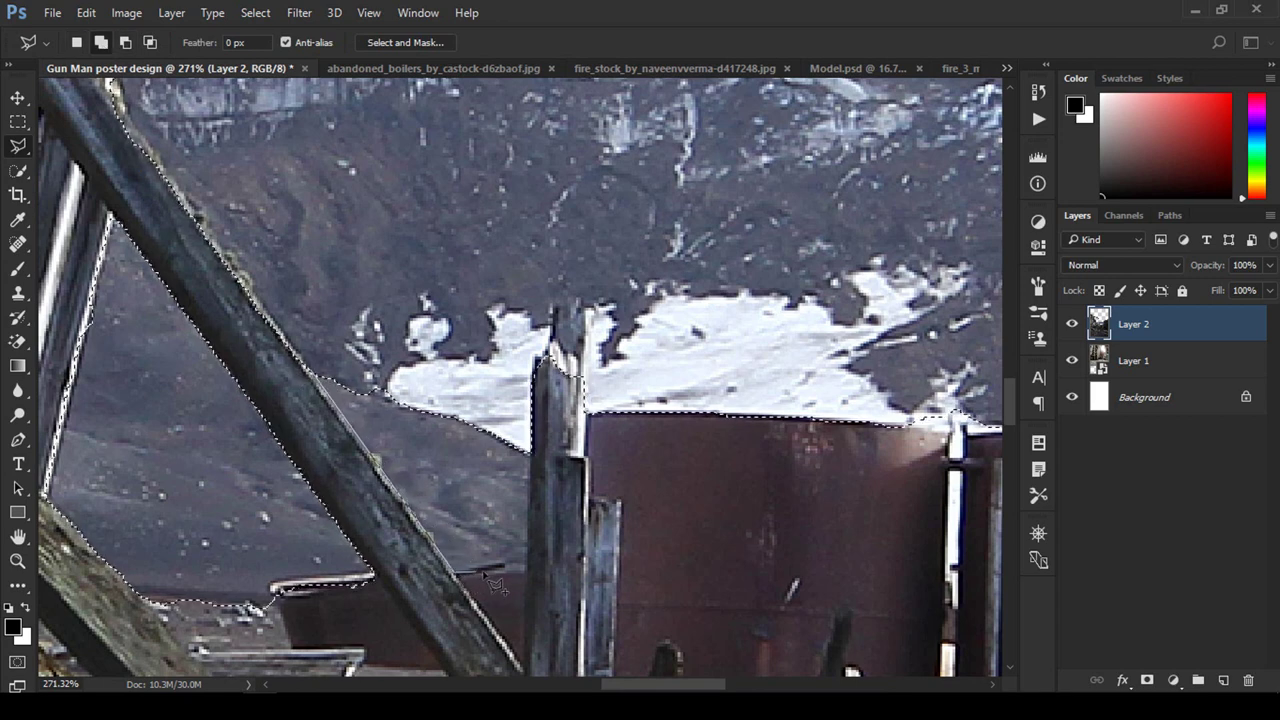
left_click(524, 573)
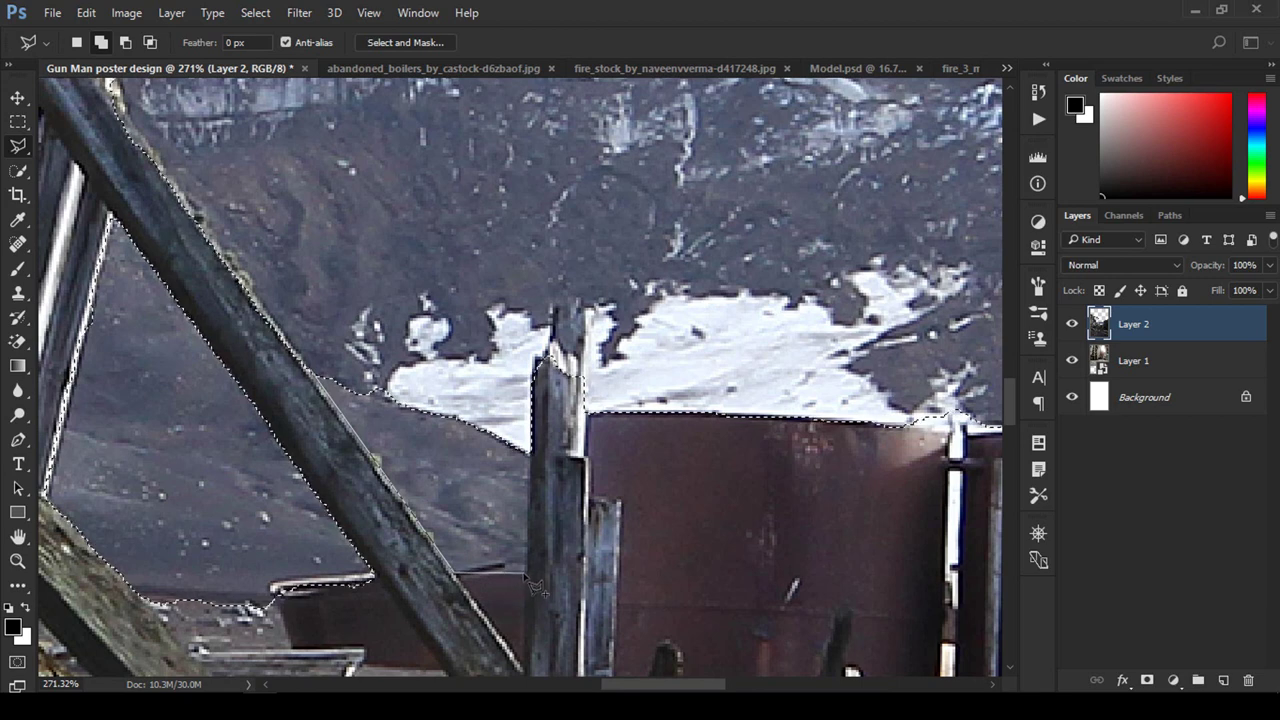
left_click(528, 452)
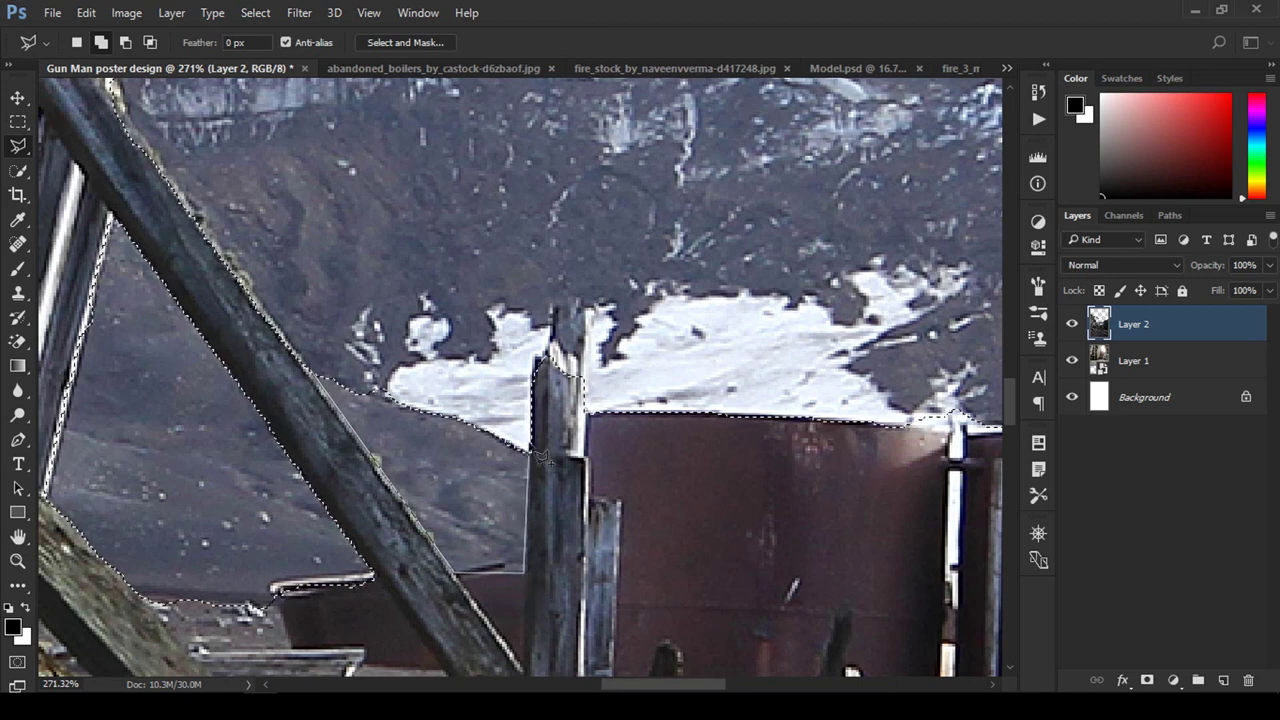
left_click(386, 342)
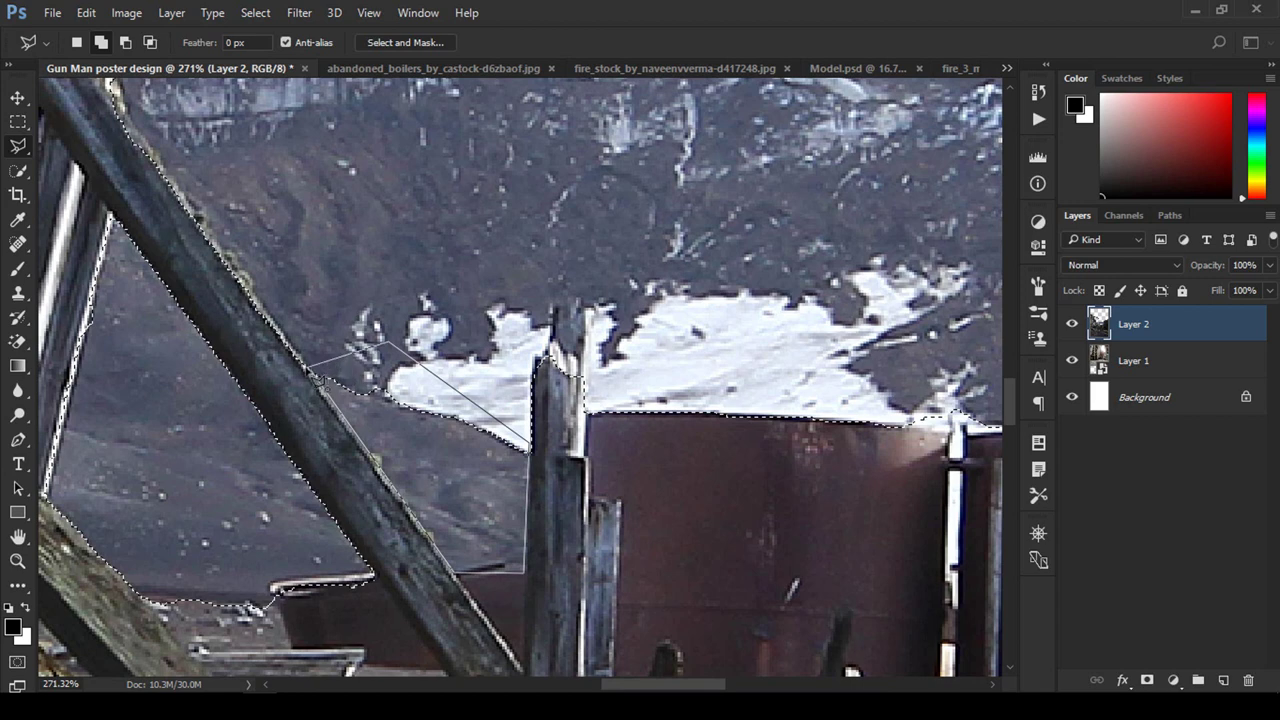
left_click(320, 377)
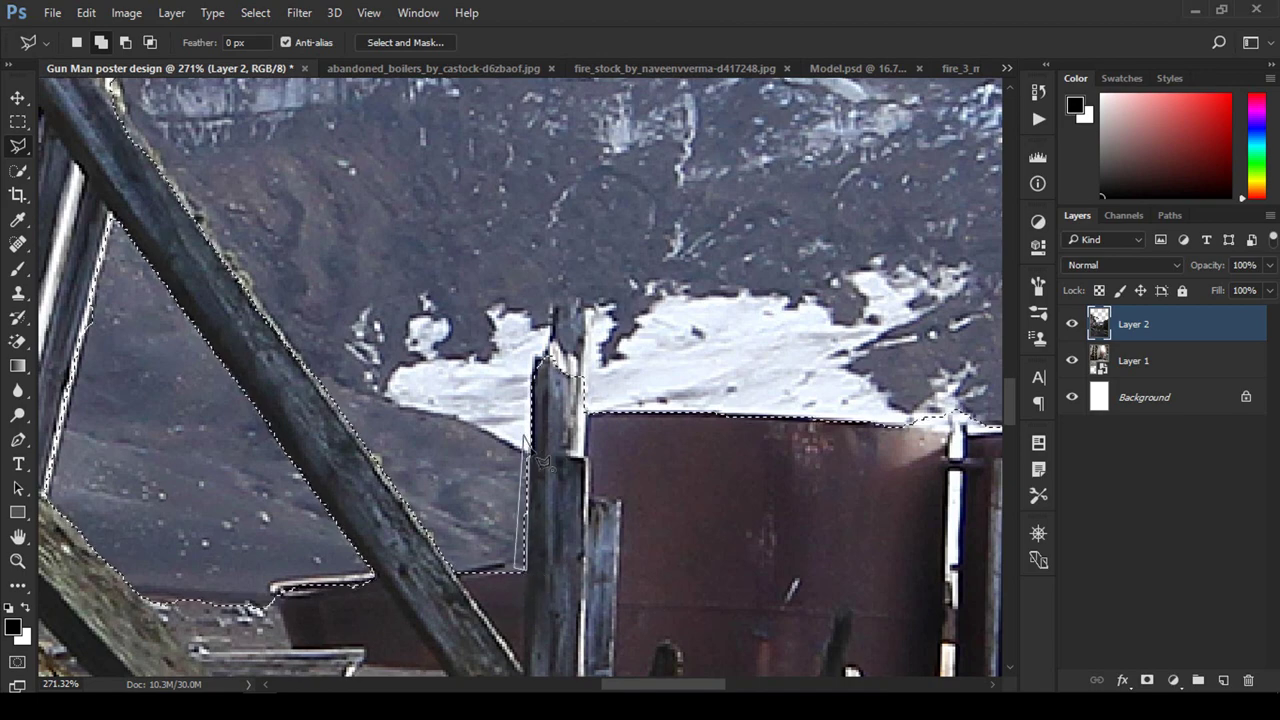
Step: Invert the mountain selection and apply it as a layer mask on the boilers layer
key("z")
left_click(620, 505, "alt")
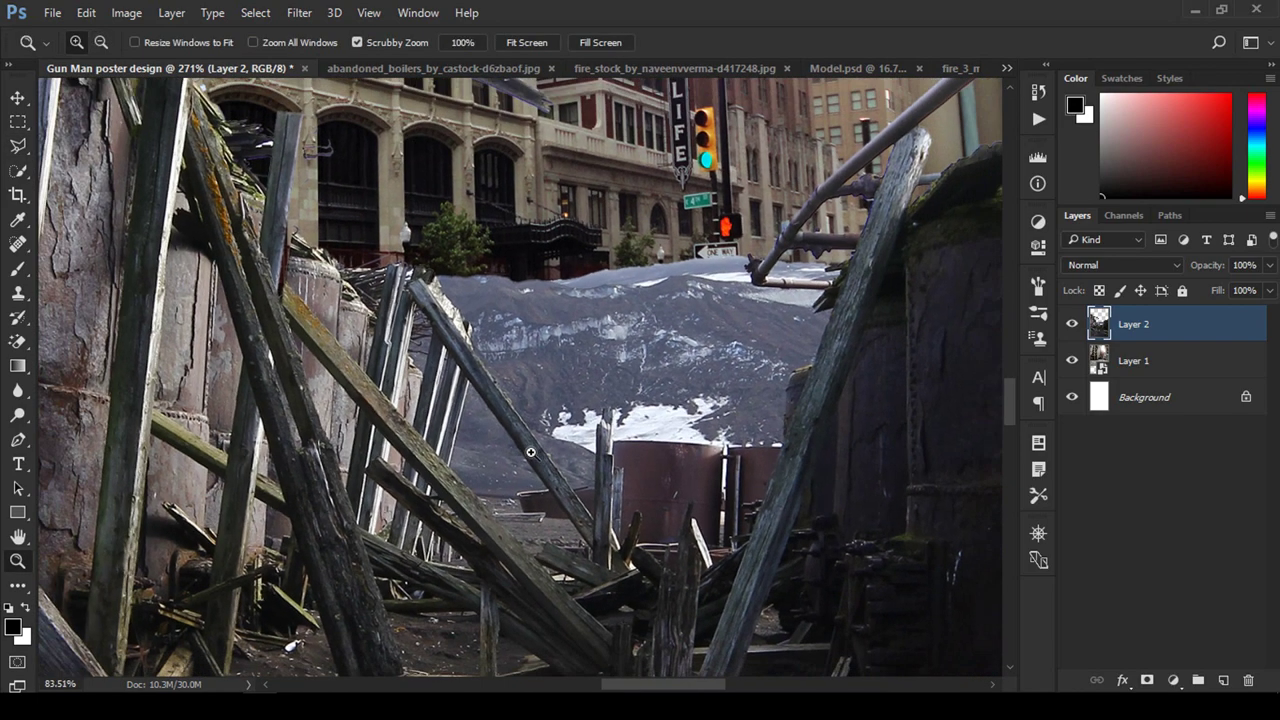
left_click(640, 503, "alt")
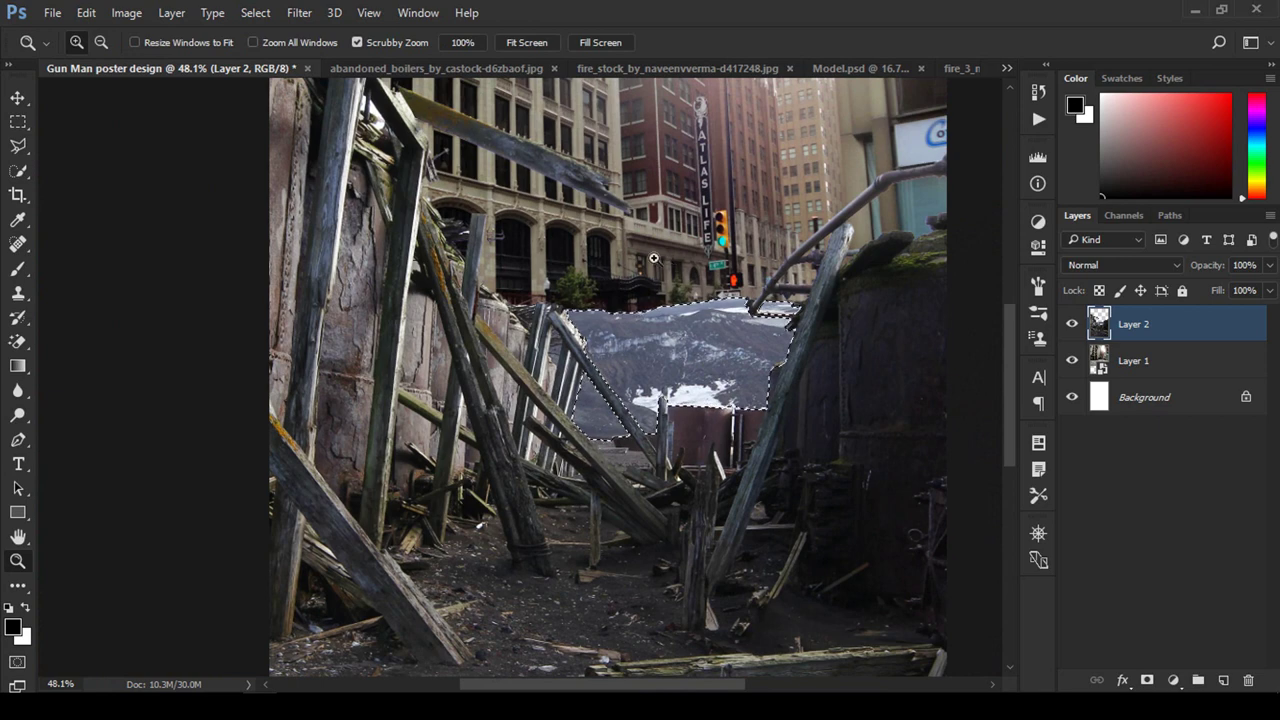
left_click_drag(673, 371, 528, 134)
left_click(256, 13)
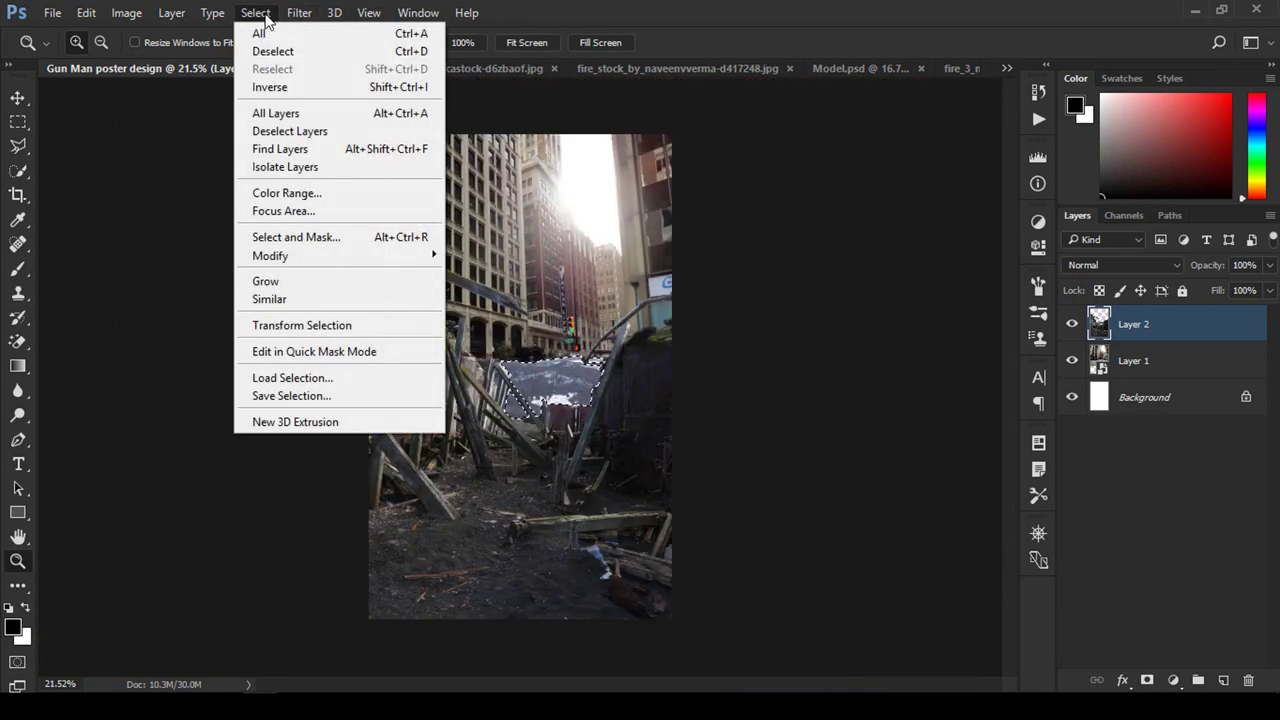
left_click(270, 87)
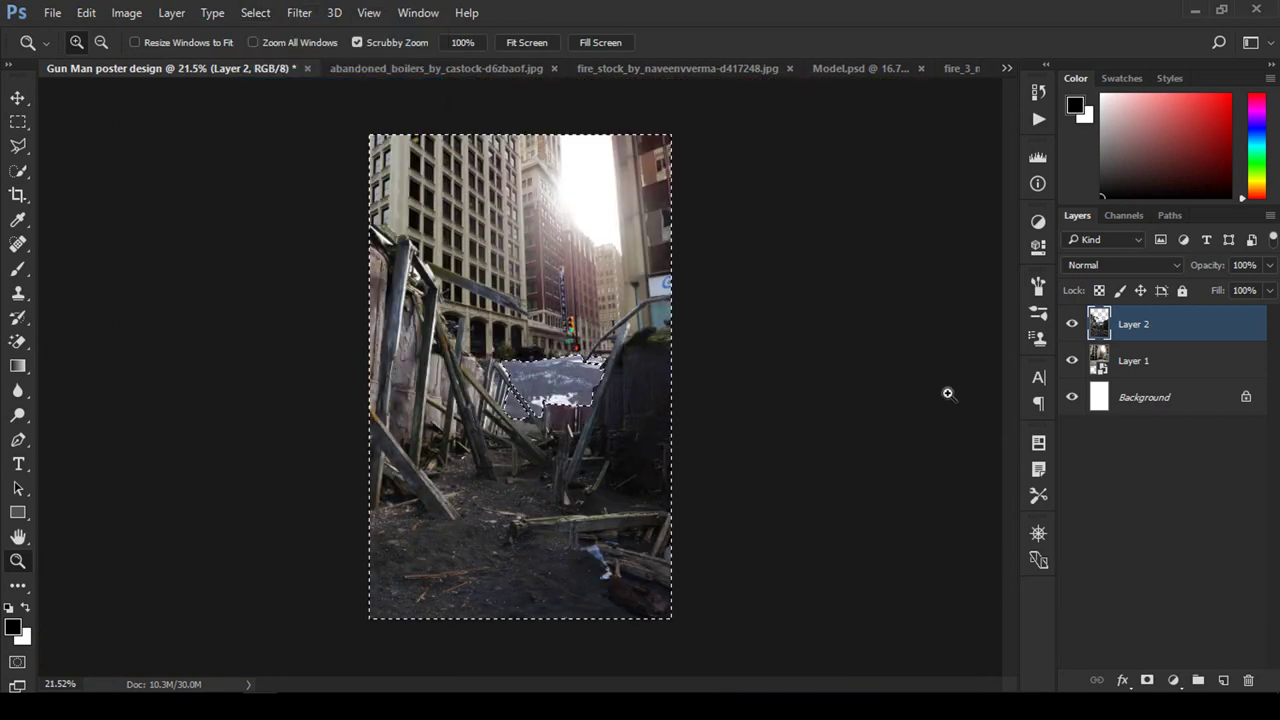
left_click(1147, 680)
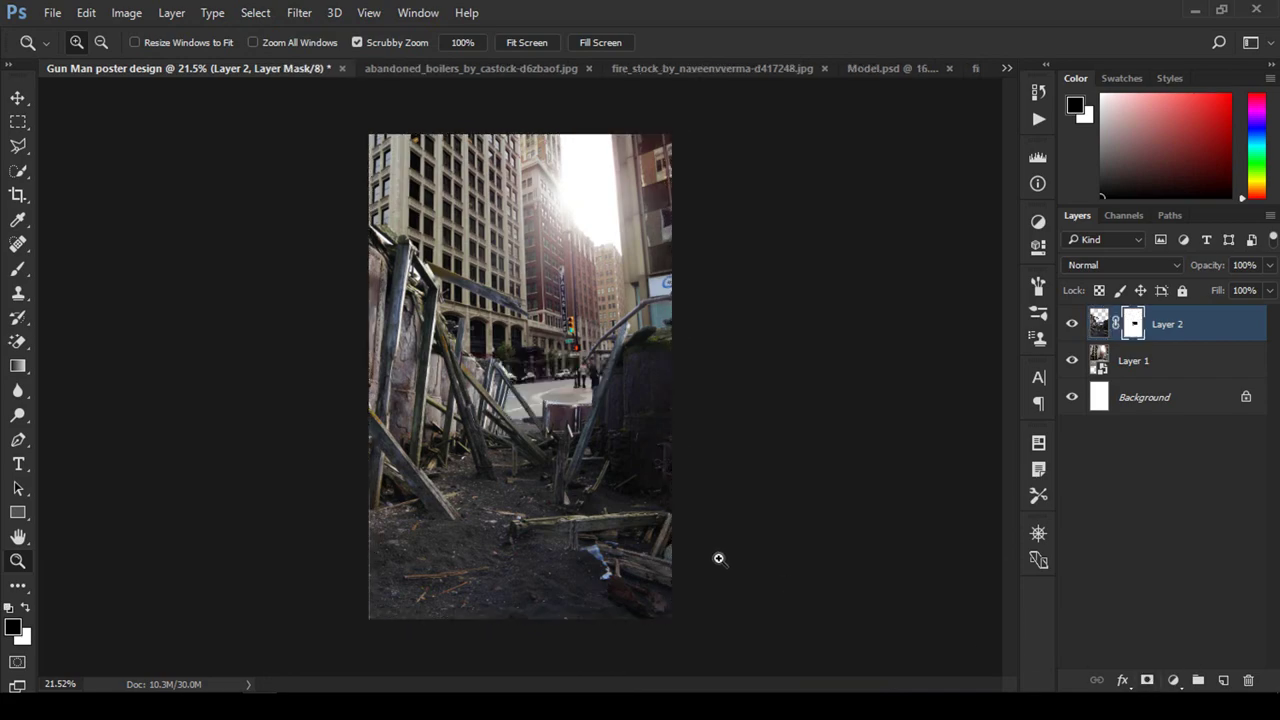
mouse_move(575, 395)
left_mouse_down()
mouse_move(609, 411)
mouse_move(536, 402)
left_mouse_up()
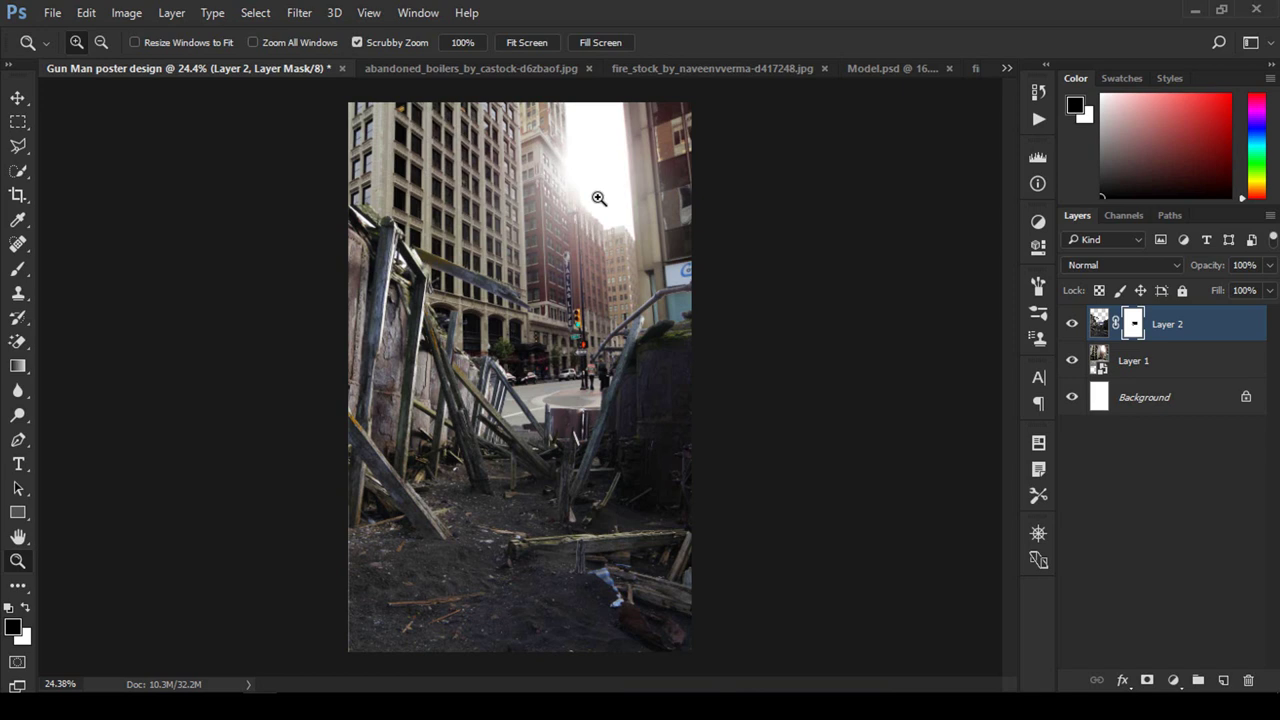
key("ctrl+2")
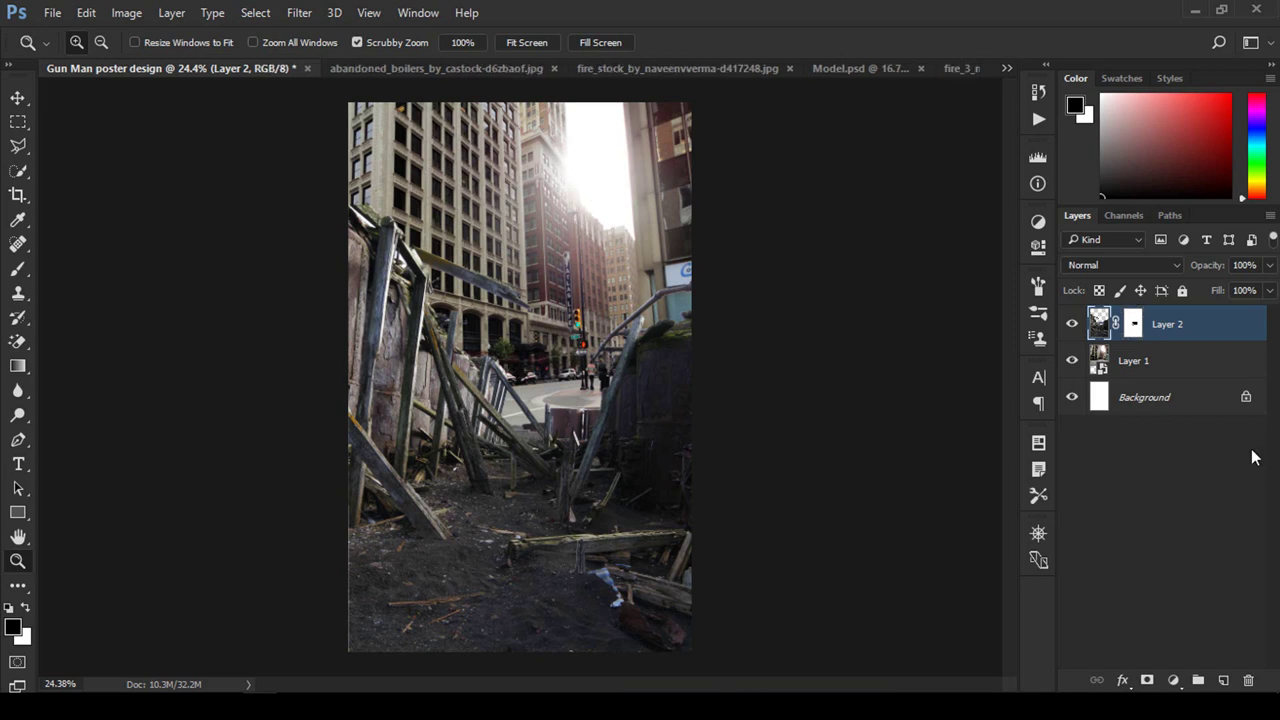
Step: Rename Layer 1 to City and Layer 2 to Boilers
left_click(1157, 362)
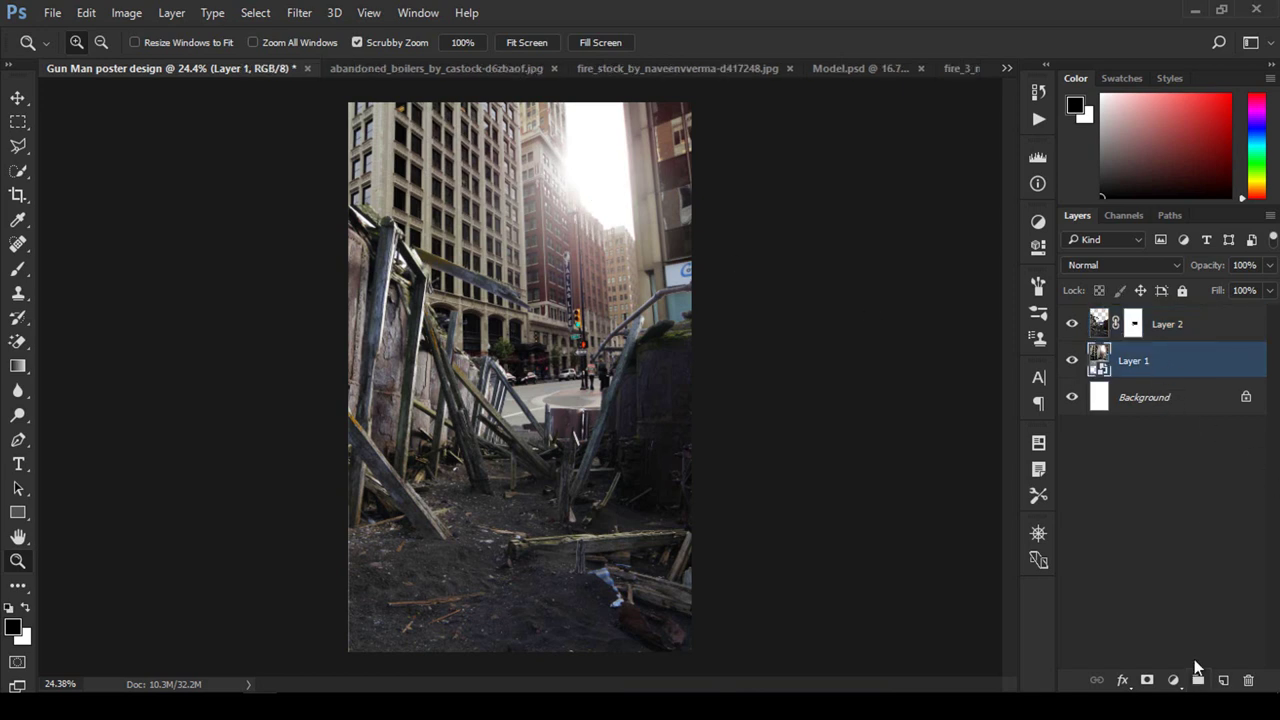
double_click(1140, 365)
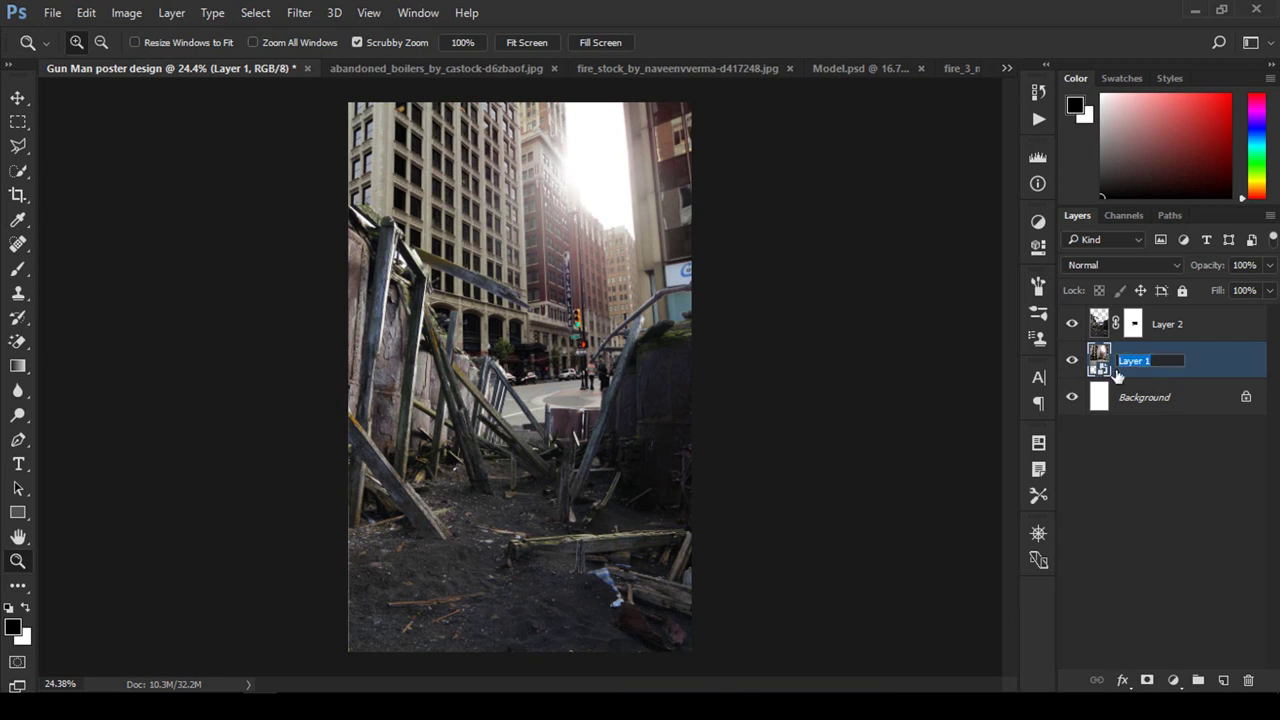
type("c")
key("Return")
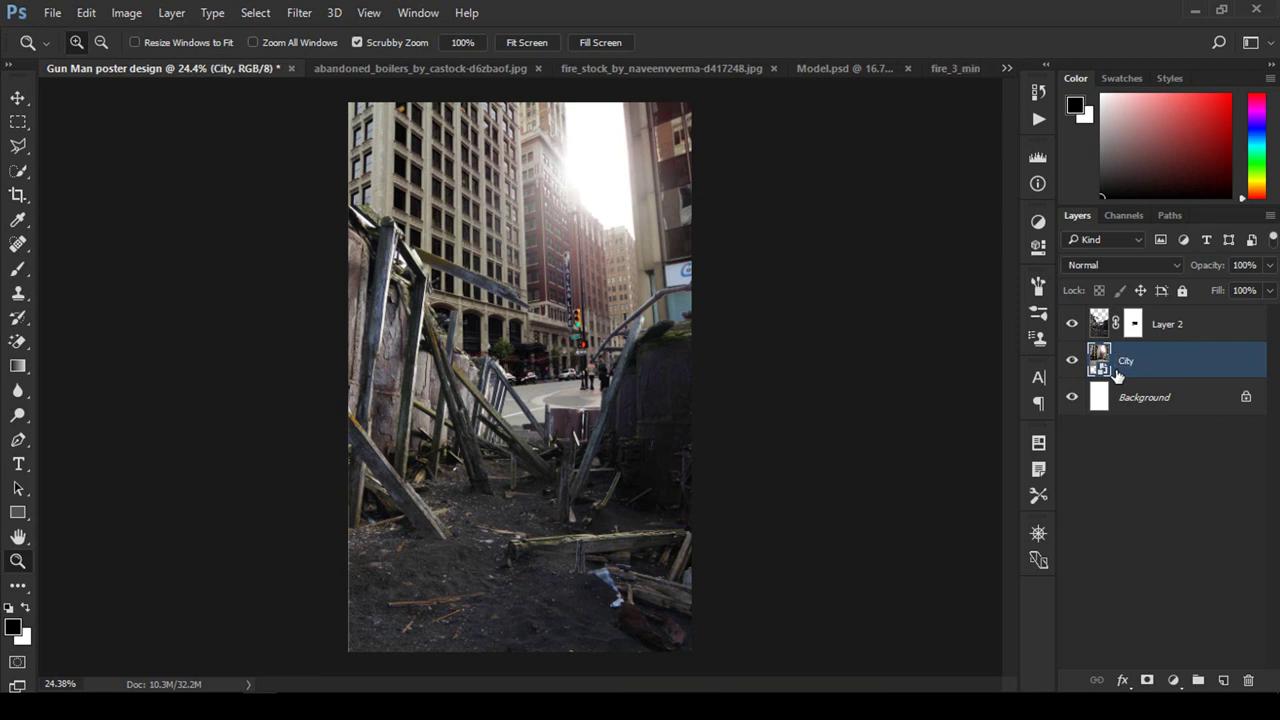
double_click(1162, 324)
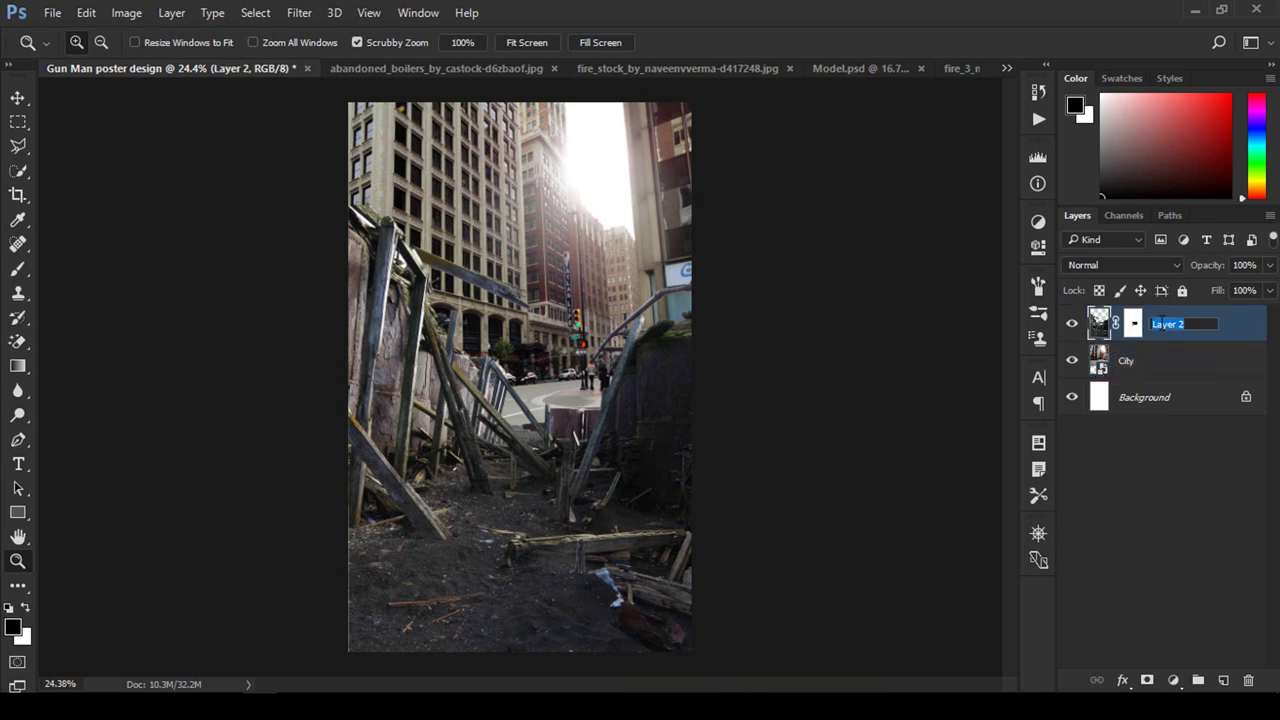
type("Boilers")
key("Return")
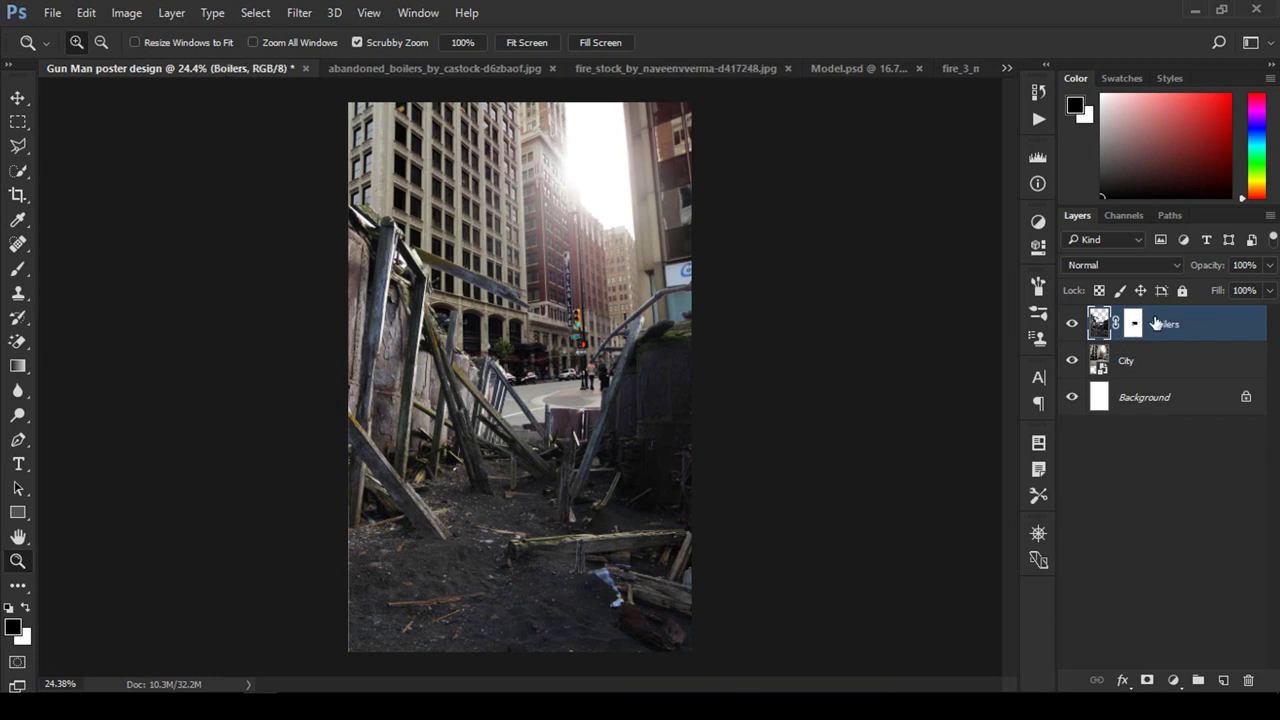
Step: Convert Boilers to a smart object and put City into a group named City BG
right_click(1190, 327)
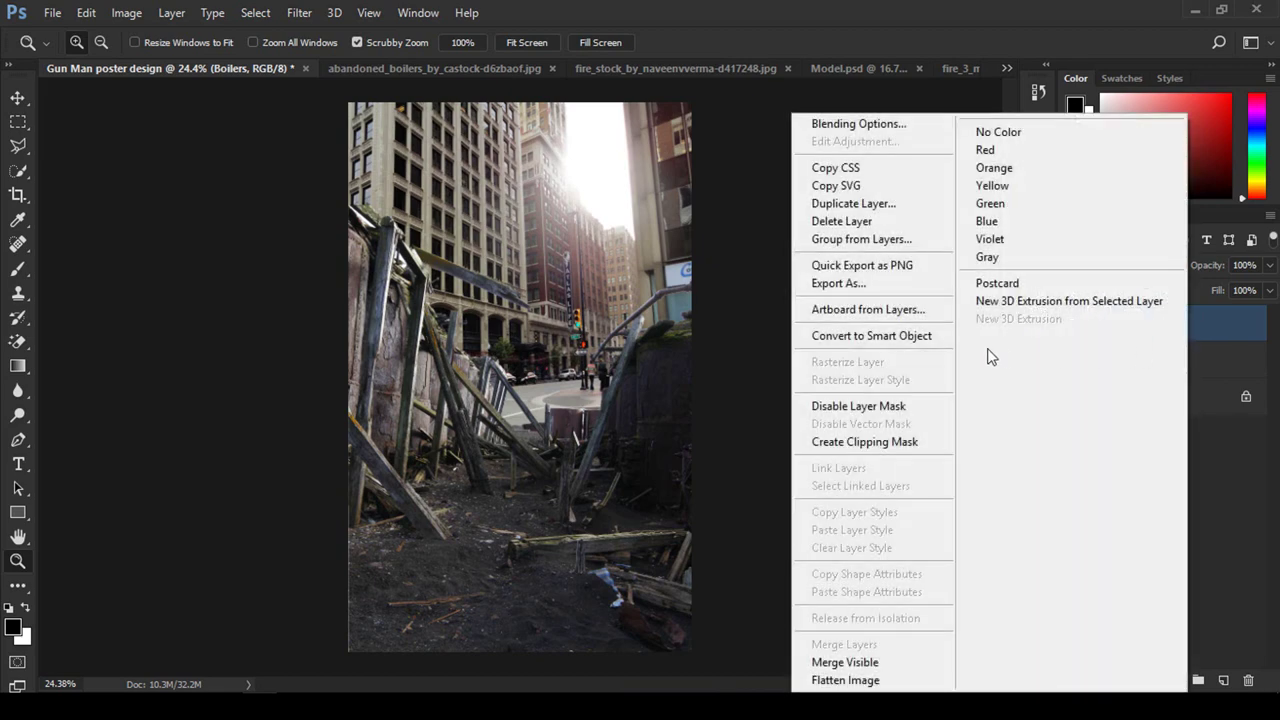
left_click(878, 337)
left_click(1160, 367)
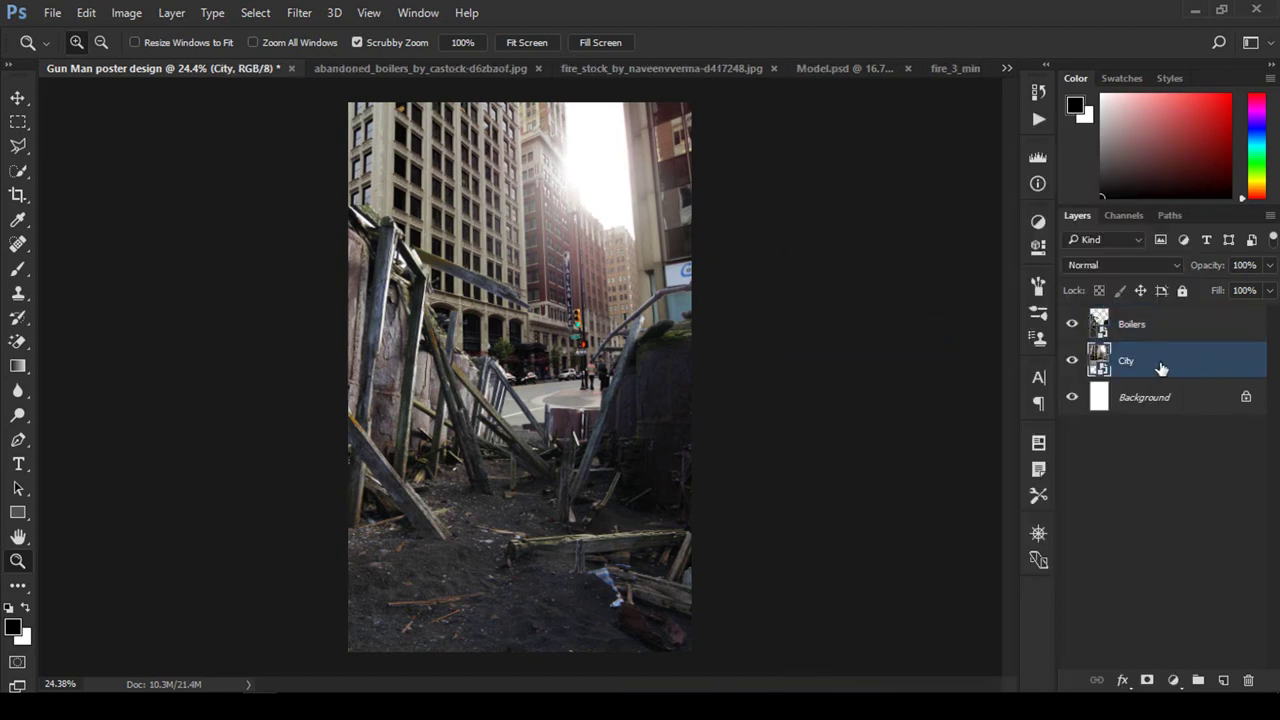
key("ctrl+g")
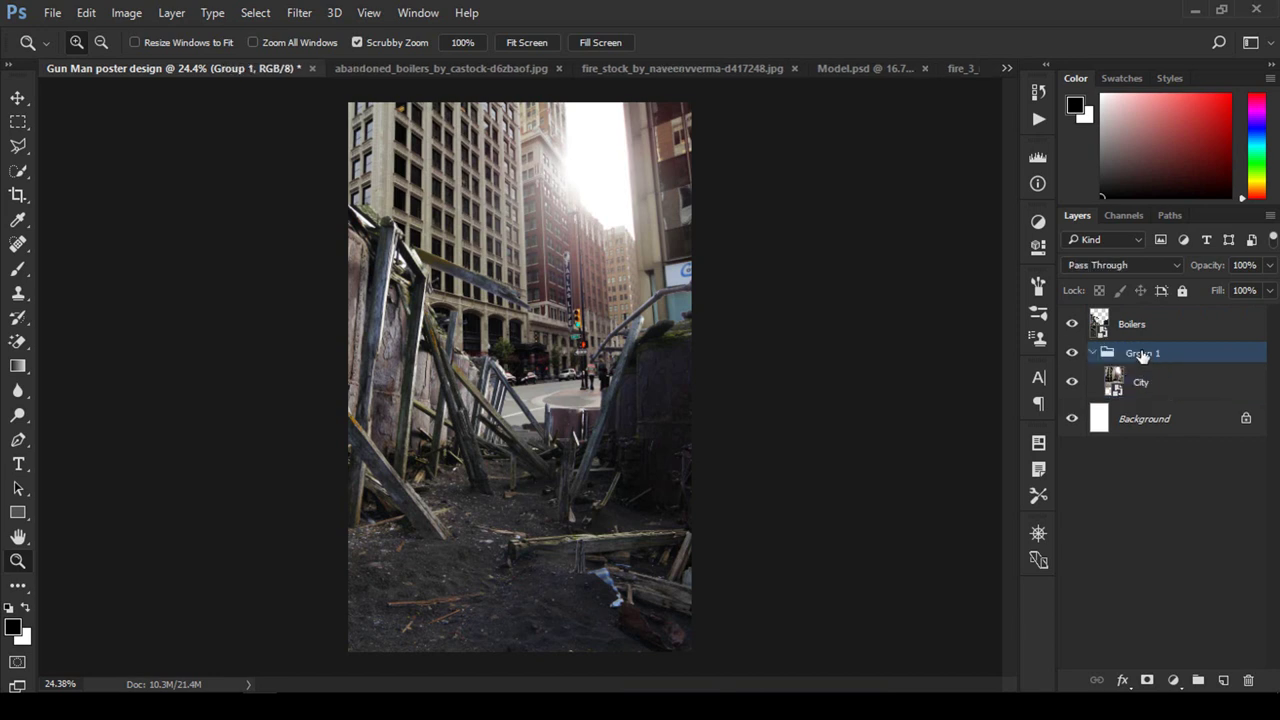
double_click(1142, 354)
type("City BG")
key("Return")
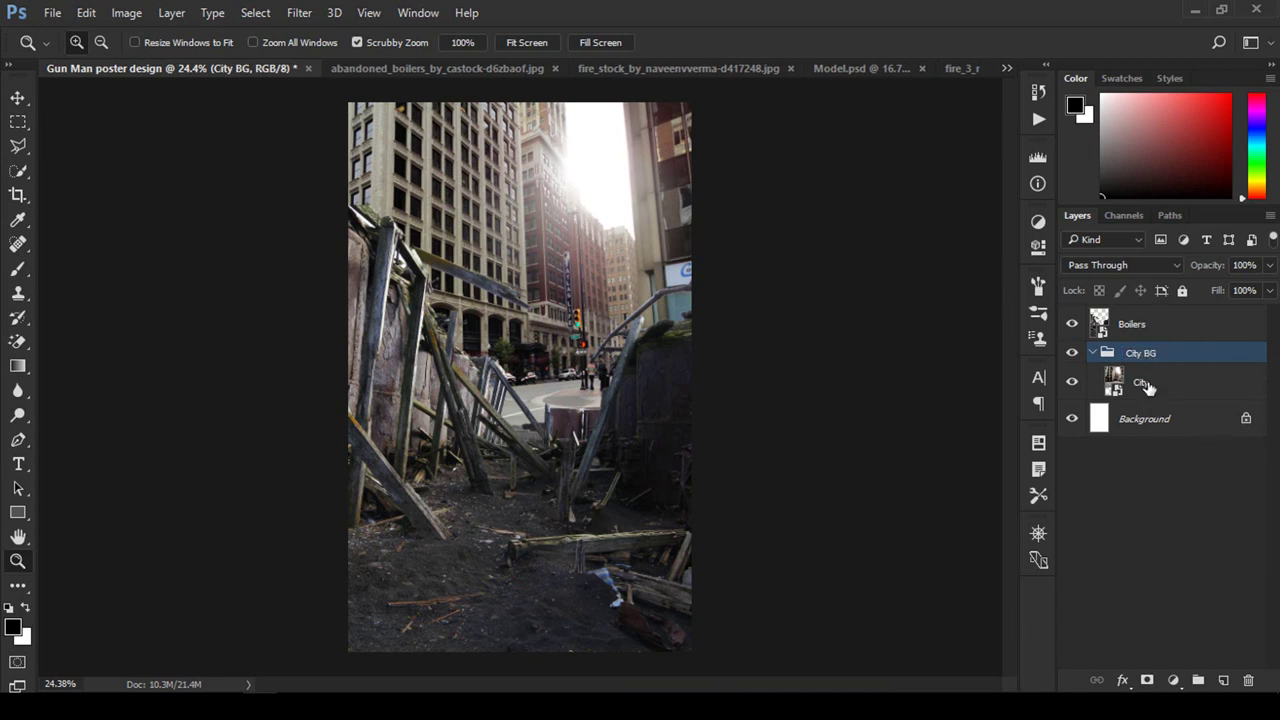
Step: Add a Levels adjustment above City with midtones darkened to 0.69
left_click(1145, 386)
left_click(1174, 681)
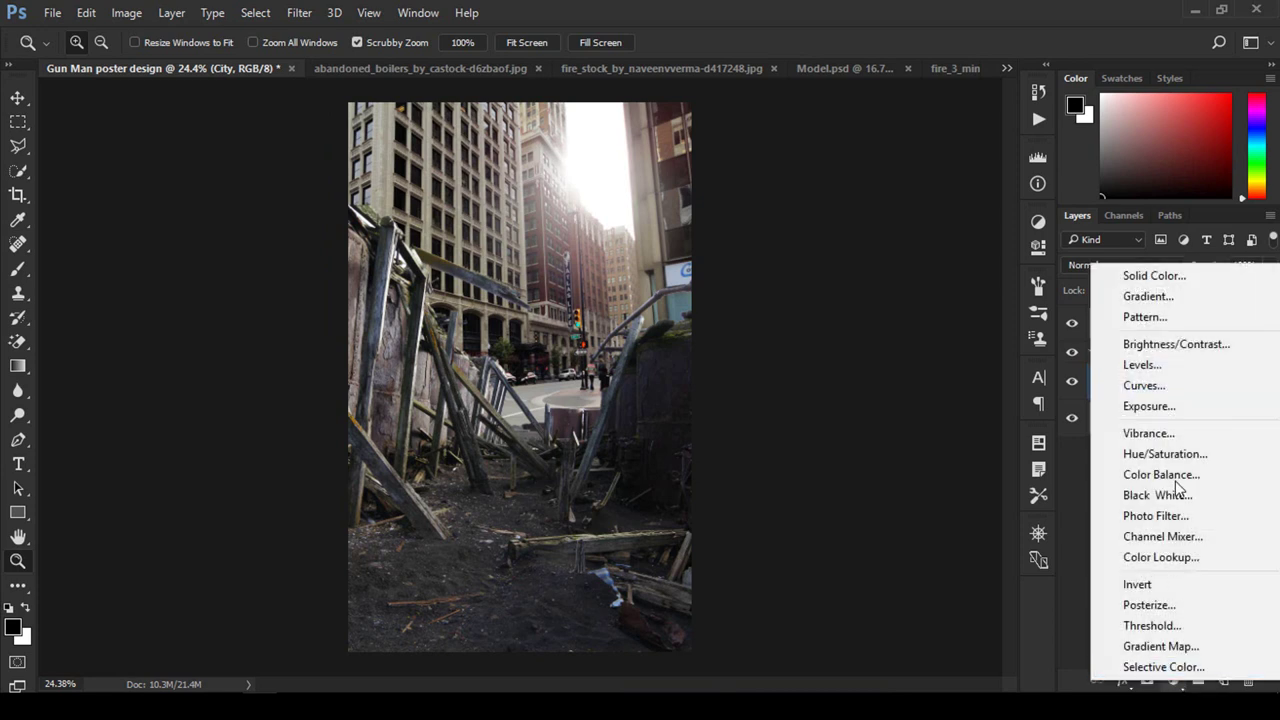
left_click(1141, 365)
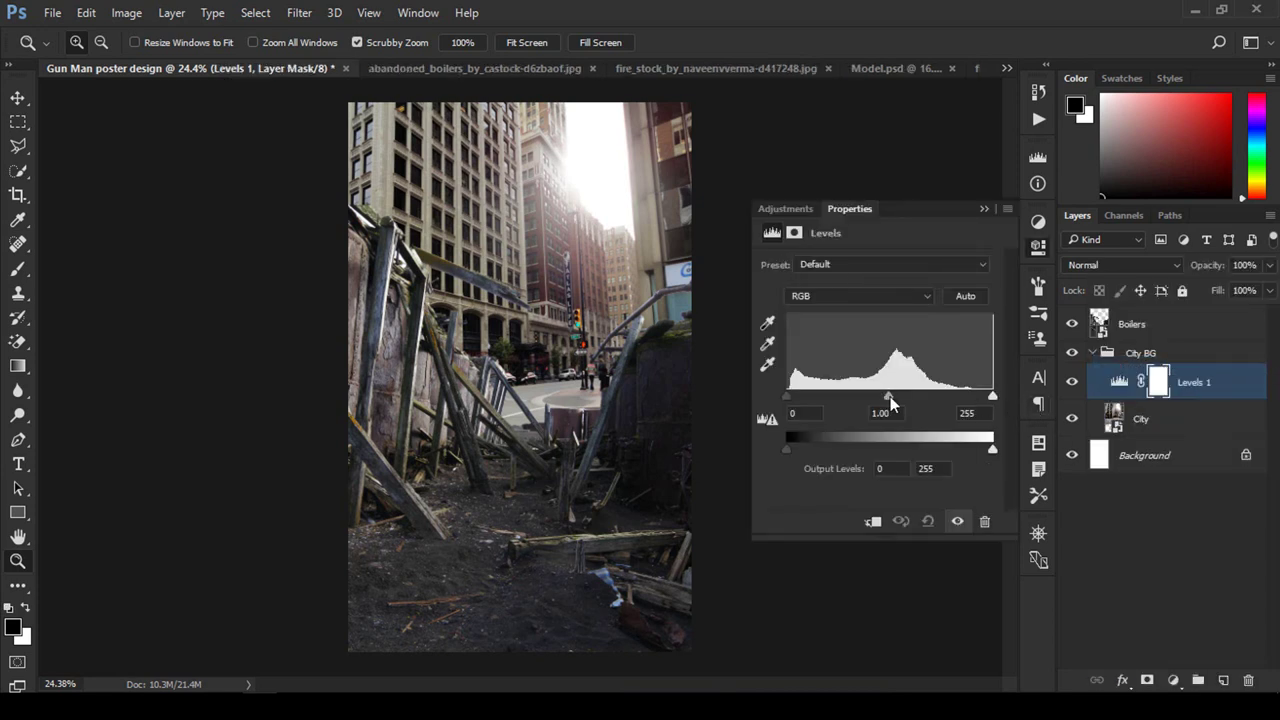
left_click_drag(890, 400, 890, 398)
left_click_drag(893, 405, 918, 408)
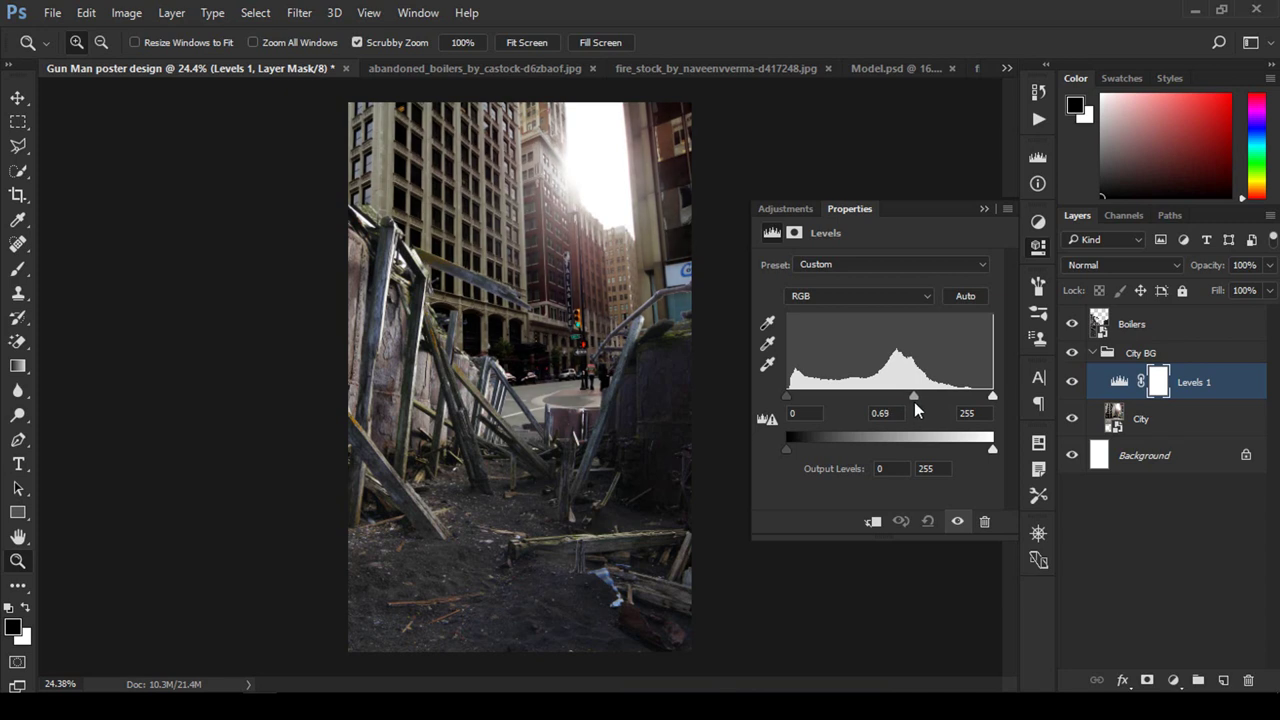
left_click(984, 211)
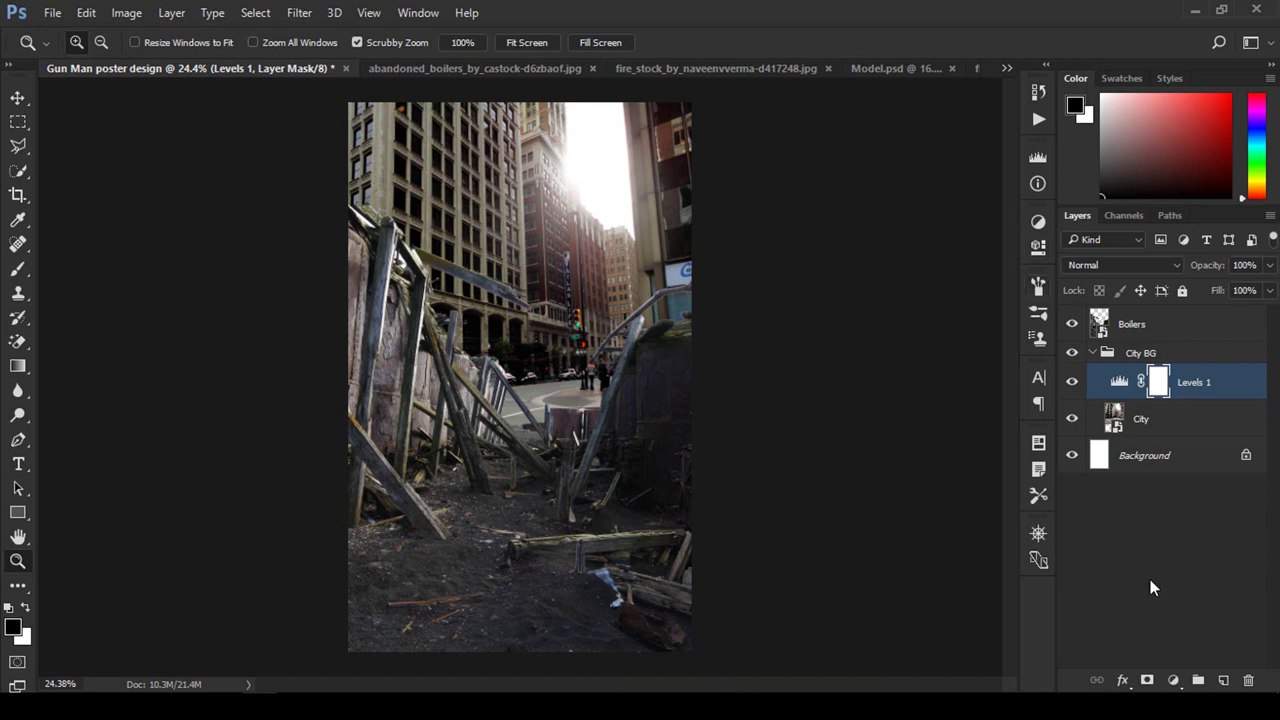
left_click(1175, 683)
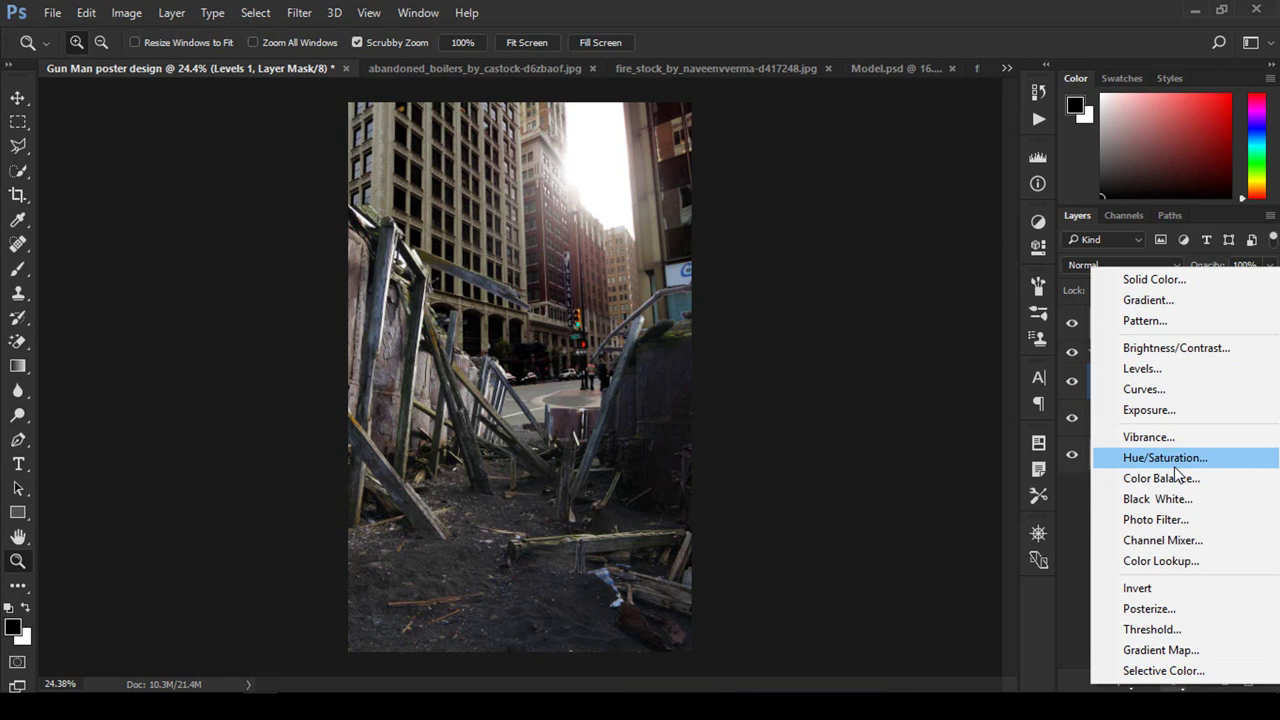
Step: Add a second Levels adjustment with midtones set to 0.63
left_click(1165, 370)
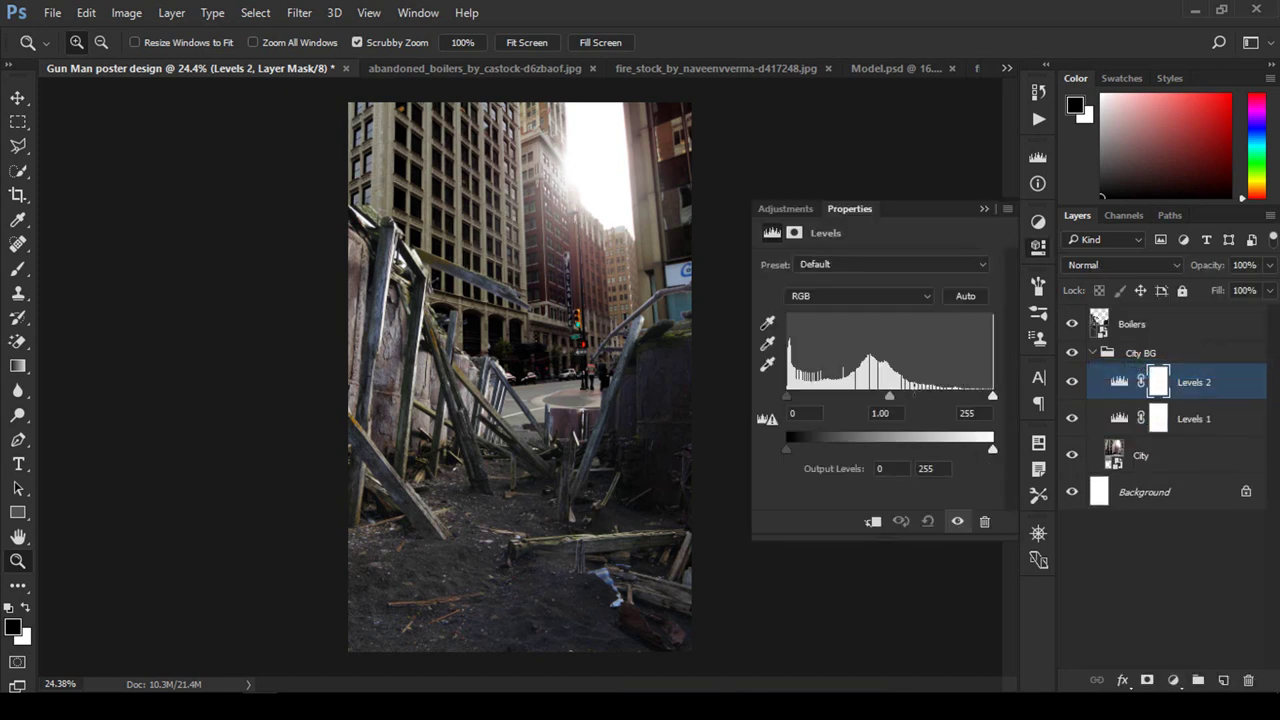
mouse_move(891, 396)
left_mouse_down()
mouse_move(938, 397)
mouse_move(922, 397)
left_mouse_up()
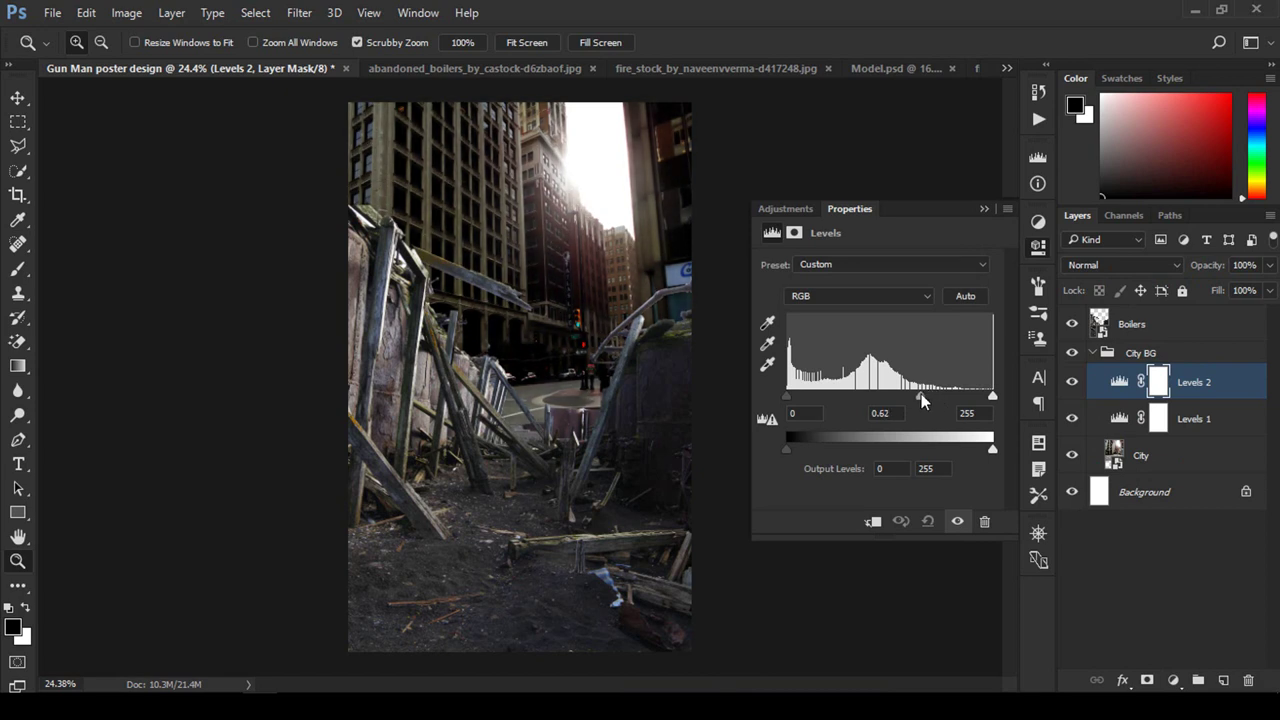
left_click(983, 213)
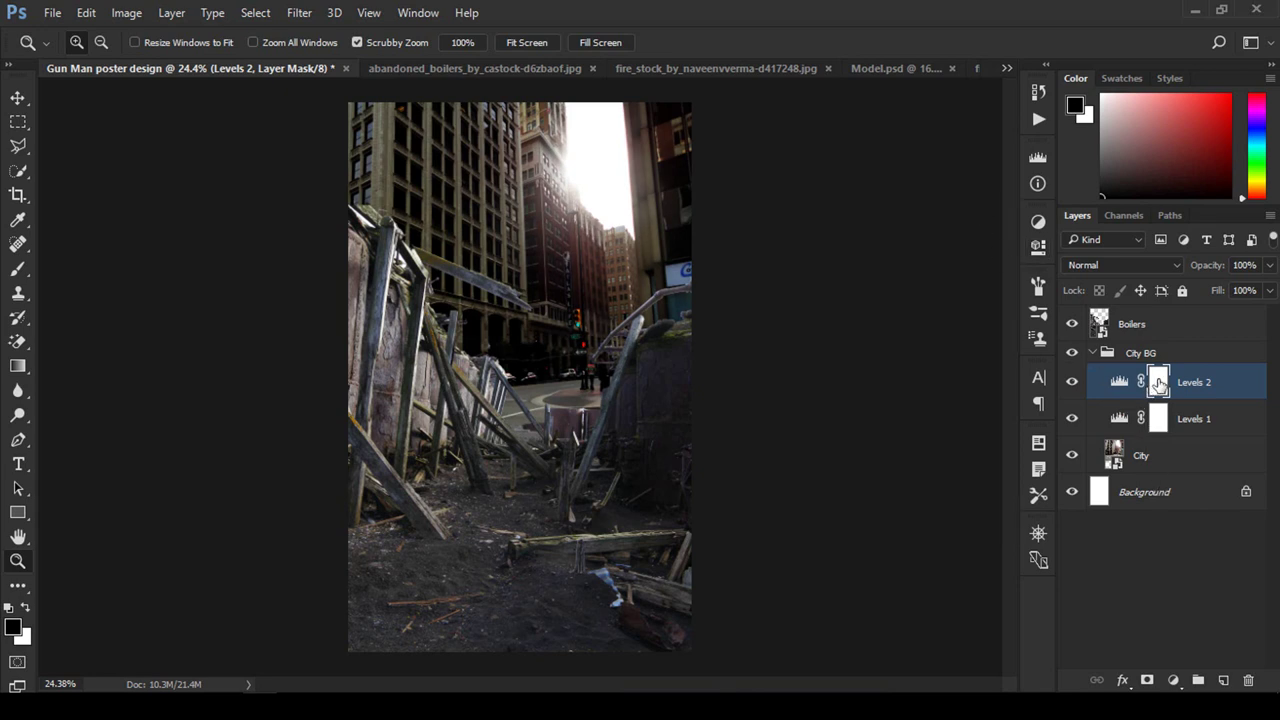
Step: Paint the Levels 2 mask with a soft 0%-hardness brush to reveal the sky glow
left_click(18, 268)
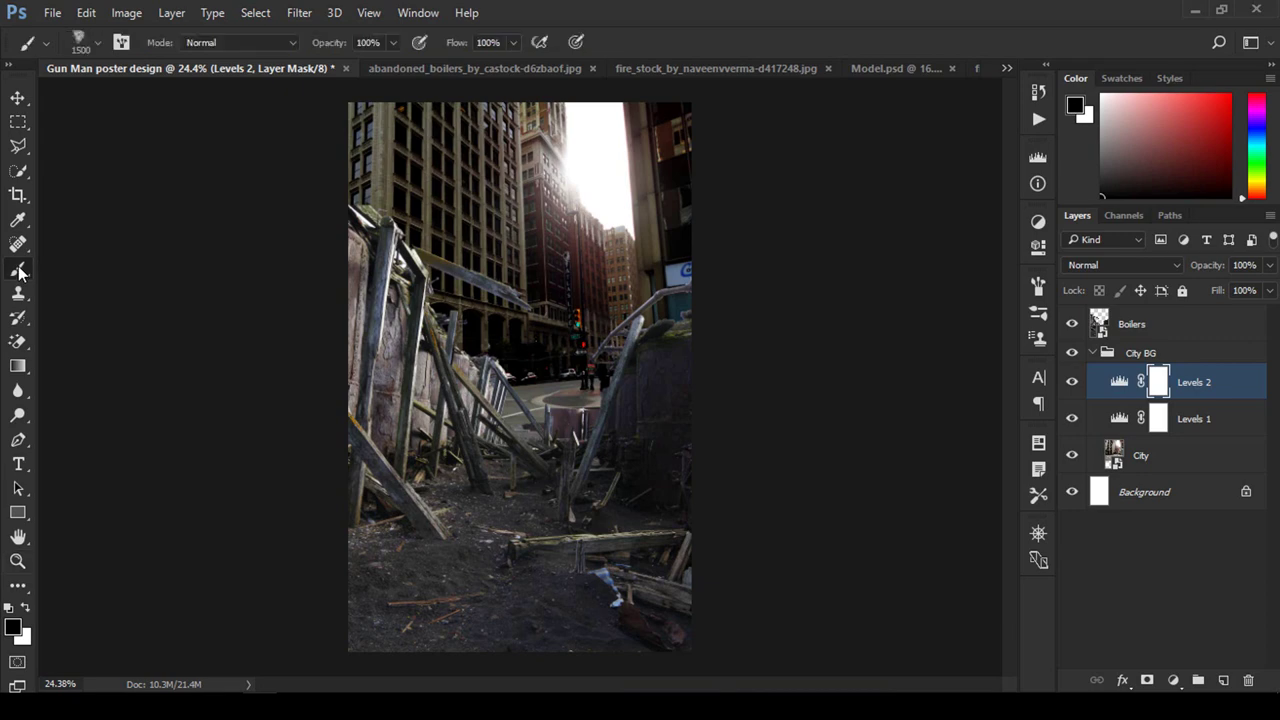
right_click(482, 275)
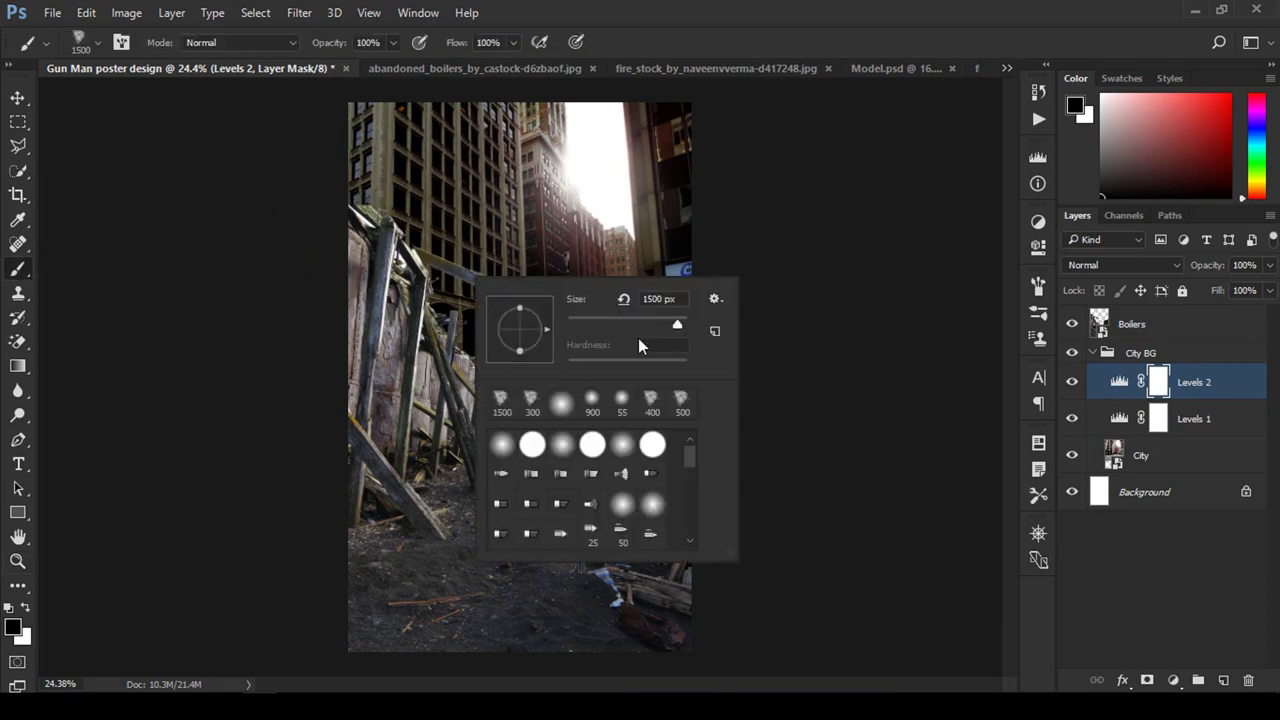
double_click(560, 404)
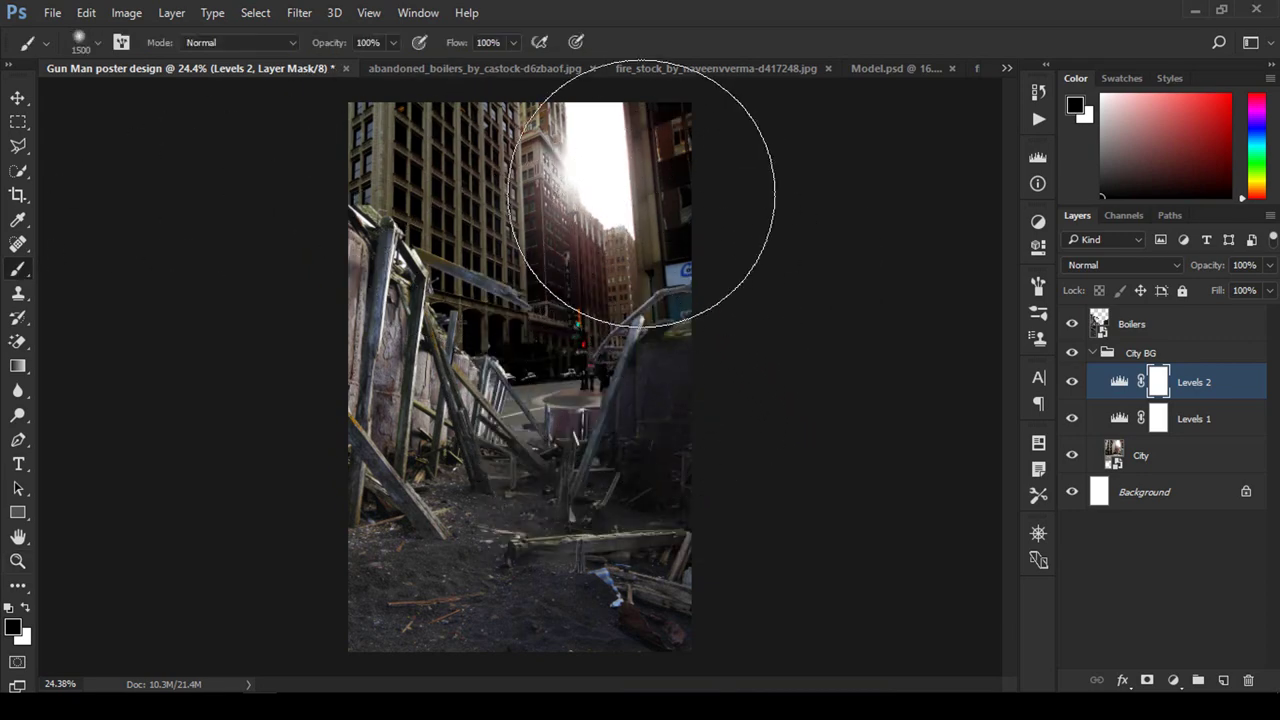
key("bracketleft")
key("bracketleft")
key("bracketleft")
key("bracketleft")
key("bracketleft")
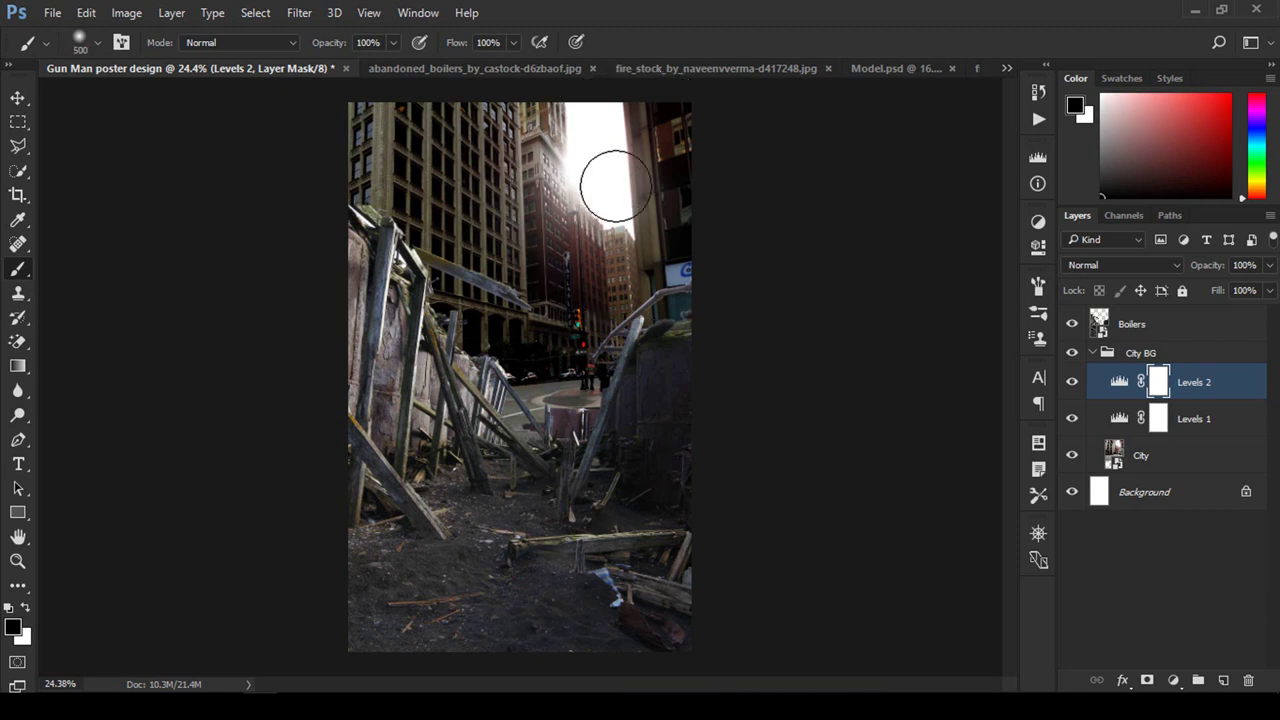
right_click(612, 190)
left_click(731, 265)
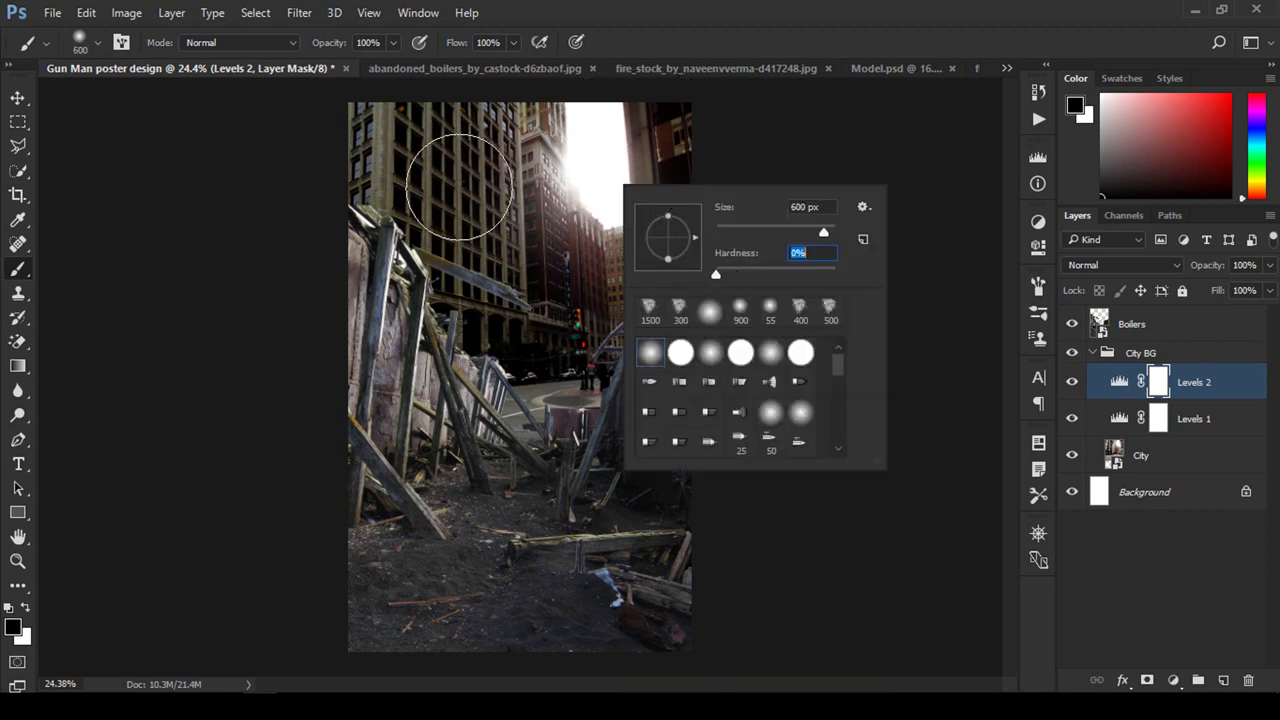
key("Return")
key("bracketright")
key("bracketright")
key("bracketright")
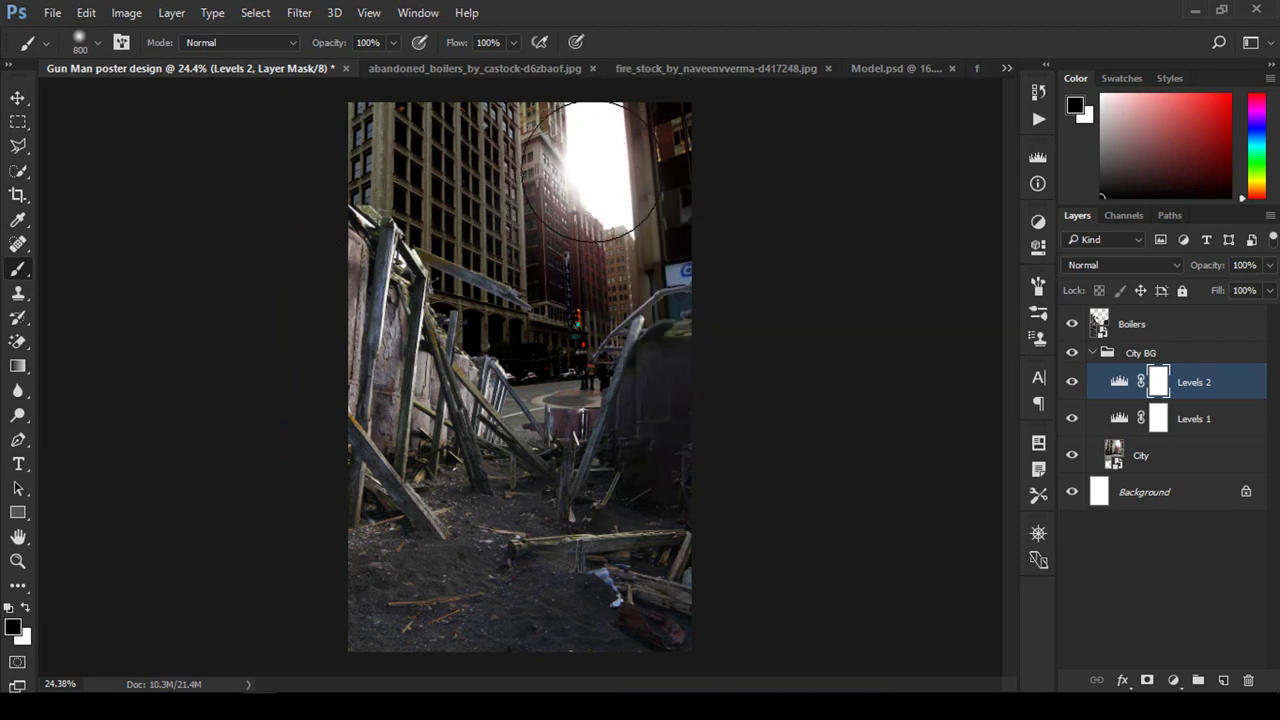
left_click_drag(590, 170, 614, 171)
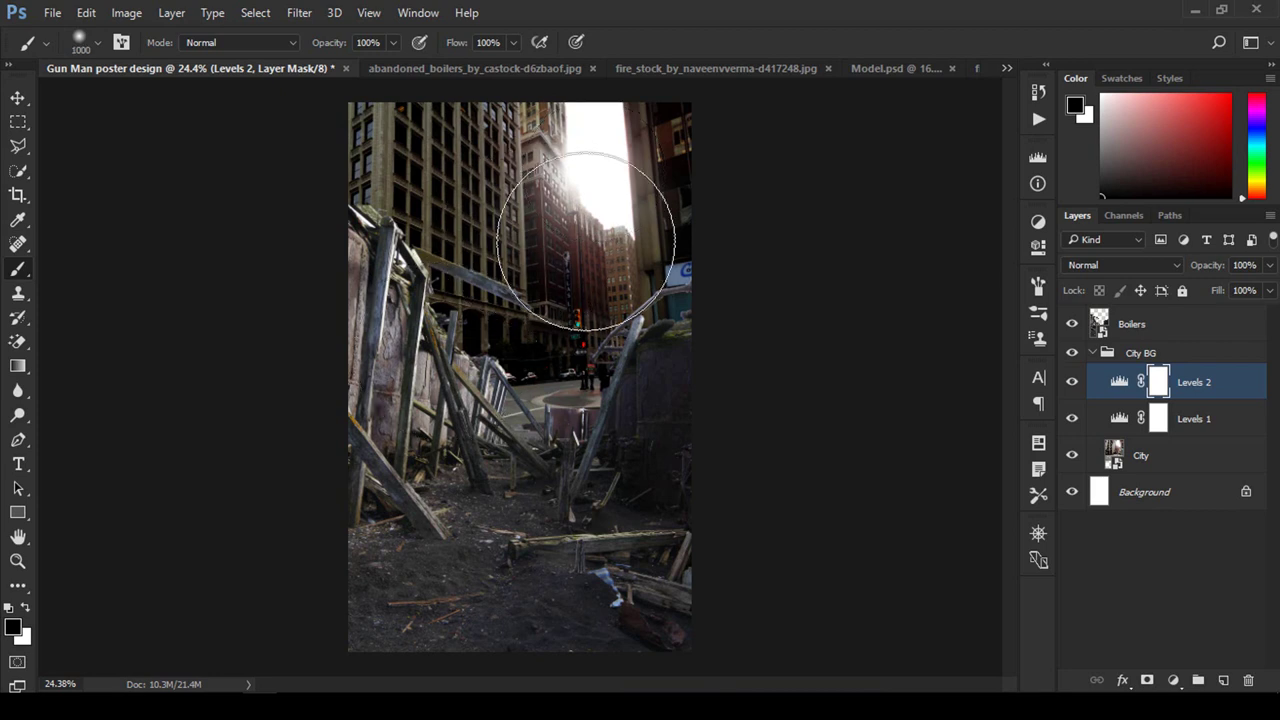
left_click(26, 603)
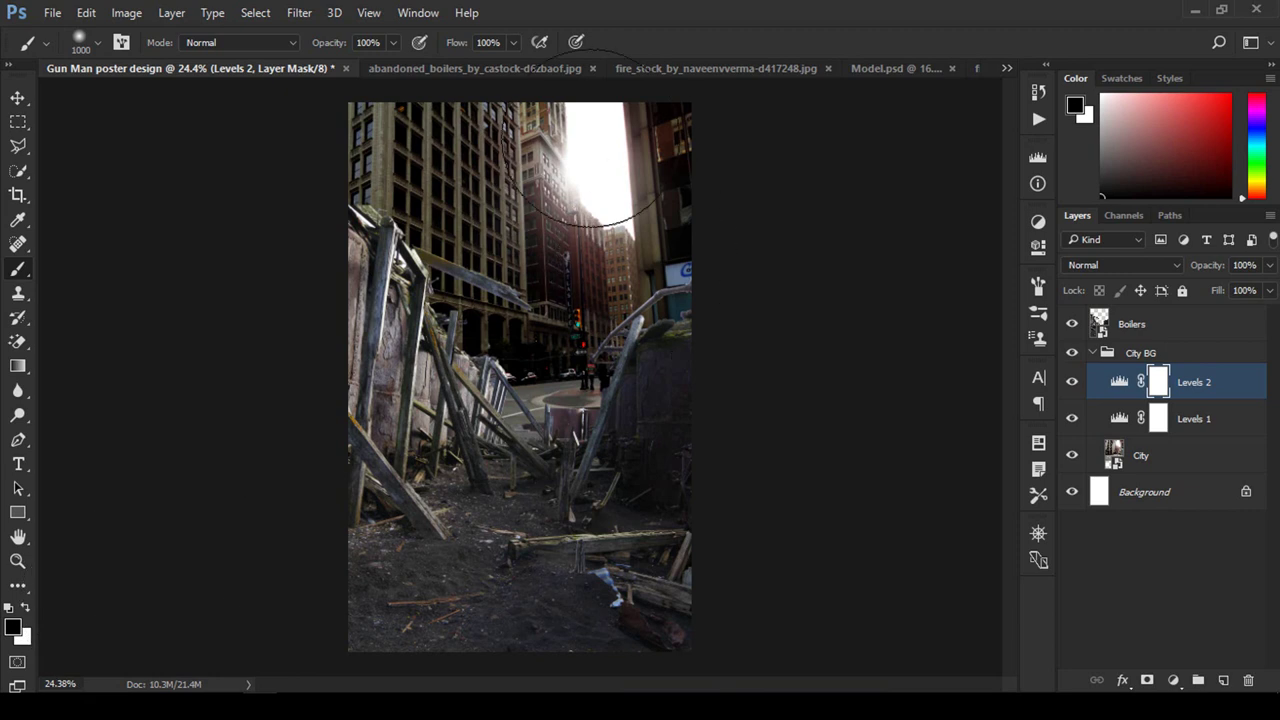
mouse_move(600, 175)
left_mouse_down()
mouse_move(575, 170)
mouse_move(598, 240)
mouse_move(530, 125)
mouse_move(688, 247)
mouse_move(508, 150)
mouse_move(566, 188)
mouse_move(648, 187)
mouse_move(529, 160)
mouse_move(581, 203)
mouse_move(668, 181)
mouse_move(719, 216)
mouse_move(549, 172)
mouse_move(553, 133)
mouse_move(689, 169)
left_mouse_up()
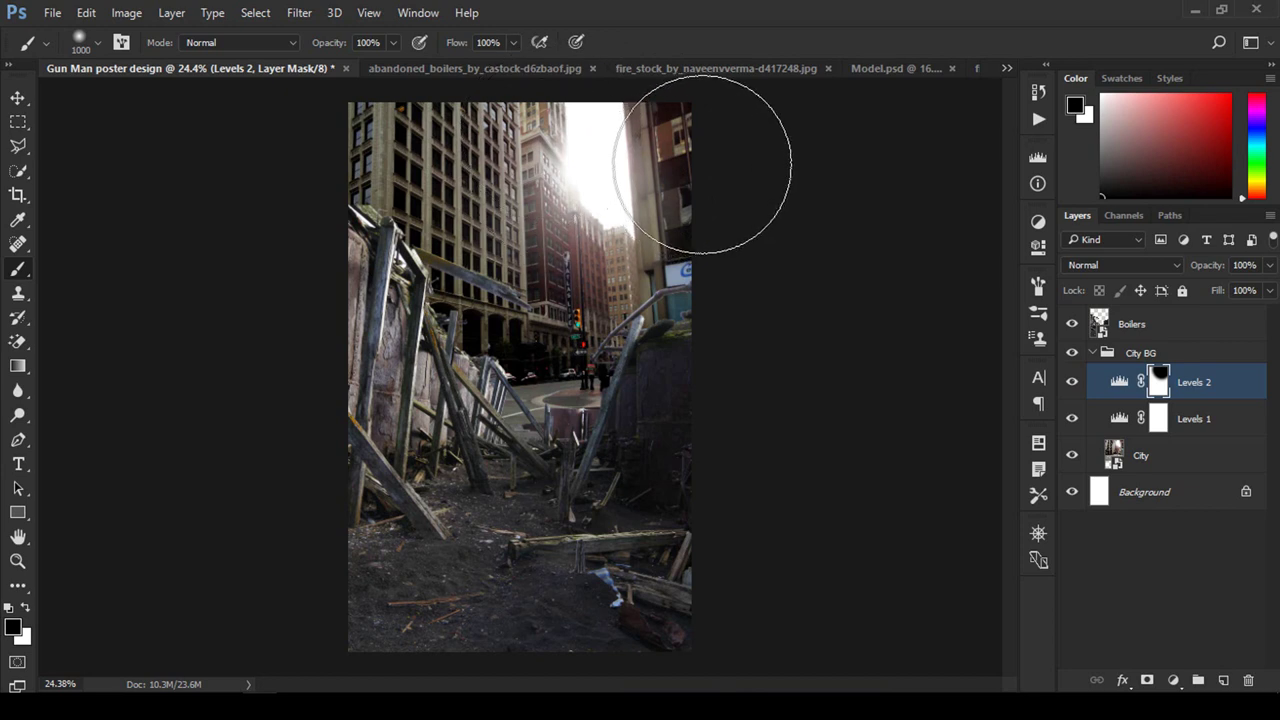
Step: Collapse the City BG group and put the Boilers layer into a new group
left_click(17, 97)
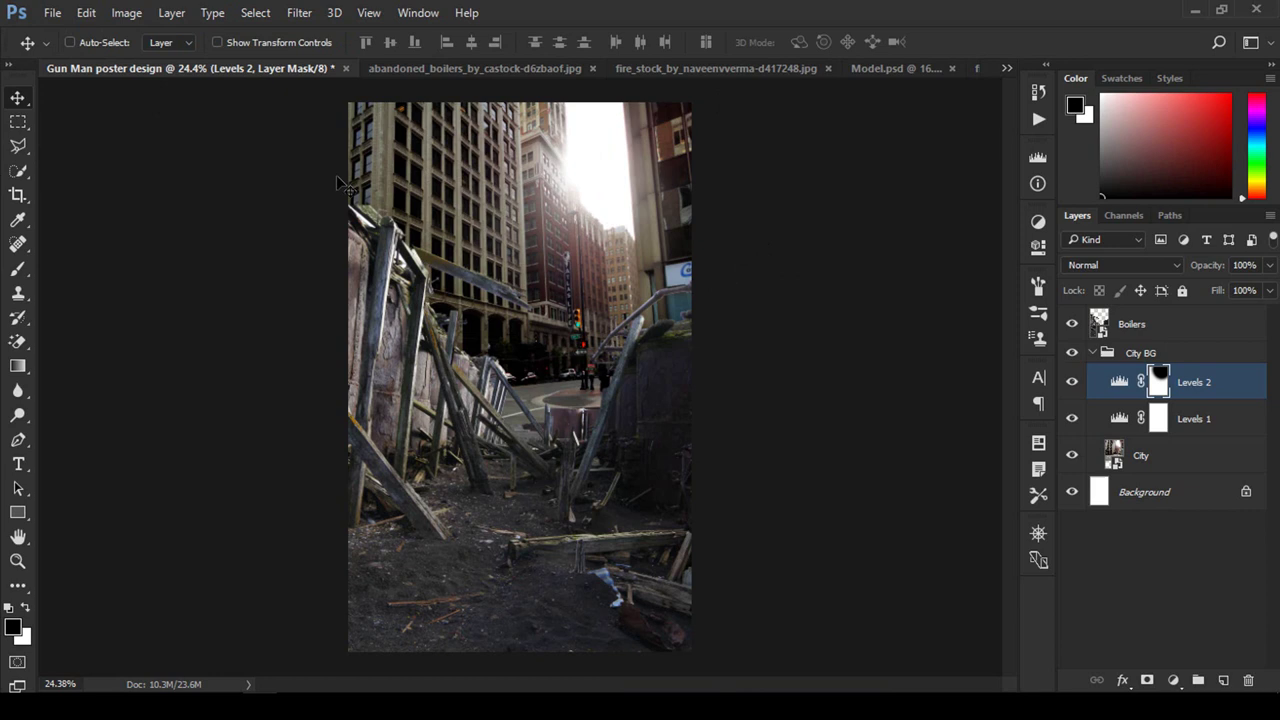
left_click(1126, 330)
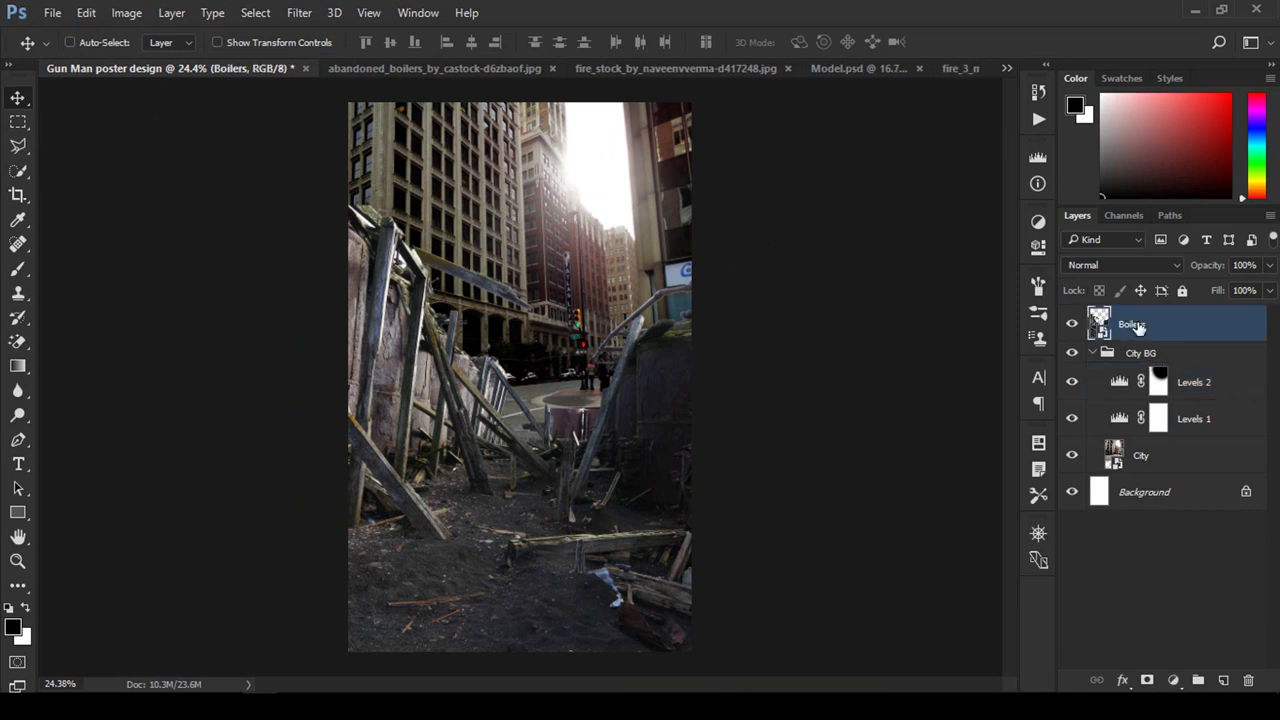
left_click(1094, 354)
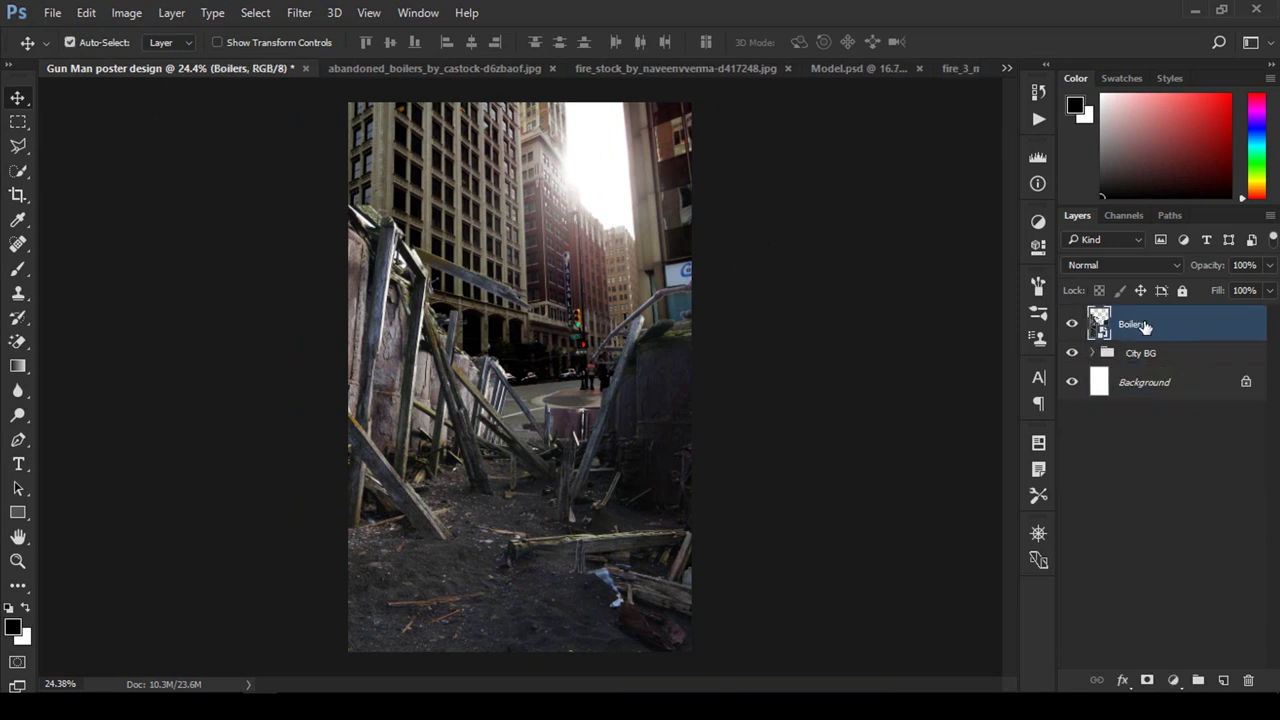
key("ctrl+g")
Step: Name the new group Boilers and reselect the Boilers layer inside it
double_click(1143, 317)
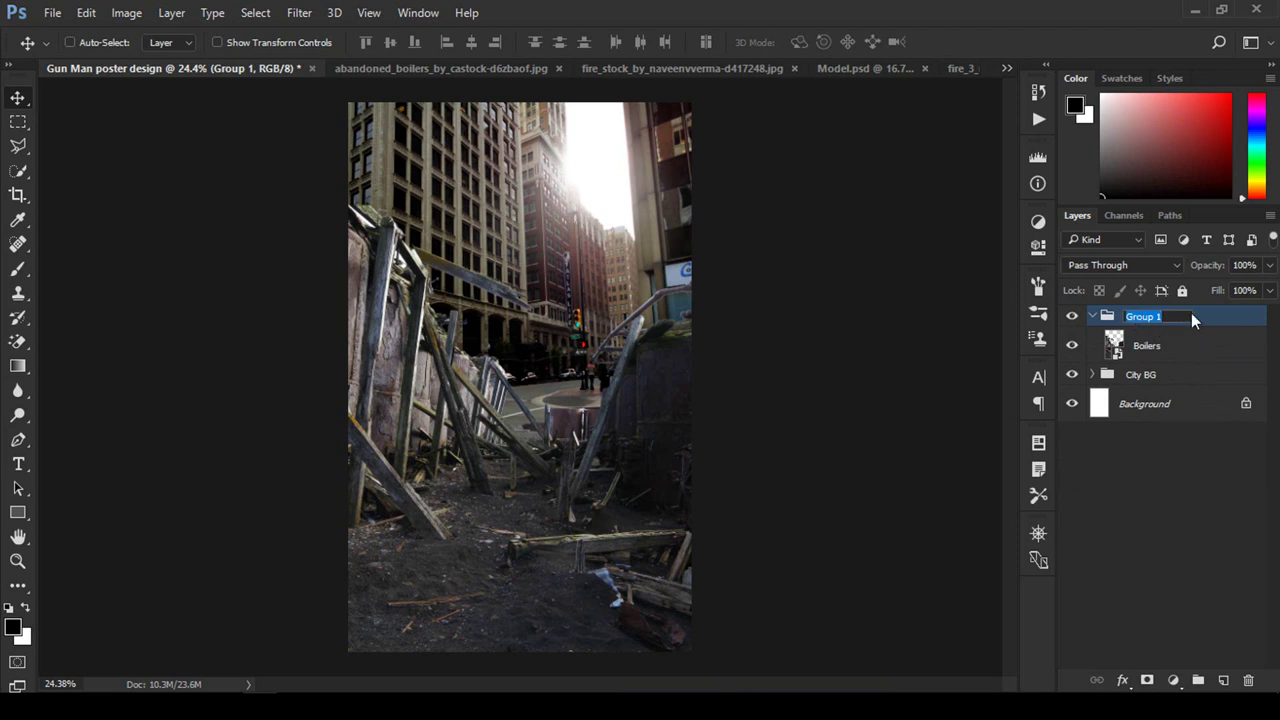
type("Boilers")
key("Return")
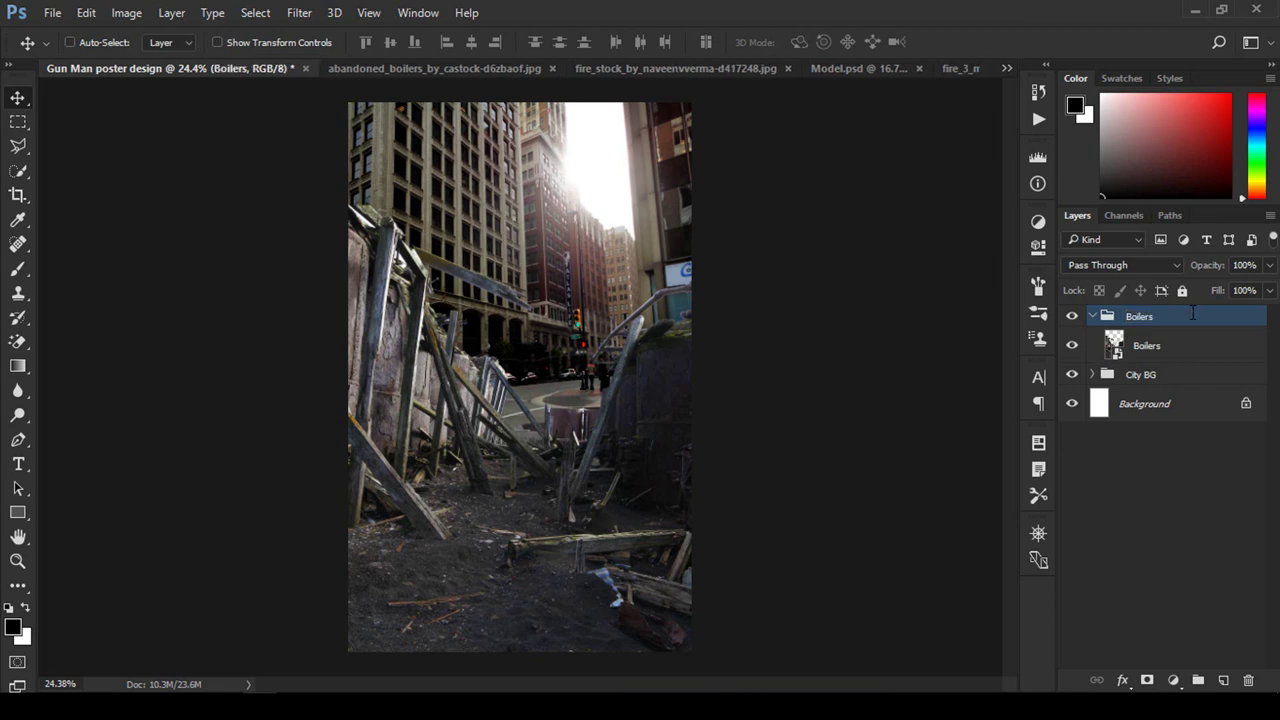
left_click(1157, 348)
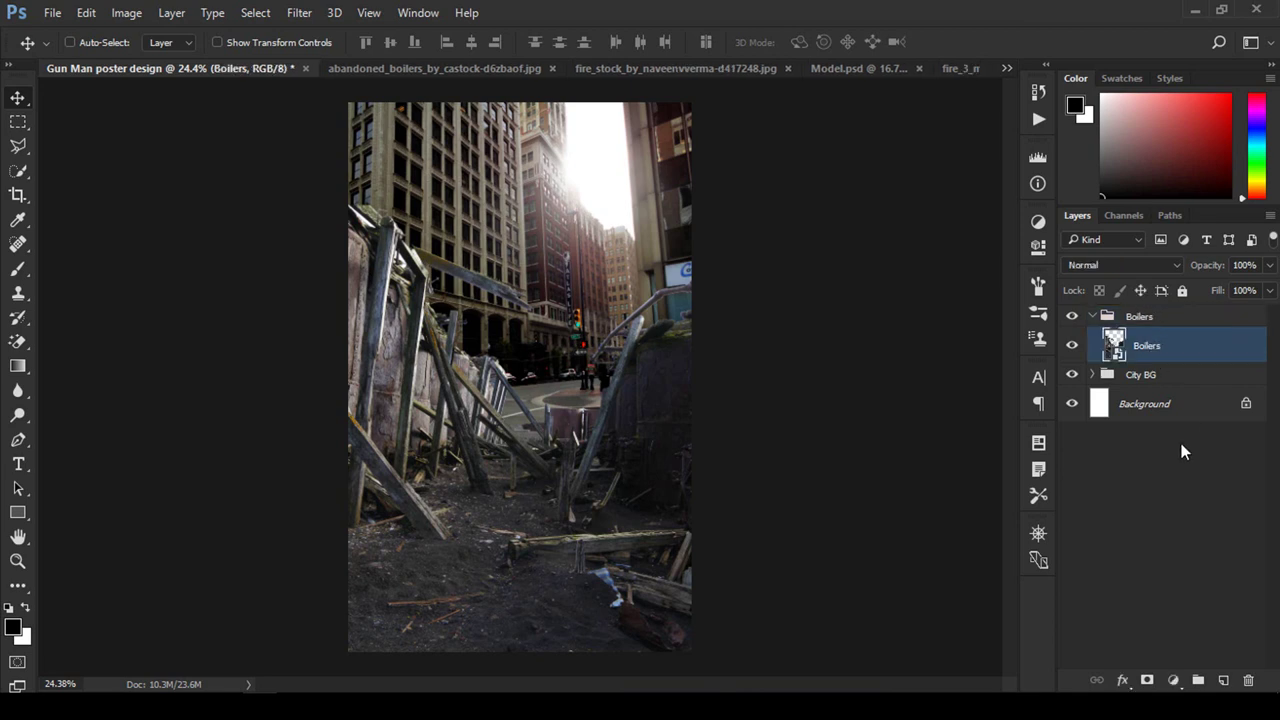
left_click(1173, 680)
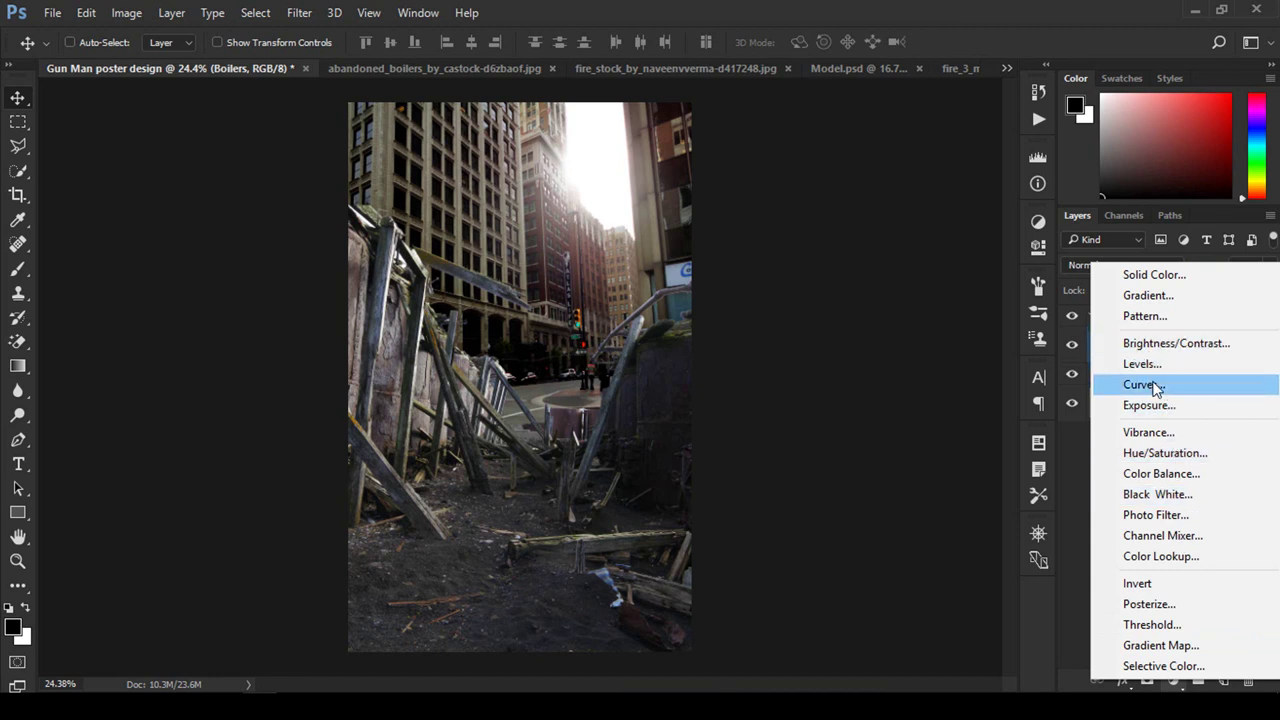
Step: Add a Curves adjustment above Boilers with an S-curve that pulls the shadows down
left_click(1143, 385)
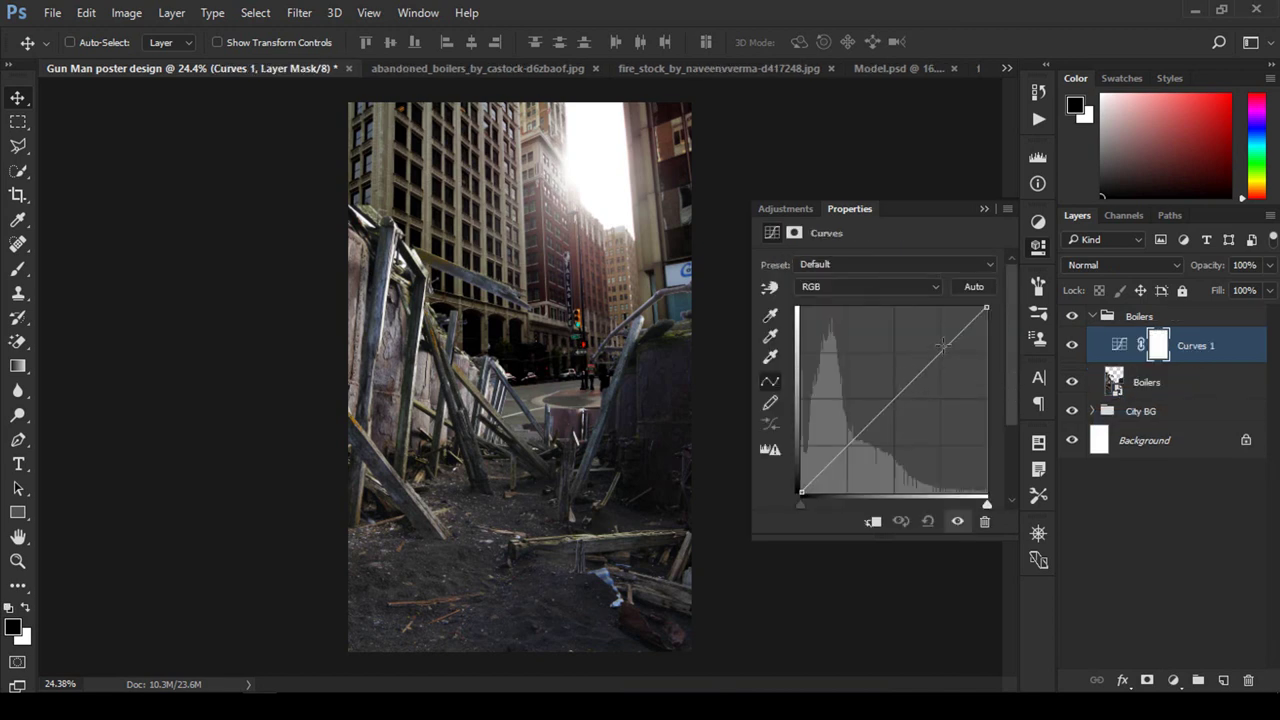
left_click(940, 352)
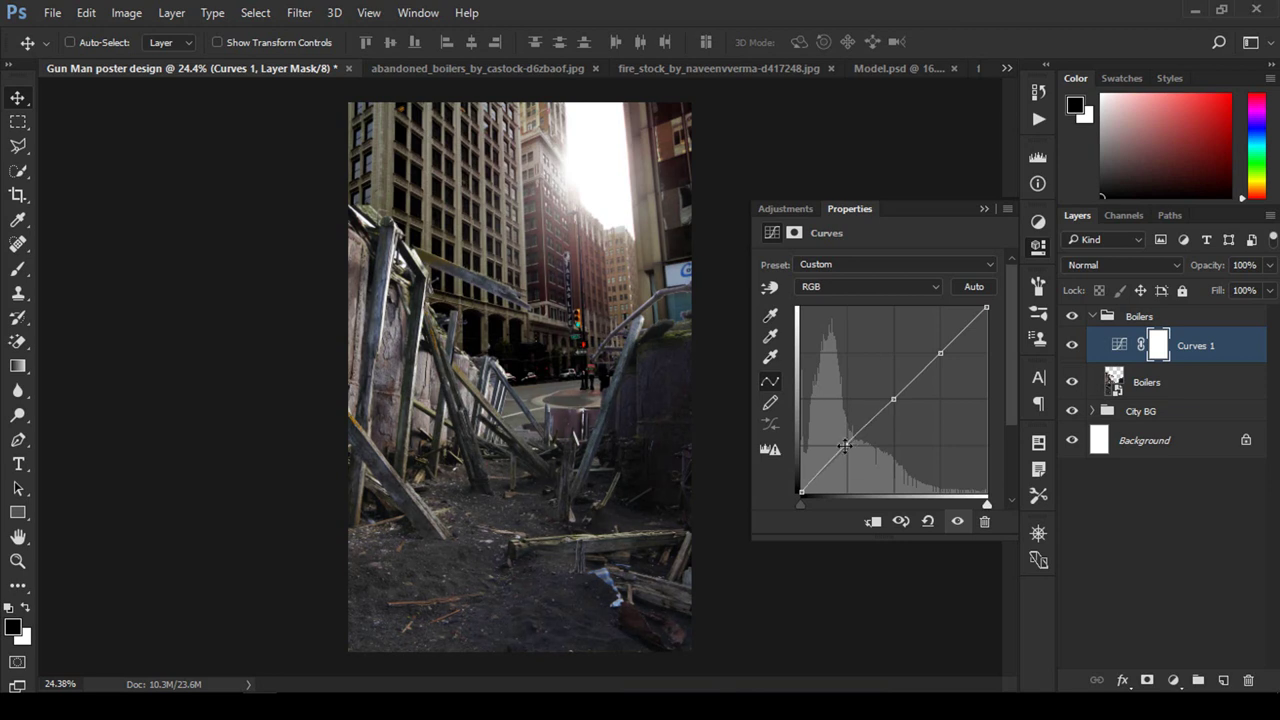
left_click_drag(896, 398, 905, 387)
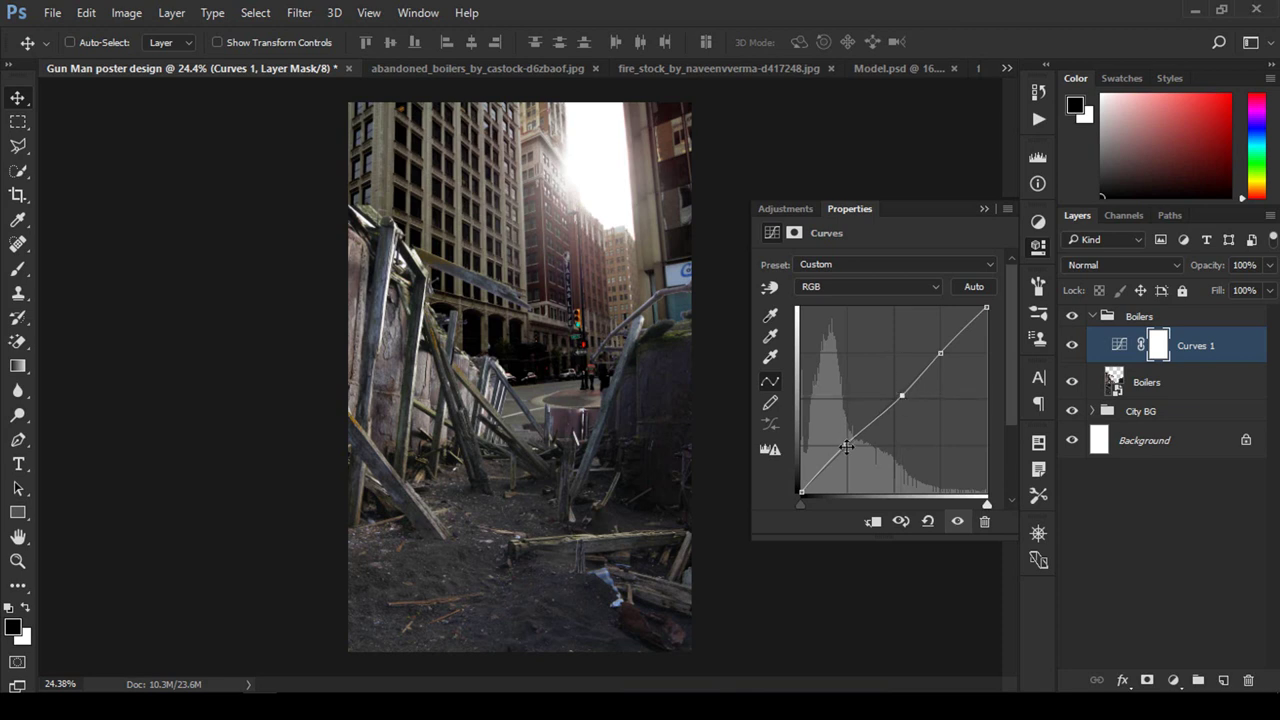
left_click_drag(846, 444, 856, 453)
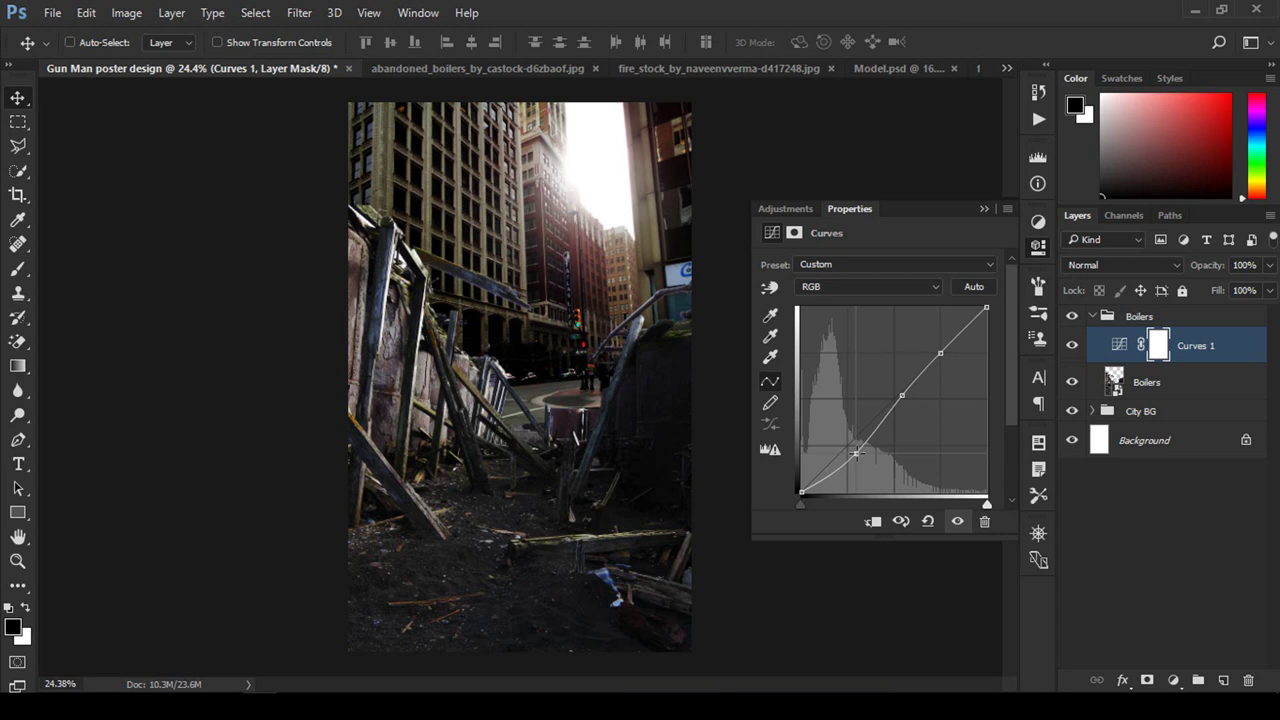
left_click_drag(940, 352, 947, 355)
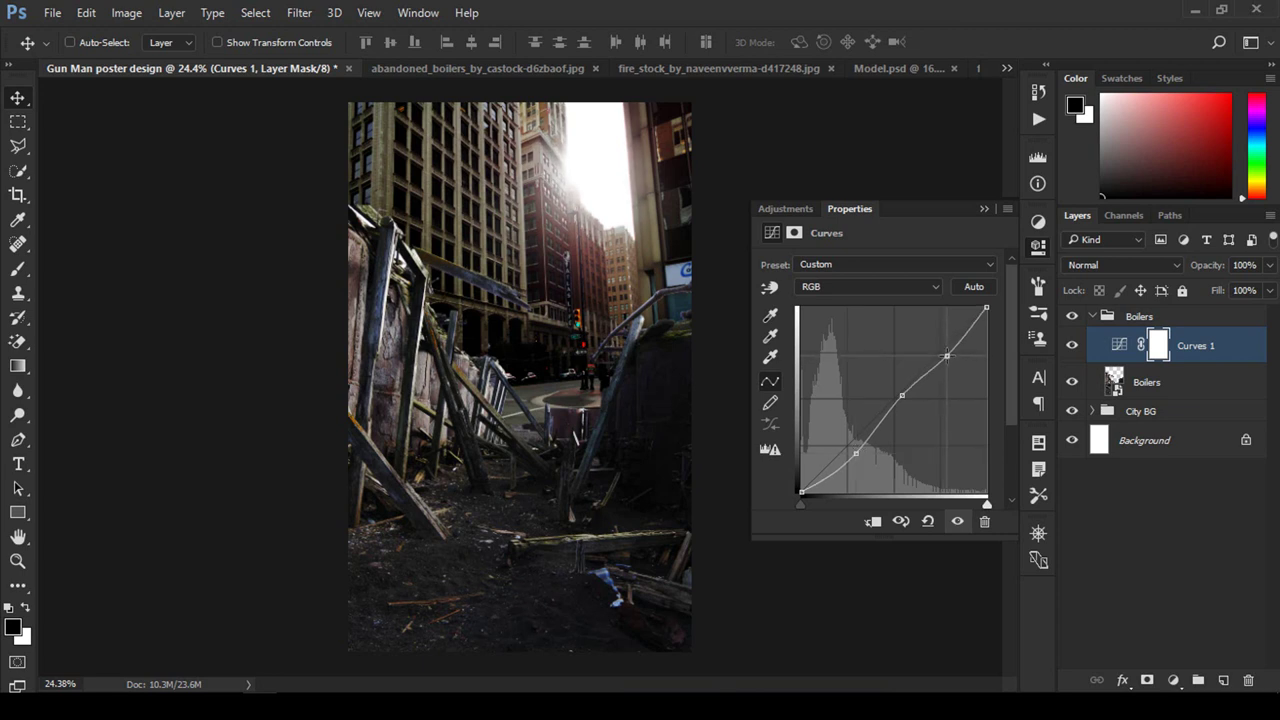
left_click(984, 208)
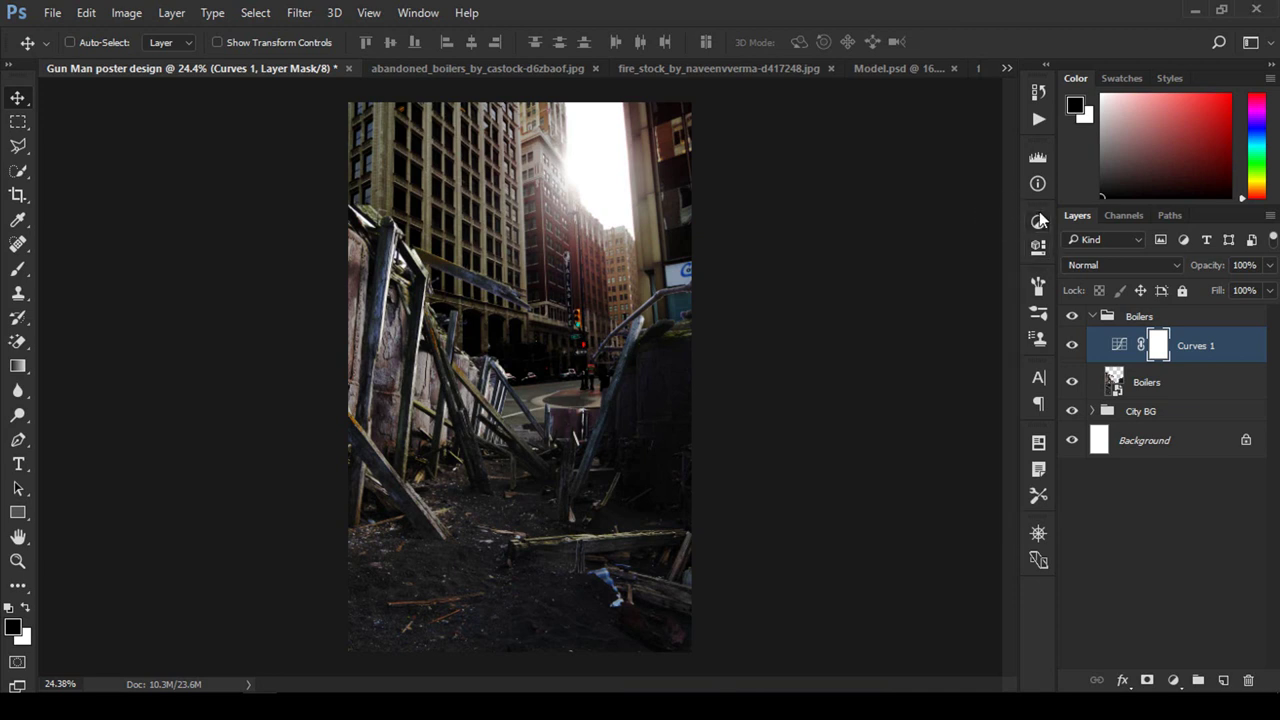
Step: Raise the black point of Curves 1's Blue channel to tint the shadows bluish
double_click(1118, 345)
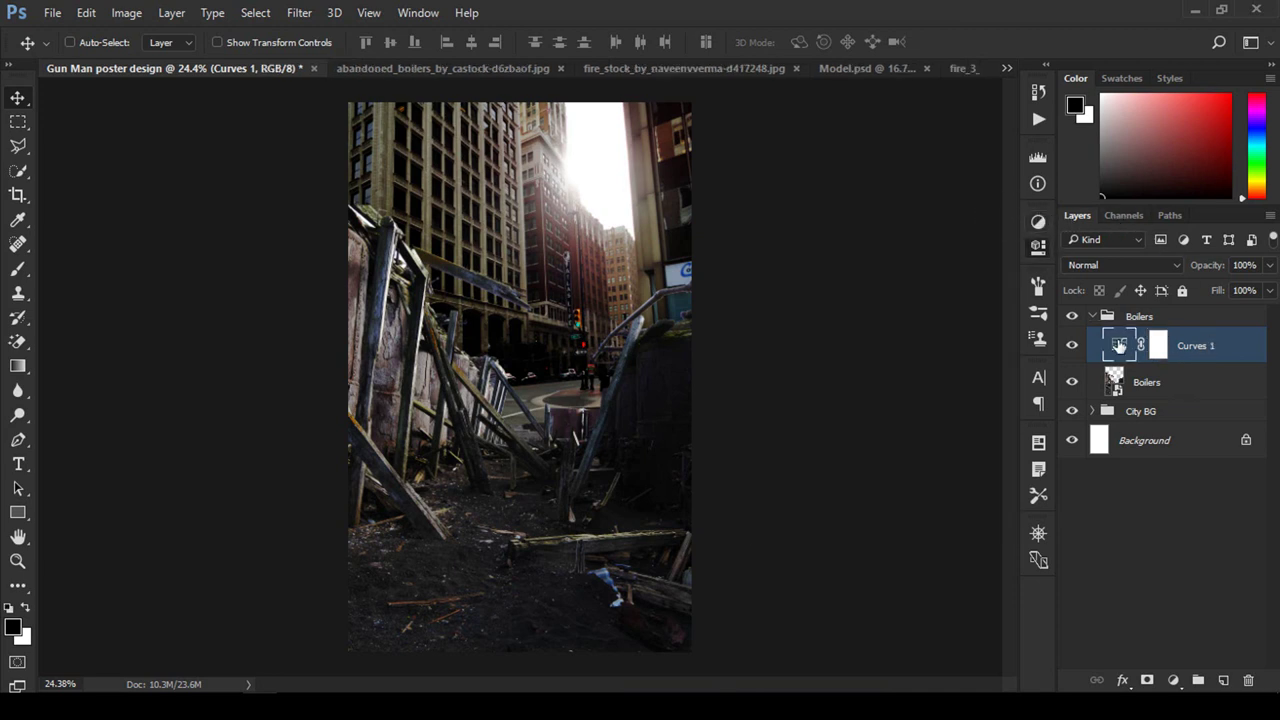
left_click(926, 286)
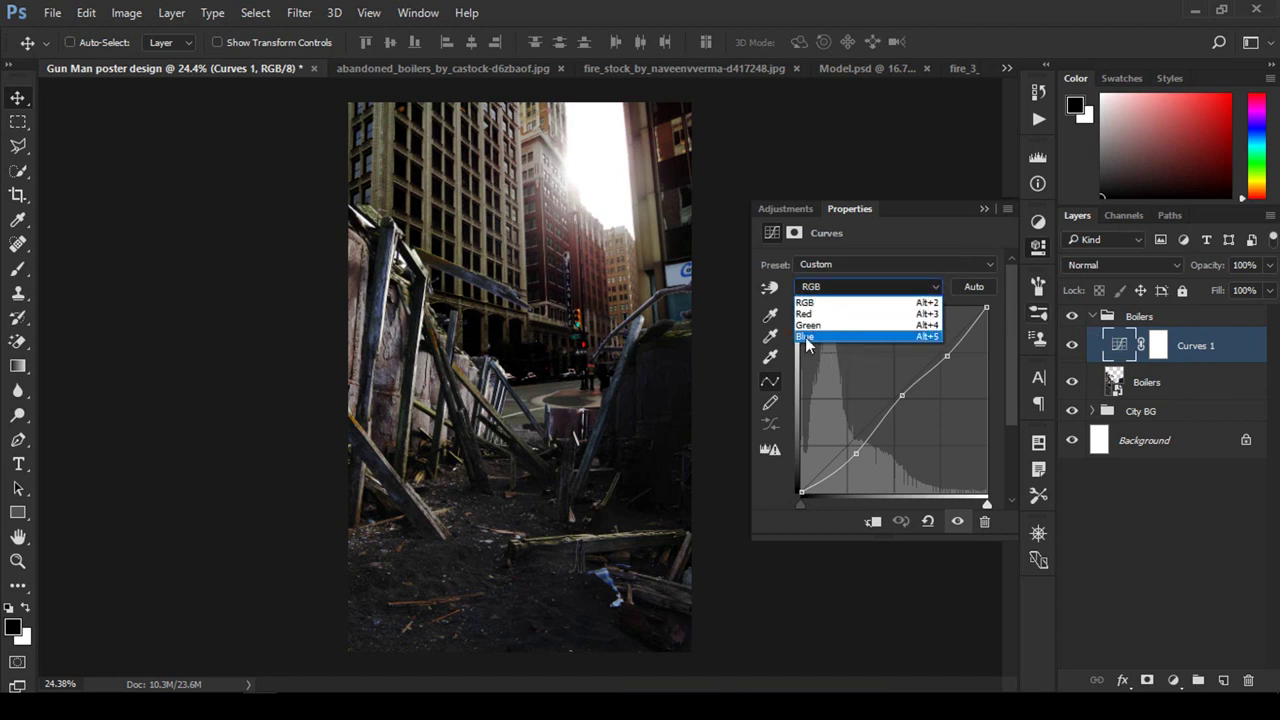
left_click(806, 337)
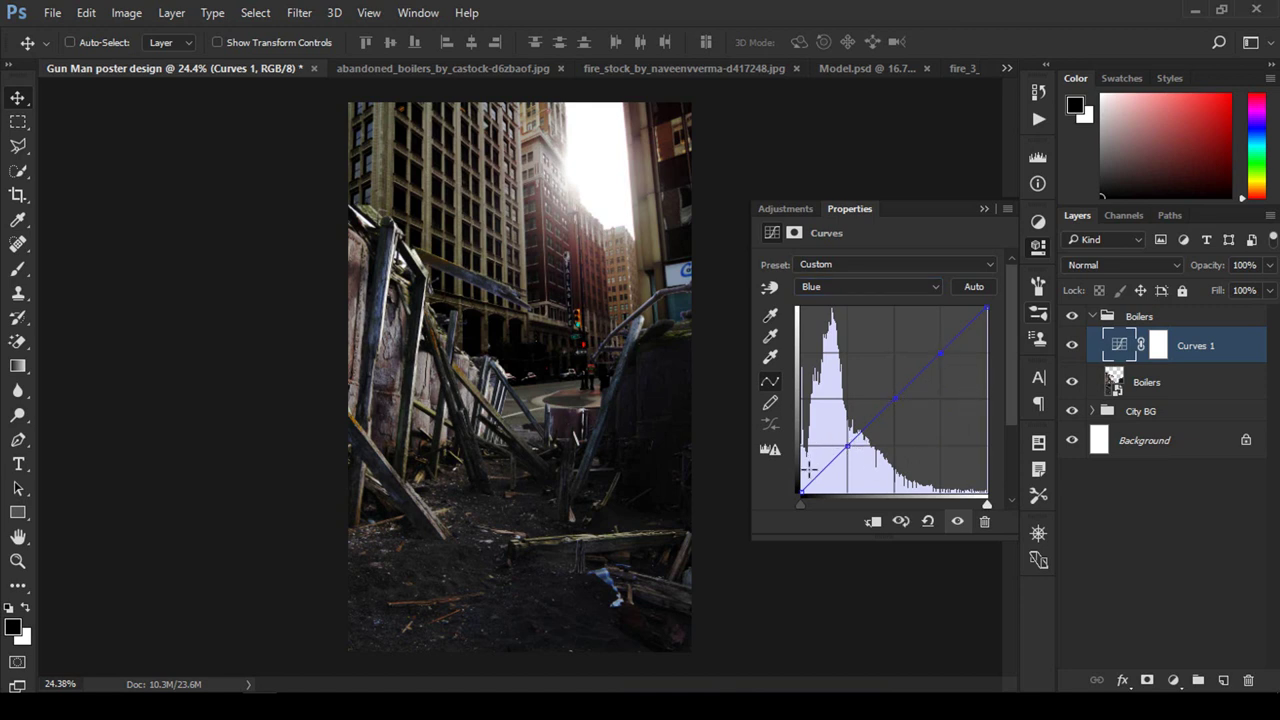
left_click_drag(800, 490, 797, 480)
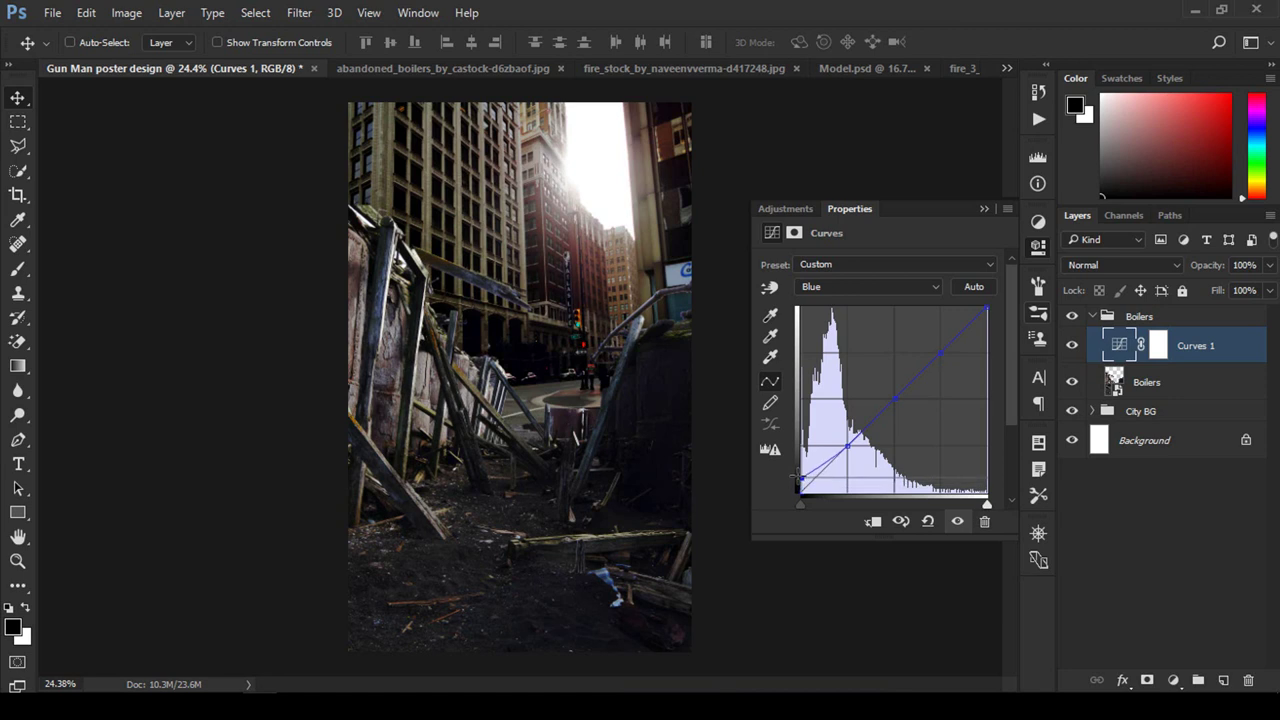
left_click_drag(797, 479, 795, 476)
left_click(986, 210)
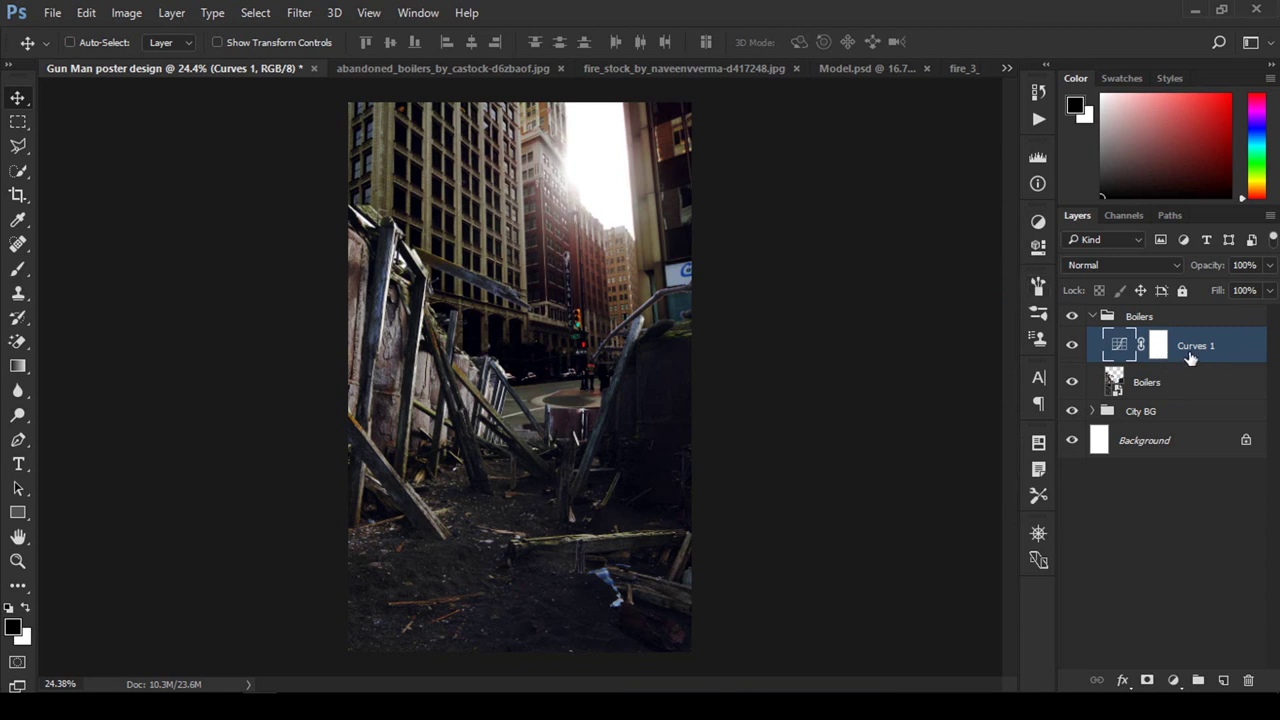
left_click(1098, 317)
Step: Close the boilers image without saving and convert the fire_stock photo to a smart object
left_click(1093, 316)
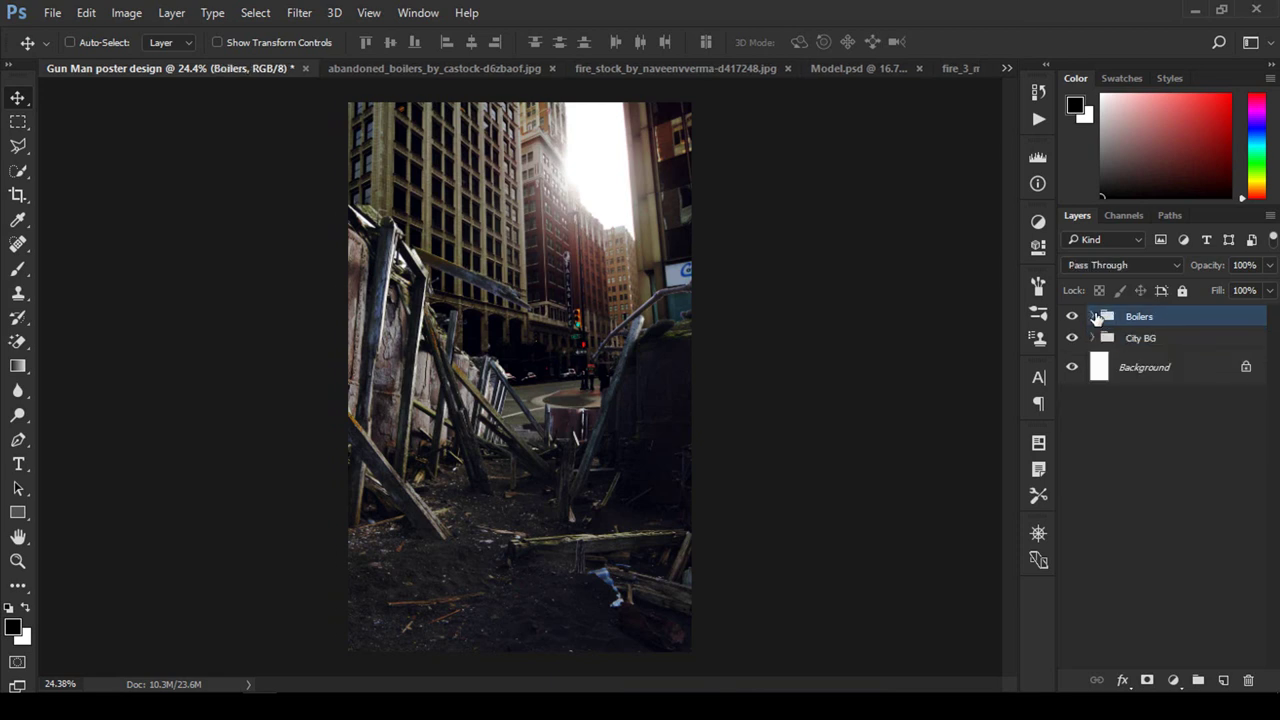
left_click(552, 68)
left_click(643, 282)
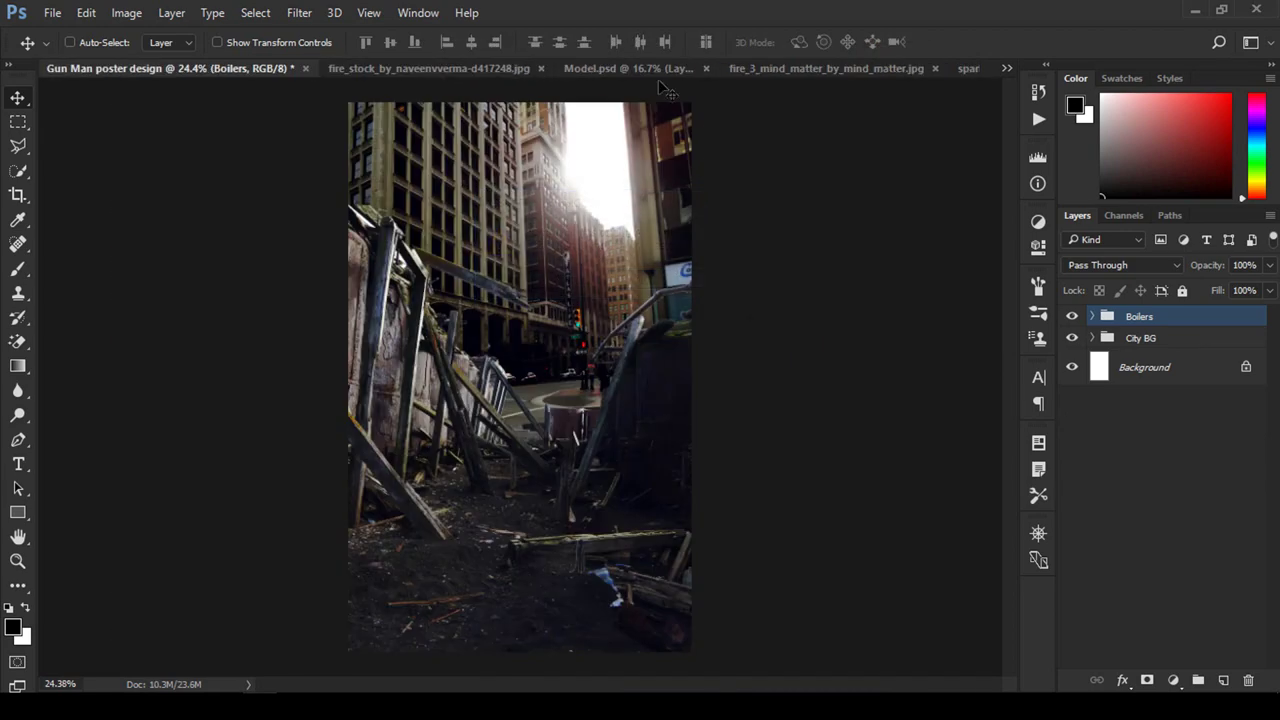
left_click(465, 68)
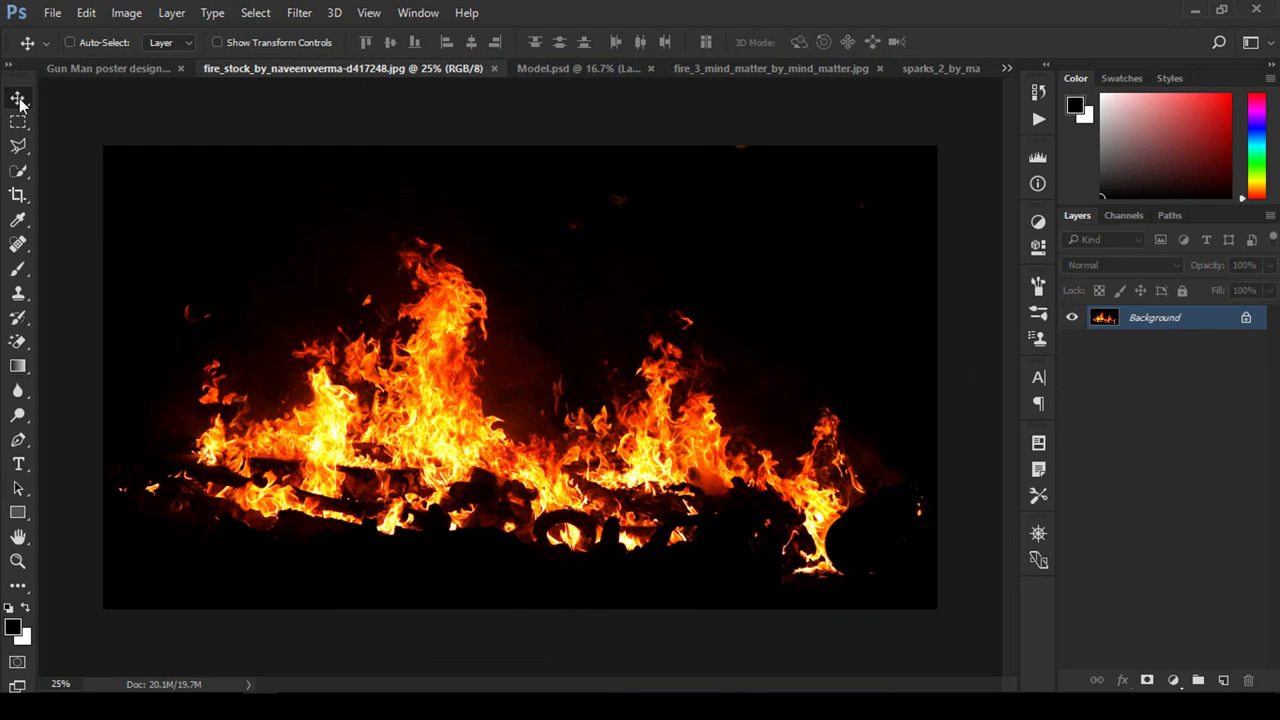
right_click(1180, 318)
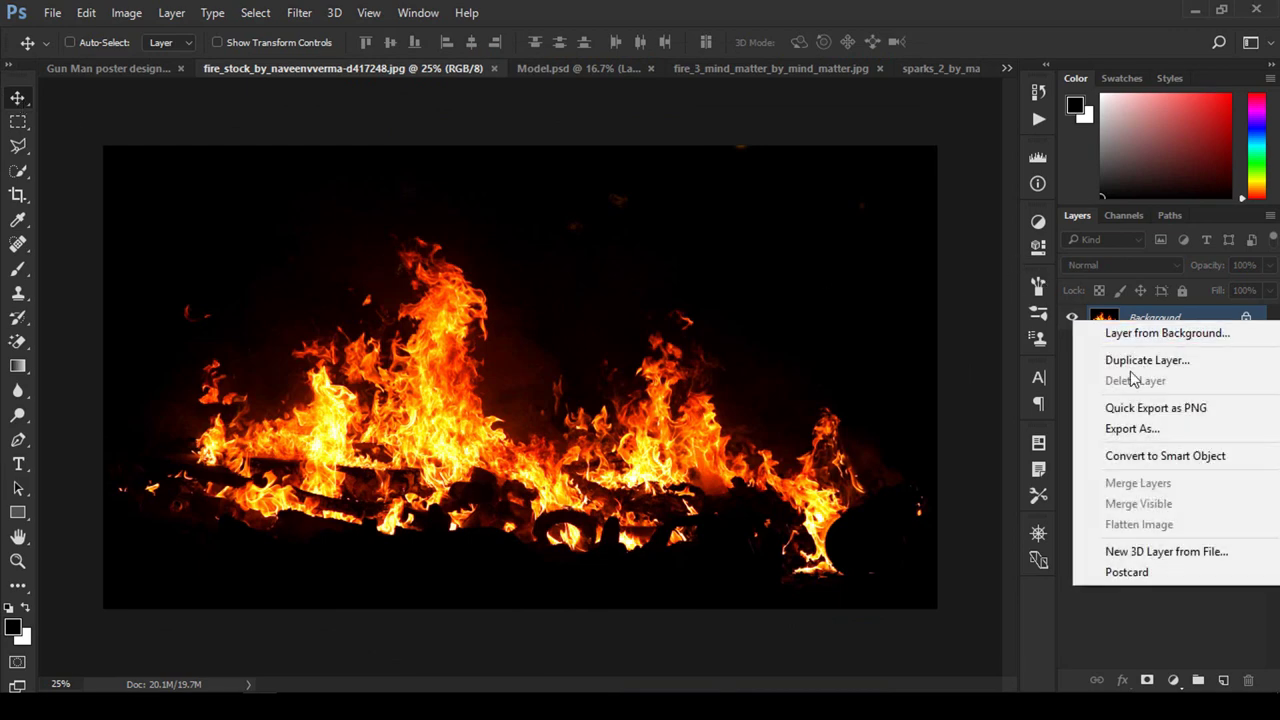
left_click(1140, 456)
Step: Drag the fire photo into the poster and set it to Screen blending
mouse_move(428, 323)
left_mouse_down()
mouse_move(420, 315)
mouse_move(775, 335)
left_mouse_up()
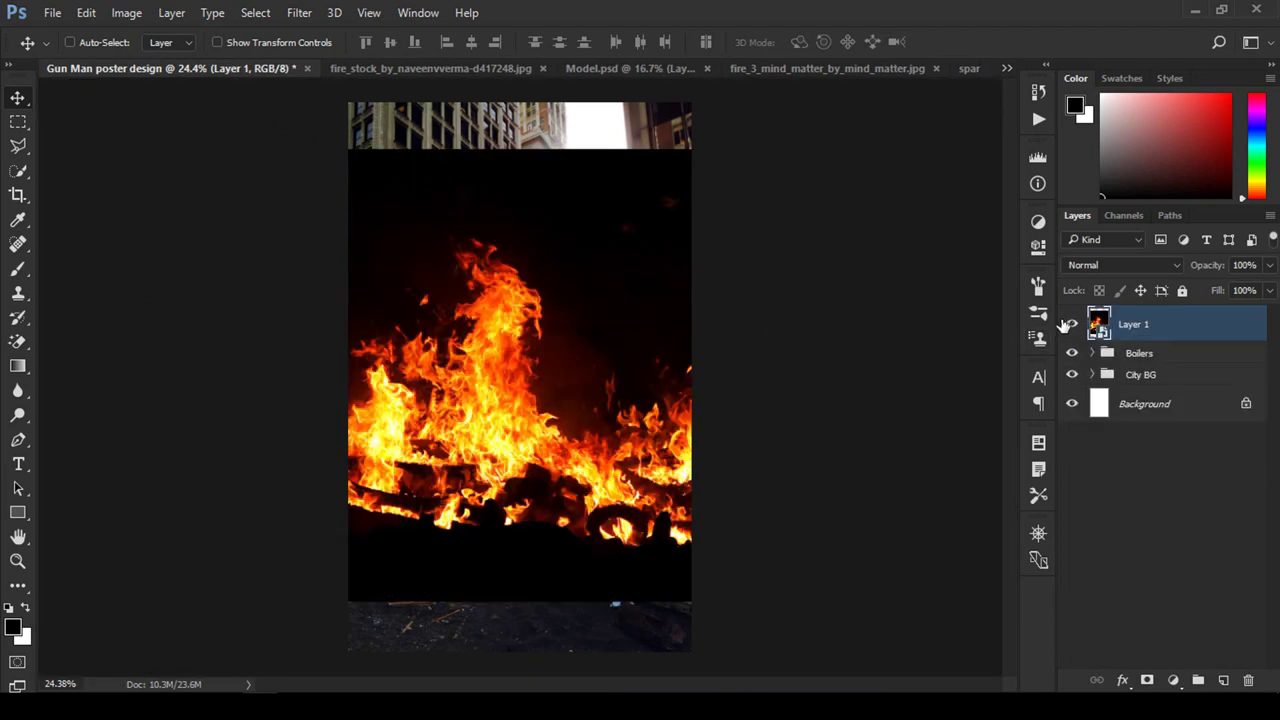
left_click(1147, 262)
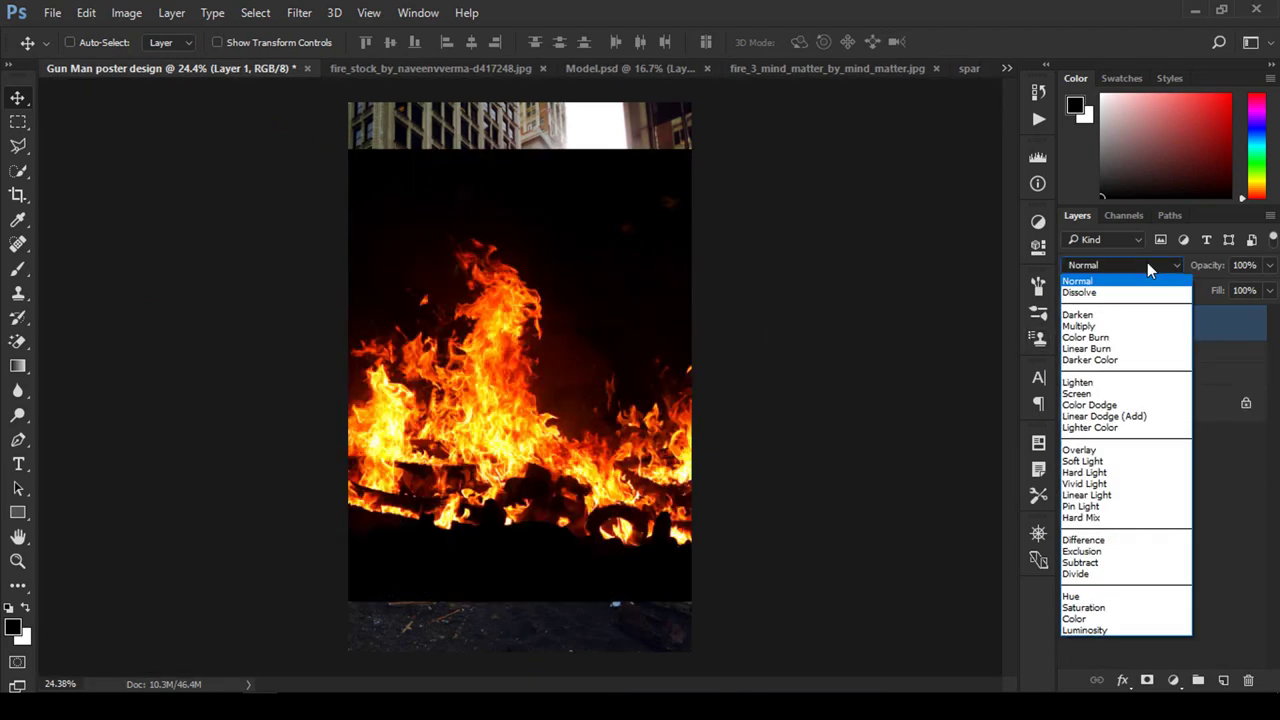
left_click(1098, 395)
Step: Scale the fire to 5.45%, rotate it −24.55°, and place it on the right wreckage
key("ctrl+t")
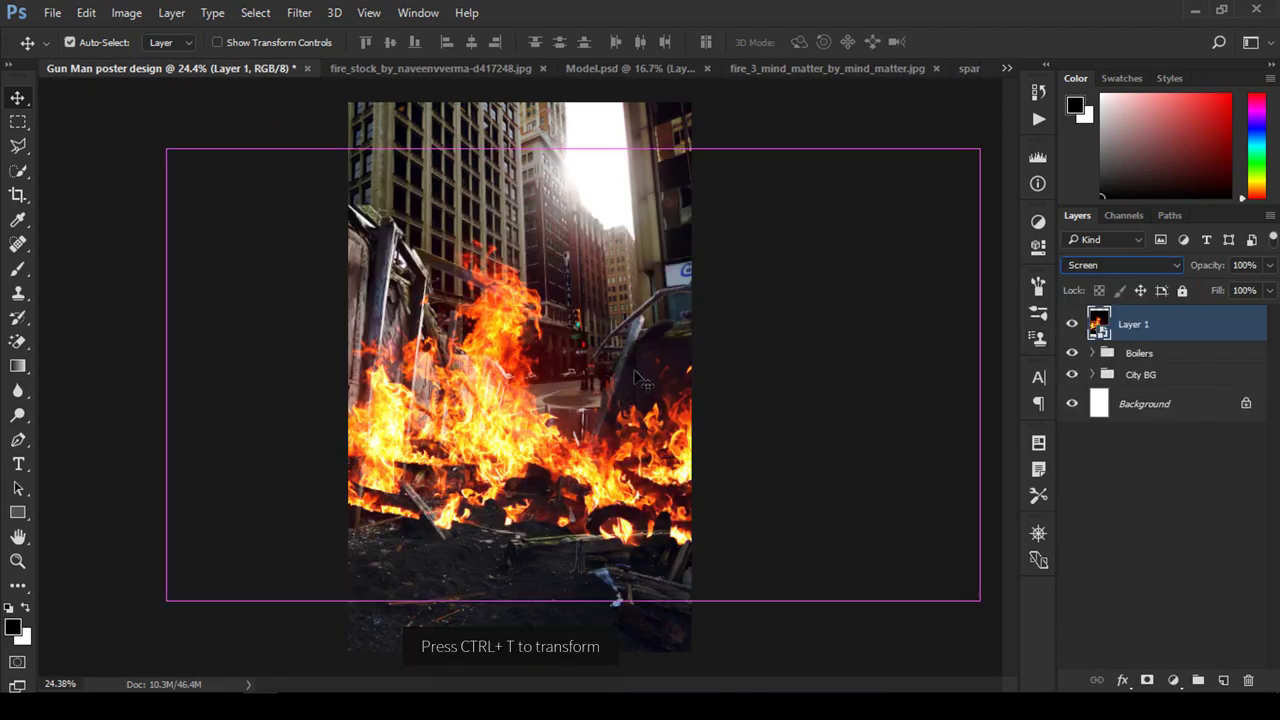
mouse_move(980, 600)
left_mouse_down()
mouse_move(727, 472)
mouse_move(700, 352)
mouse_move(657, 345)
mouse_move(688, 268)
mouse_move(665, 308)
left_mouse_up()
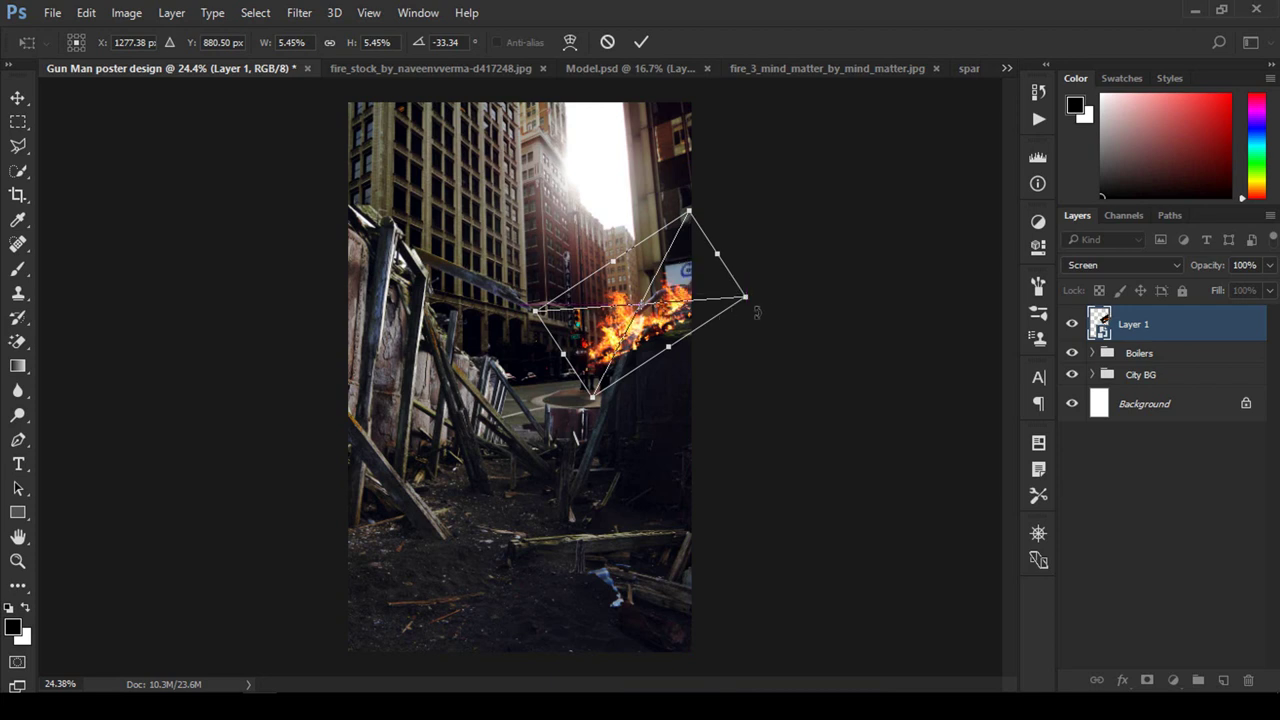
left_click_drag(765, 294, 771, 300)
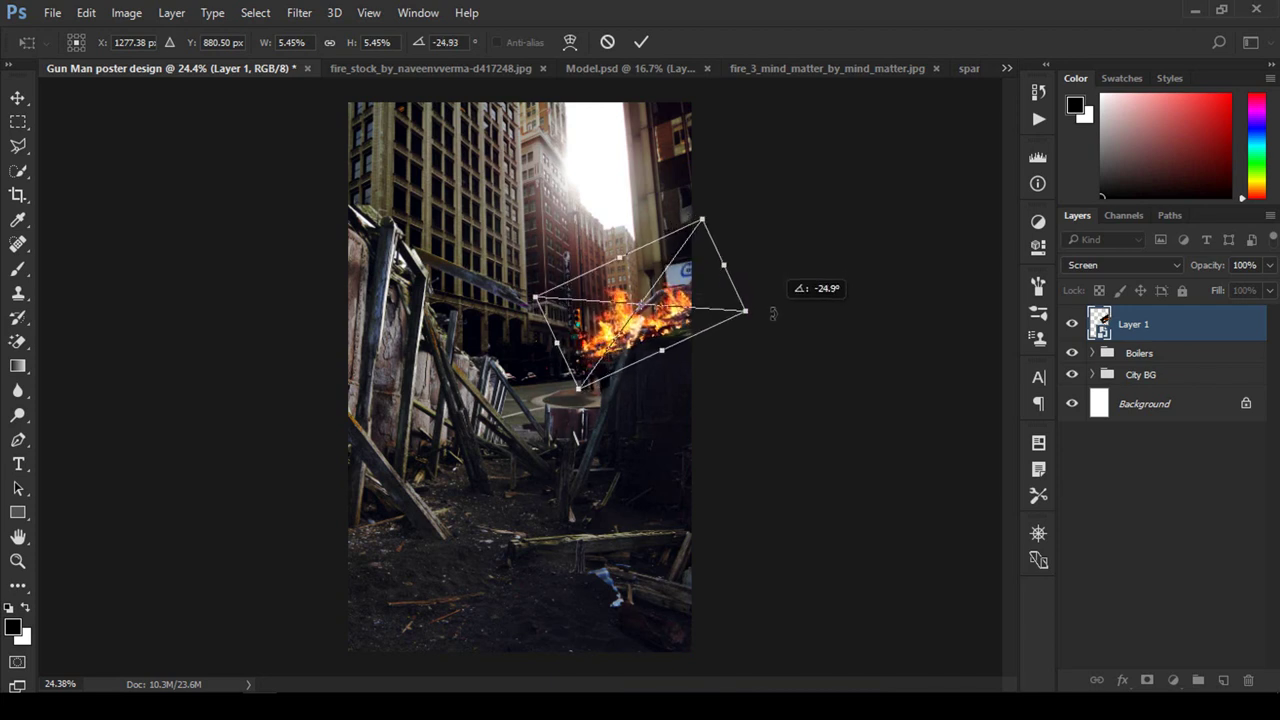
left_click_drag(665, 330, 676, 322)
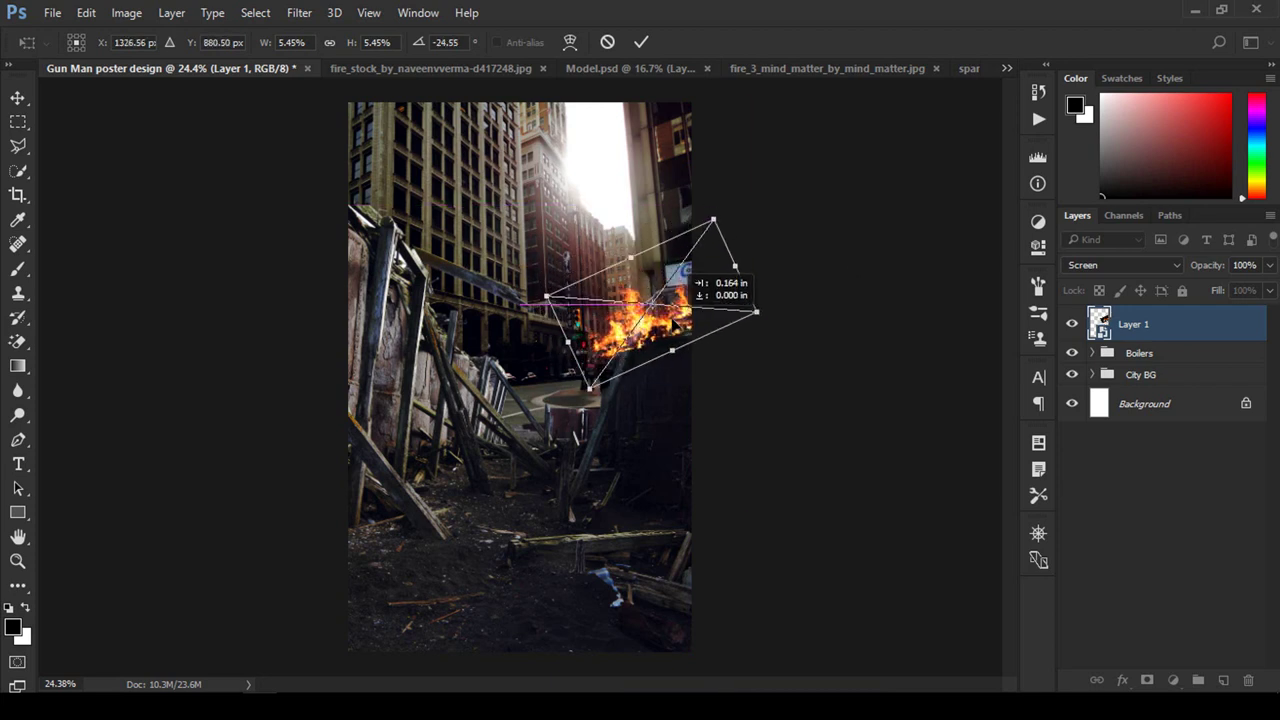
left_click_drag(678, 292, 678, 292)
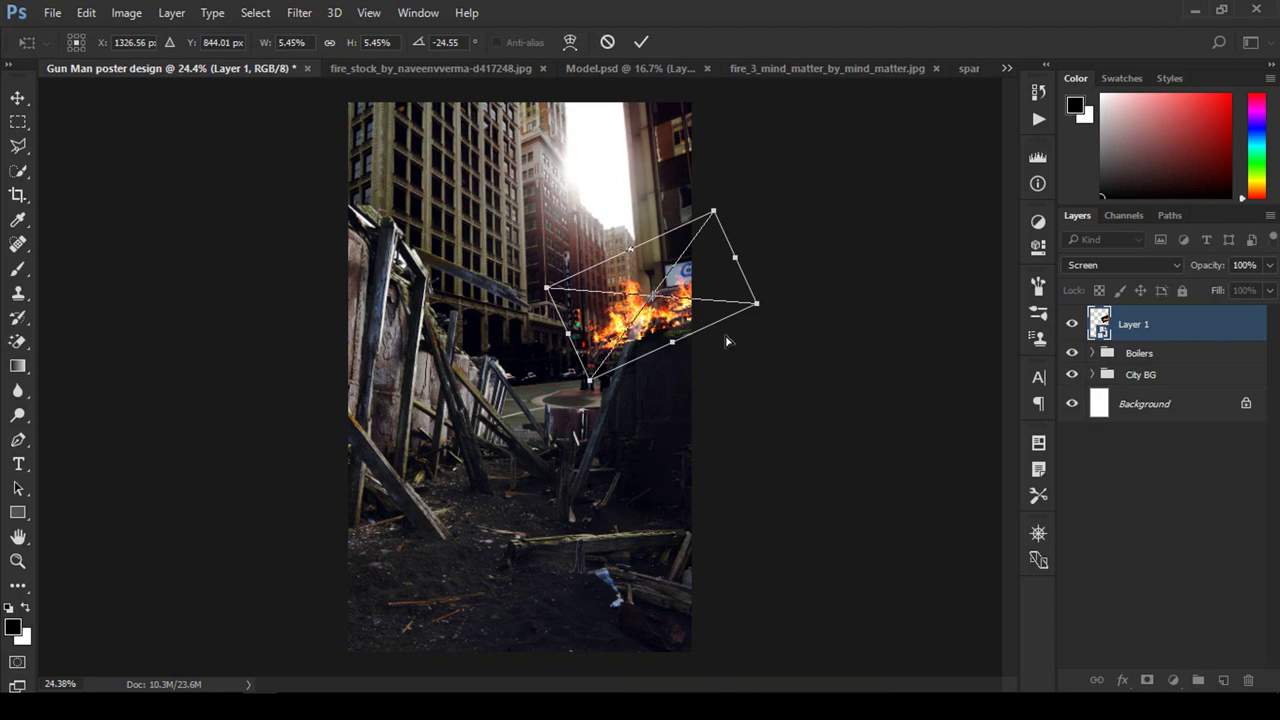
key("ctrl+plus")
key("ctrl+plus")
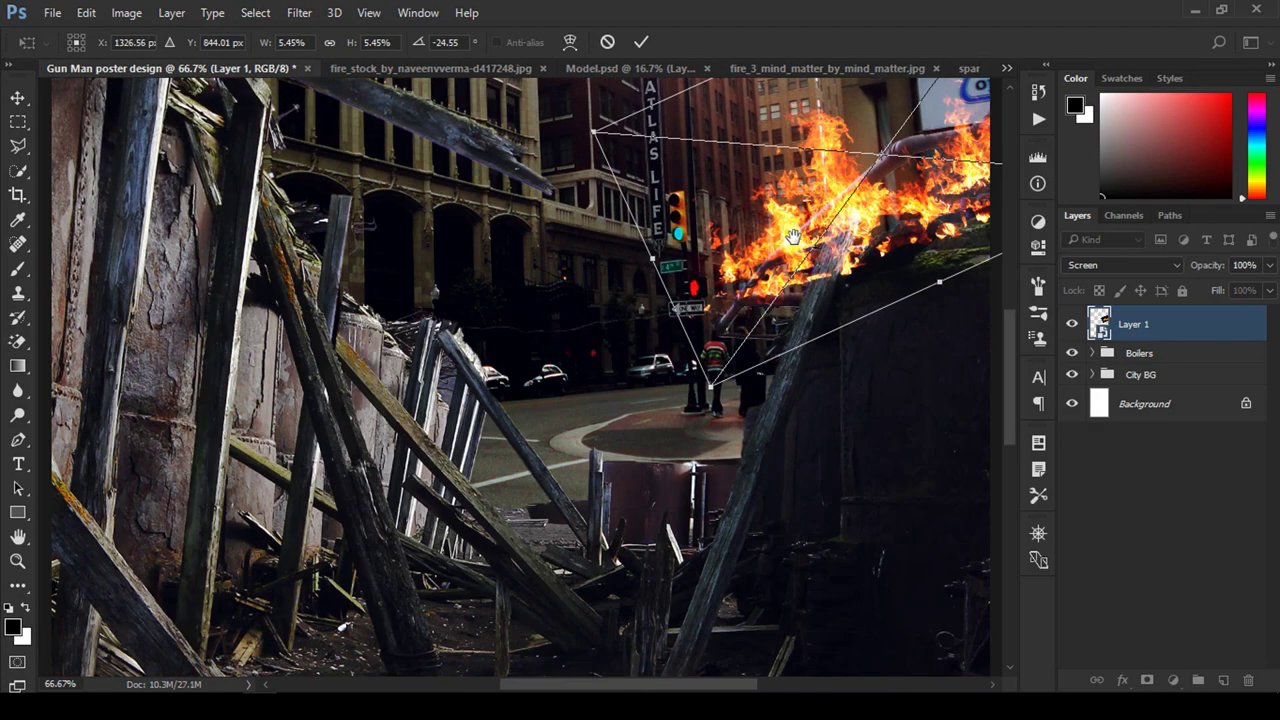
mouse_move(700, 290)
left_mouse_down()
mouse_move(635, 265)
mouse_move(495, 470)
left_mouse_up()
Step: Warp the fire layer, curving its left and bottom edges along the pipe
right_click(578, 346)
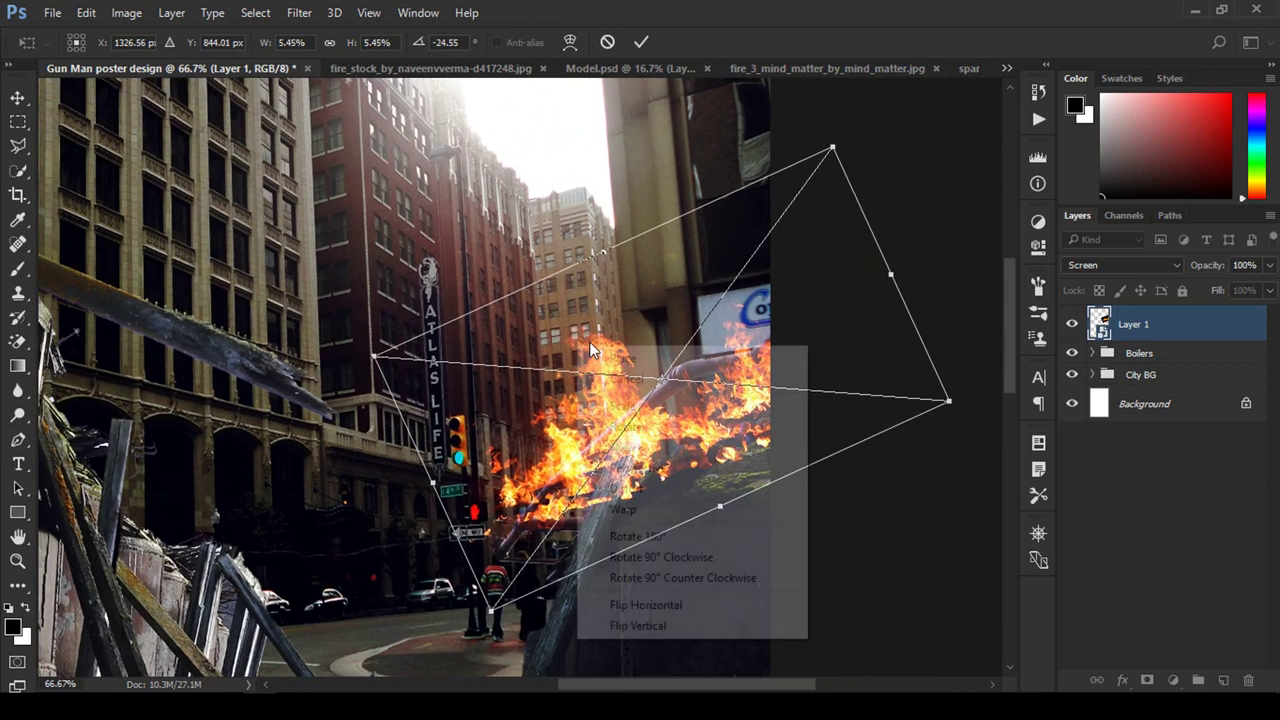
right_click(687, 291)
left_click(728, 457)
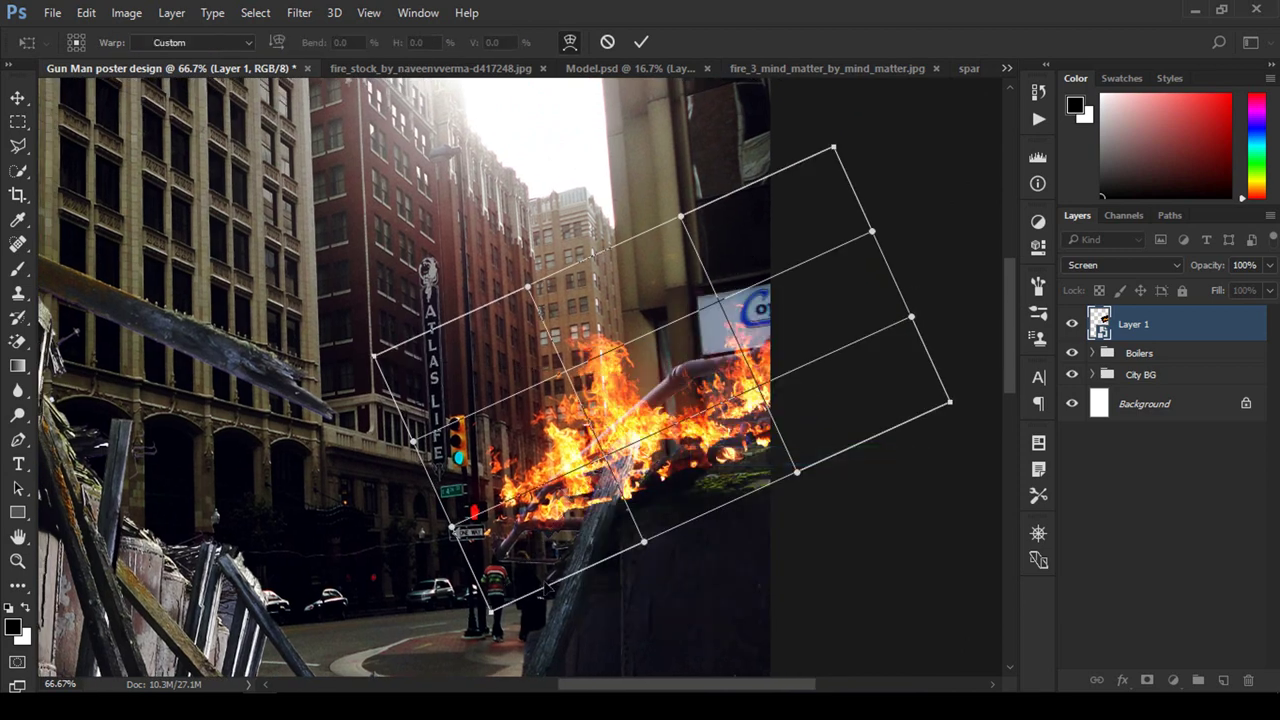
left_click_drag(491, 618, 562, 594)
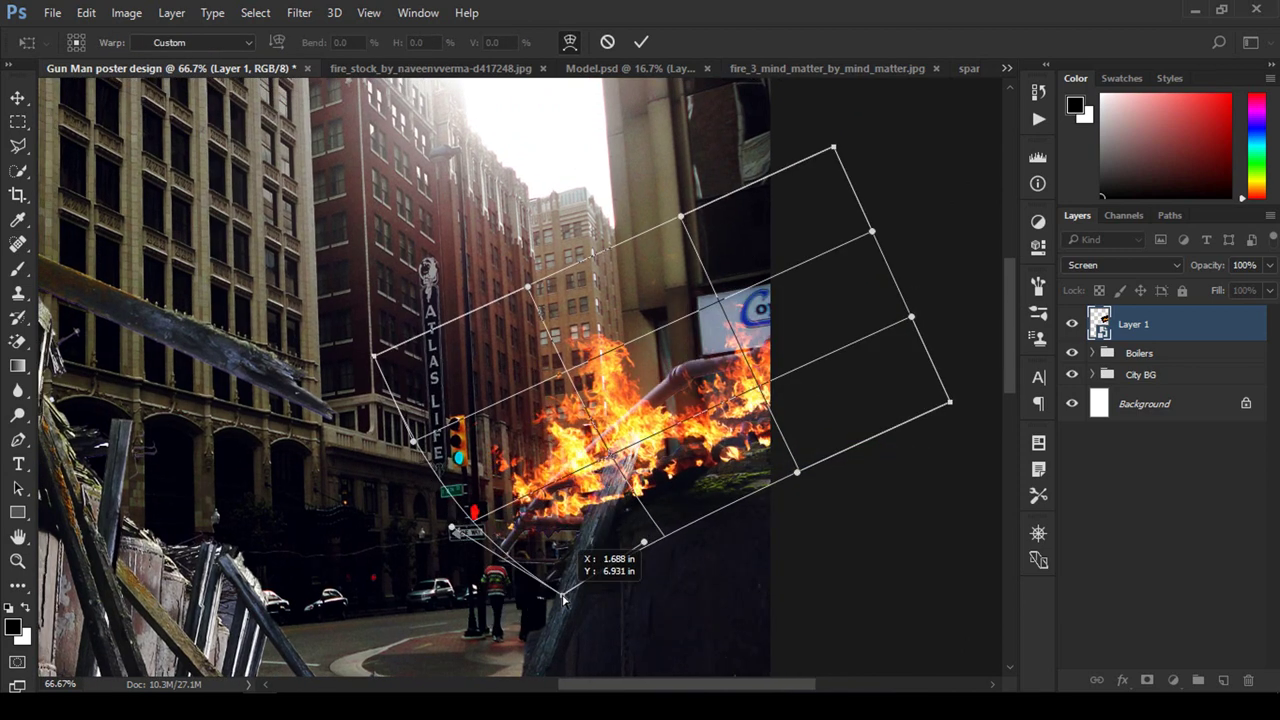
left_click_drag(700, 522, 699, 498)
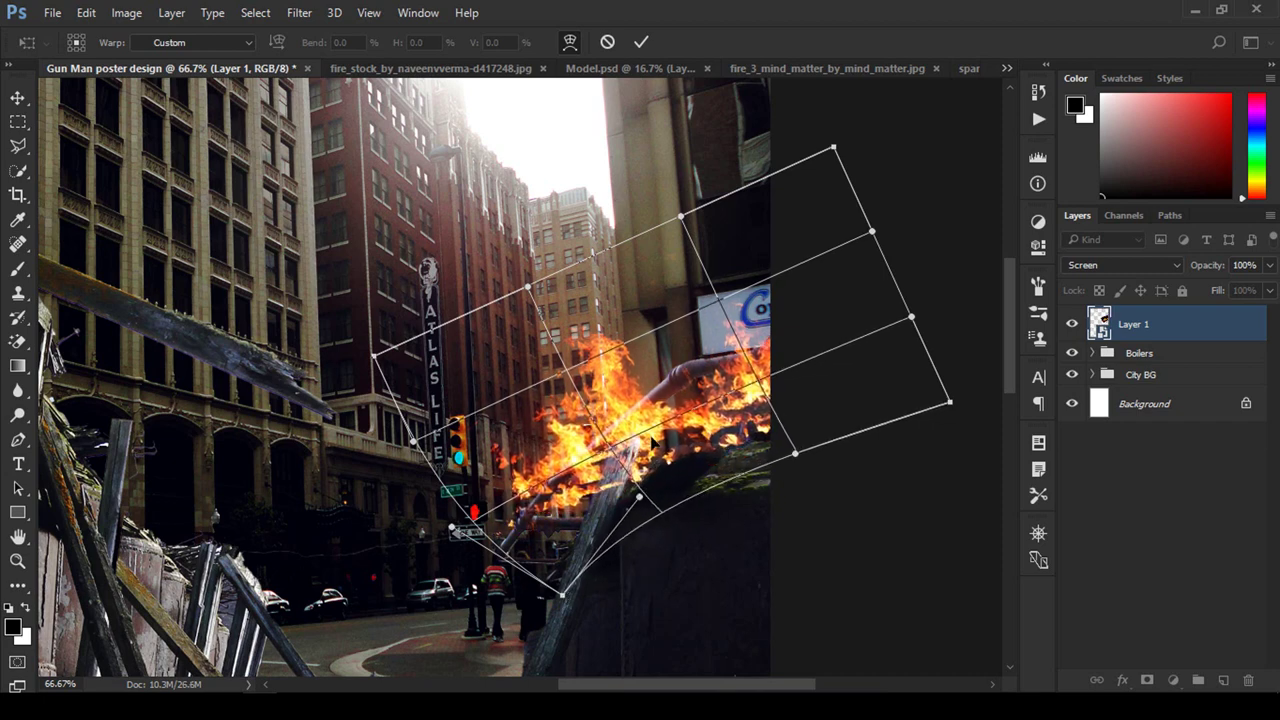
mouse_move(414, 442)
left_mouse_down()
mouse_move(470, 455)
mouse_move(512, 446)
left_mouse_up()
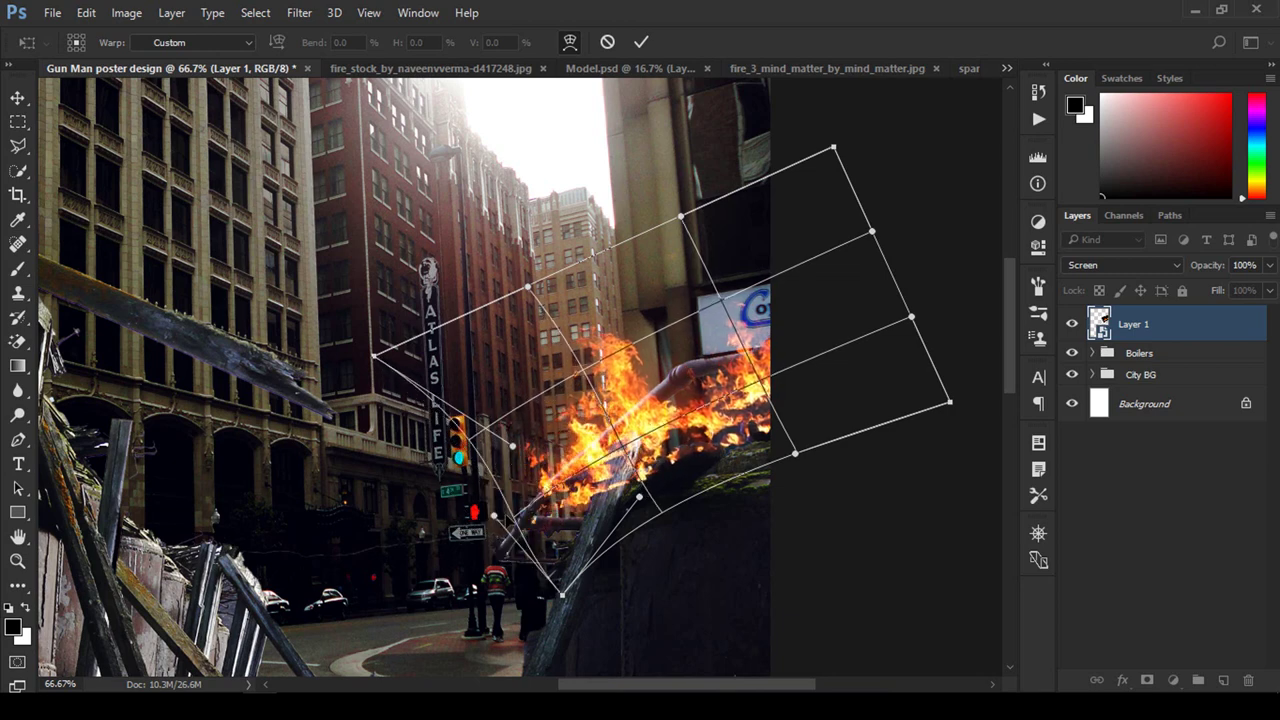
mouse_move(640, 496)
left_mouse_down()
mouse_move(665, 498)
mouse_move(706, 450)
mouse_move(700, 420)
left_mouse_up()
Step: Reshape the fire's right side to hug the rock and commit the warp
mouse_move(851, 400)
left_mouse_down()
mouse_move(814, 423)
mouse_move(843, 410)
left_mouse_up()
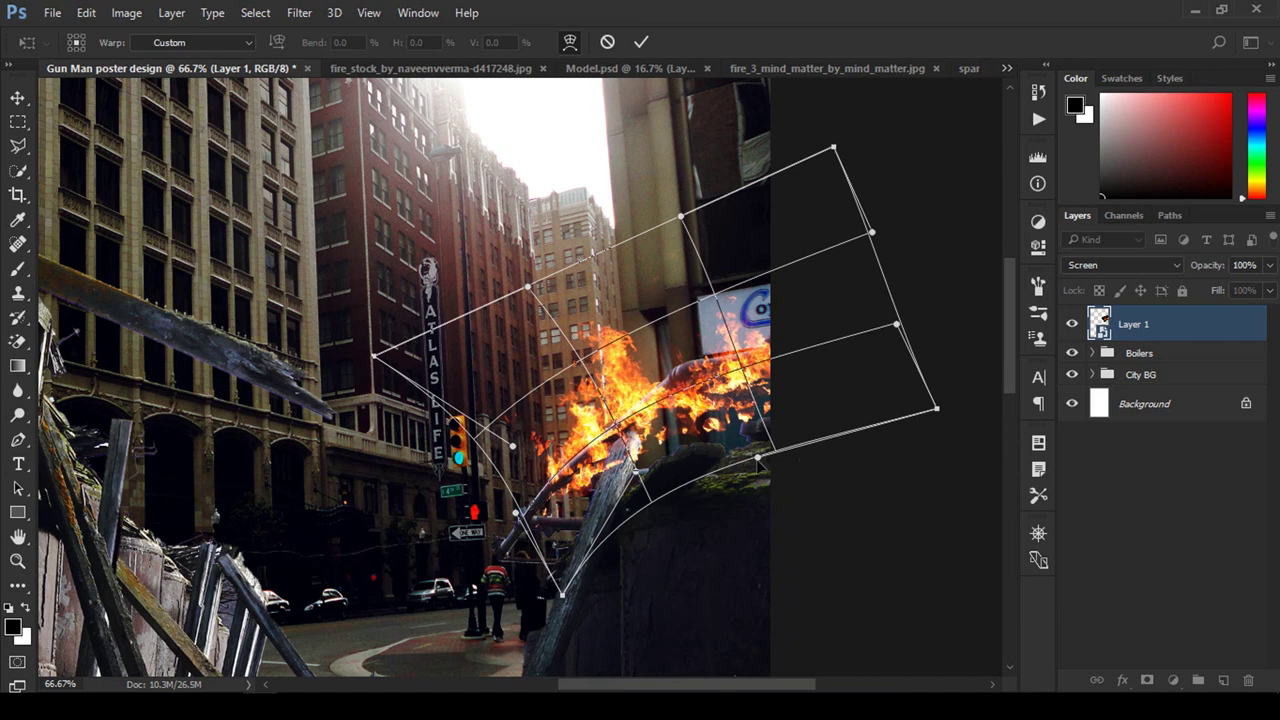
left_click_drag(758, 460, 780, 422)
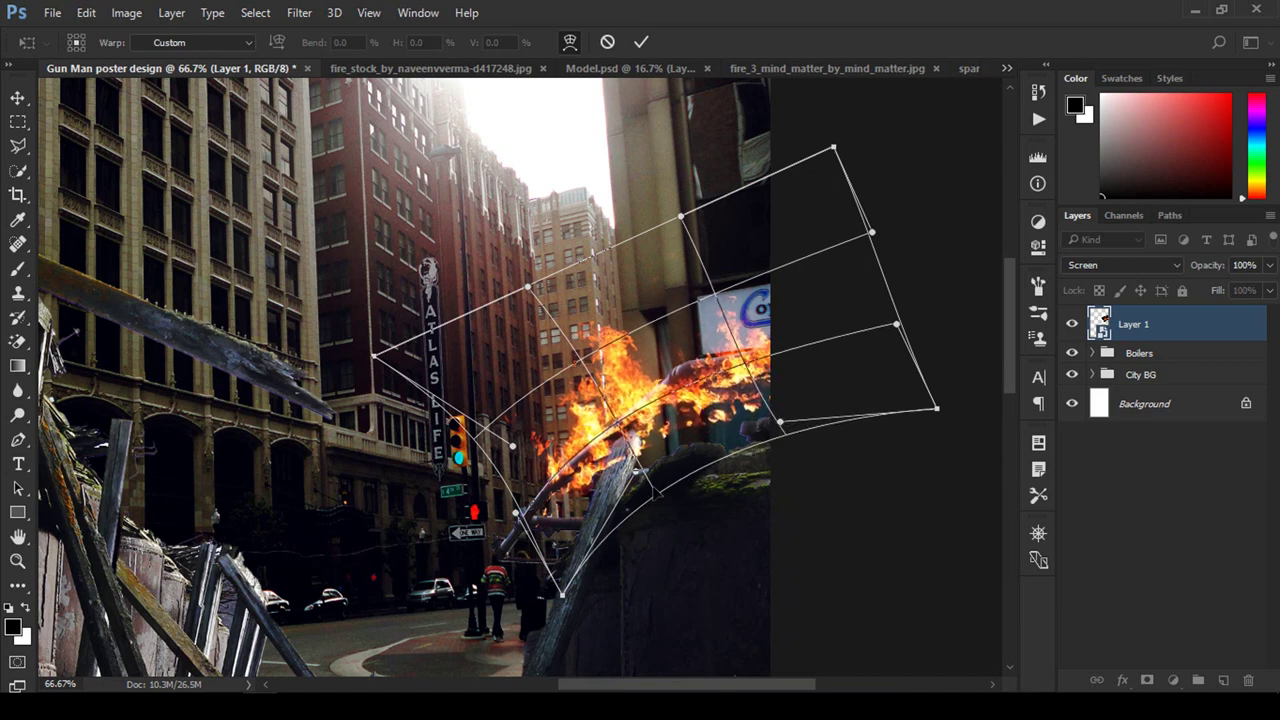
left_click_drag(658, 500, 680, 513)
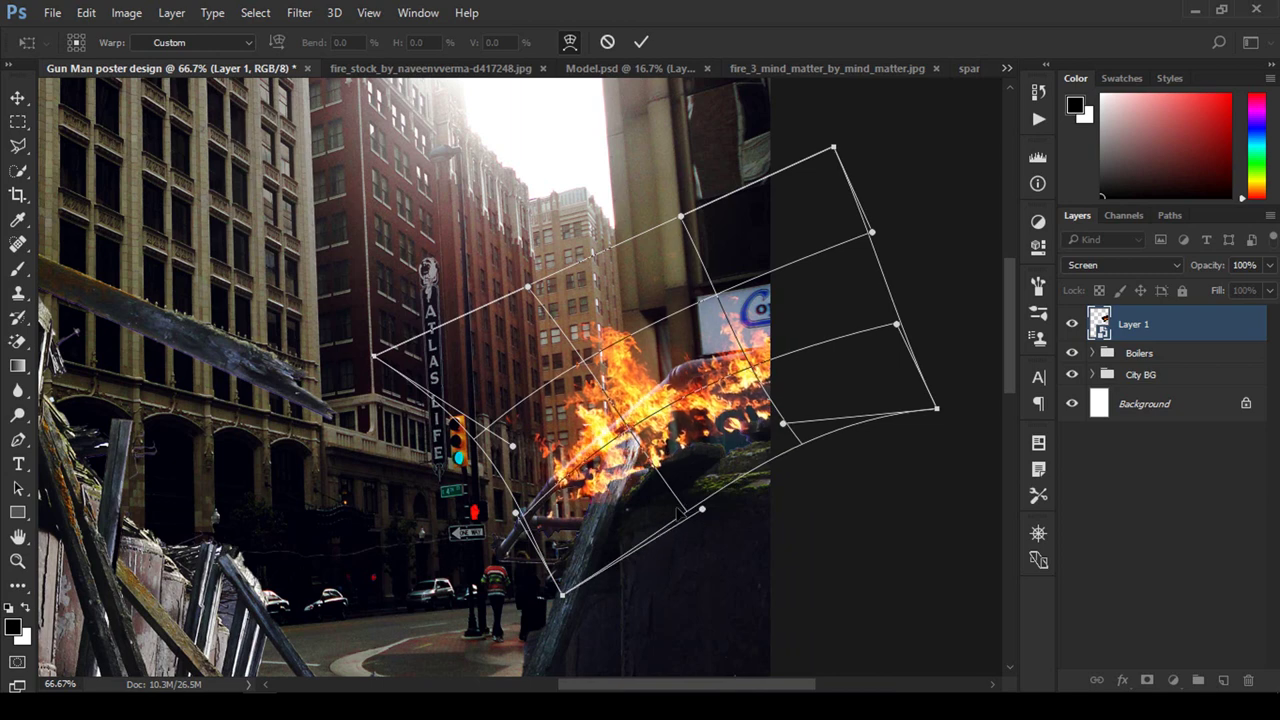
left_click_drag(563, 560, 601, 556)
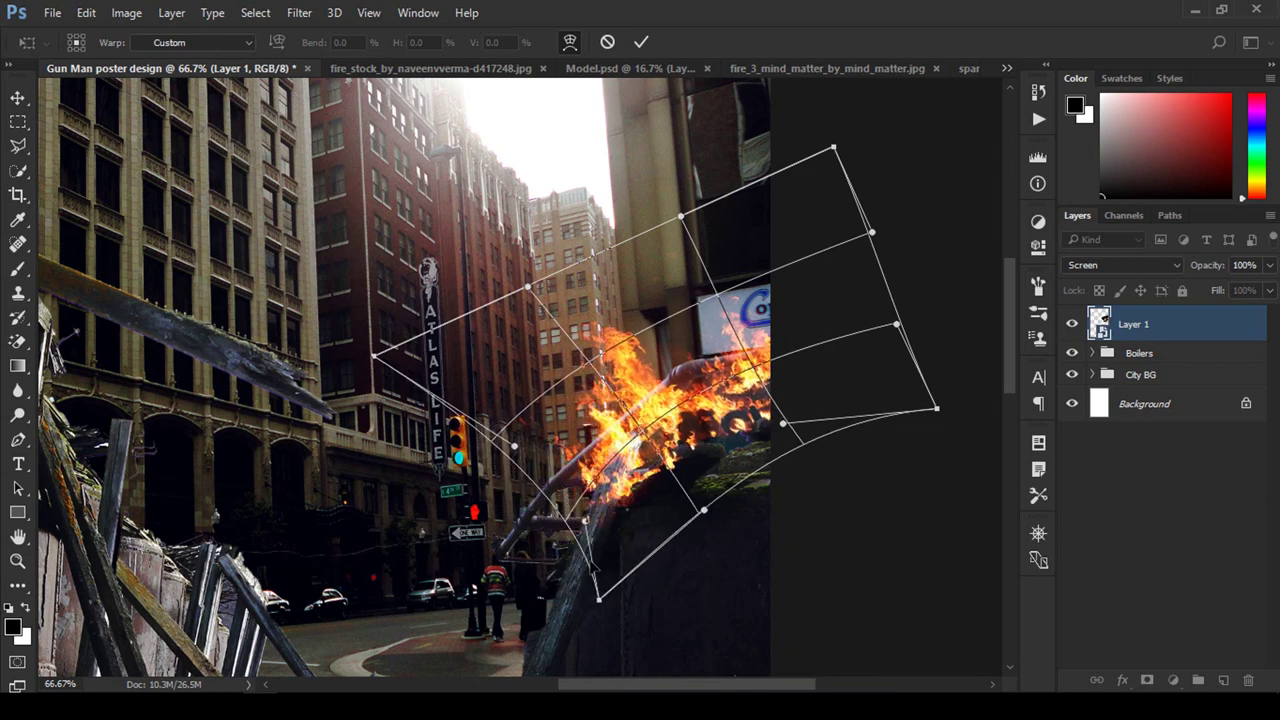
left_click_drag(859, 410, 870, 433)
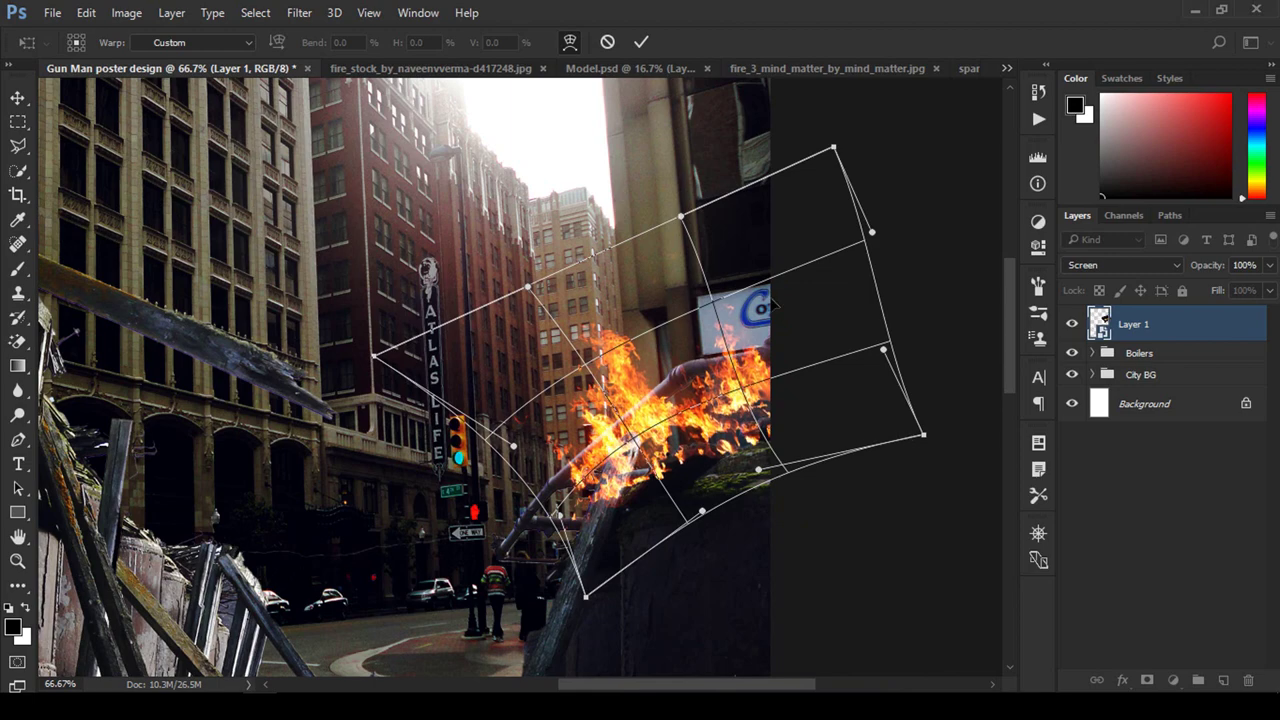
key("Return")
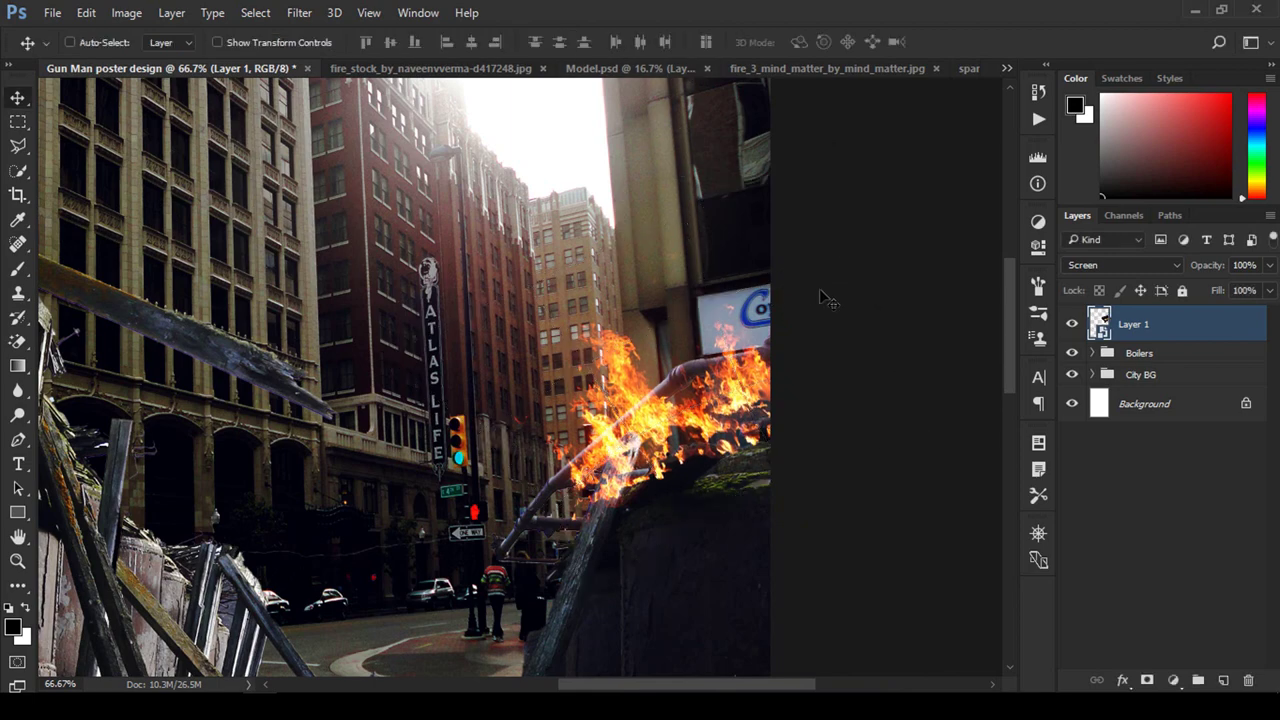
Step: Add a layer mask to the fire layer and set a soft 53 px brush
key("z")
mouse_move(651, 393)
left_mouse_down()
mouse_move(594, 427)
mouse_move(659, 435)
left_mouse_up()
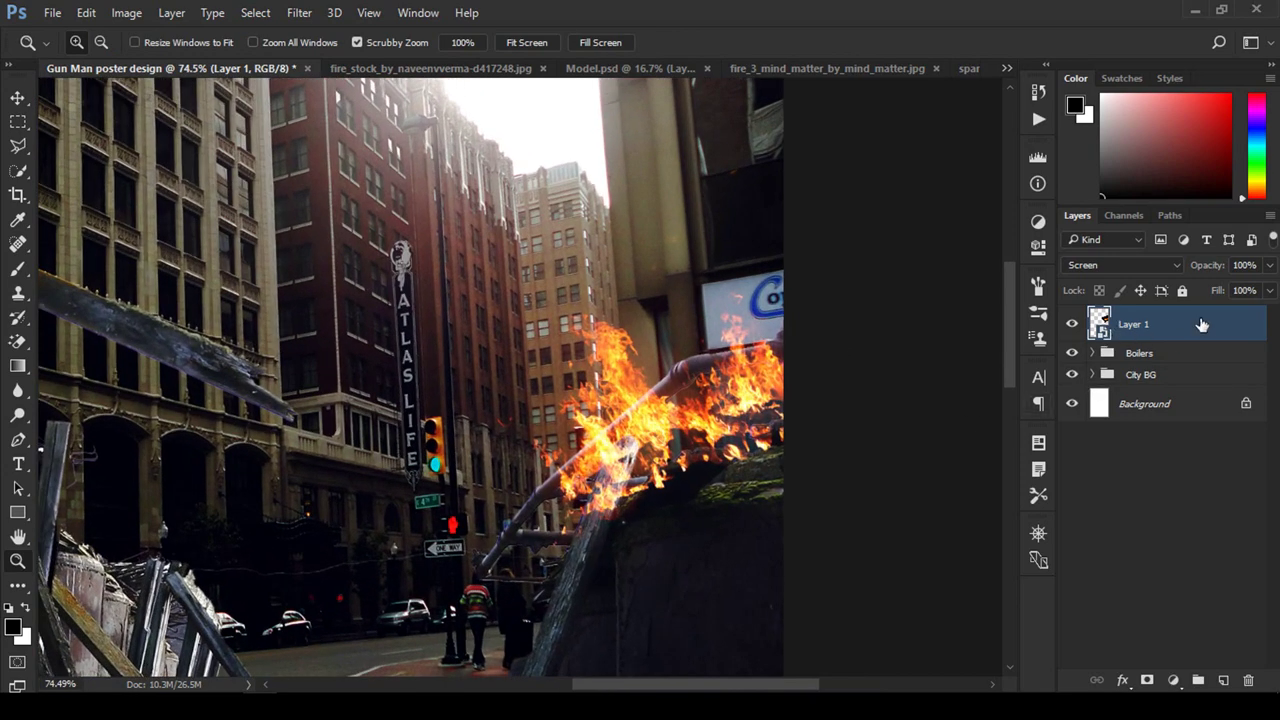
left_click(1147, 680)
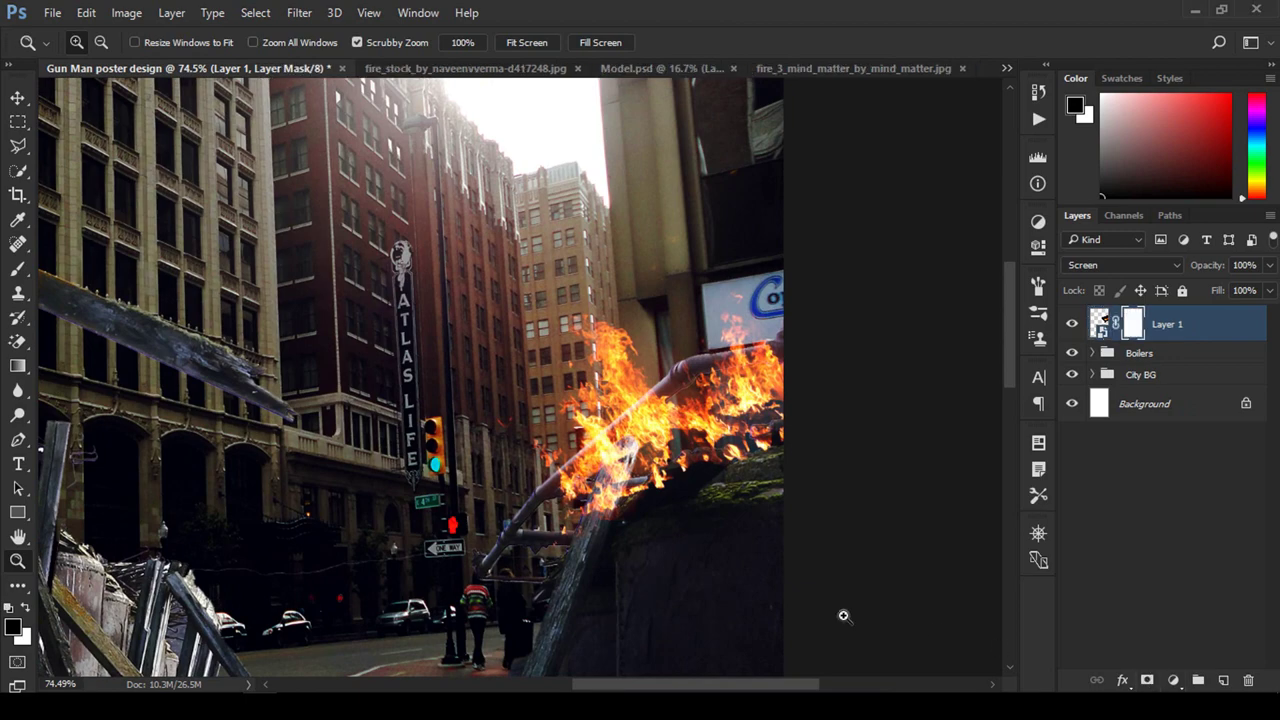
key("b")
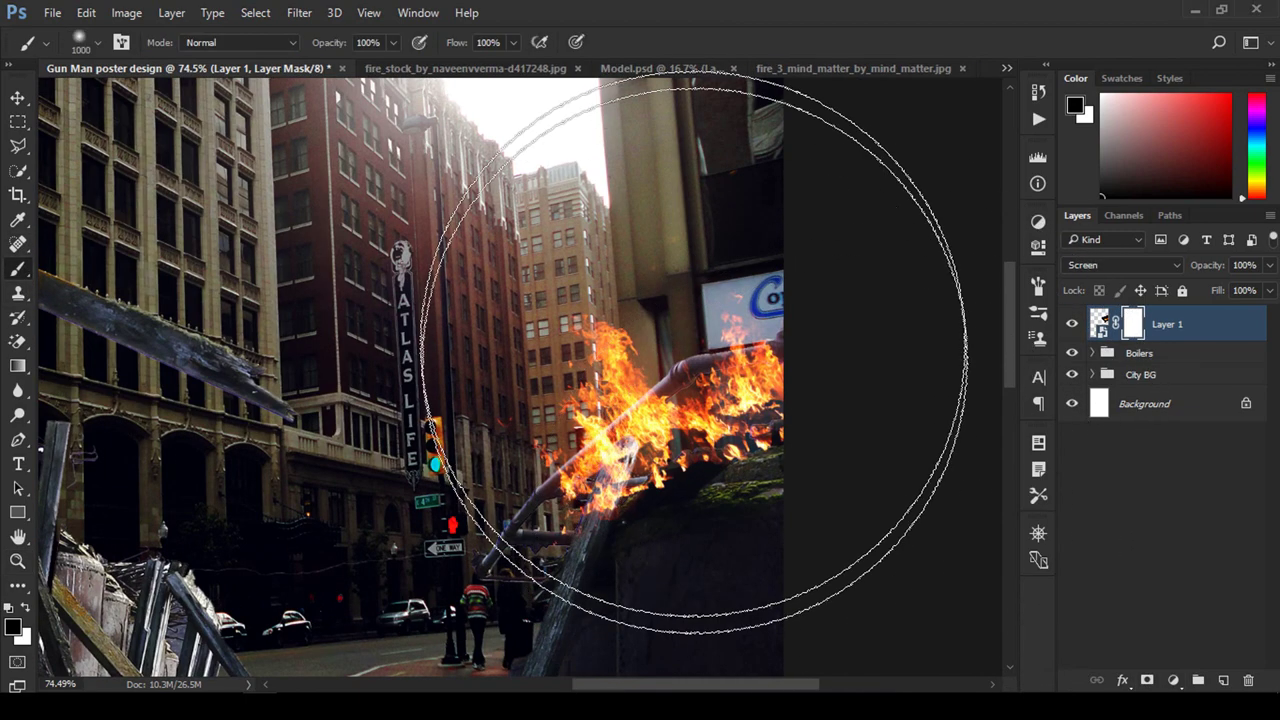
right_click(750, 328)
left_click_drag(889, 364, 790, 364)
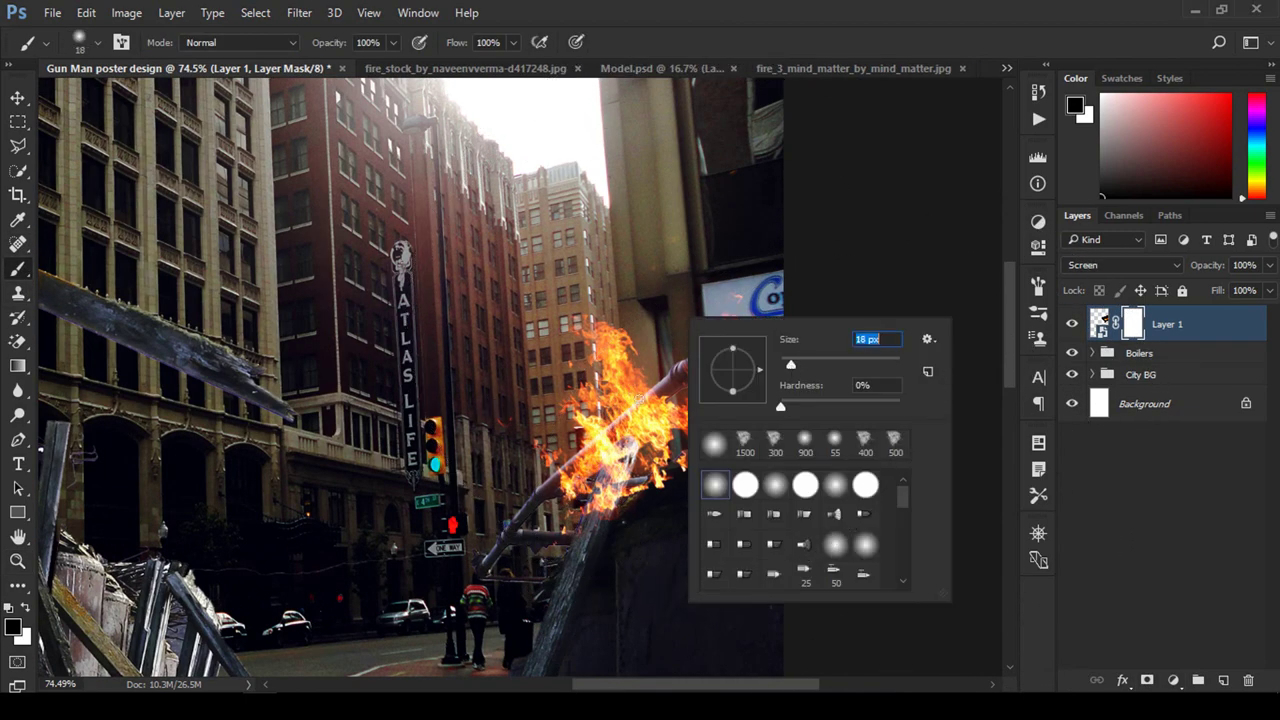
type("53")
key("Return")
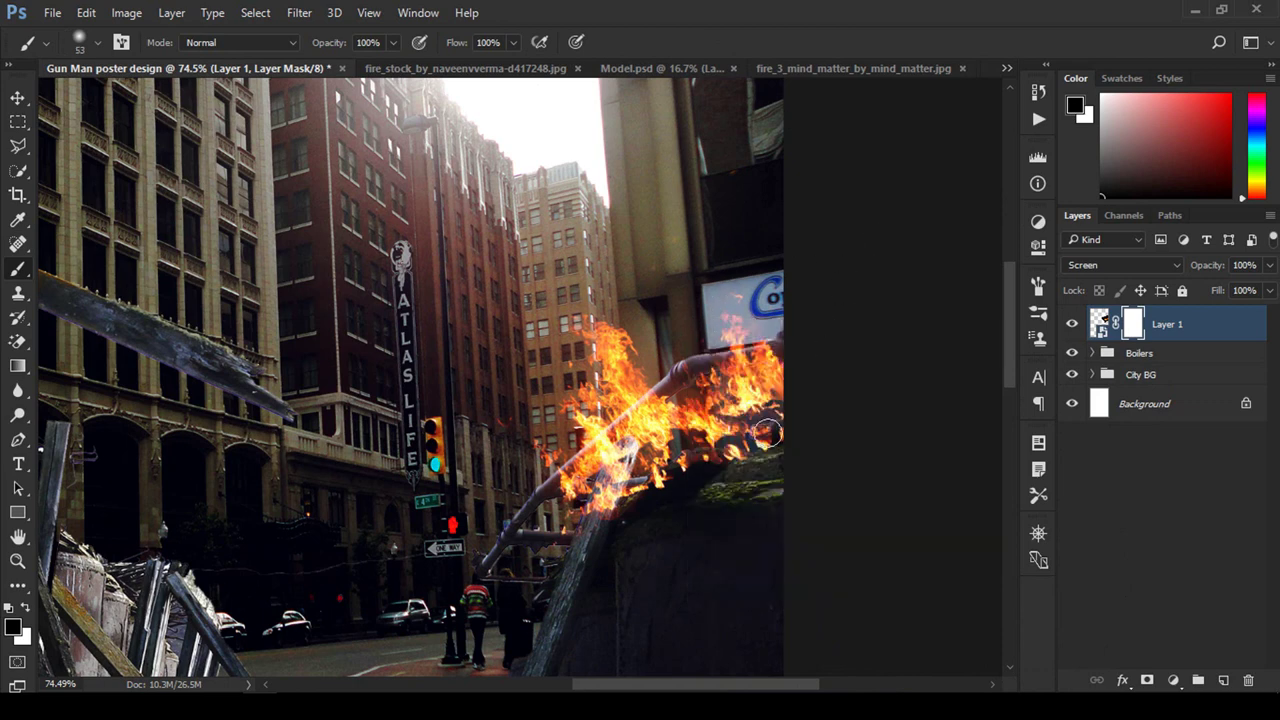
Step: Paint black in the mask over the flames spilling across the rock edge
left_click_drag(795, 430, 669, 503)
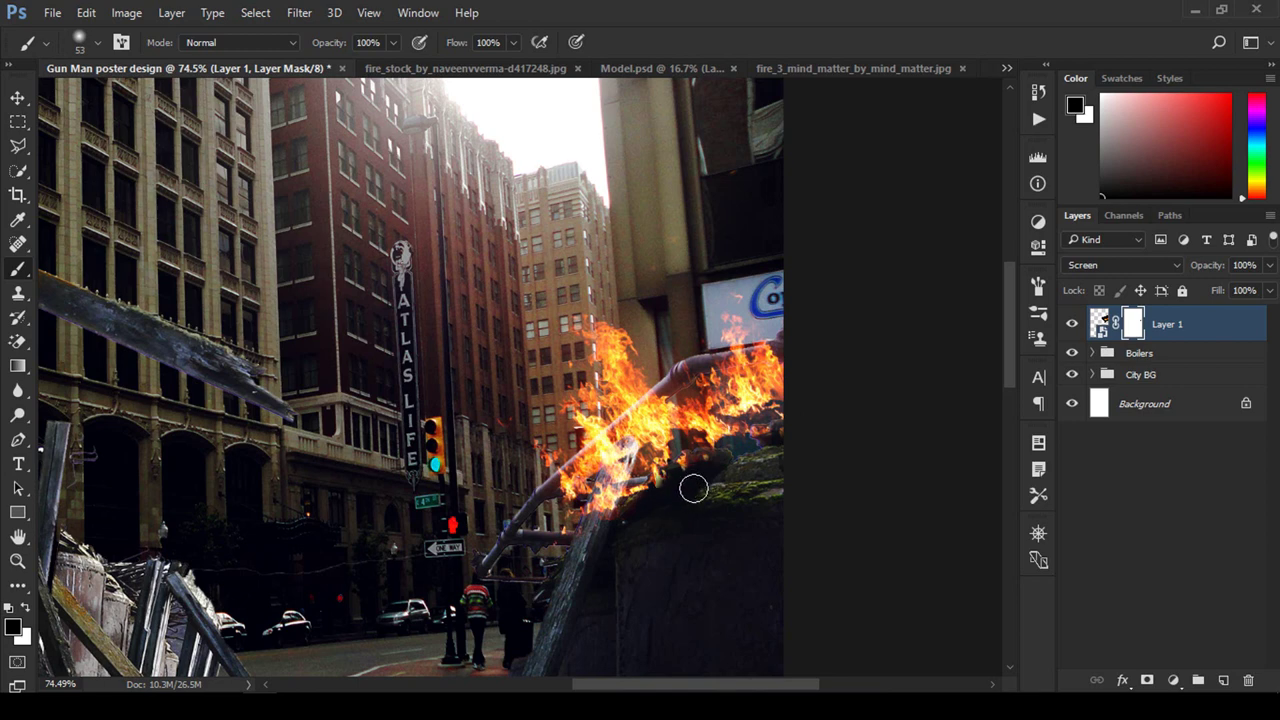
mouse_move(712, 477)
left_mouse_down()
mouse_move(623, 525)
mouse_move(465, 400)
left_mouse_up()
key("z")
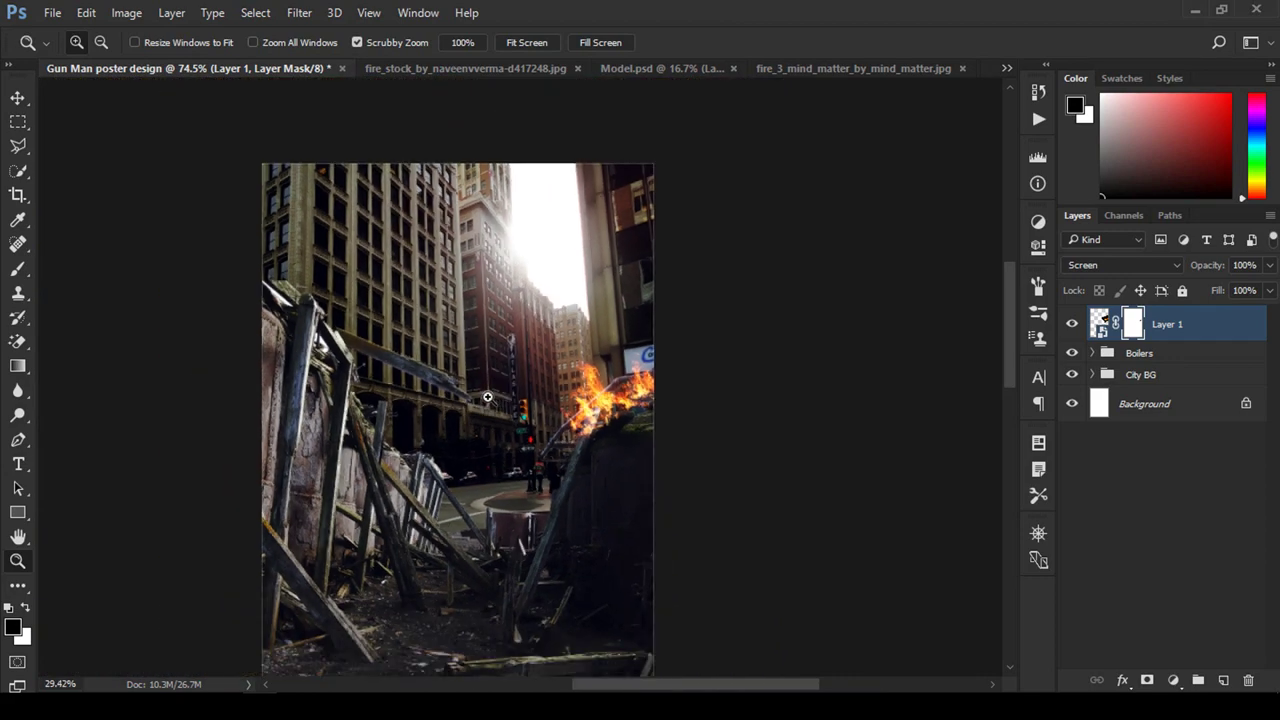
key("b")
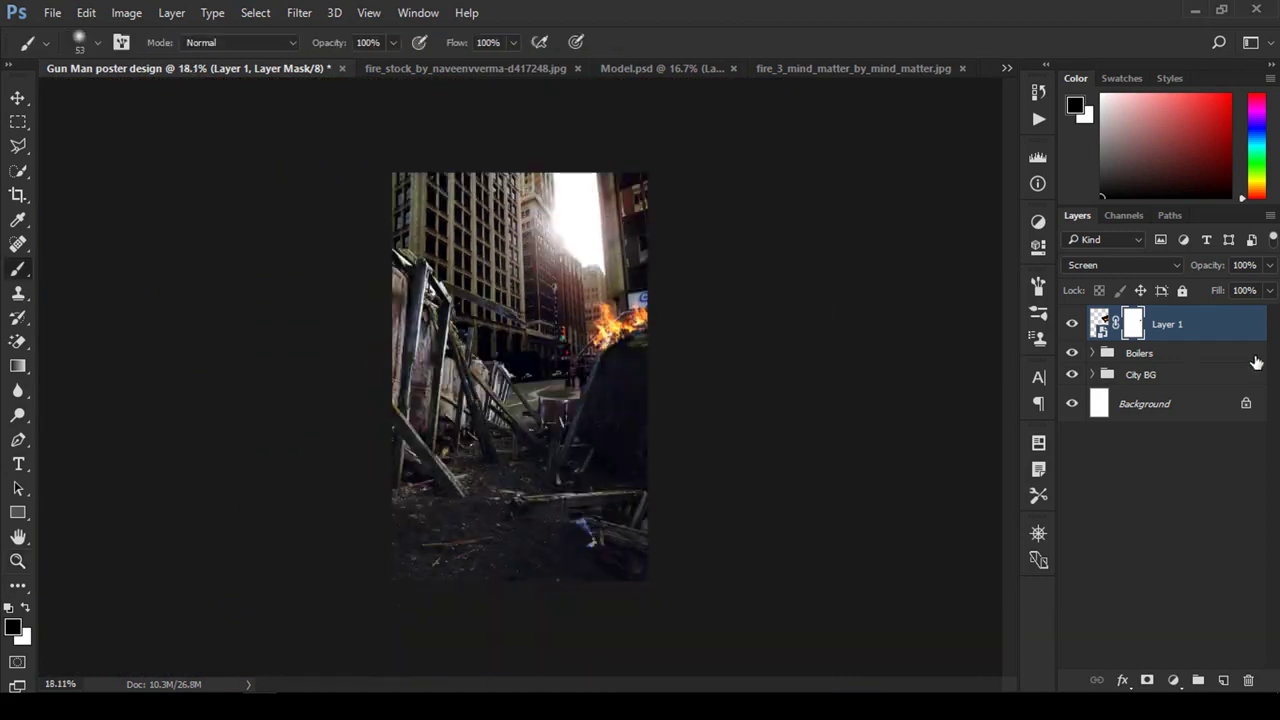
left_click(1100, 323)
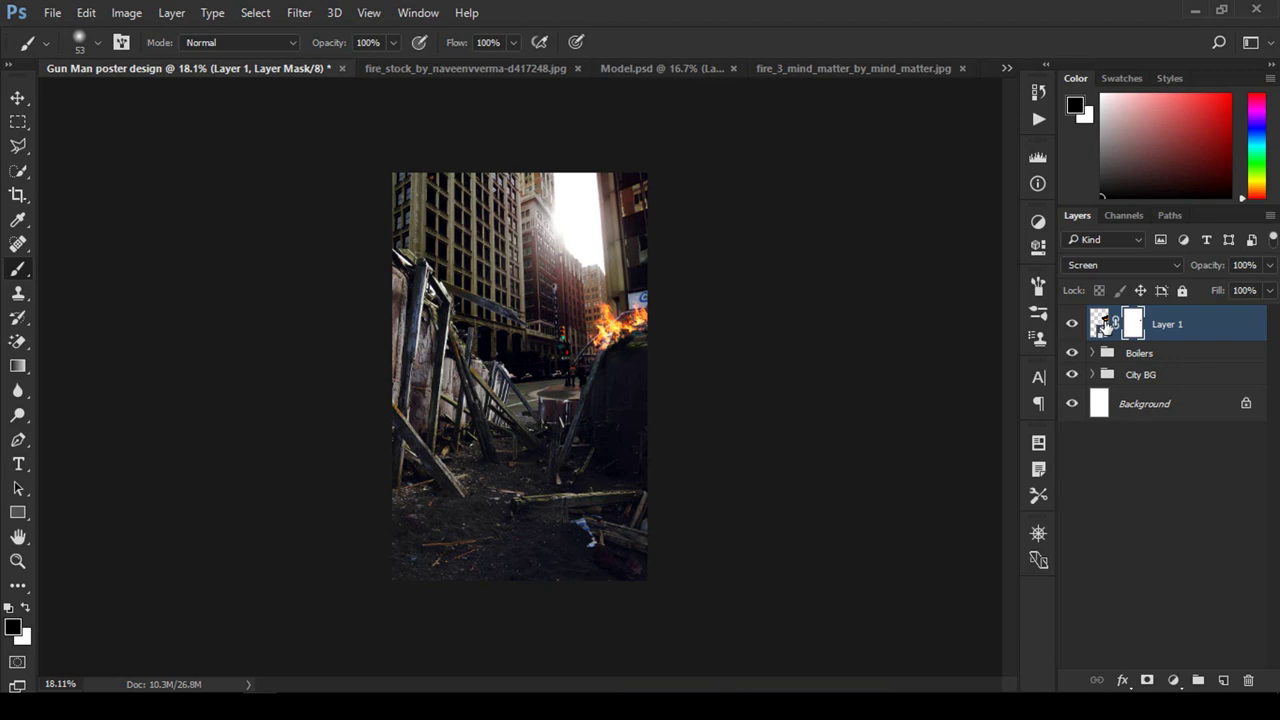
Step: Drag the fire_stock image into the poster again and set it to Screen
left_click(440, 68)
key("v")
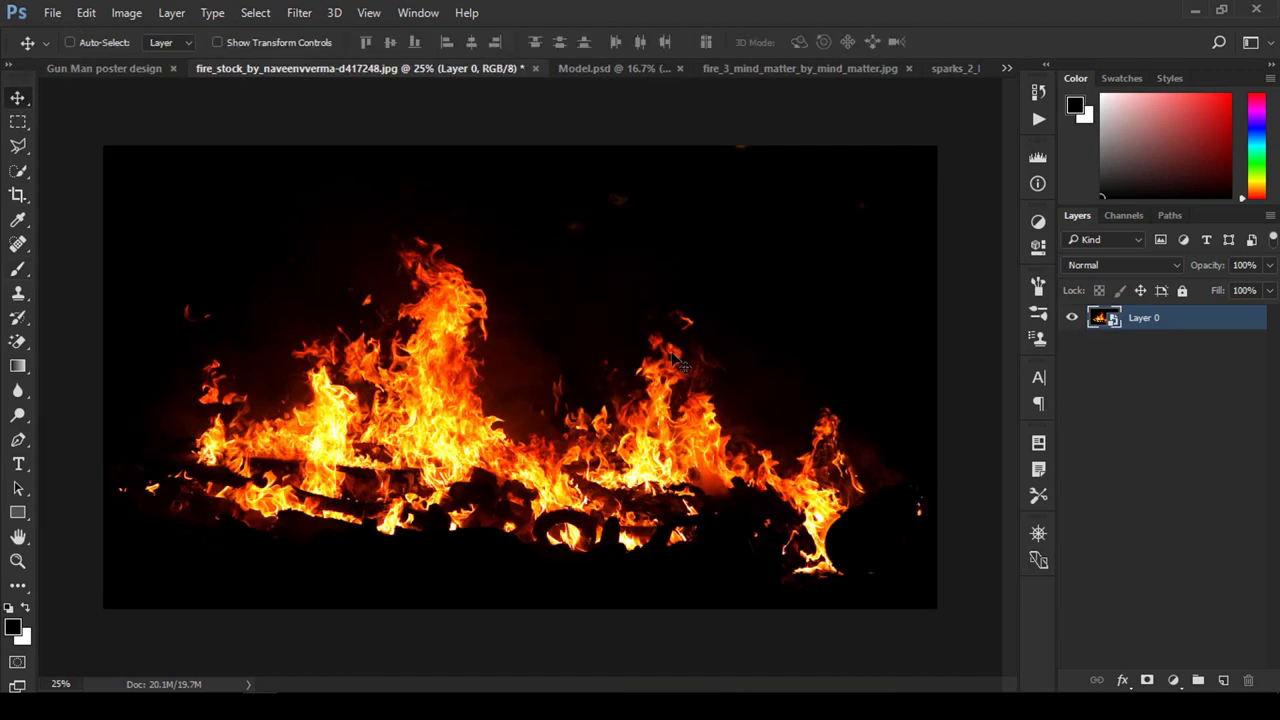
mouse_move(678, 365)
left_mouse_down()
mouse_move(195, 78)
mouse_move(527, 372)
mouse_move(527, 352)
mouse_move(527, 370)
left_mouse_up()
left_click(1165, 266)
left_click(1100, 395)
Step: Shrink and rotate the second fire onto the top of the left wreckage and commit
key("ctrl+t")
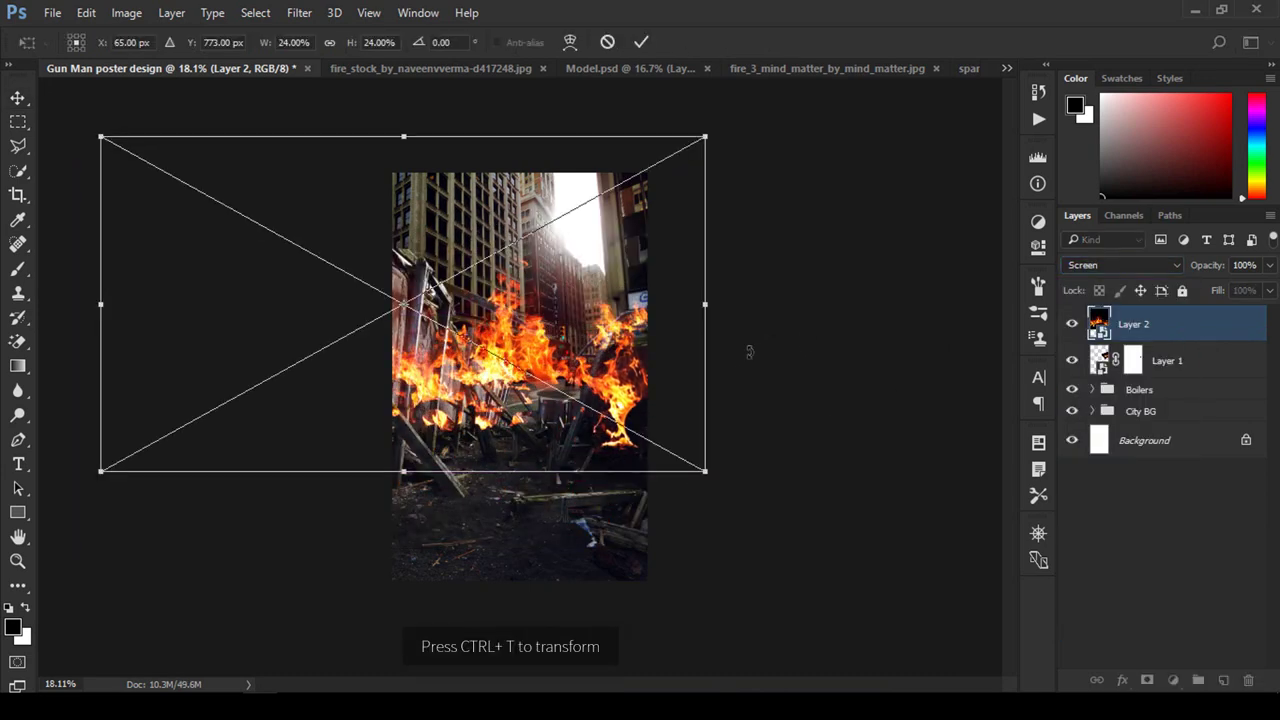
mouse_move(749, 349)
left_mouse_down()
mouse_move(680, 482)
mouse_move(762, 350)
mouse_move(552, 300)
mouse_move(600, 259)
mouse_move(566, 257)
left_mouse_up()
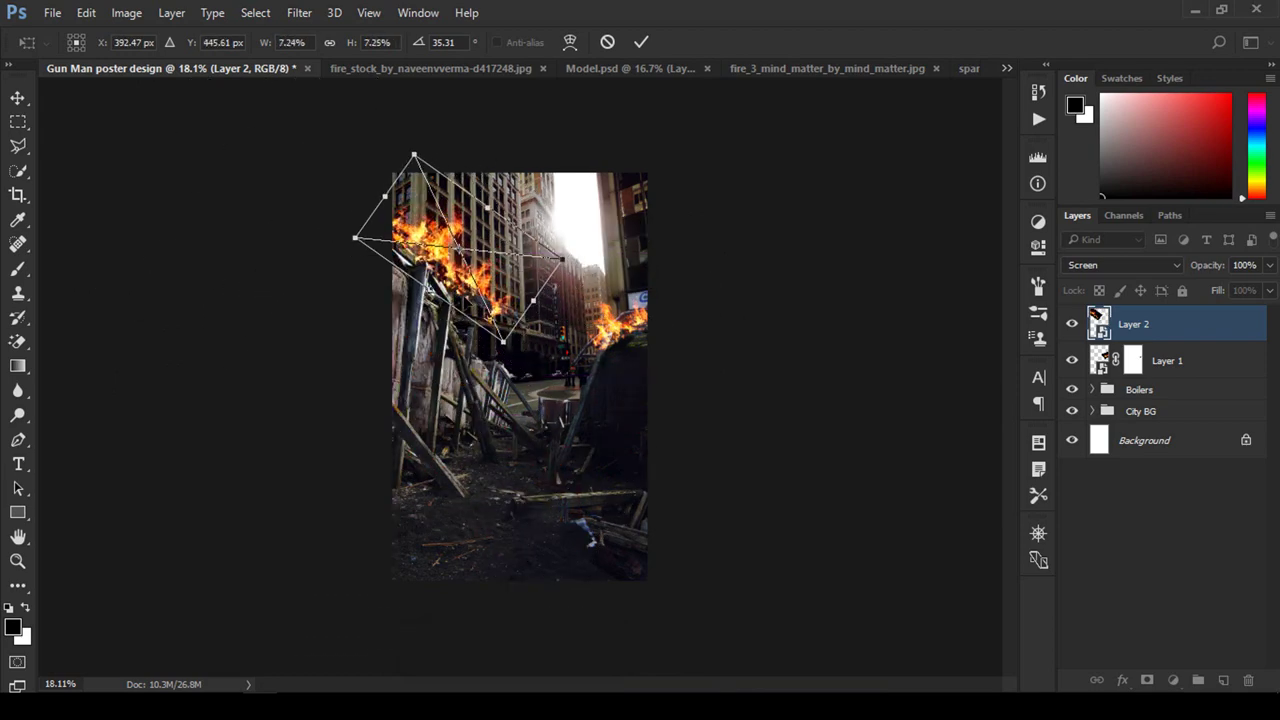
left_click_drag(478, 251, 455, 256)
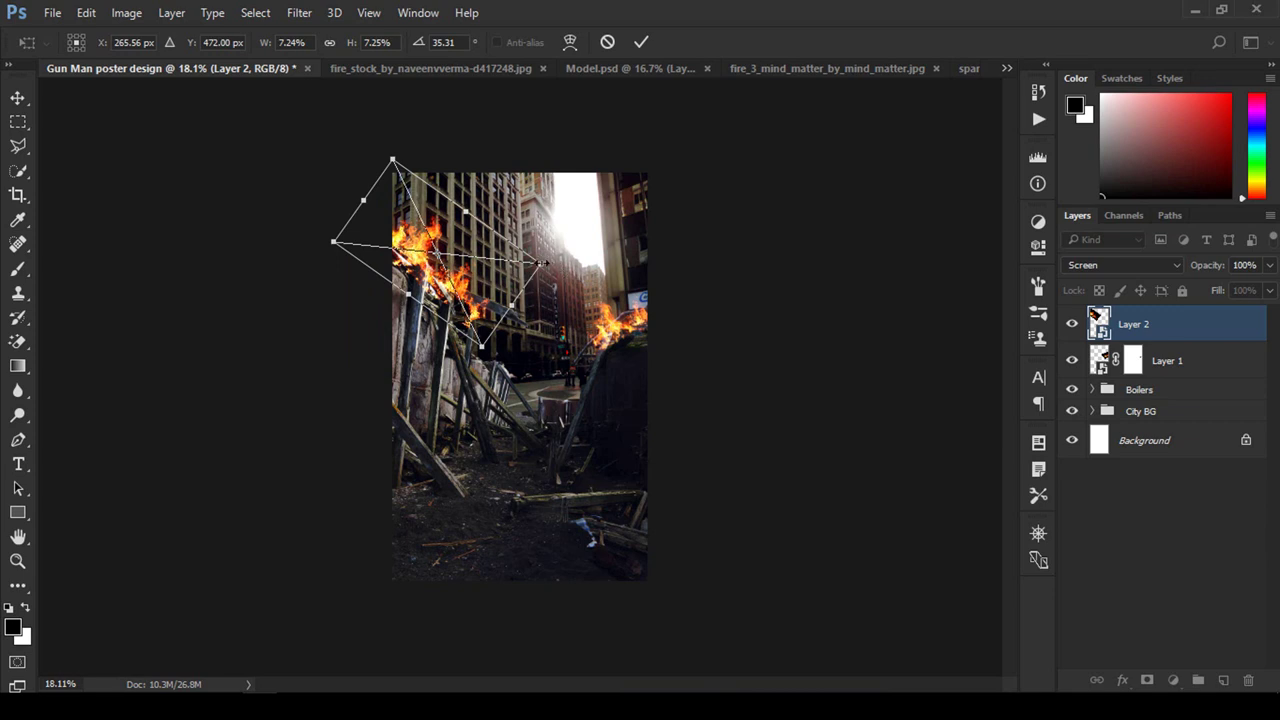
mouse_move(542, 262)
left_mouse_down()
mouse_move(488, 258)
mouse_move(482, 240)
left_mouse_up()
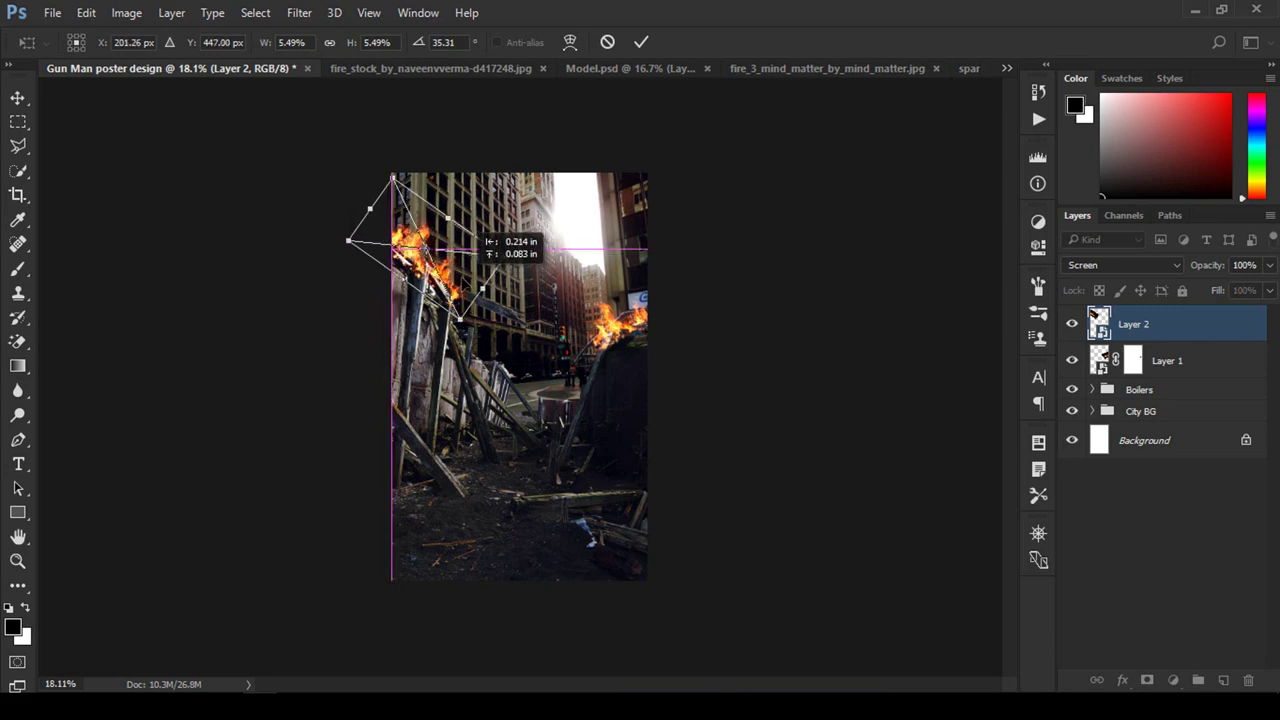
left_click(641, 42)
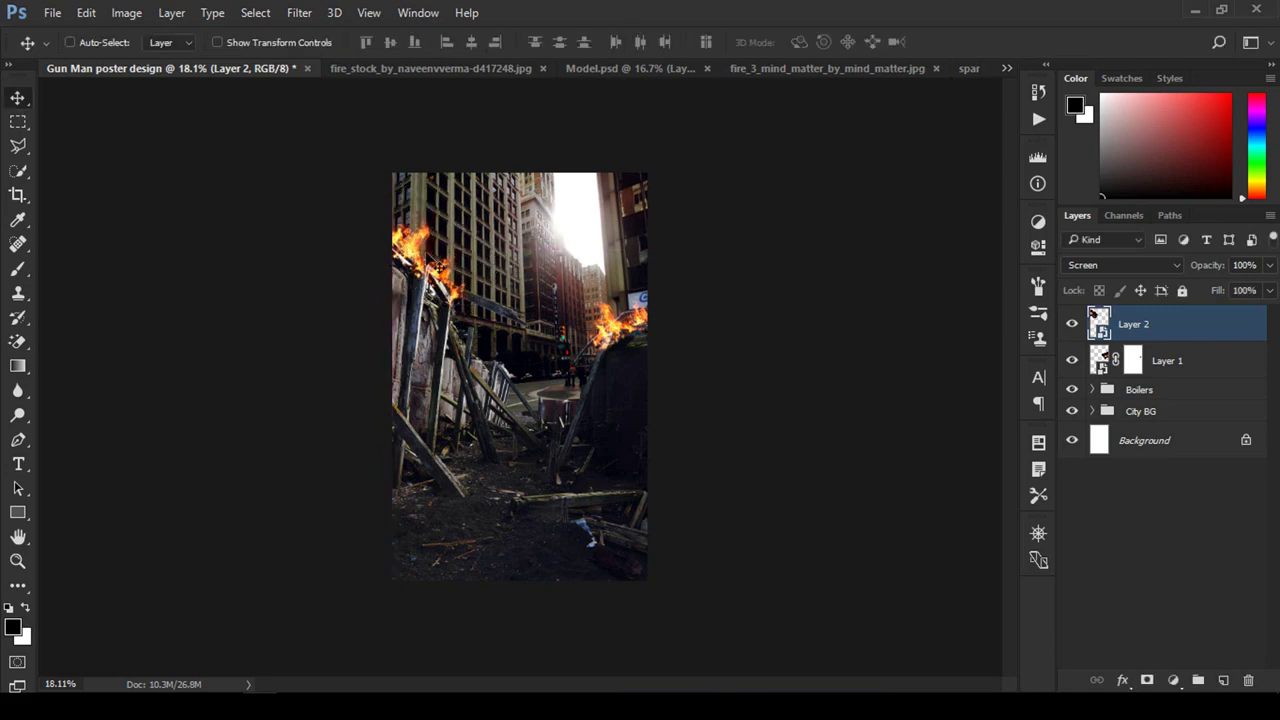
key("z")
left_click_drag(529, 283, 460, 271)
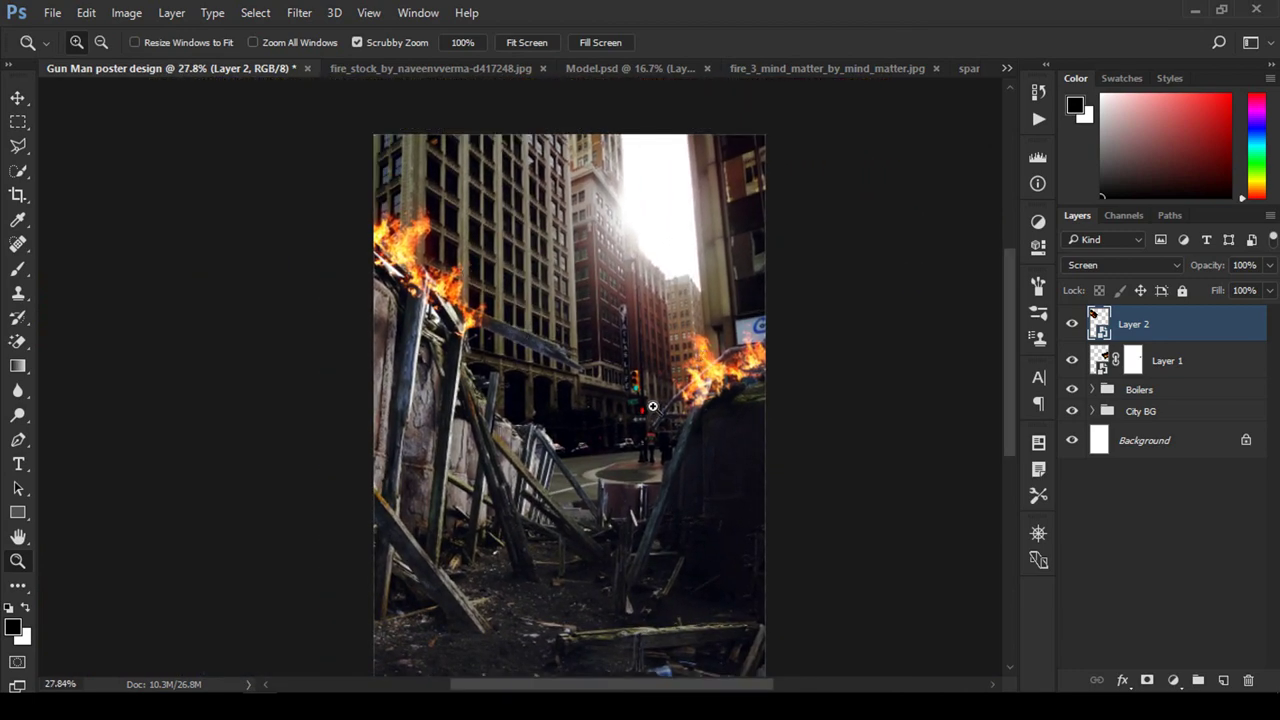
mouse_move(626, 417)
left_mouse_down()
mouse_move(640, 417)
mouse_move(608, 417)
mouse_move(639, 414)
left_mouse_up()
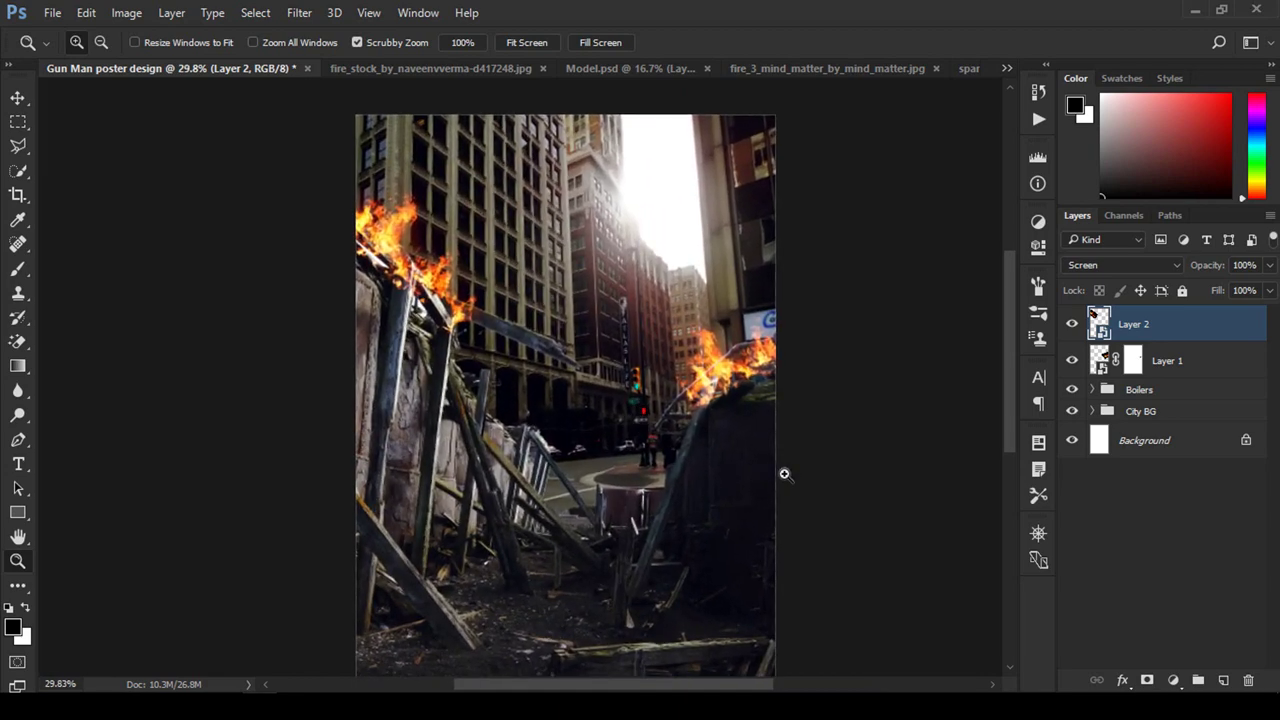
left_click_drag(717, 497, 687, 495)
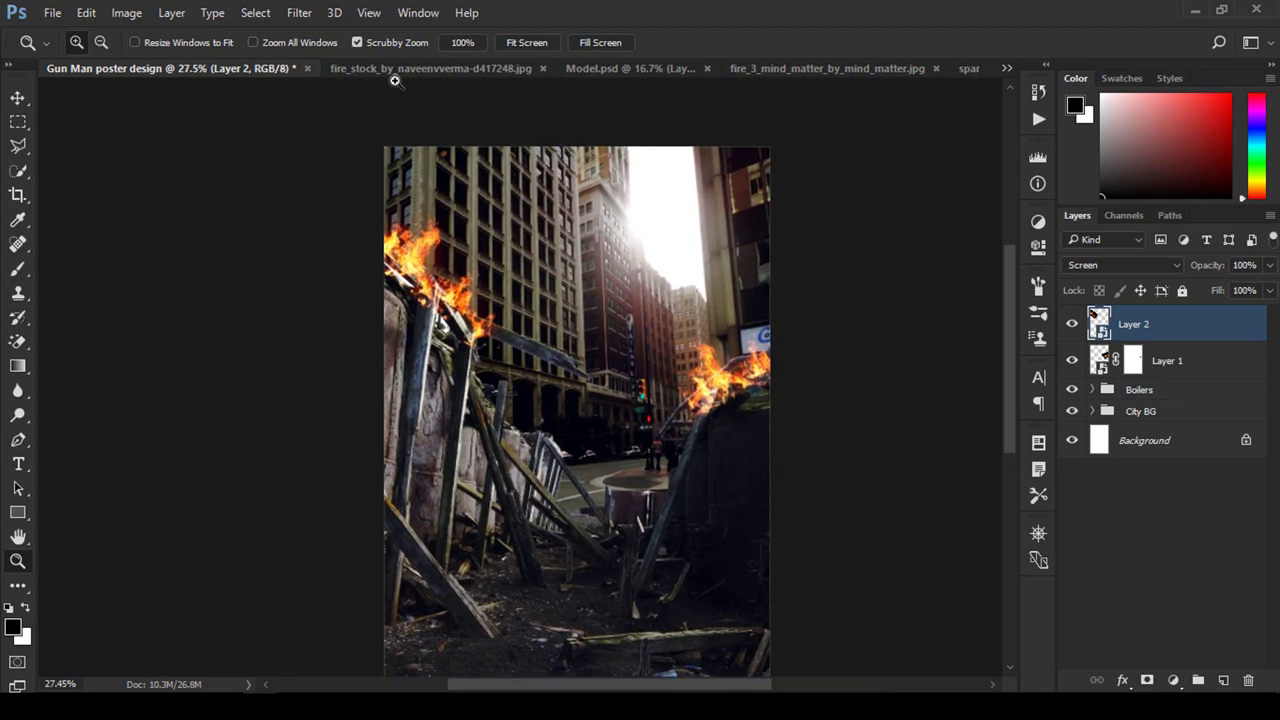
left_click(480, 68)
Step: Close fire_stock without saving and convert the fire_3 photo to a smart object
left_click(535, 68)
left_click(641, 281)
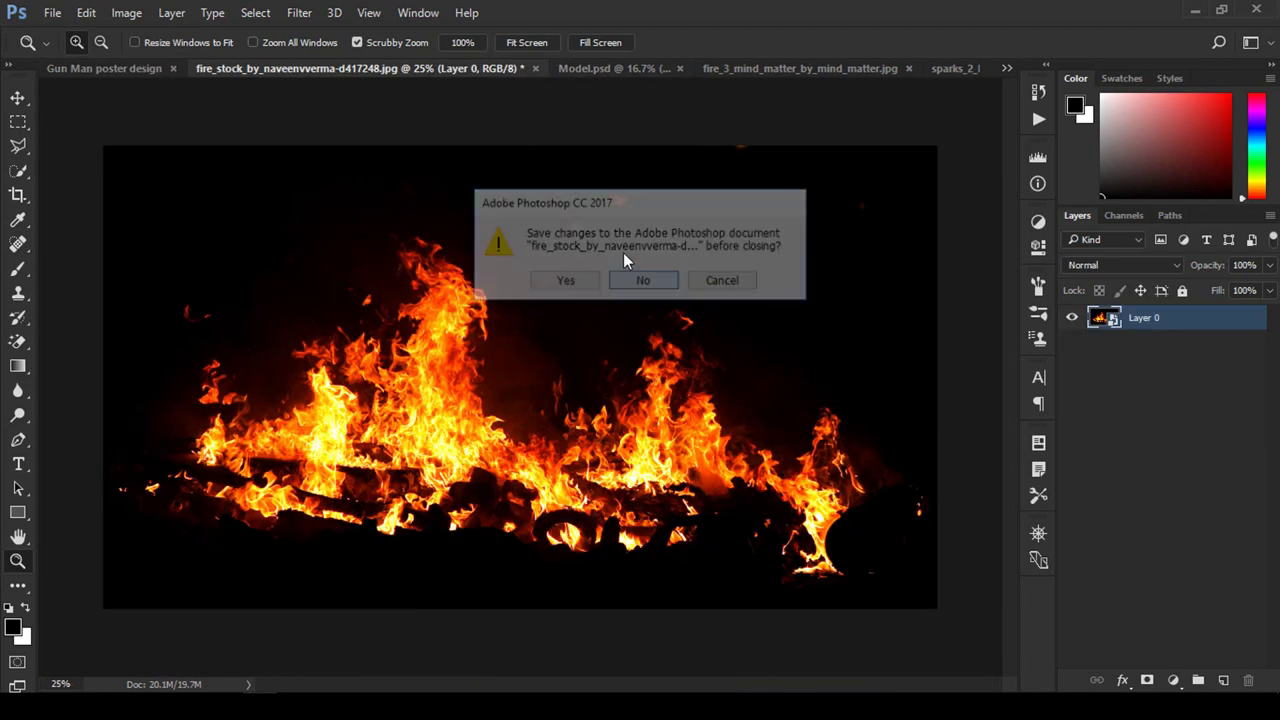
left_click(413, 67)
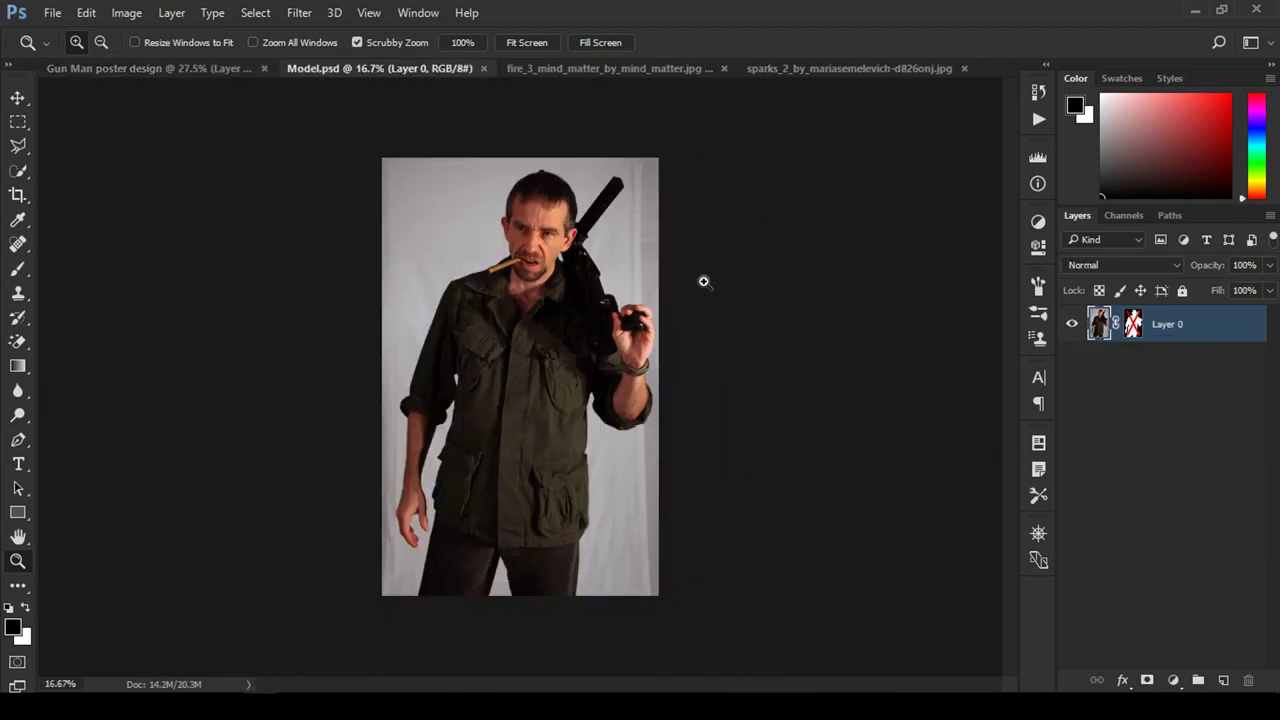
left_click(562, 67)
key("v")
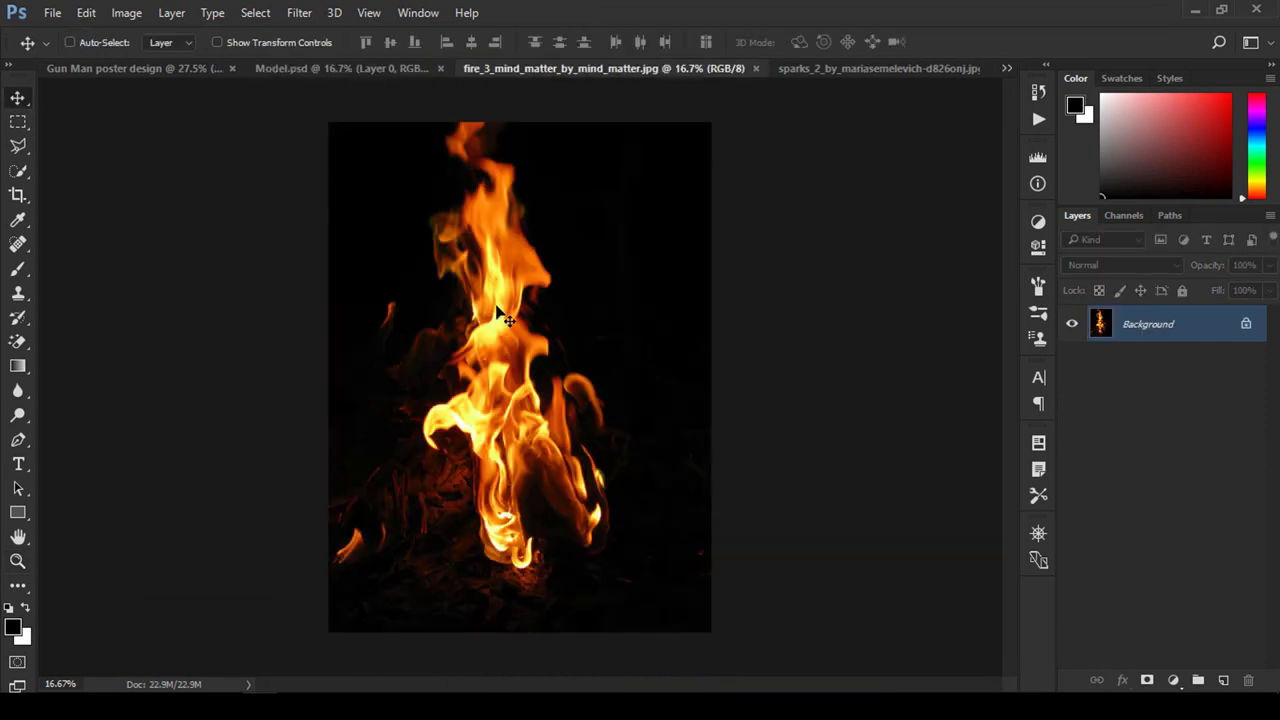
right_click(1191, 330)
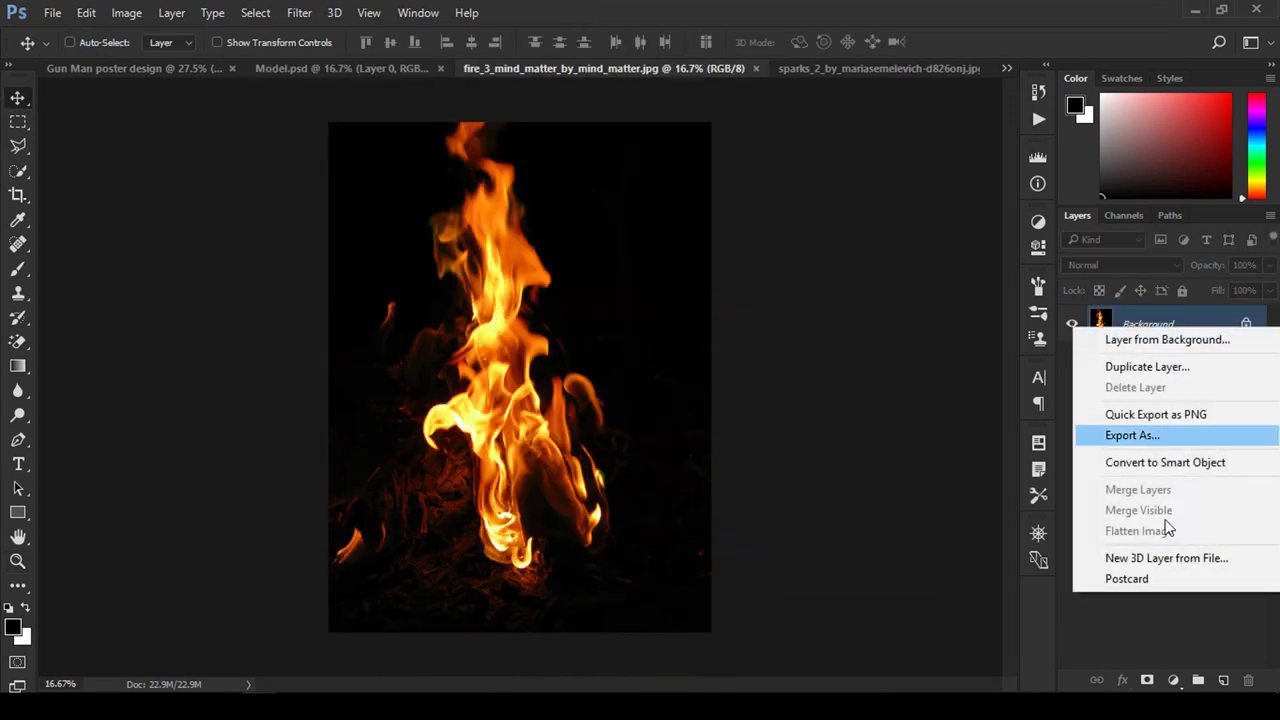
left_click(1147, 462)
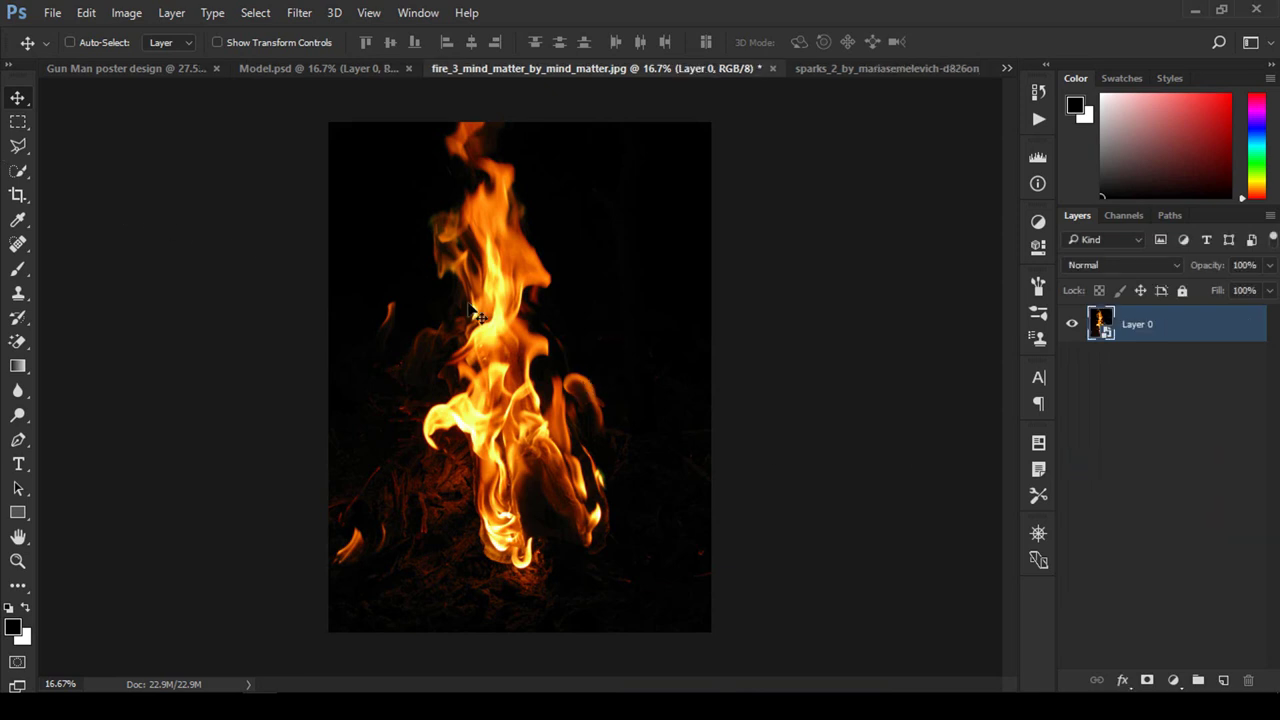
Step: Drag the fire_3 image into the poster, set it to Screen, and move it up-left
mouse_move(477, 314)
left_mouse_down()
mouse_move(145, 96)
mouse_move(171, 73)
mouse_move(632, 430)
left_mouse_up()
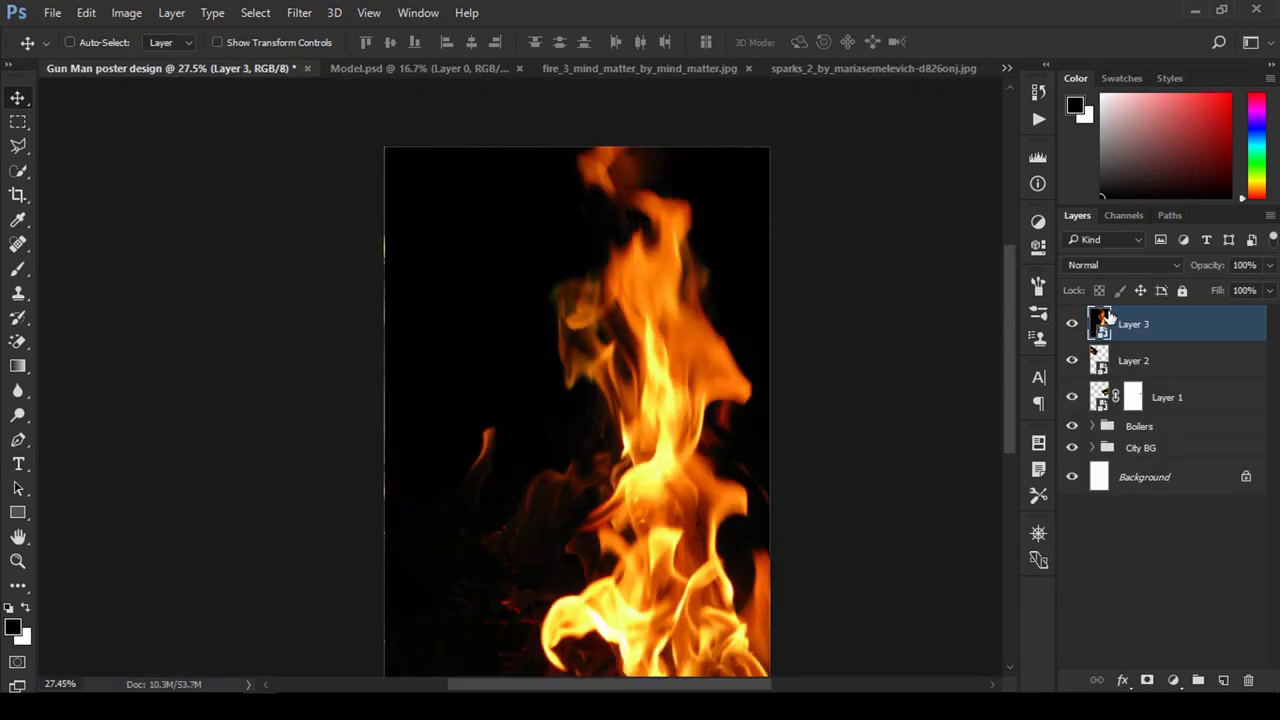
left_click(1128, 265)
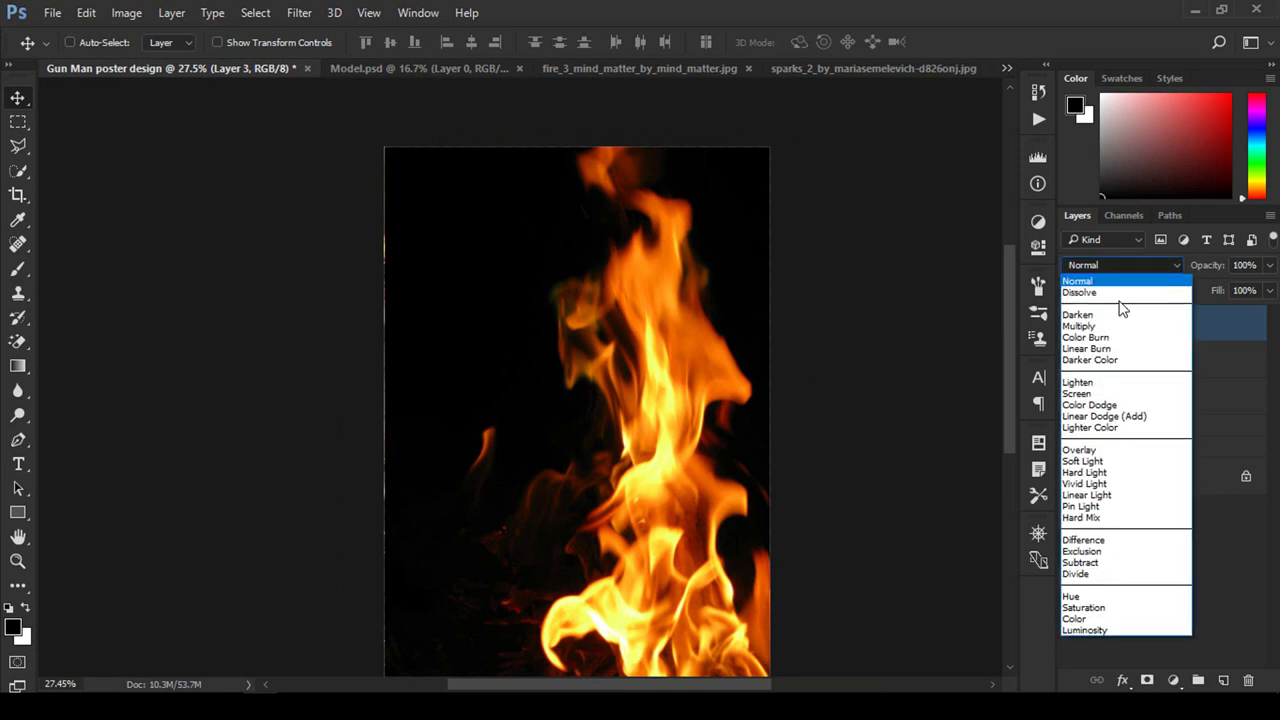
left_click(1080, 394)
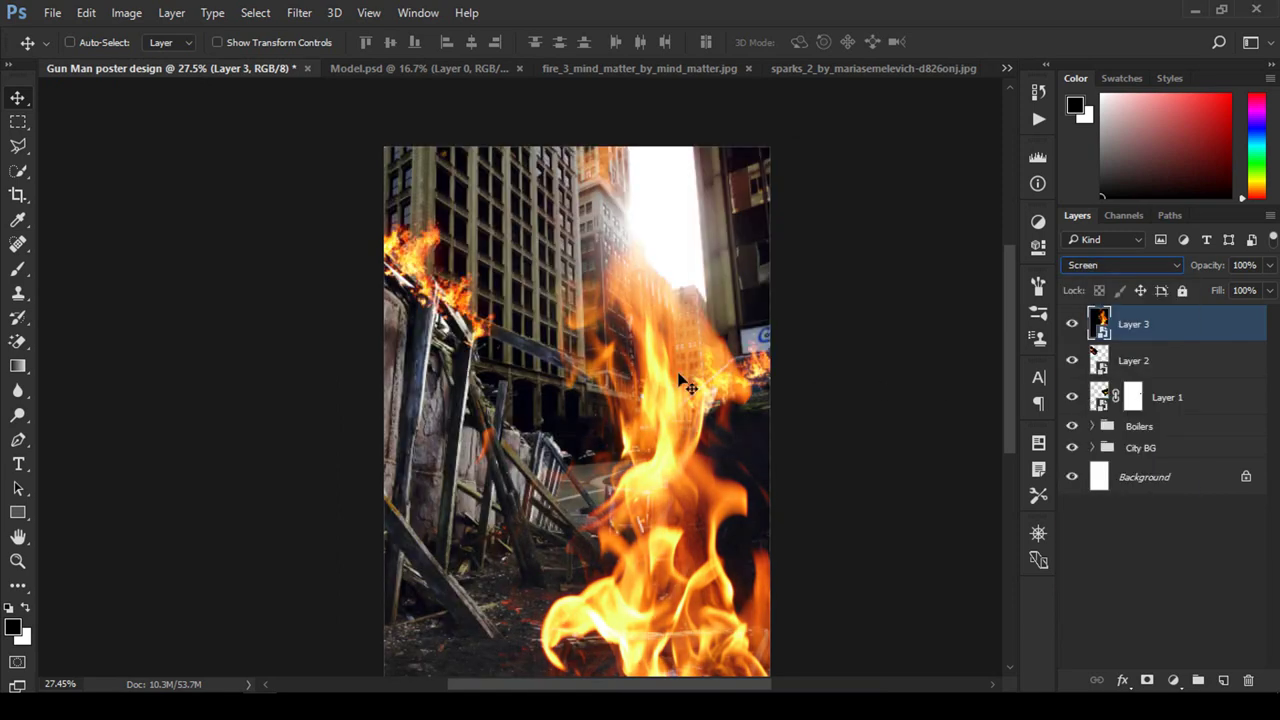
left_click_drag(688, 385, 478, 275)
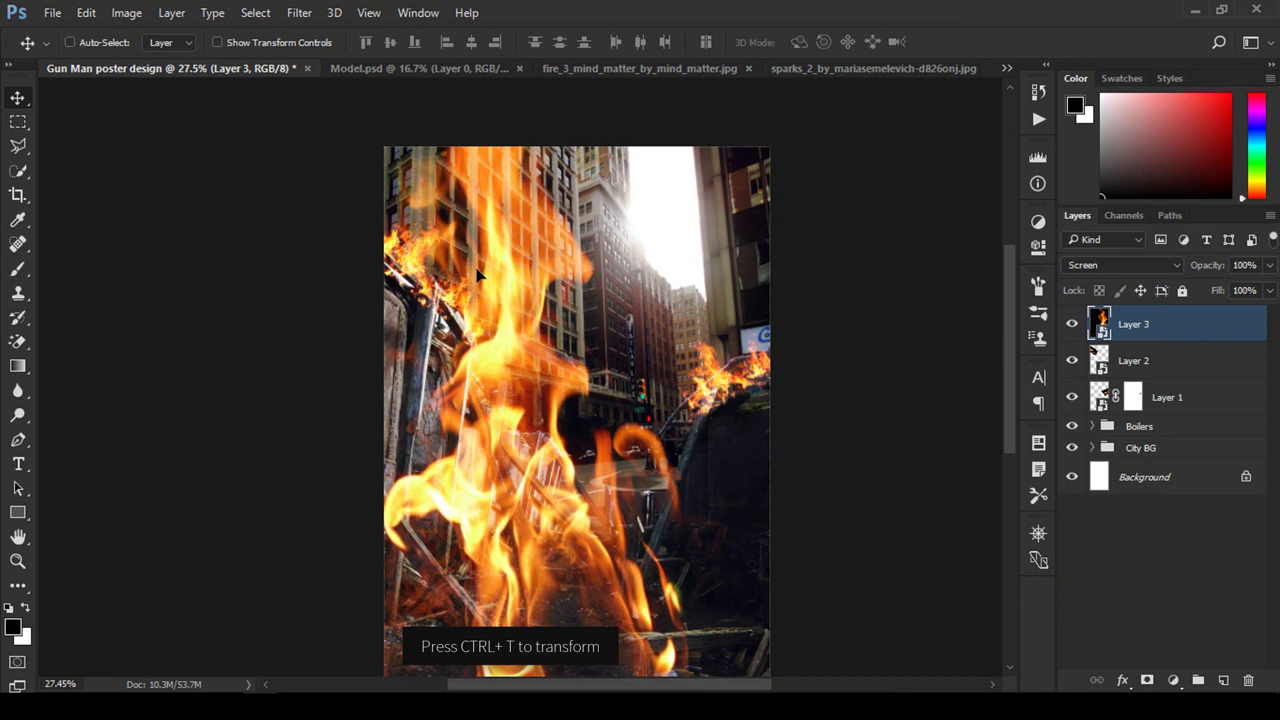
Step: Scale the flame to 5.67%, tilt it −13.16°, and place it on the left wreckage
key("ctrl+t")
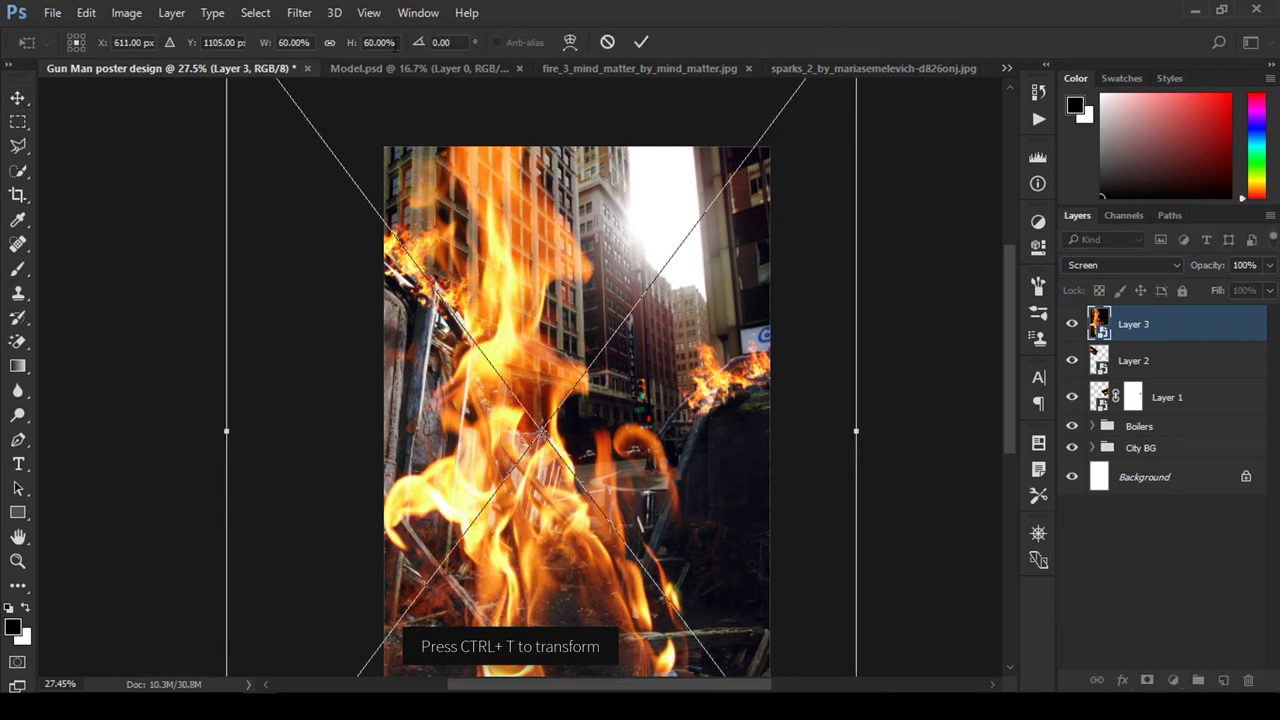
left_click(330, 42)
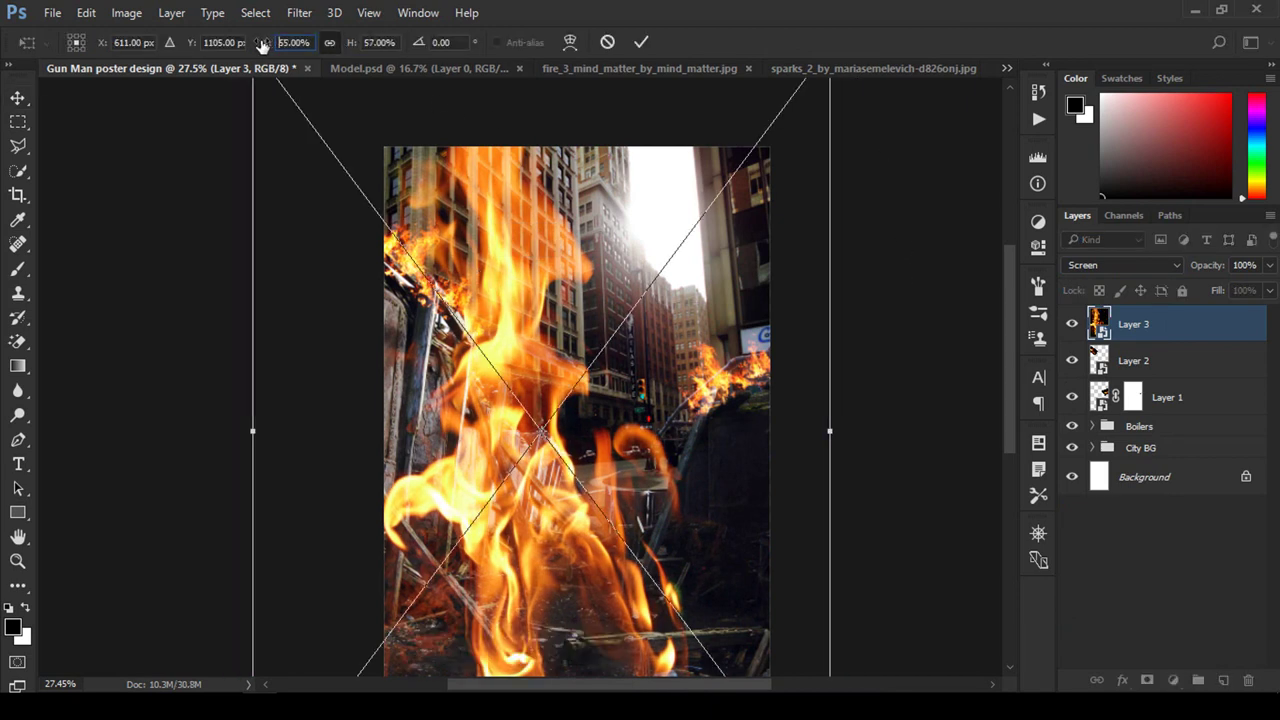
left_click_drag(263, 43, 226, 50)
left_click_drag(612, 522, 582, 452)
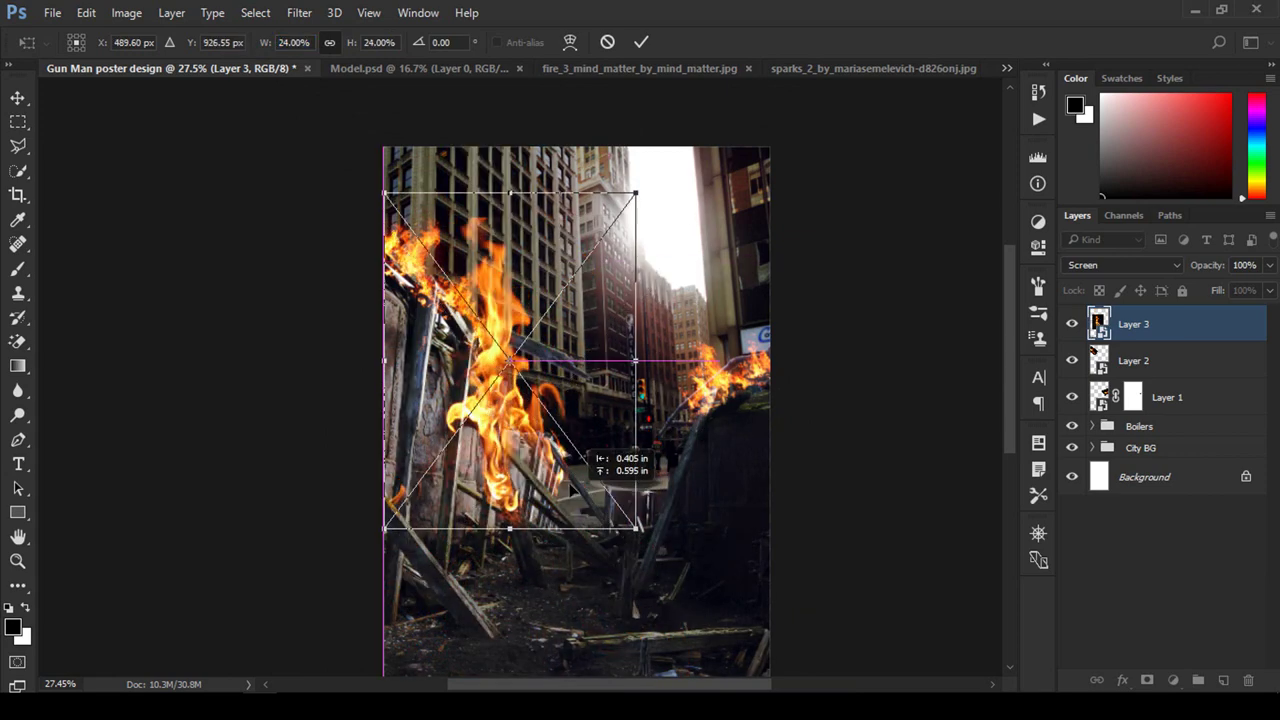
left_click_drag(636, 538, 546, 419)
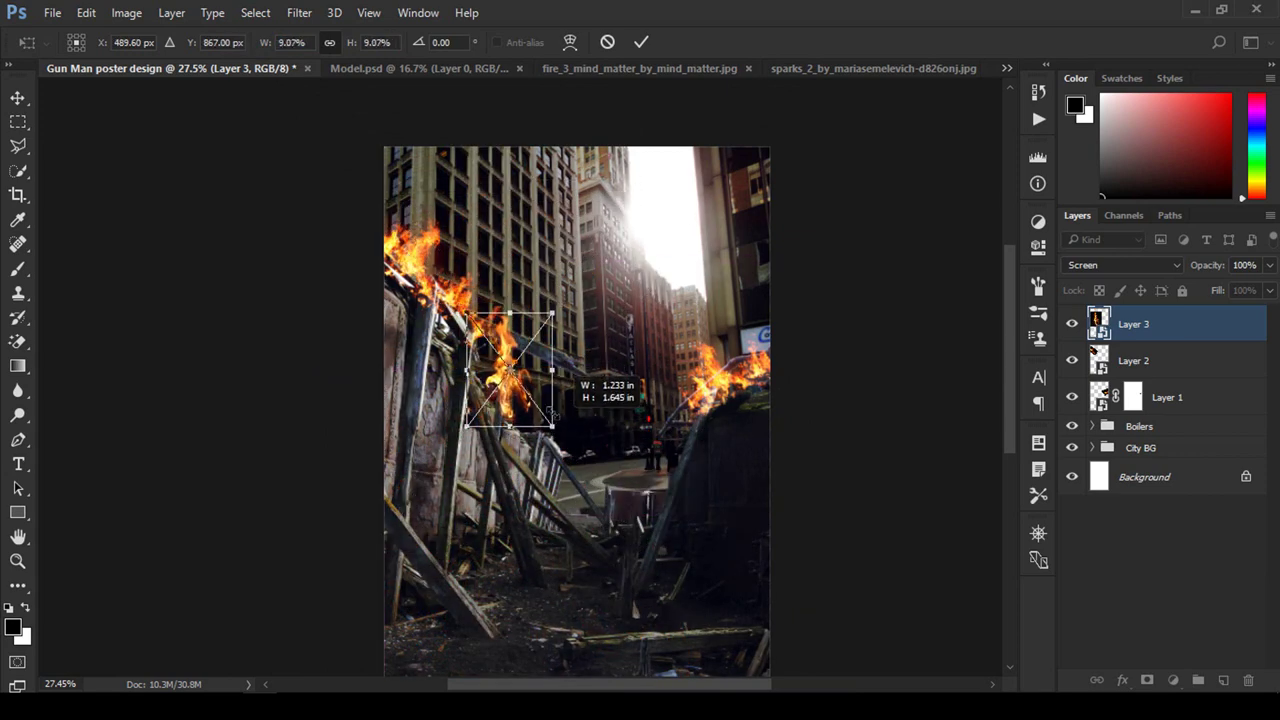
mouse_move(520, 350)
left_mouse_down()
mouse_move(521, 415)
mouse_move(505, 451)
left_mouse_up()
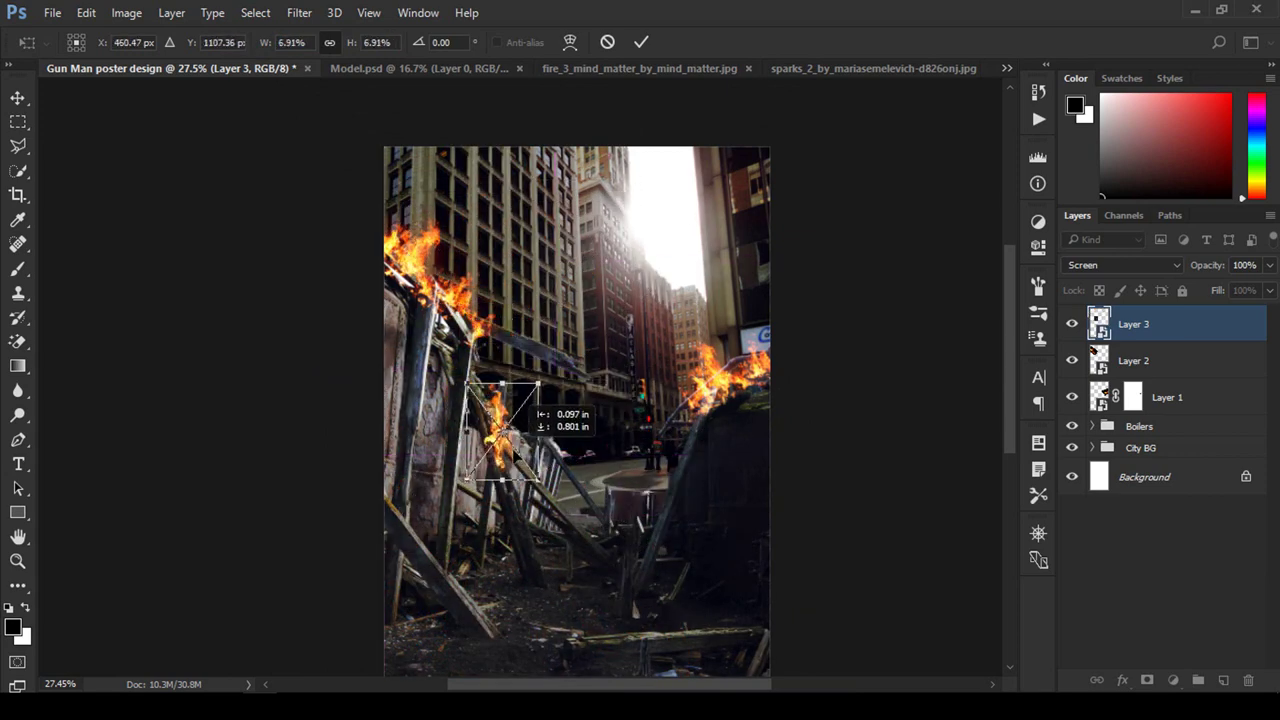
left_click_drag(561, 494, 570, 482)
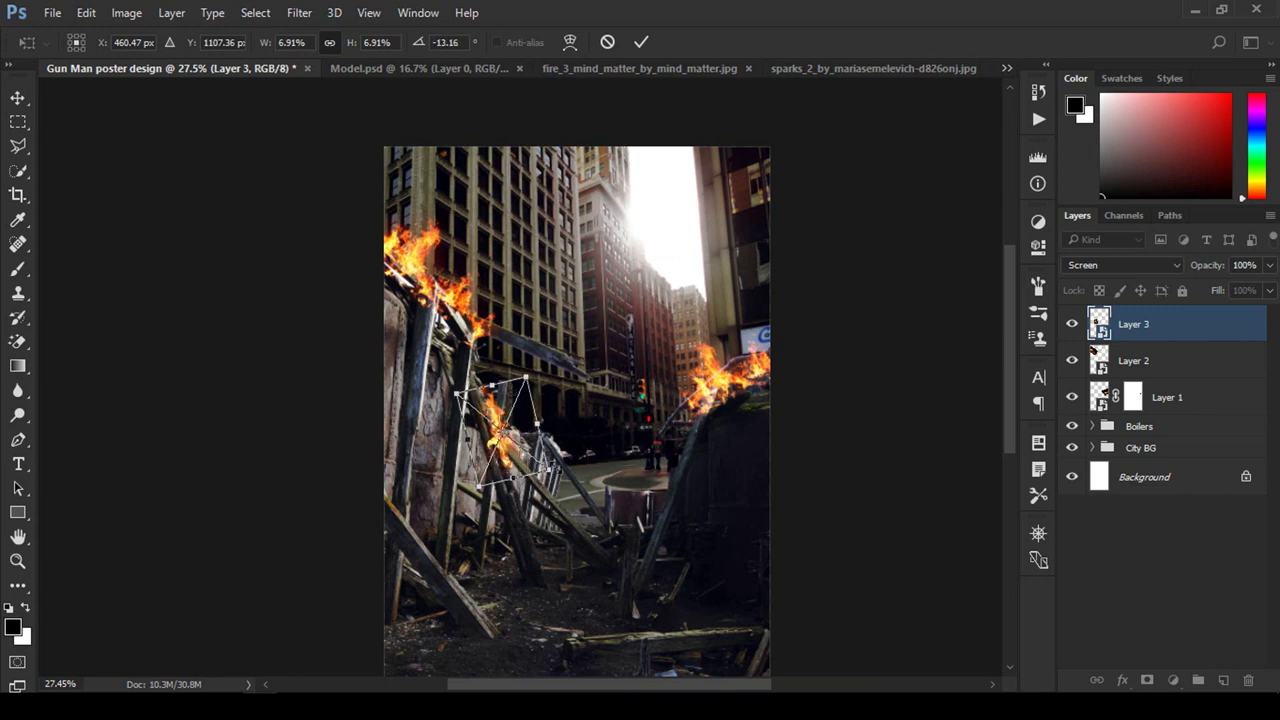
left_click_drag(539, 424, 526, 473)
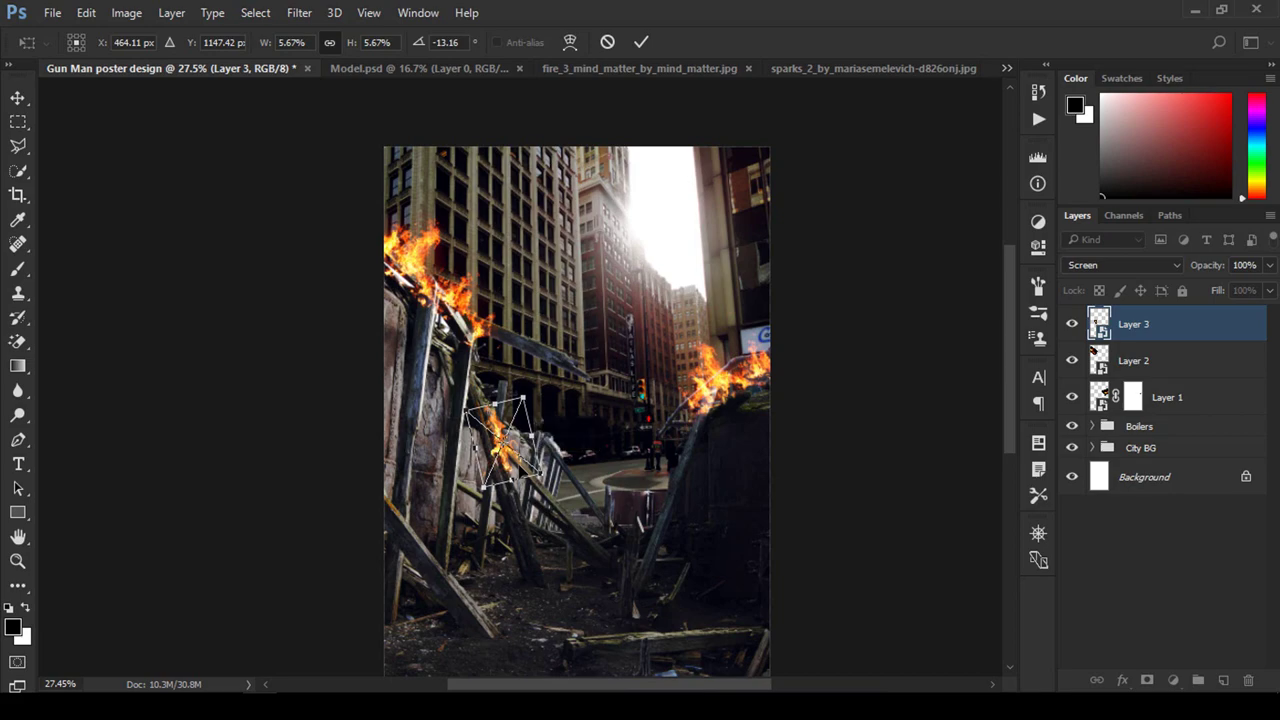
left_click(640, 43)
Step: Group Layers 1, 2 and 3 with Ctrl+G and name the group Fire
key("z")
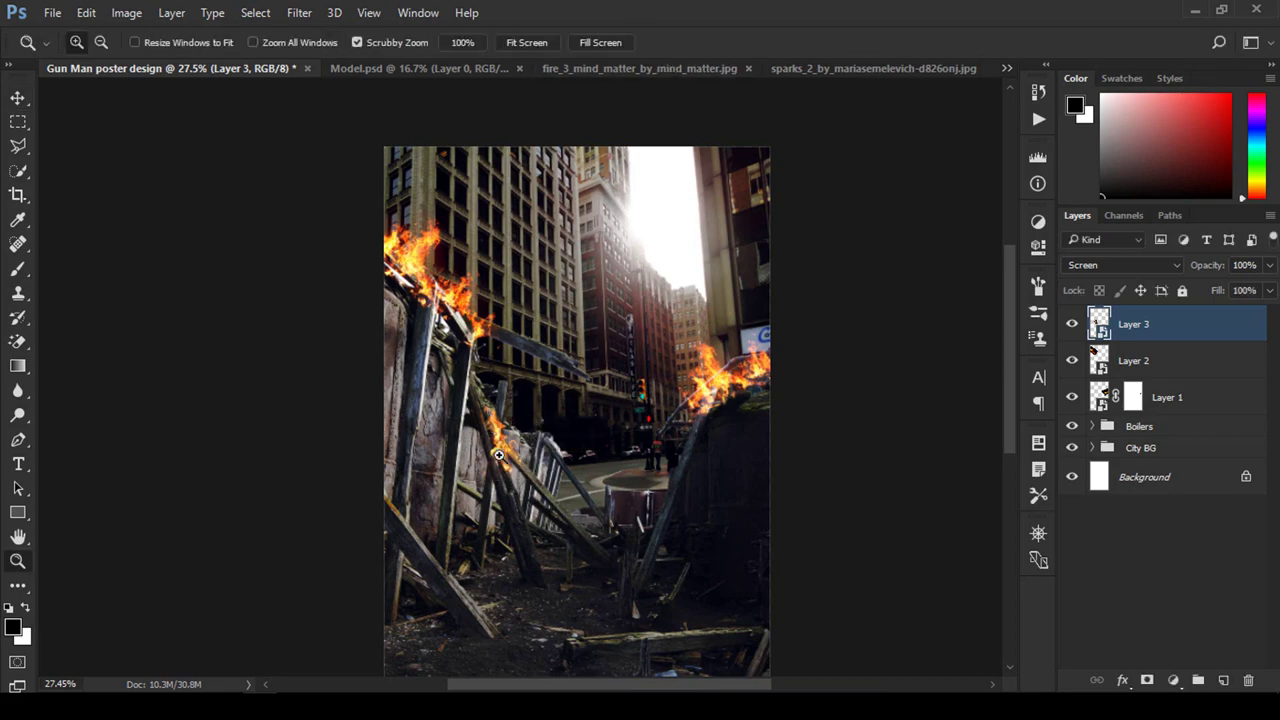
mouse_move(497, 459)
left_mouse_down()
mouse_move(594, 472)
mouse_move(565, 450)
left_mouse_up()
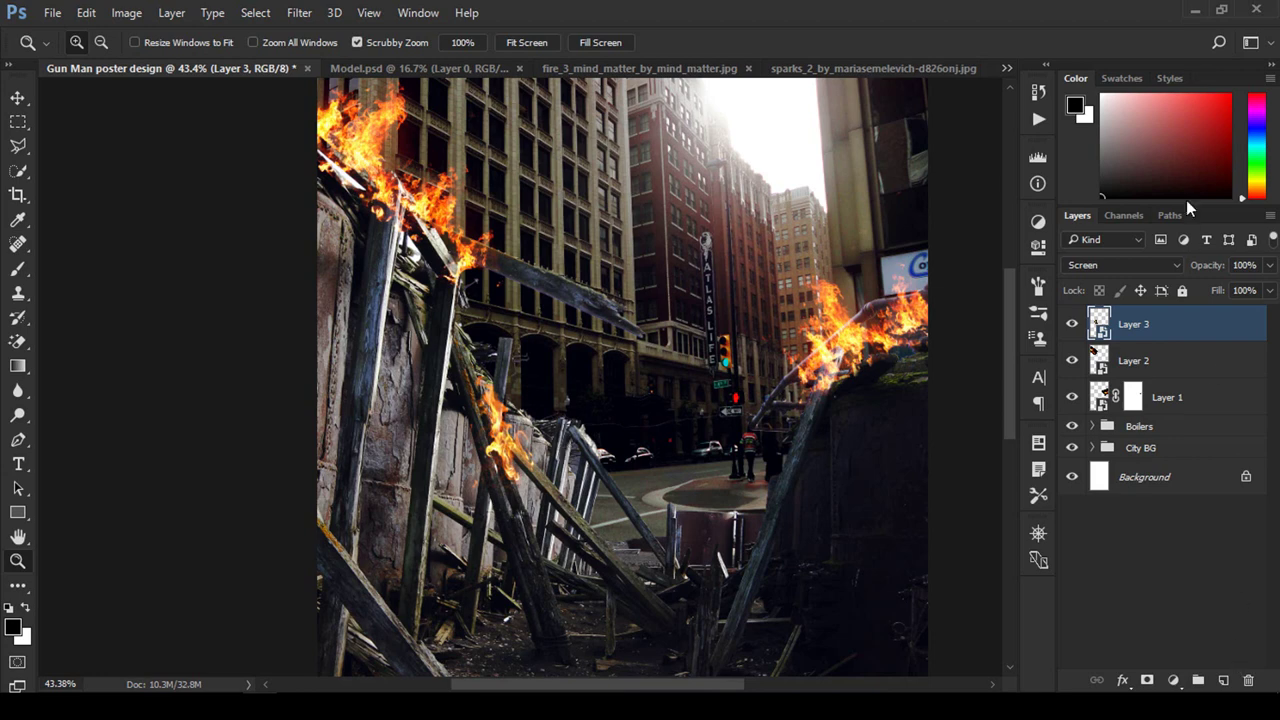
left_click(1210, 400)
left_click(1208, 327, "shift")
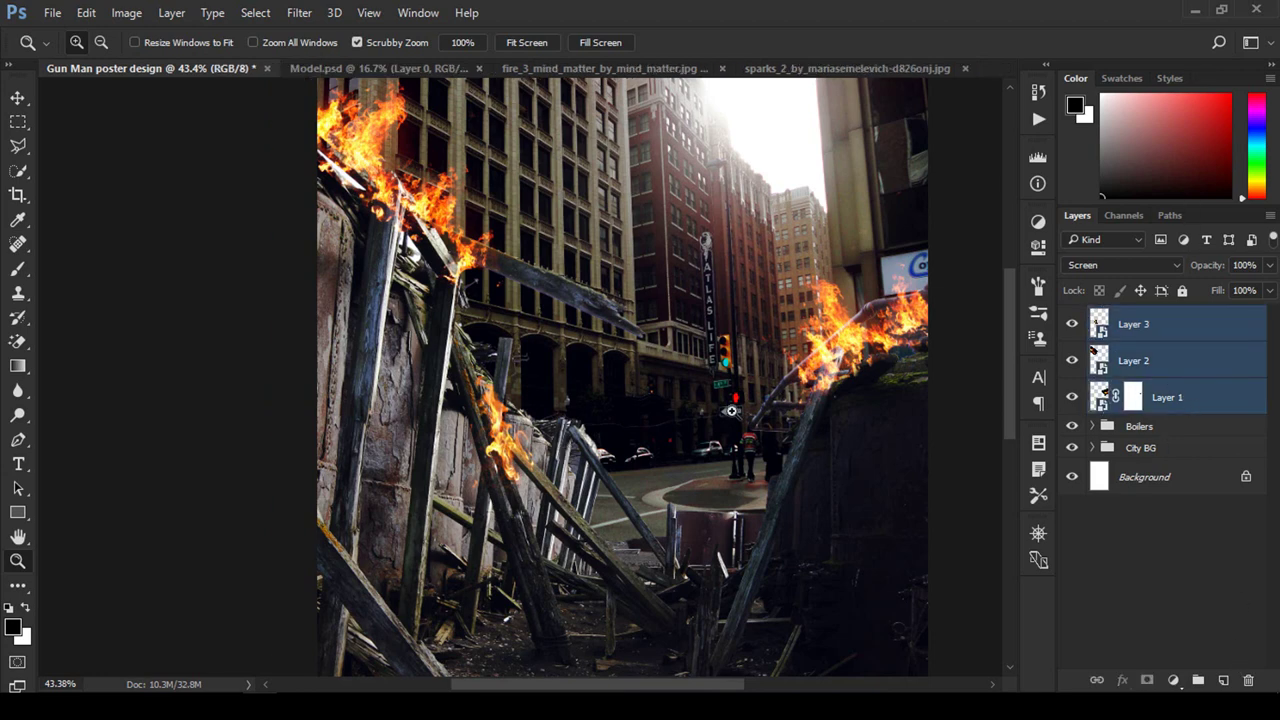
key("ctrl+g")
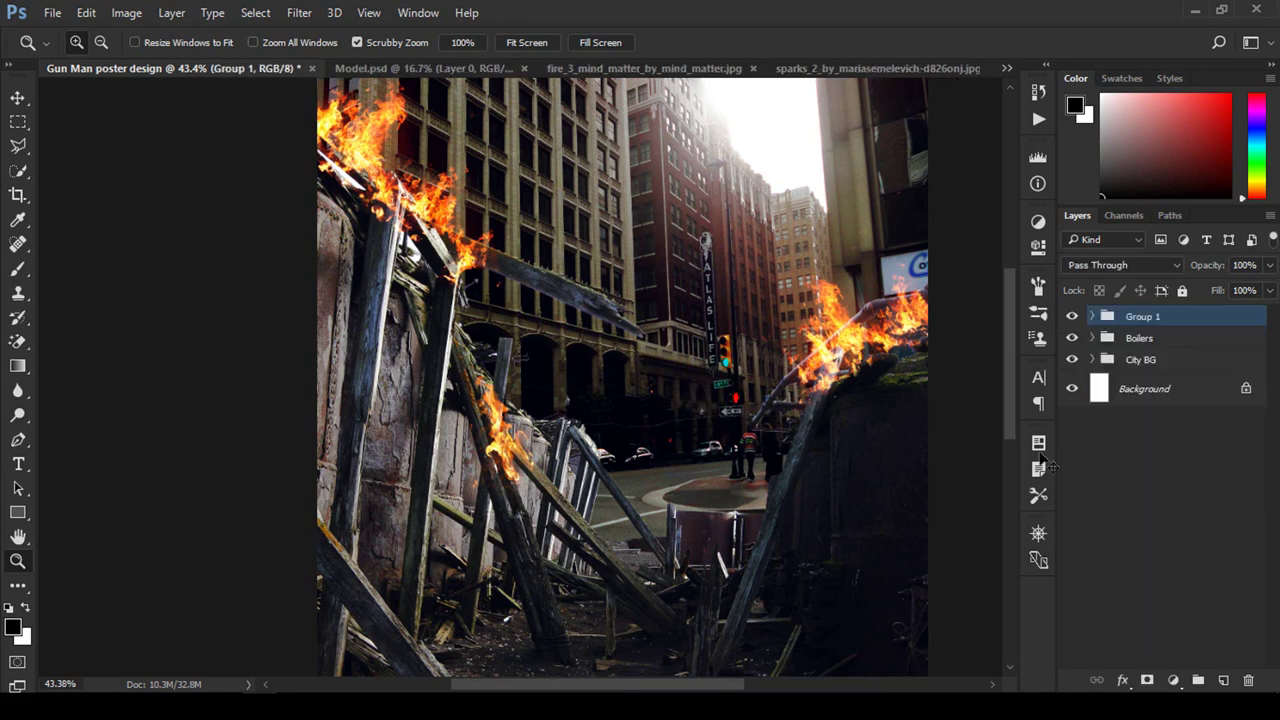
double_click(1143, 317)
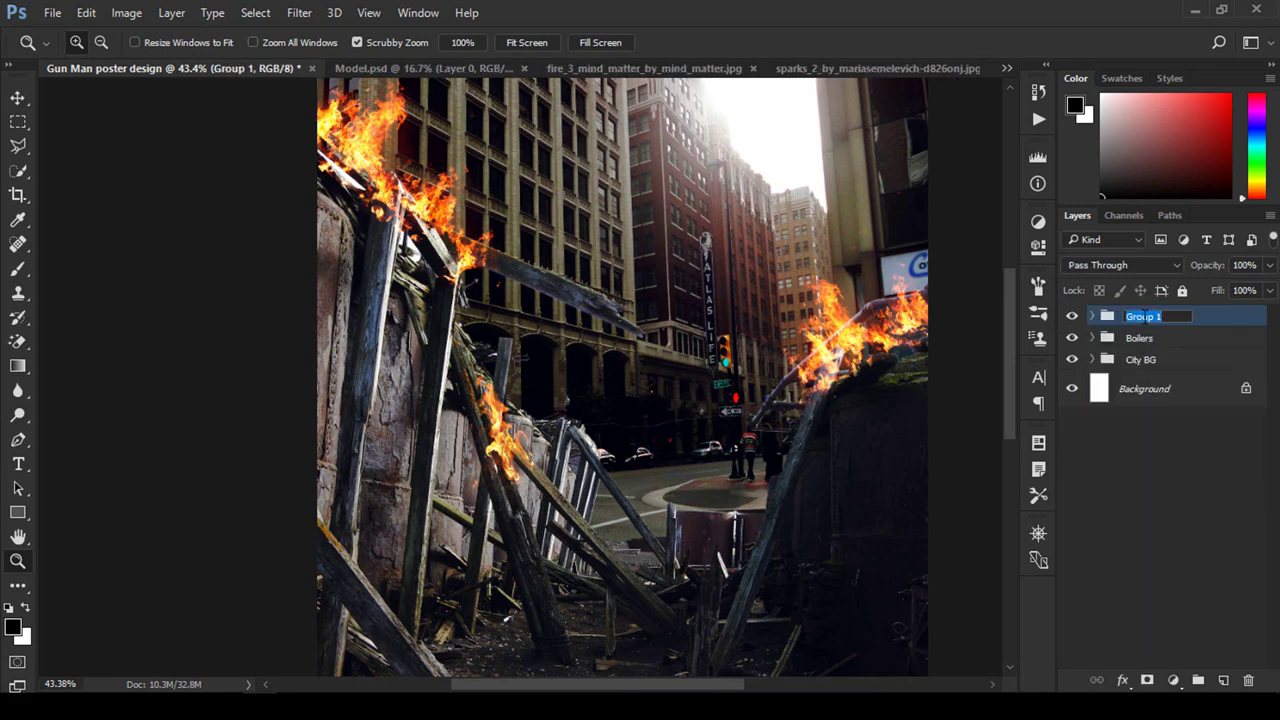
type("Fire")
key("Return")
left_click(1134, 339)
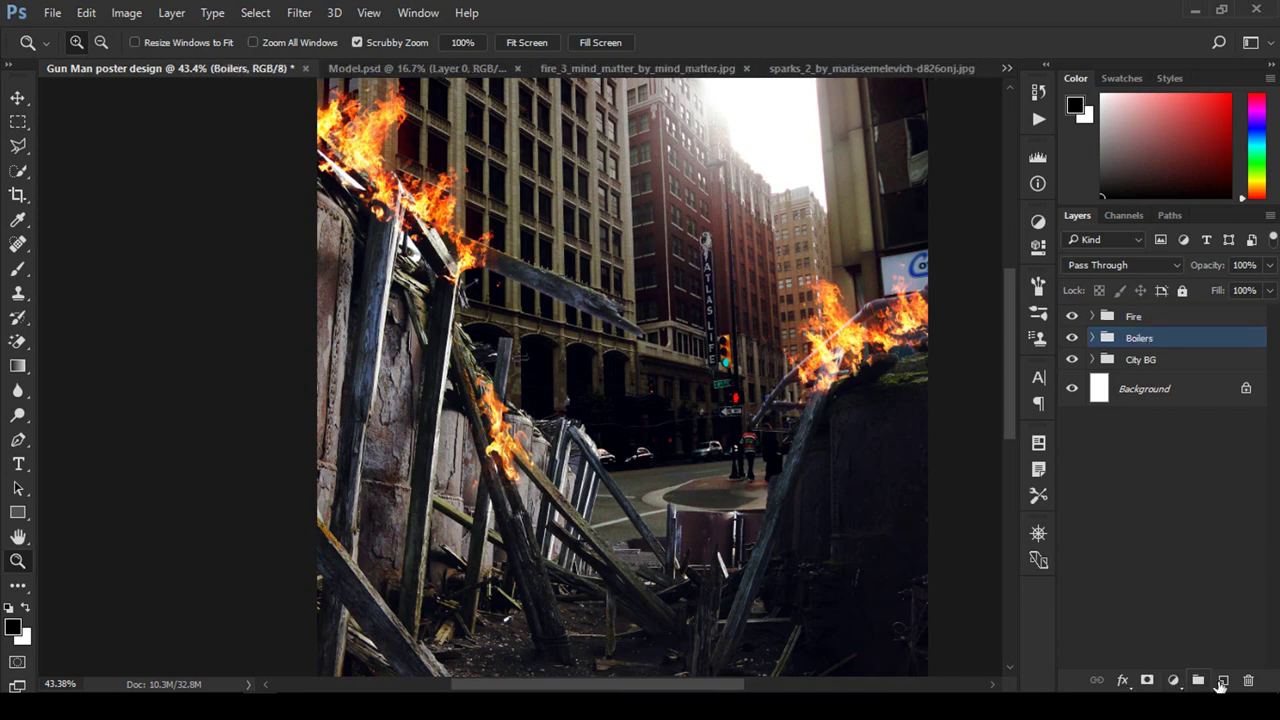
Step: Add a new layer above Boilers and sample orange from the flame as paint colour
left_click(1226, 682)
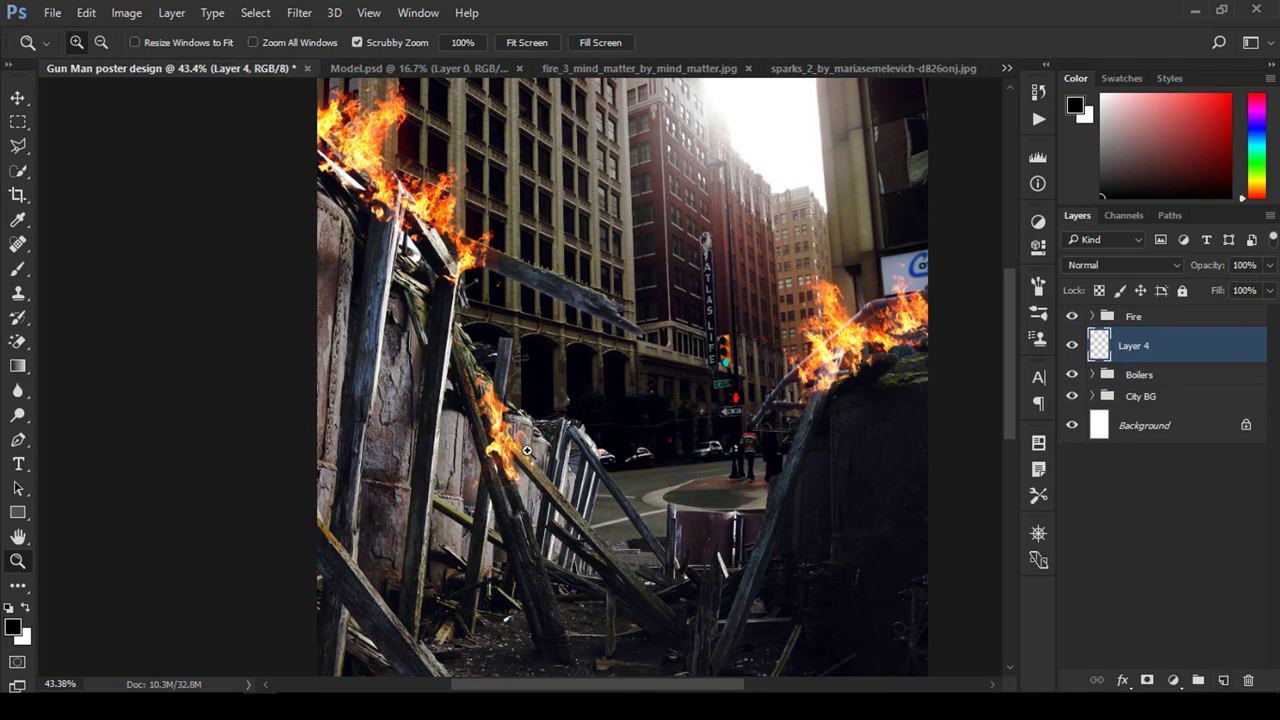
left_click_drag(529, 452, 580, 463)
key("b")
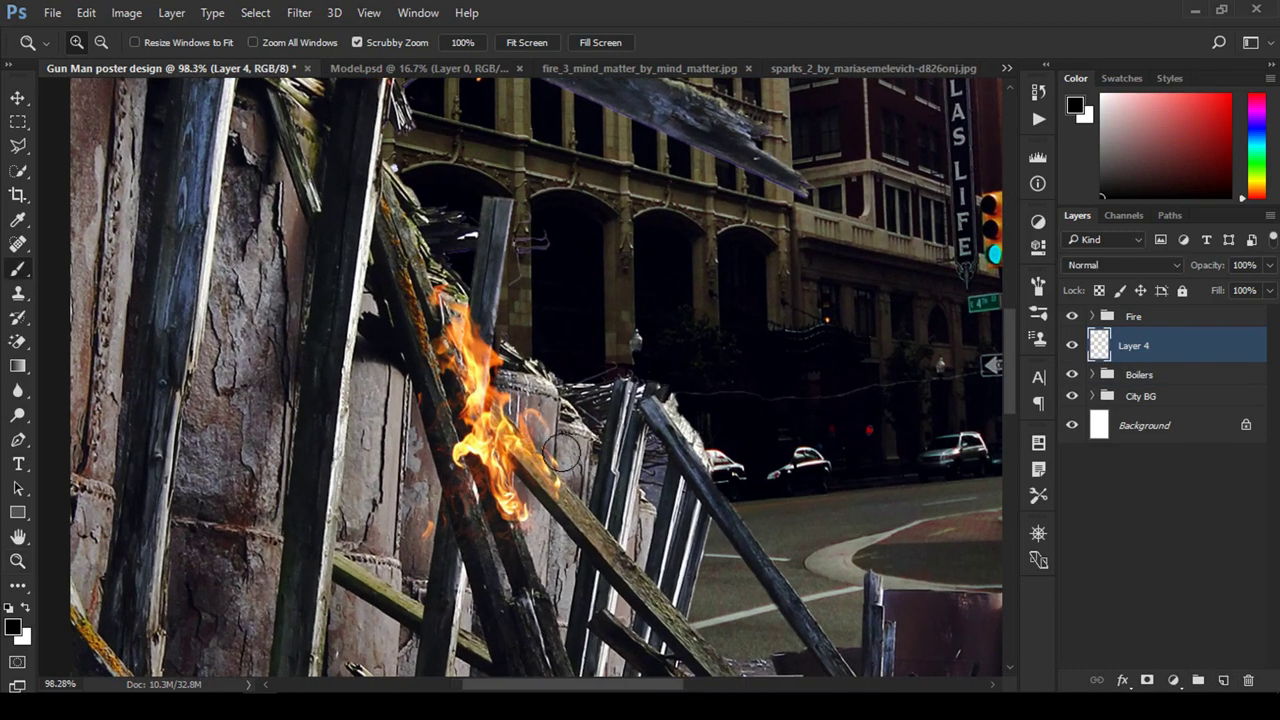
left_click(477, 346, "alt")
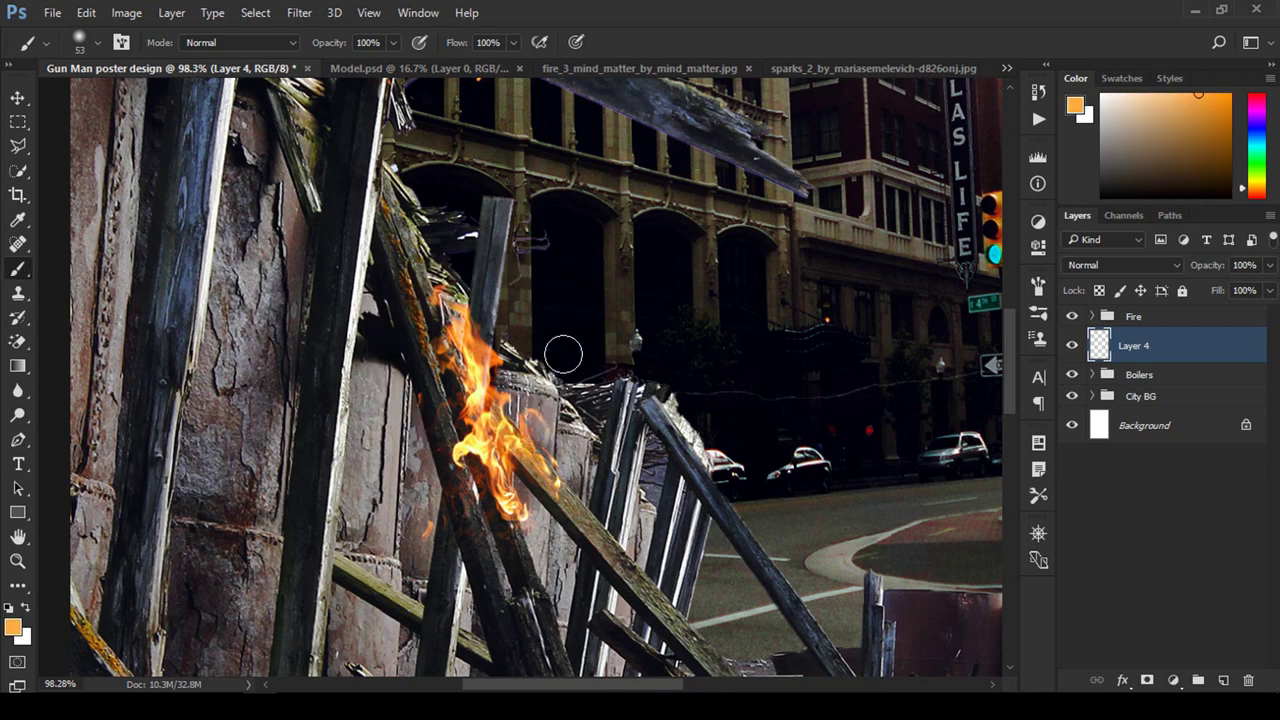
left_click(477, 350, "alt")
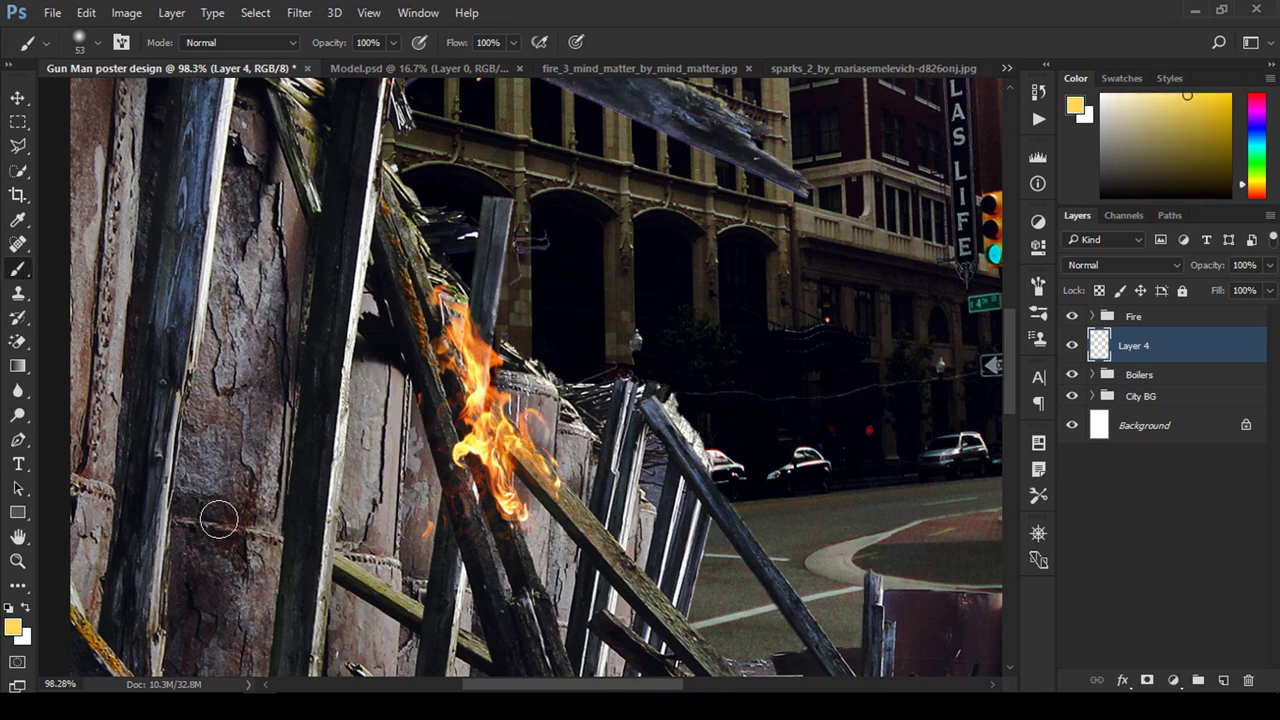
left_click(485, 337, "alt")
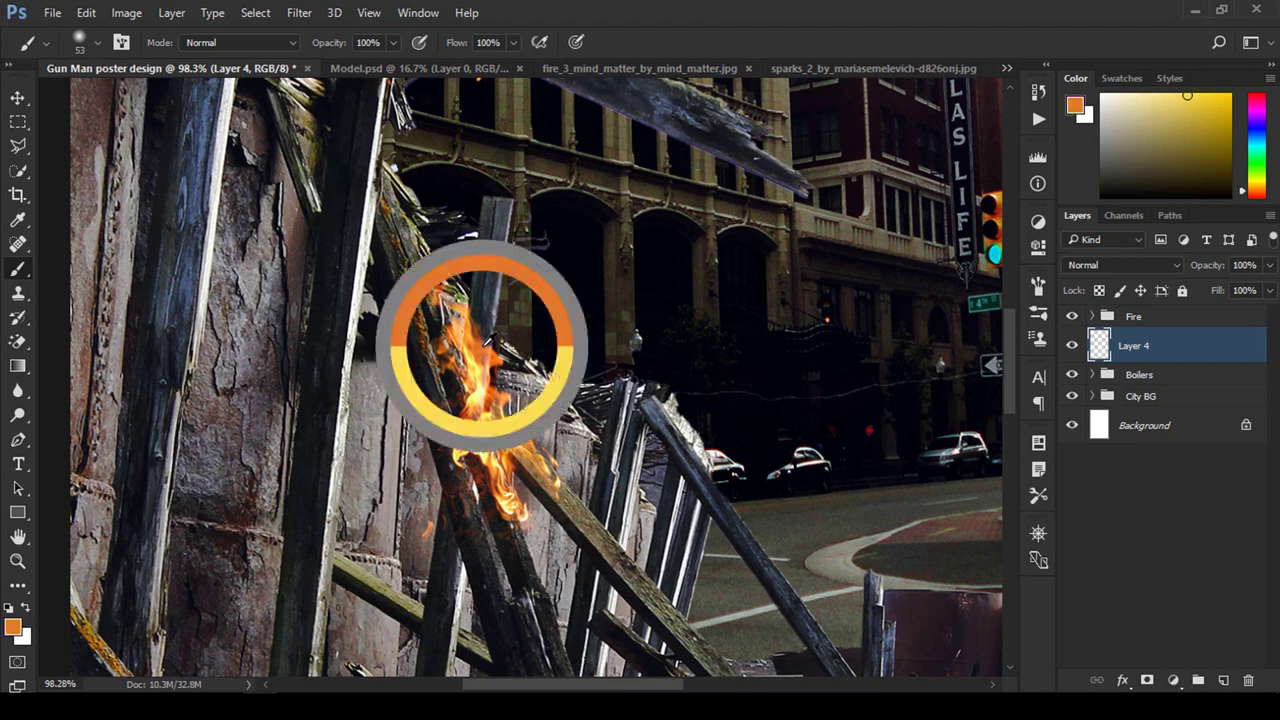
left_click(477, 344, "alt")
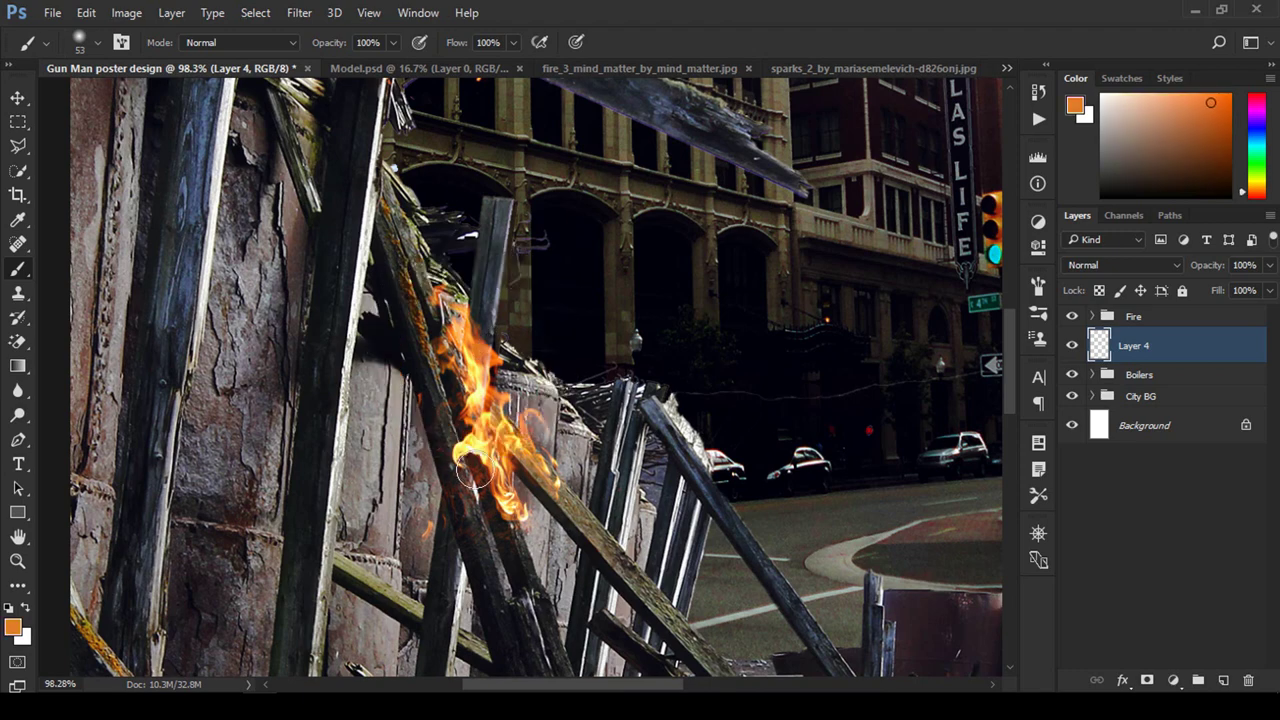
Step: Set the new Layer 4 to Soft Light blending
key("z")
left_click_drag(498, 477, 420, 474)
key("b")
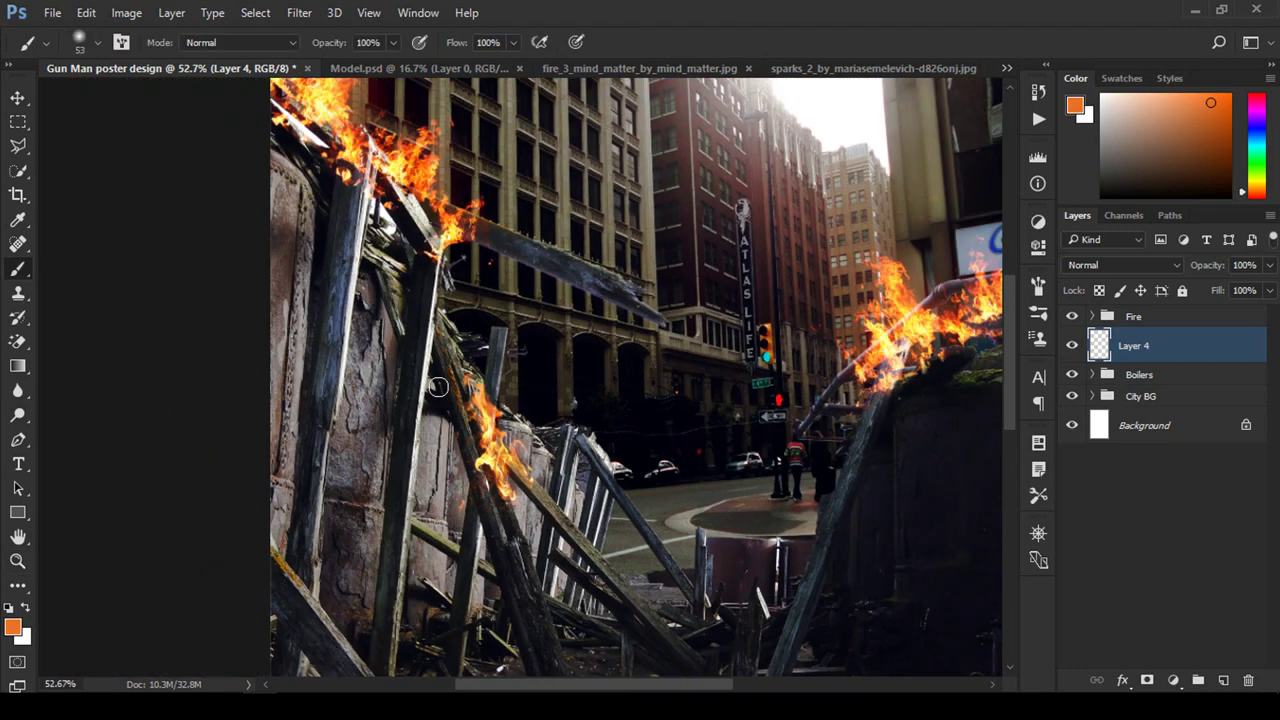
left_click(1137, 264)
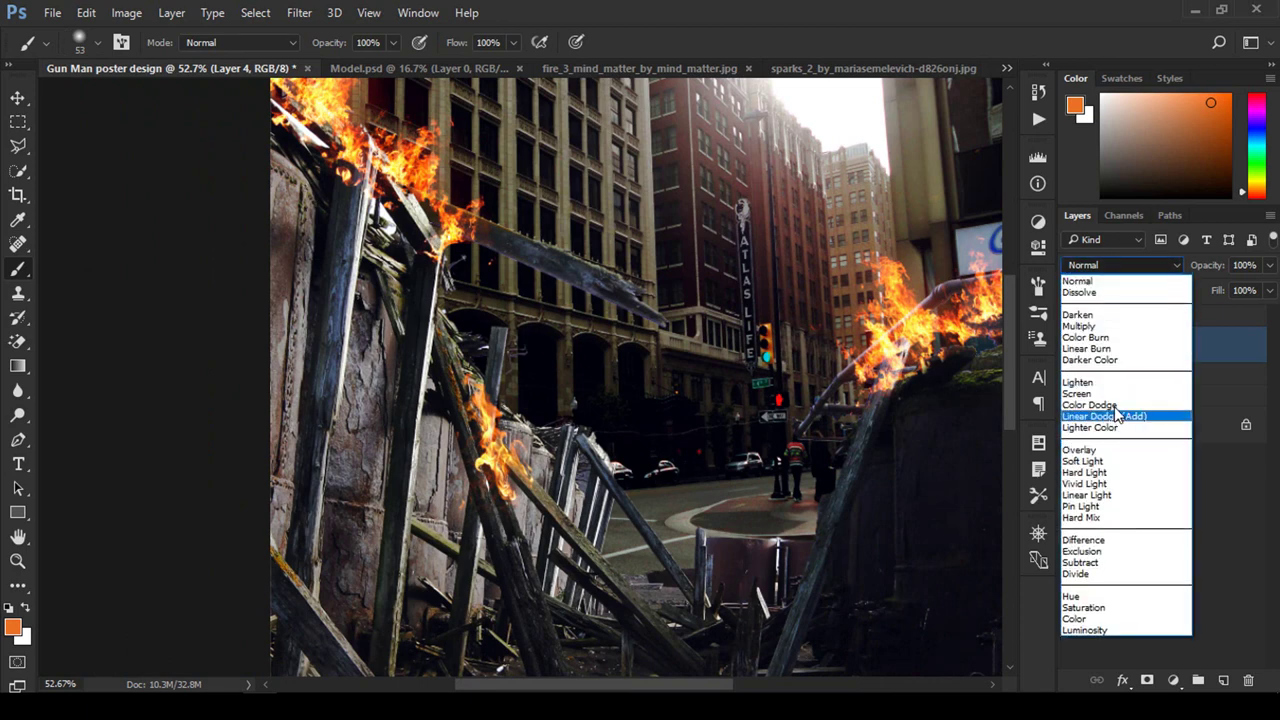
left_click(1083, 461)
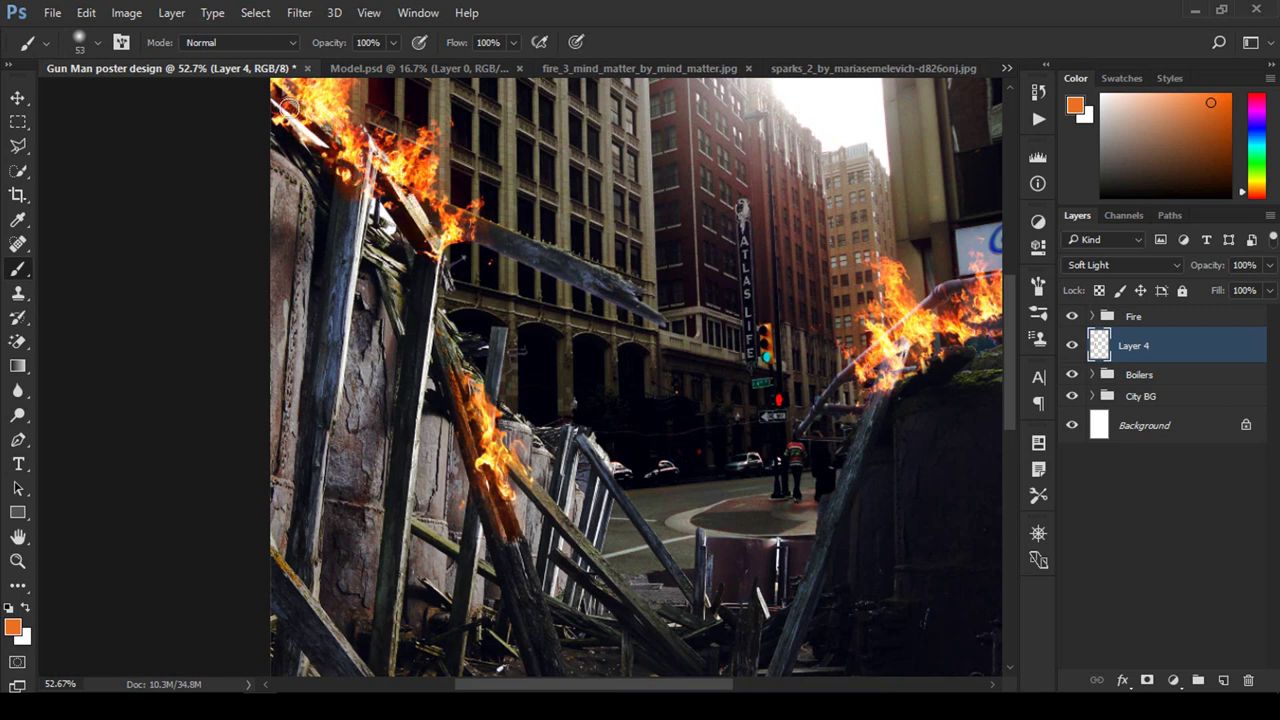
Step: Paint an orange glow along the right wreckage's stump top with a fully soft brush
left_click_drag(932, 402, 883, 398)
right_click(895, 395)
left_click_drag(982, 498, 955, 500)
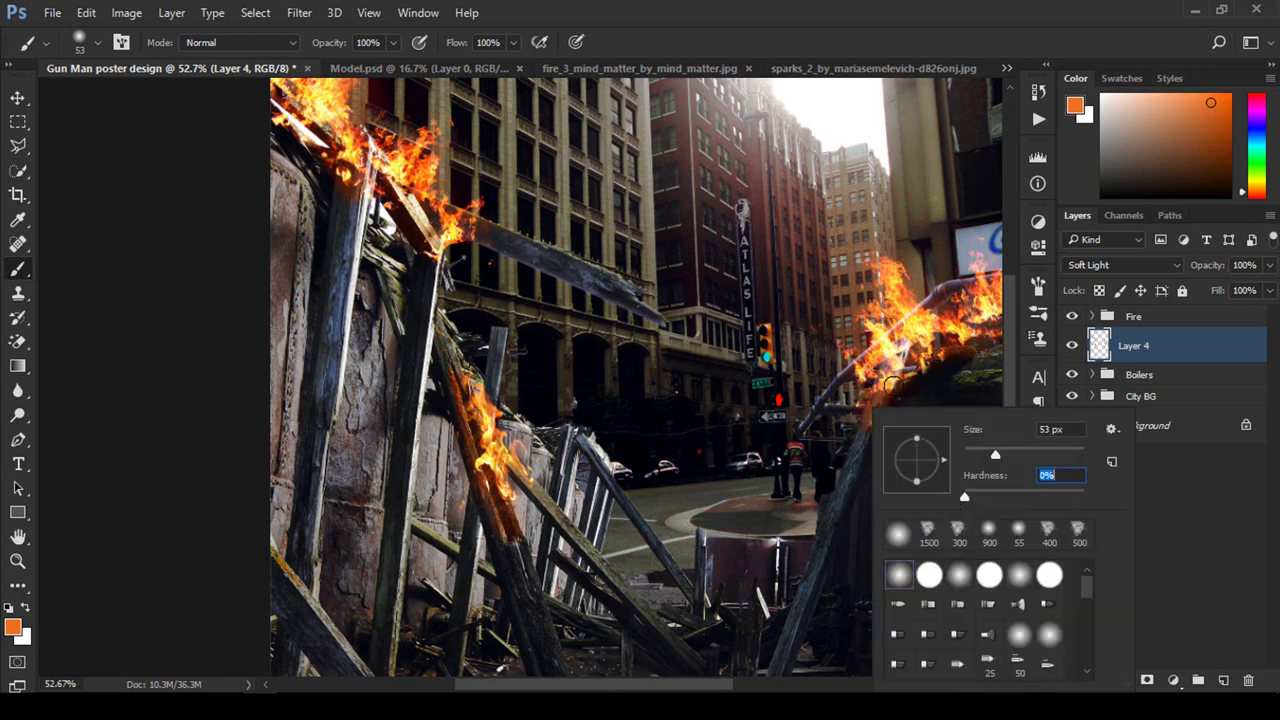
key("Return")
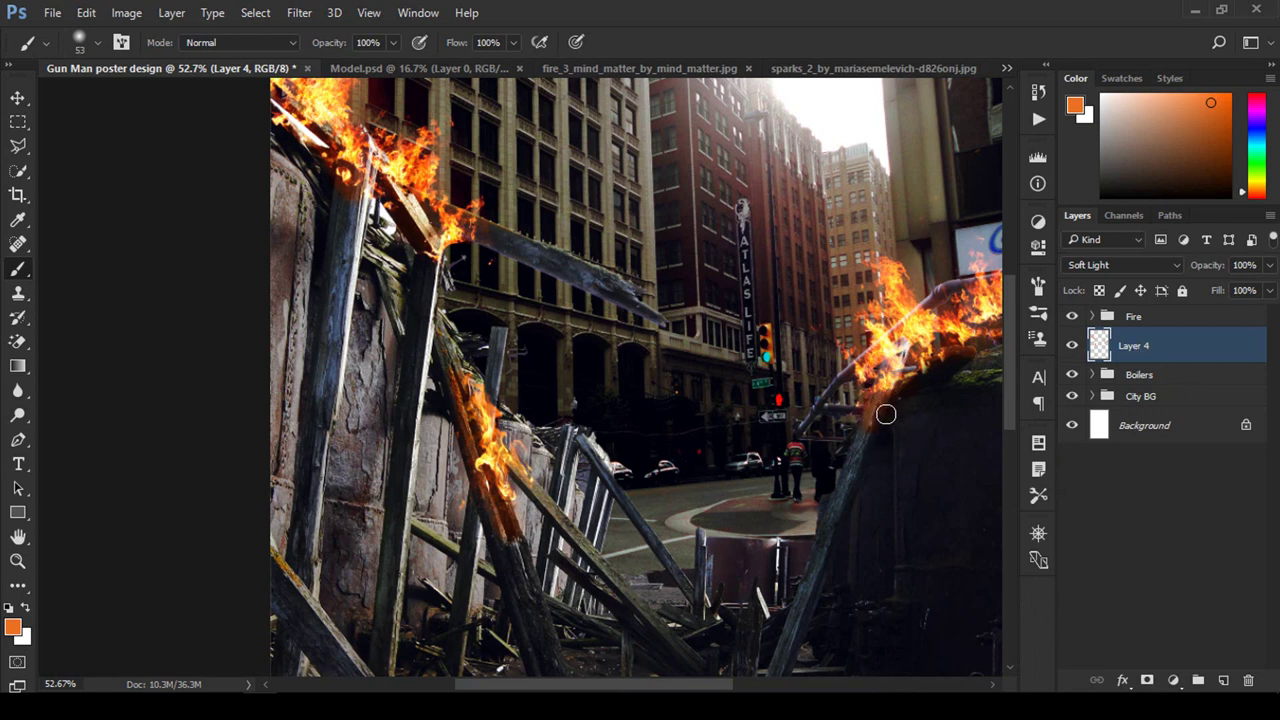
key("e")
right_click(19, 344)
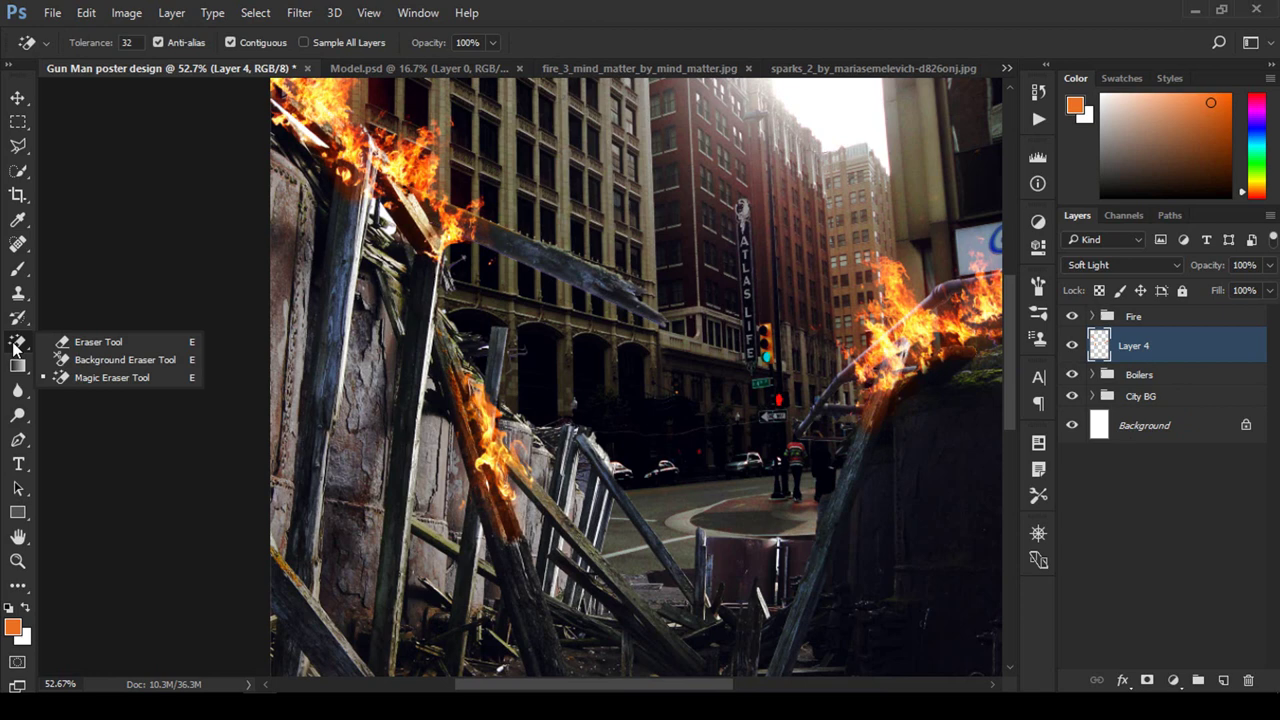
Step: Select the standard Eraser and set its hardness to 0%
left_click(86, 344)
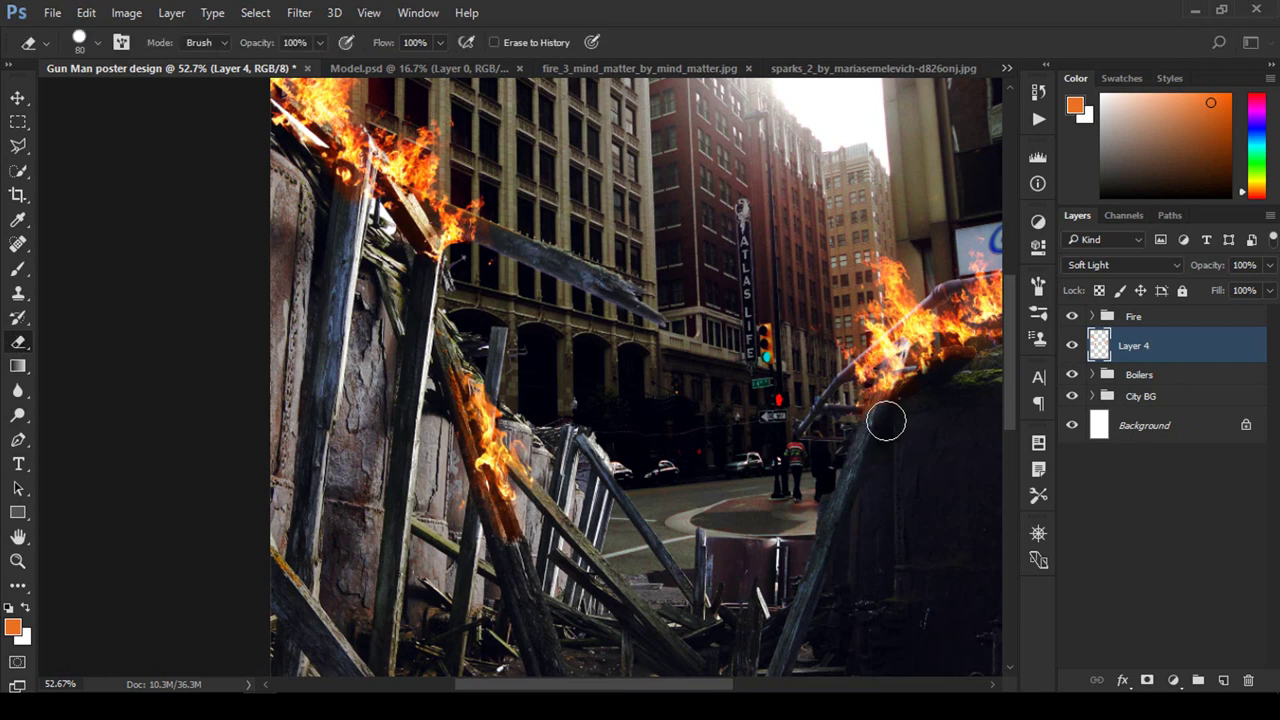
right_click(950, 407)
left_click(1070, 481)
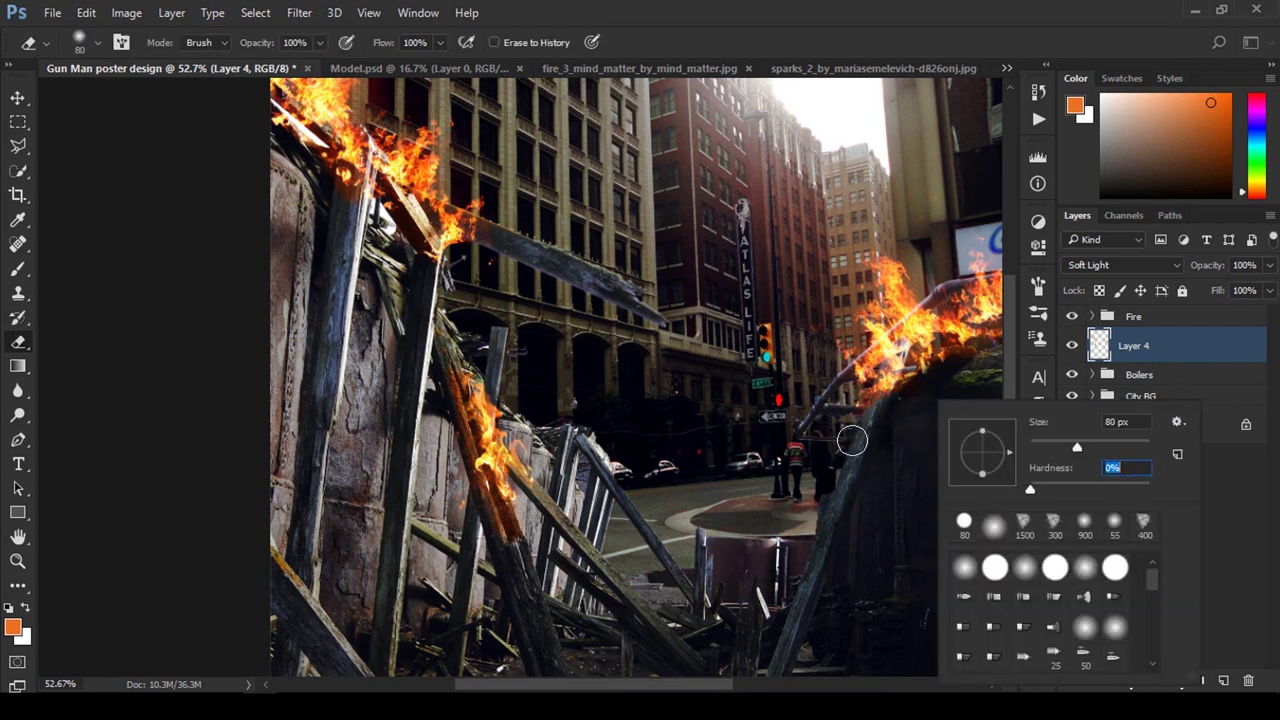
key("Return")
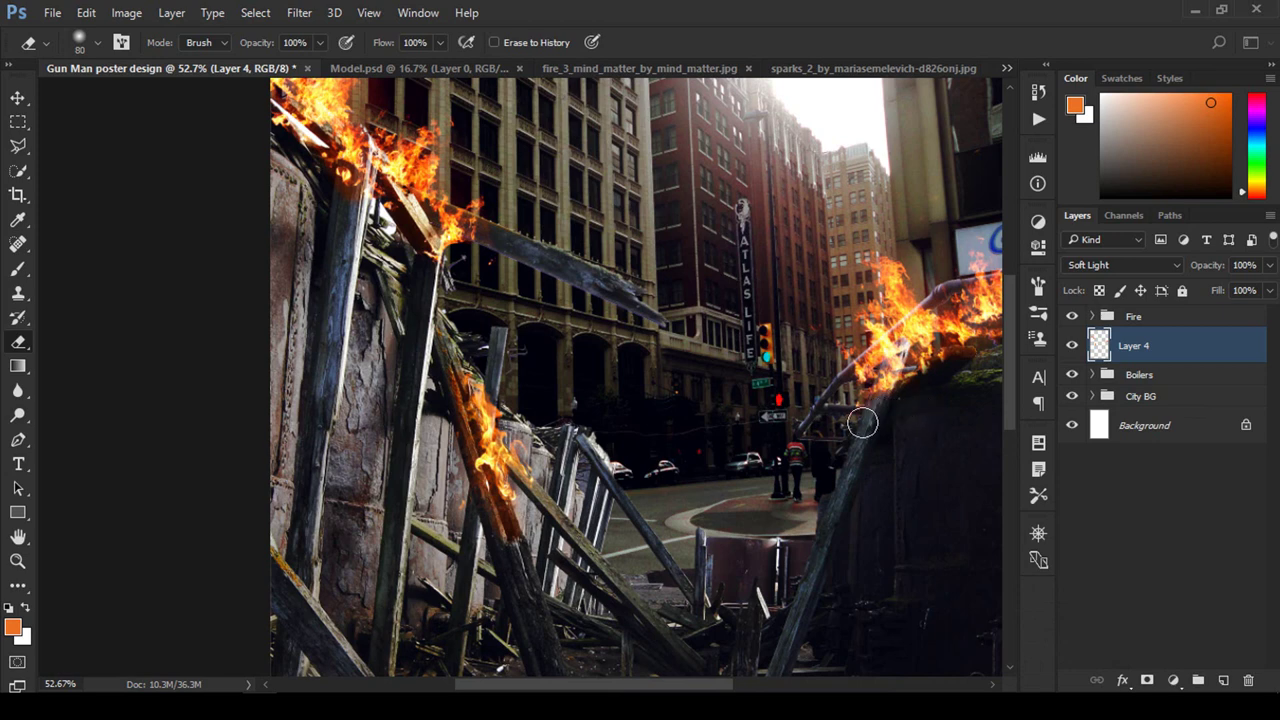
Step: Paint orange along the grey wooden beam, then soft-erase the excess tint
left_click(16, 272)
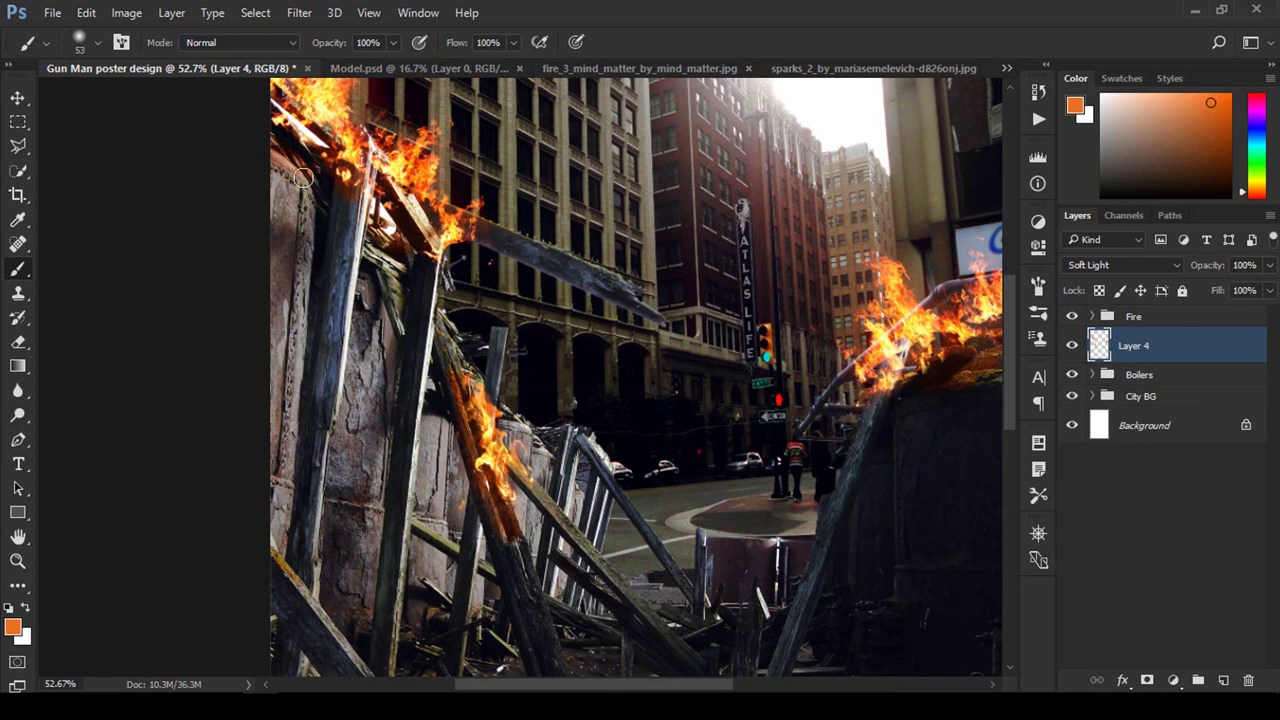
mouse_move(443, 232)
left_mouse_down()
mouse_move(511, 239)
mouse_move(612, 277)
left_mouse_up()
key("e")
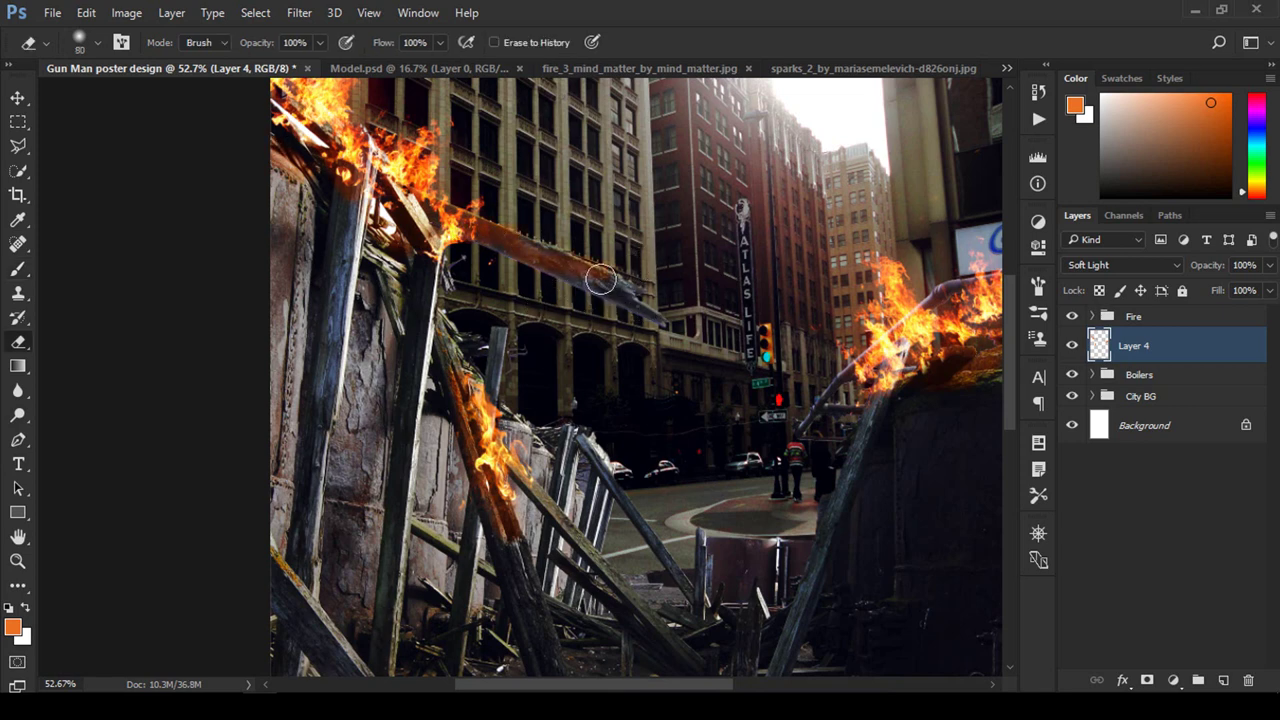
left_click_drag(644, 265, 531, 263)
mouse_move(534, 219)
left_mouse_down()
mouse_move(494, 213)
mouse_move(577, 251)
left_mouse_up()
Step: Zoom out to see the whole poster and add an empty Layer 5
key("z")
left_click_drag(748, 470, 680, 472)
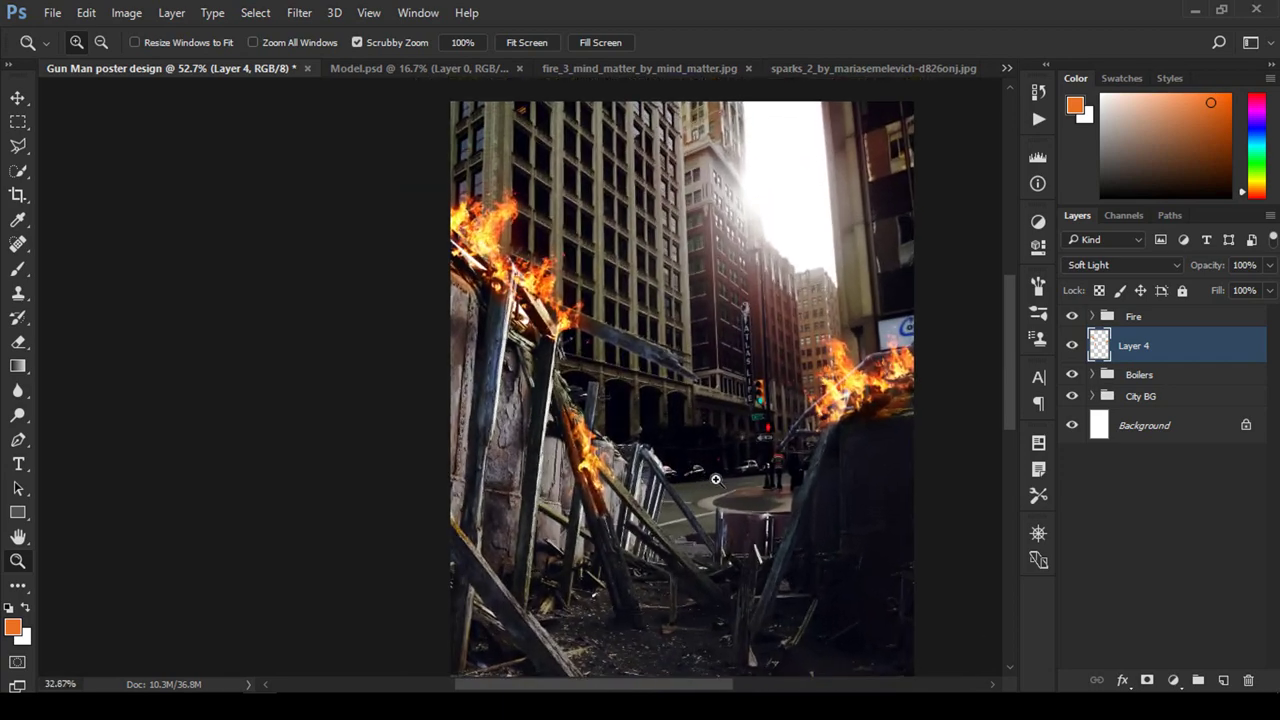
mouse_move(680, 472)
left_mouse_down()
mouse_move(737, 483)
mouse_move(688, 471)
mouse_move(706, 472)
left_mouse_up()
key("e")
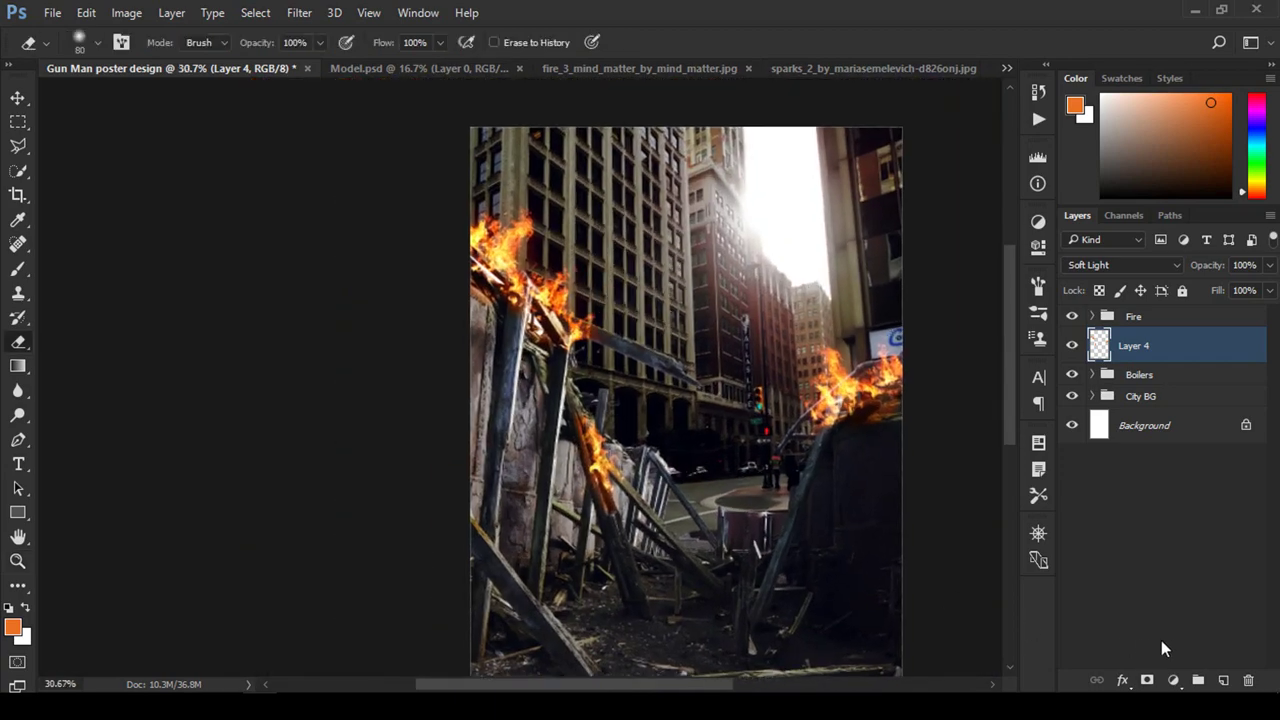
left_click(1225, 680)
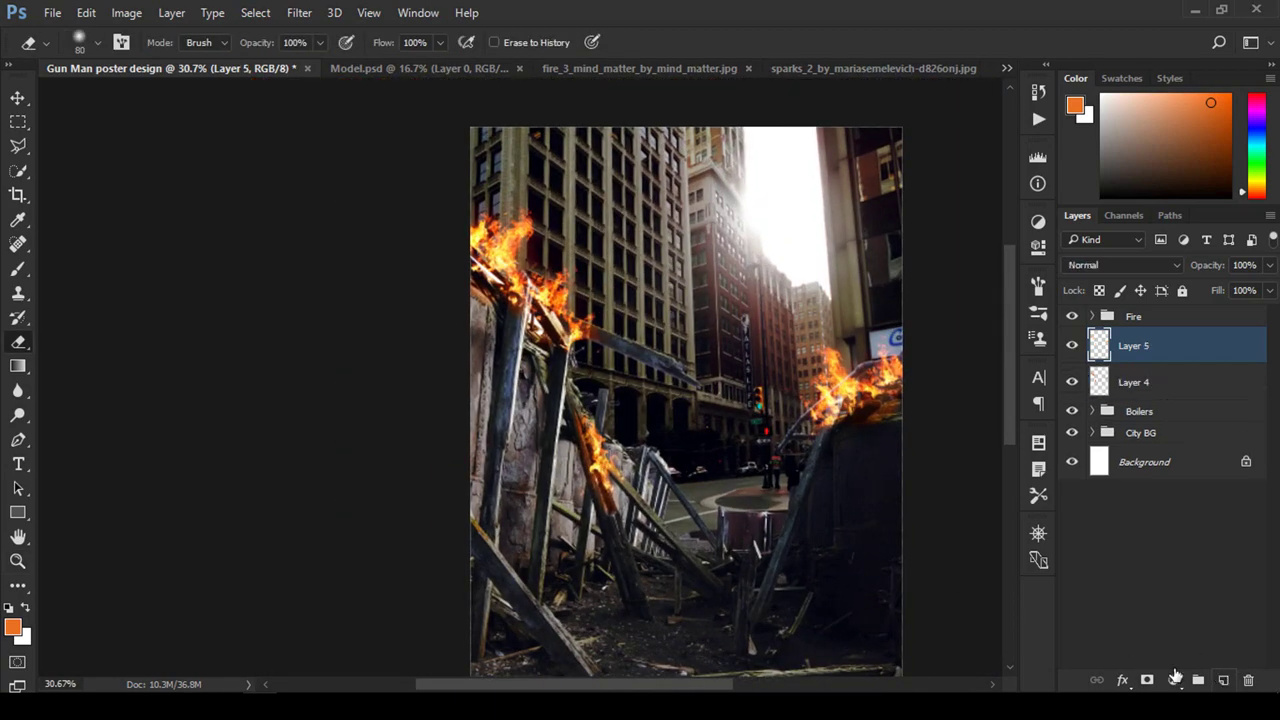
left_click(18, 268)
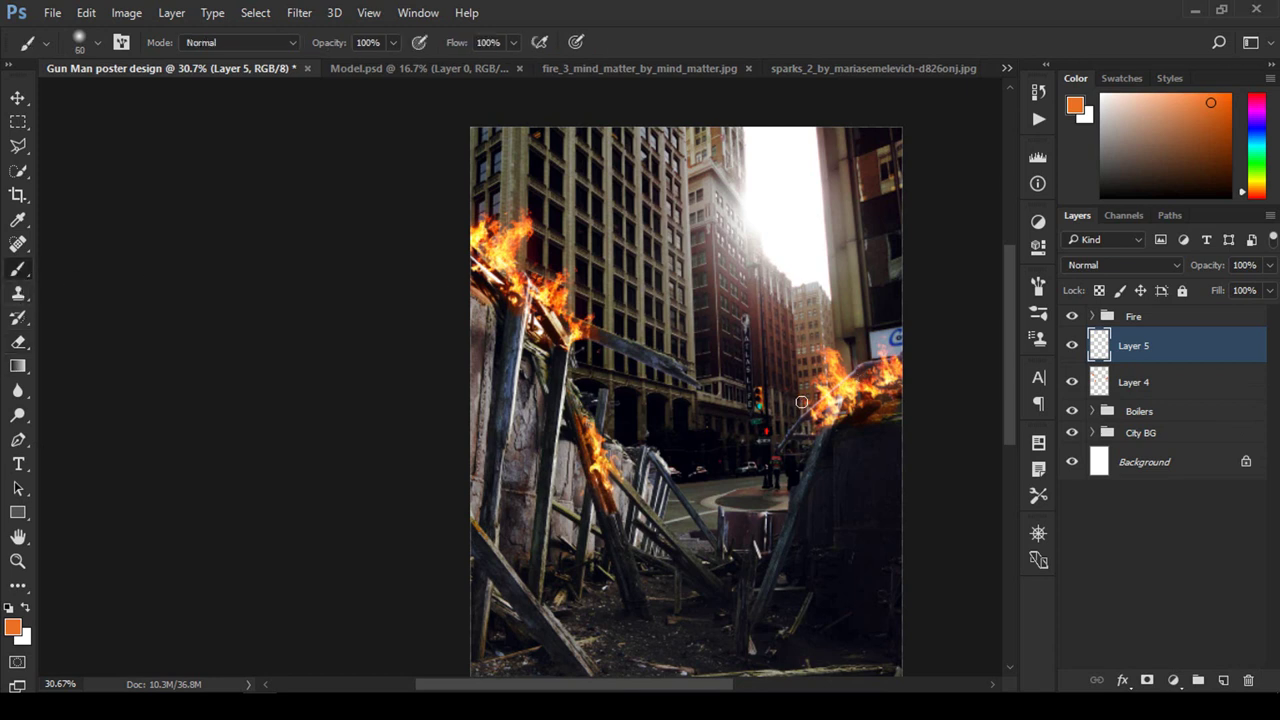
Step: Set Layer 5 to Soft Light and paint 500 px orange glow over both fires and debris
key("bracketright")
key("bracketright")
key("bracketright")
key("bracketright")
key("bracketright")
key("bracketright")
key("bracketright")
key("bracketright")
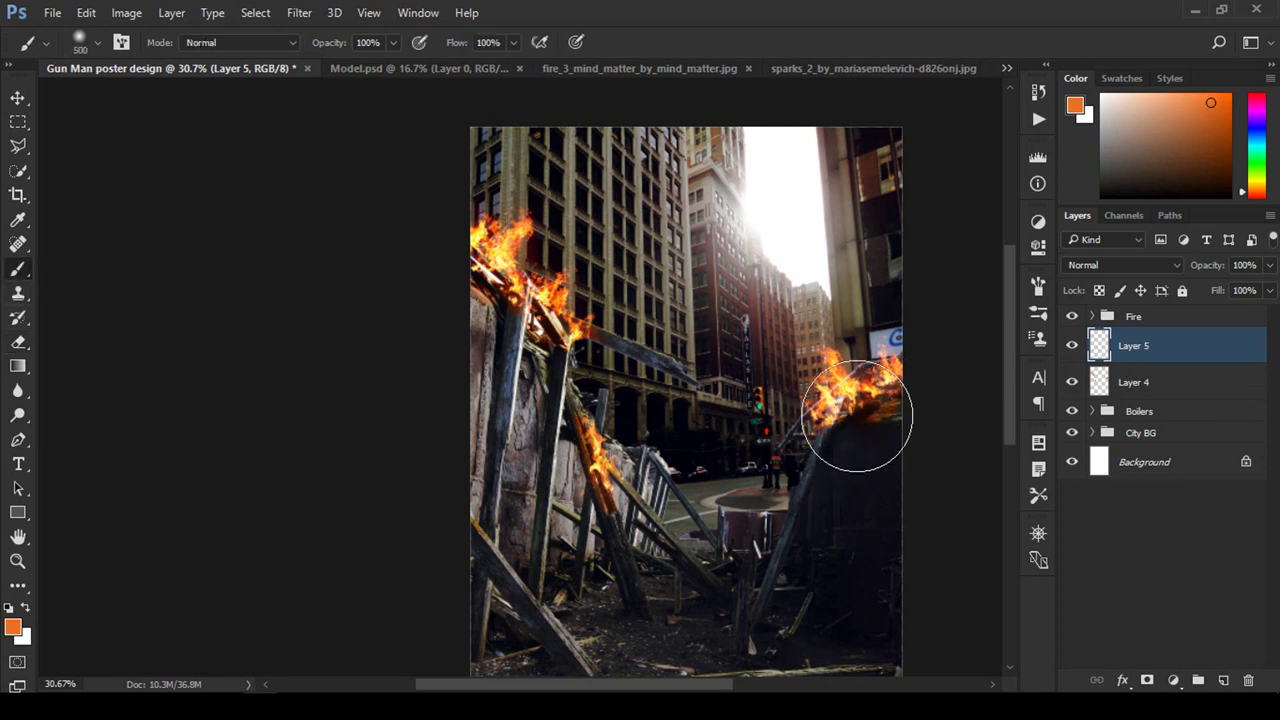
left_click(857, 415)
key("ctrl+z")
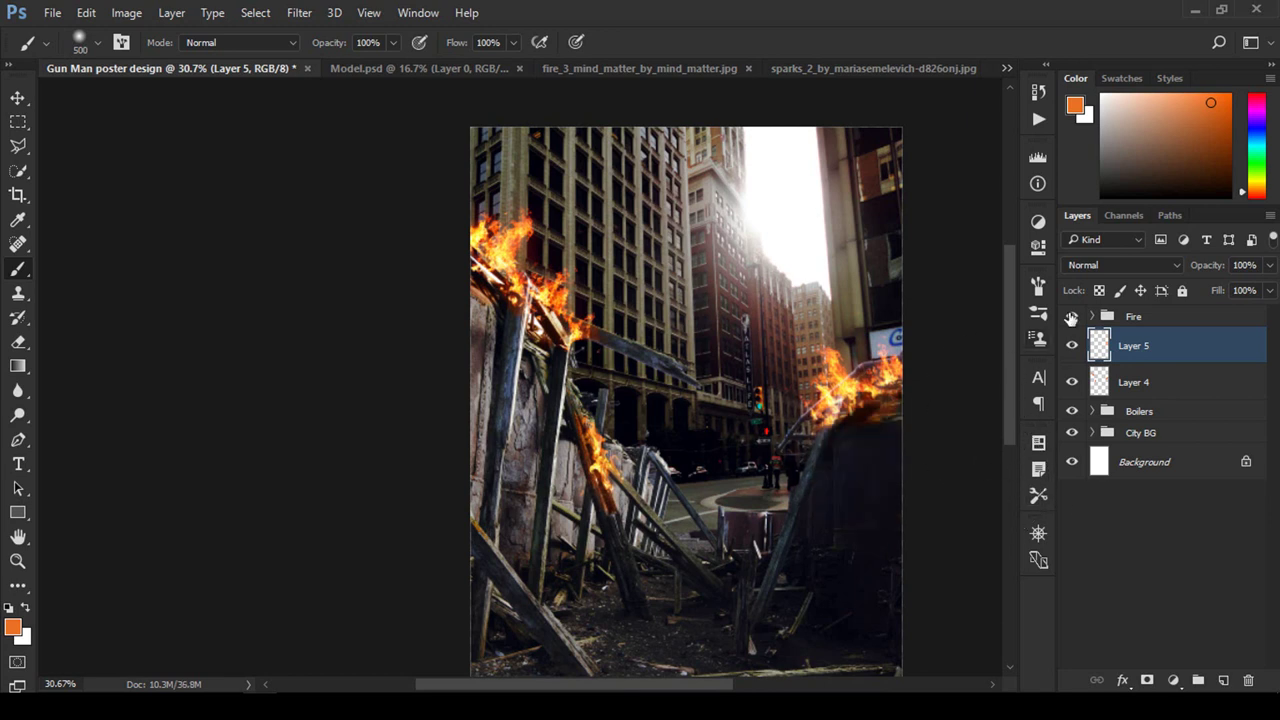
left_click(1095, 267)
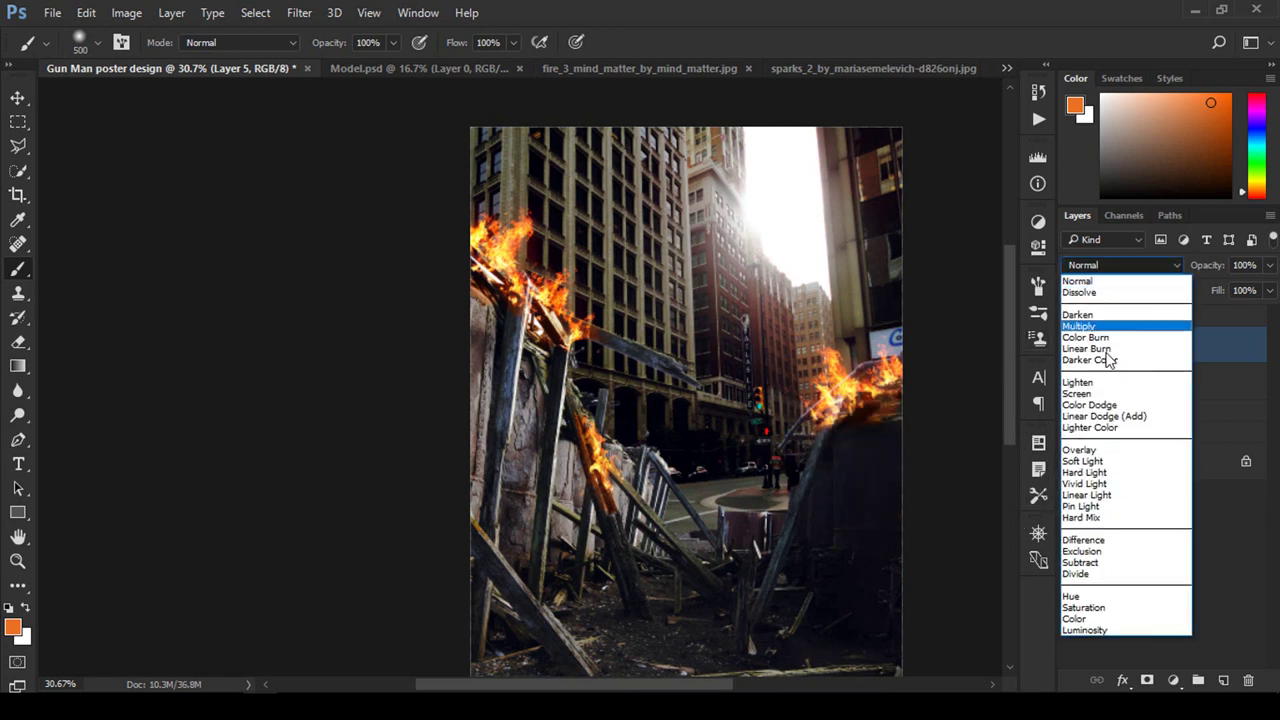
left_click(1100, 459)
left_click(864, 435)
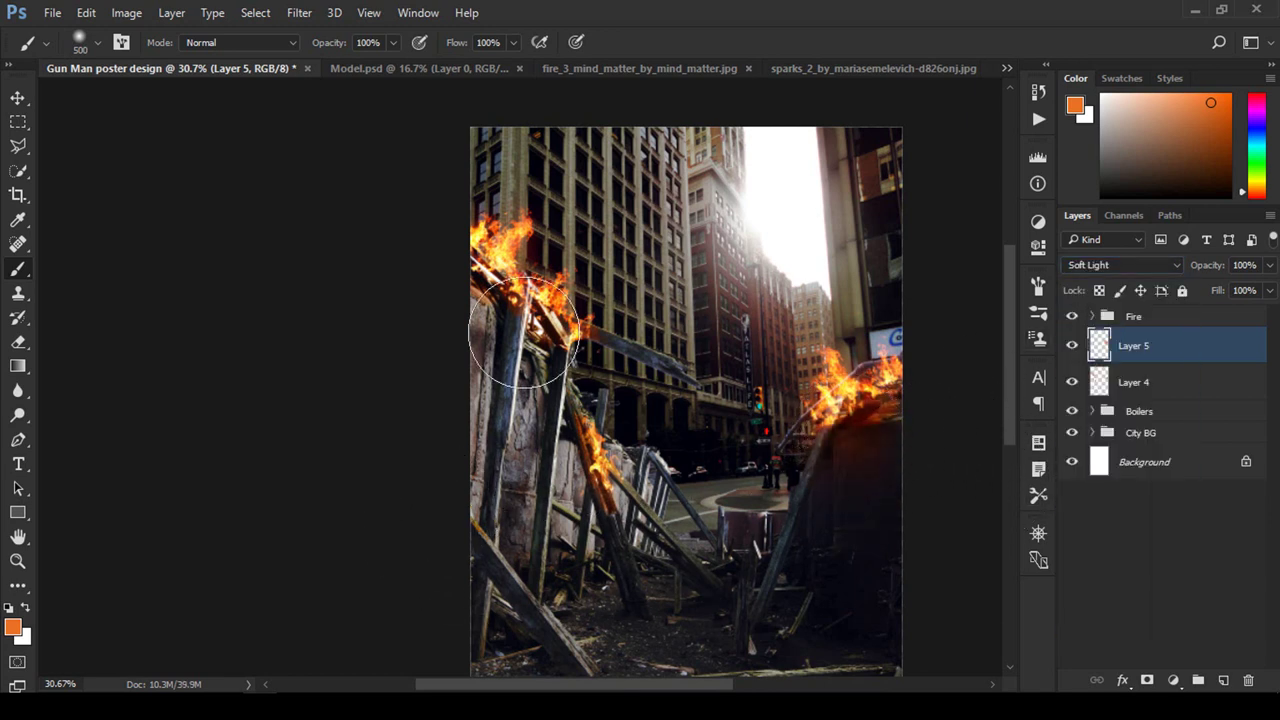
mouse_move(494, 325)
left_mouse_down()
mouse_move(500, 357)
mouse_move(523, 371)
left_mouse_up()
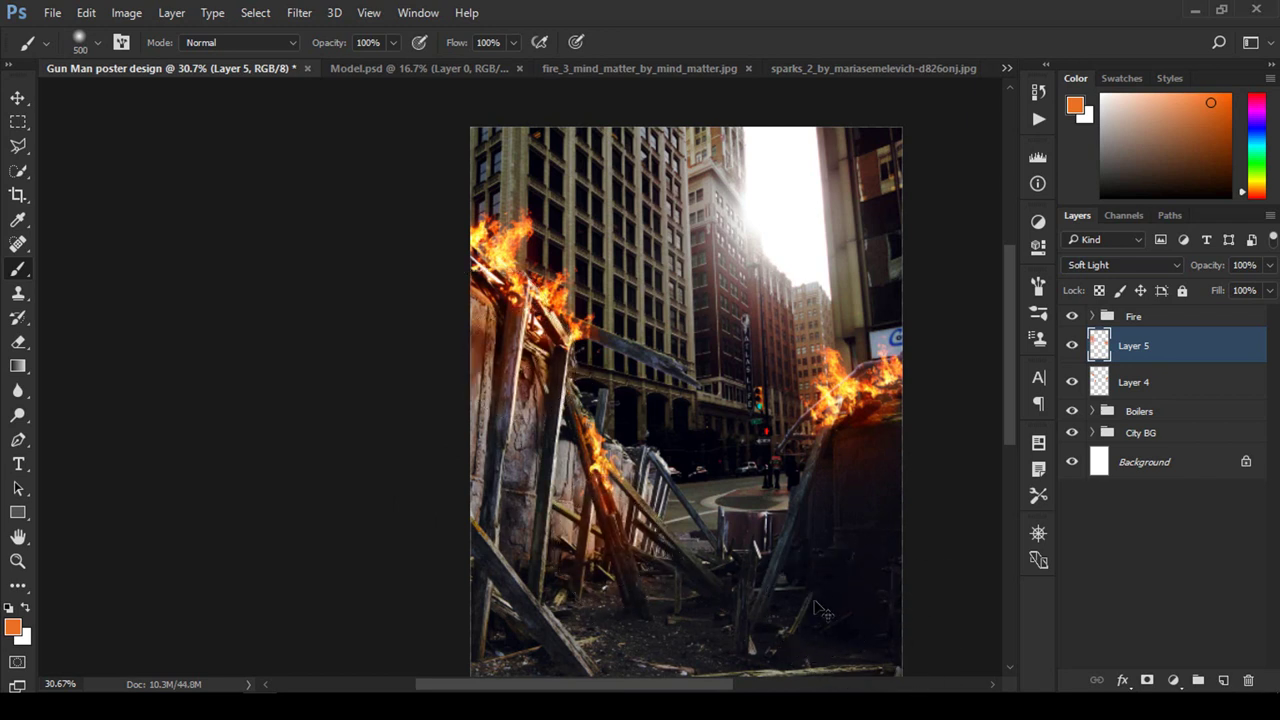
left_click(640, 551)
Step: Fit the whole poster on screen and add an empty Layer 6
key("z")
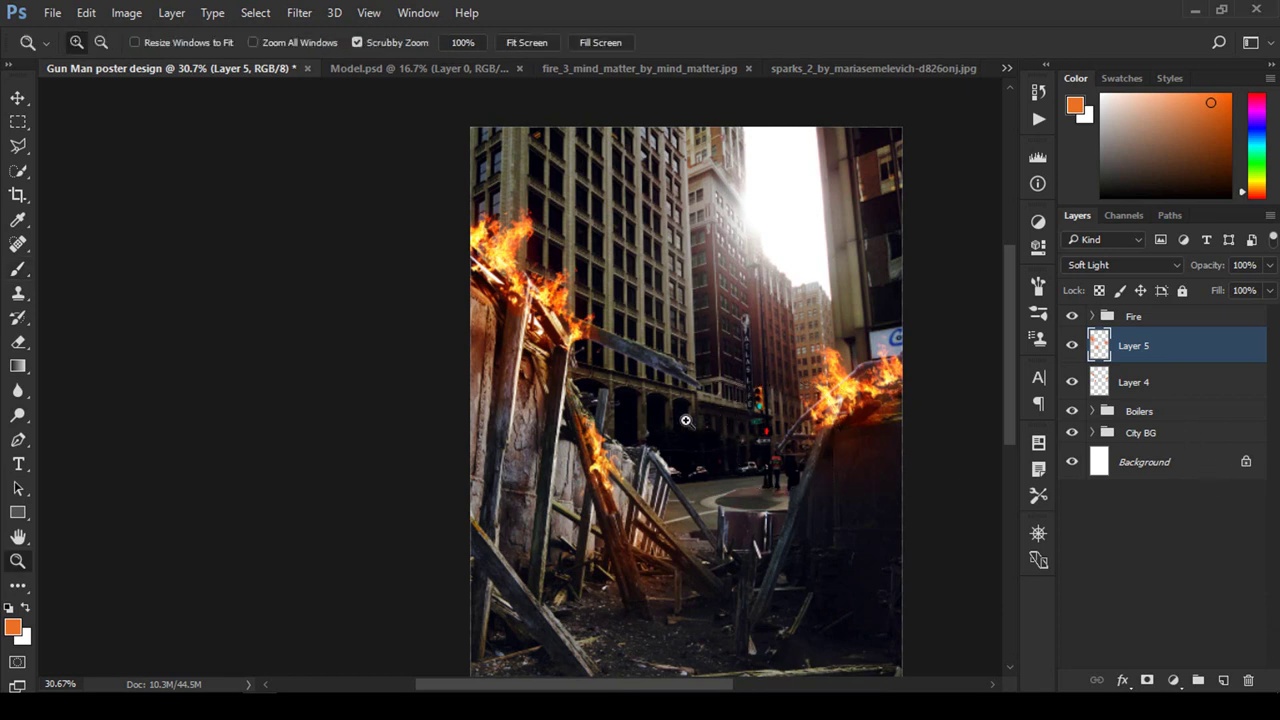
left_click(690, 423, "alt")
key("b")
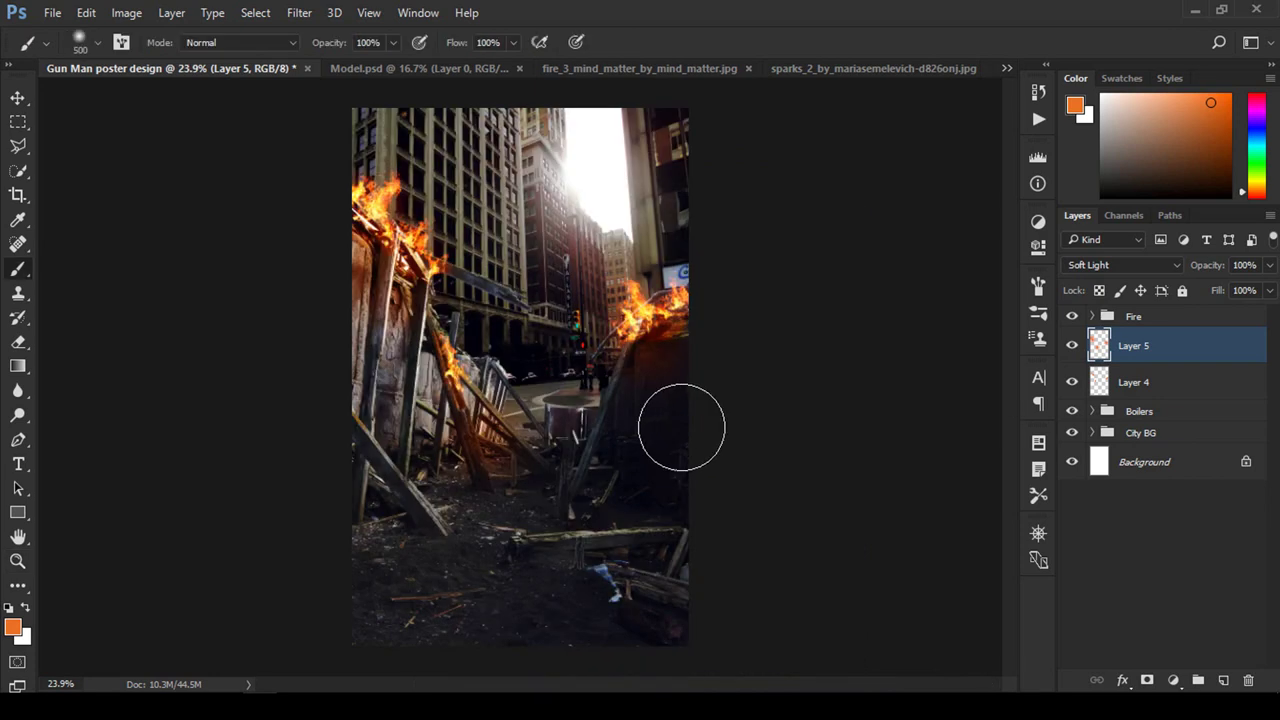
key("ctrl+0")
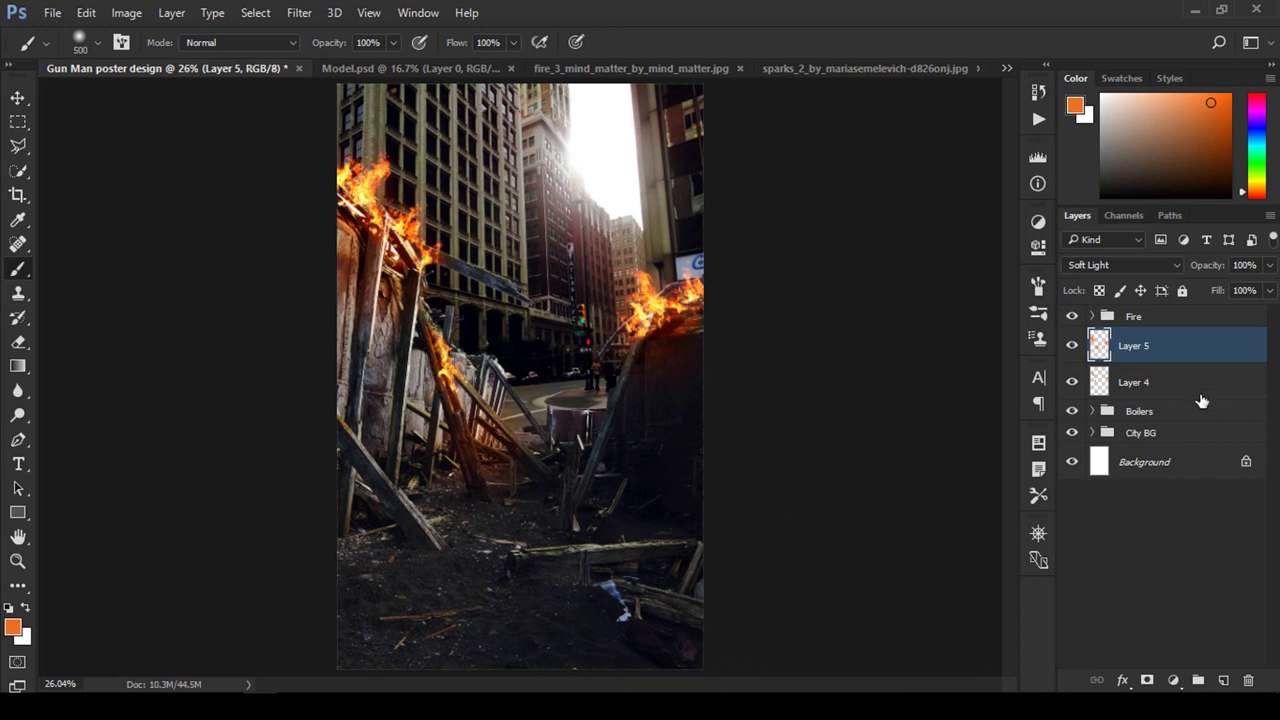
left_click(1223, 680)
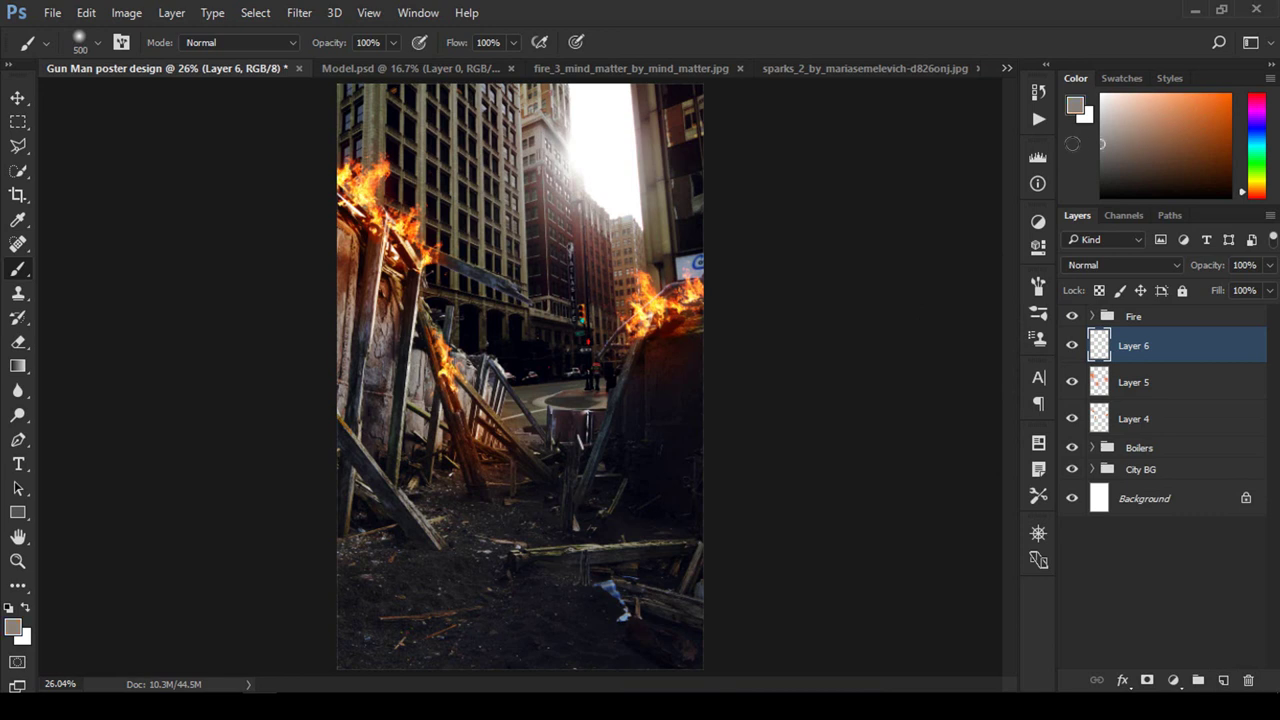
Step: Paint a light-grey sky haze, scale it to about 149%, then delete that layer
left_click(1103, 126)
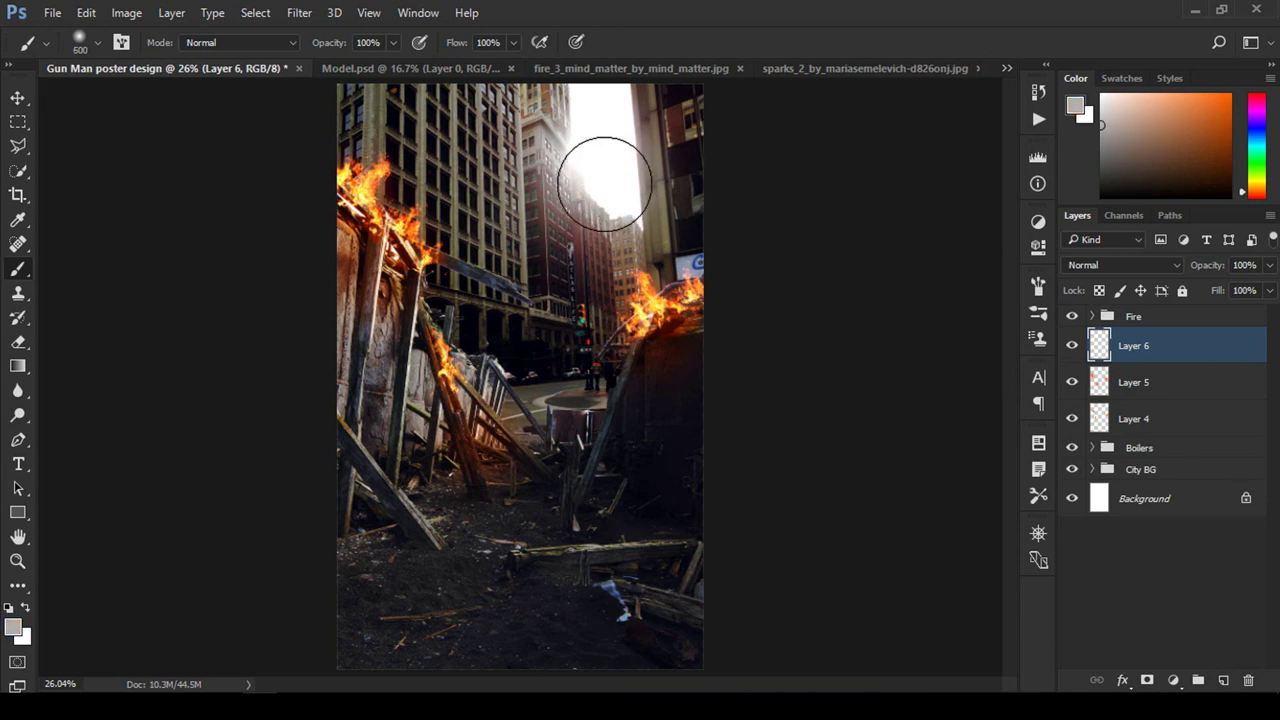
left_click_drag(604, 183, 600, 120)
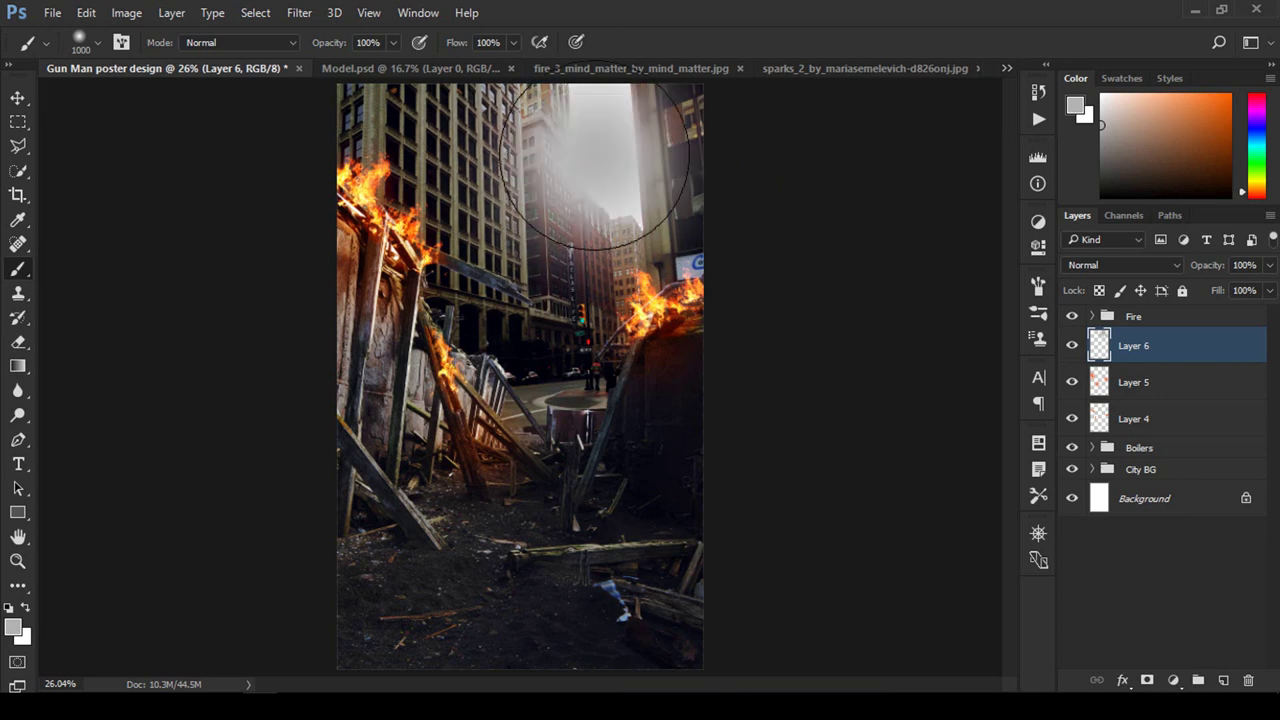
key("ctrl+t")
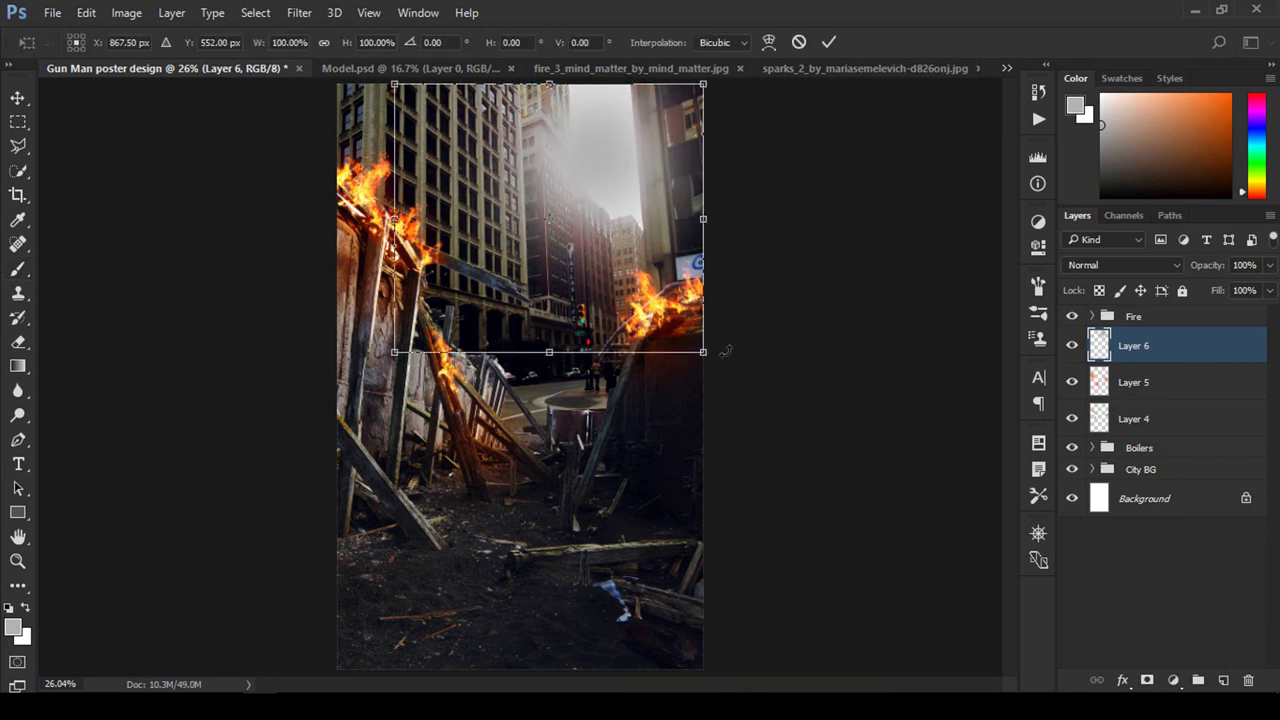
left_click_drag(703, 352, 780, 421)
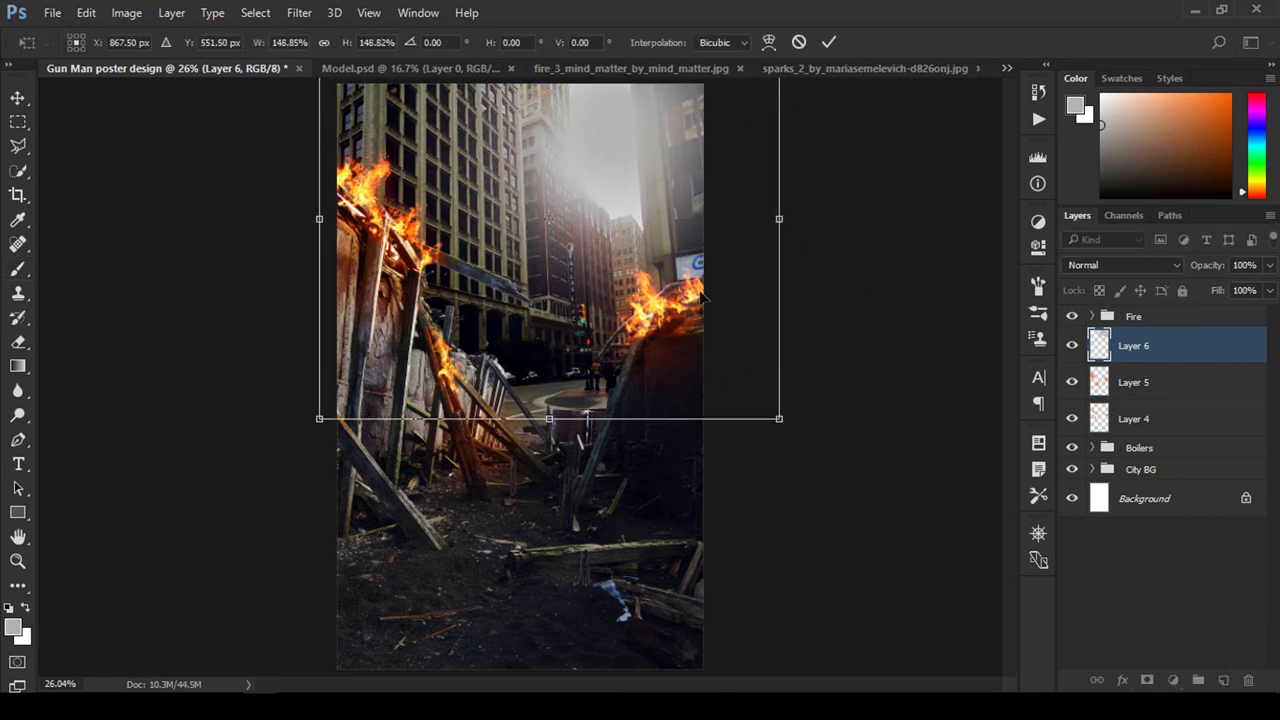
mouse_move(647, 242)
left_mouse_down()
mouse_move(633, 228)
mouse_move(651, 243)
left_mouse_up()
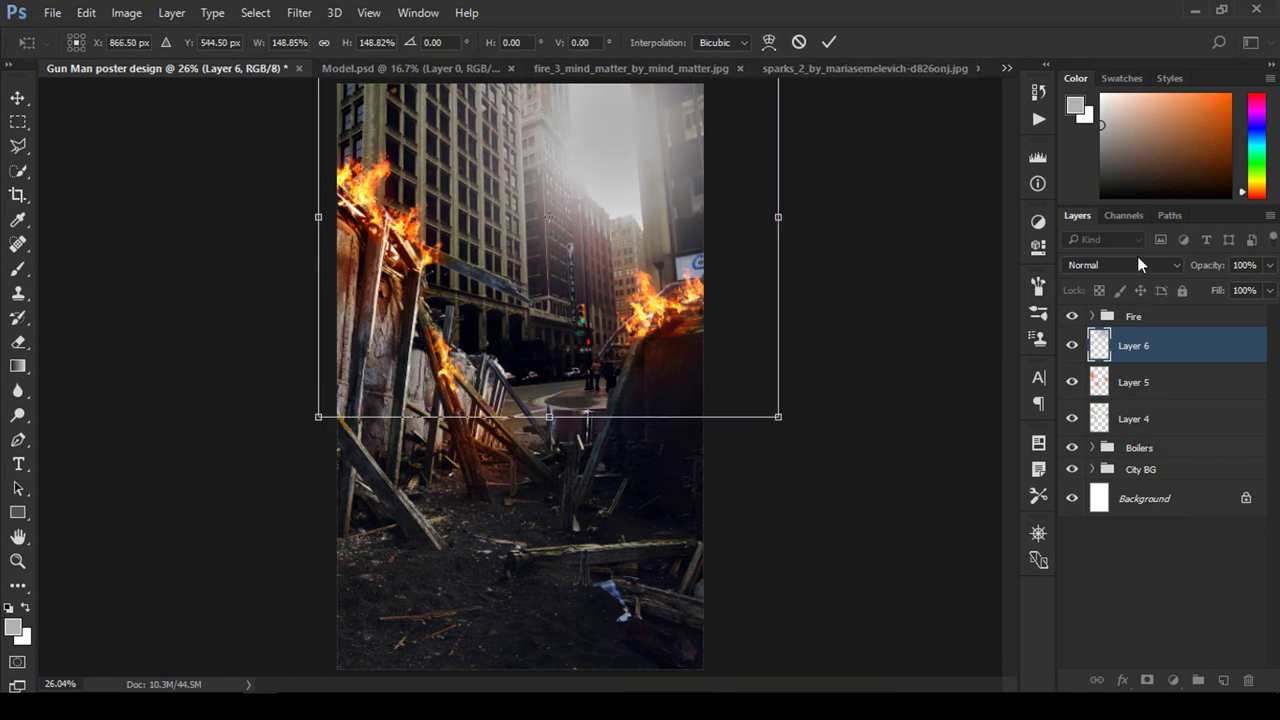
key("Return")
key("b")
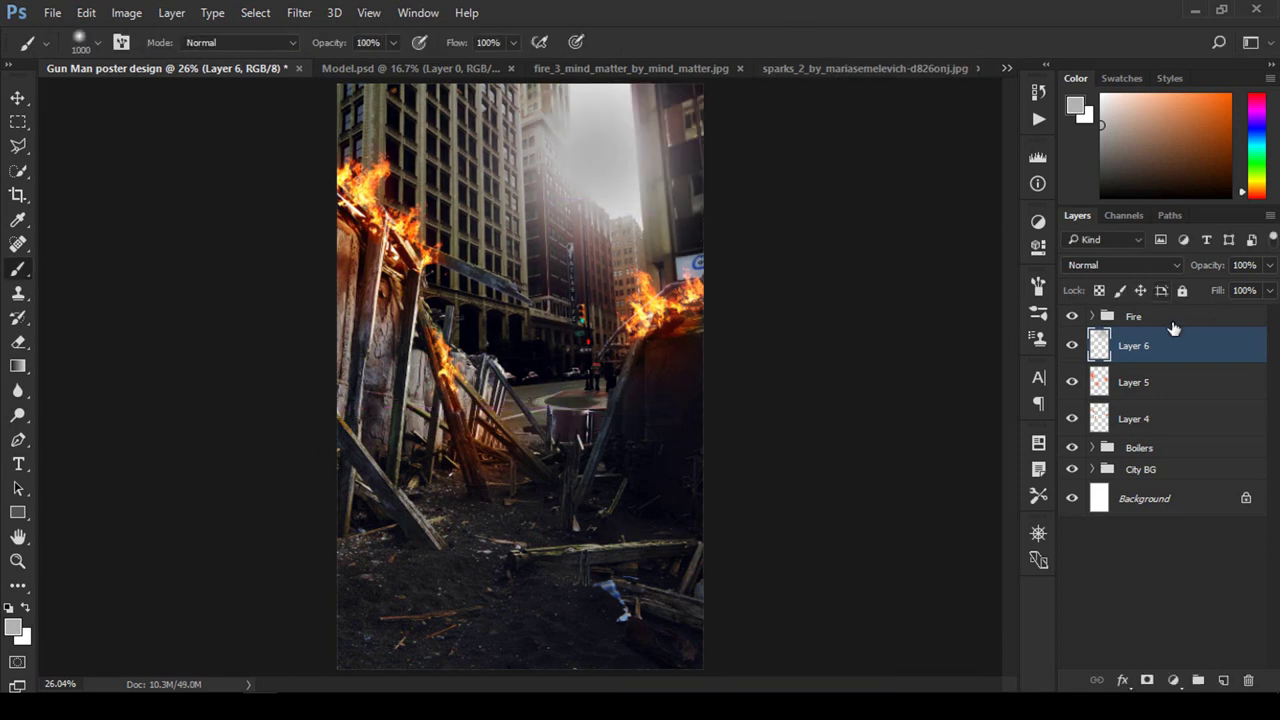
left_click_drag(1113, 345, 1247, 680)
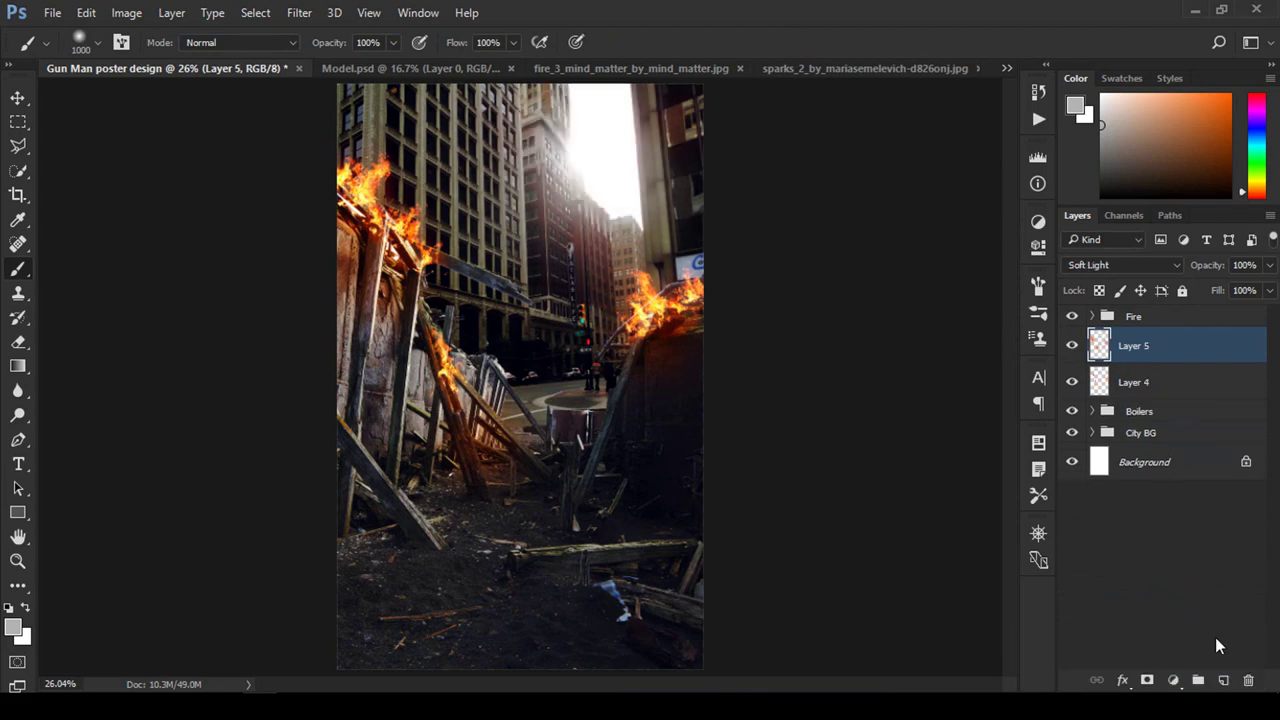
Step: On a fresh layer, set the foreground to 09aebf and paint soft cyan glow at the sky top
left_click(1225, 680)
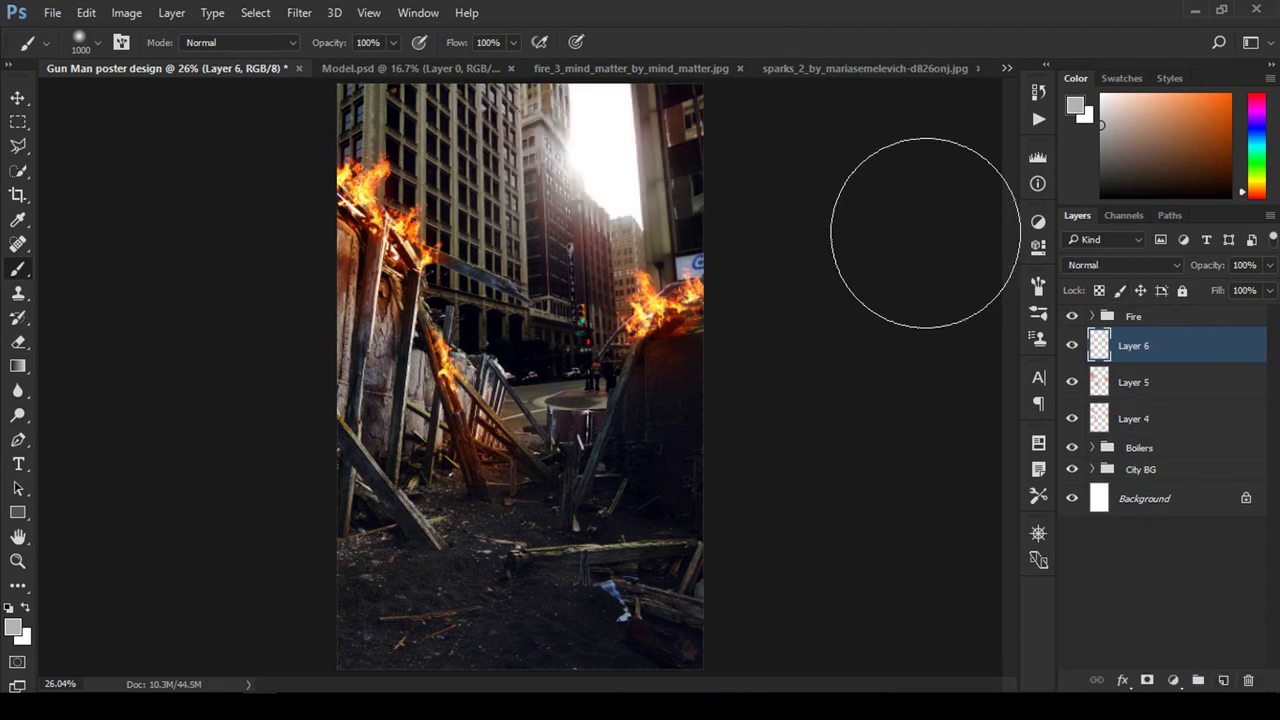
left_click(13, 627)
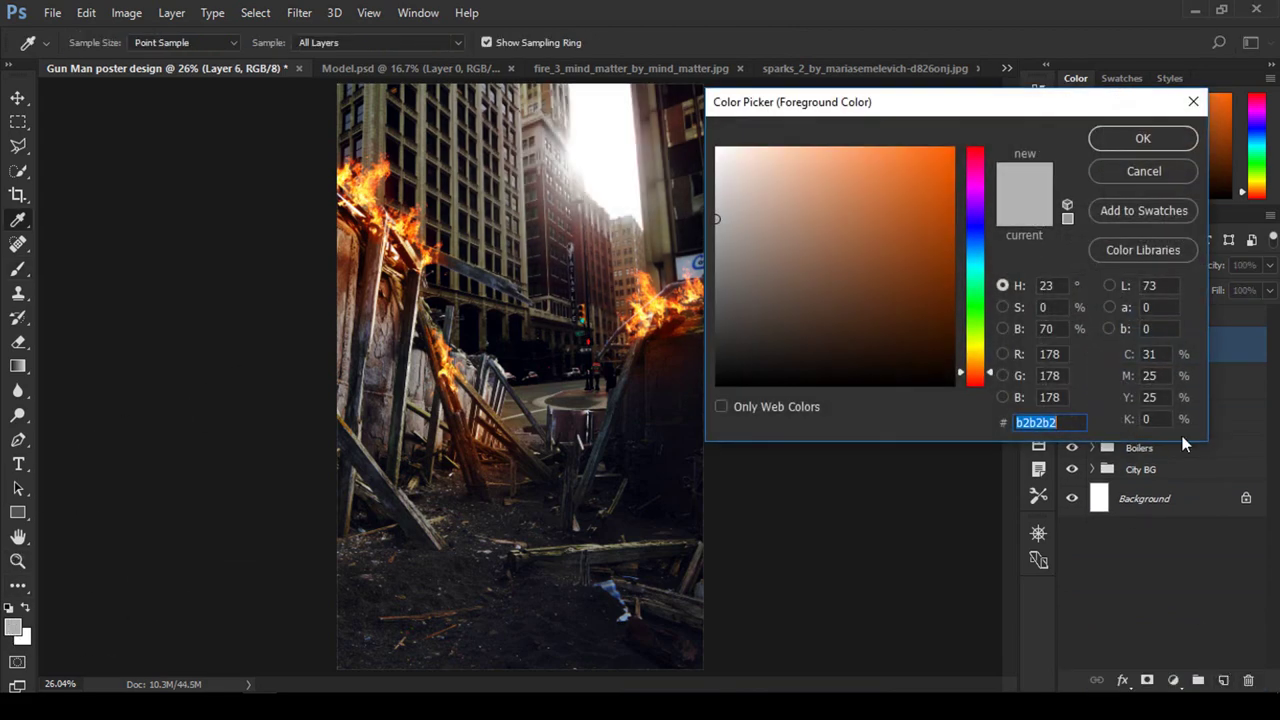
type("9ae")
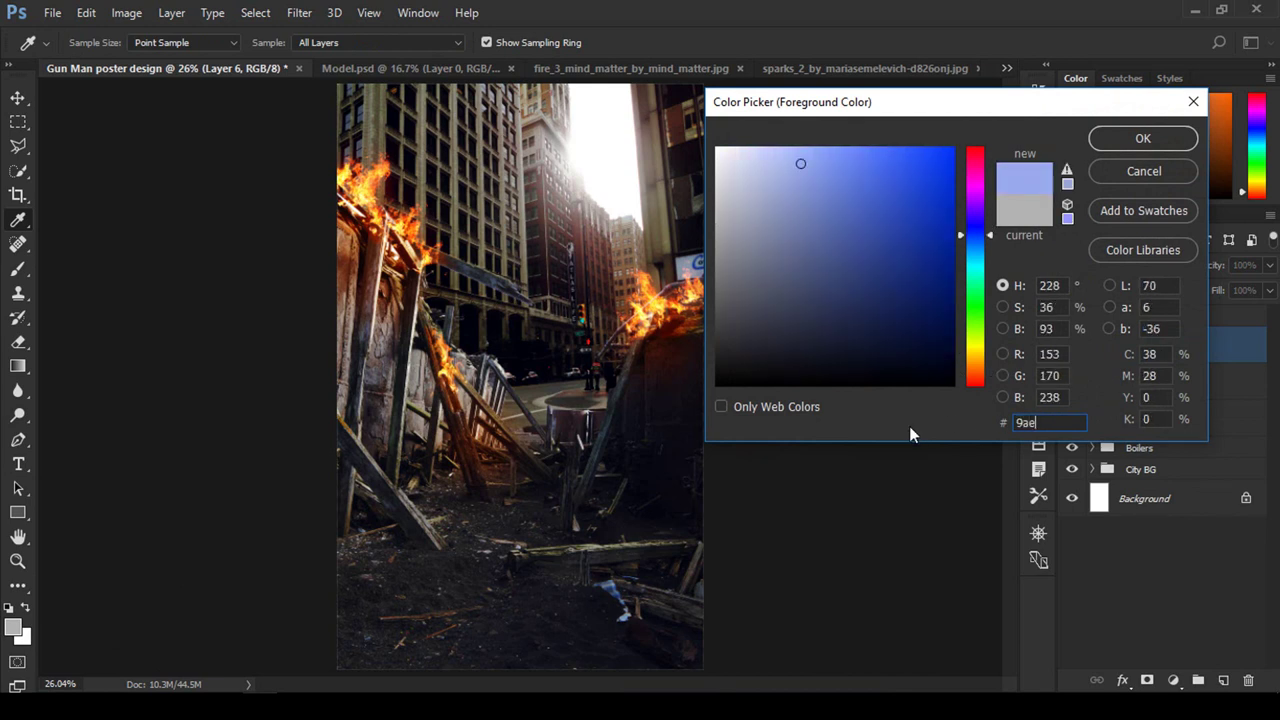
type("b")
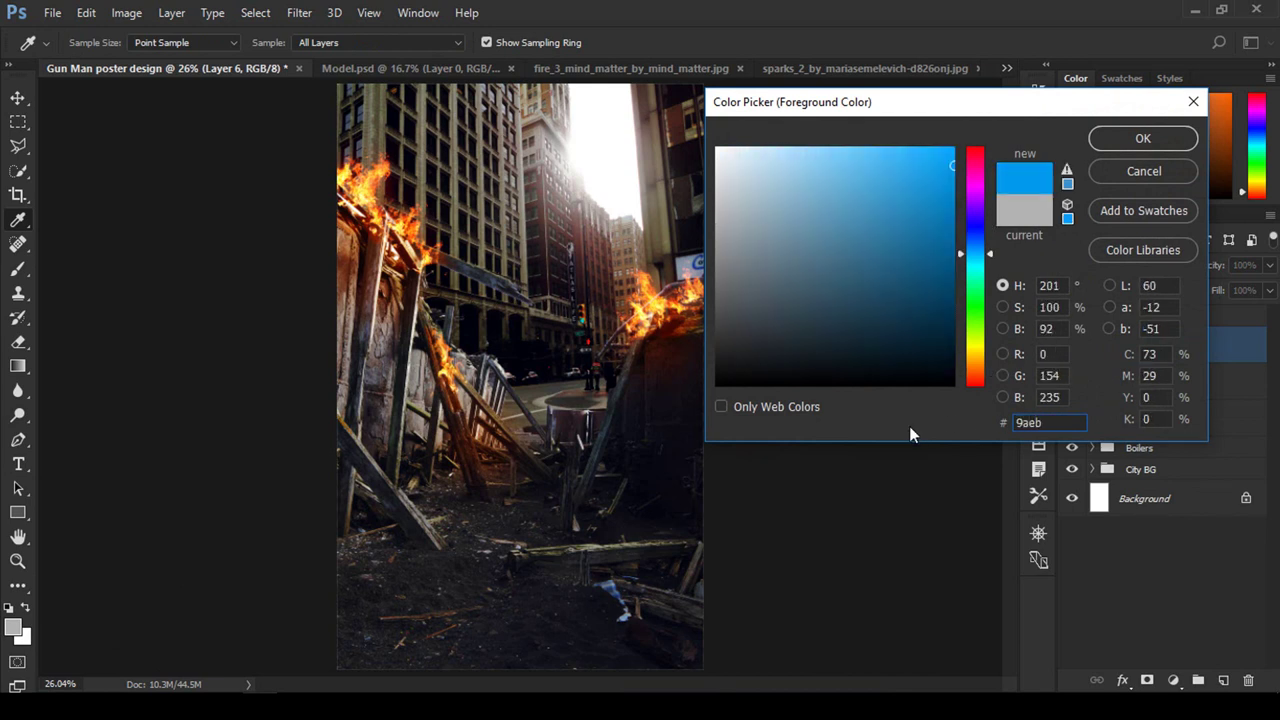
type("f")
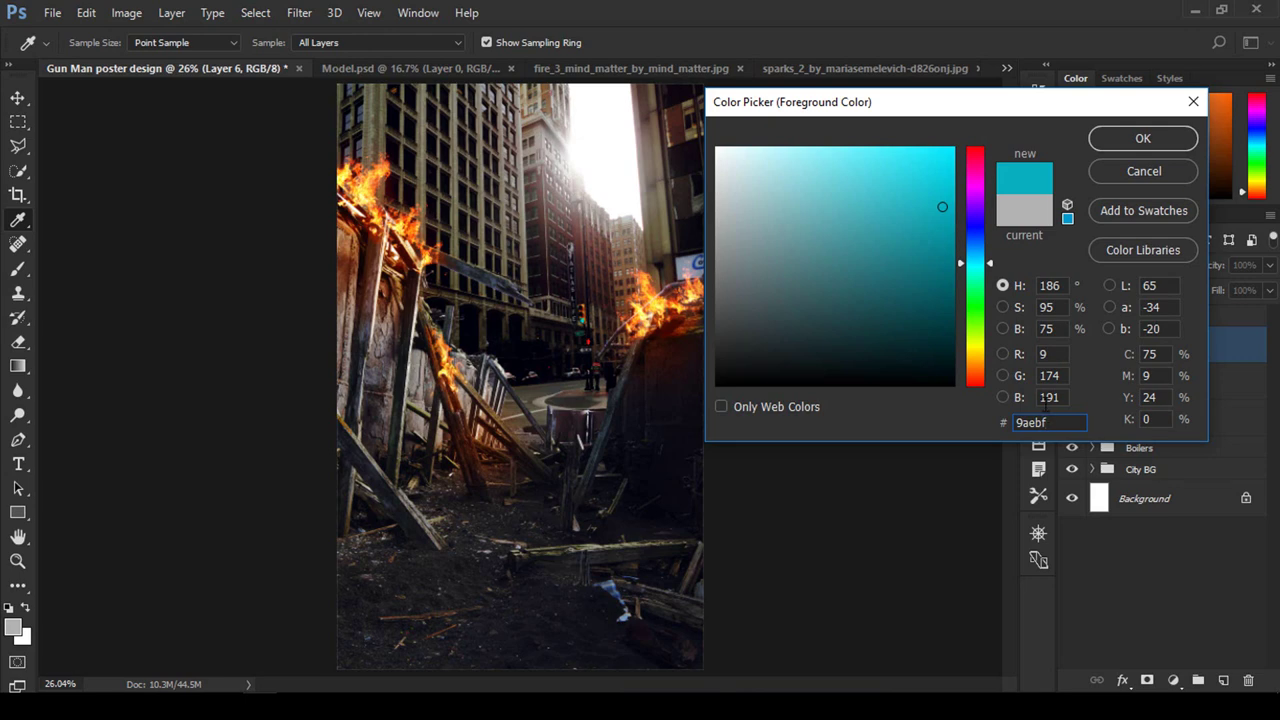
key("b")
left_click(1143, 137)
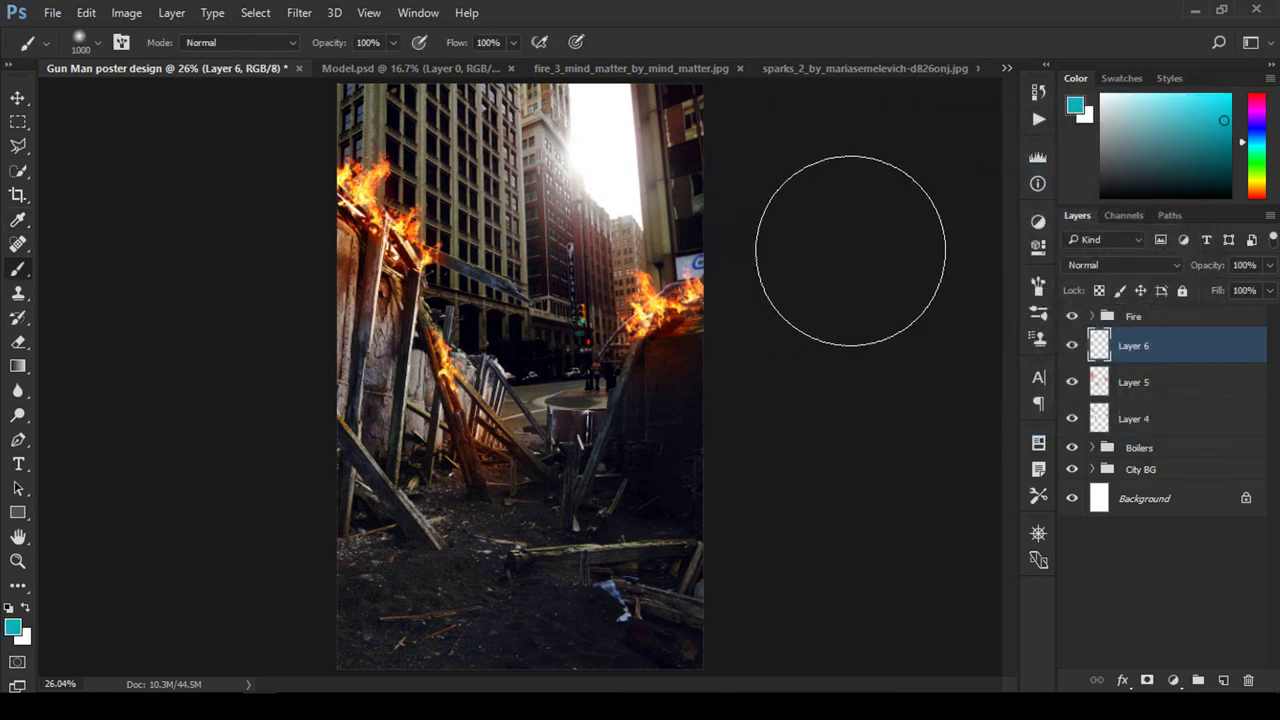
left_click(598, 160)
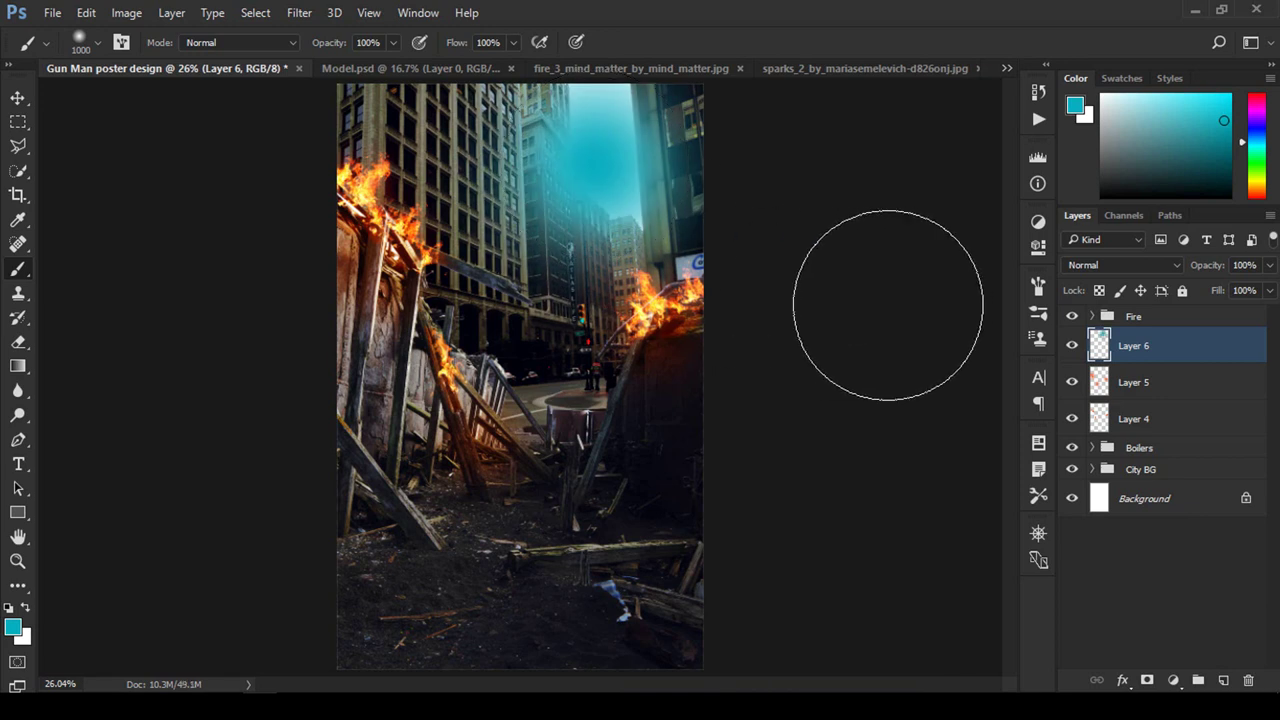
Step: Free-transform the cyan glow, enlarging it to about 155.7% and shifting it up-left
key("z")
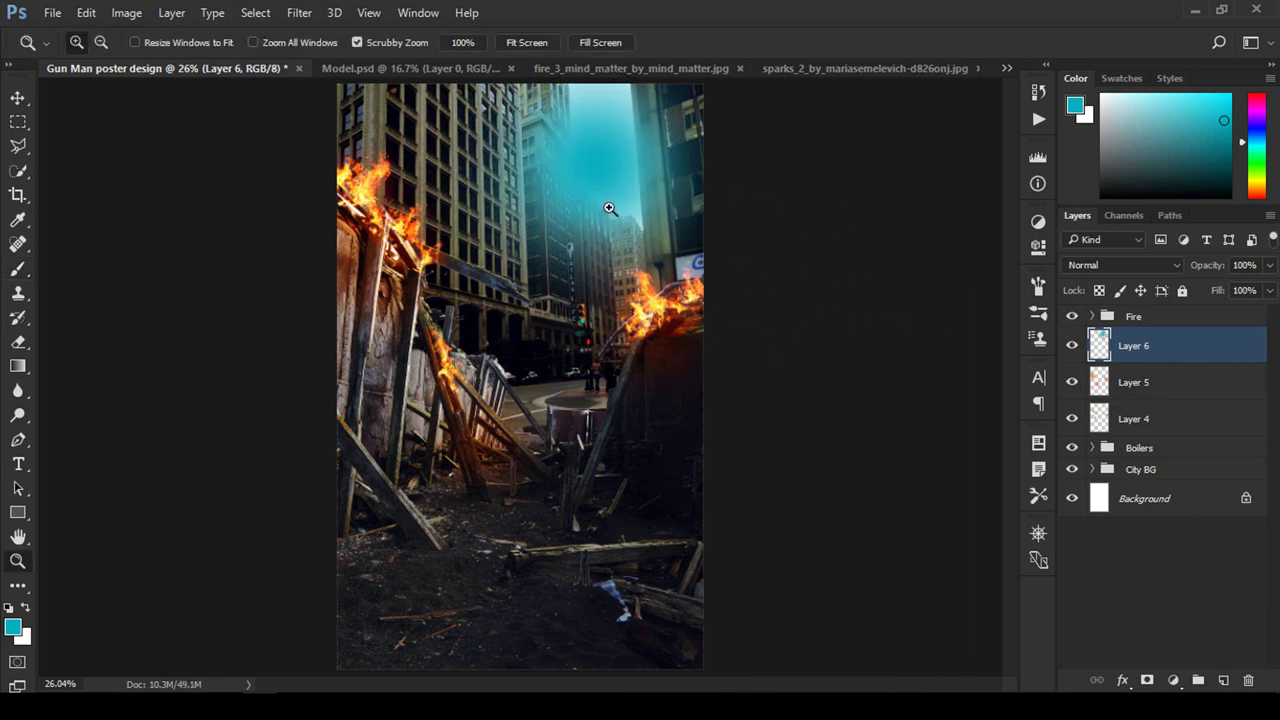
key("b")
key("ctrl+t")
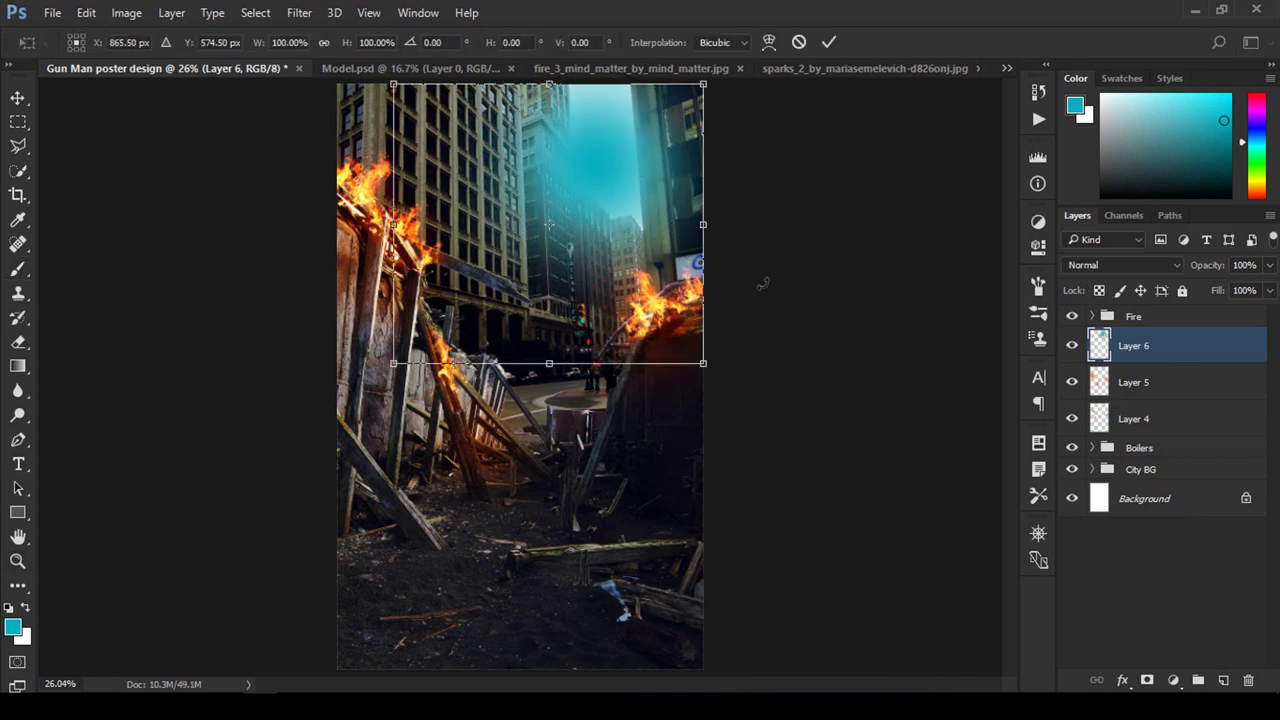
left_click_drag(713, 368, 766, 420)
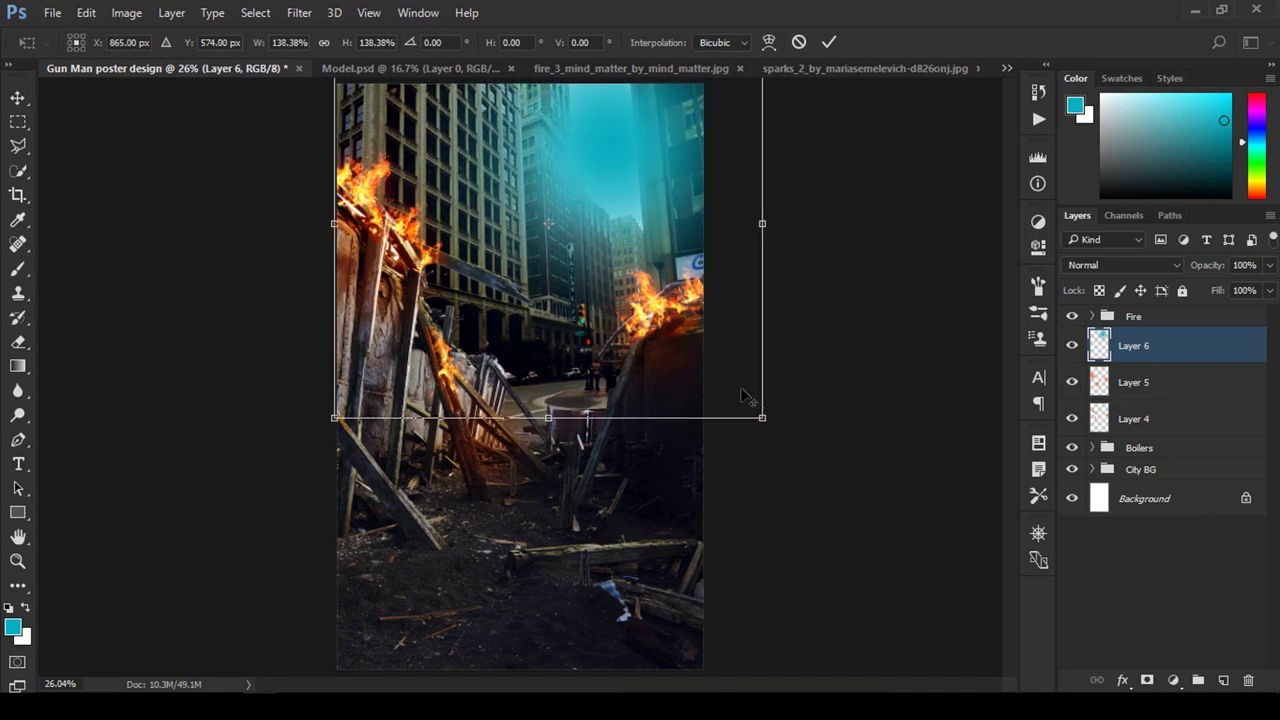
mouse_move(683, 320)
left_mouse_down()
mouse_move(675, 292)
mouse_move(676, 306)
left_mouse_up()
mouse_move(794, 424)
left_mouse_down()
mouse_move(815, 440)
mouse_move(800, 428)
left_mouse_up()
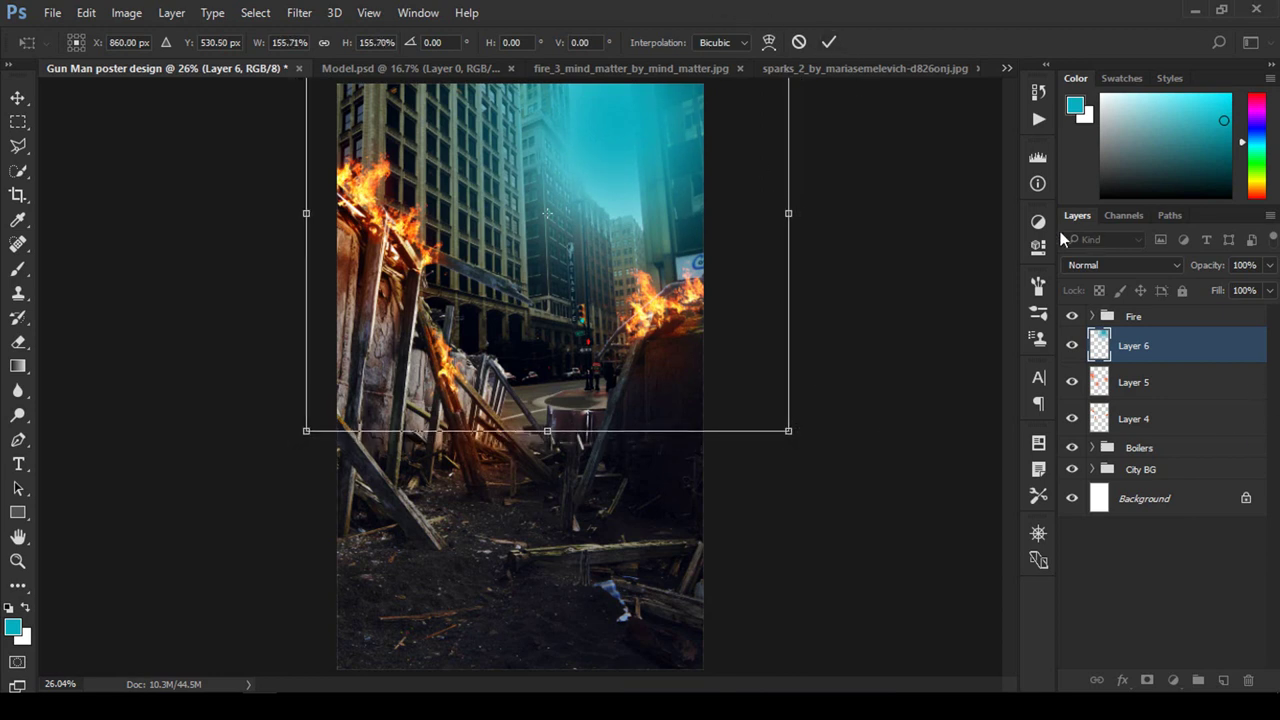
left_click(829, 43)
Step: Give Layer 6 a blue-grey Color Overlay effect at reduced opacity via Blending Options
right_click(1172, 346)
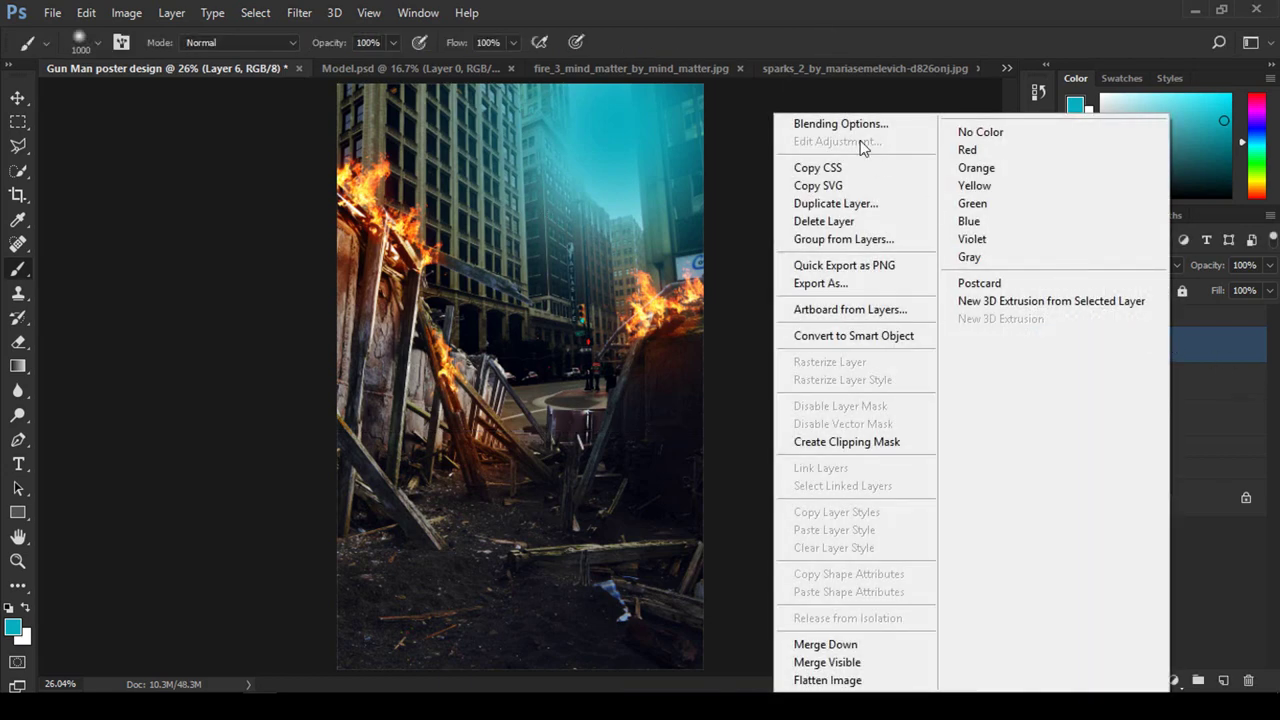
left_click(847, 125)
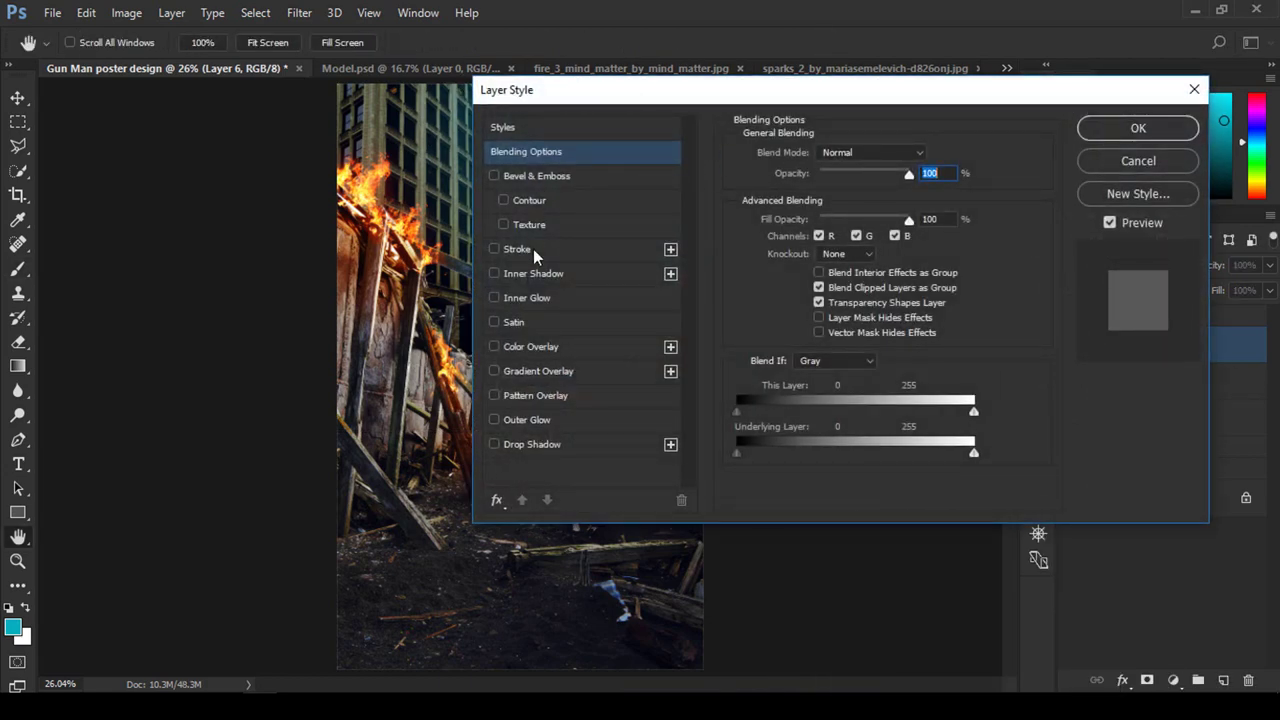
left_click(640, 350)
left_click(920, 160)
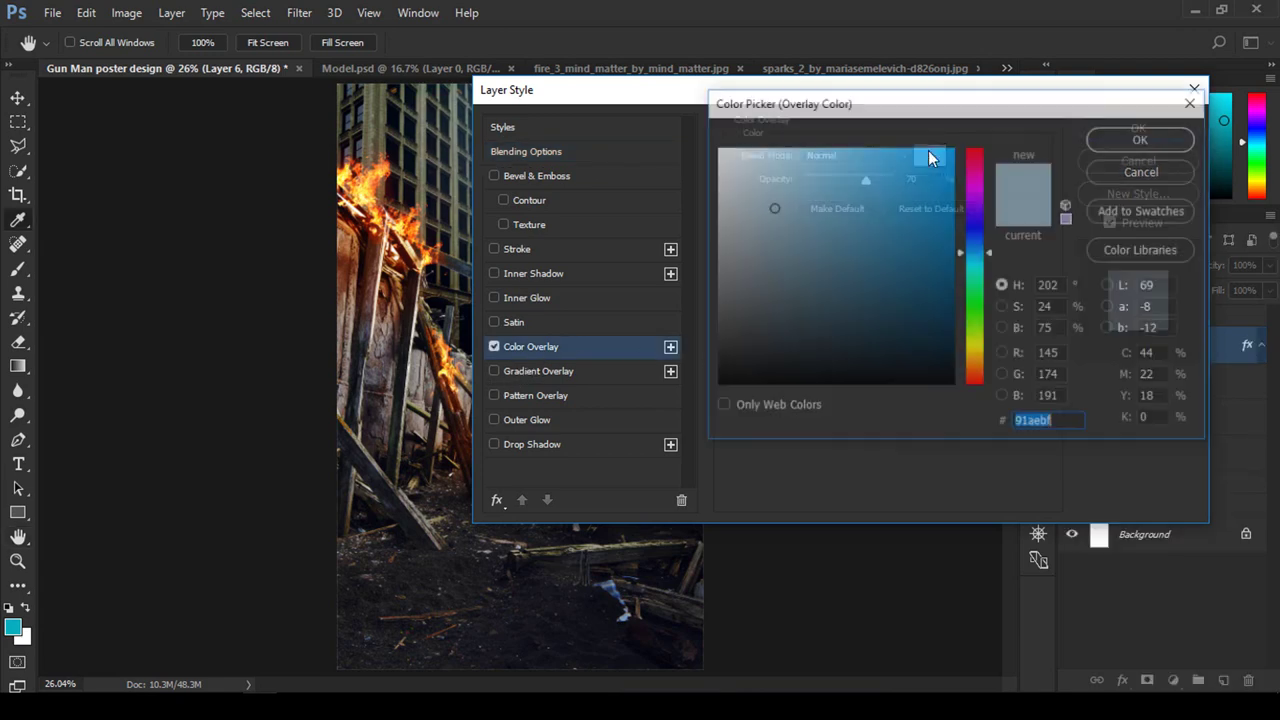
left_click(1118, 142)
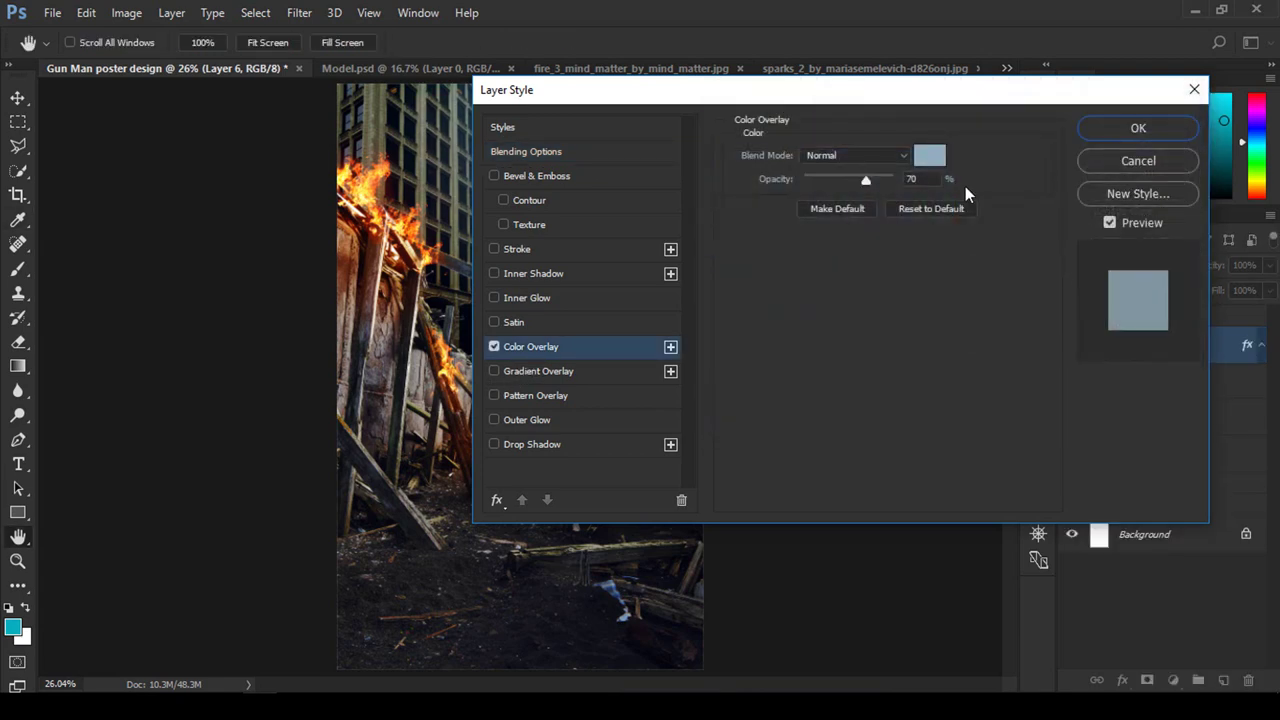
left_click_drag(776, 99, 957, 180)
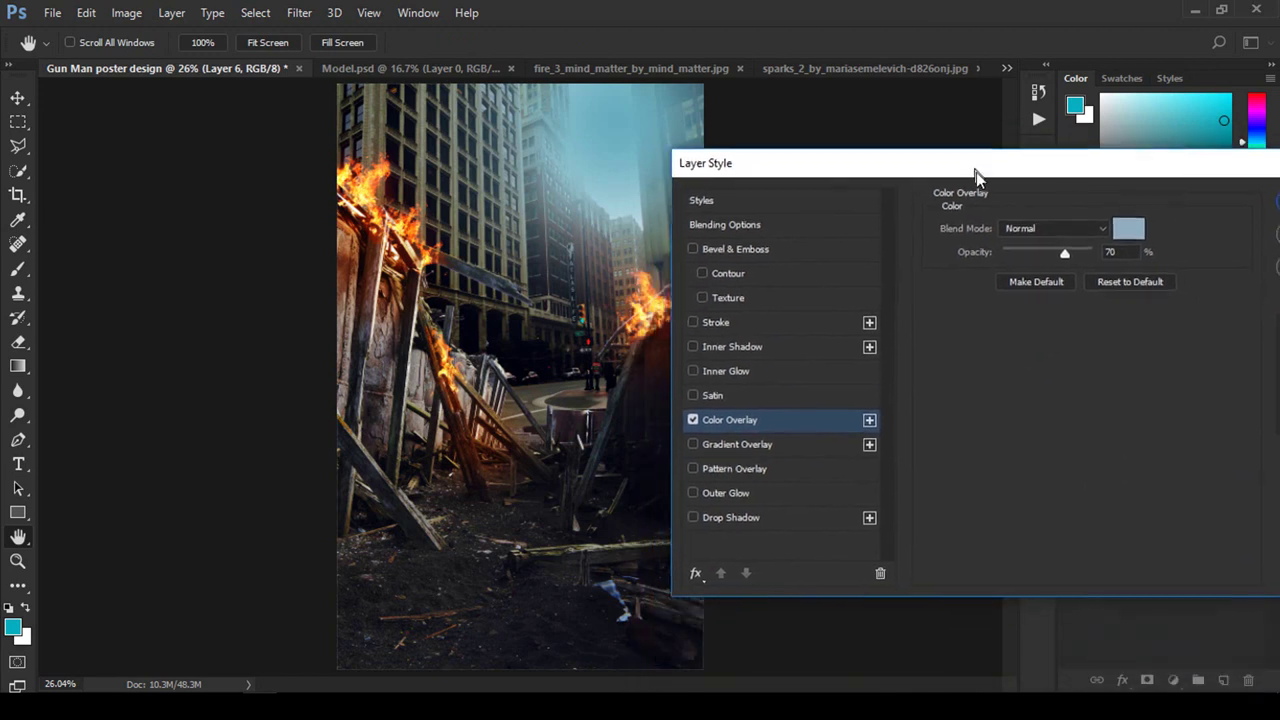
left_click(1046, 256)
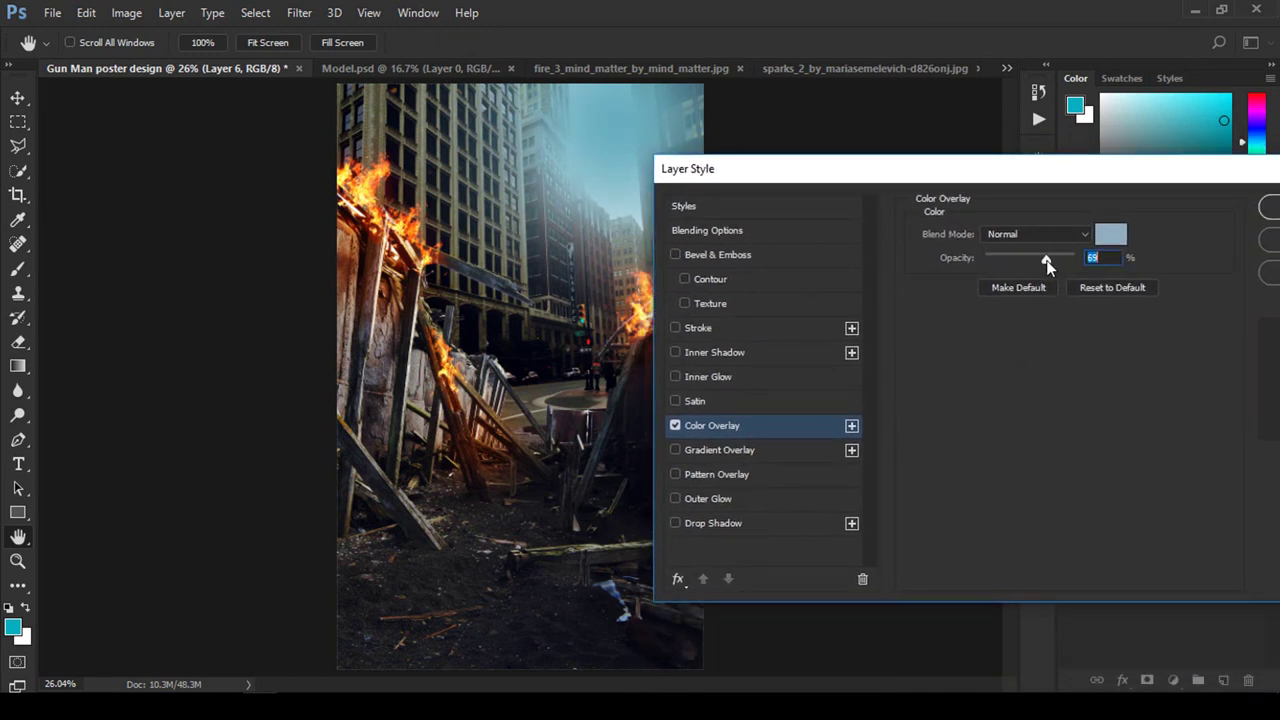
mouse_move(1046, 264)
left_mouse_down()
mouse_move(1003, 261)
mouse_move(1042, 266)
left_mouse_up()
left_click_drag(1049, 178, 874, 160)
left_click(1115, 196)
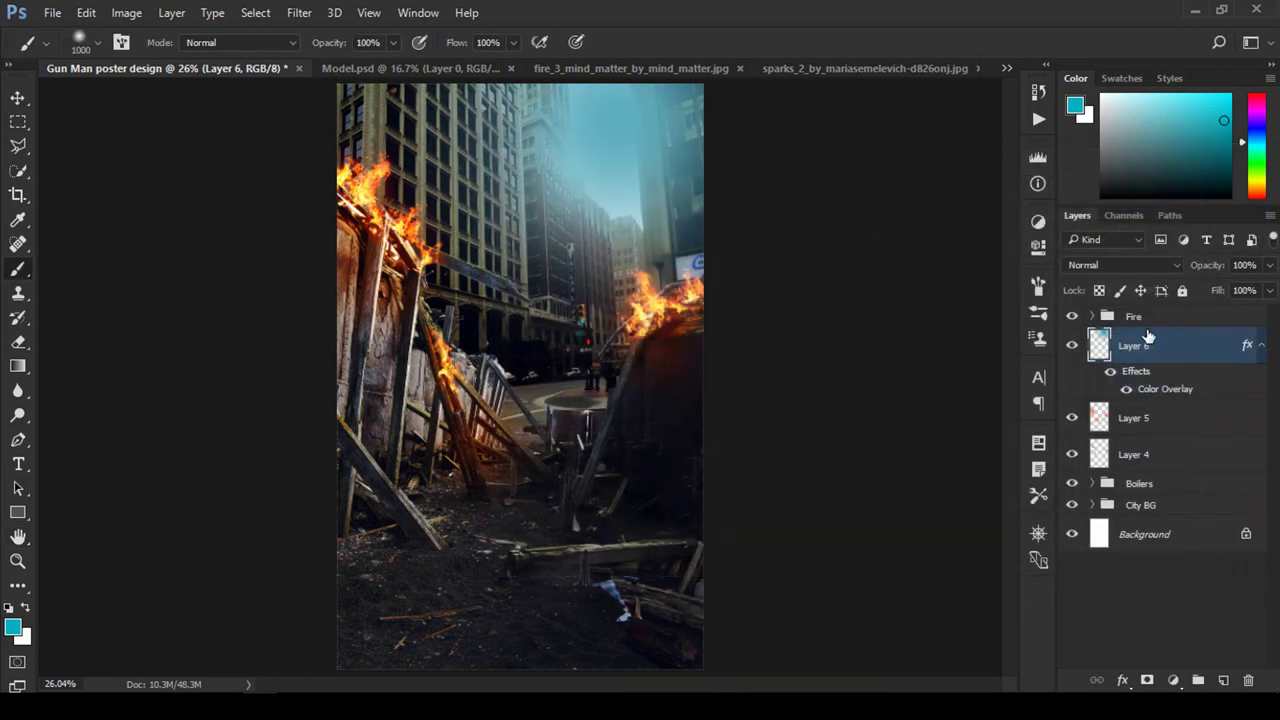
Step: Scale the cyan sky layer to about 130% and set its blend mode to Soft Light
key("ctrl+t")
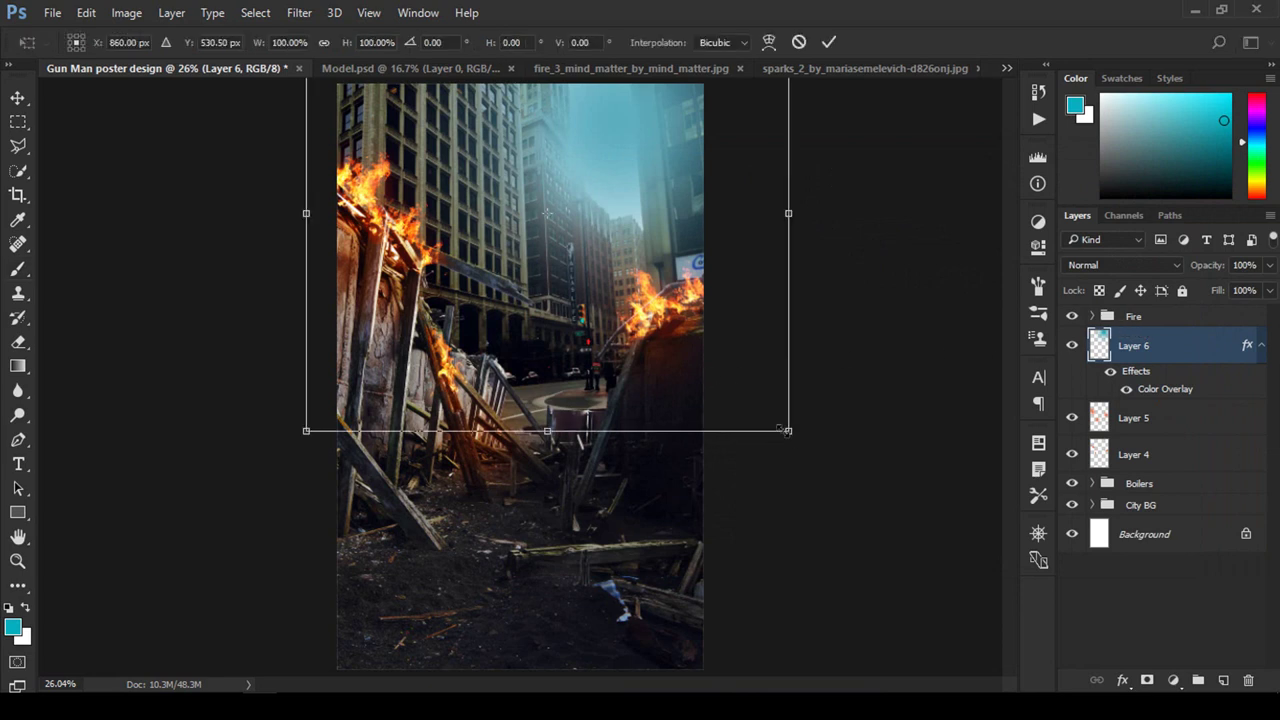
left_click_drag(787, 430, 862, 491)
mouse_move(679, 322)
left_mouse_down()
mouse_move(643, 322)
mouse_move(676, 340)
left_mouse_up()
mouse_move(520, 207)
left_mouse_down()
mouse_move(827, 489)
mouse_move(813, 477)
left_mouse_up()
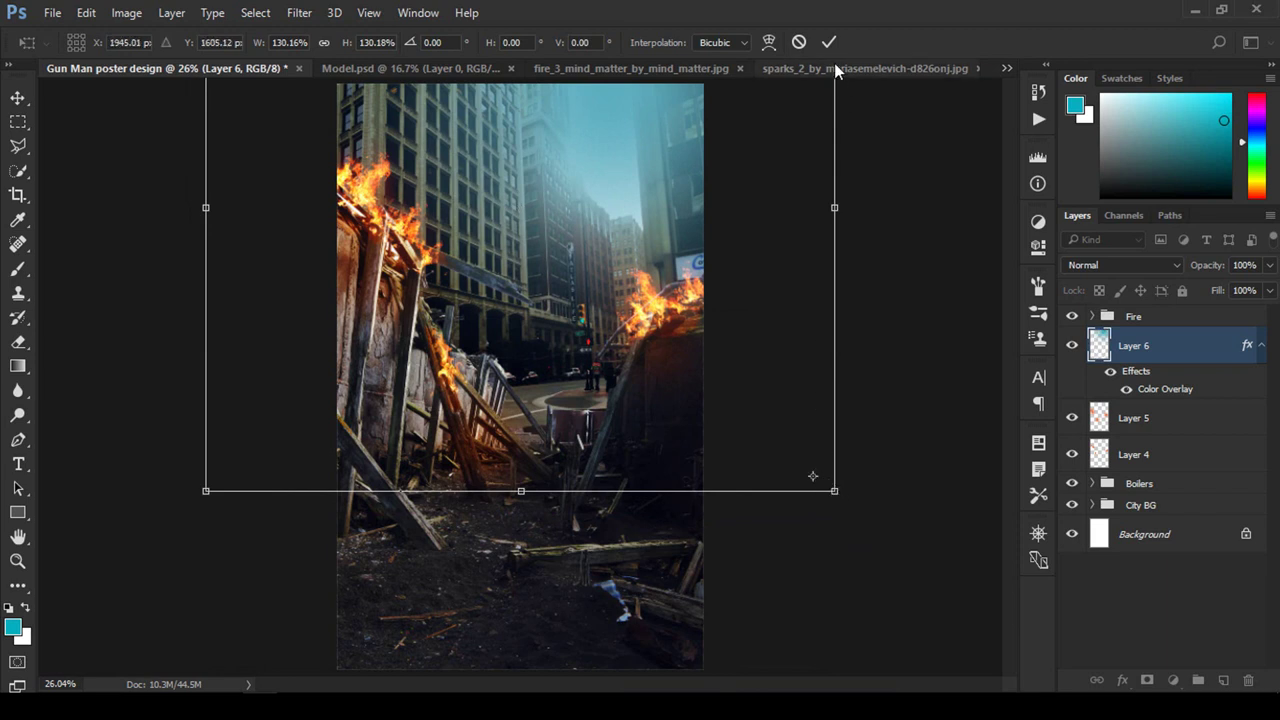
left_click(829, 42)
left_click(1120, 265)
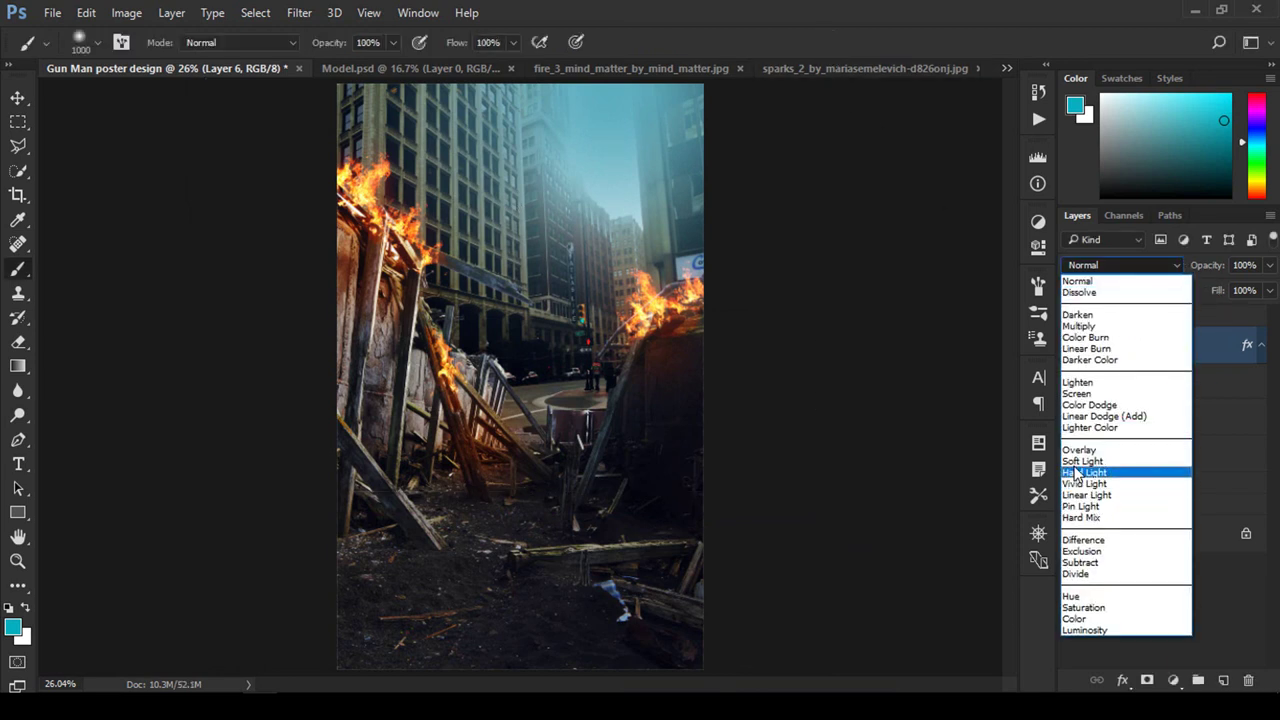
left_click(1082, 461)
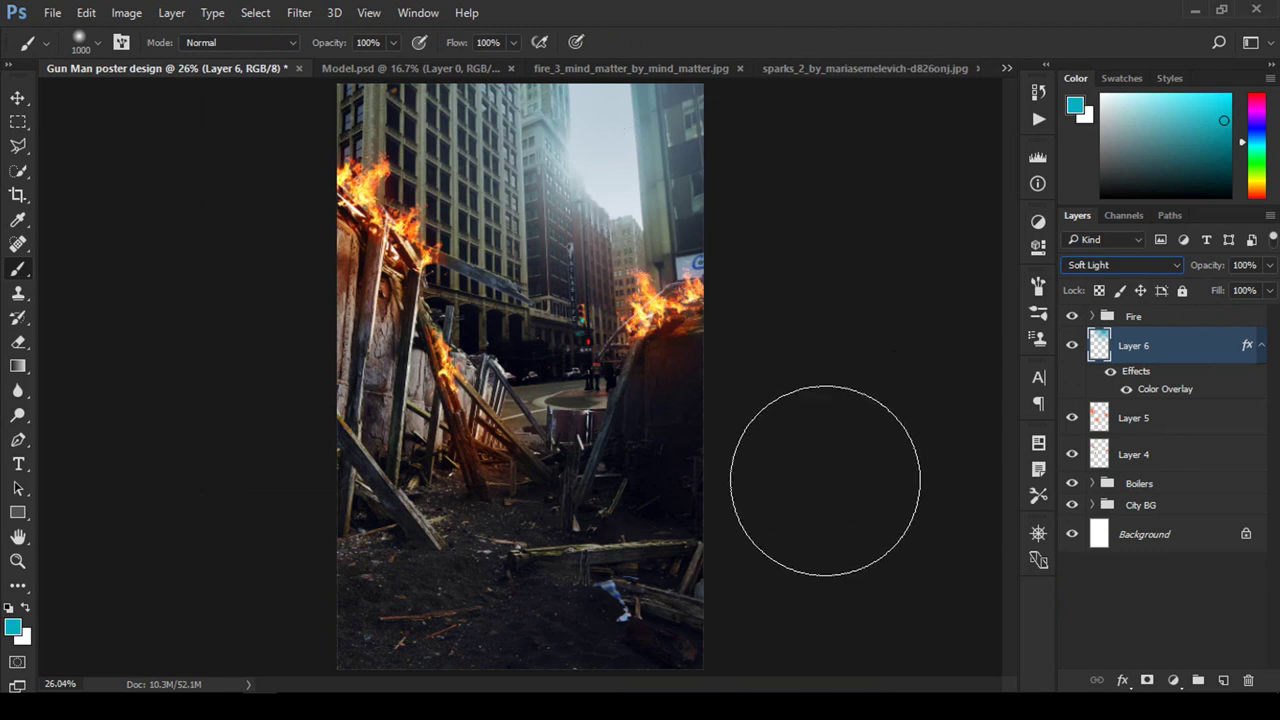
Step: Toggle Layer 6's Color Overlay off and on to compare, then collapse its effects
left_click(17, 100)
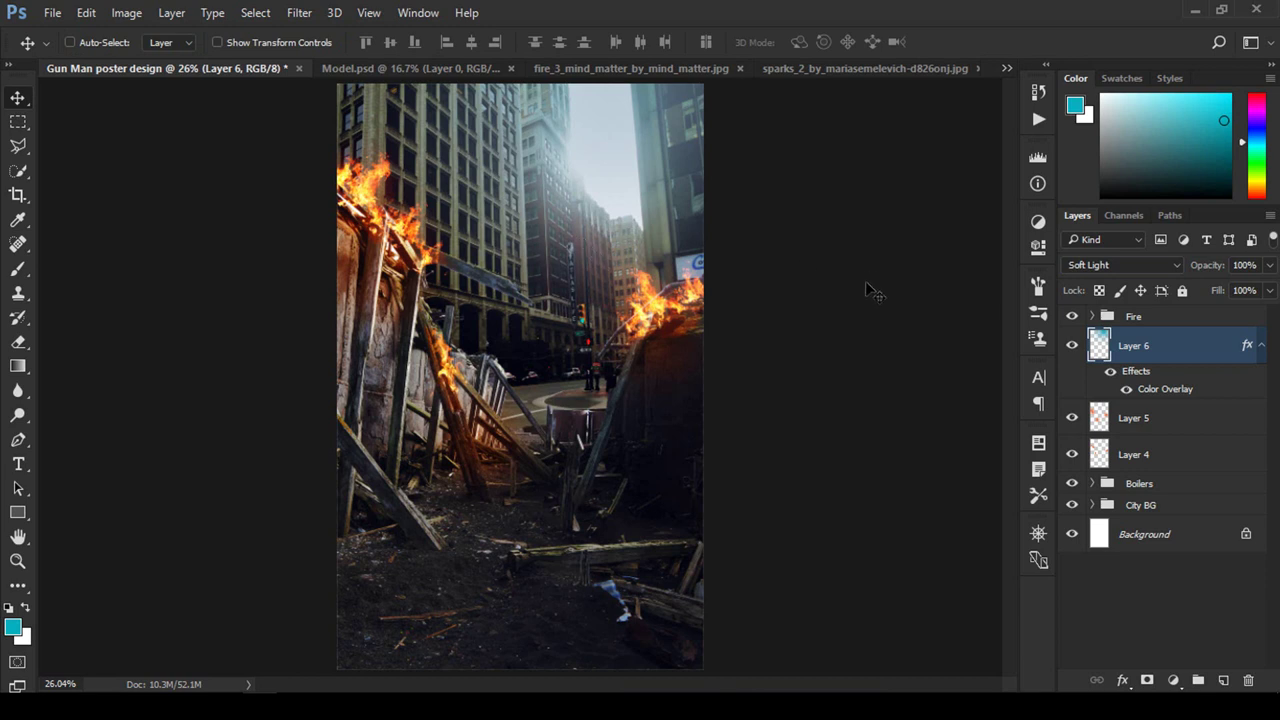
left_click(1126, 389)
left_click(1126, 389)
left_click(1126, 389)
left_click(1126, 389)
left_click(1262, 345)
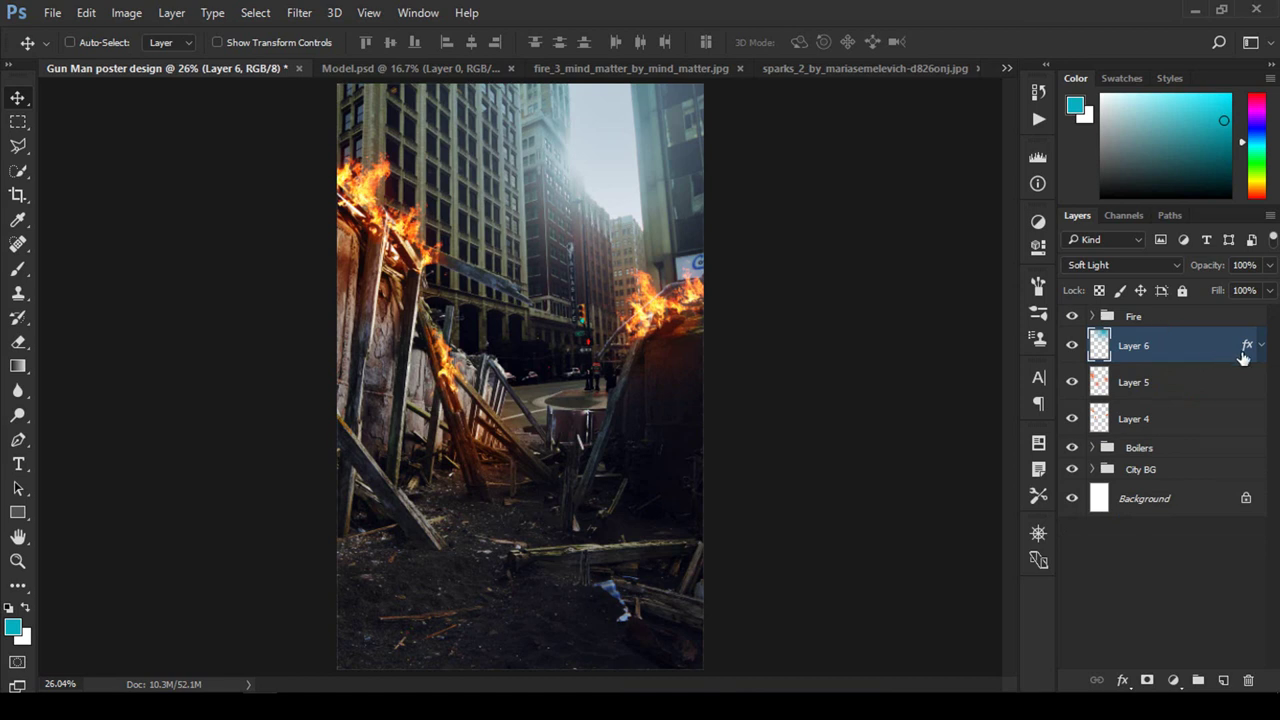
Step: Group Layers 4, 5 and 6 together and start renaming the group Sun
left_click(1174, 417, "shift")
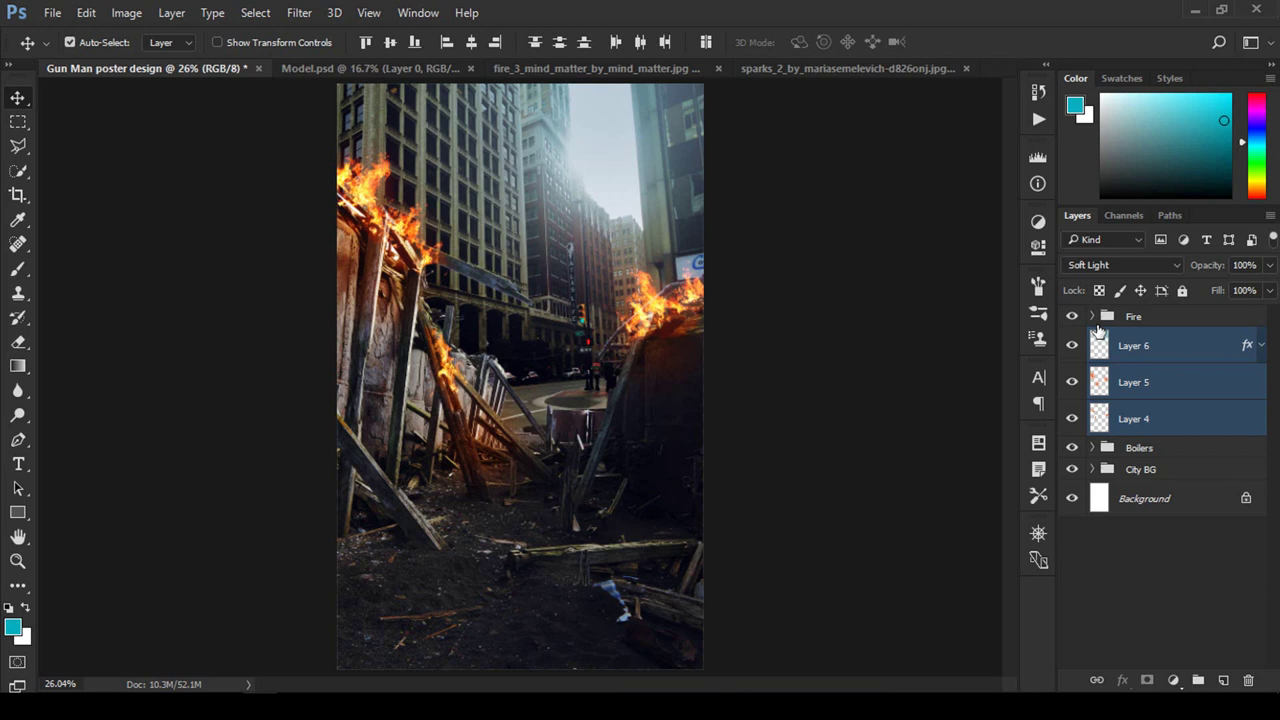
key("ctrl+g")
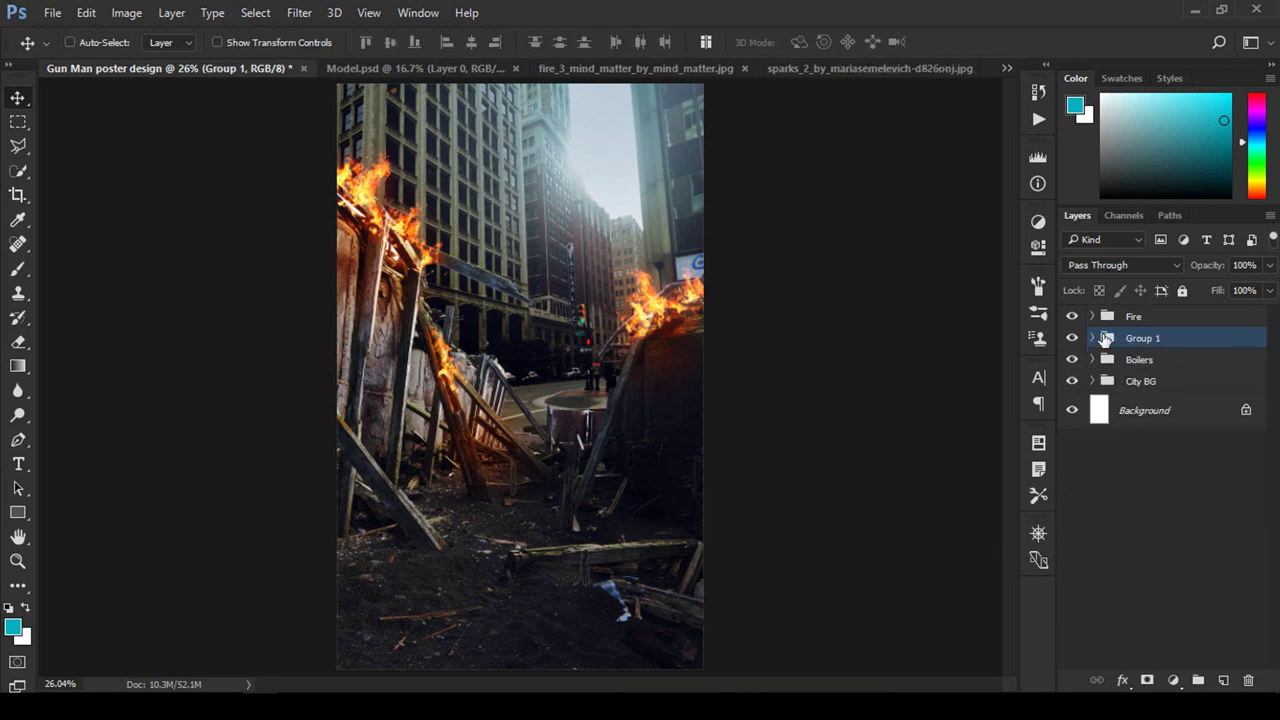
double_click(1143, 338)
type("Sunlight and lights")
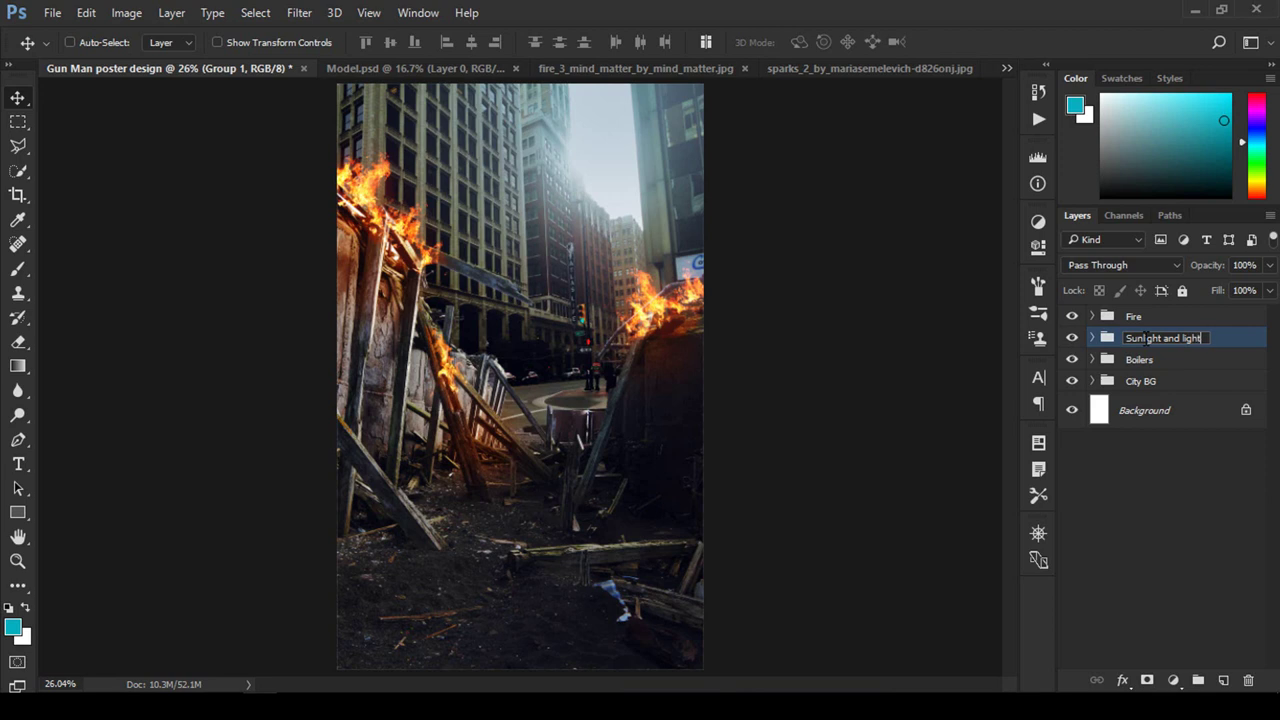
Step: Confirm the group name 'Sunlight and lights' and toggle its visibility to compare
key("Return")
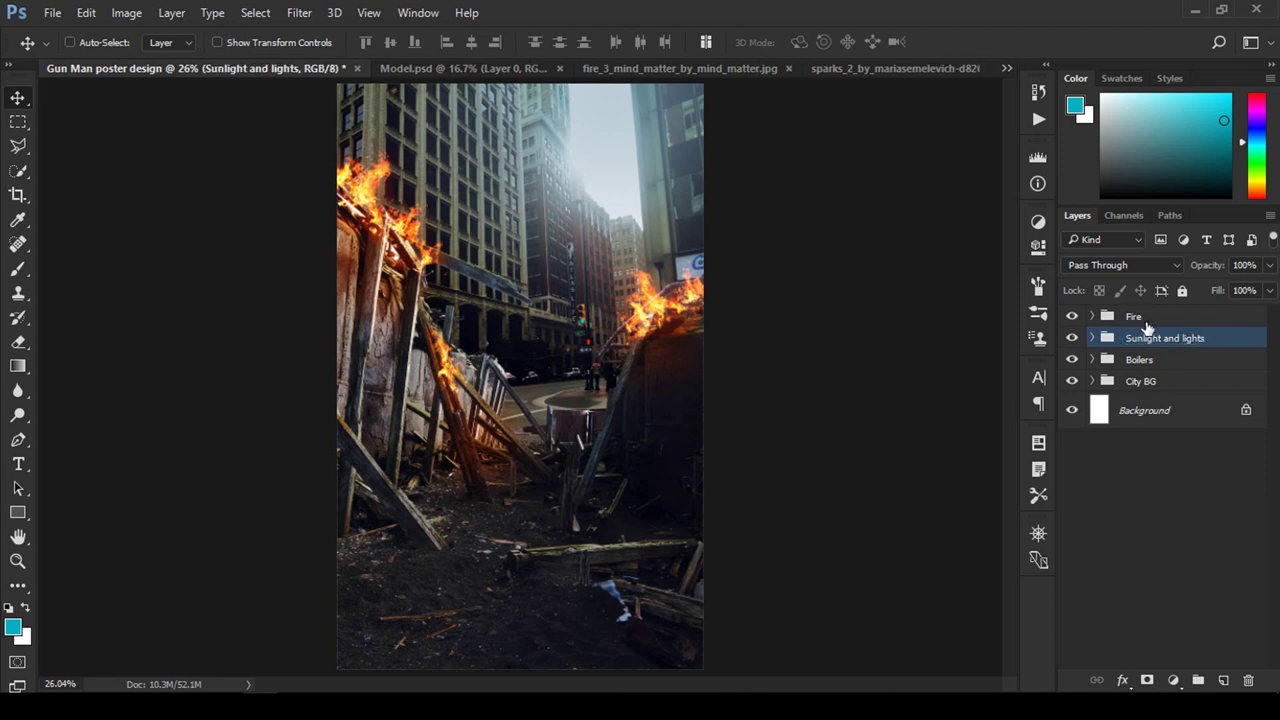
left_click(1072, 338)
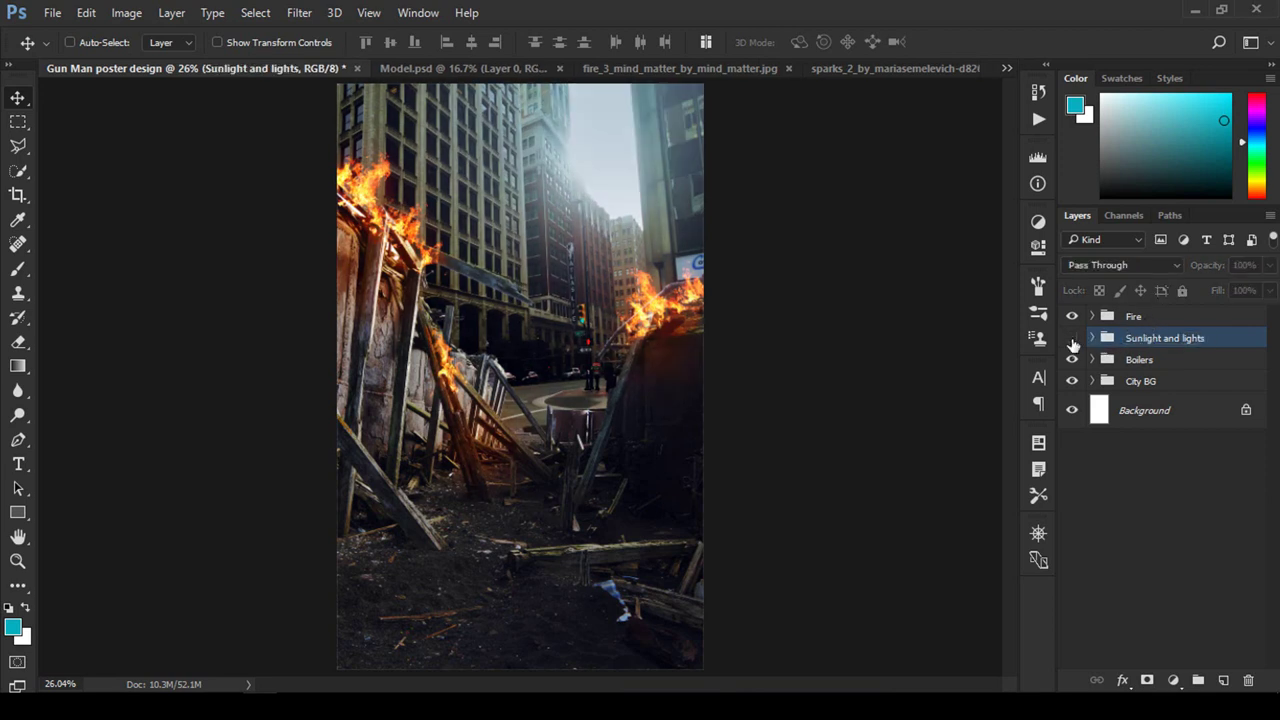
left_click(1072, 338)
left_click(1072, 338)
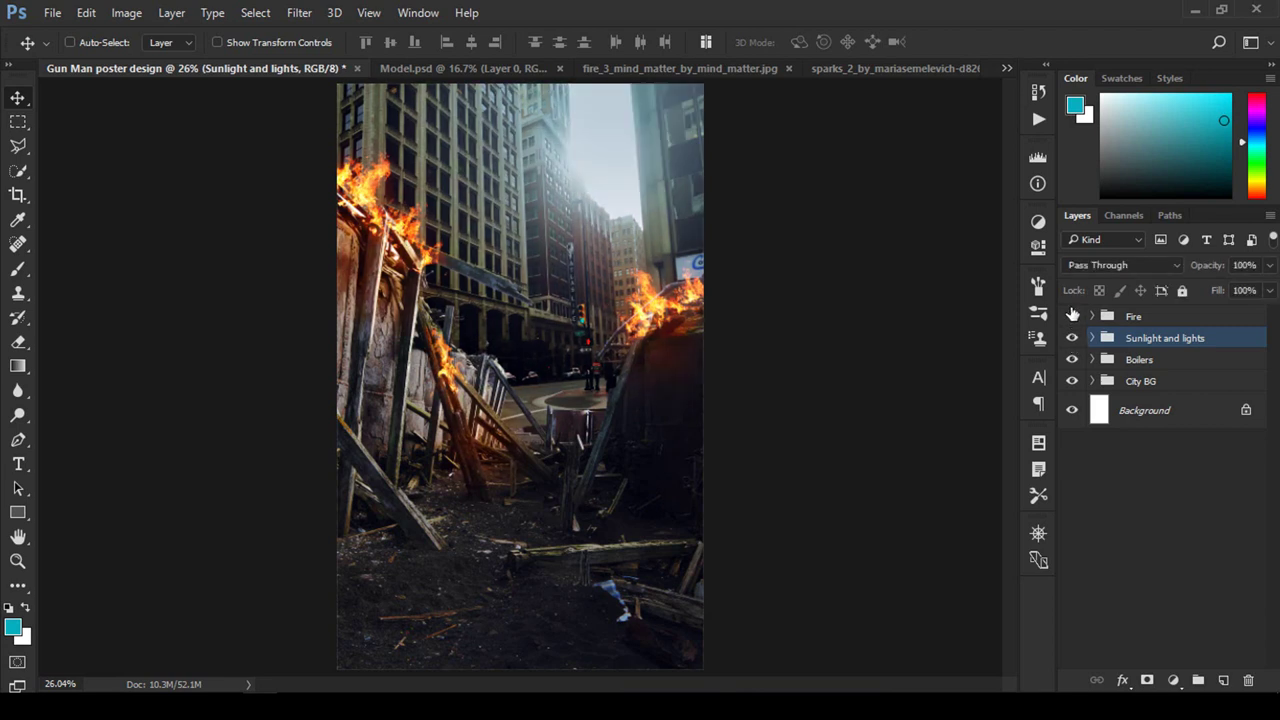
Step: Compare the scene with and without Fire, then add a new empty layer above Fire
left_click(1072, 315)
left_click(1072, 315)
left_click(1160, 318)
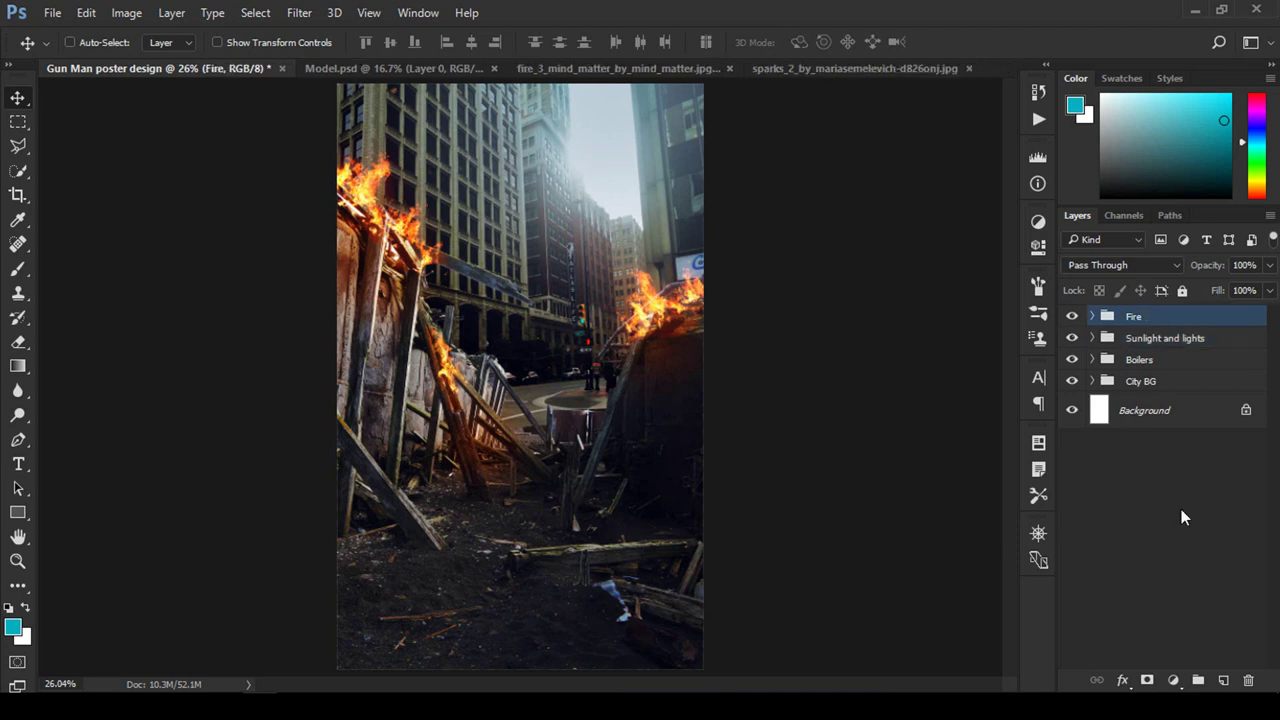
left_click(1224, 680)
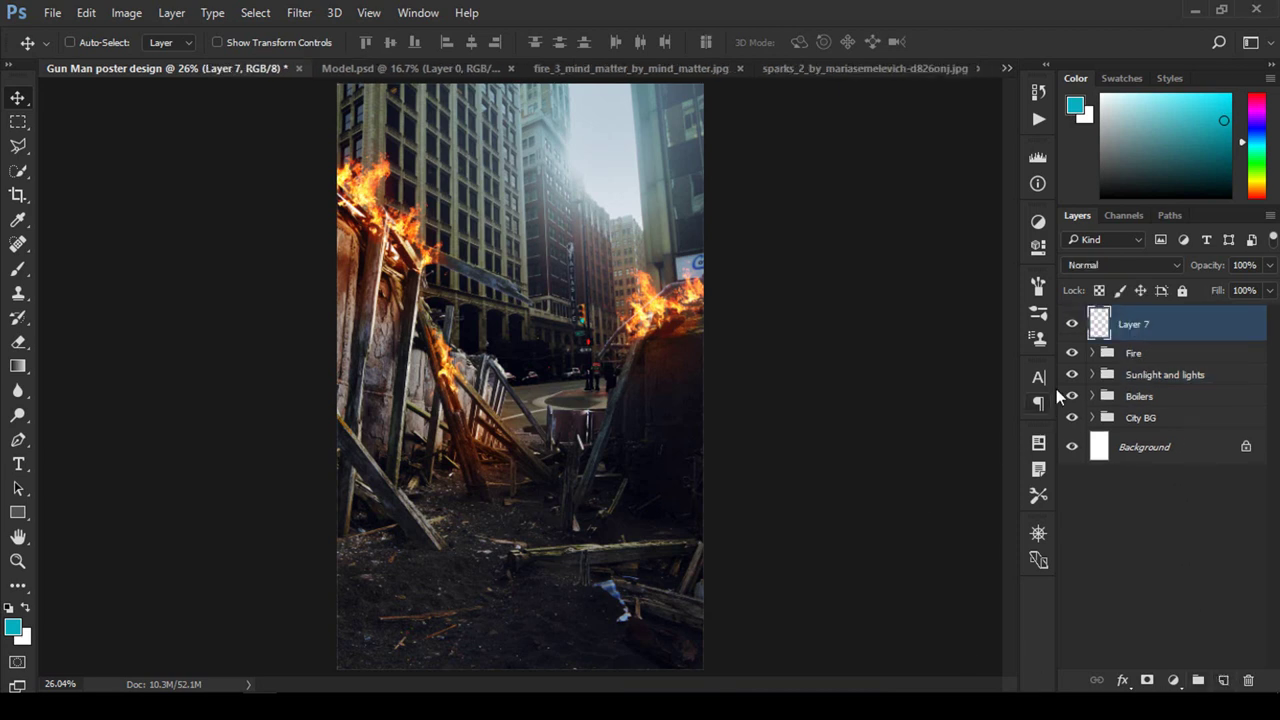
Step: Select the Brush tool and pick the 1500 px cloud-textured brush preset
left_click(16, 268)
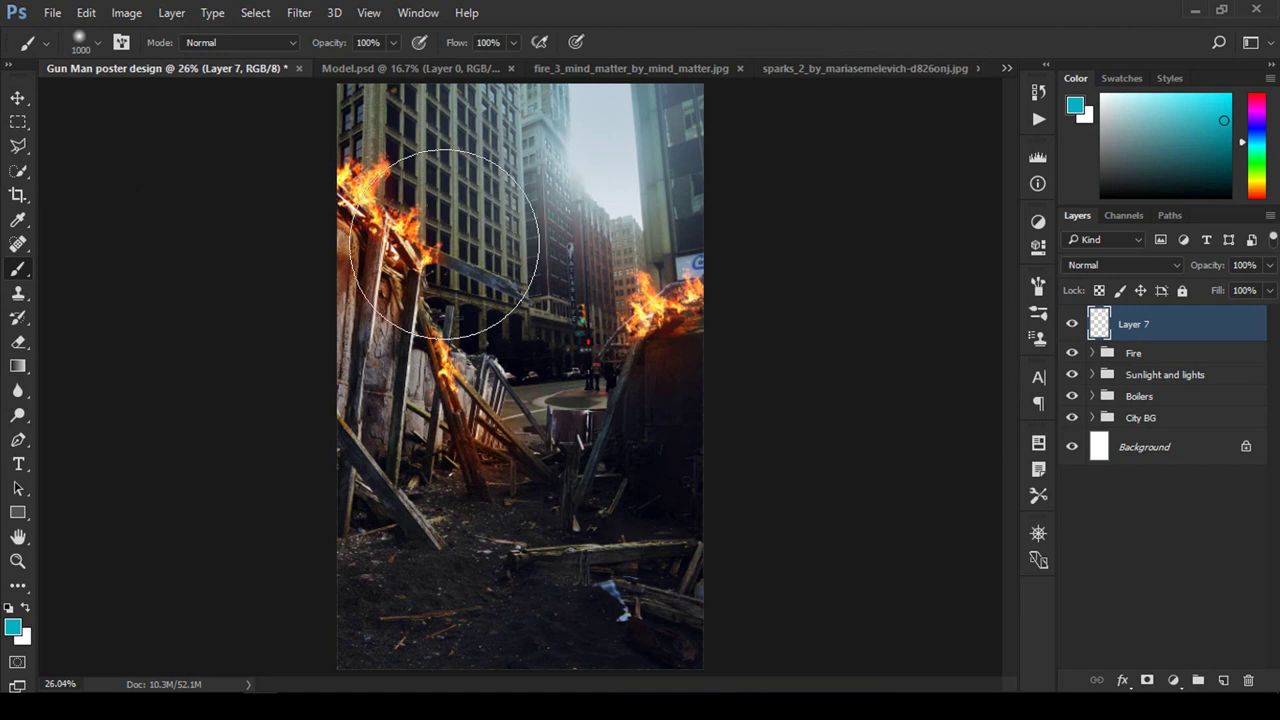
left_click(1038, 283)
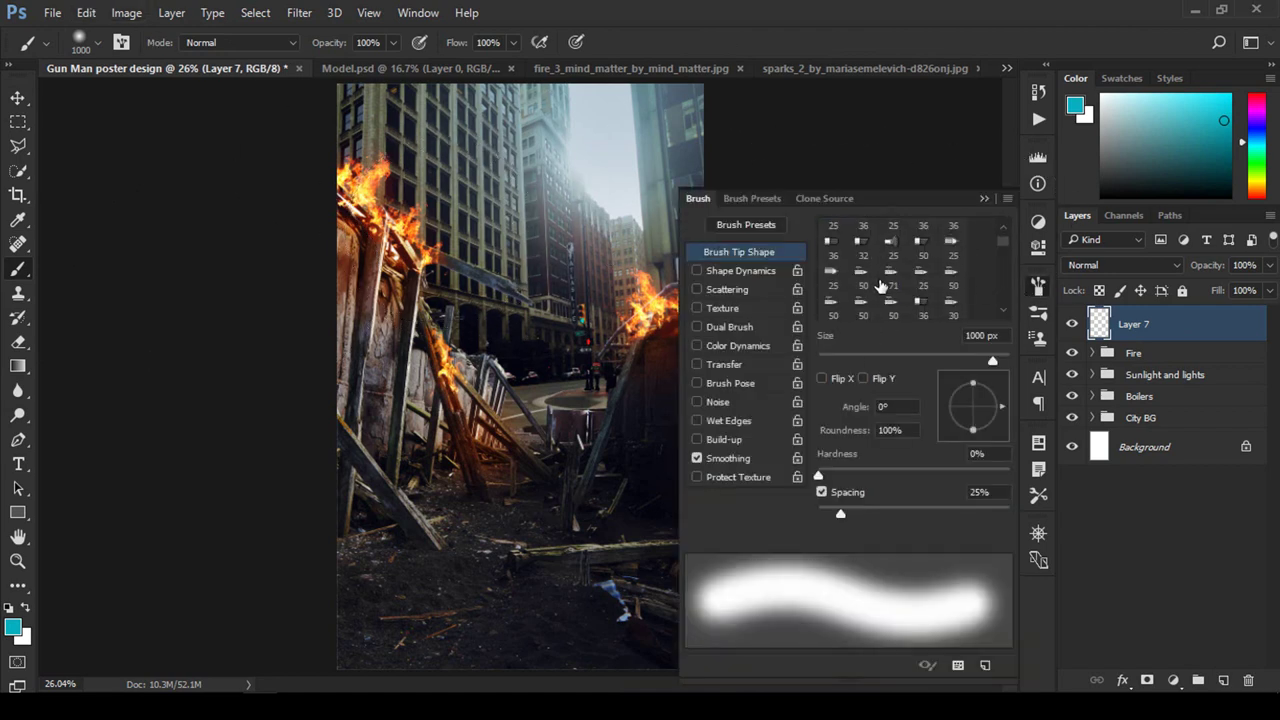
scroll(880, 287, "down", 3)
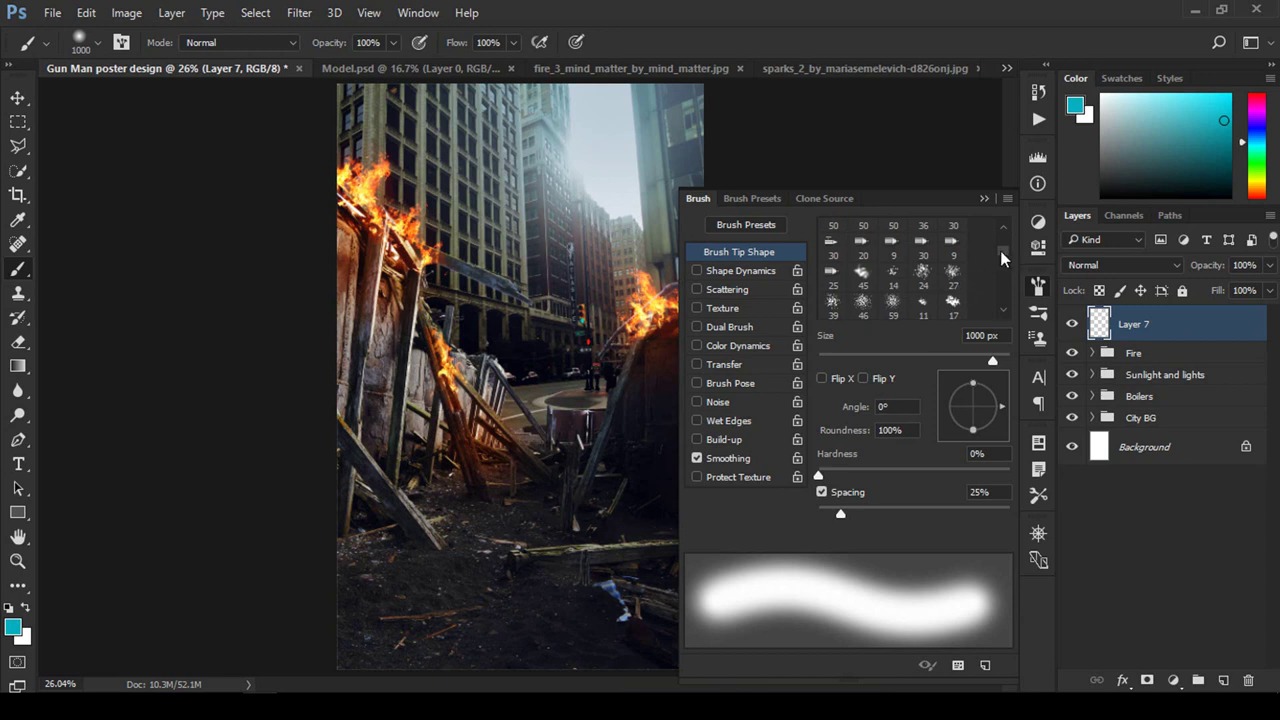
mouse_move(1000, 250)
left_mouse_down()
mouse_move(1011, 303)
mouse_move(1006, 232)
left_mouse_up()
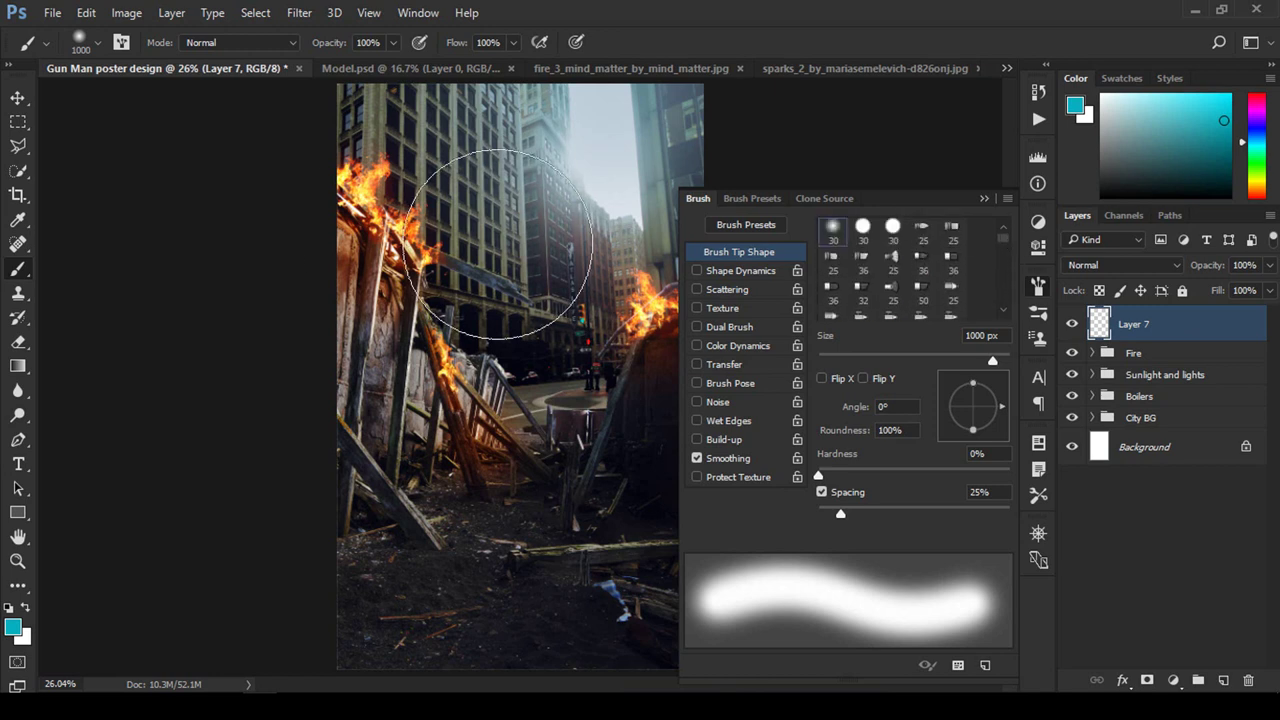
right_click(500, 243)
left_click(482, 360)
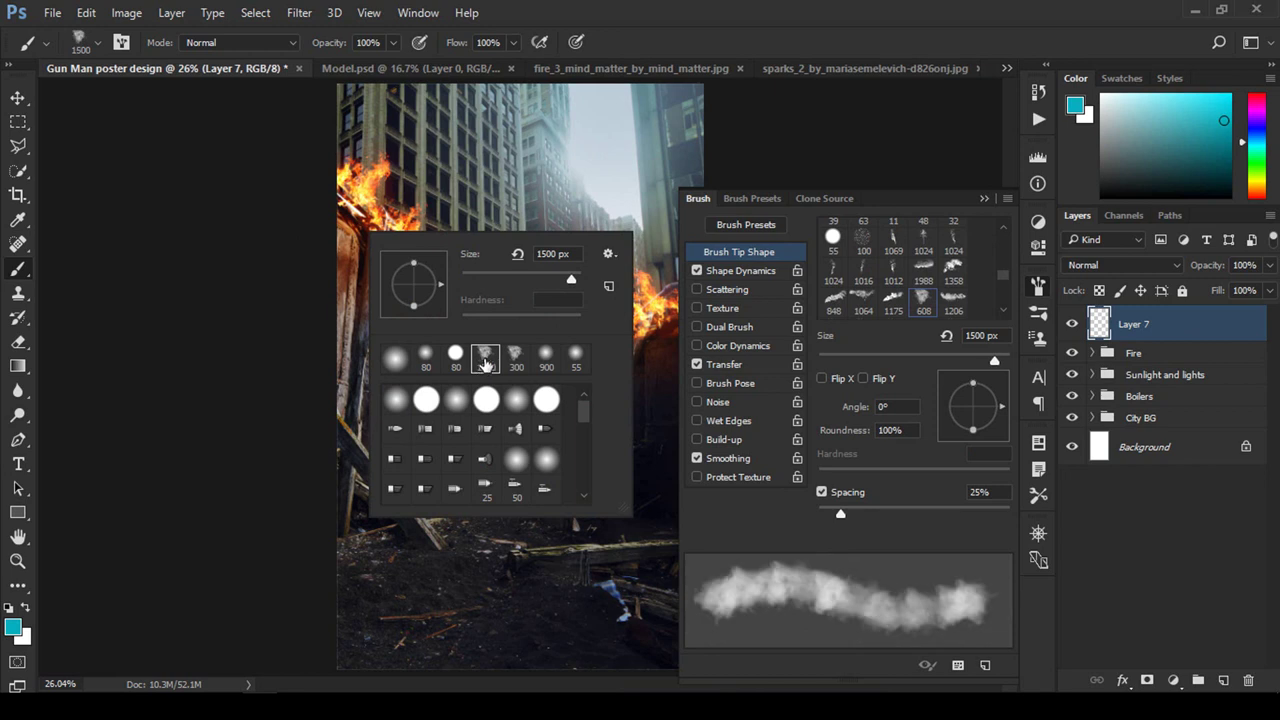
left_click(485, 362)
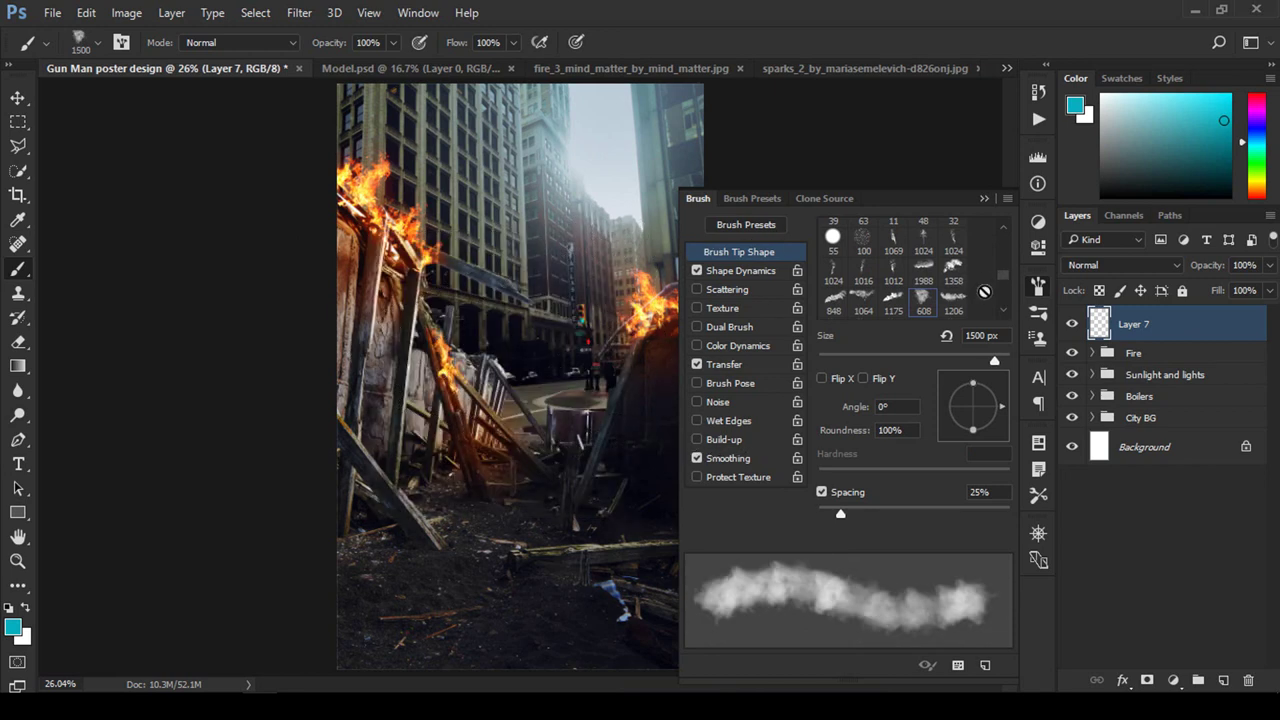
Step: Set Shape Dynamics angle jitter to 23% and Transfer opacity jitter to 70%, keeping smoothing on
left_click(746, 271)
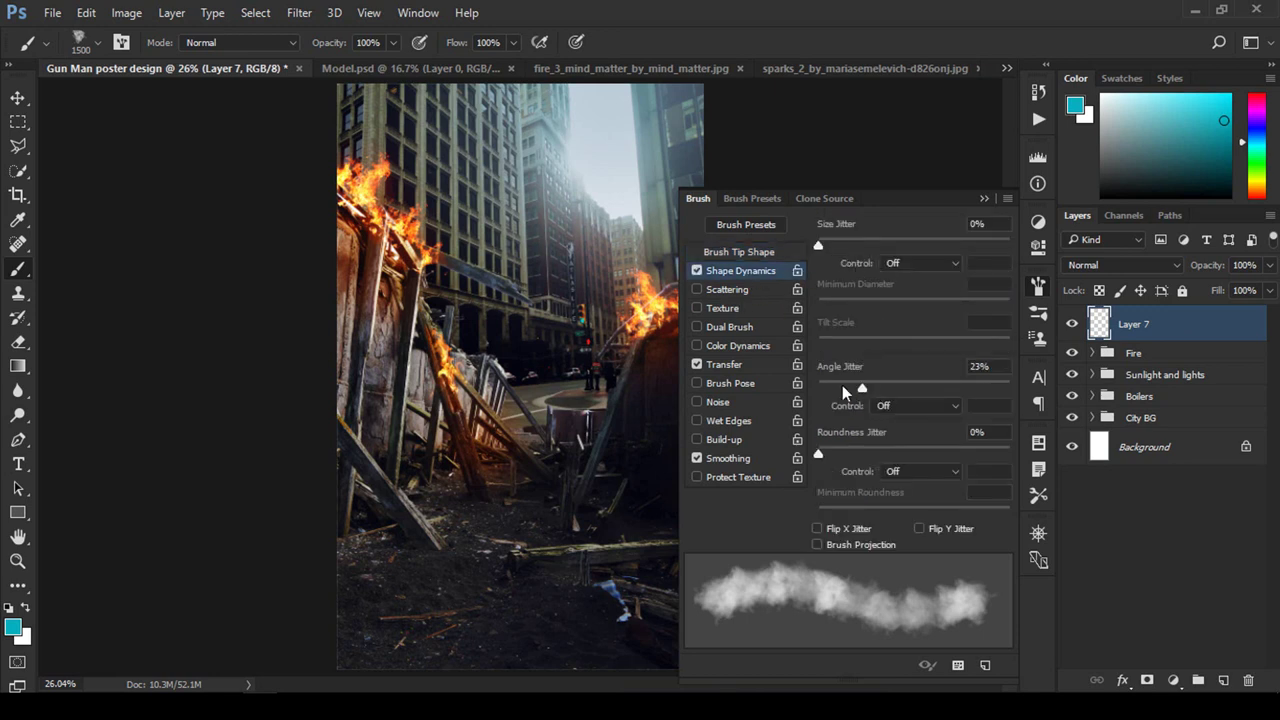
left_click(988, 367)
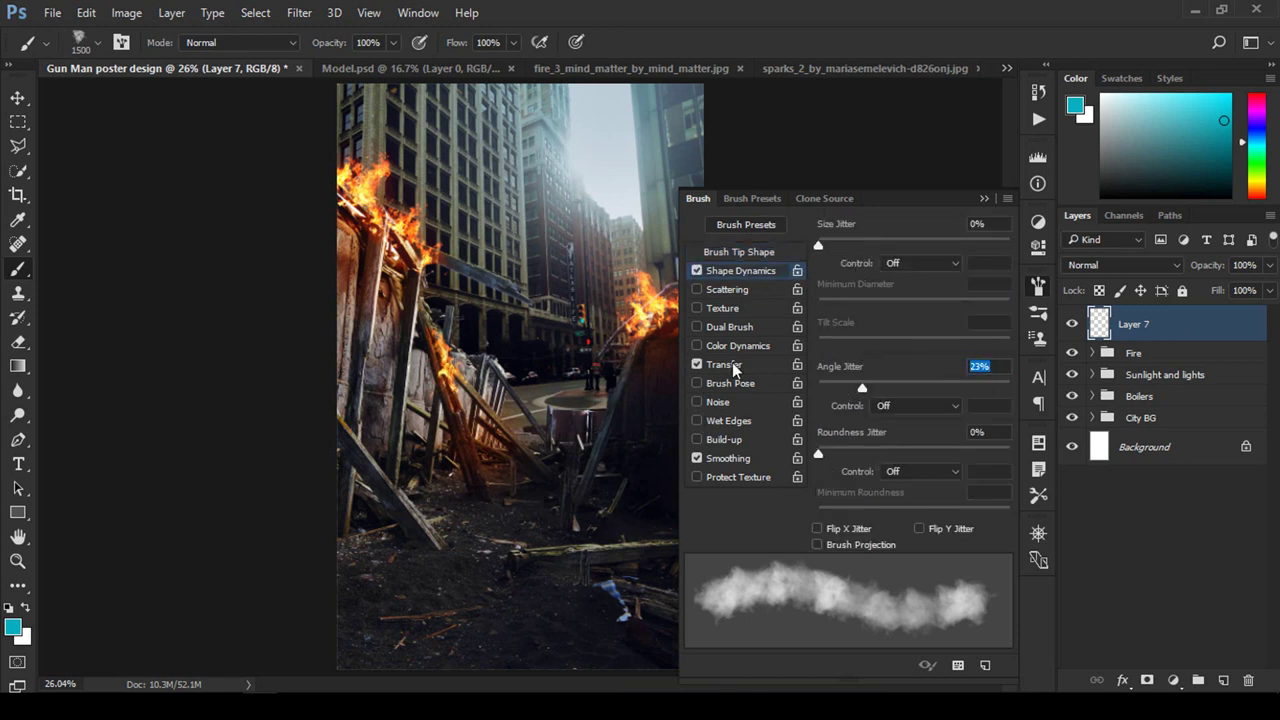
left_click(728, 365)
left_click(997, 225)
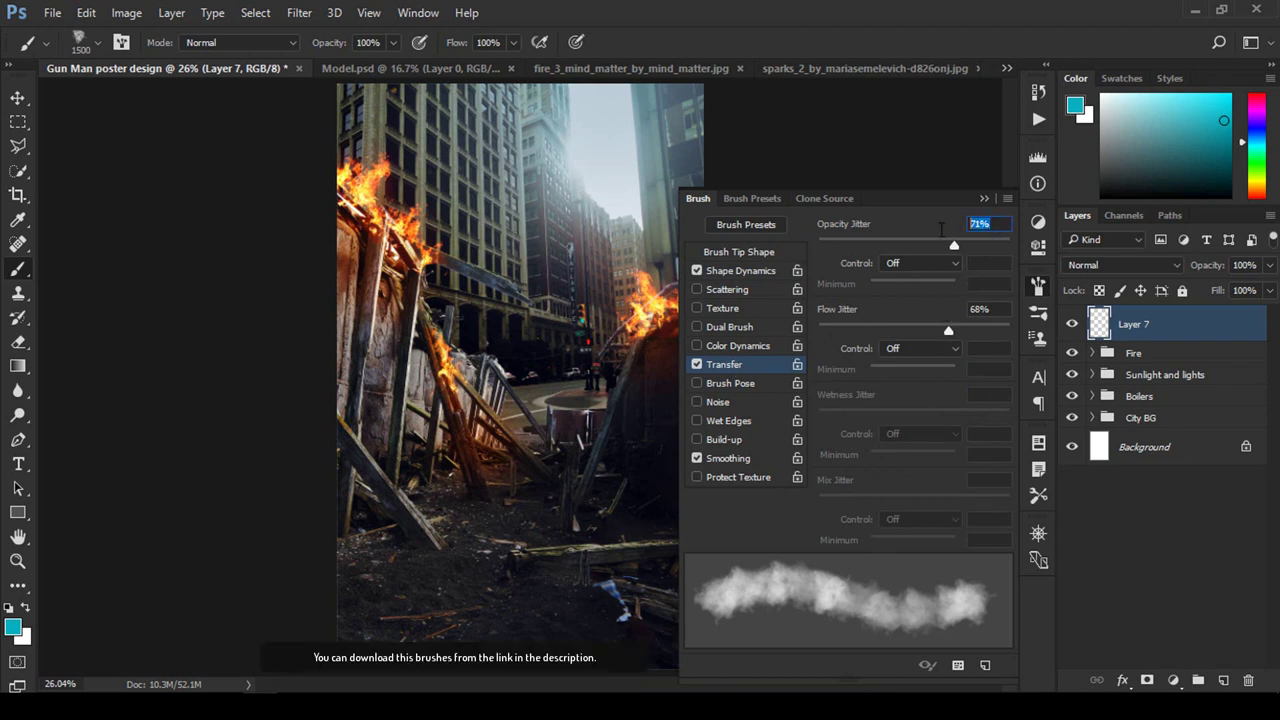
left_click(720, 459)
left_click(761, 457)
left_click(710, 458)
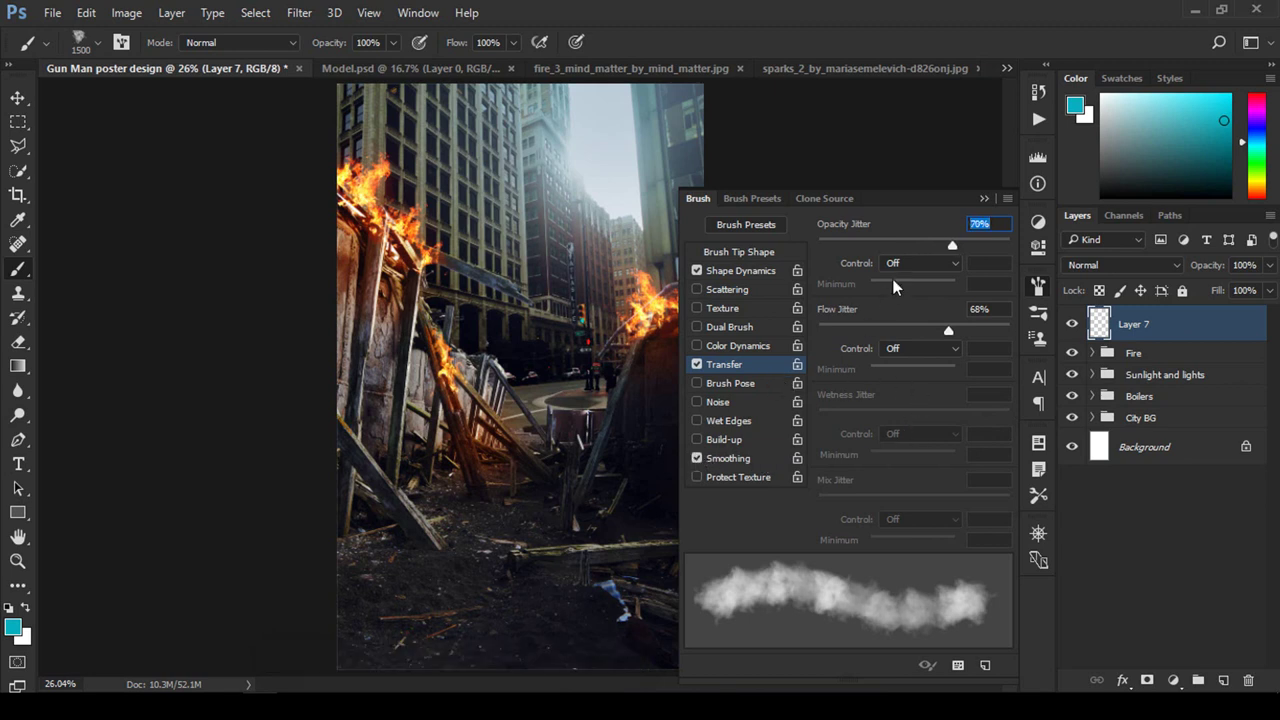
key("Return")
Step: Dab white smoke on Layer 7 over the left structure and right side, then lower its opacity
left_click(982, 199)
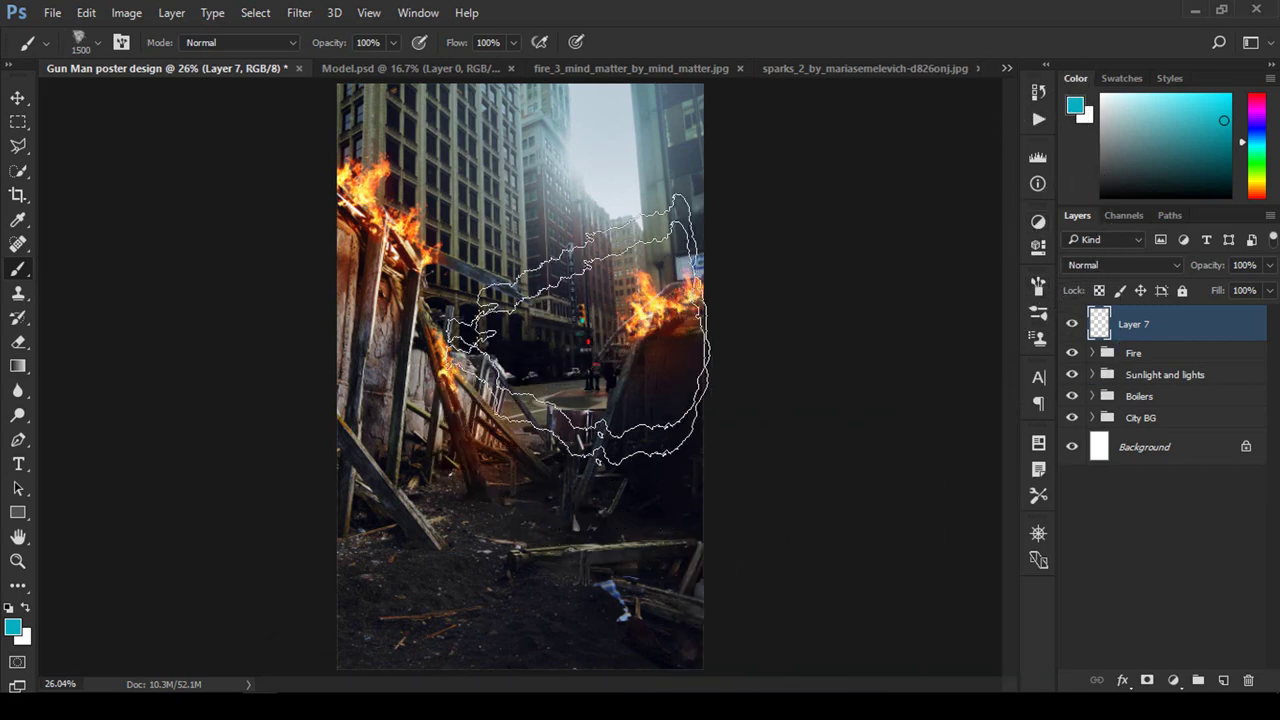
left_click_drag(585, 307, 560, 320)
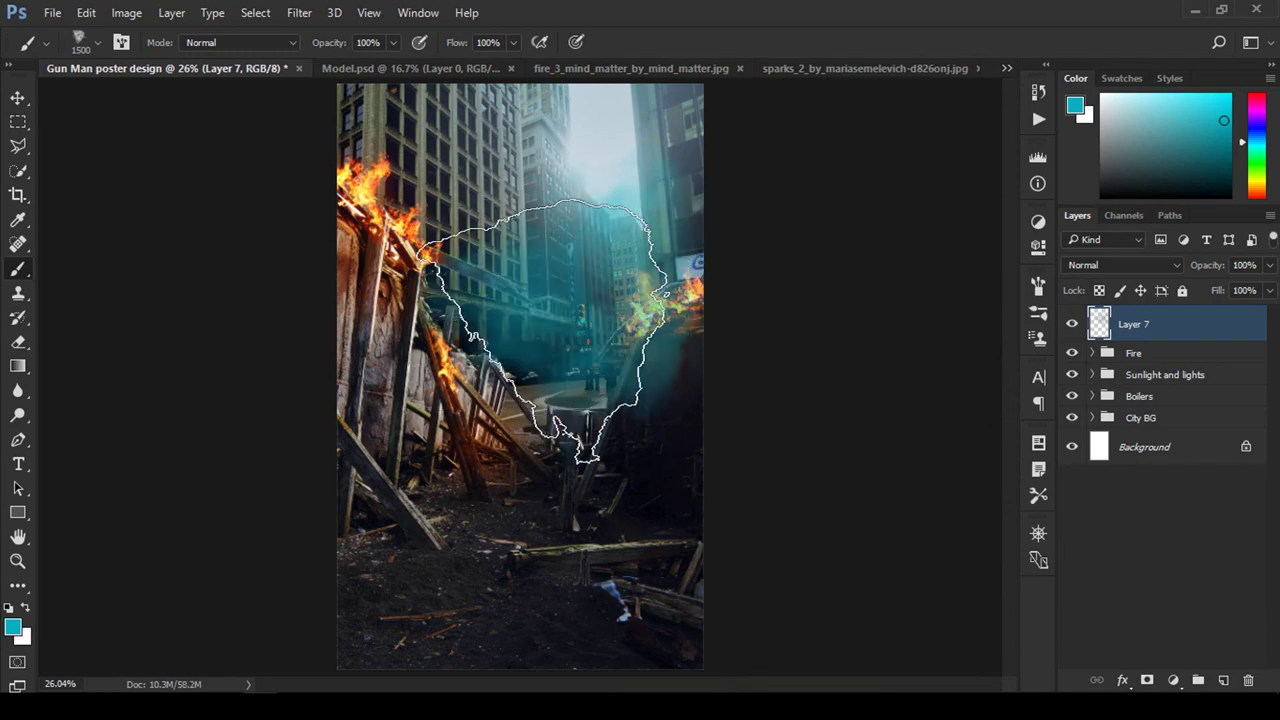
key("ctrl+z")
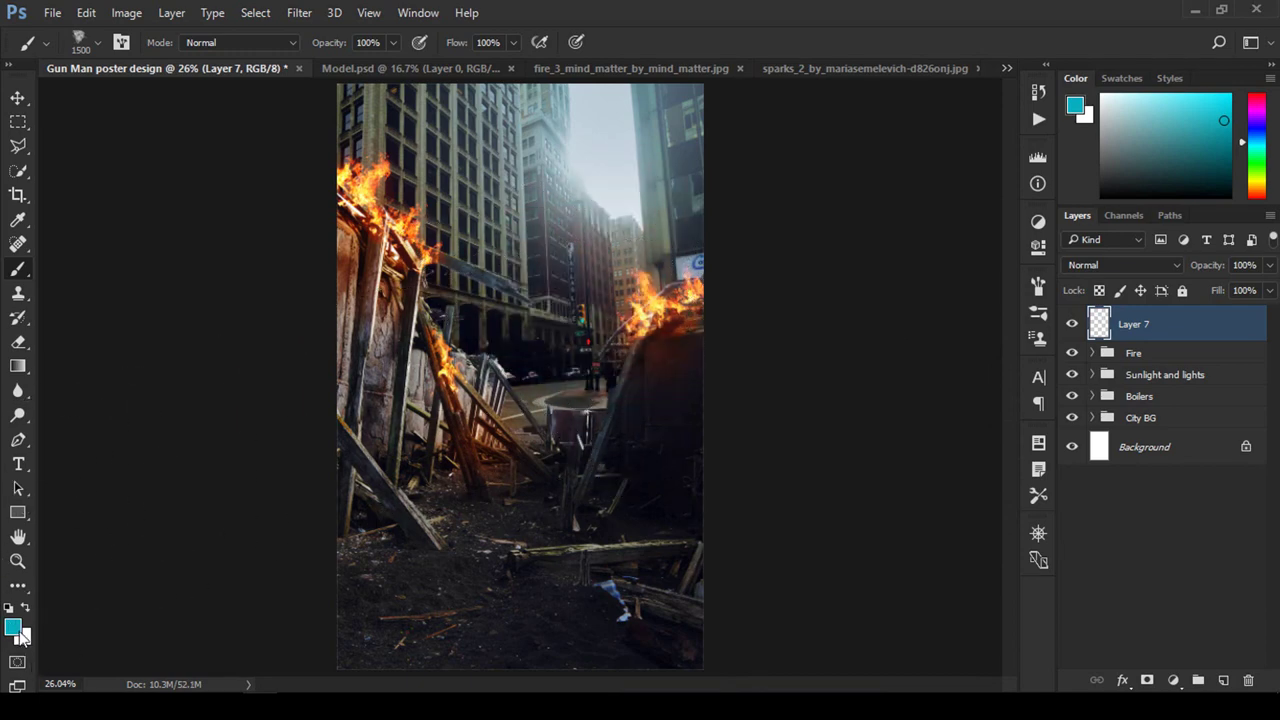
left_click(9, 608)
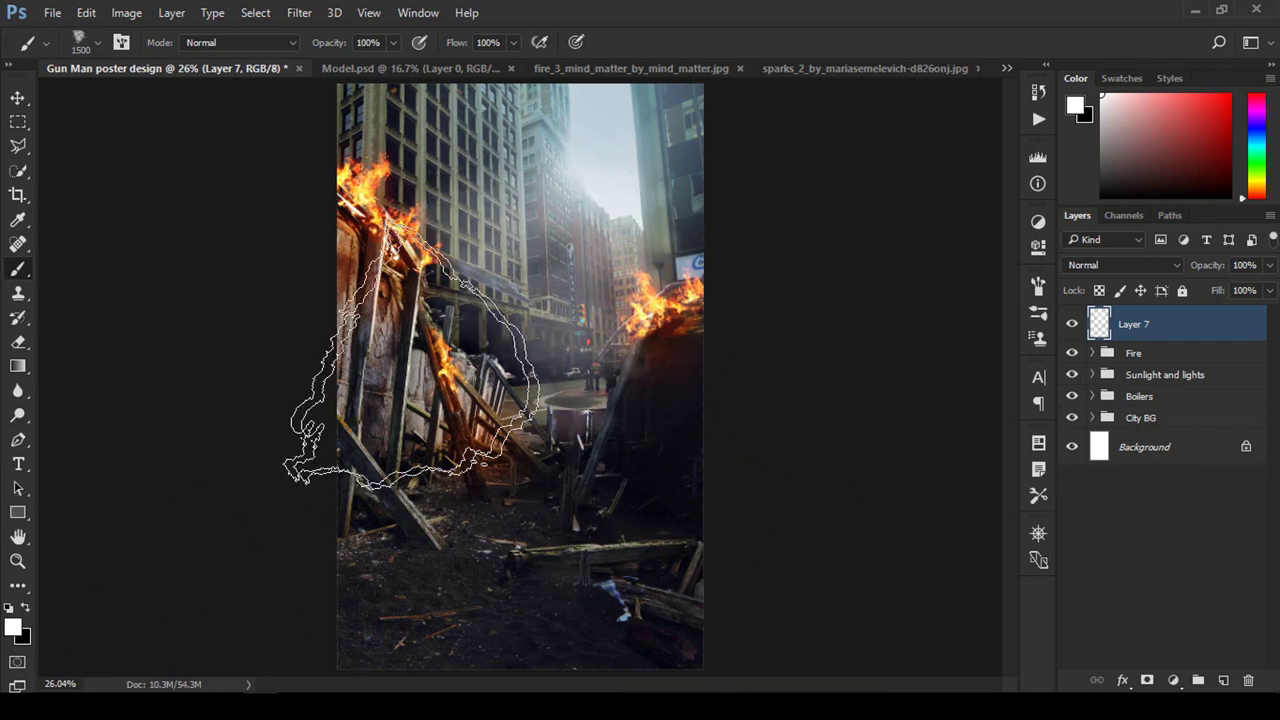
left_click(393, 290)
left_click(659, 421)
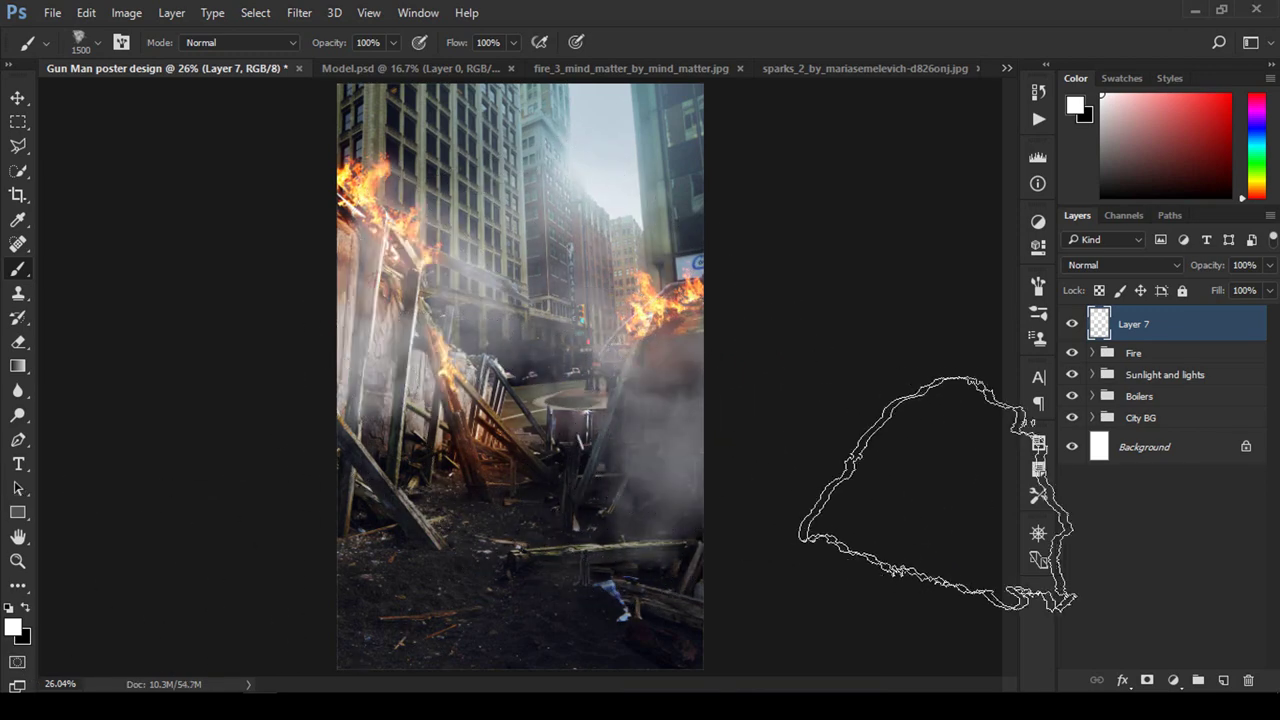
left_click_drag(1202, 270, 1136, 273)
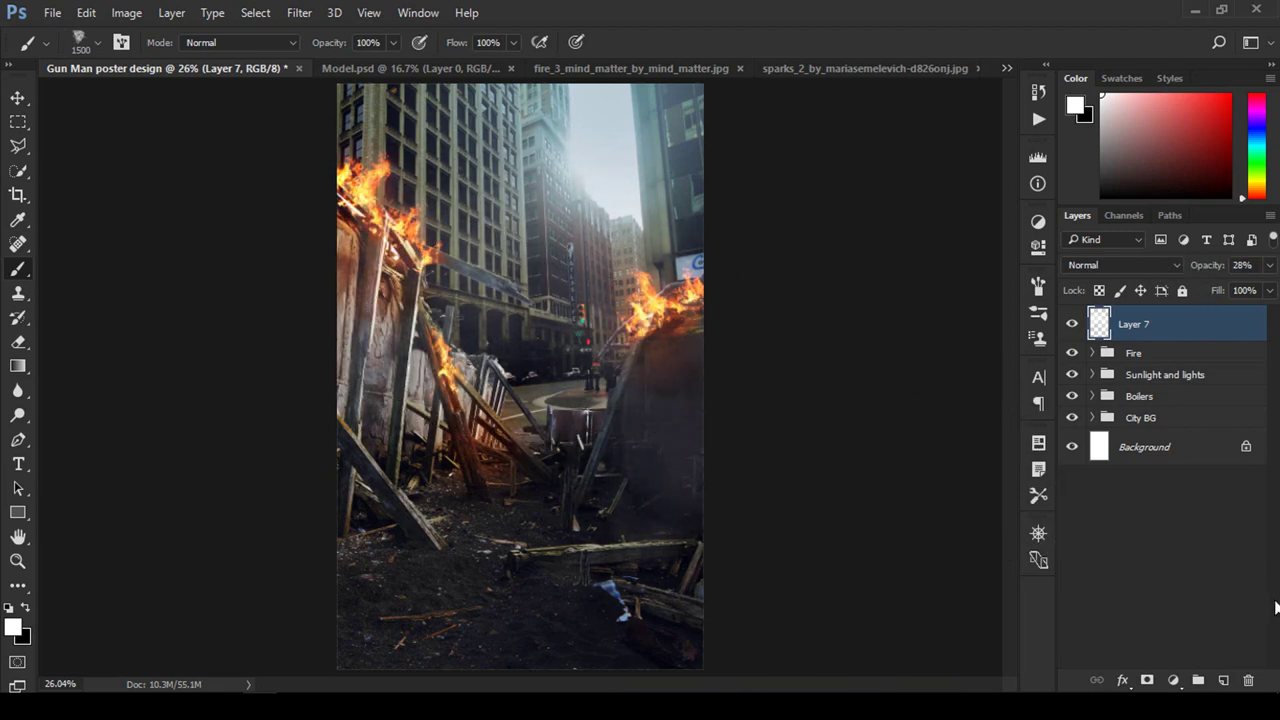
Step: Add new layers and paint a large lower-middle smoke dab, faded to 9% opacity
left_click(1223, 680)
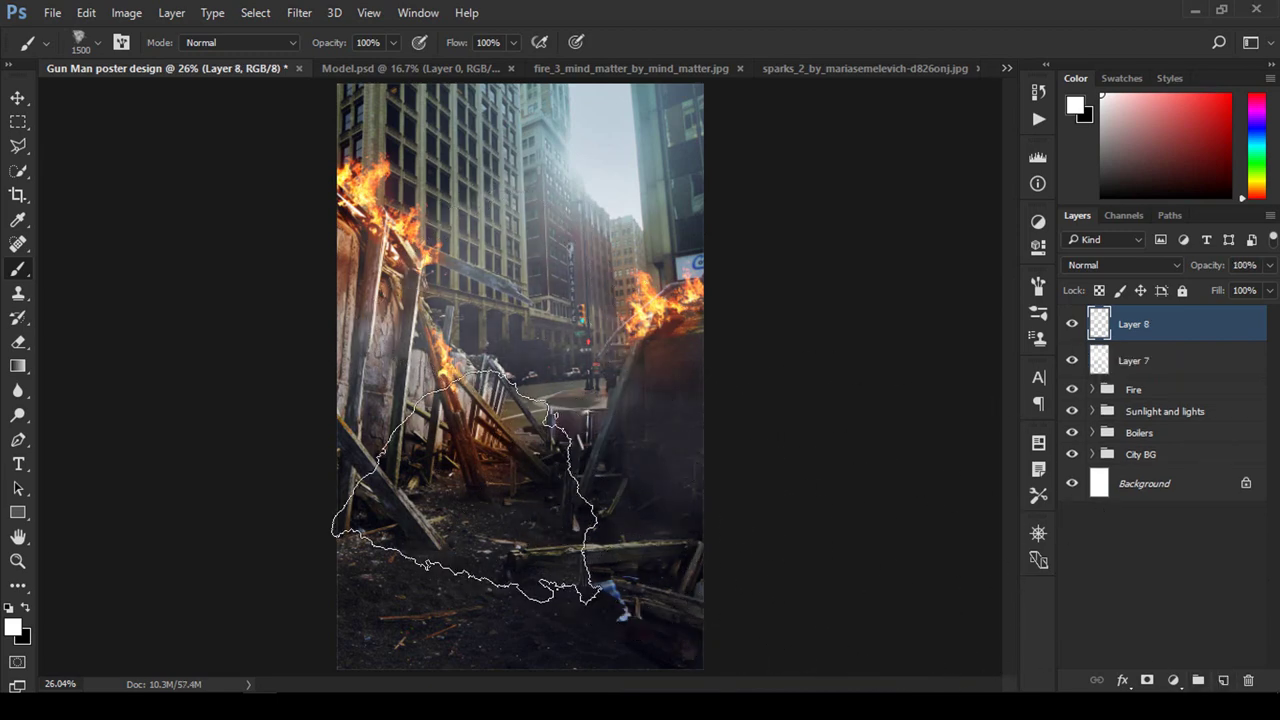
left_click(510, 530)
key("ctrl+z")
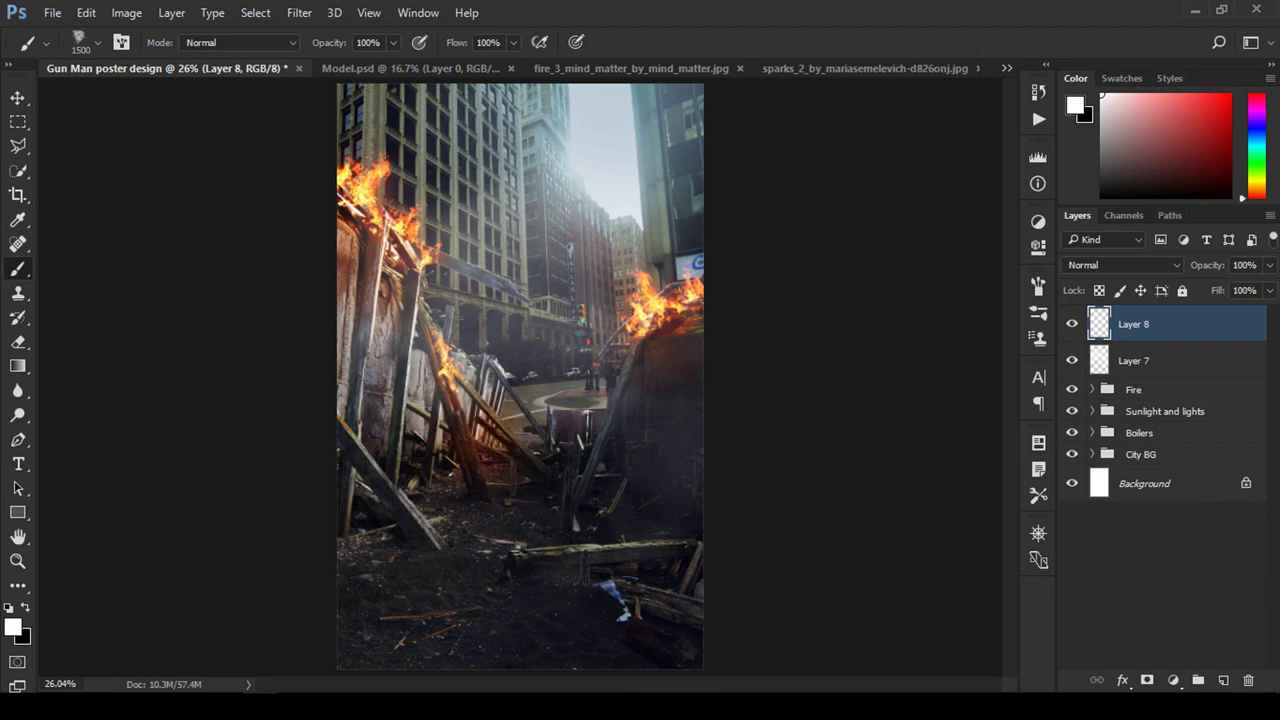
left_click(1222, 683)
left_click(495, 470)
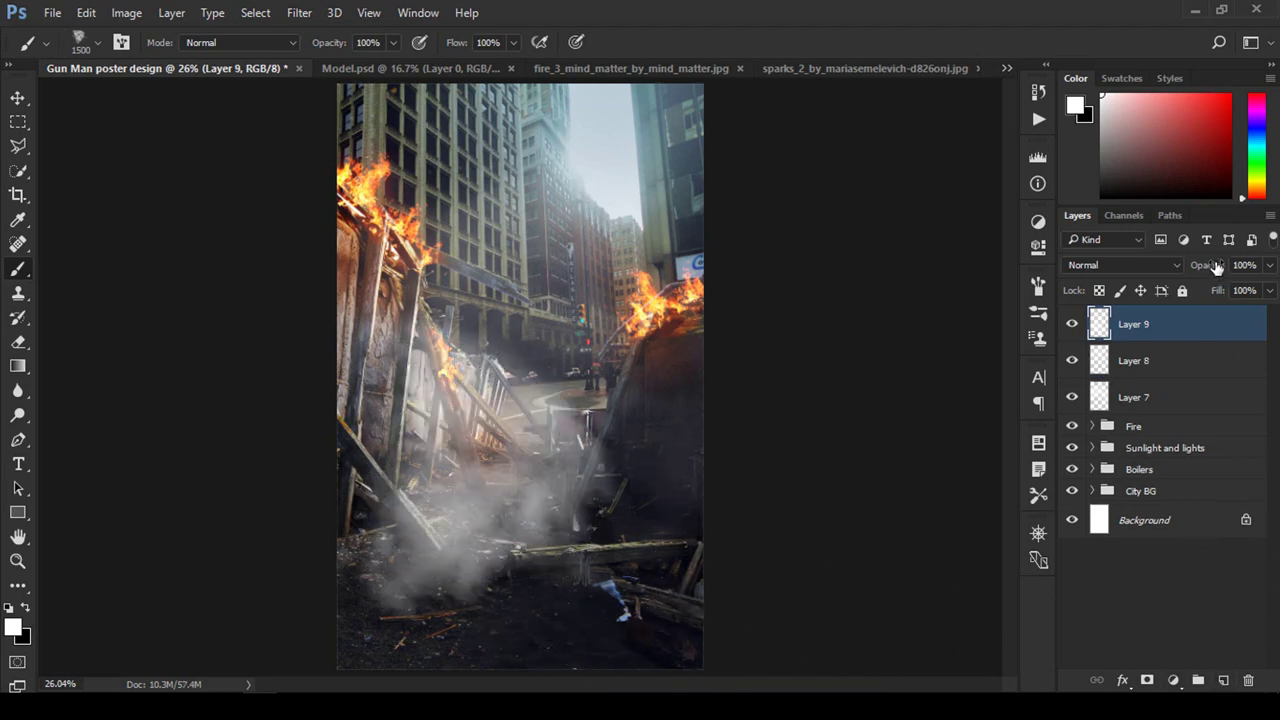
left_click_drag(1208, 270, 1106, 272)
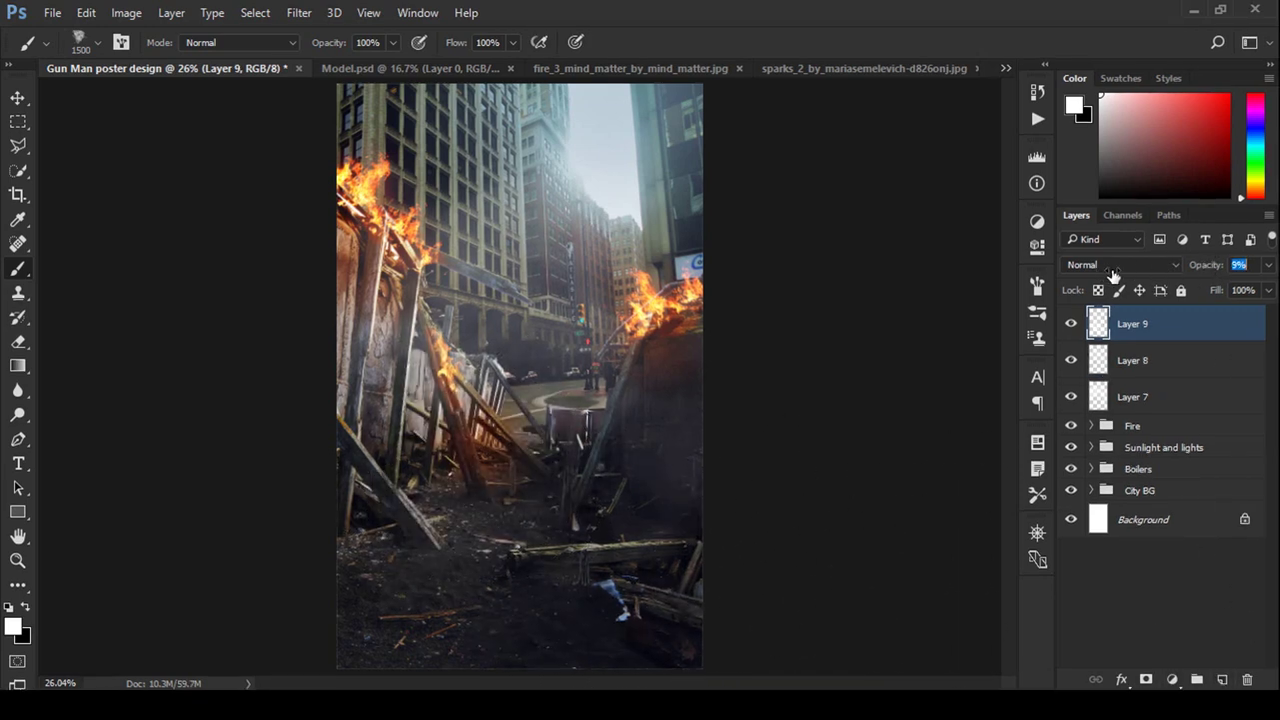
Step: Add Layer 10 with a soft white haze over the street, then select Layers 7–10
left_click(1222, 683)
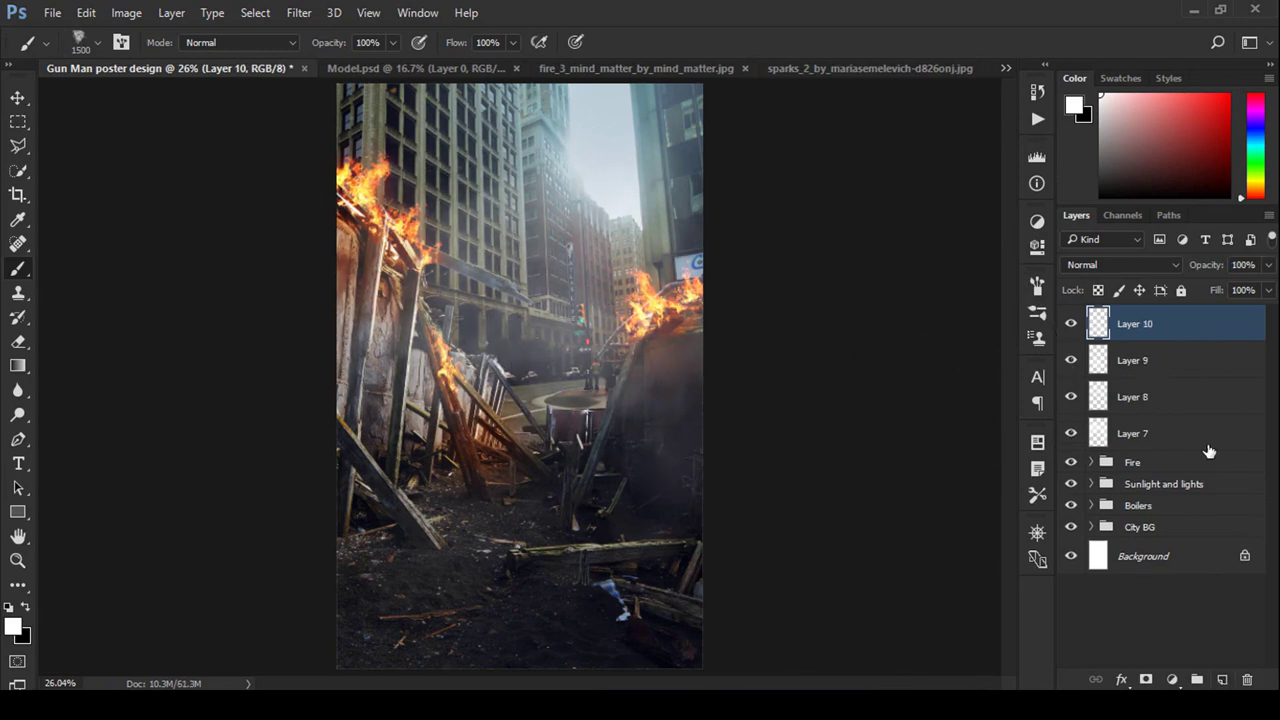
left_click(495, 268)
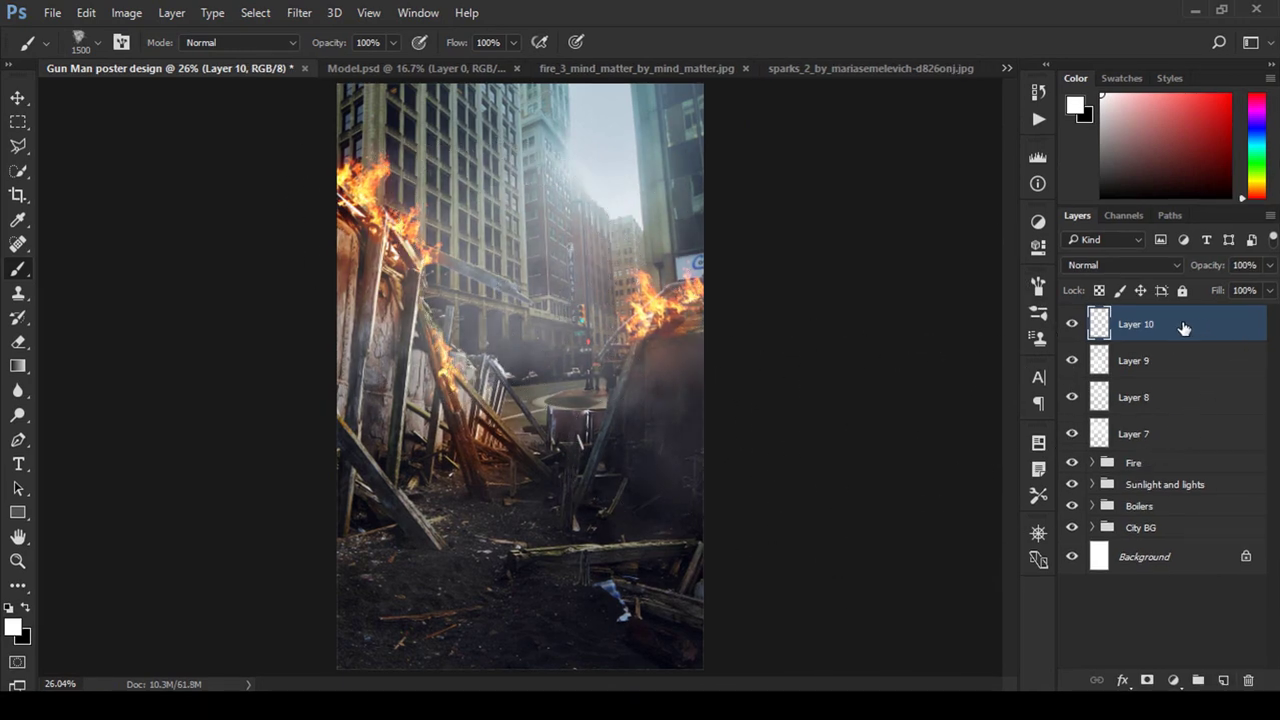
left_click(1178, 431)
left_click(1170, 322, "shift")
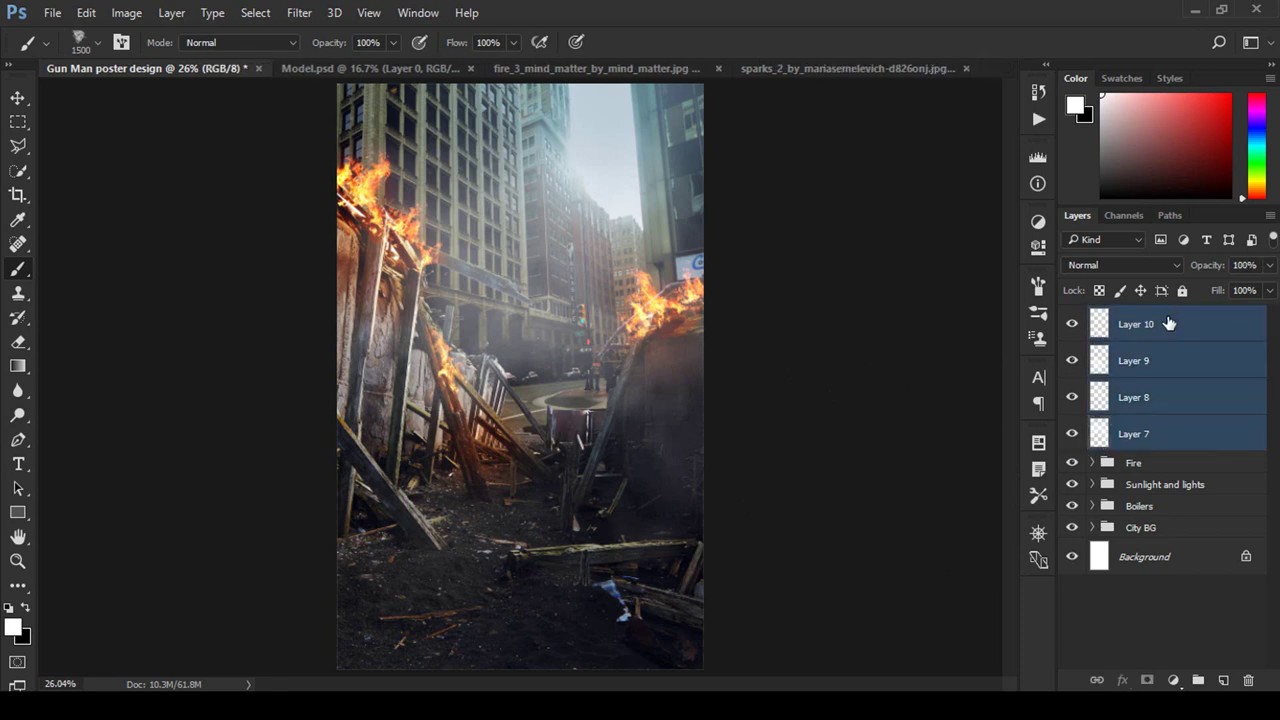
Step: Group the four smoke layers as 'Smoke' and place the group just below Fire
key("ctrl+g")
double_click(1137, 317)
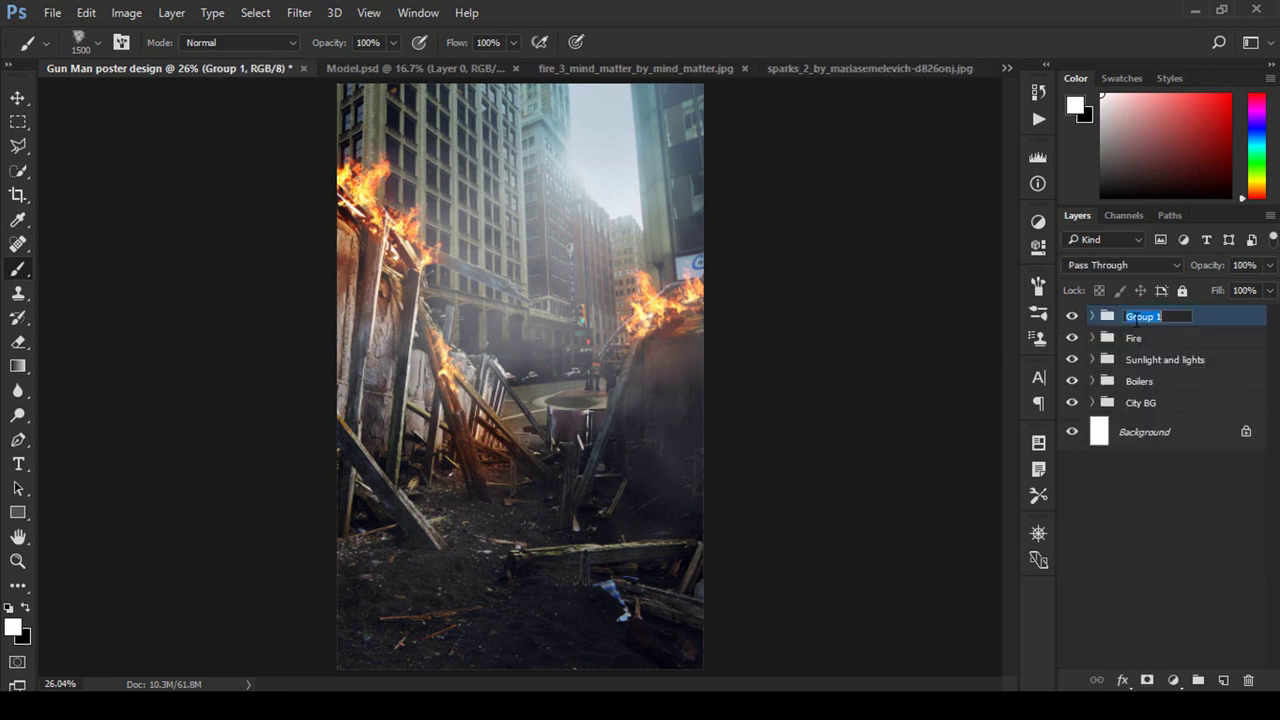
type("Smoke")
key("Return")
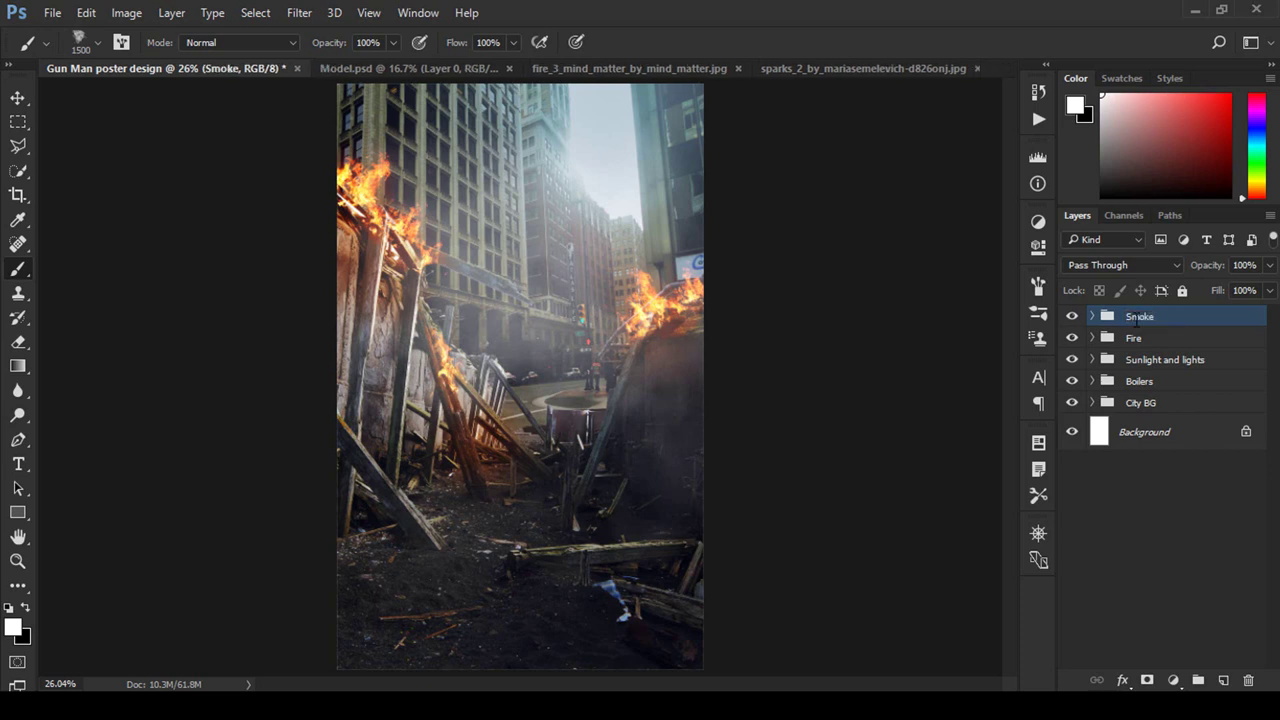
left_click_drag(1136, 320, 1136, 349)
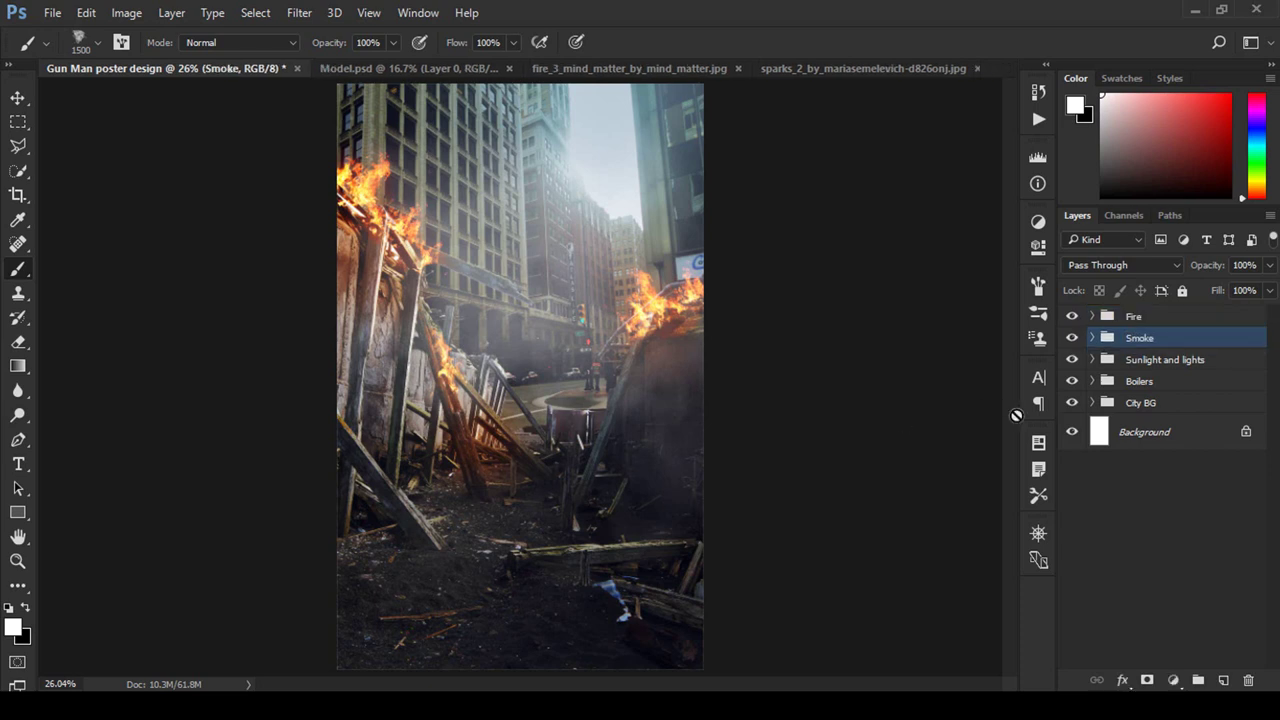
Step: Compare the scene with Smoke and Fire toggled, then move Smoke into Sunlight and lights
left_click(1072, 339)
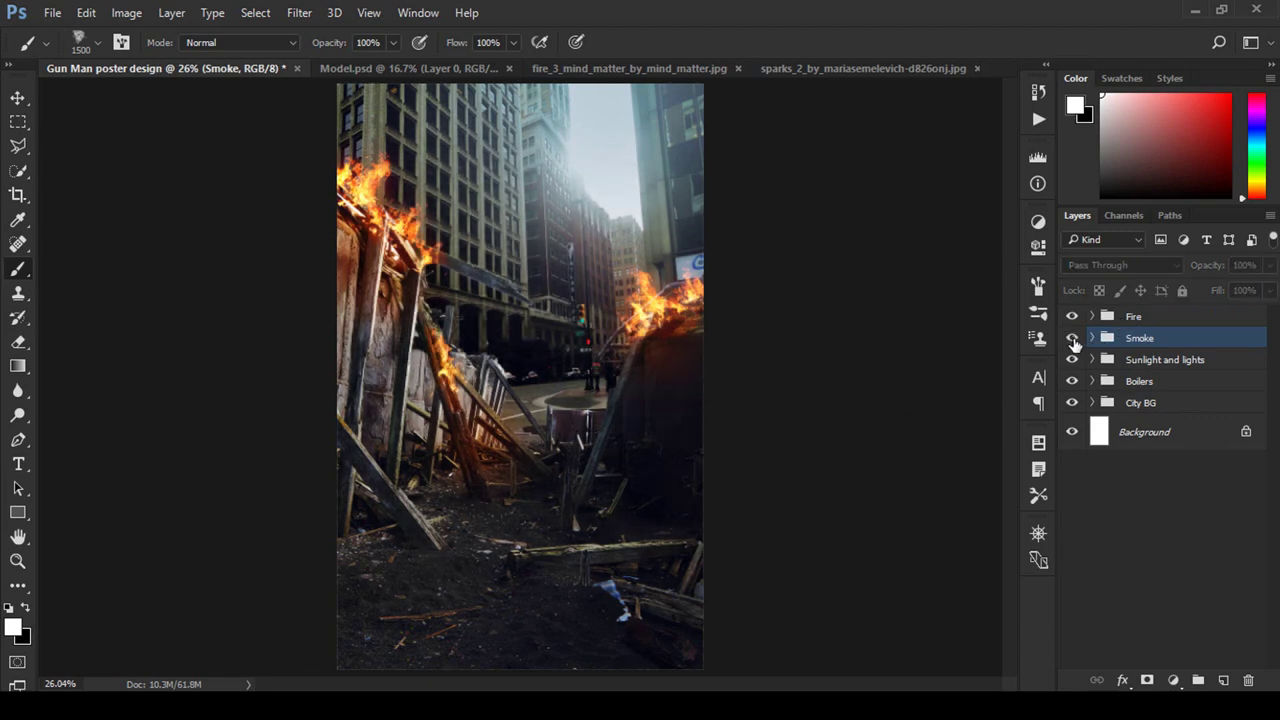
left_click(1072, 339)
left_click(1072, 338)
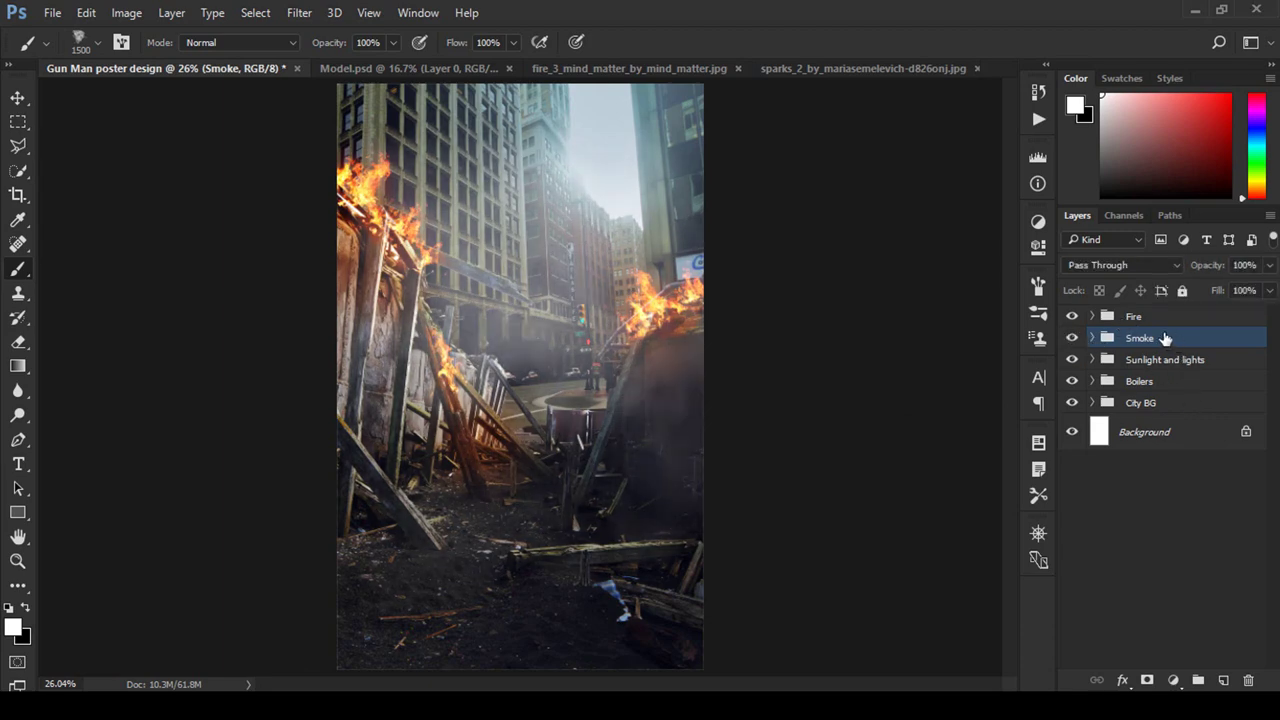
left_click(1072, 316)
left_click(1072, 316)
left_click_drag(1216, 348, 1219, 360)
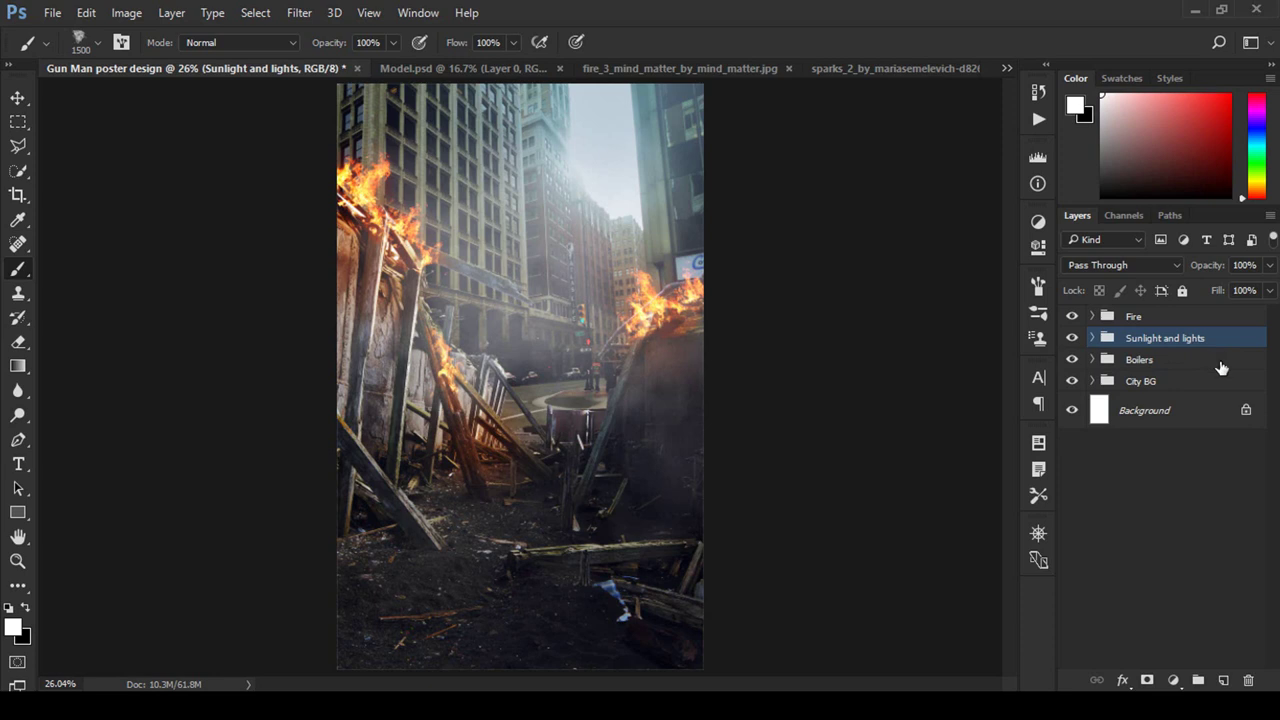
key("ctrl+z")
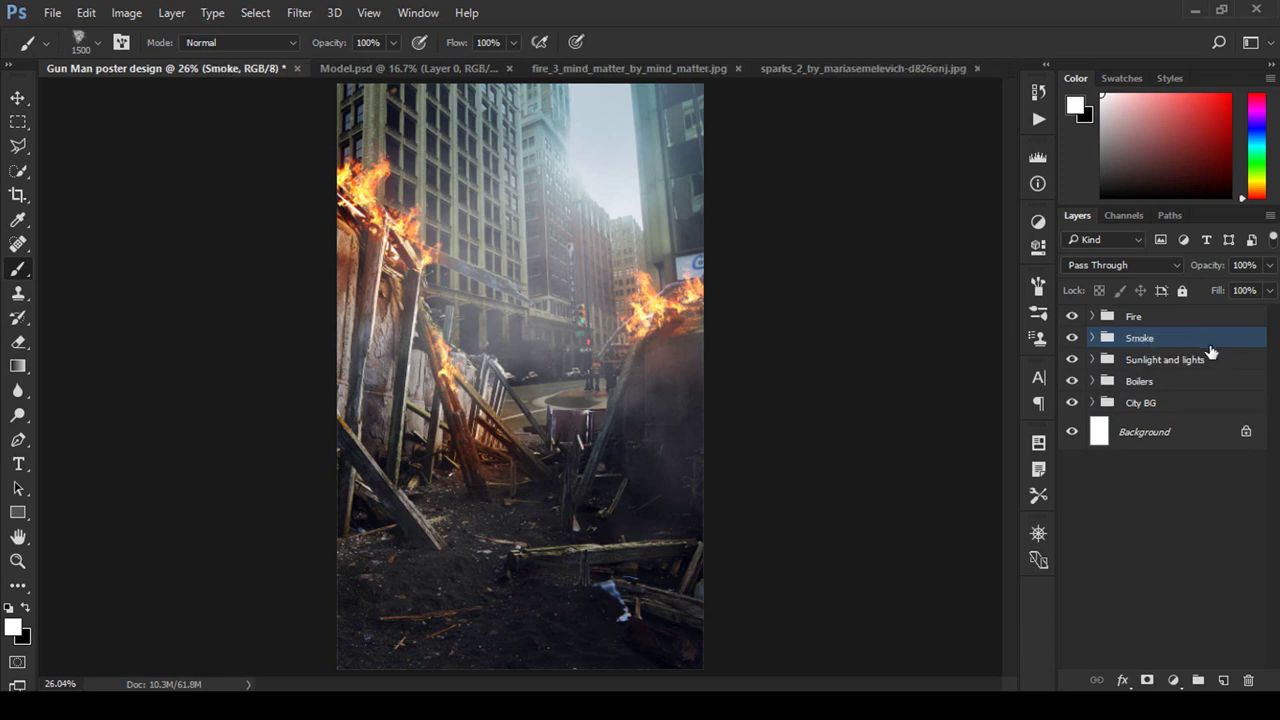
mouse_move(1196, 340)
left_mouse_down()
mouse_move(1191, 365)
mouse_move(1208, 336)
left_mouse_up()
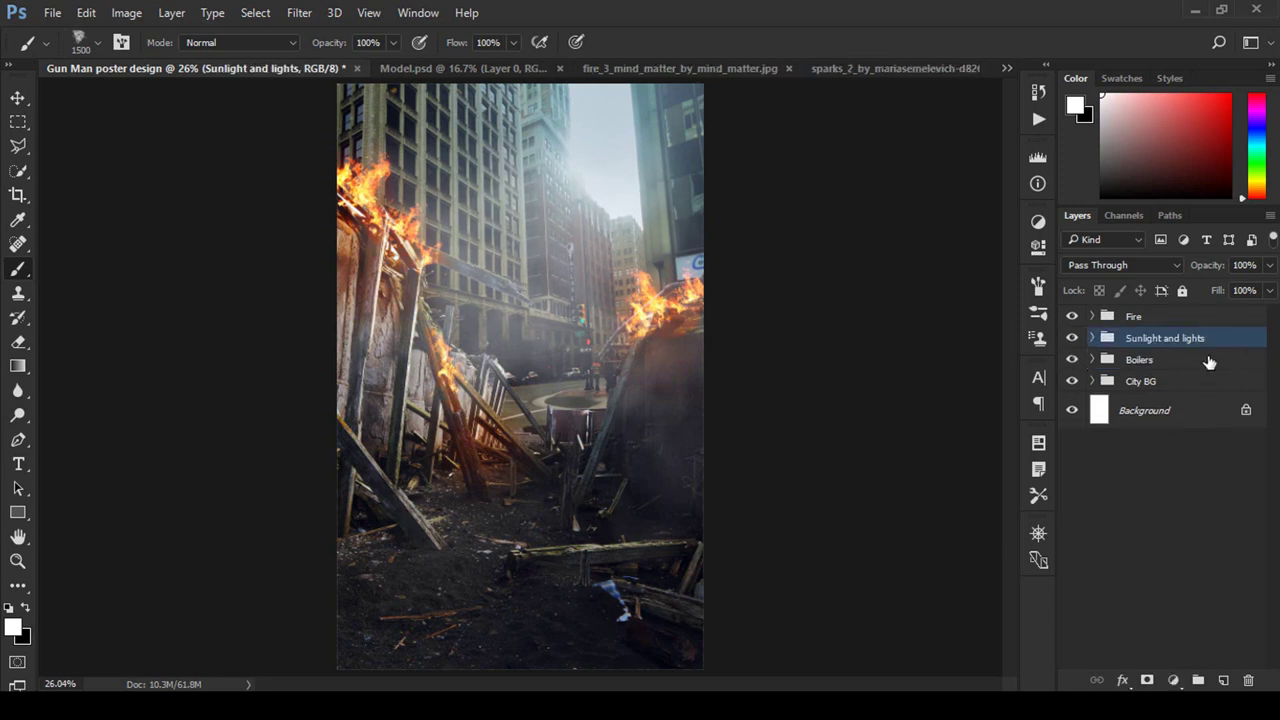
Step: Set Sunlight and lights to 69% opacity, trying Screen and Overlay before keeping Pass Through
mouse_move(1206, 266)
left_mouse_down()
mouse_move(1171, 272)
mouse_move(1184, 276)
left_mouse_up()
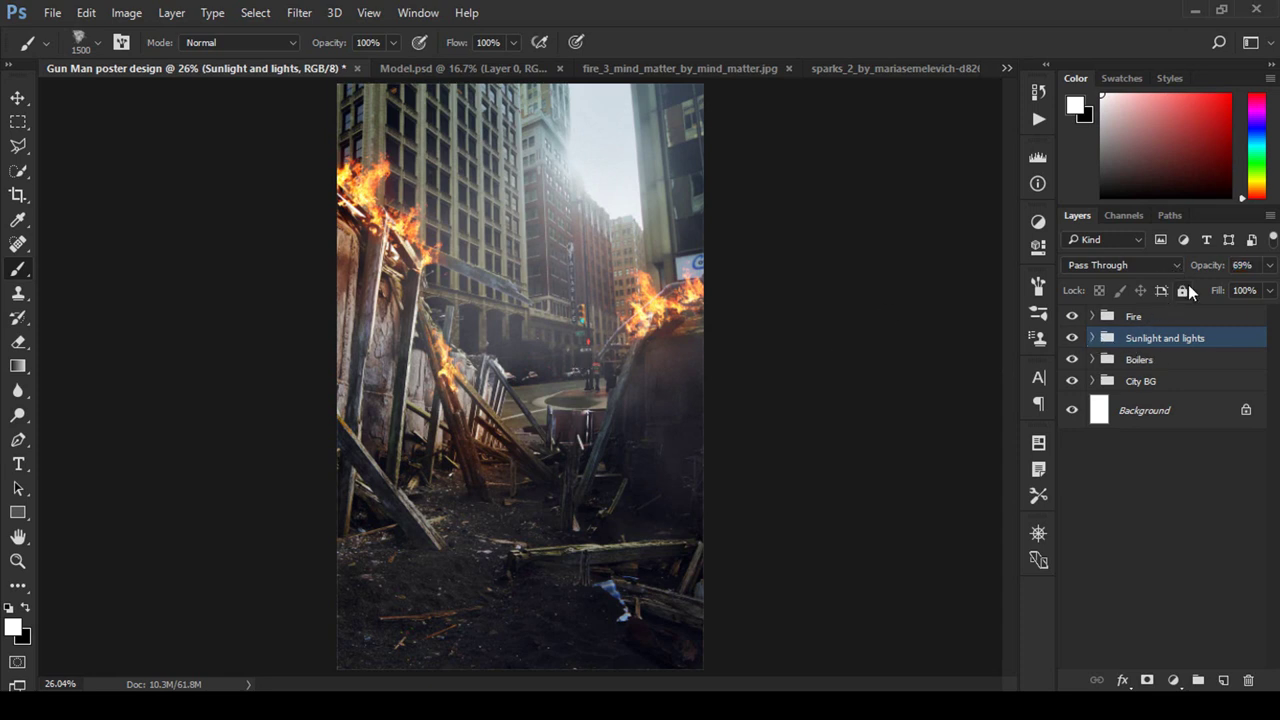
left_click(1142, 265)
left_click(1115, 414)
left_click(1138, 266)
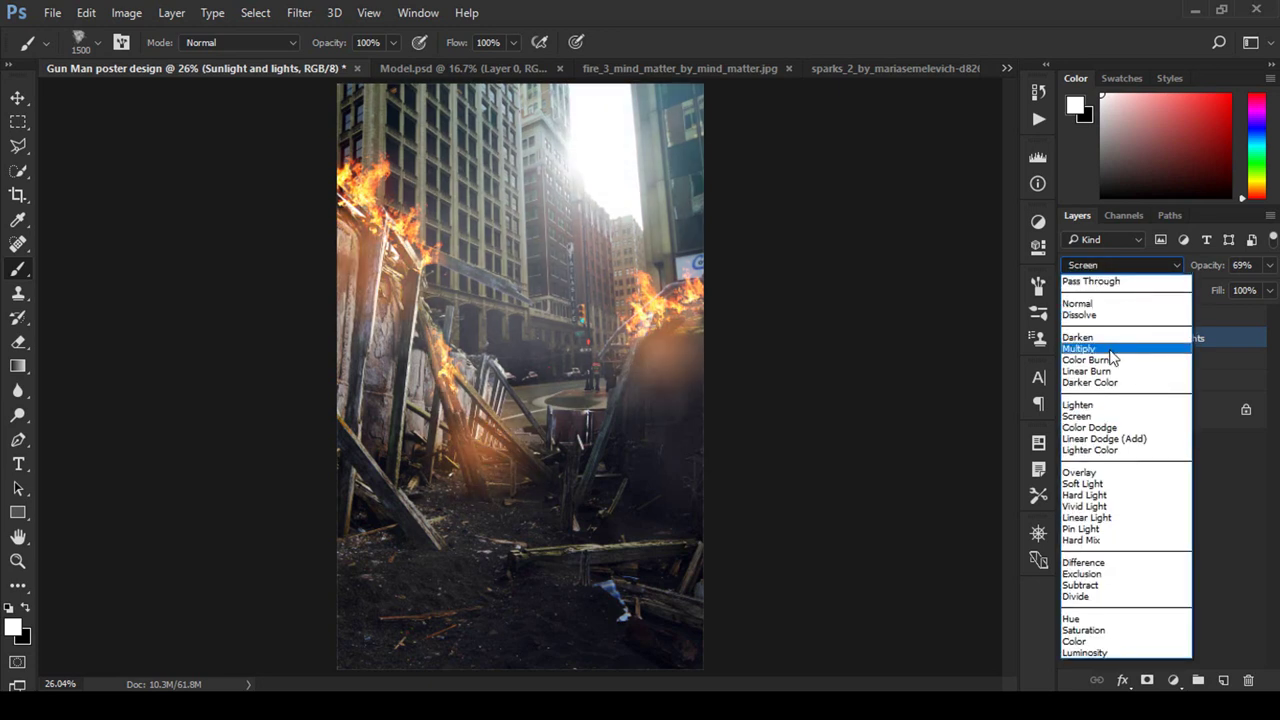
left_click(1090, 472)
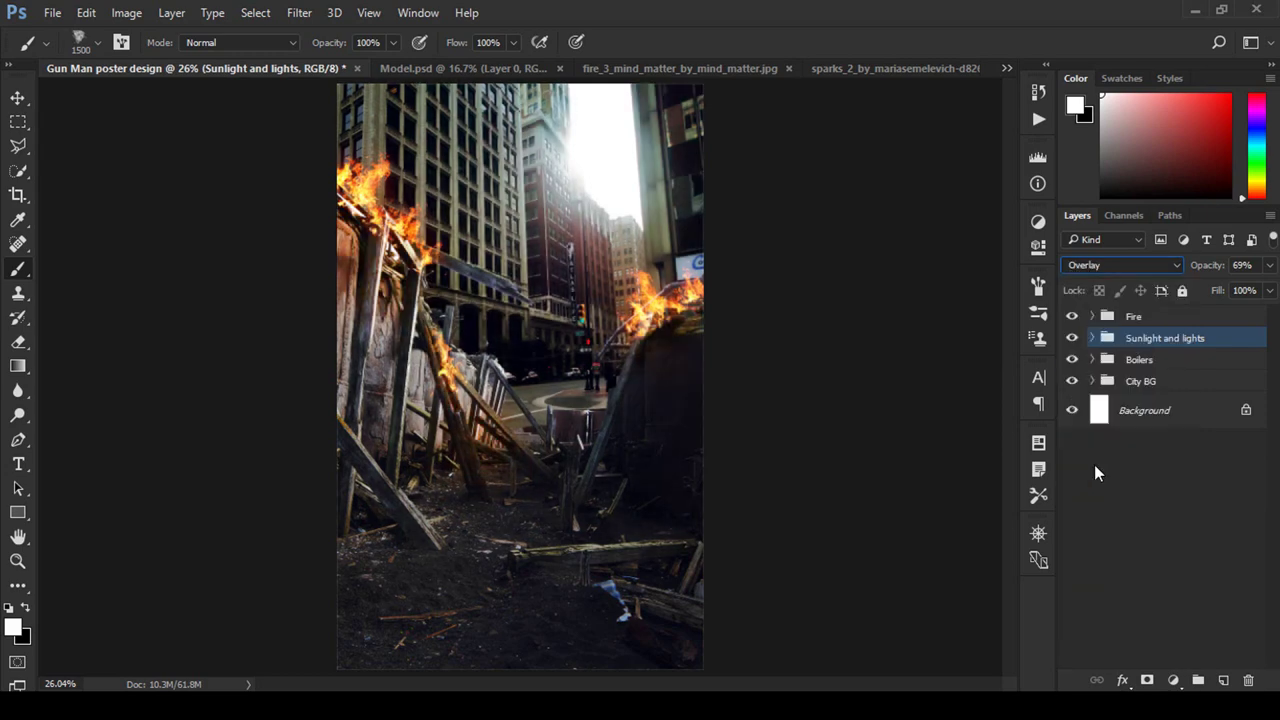
left_click(1157, 266)
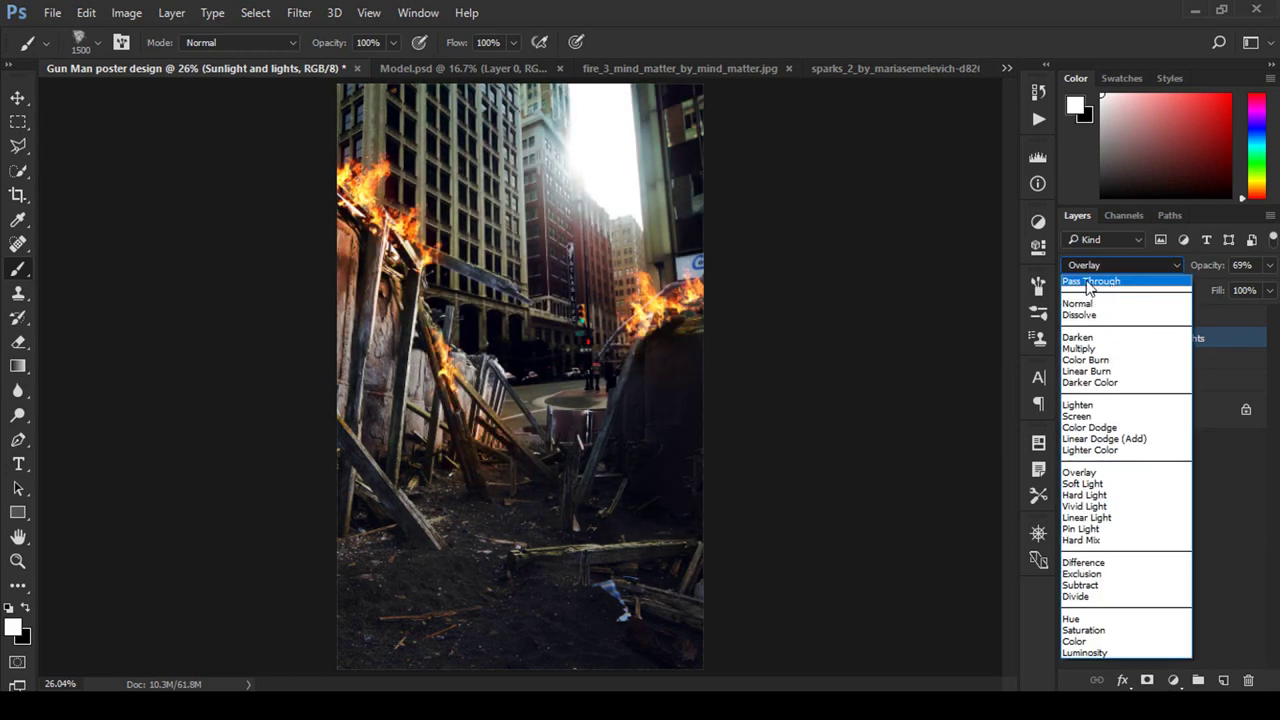
left_click(1093, 278)
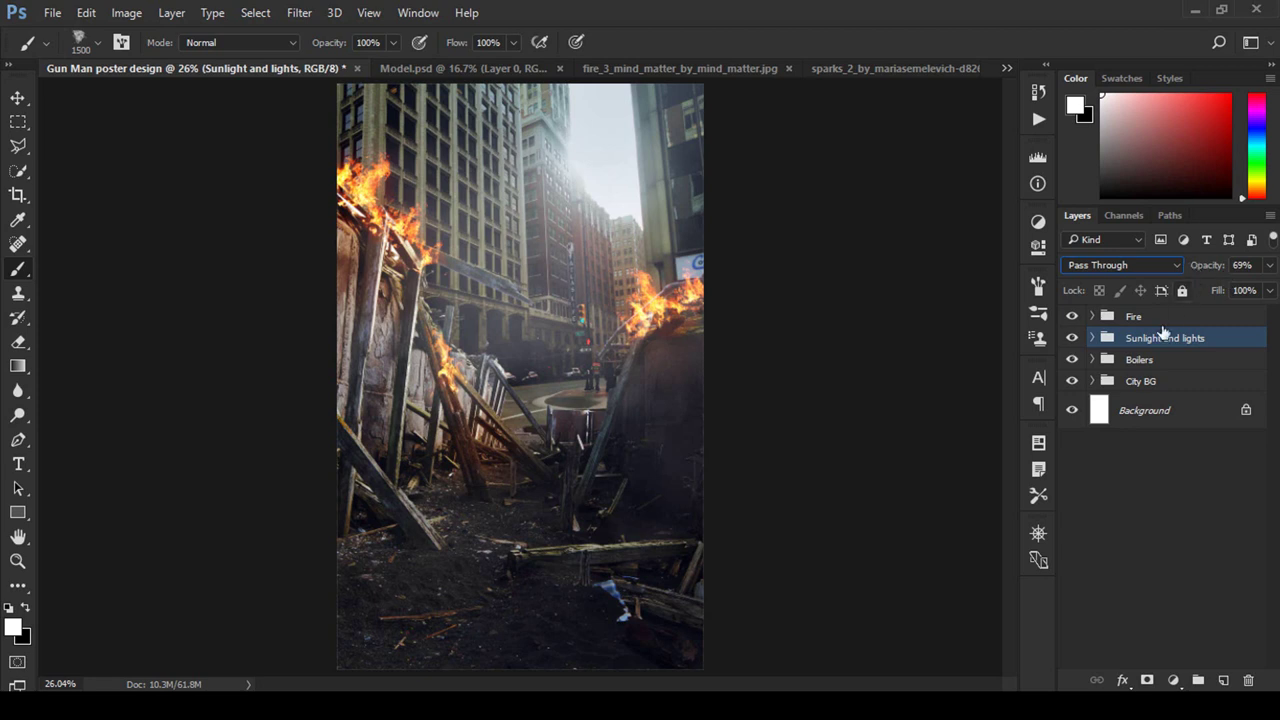
Step: Move the Smoke group out of Sunlight and lights to sit directly below Fire
left_click(1093, 338)
left_click(1125, 436)
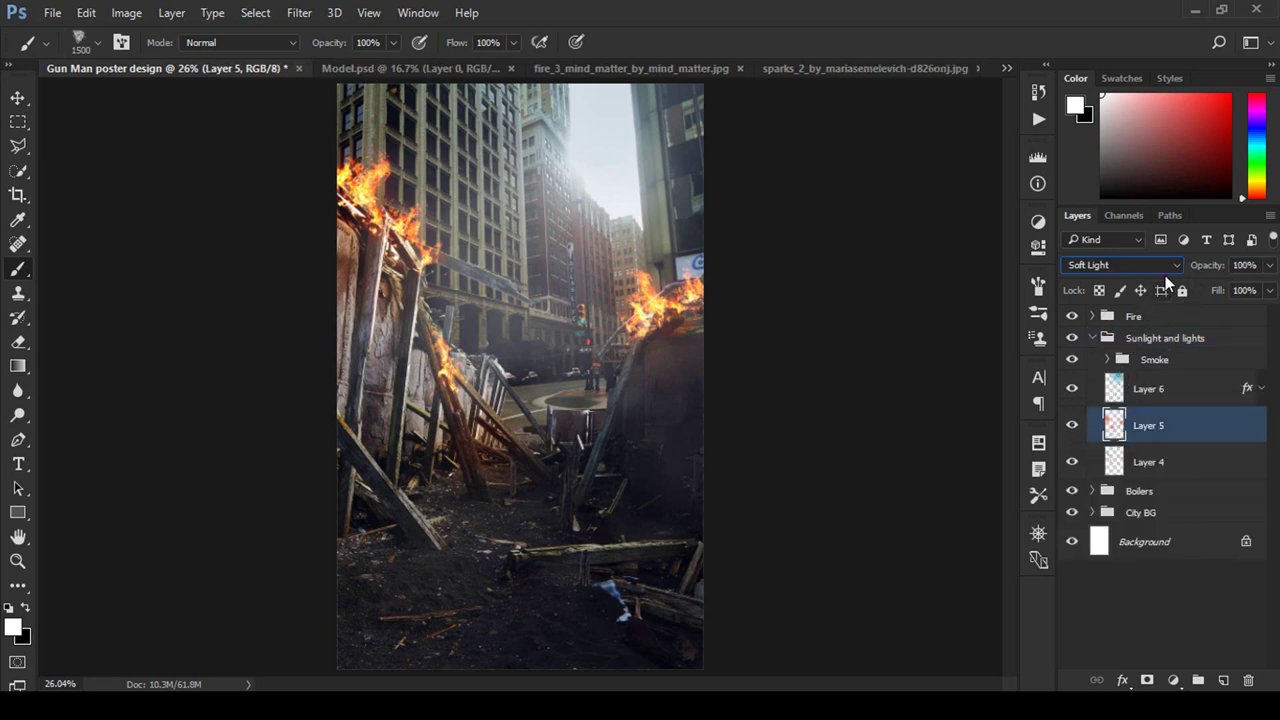
left_click(1174, 364)
left_click_drag(1155, 366, 1198, 332)
left_click(1100, 360)
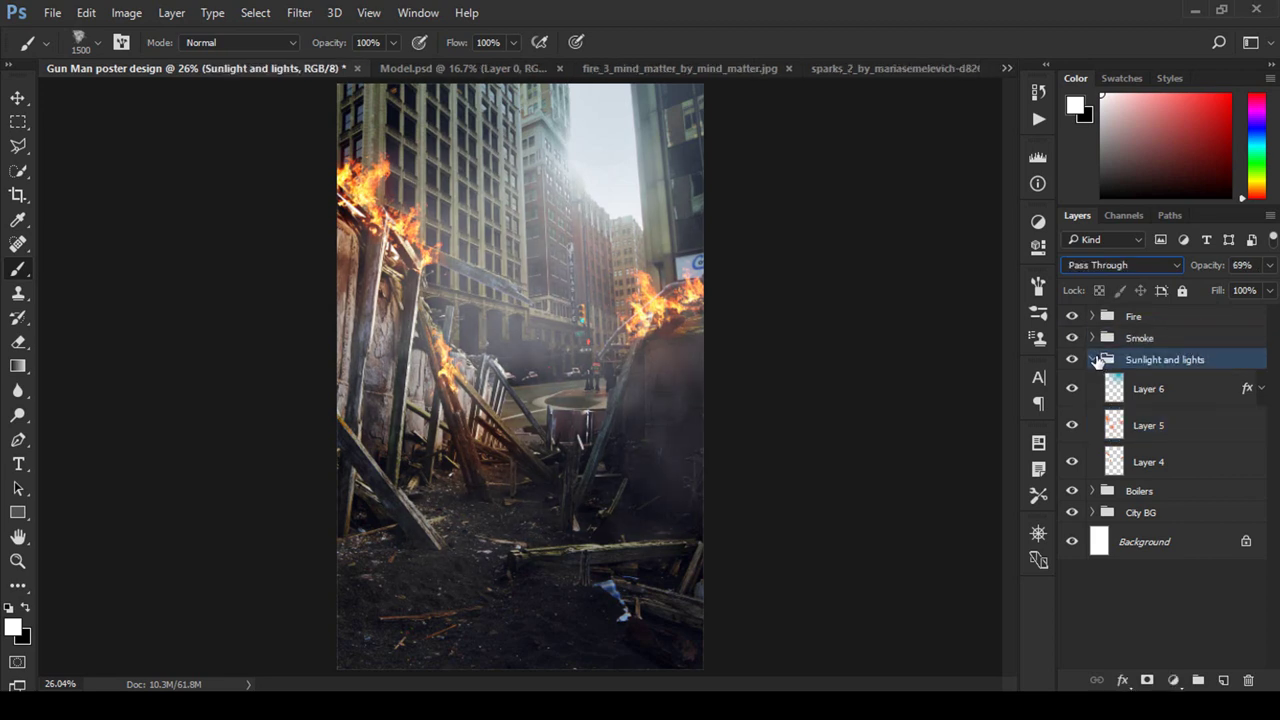
left_click(1094, 360)
left_click(1138, 340)
Step: Compare the smoke layers' visibility and delete Layer 8 from the Smoke group
left_click(1092, 338)
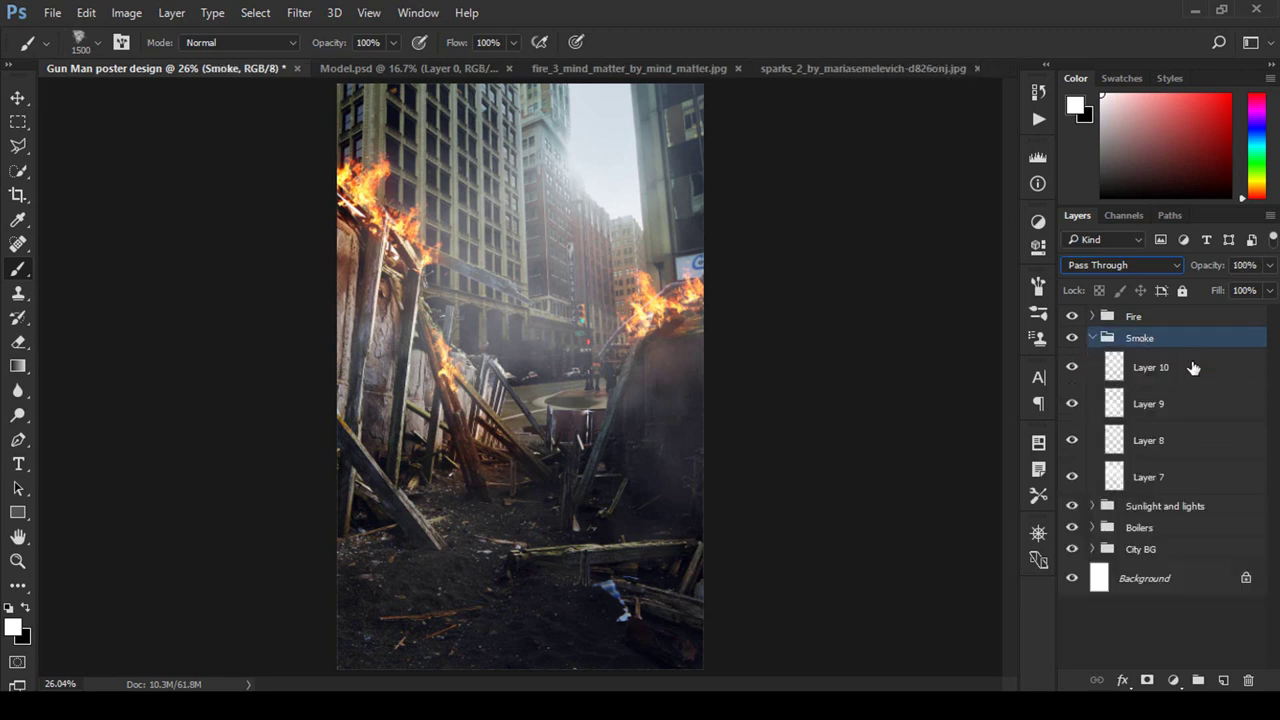
left_click(1112, 377)
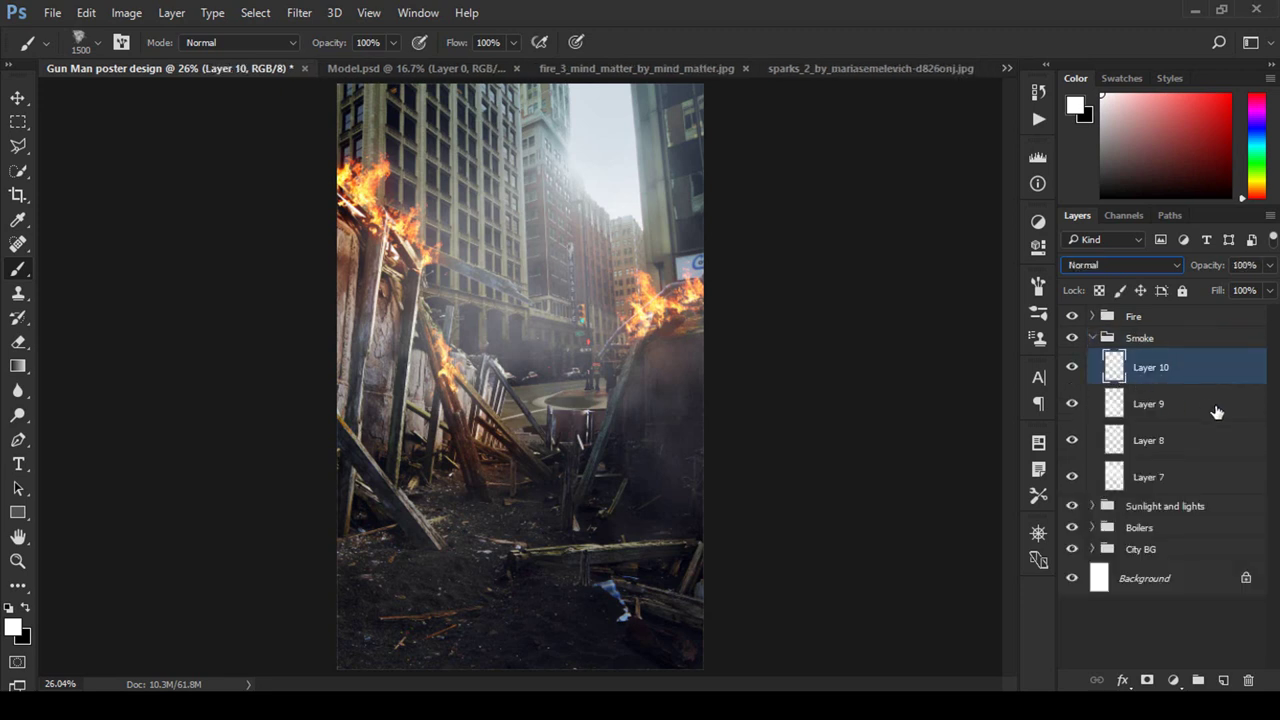
left_click(1072, 368)
left_click(1072, 368)
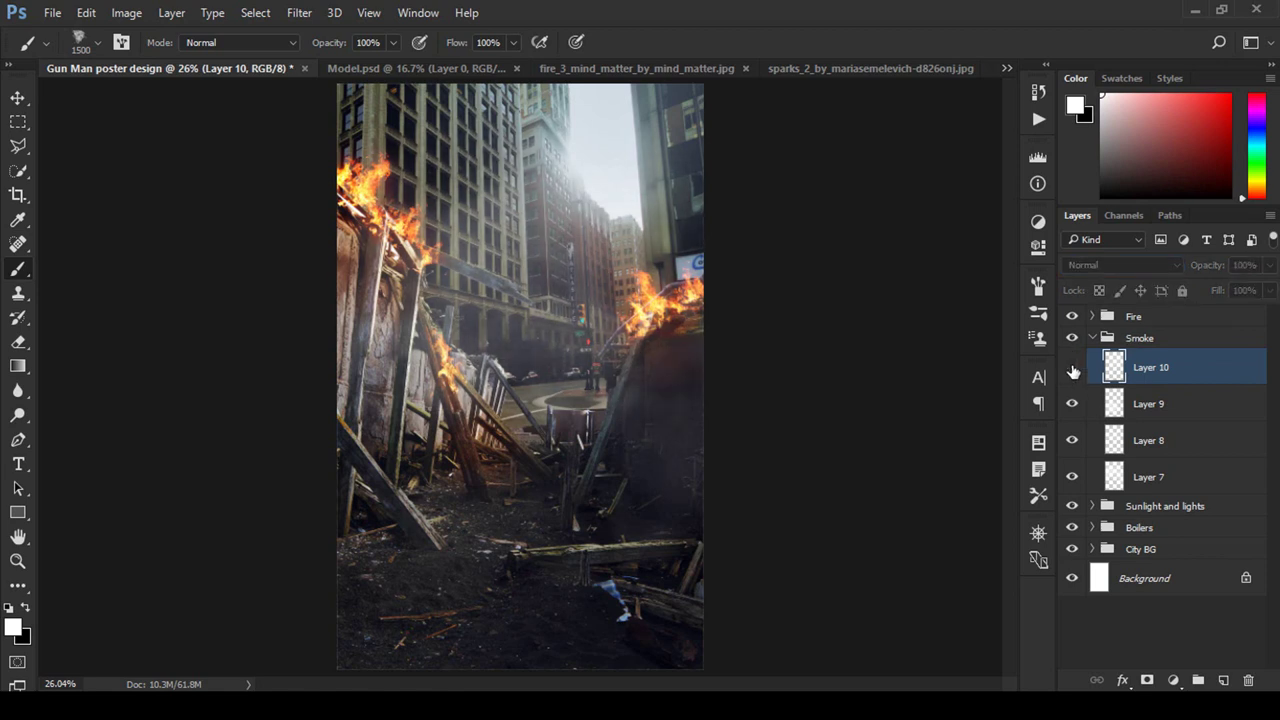
left_click(1072, 369)
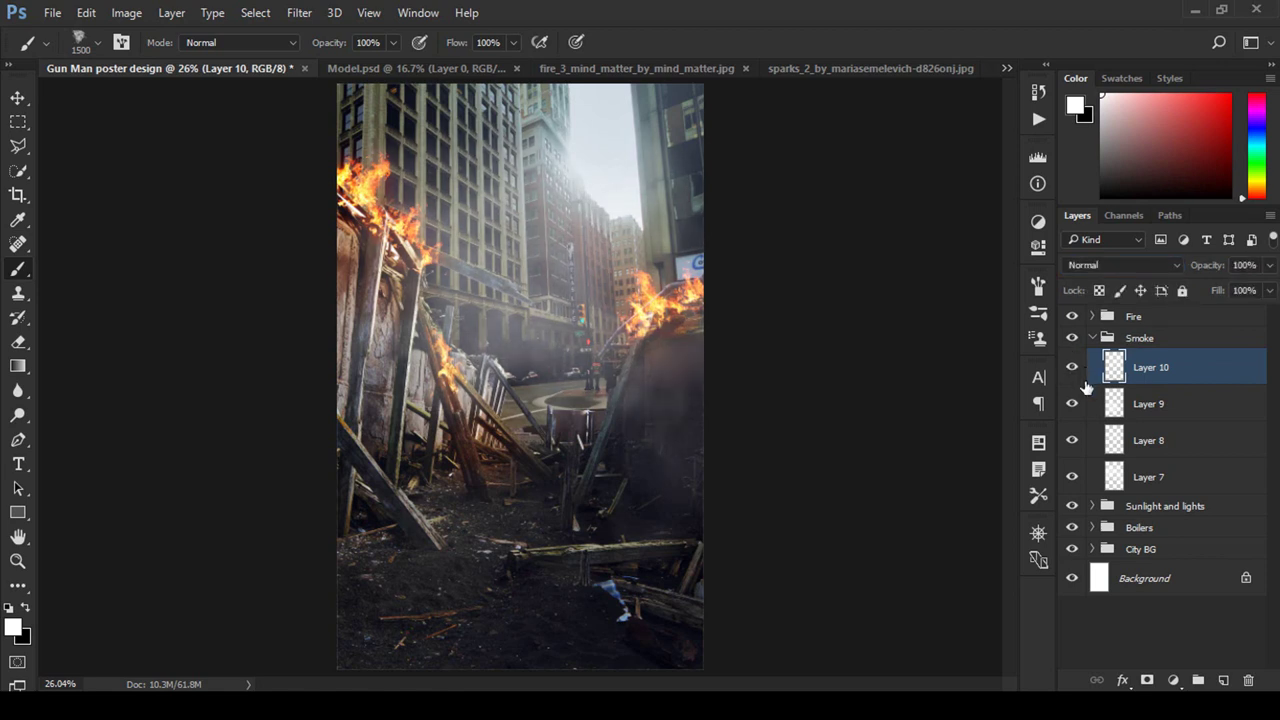
left_click(1128, 404)
left_click(1072, 404)
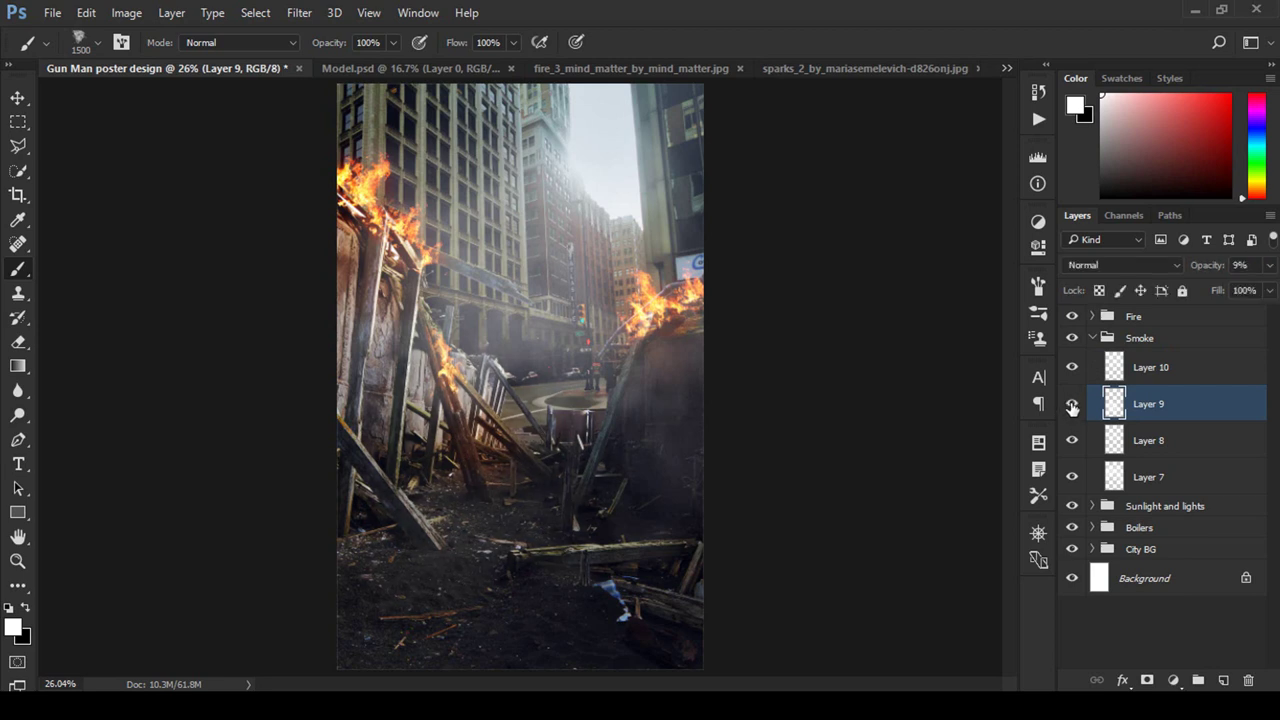
left_click(1071, 441)
left_click(1071, 441)
left_click(1150, 441)
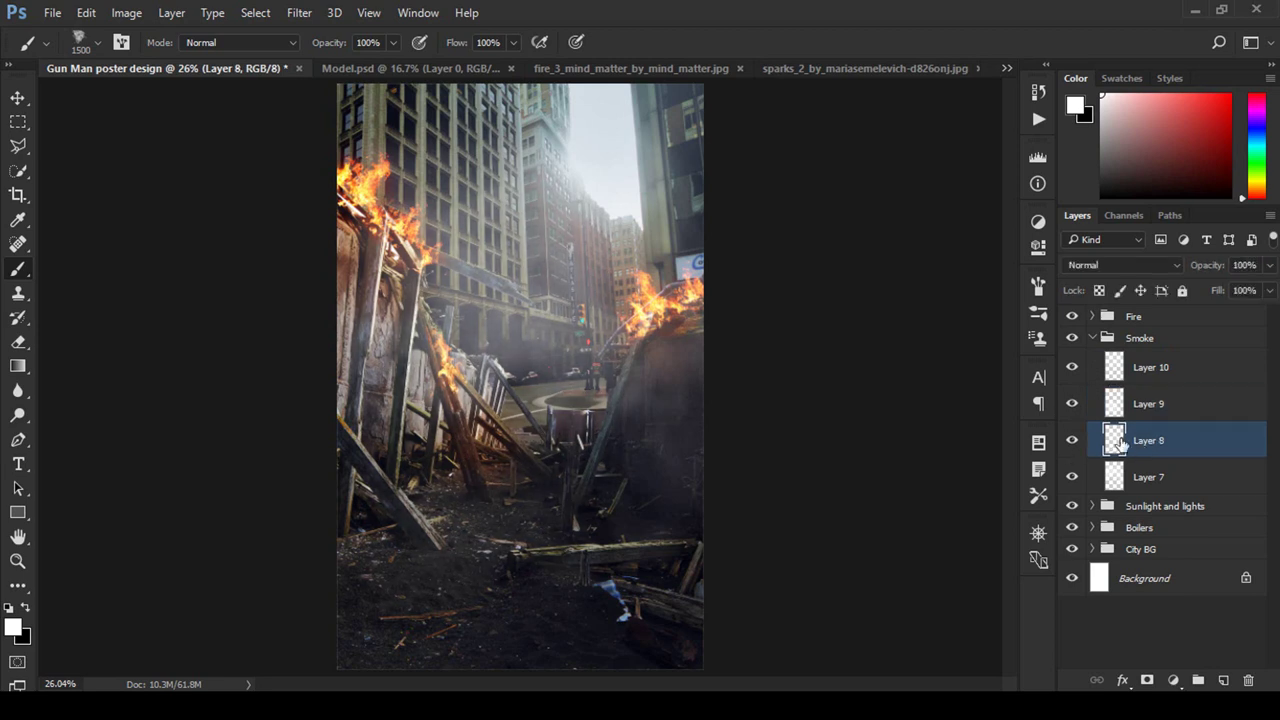
mouse_move(1114, 443)
left_mouse_down()
mouse_move(1272, 674)
mouse_move(1248, 680)
left_mouse_up()
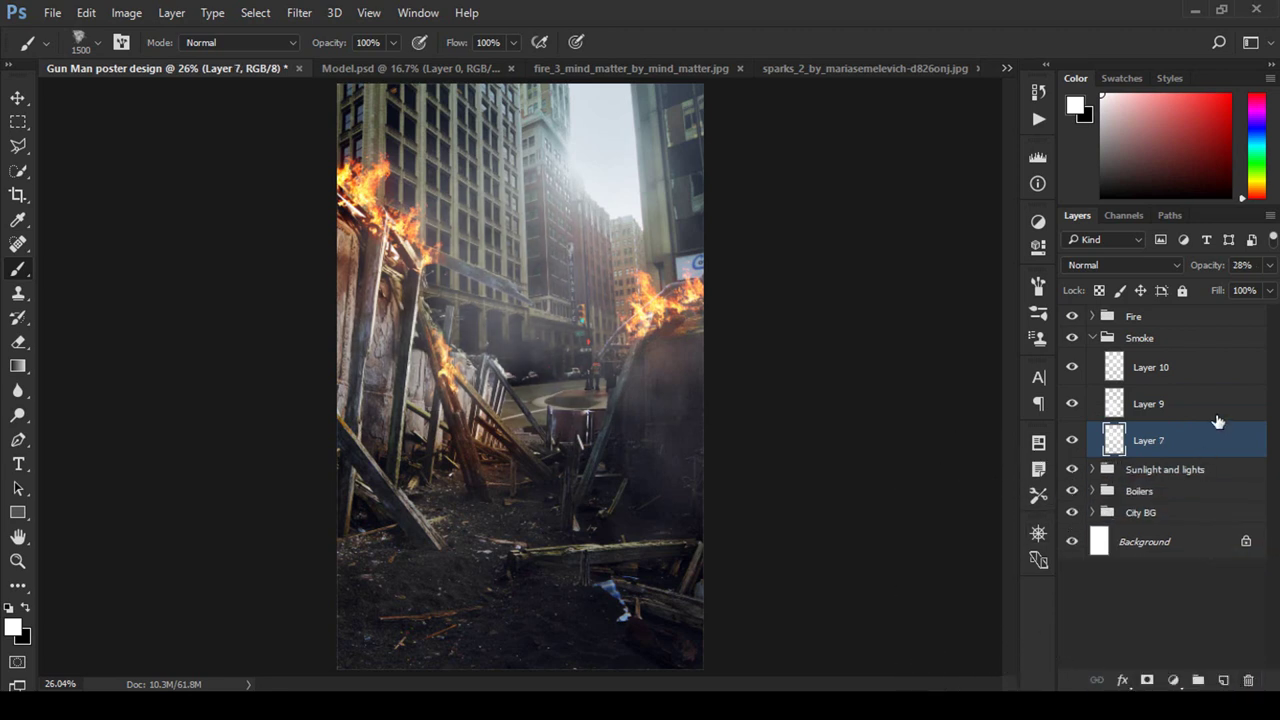
Step: Add a layer mask to Layer 10 and paint black to thin its central street smoke
left_click(1118, 367)
left_click(1108, 344)
left_click(1107, 378)
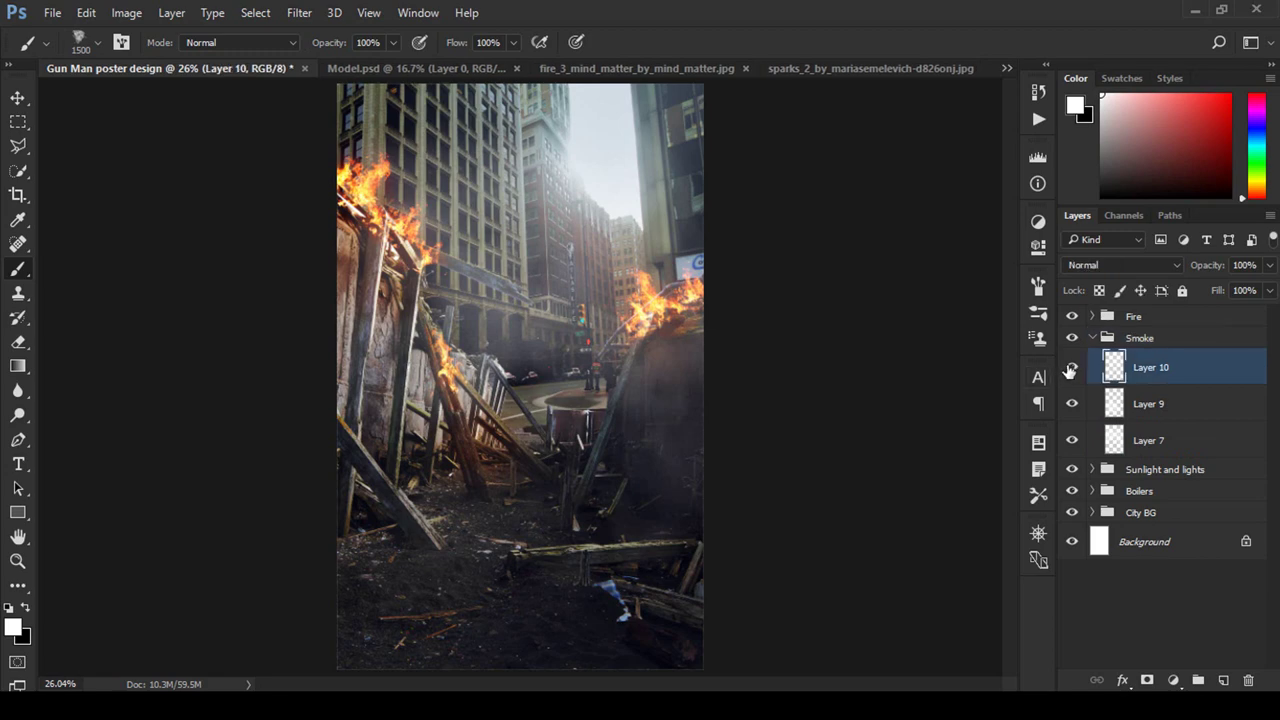
left_click(1071, 370)
left_click(1150, 681)
key("x")
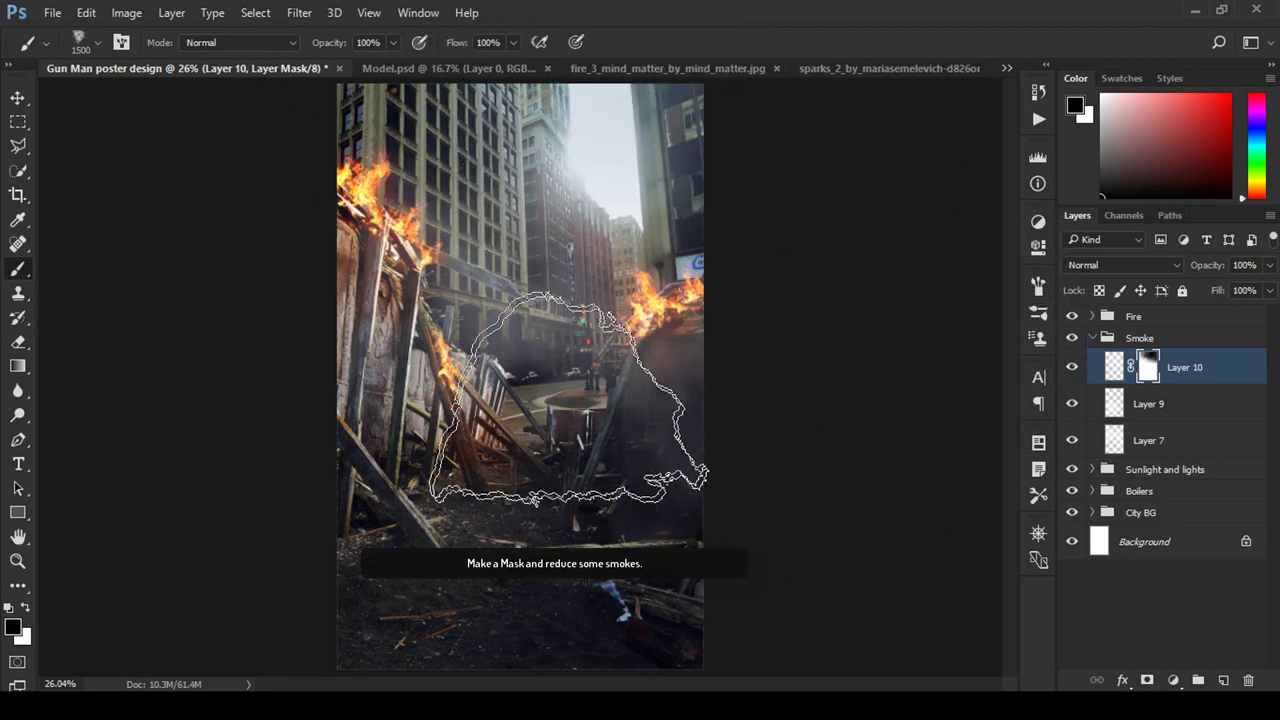
left_click(1113, 372)
key("x")
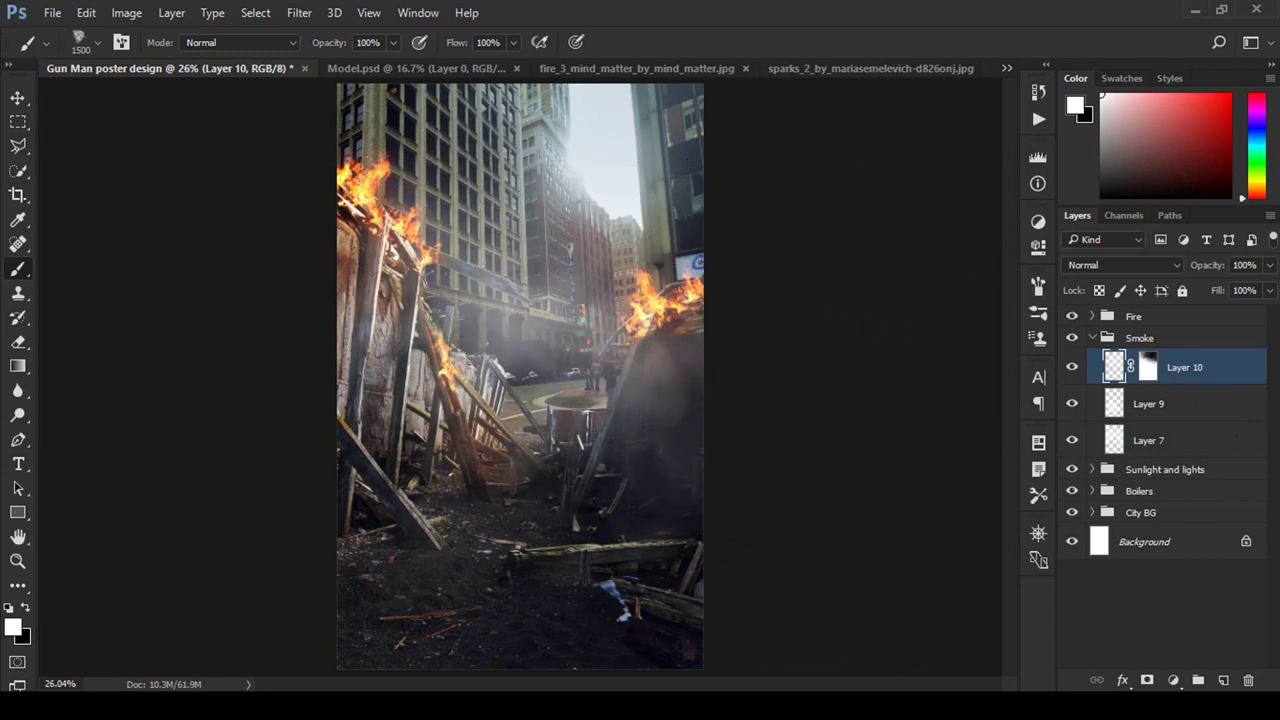
left_click(1095, 343)
left_click(1093, 339)
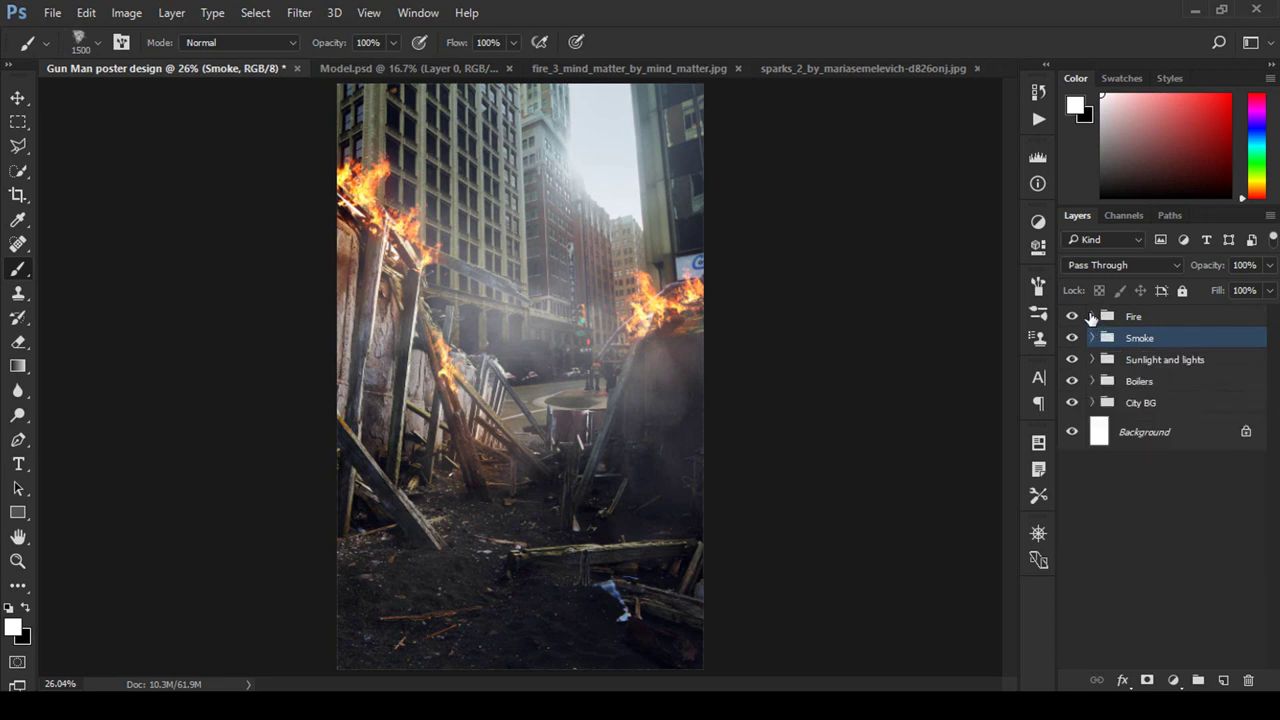
Step: Convert the masked Model.psd gunman to a smart object and drag it into the poster above Fire
left_click(1150, 318)
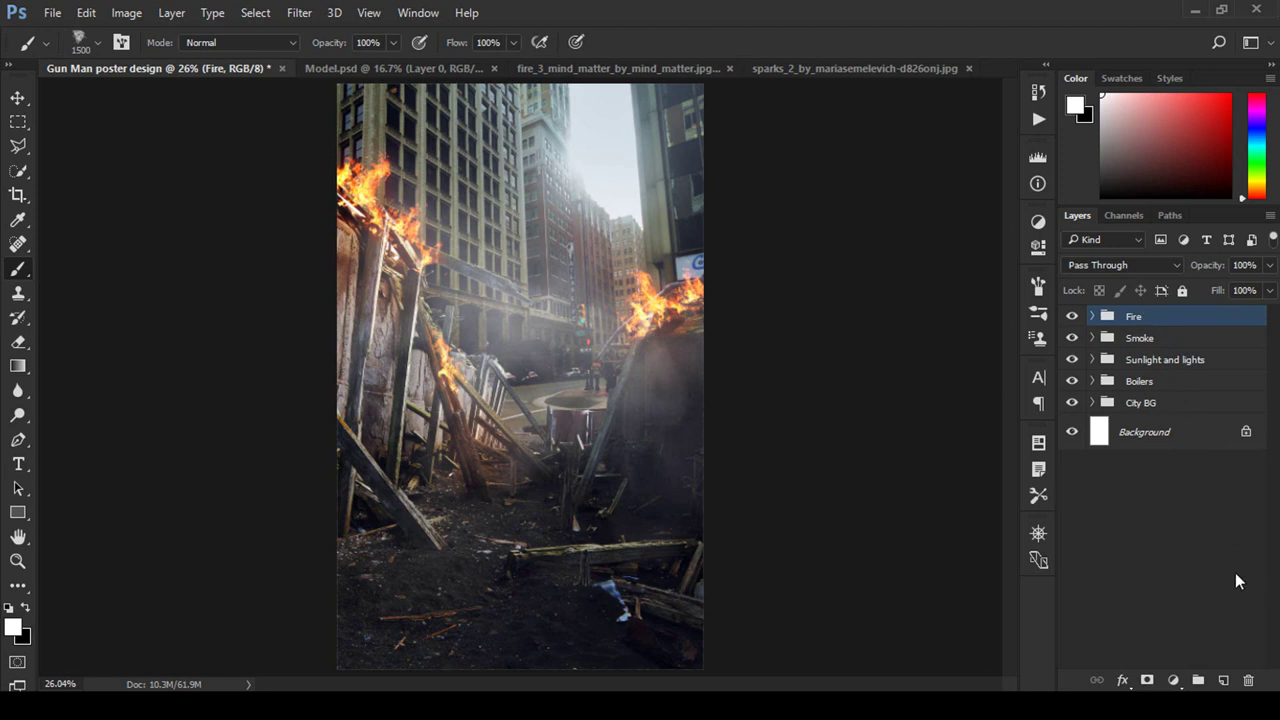
left_click(376, 70)
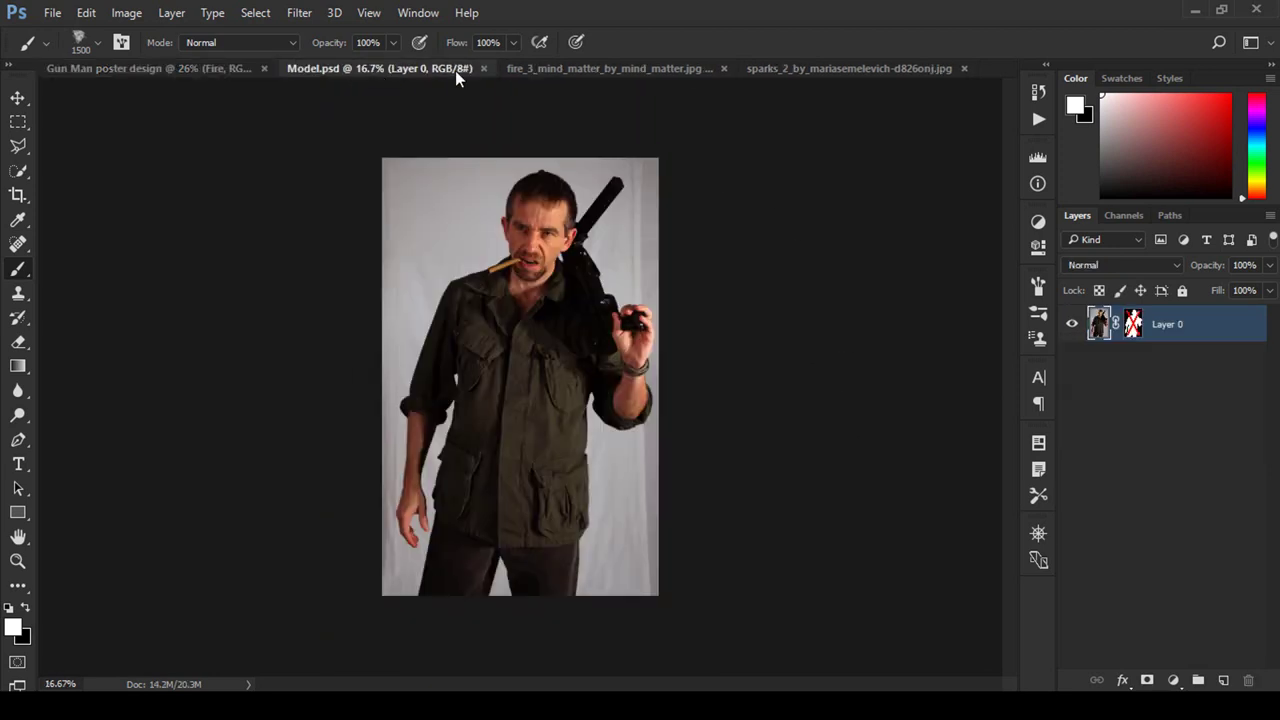
left_click(17, 98)
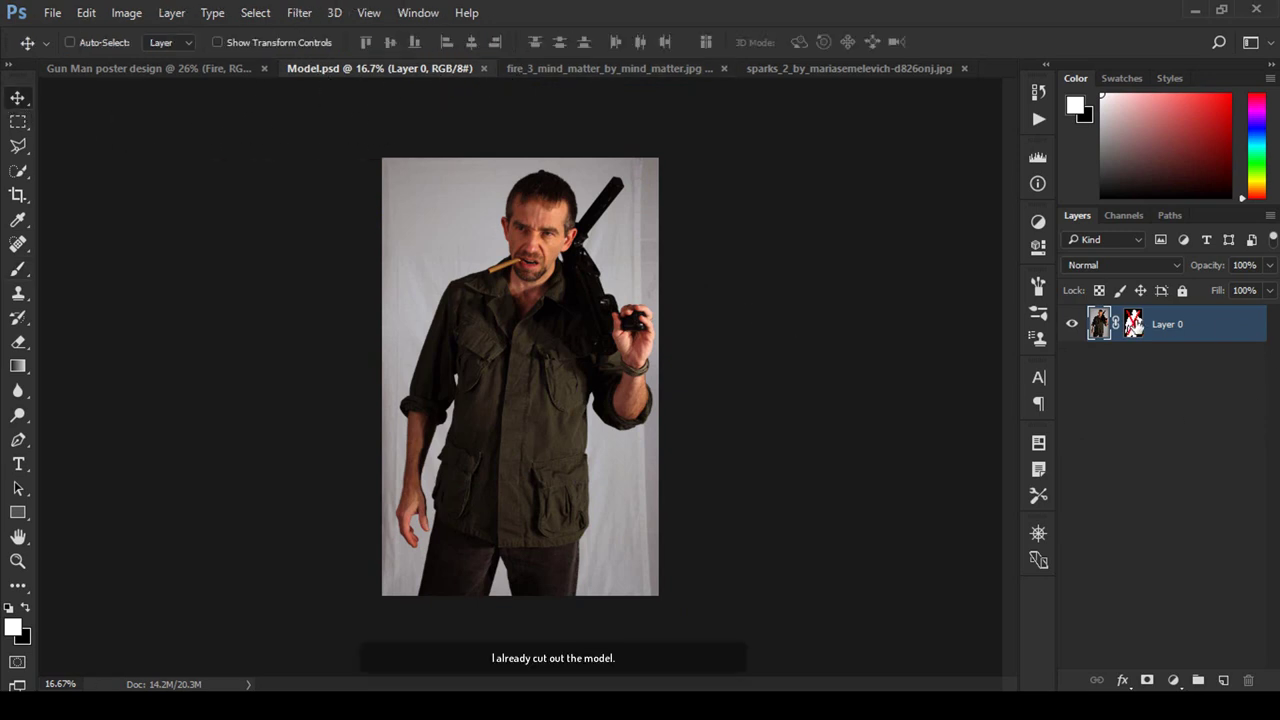
left_click(1134, 324, "shift")
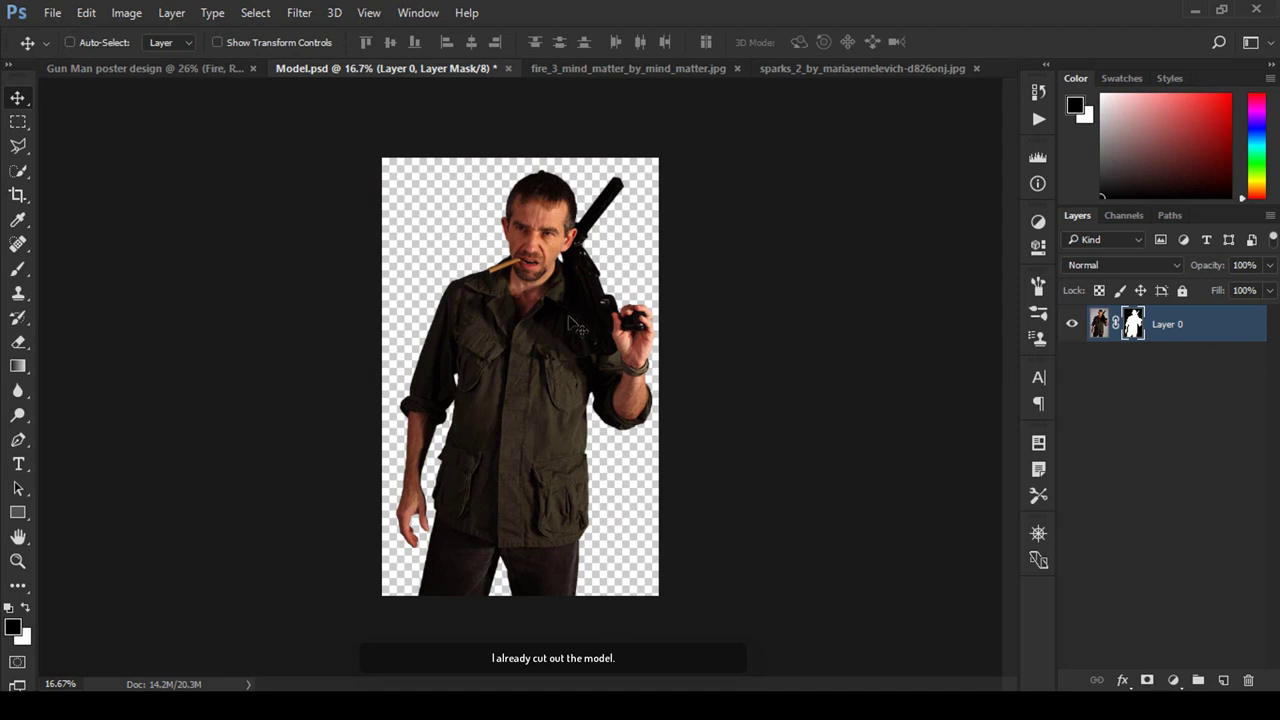
right_click(1175, 333)
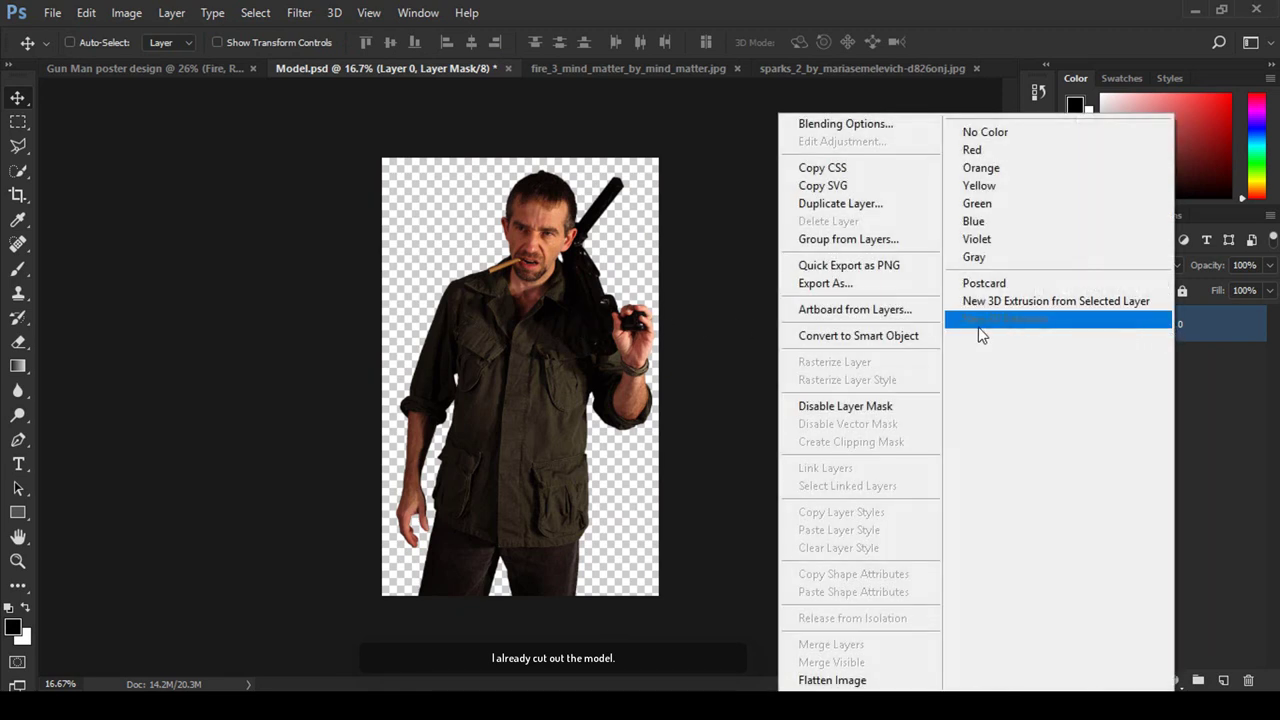
left_click(840, 335)
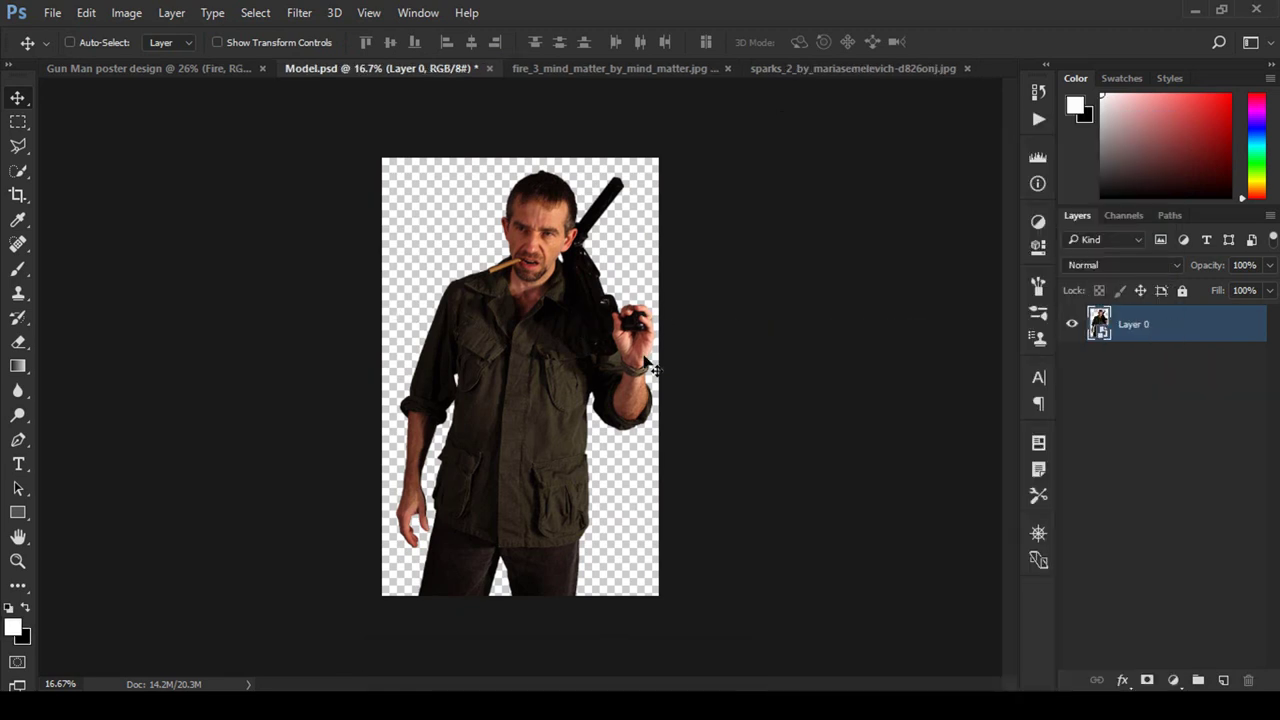
mouse_move(600, 368)
left_mouse_down()
mouse_move(172, 95)
mouse_move(598, 372)
left_mouse_up()
left_click_drag(485, 378, 555, 355)
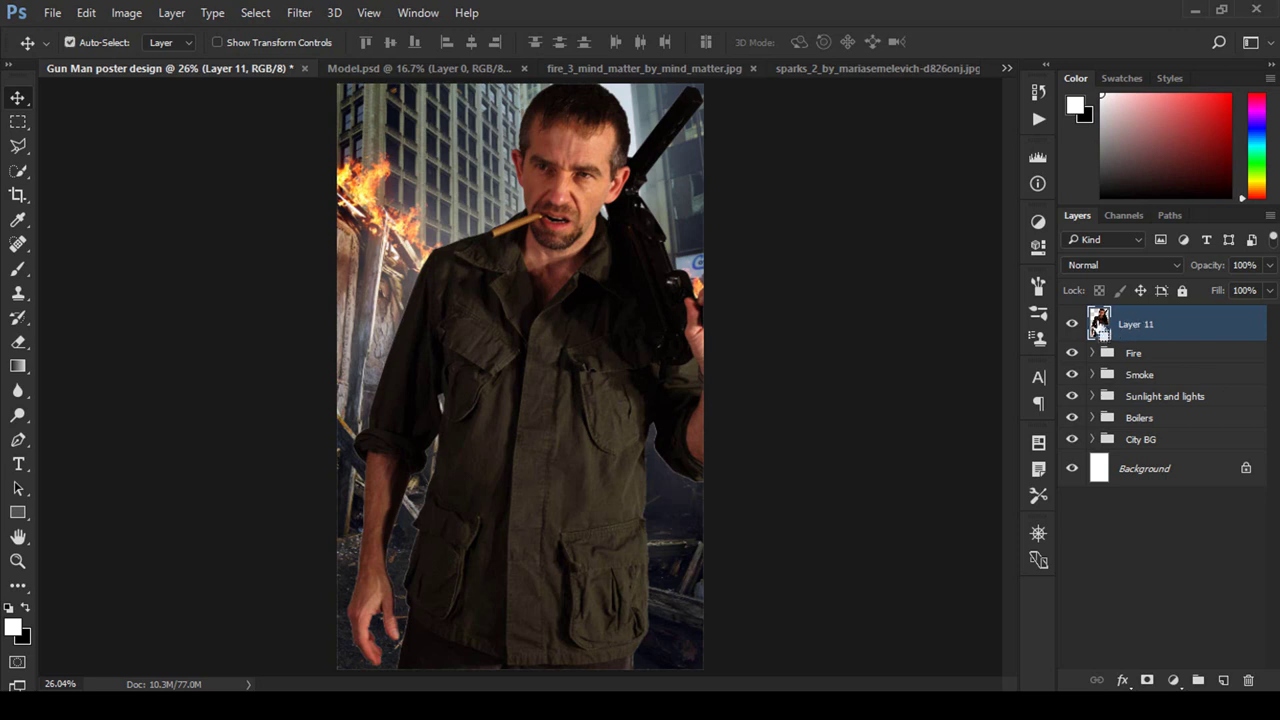
Step: Scale Layer 11's gunman proportionally to about 16.7% and move him down-left into the street
left_click(1099, 320, "ctrl")
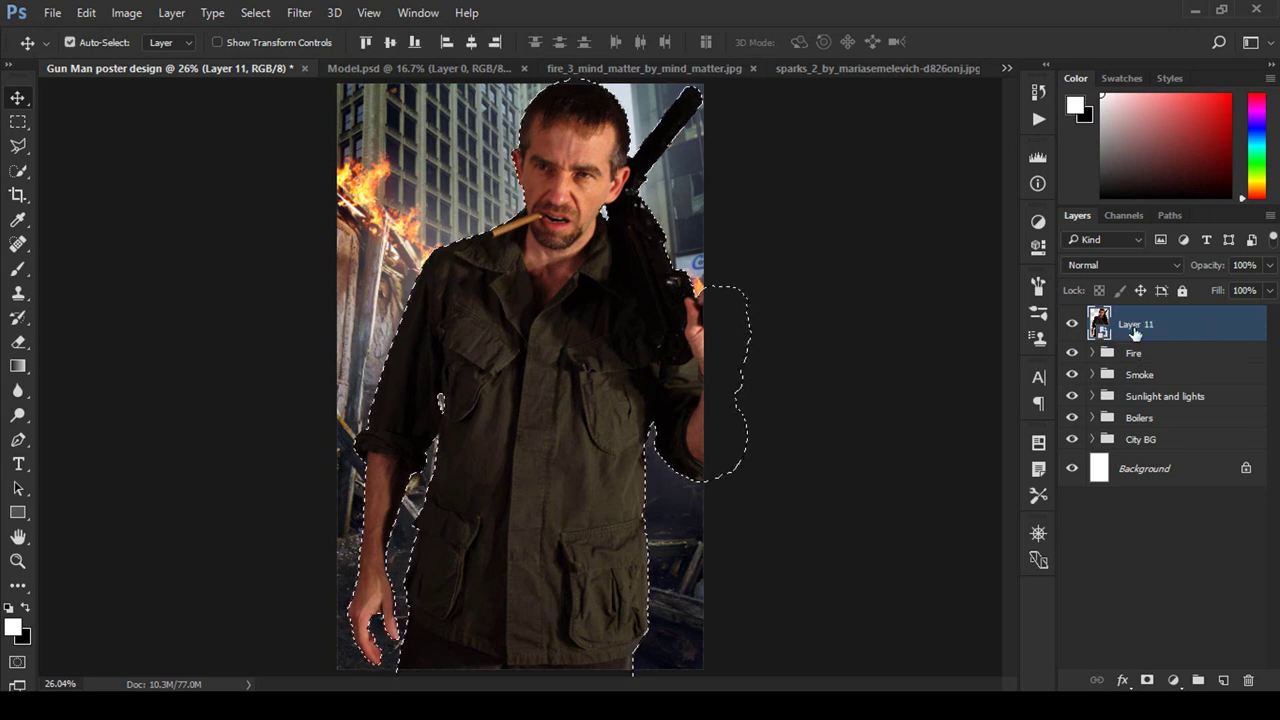
key("ctrl+d")
key("ctrl+t")
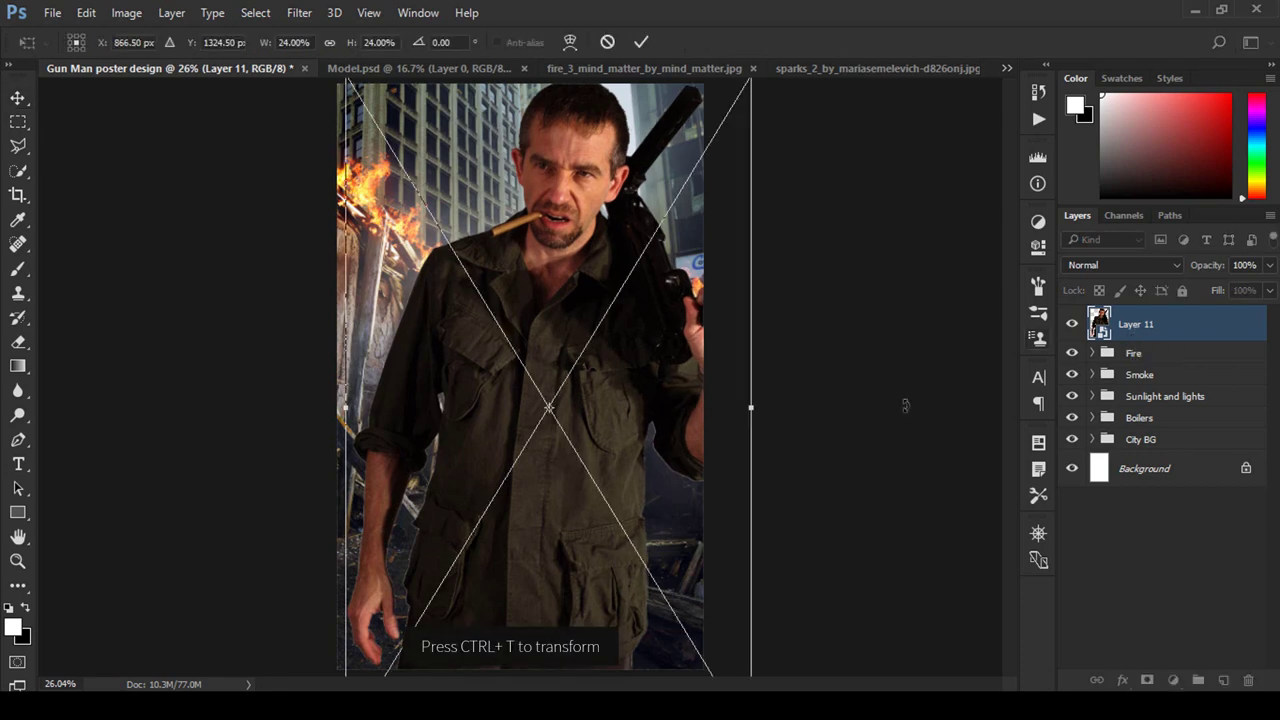
left_click(327, 43)
left_click_drag(268, 47, 259, 47)
left_click_drag(483, 355, 420, 408)
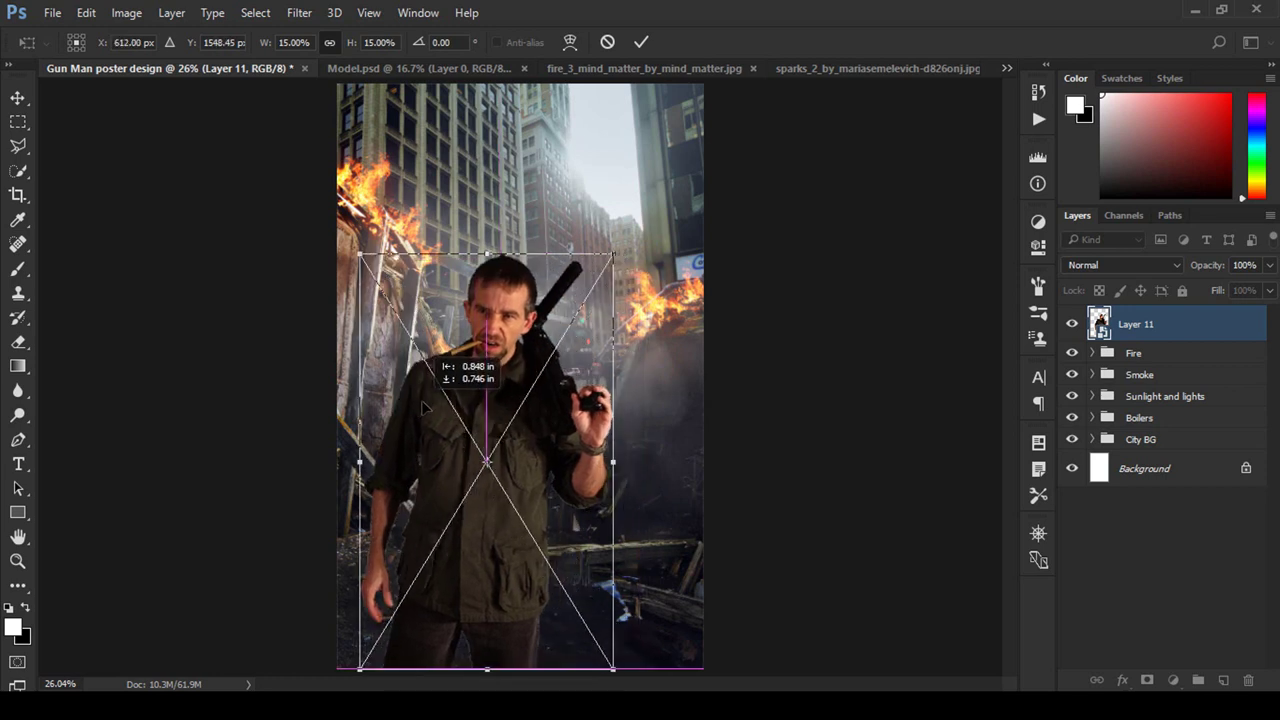
left_click_drag(422, 408, 423, 408)
mouse_move(612, 256)
left_mouse_down()
mouse_move(656, 198)
mouse_move(655, 215)
left_mouse_up()
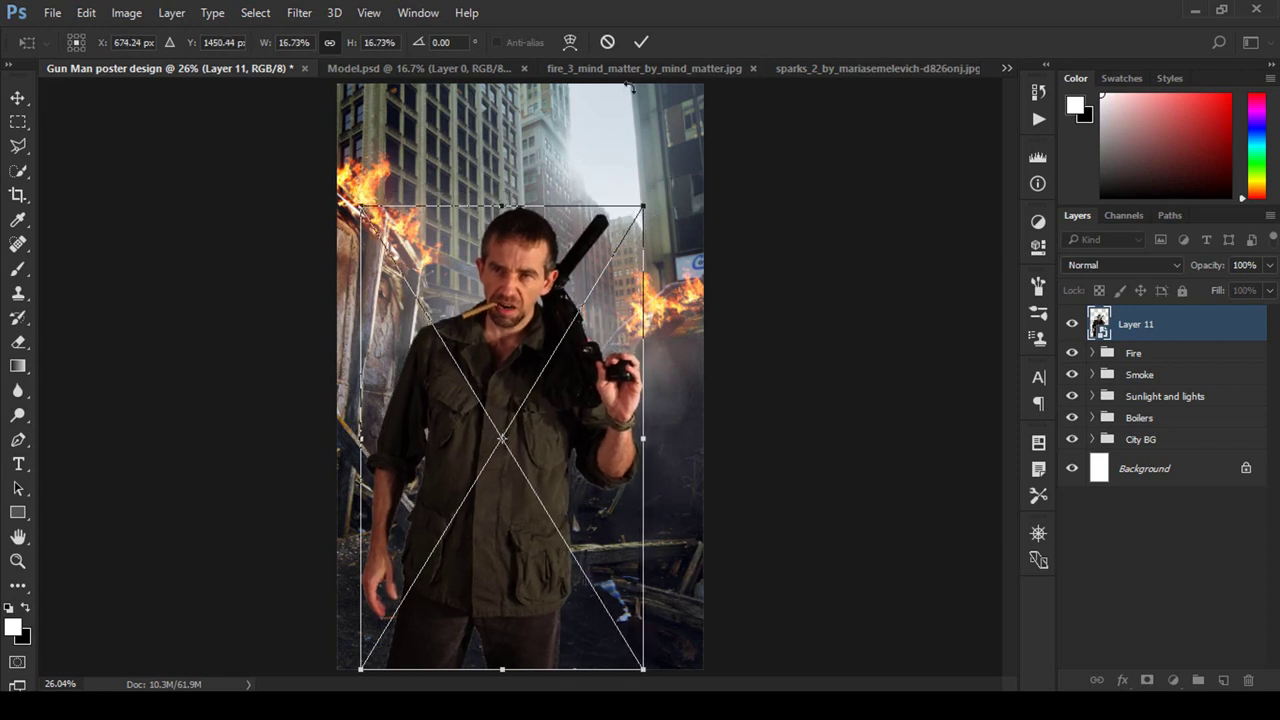
left_click(640, 44)
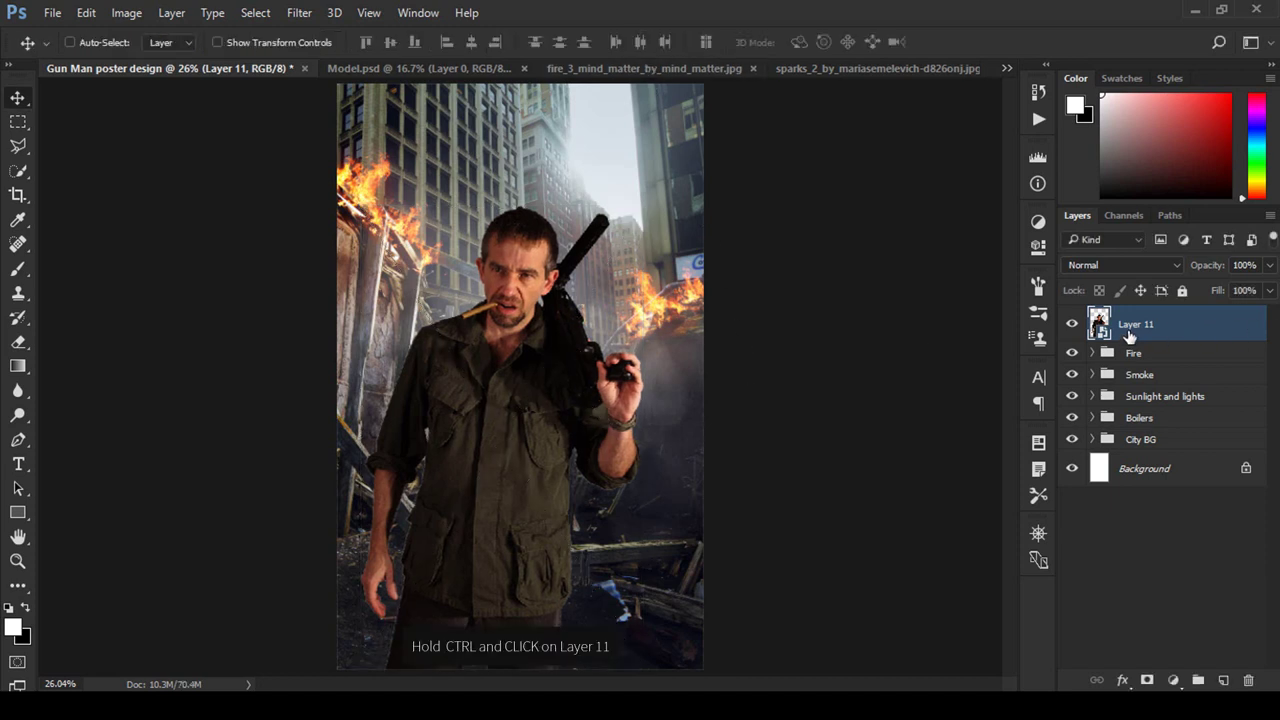
left_click_drag(1128, 336, 866, 228)
key("ctrl")
Step: Load the gunman's outline as a selection and contract it by 2 pixels
left_click(1100, 325, "ctrl")
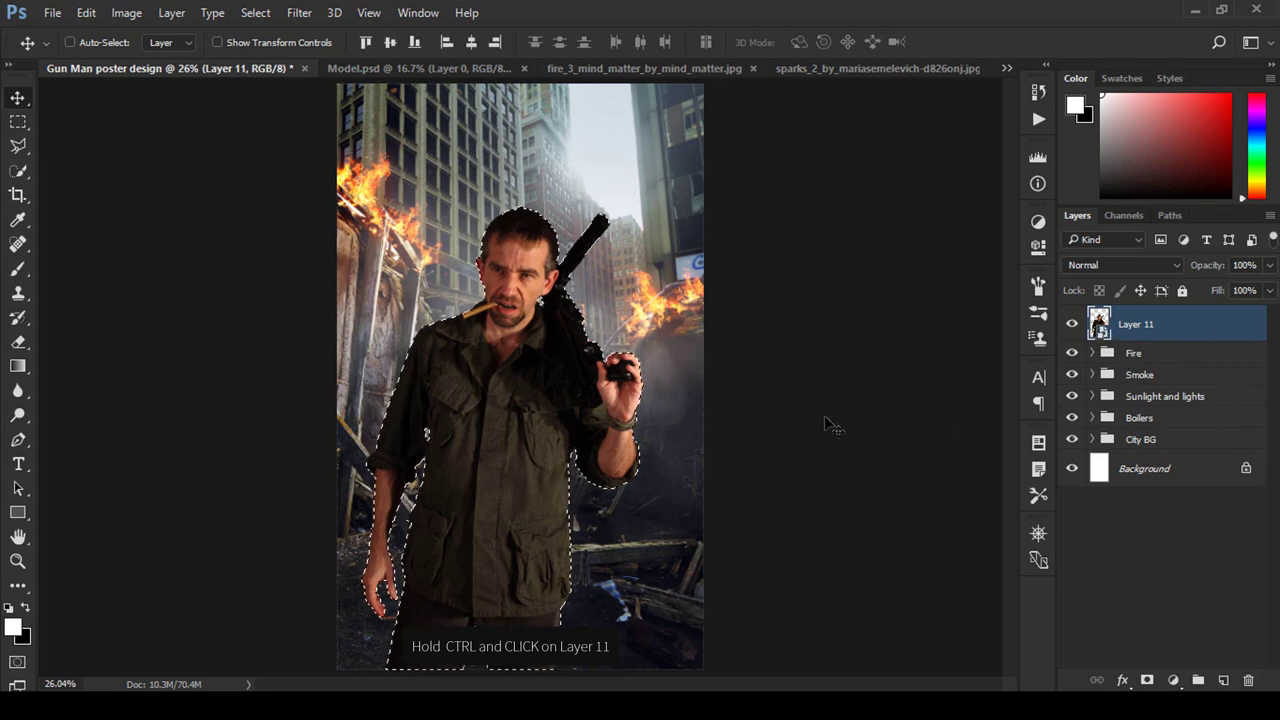
left_click(254, 14)
mouse_move(270, 256)
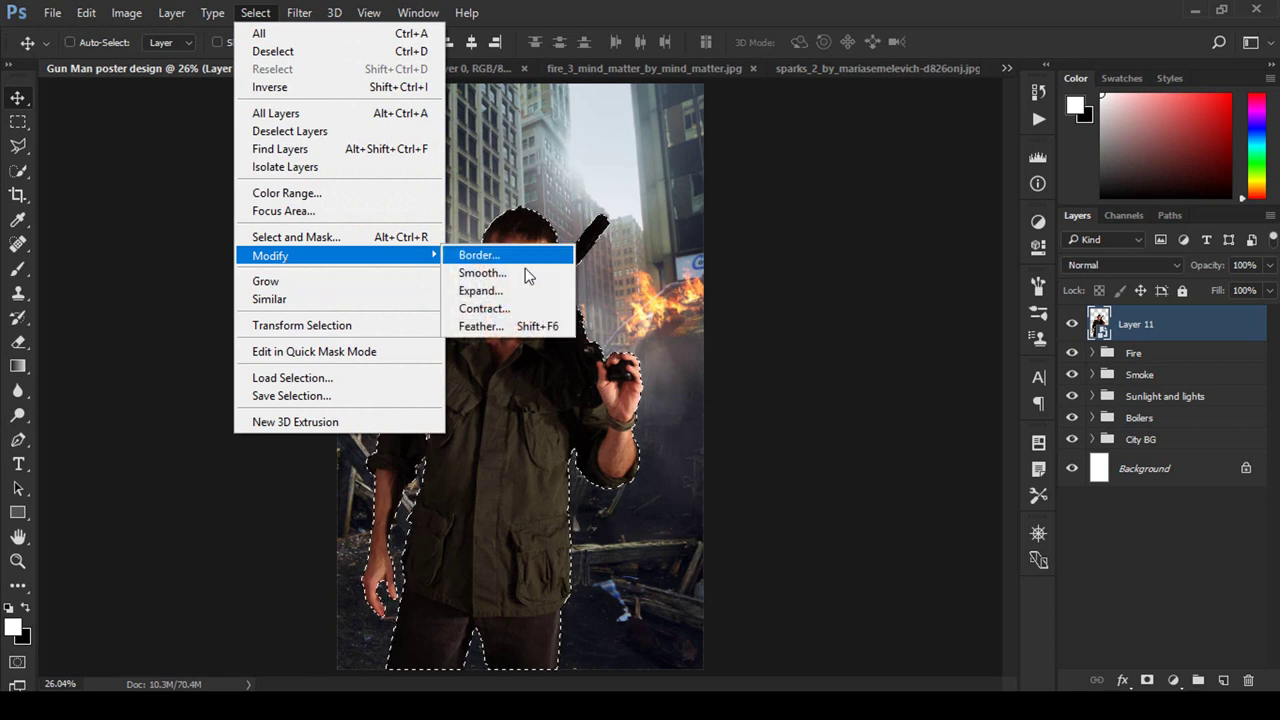
left_click(543, 309)
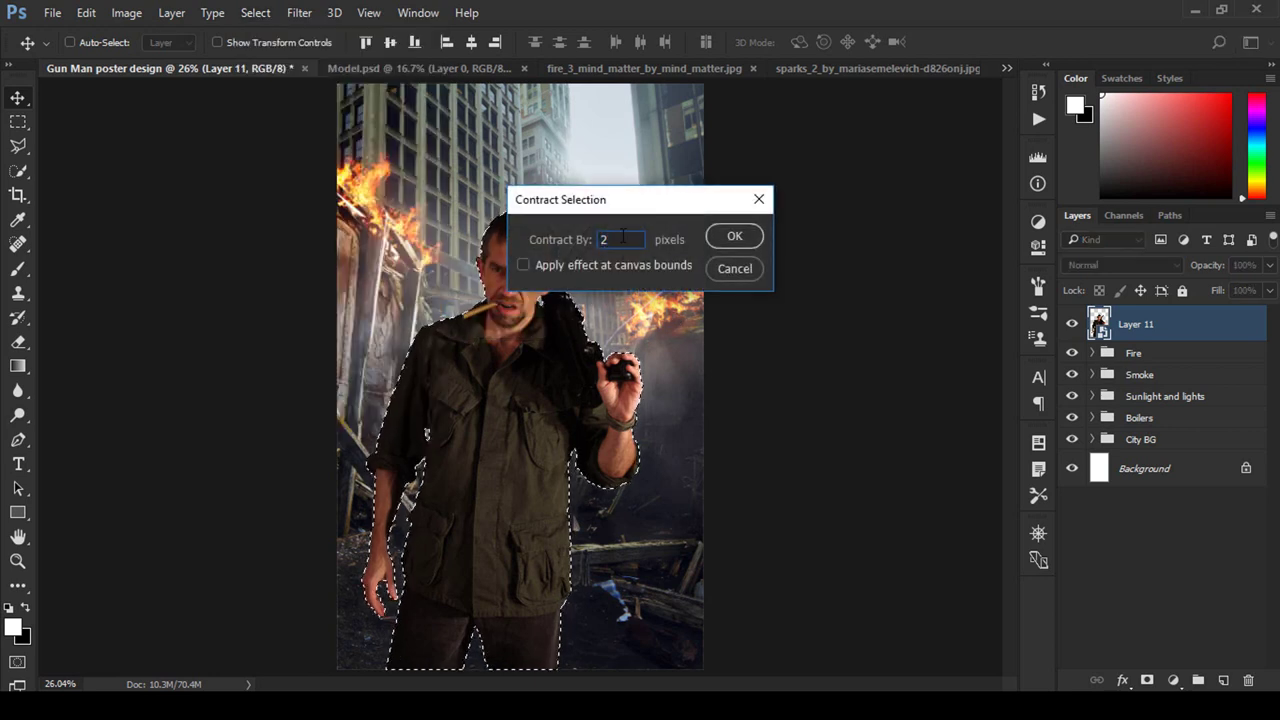
left_click(734, 239)
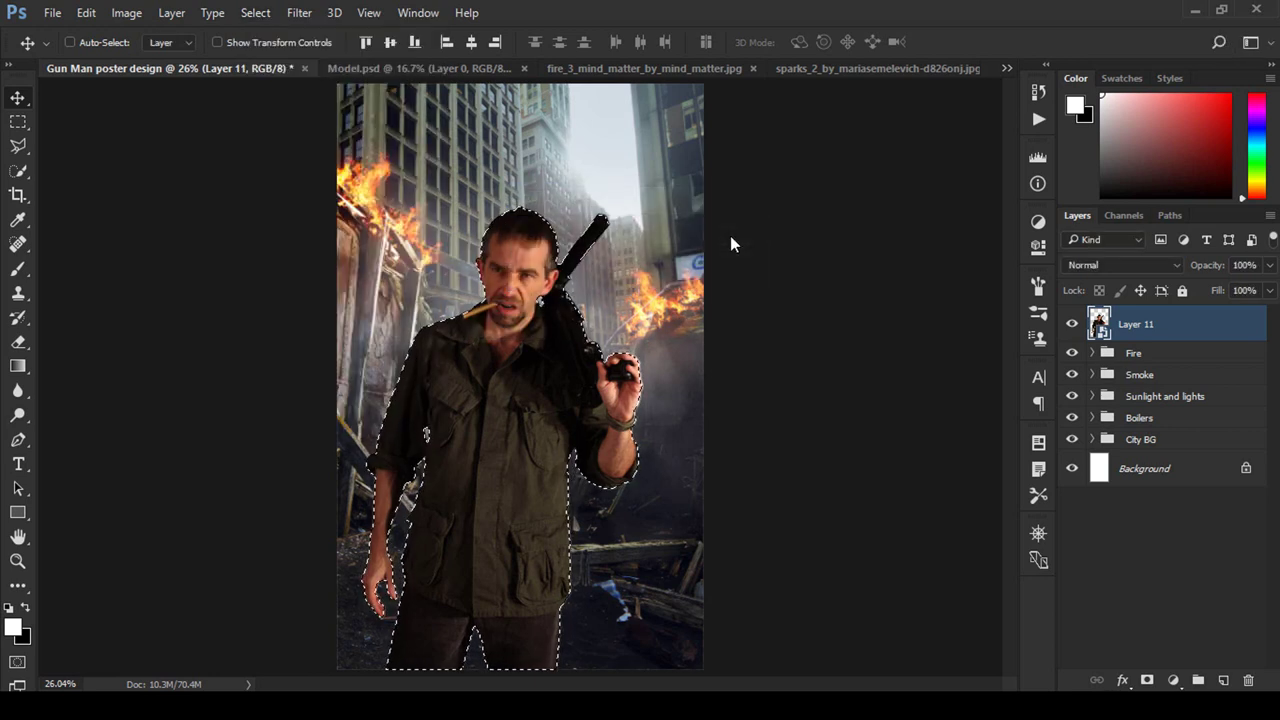
key("z")
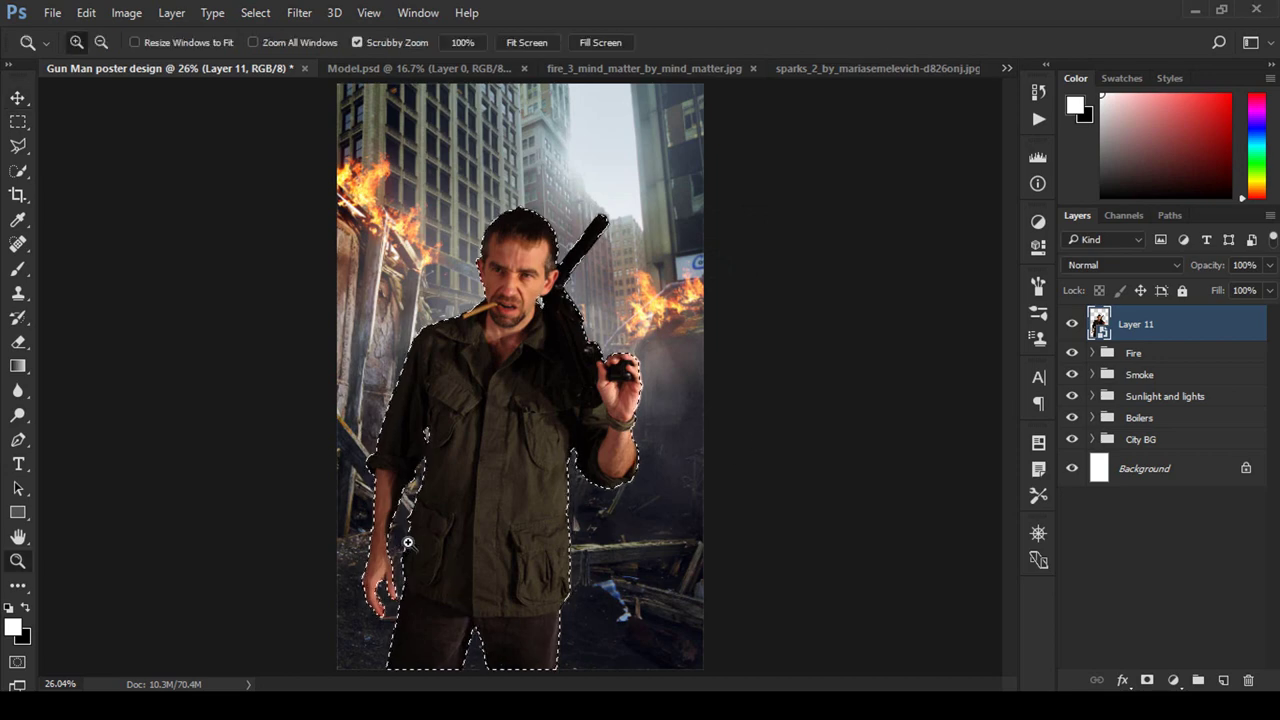
left_click_drag(453, 597, 549, 560)
key("v")
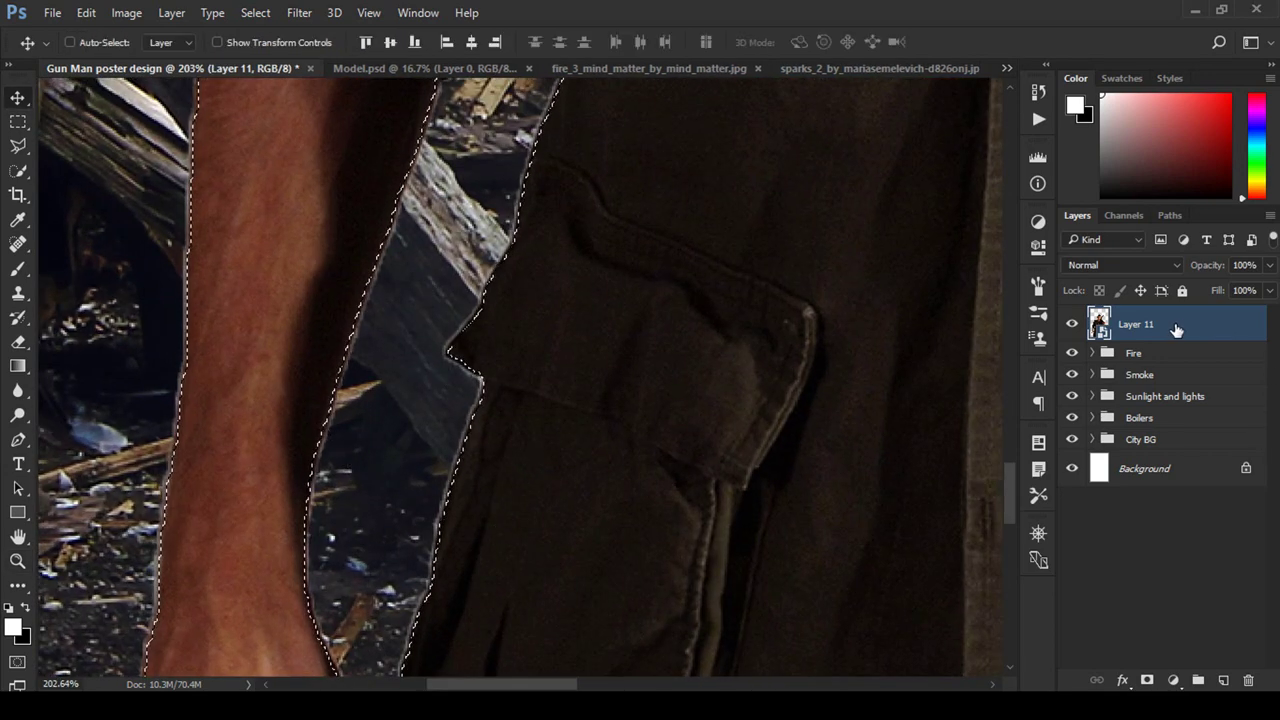
Step: Mask Layer 11 to the contracted gunman selection, redoing an inverted first attempt
left_click(262, 13)
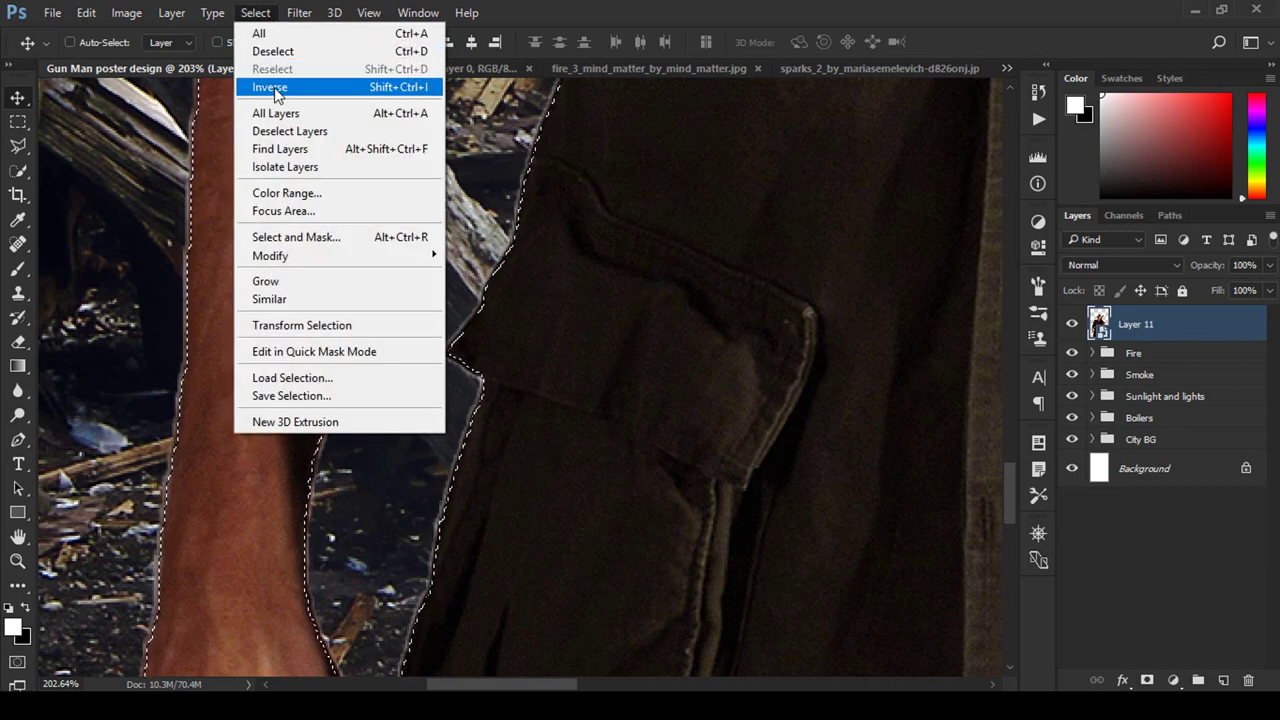
left_click(274, 87)
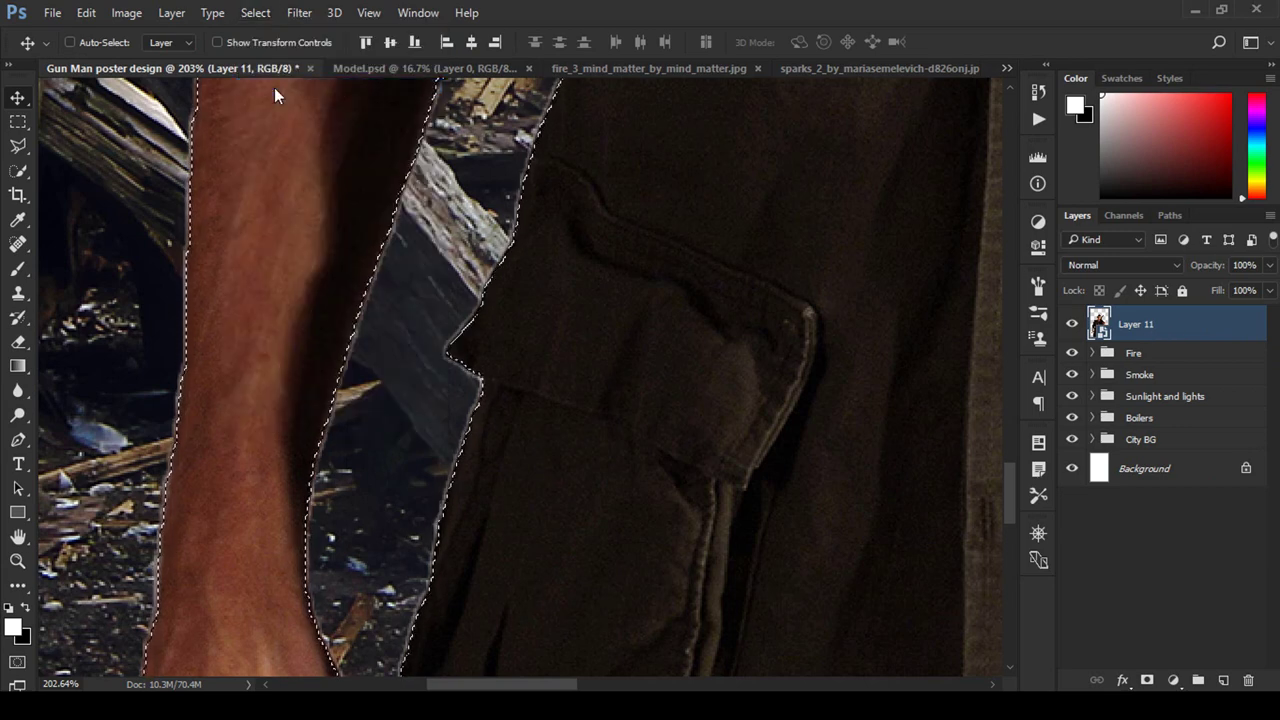
left_click(1147, 680)
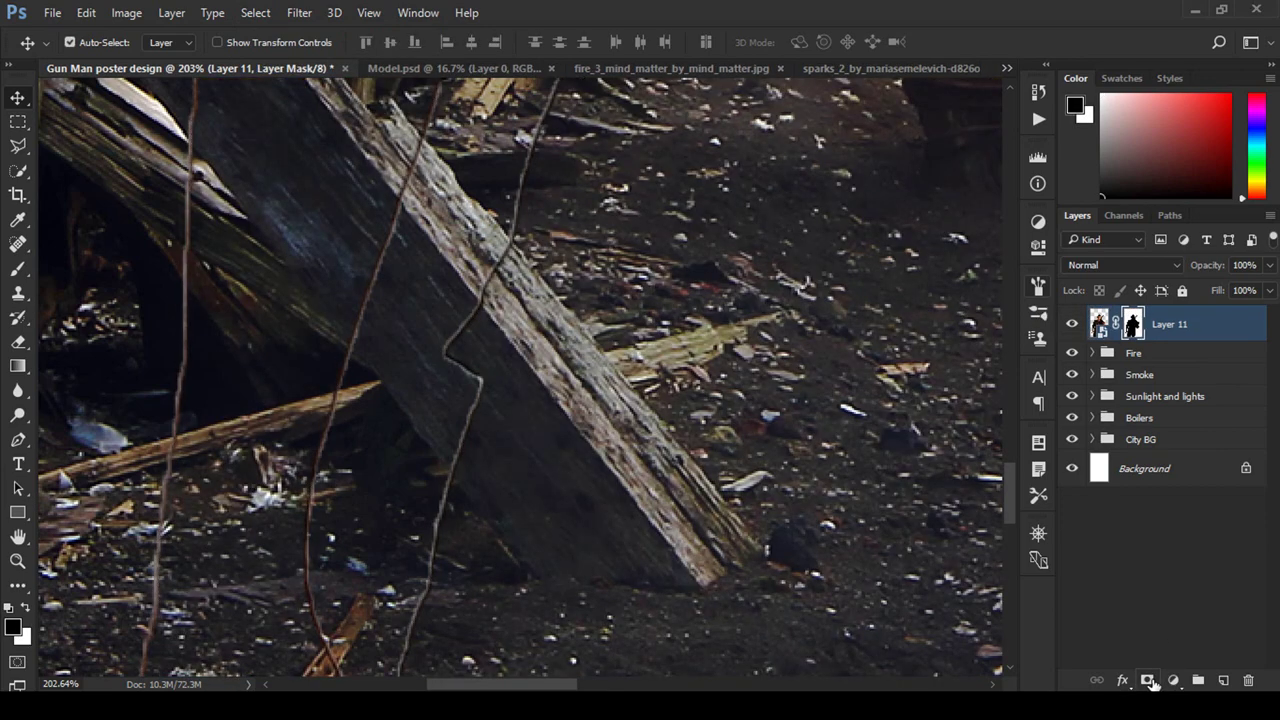
key("ctrl+z")
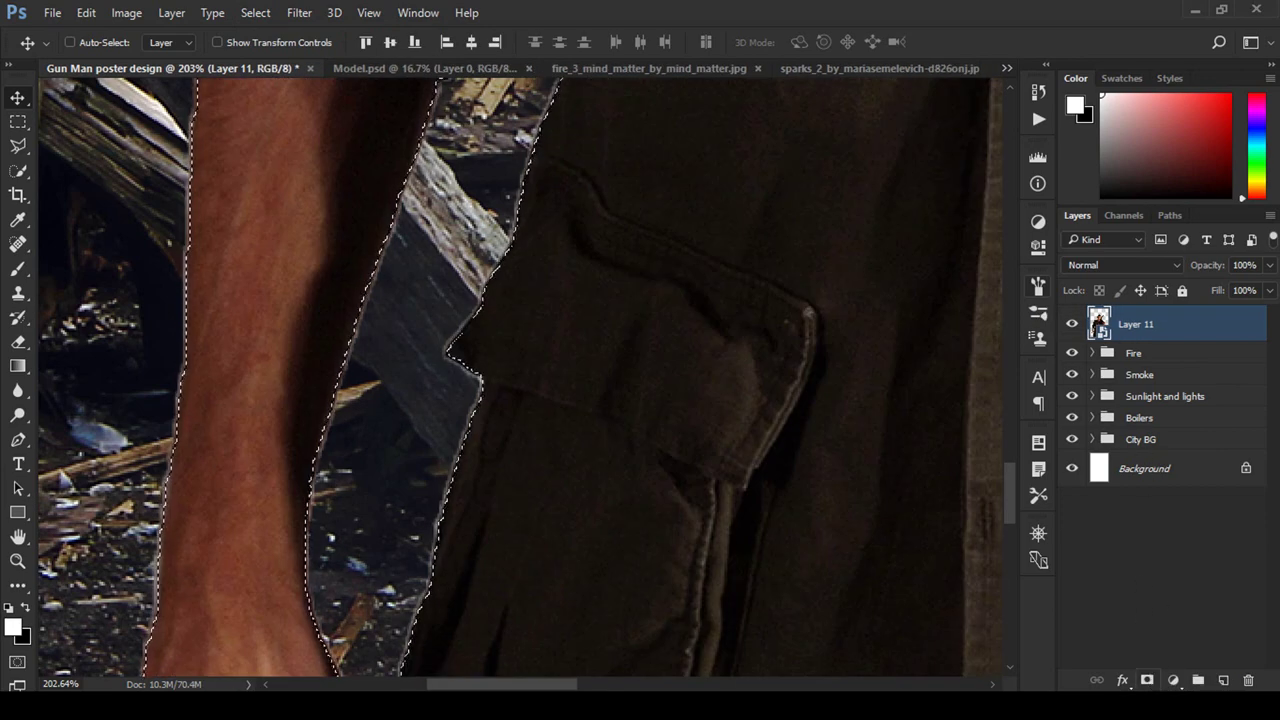
left_click(252, 13)
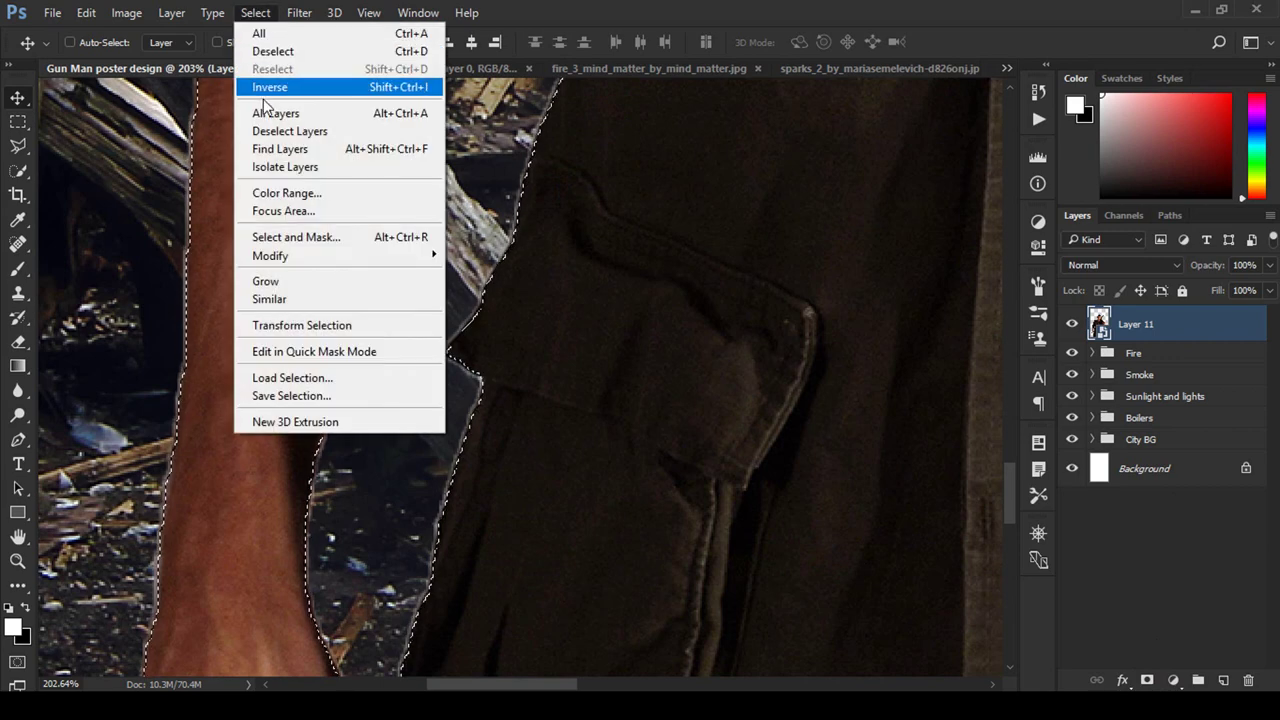
left_click(285, 89)
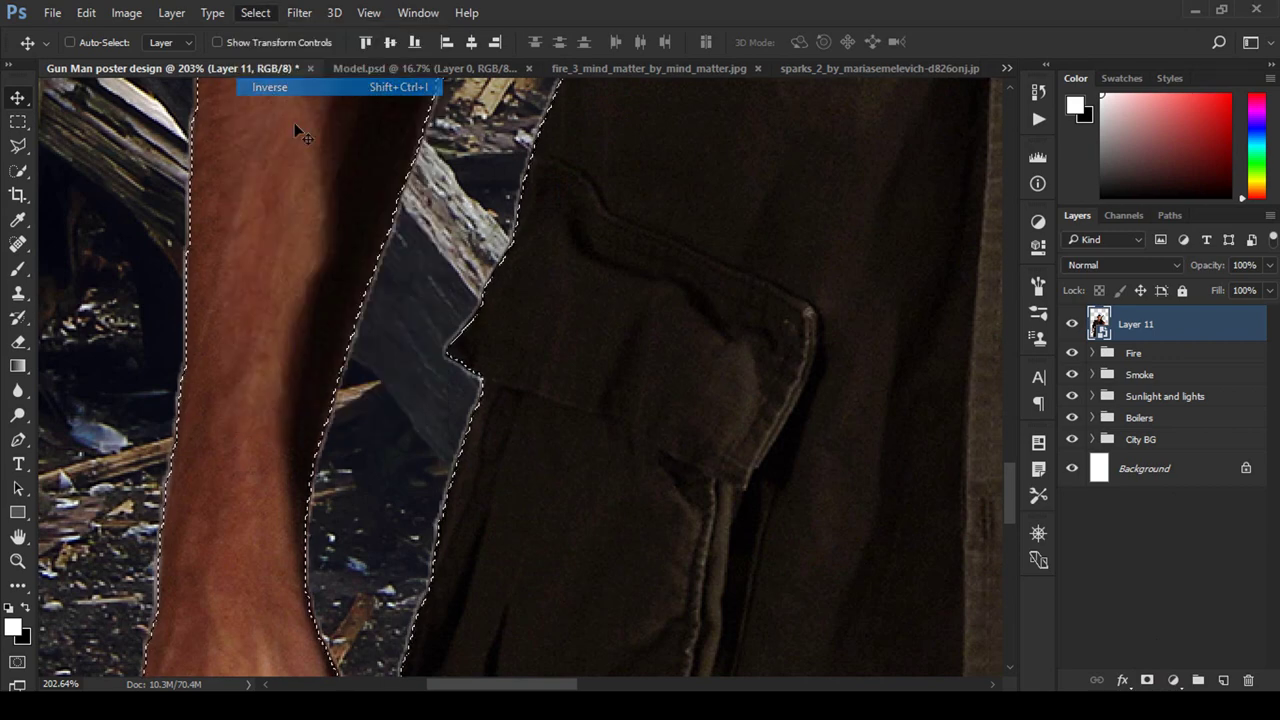
left_click(1146, 680)
key("z")
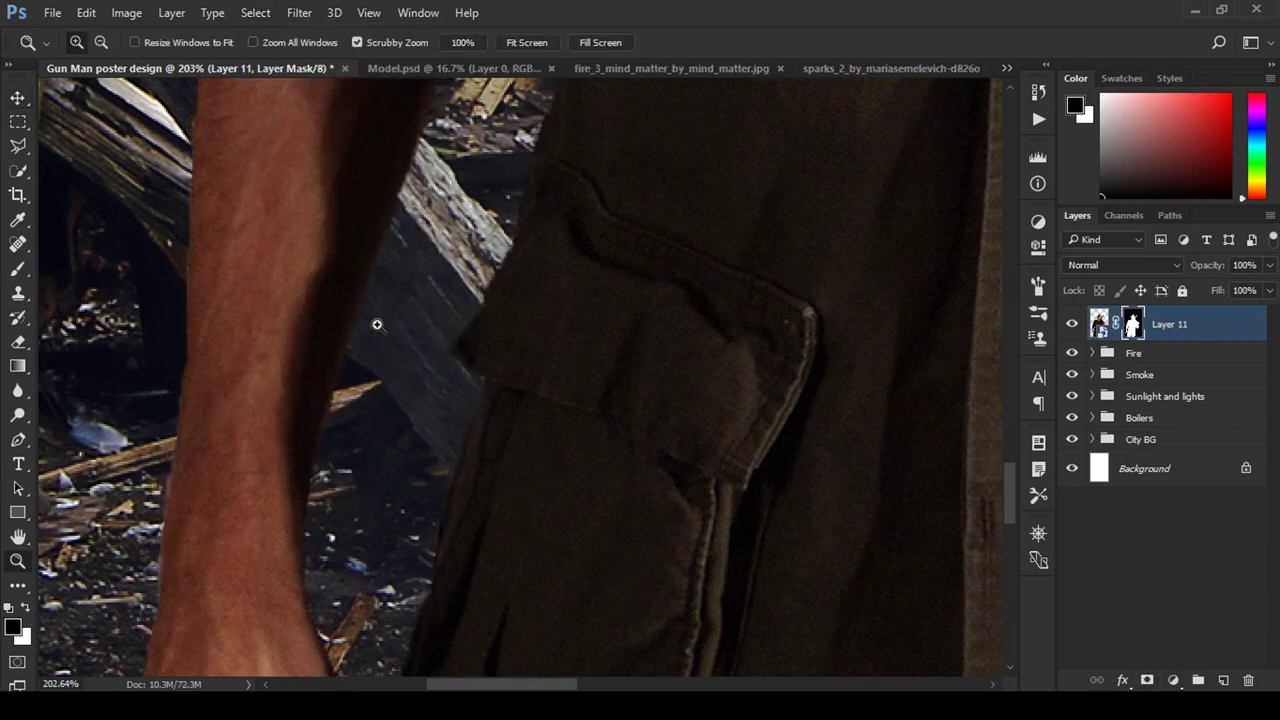
scroll(377, 323, "down", 3)
scroll(494, 320, "down", 3)
scroll(463, 320, "down", 2)
scroll(564, 259, "up", 1)
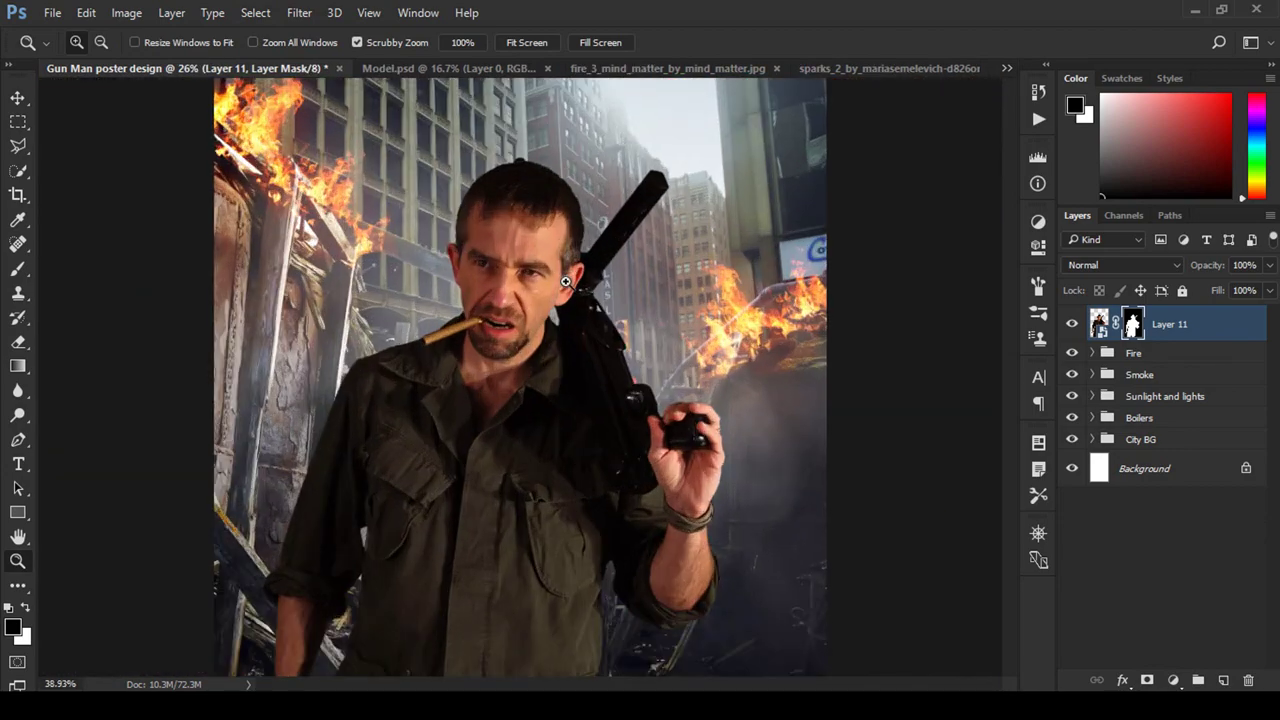
scroll(600, 275, "up", 2)
scroll(620, 285, "down", 2)
scroll(487, 290, "down", 2)
Step: Rasterize the gunman's Layer 11 and permanently apply its layer mask
left_click_drag(487, 290, 512, 298)
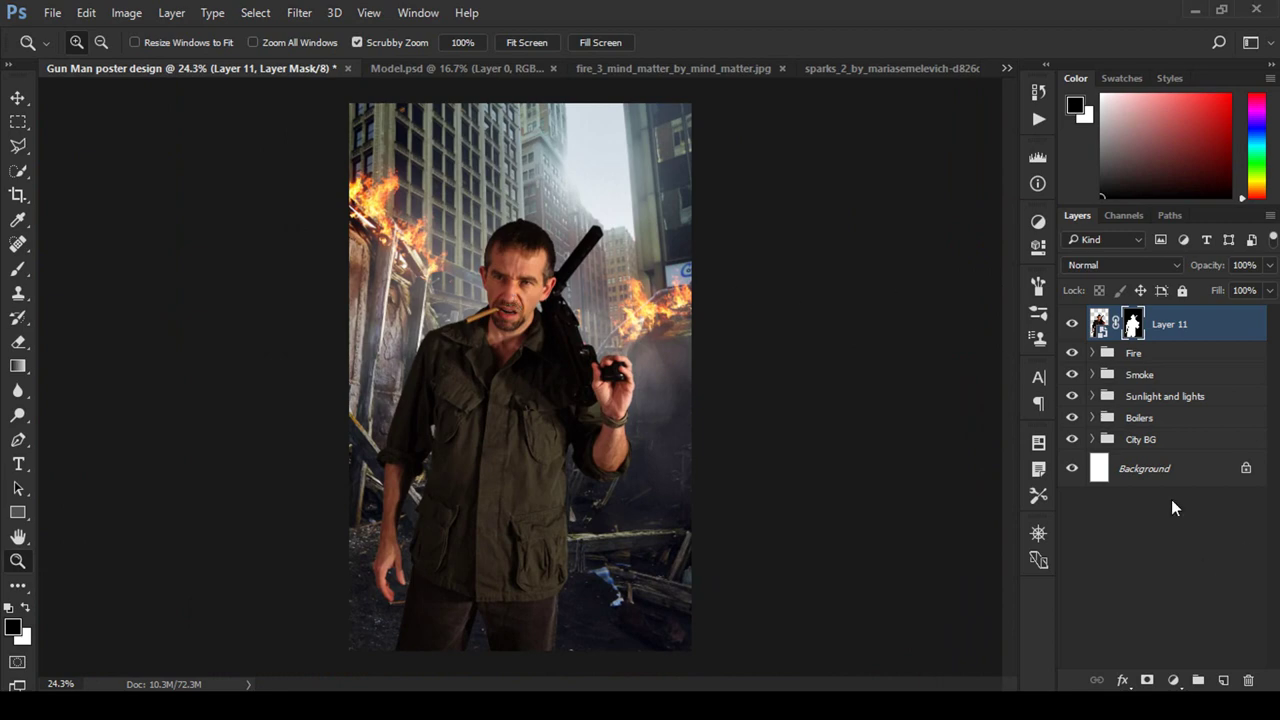
right_click(1185, 340)
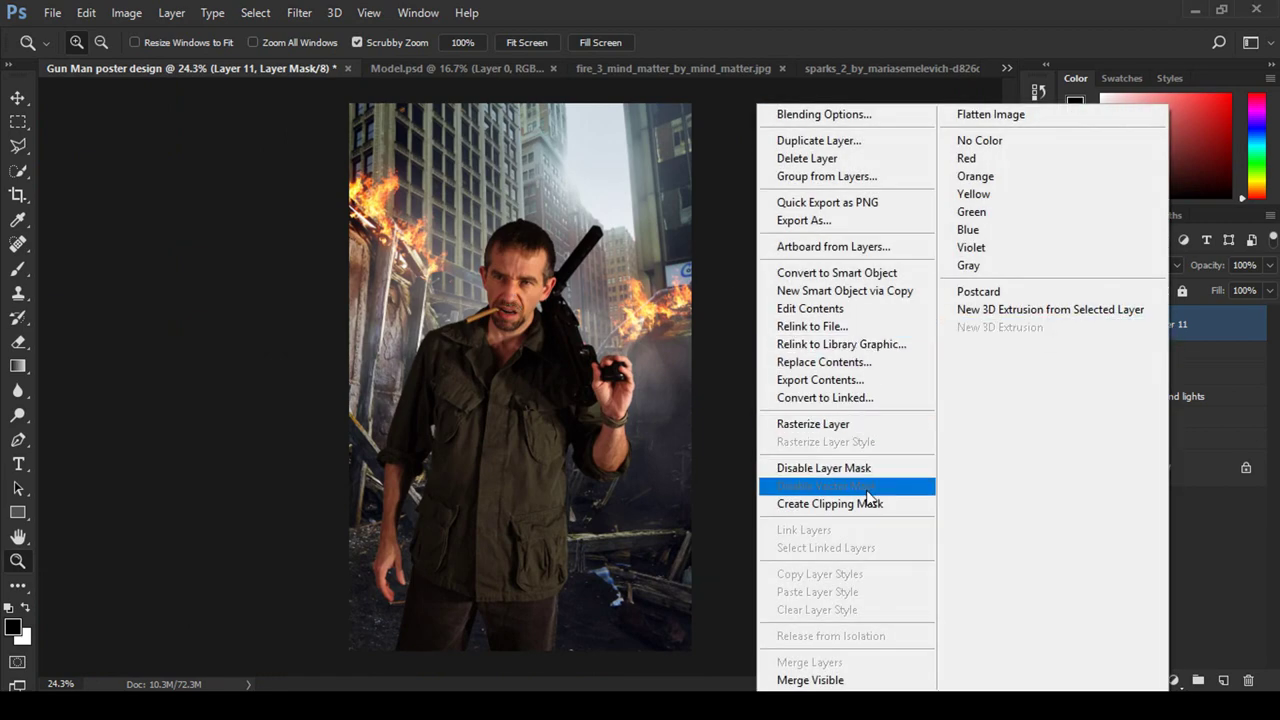
key("Escape")
right_click(1132, 320)
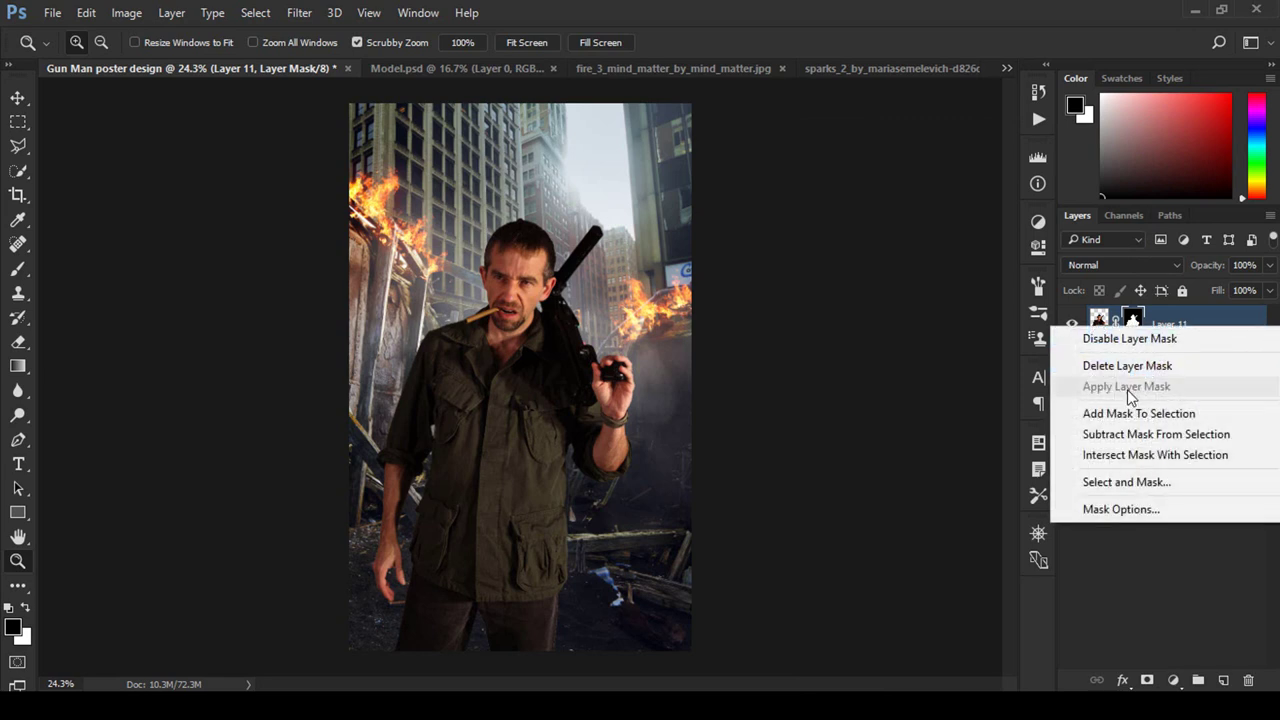
left_click(1163, 598)
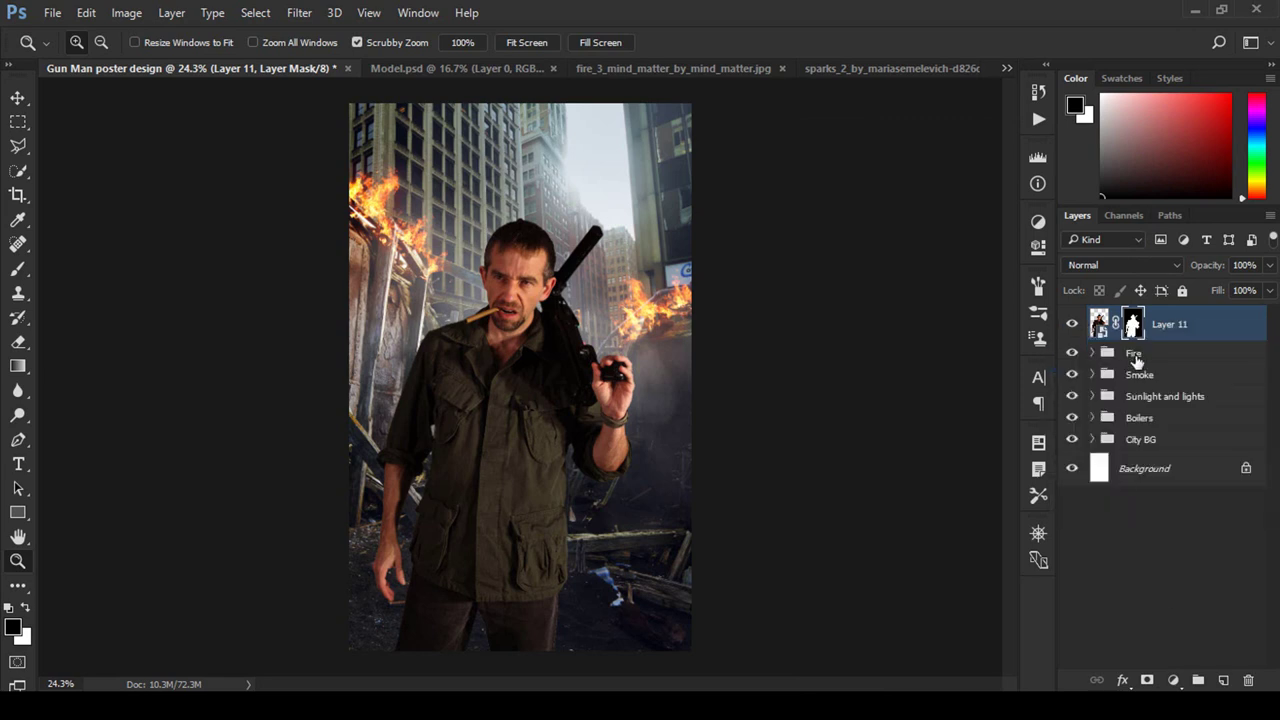
left_click(1100, 324)
right_click(1132, 322)
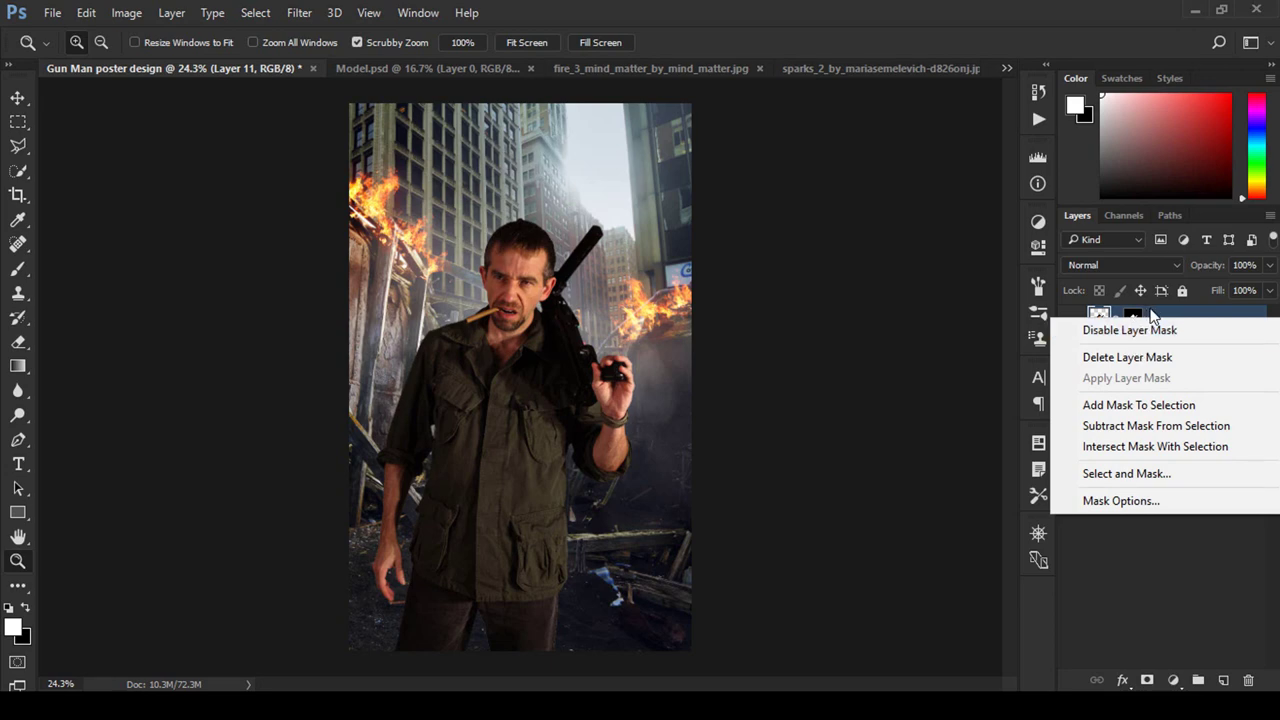
left_click(1155, 320)
right_click(1159, 335)
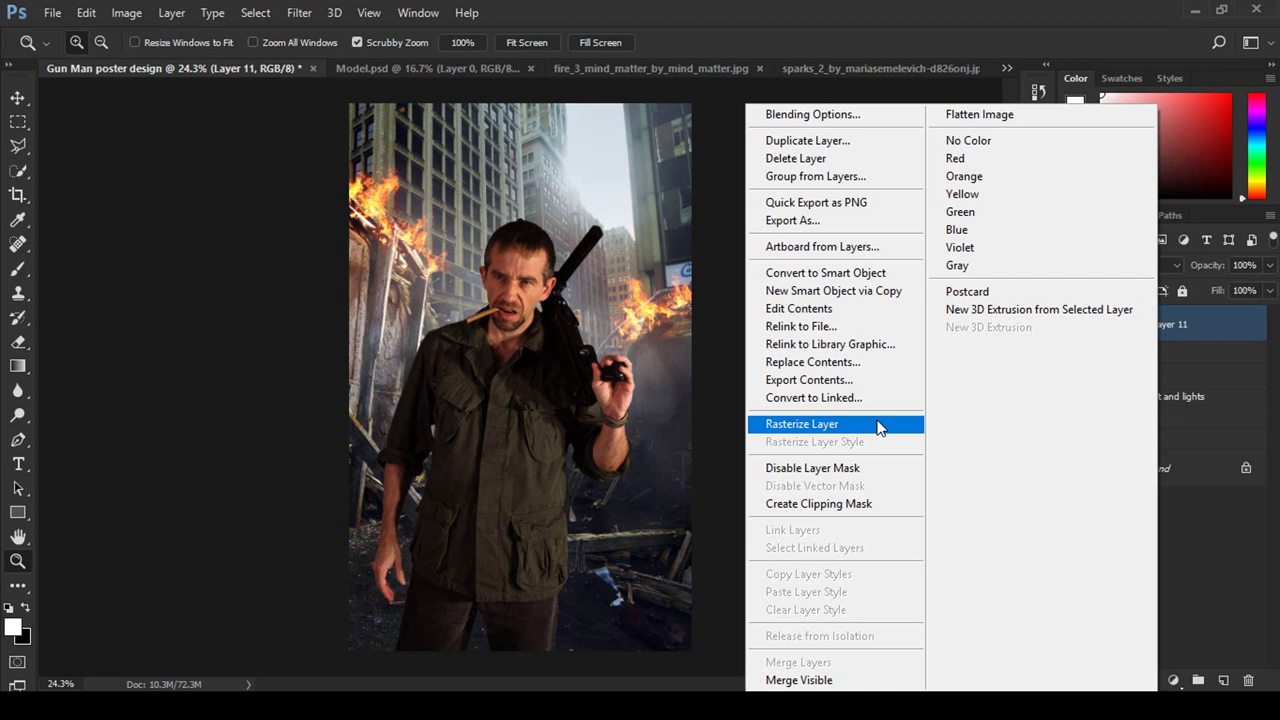
left_click(878, 427)
right_click(1133, 324)
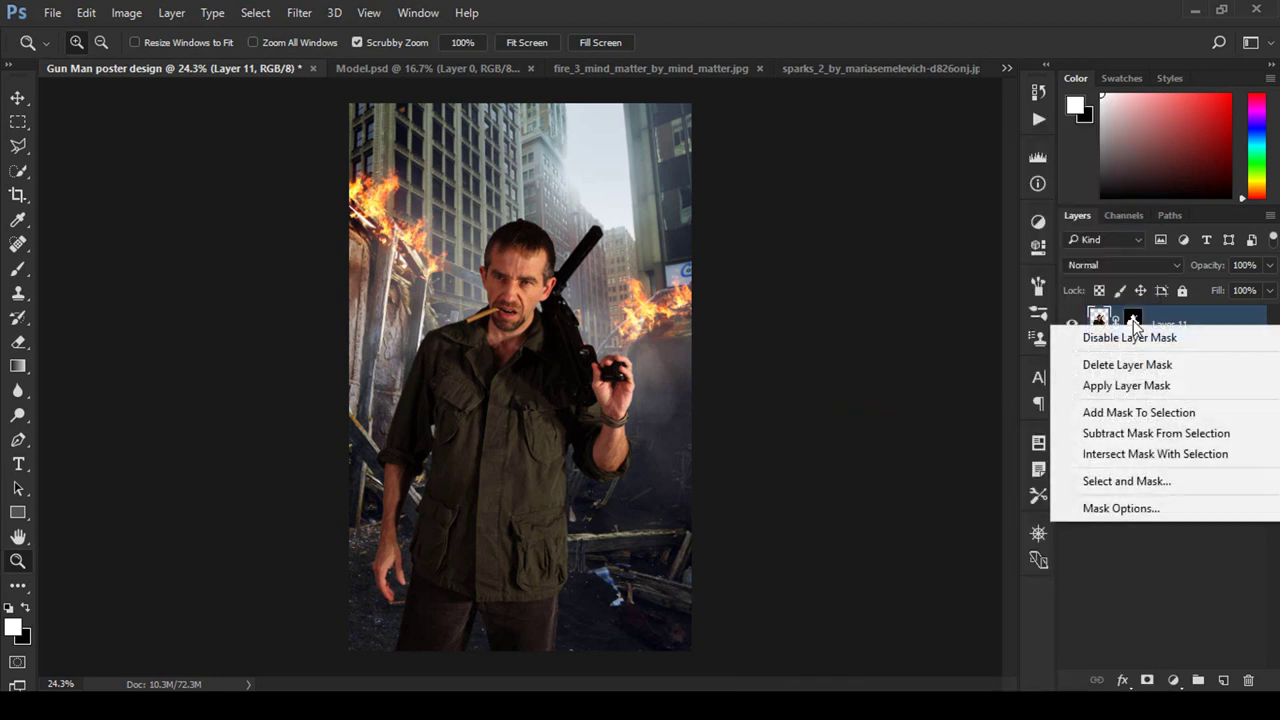
left_click(1126, 385)
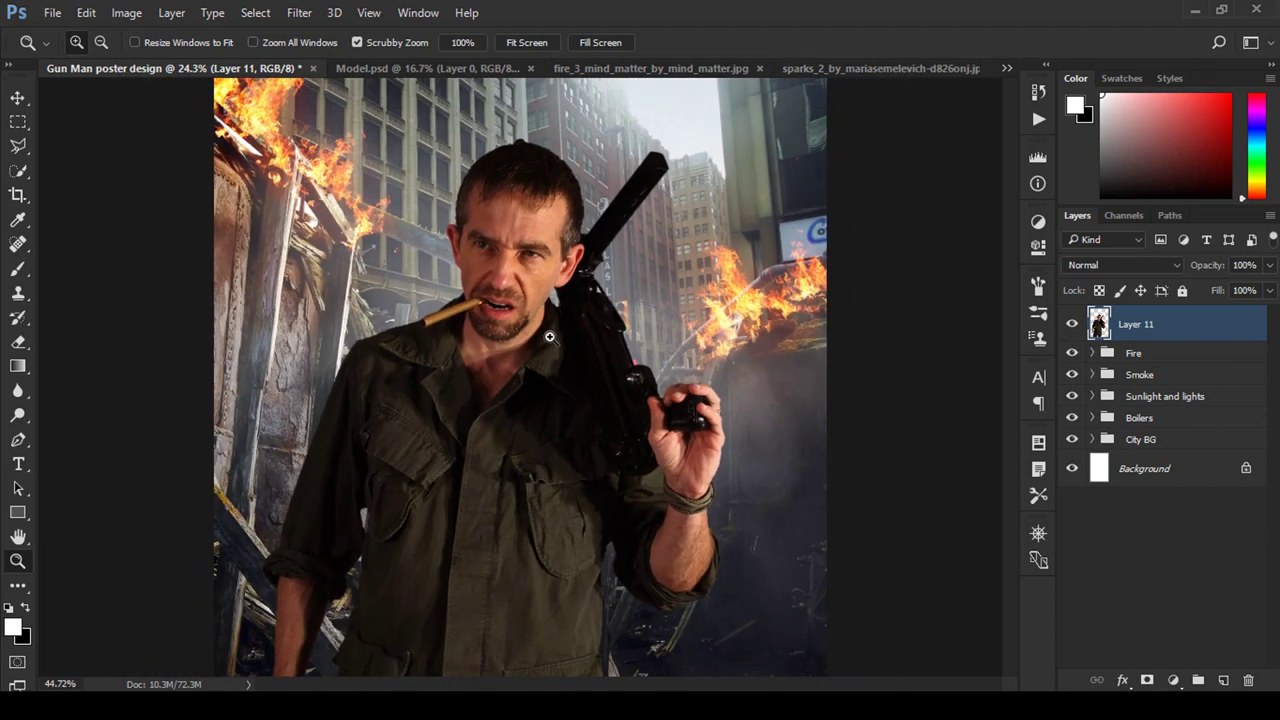
Step: Add Layer 12 above the gunman, fill it with 50% Gray, and blend it as Overlay
left_click_drag(528, 326, 545, 334)
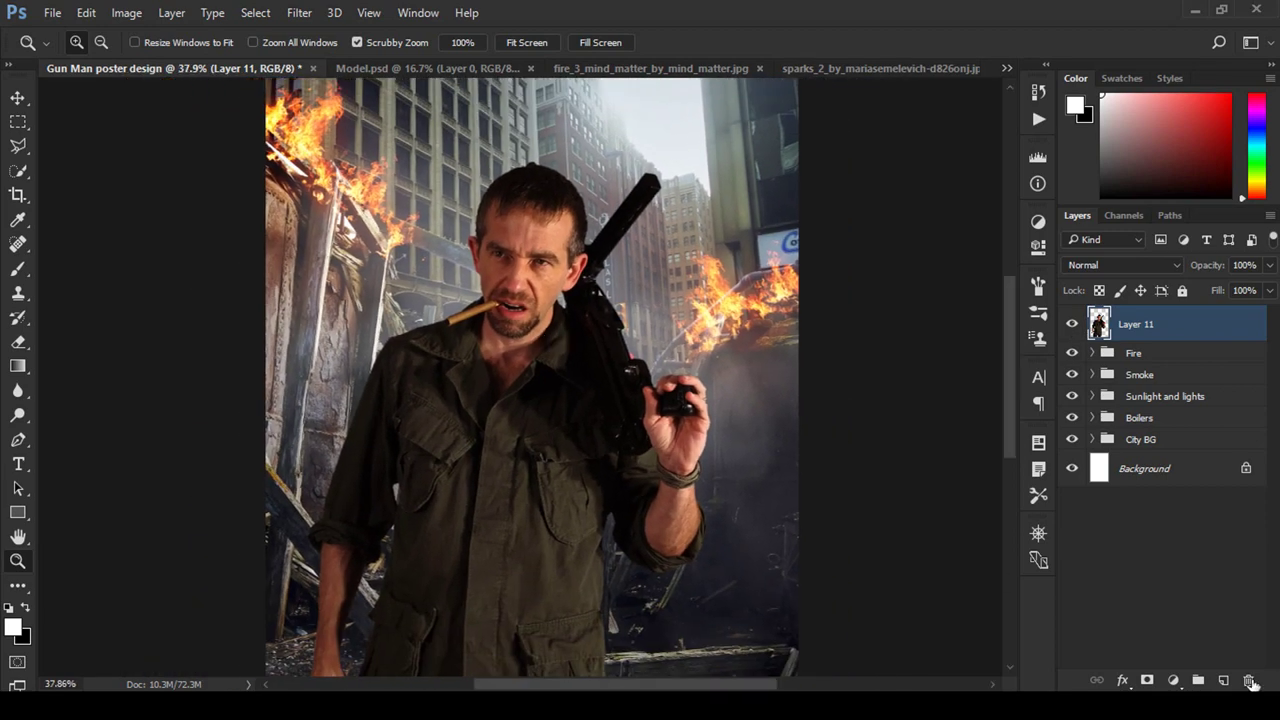
left_click(1228, 680)
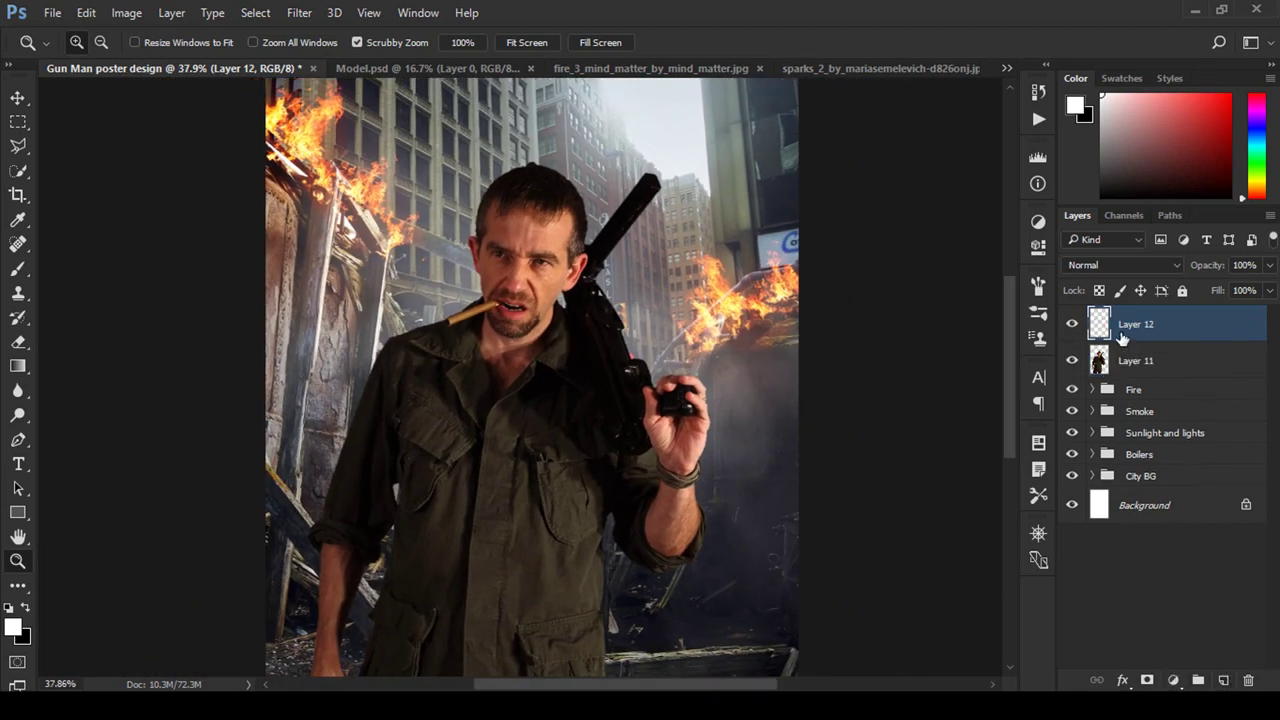
left_click(86, 12)
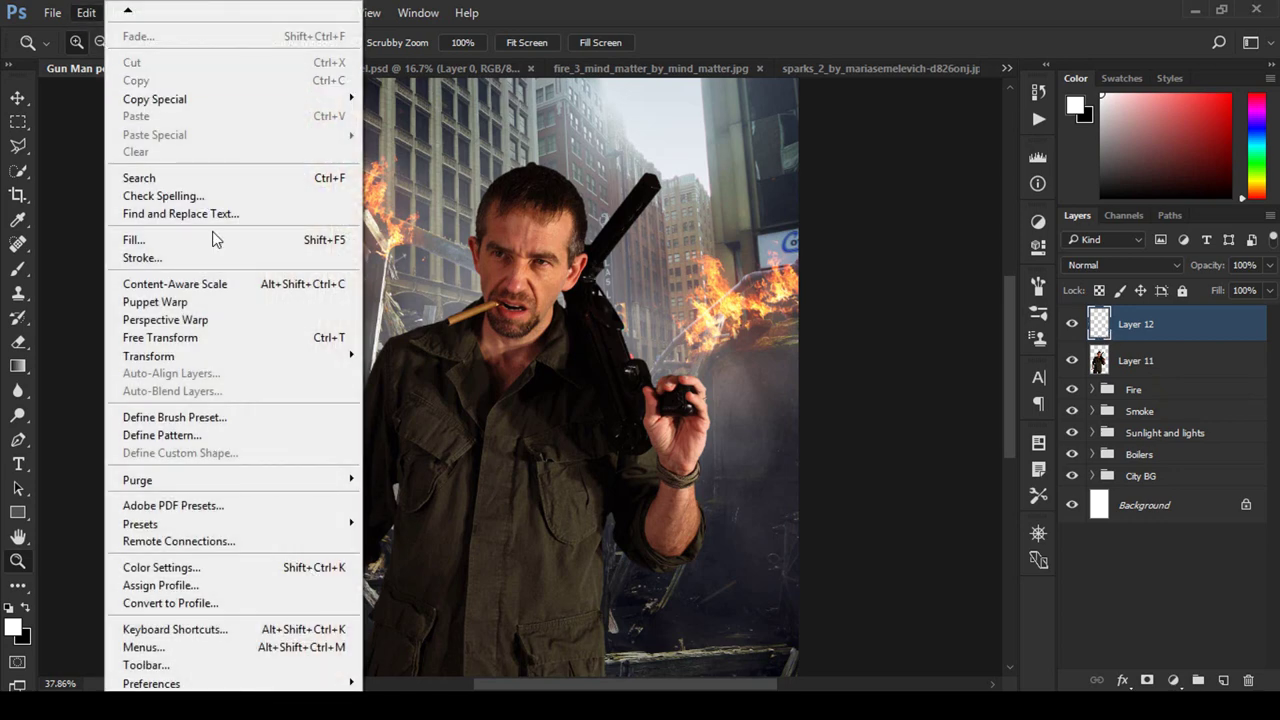
left_click(190, 242)
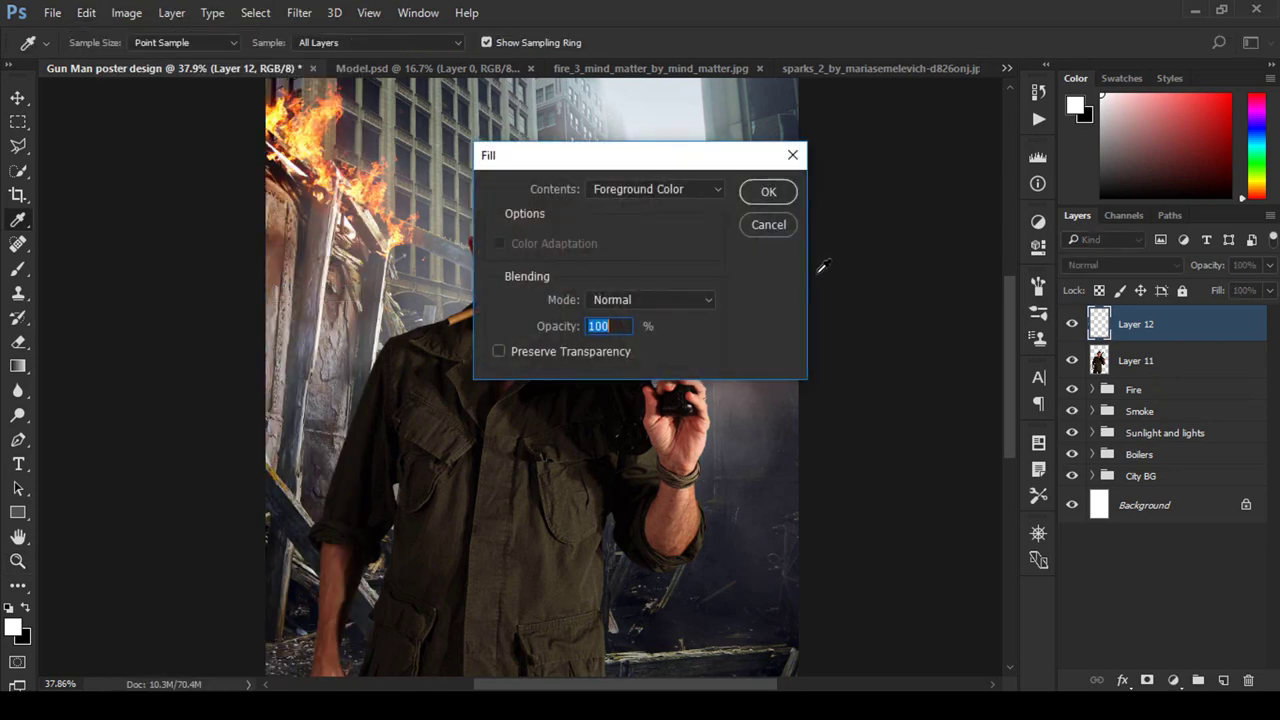
left_click(710, 190)
left_click(656, 318)
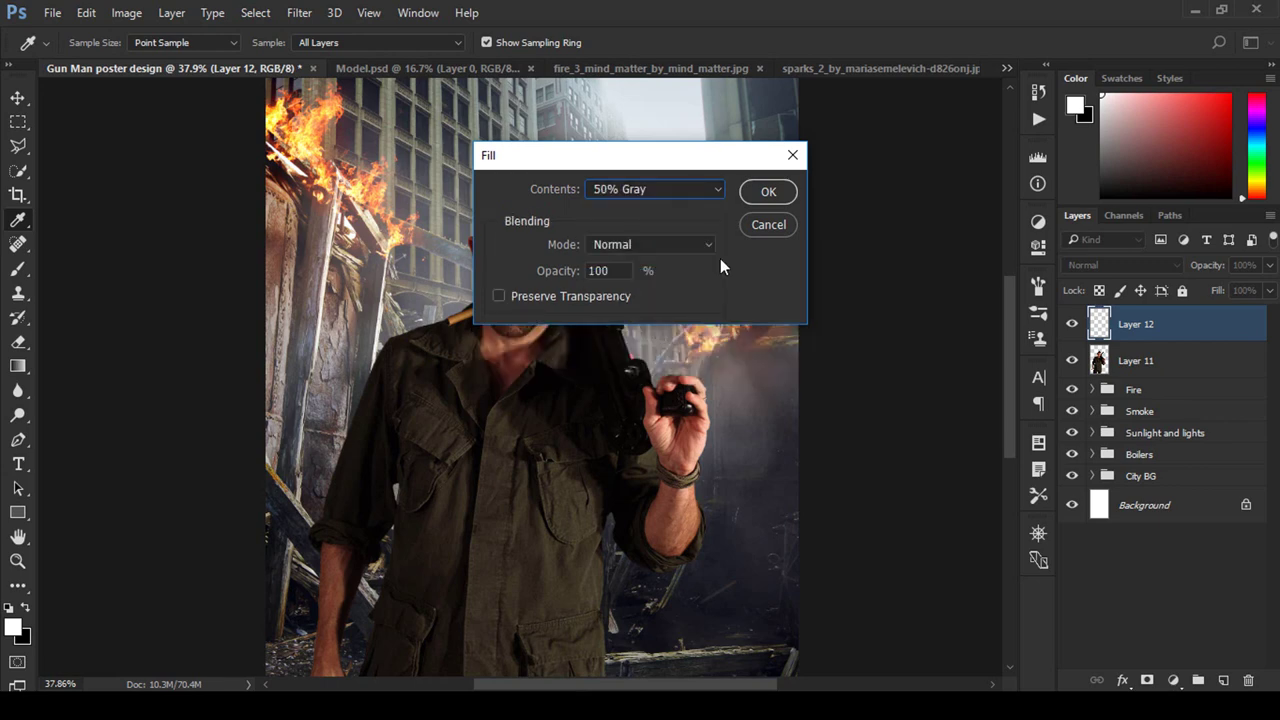
left_click(766, 191)
left_click(1140, 265)
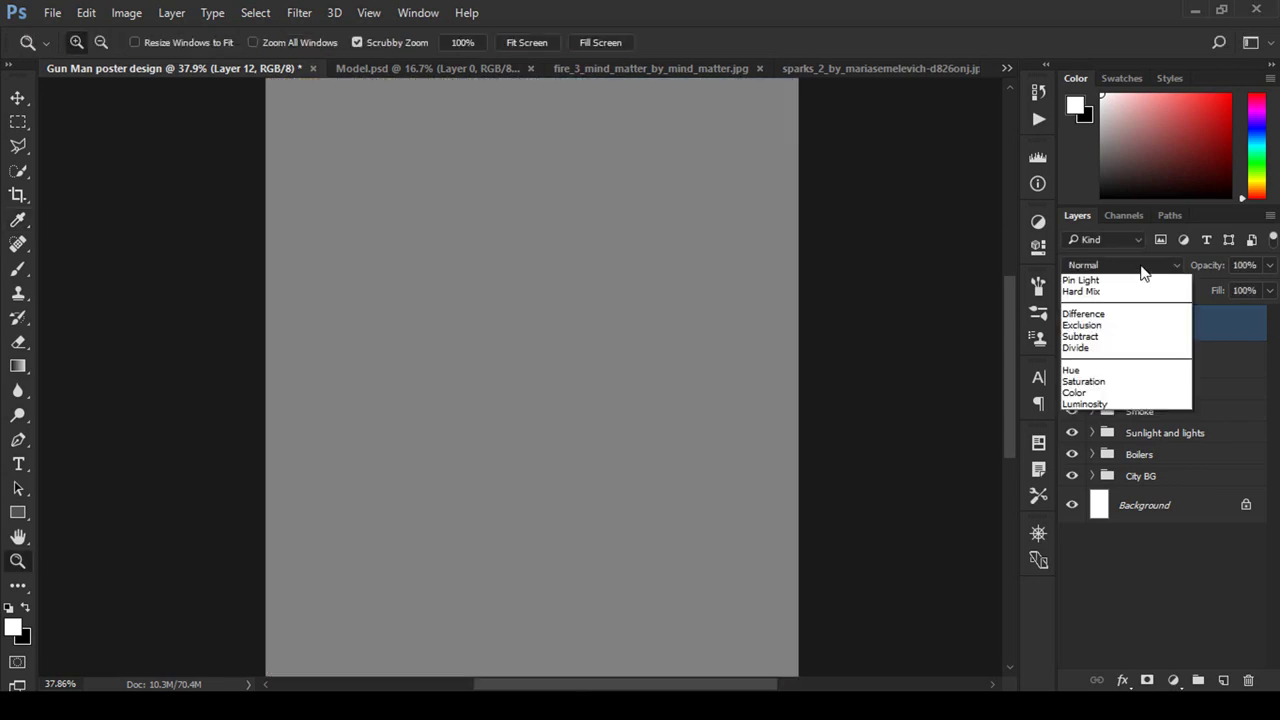
left_click(1110, 460)
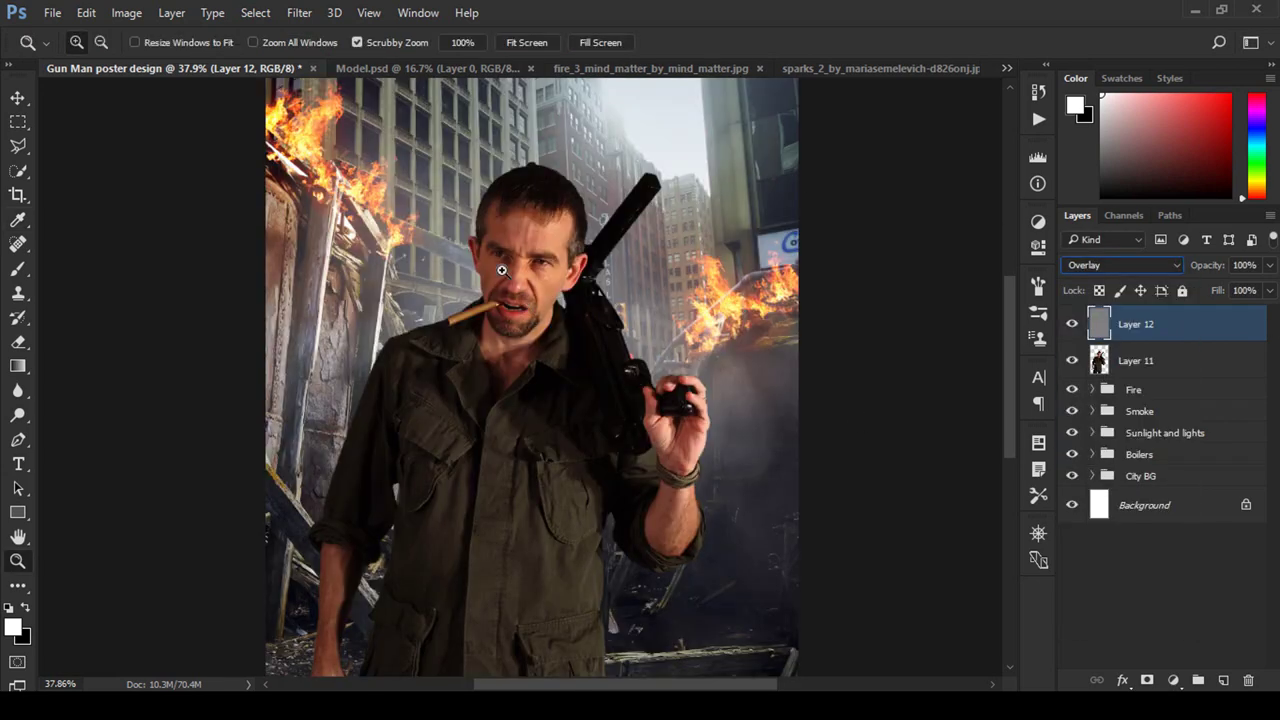
Step: Zoom in on the face and set the Dodge Tool to Midtones at 30% exposure
left_click_drag(521, 254, 851, 360)
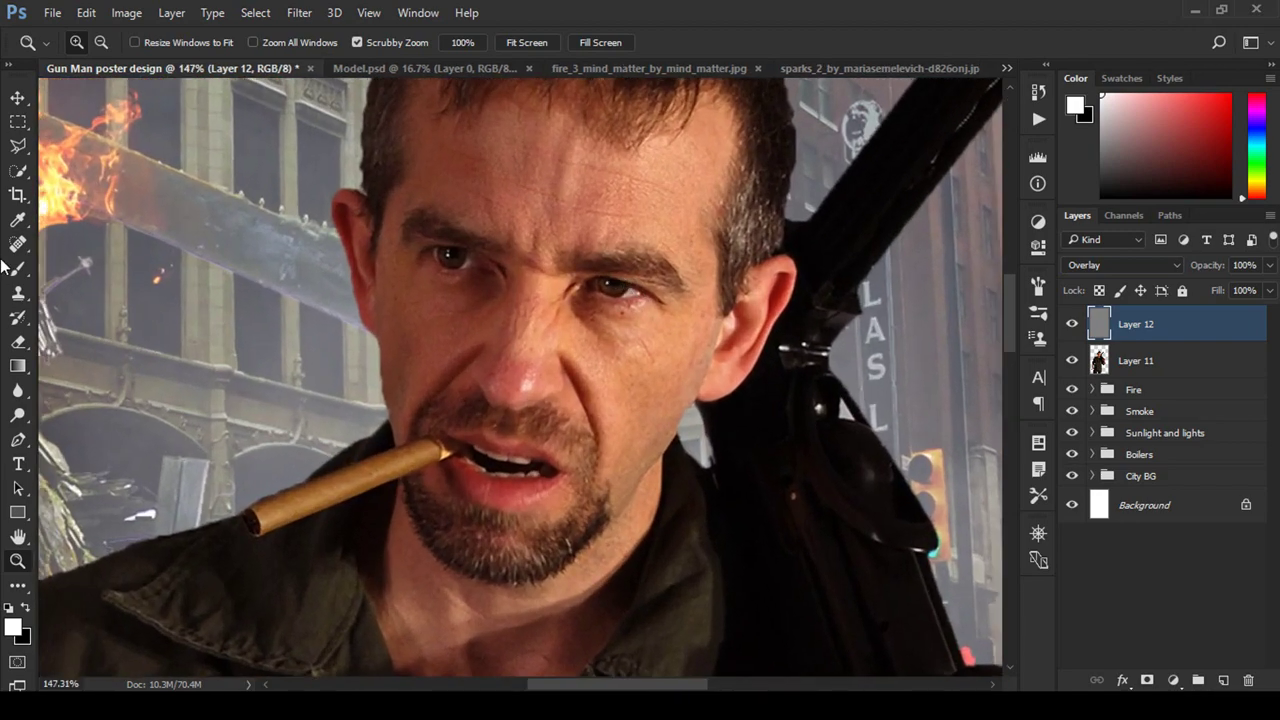
left_click(18, 418)
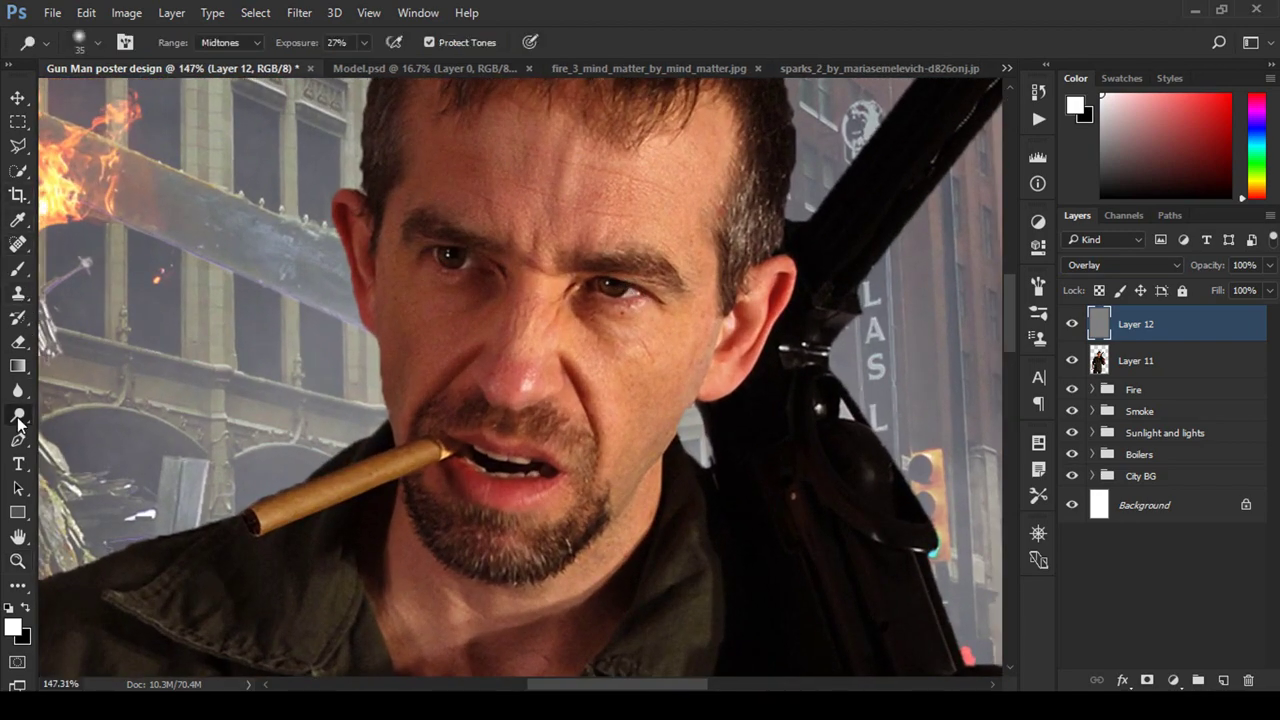
right_click(18, 418)
left_click(100, 432)
left_click(232, 43)
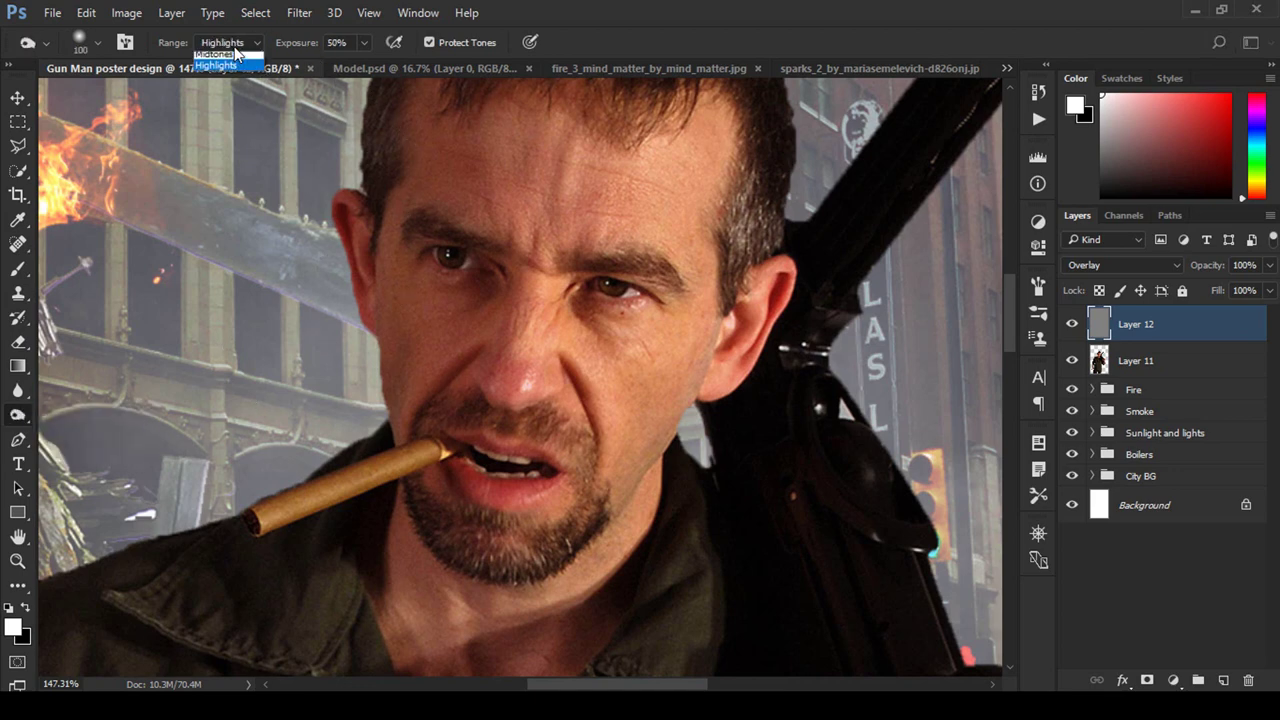
left_click(245, 71)
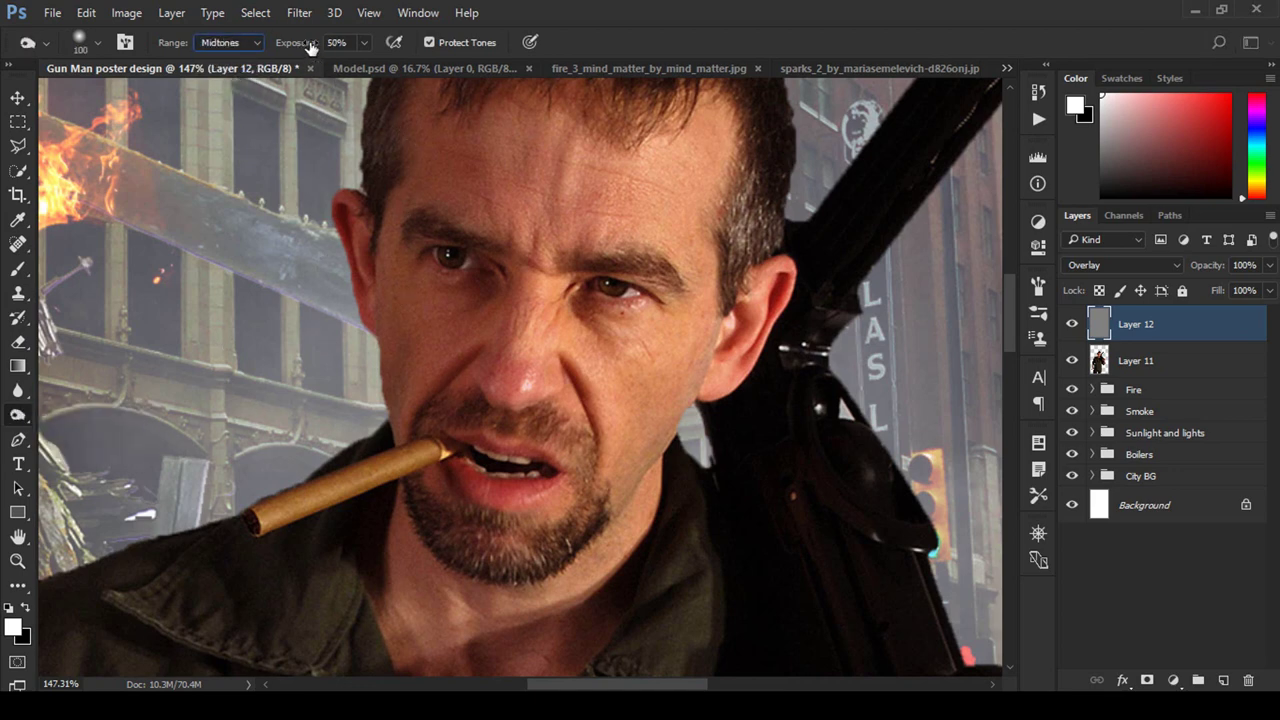
left_click_drag(310, 48, 296, 49)
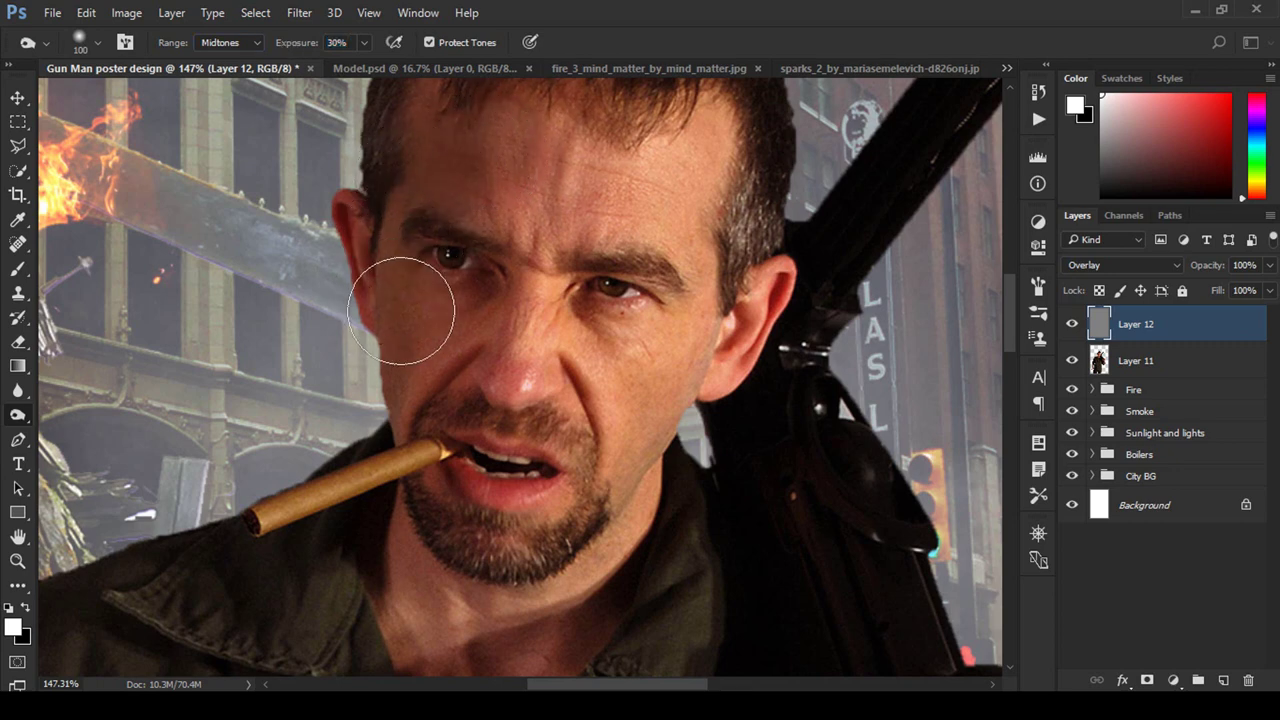
Step: Dodge the cheek, nose, eyes and forehead with varied brush sizes, then zoom out to the figure
key("bracketleft")
key("bracketleft")
key("bracketleft")
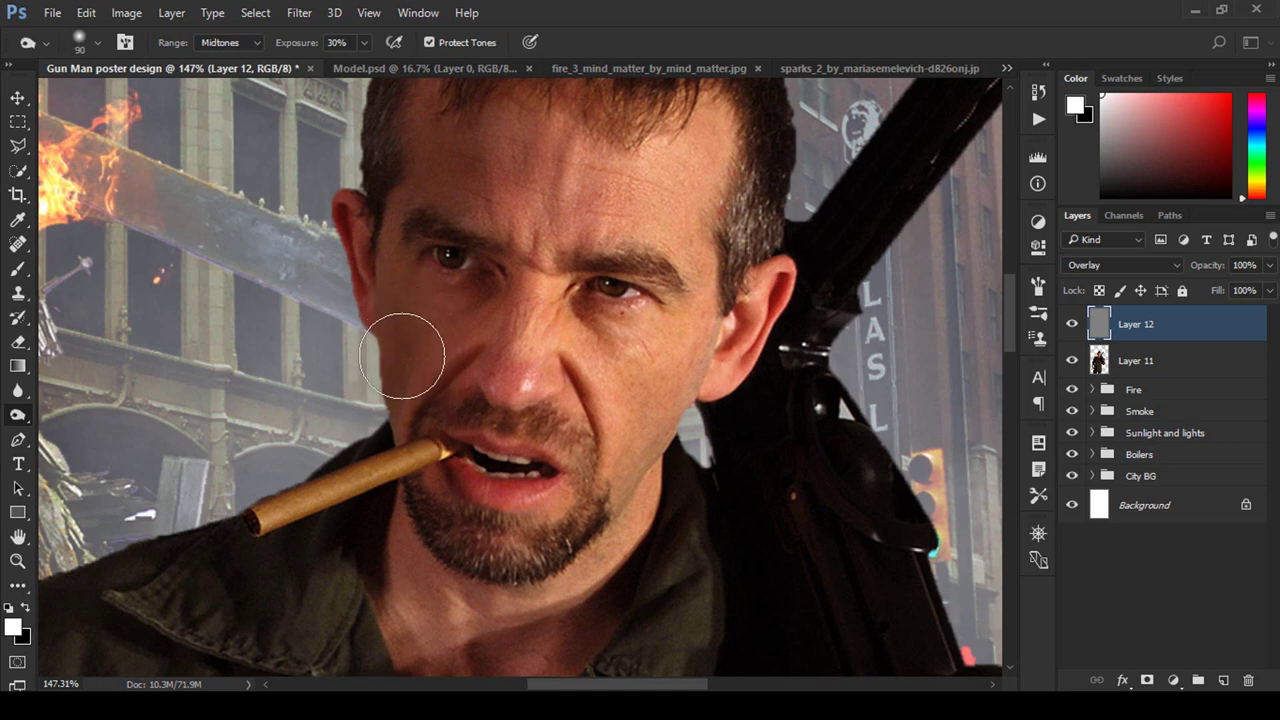
key("bracketleft")
key("bracketleft")
key("bracketleft")
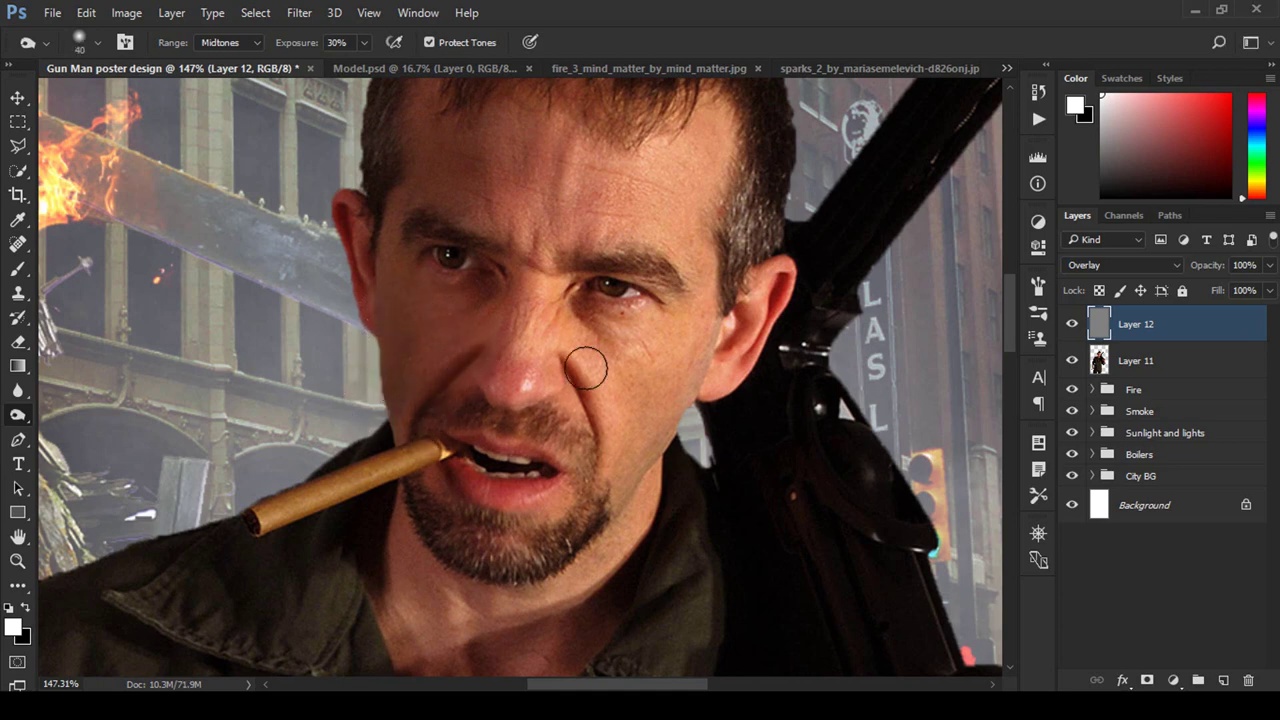
key("bracketleft")
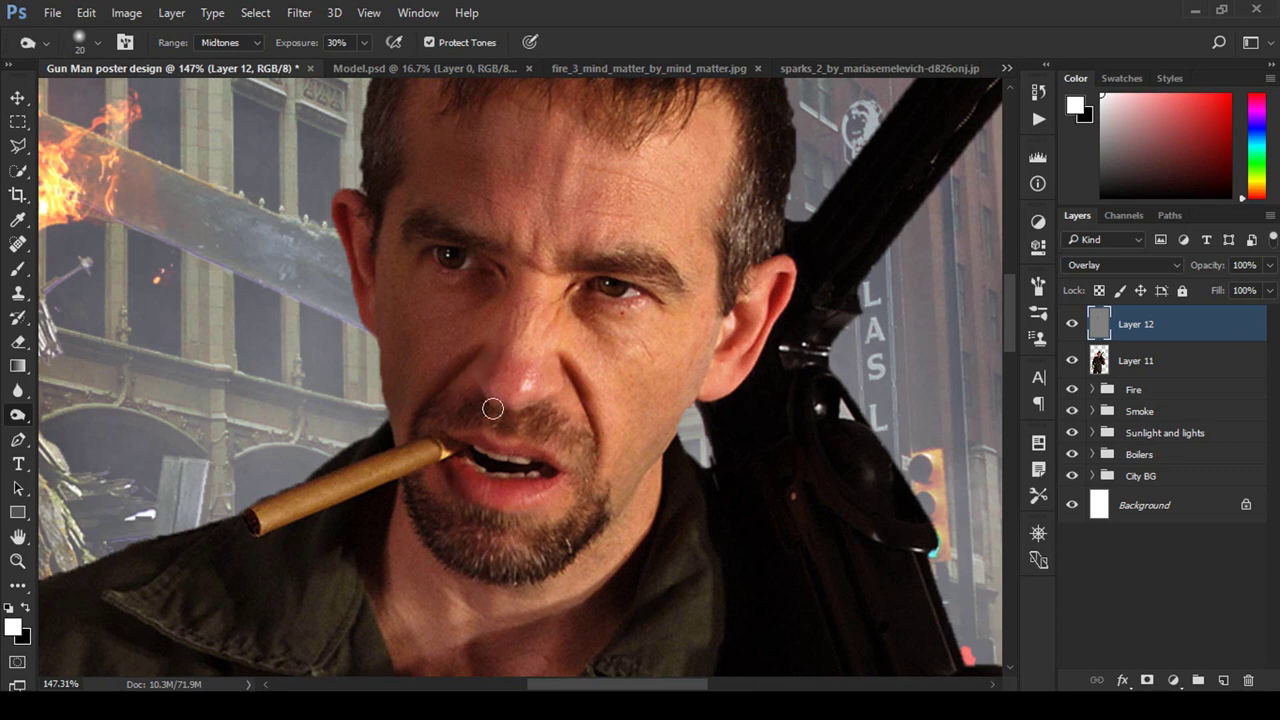
key("bracketright")
key("bracketright")
key("bracketright")
key("bracketleft")
key("bracketleft")
key("bracketleft")
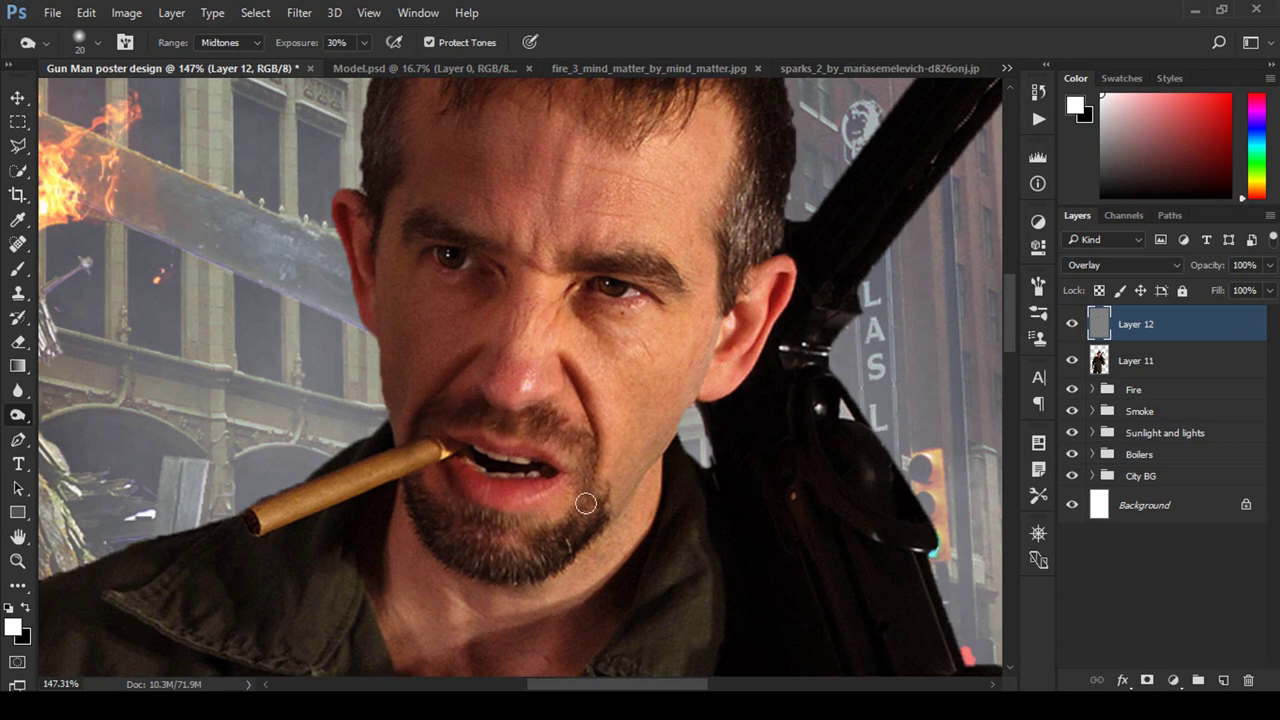
key("z")
mouse_move(648, 528)
left_mouse_down()
mouse_move(400, 321)
mouse_move(417, 334)
left_mouse_up()
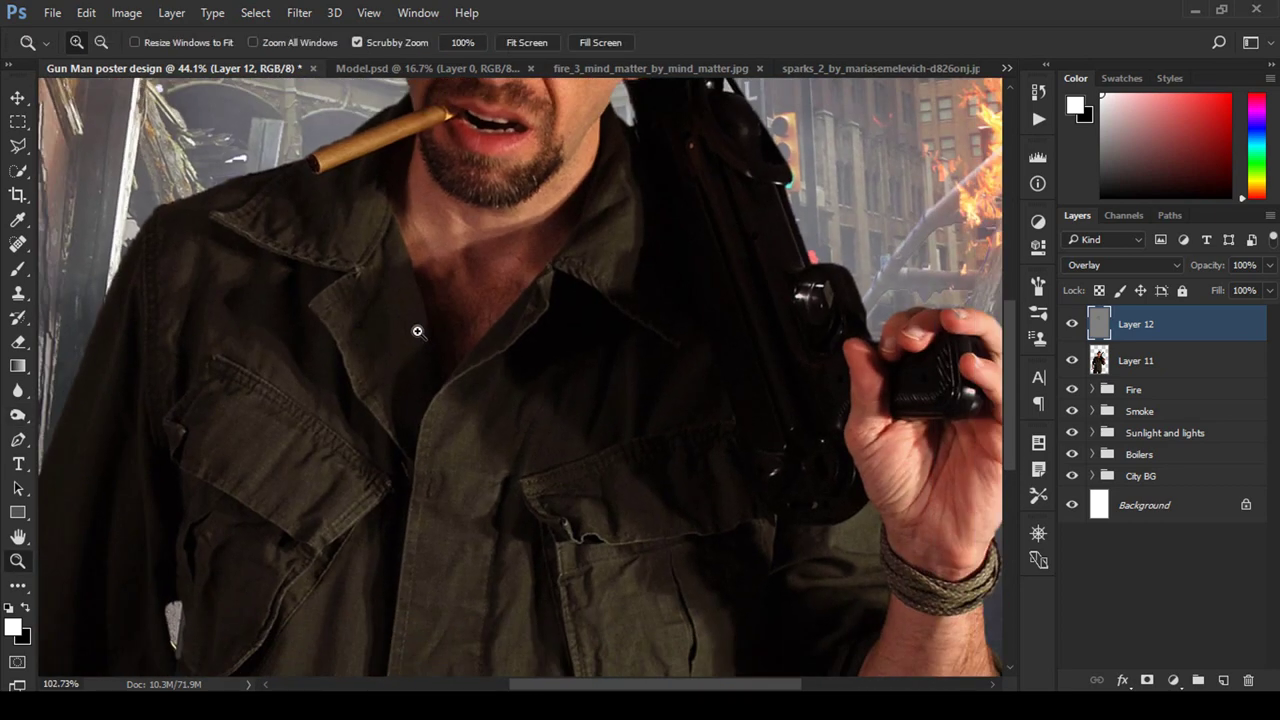
Step: Dodge highlights on the jacket collar and chest, then switch to the Burn Tool at 27% exposure
key("o")
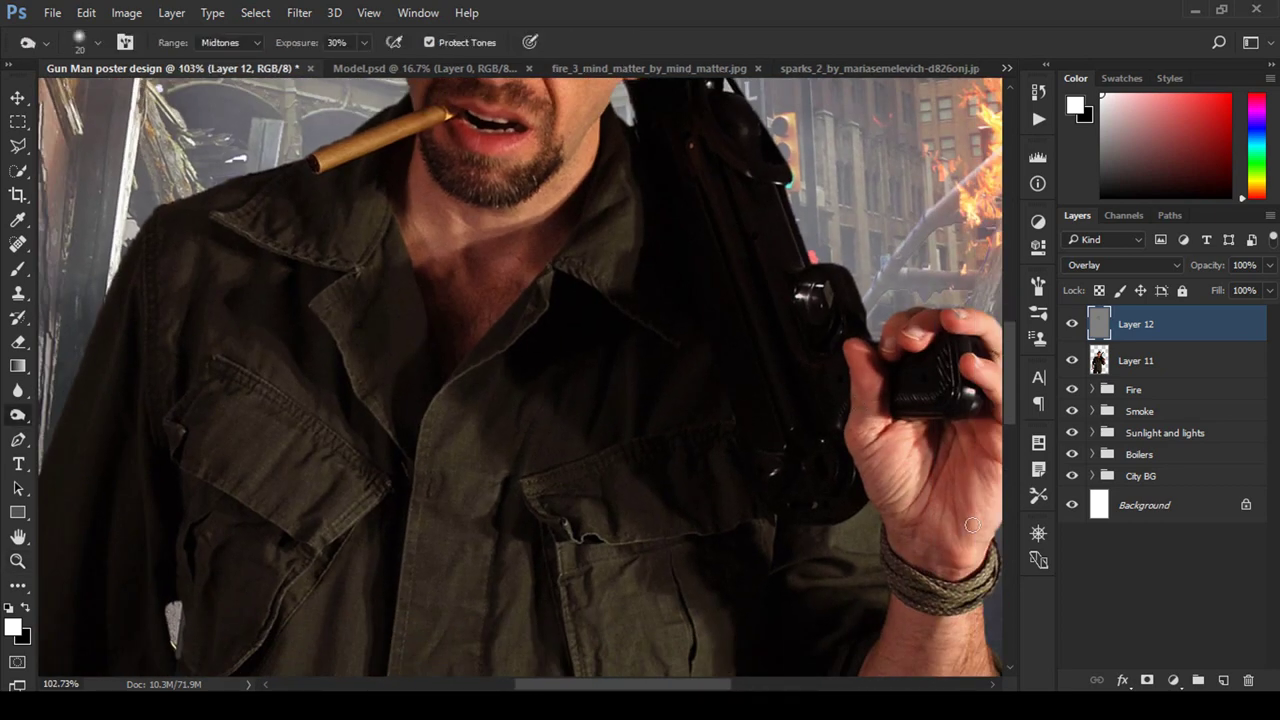
left_click(1039, 534)
mouse_move(918, 566)
left_mouse_down()
mouse_move(932, 578)
mouse_move(921, 574)
left_mouse_up()
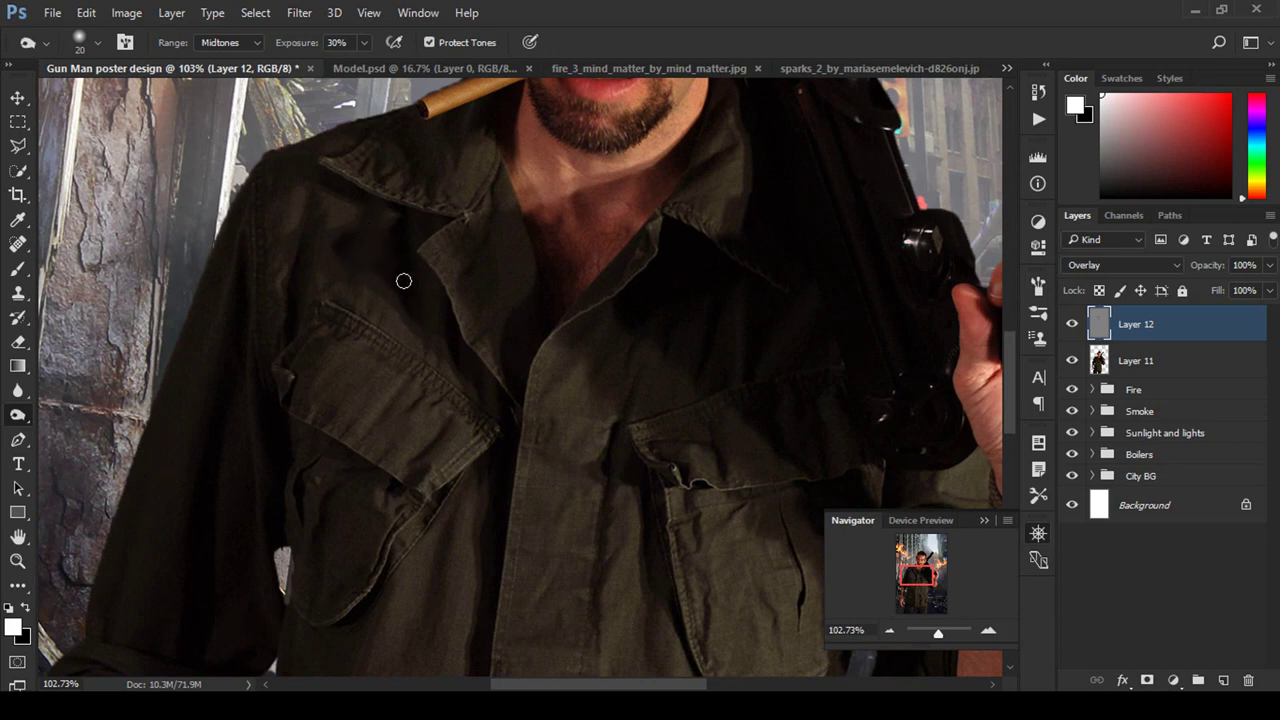
left_click_drag(404, 281, 205, 428)
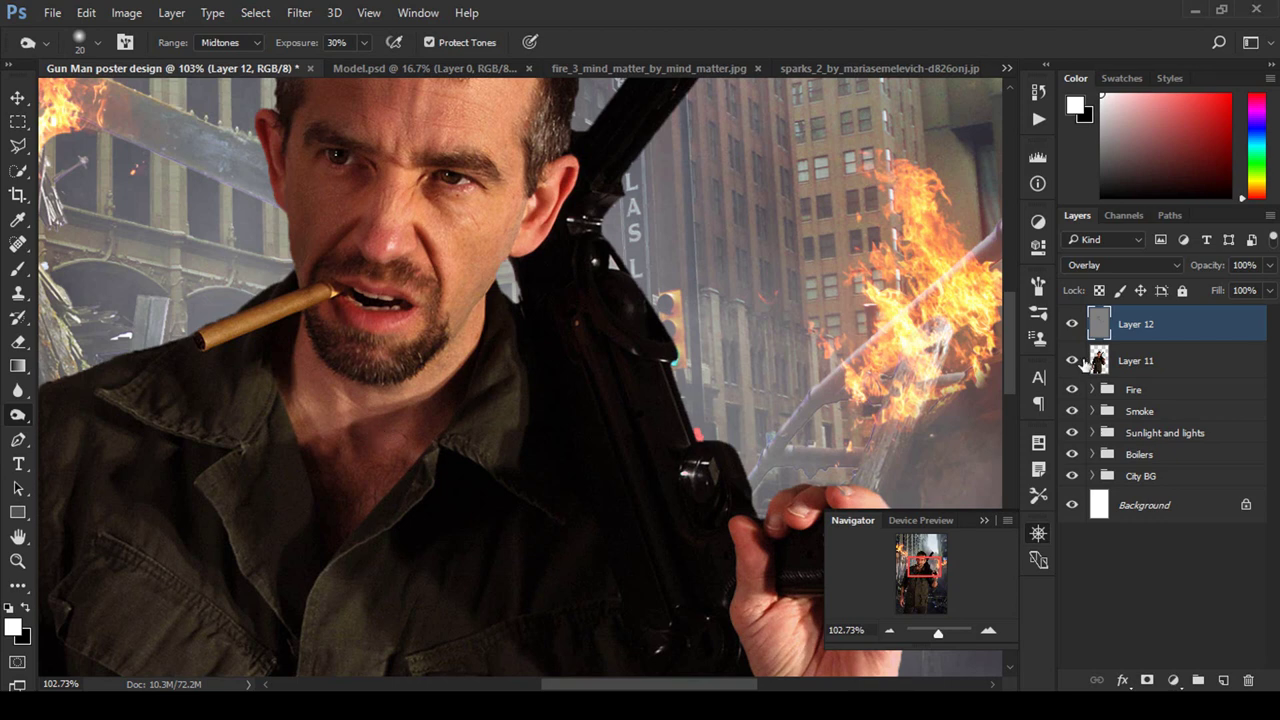
right_click(18, 414)
left_click(100, 434)
Step: Burn the forehead, cheek, under-eye and jaw, raise exposure to 33%, and fit the poster on screen
left_click_drag(467, 228, 436, 289)
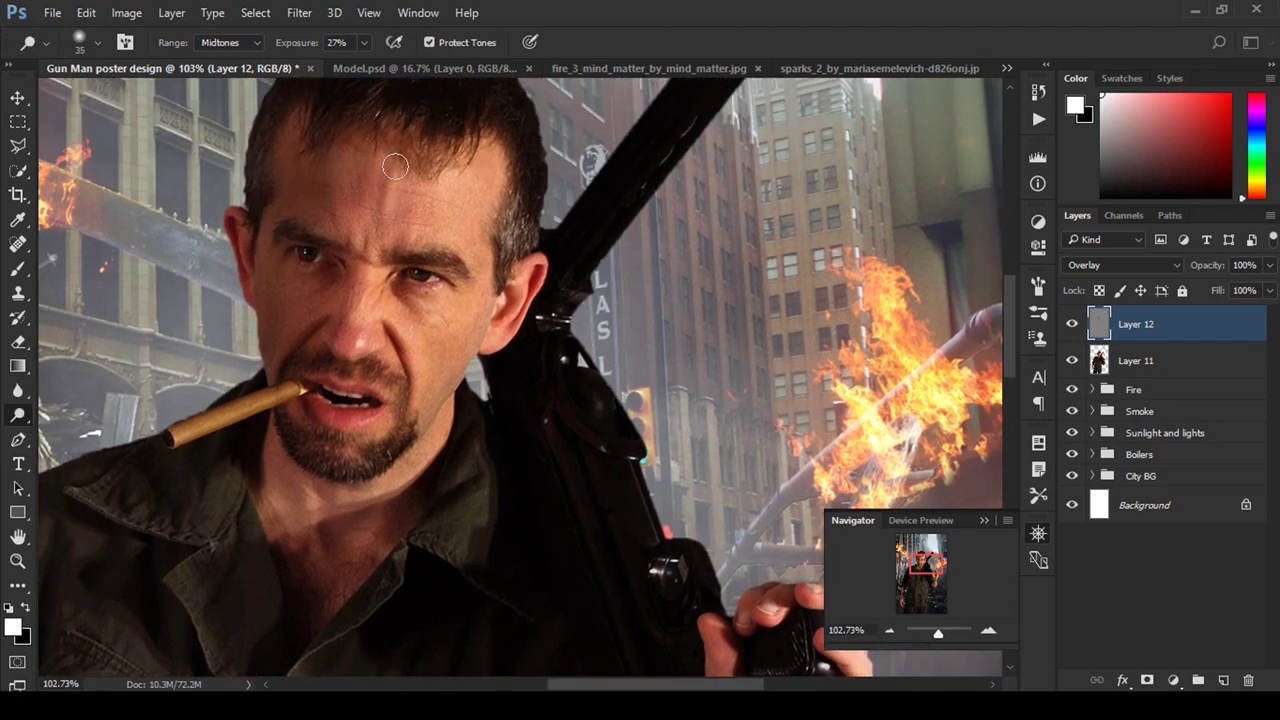
mouse_move(395, 166)
left_mouse_down()
mouse_move(370, 258)
mouse_move(463, 166)
mouse_move(429, 238)
left_mouse_up()
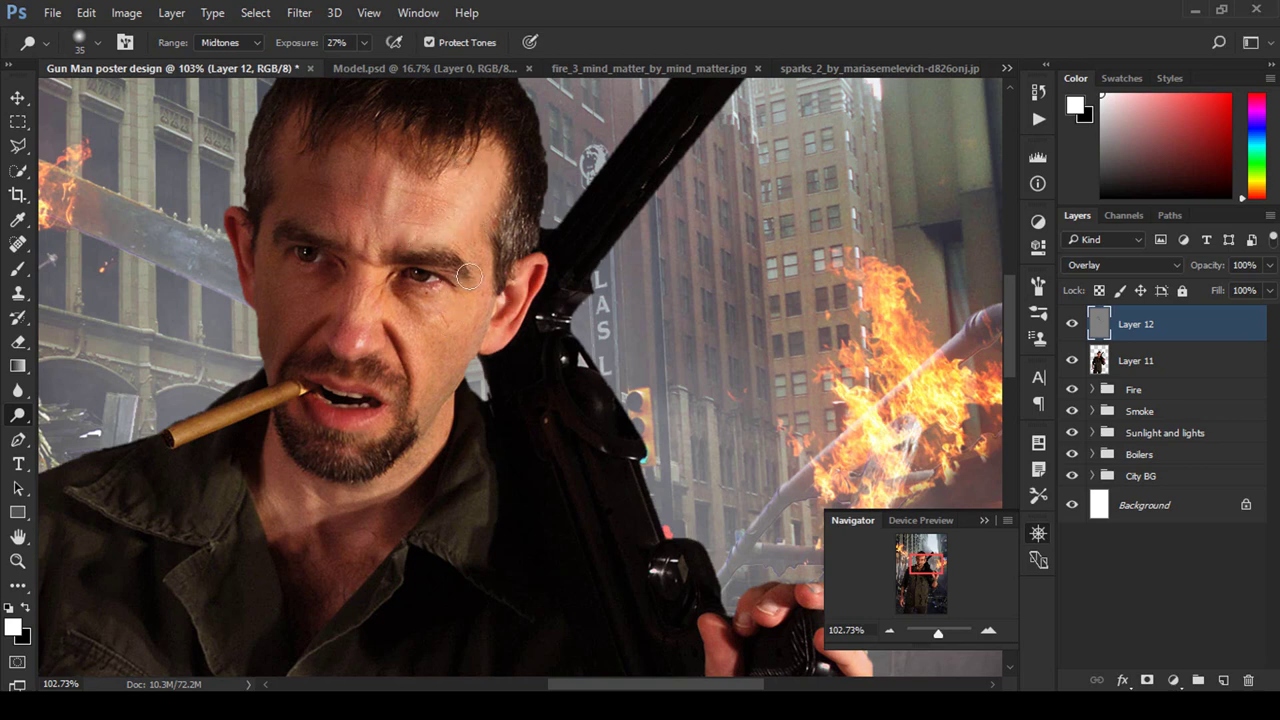
mouse_move(469, 276)
left_mouse_down()
mouse_move(429, 294)
mouse_move(392, 341)
mouse_move(433, 312)
mouse_move(406, 336)
mouse_move(423, 451)
mouse_move(371, 263)
mouse_move(363, 300)
mouse_move(385, 343)
mouse_move(393, 232)
left_mouse_up()
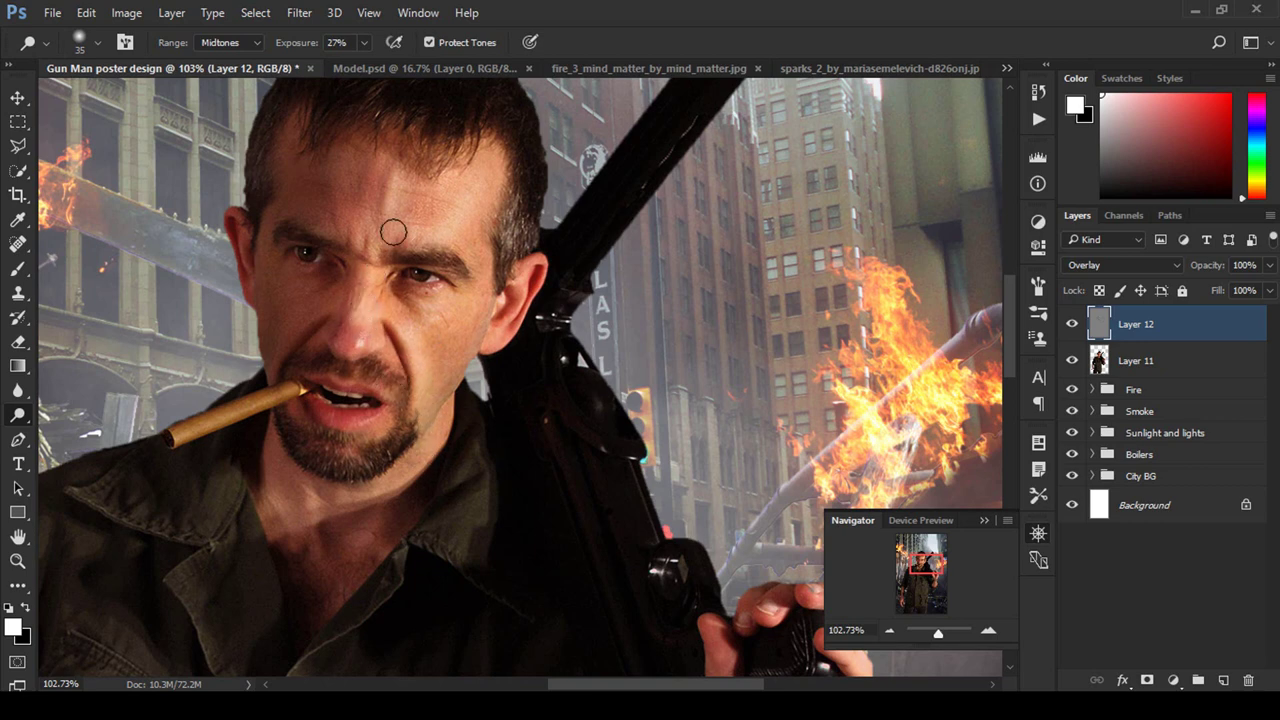
left_click_drag(439, 333, 534, 288)
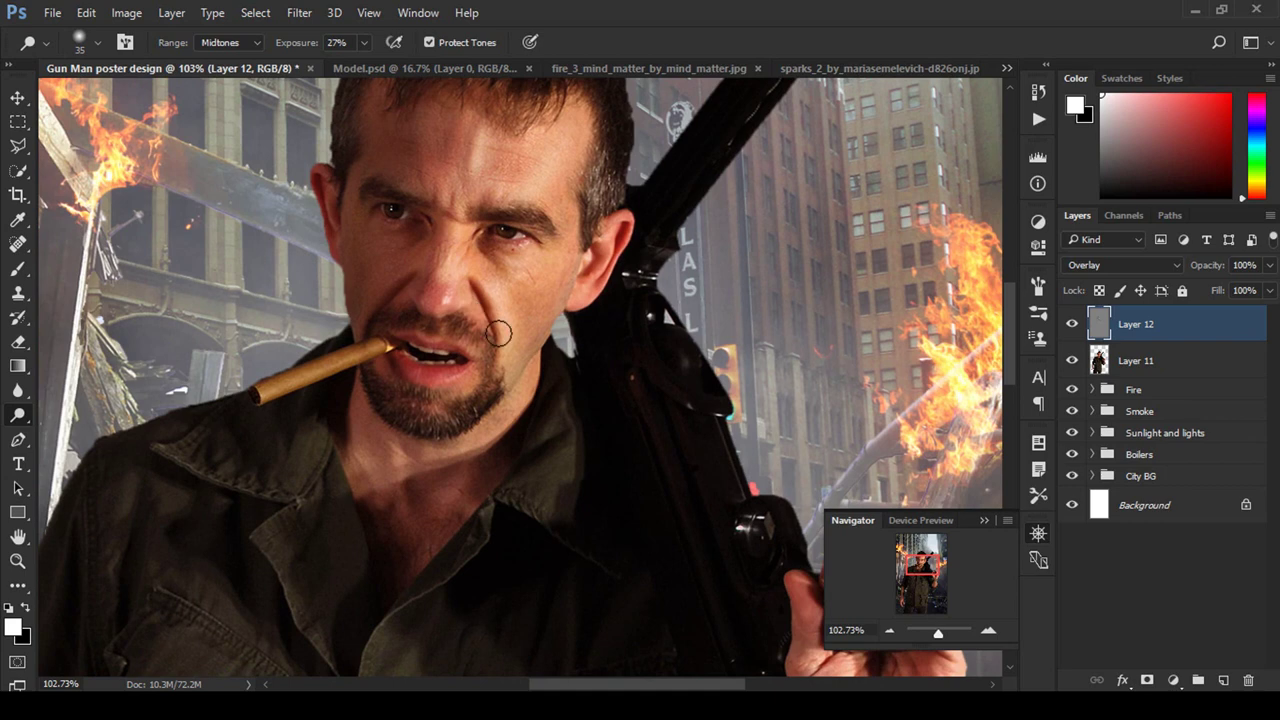
left_click_drag(517, 429, 539, 377)
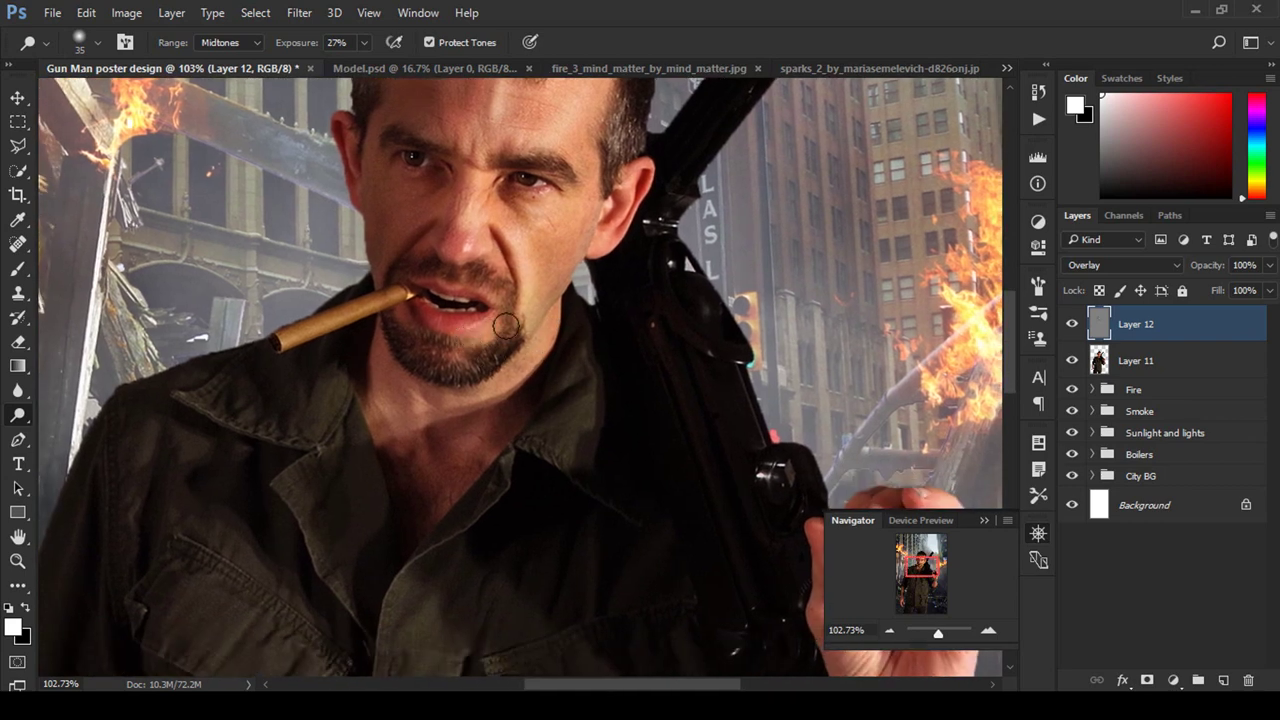
mouse_move(506, 325)
left_mouse_down()
mouse_move(563, 334)
mouse_move(489, 400)
left_mouse_up()
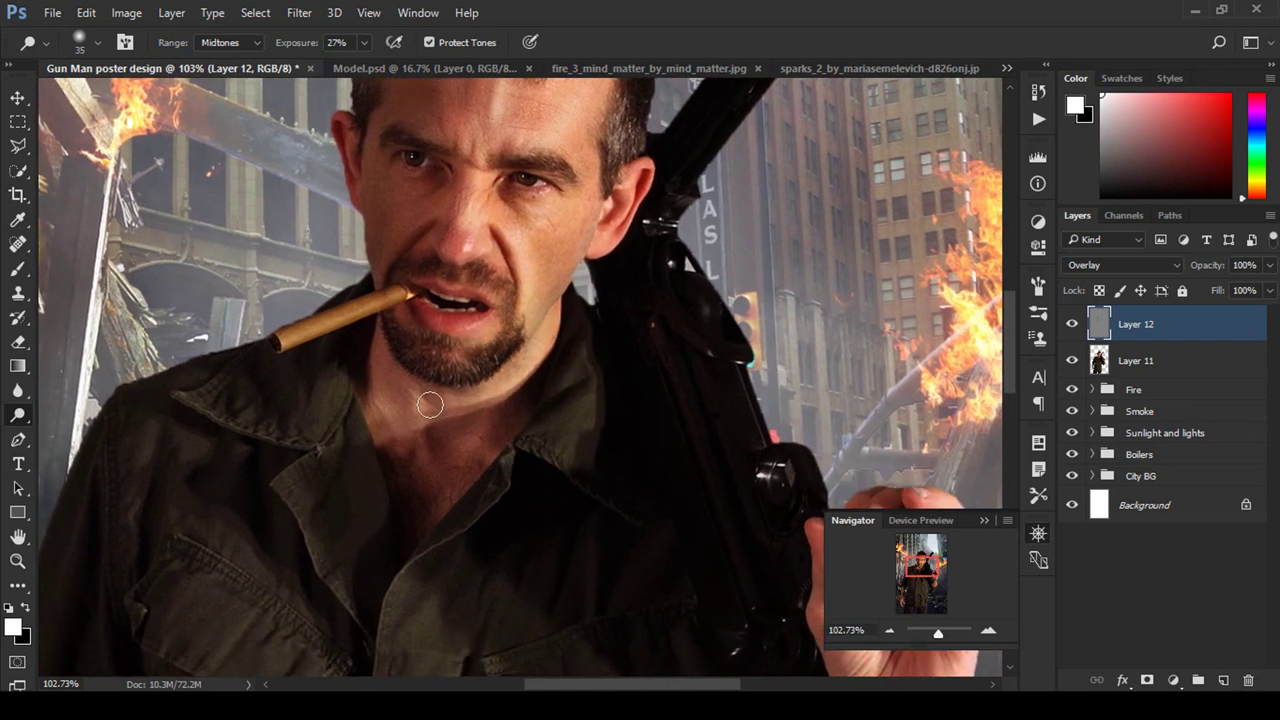
mouse_move(428, 449)
left_mouse_down()
mouse_move(508, 366)
mouse_move(513, 396)
mouse_move(629, 537)
mouse_move(727, 295)
left_mouse_up()
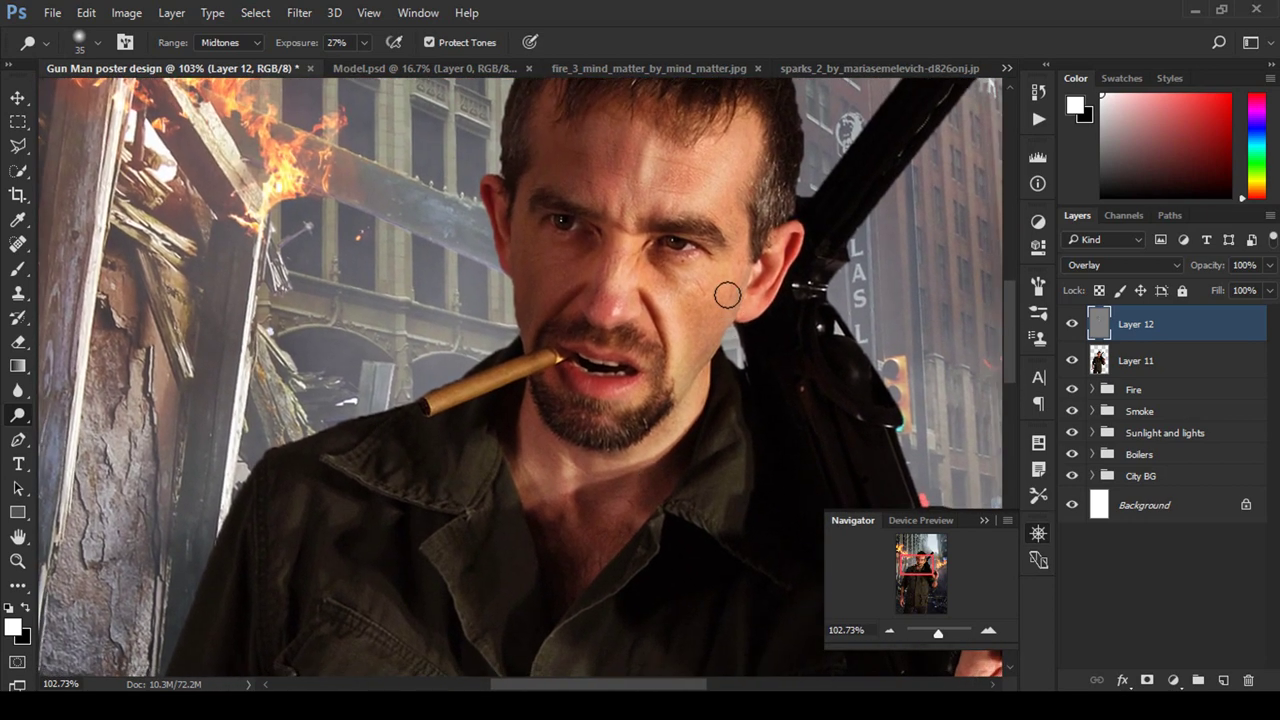
key("bracketleft")
left_click_drag(311, 44, 318, 44)
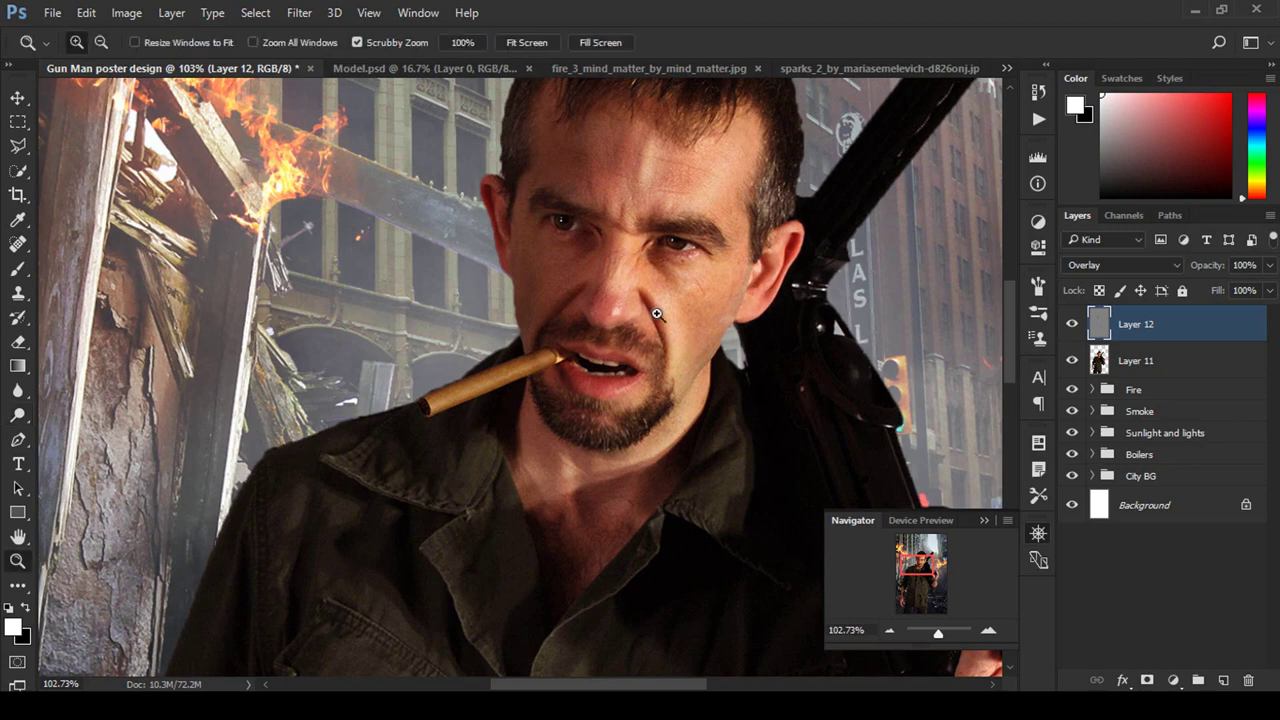
key("ctrl+0")
Step: Zoom in on the chest and shade along the jacket's pocket flap and lower jacket
key("z")
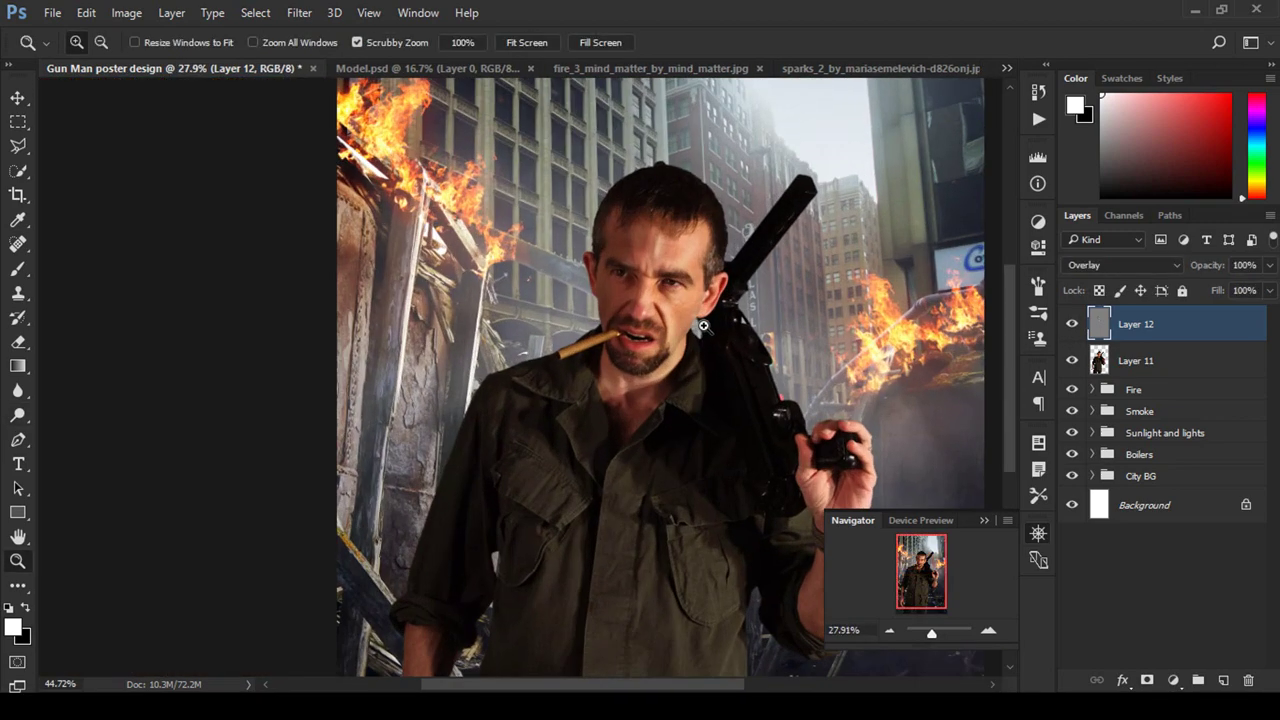
mouse_move(820, 497)
left_mouse_down()
mouse_move(421, 286)
mouse_move(3, 492)
left_mouse_up()
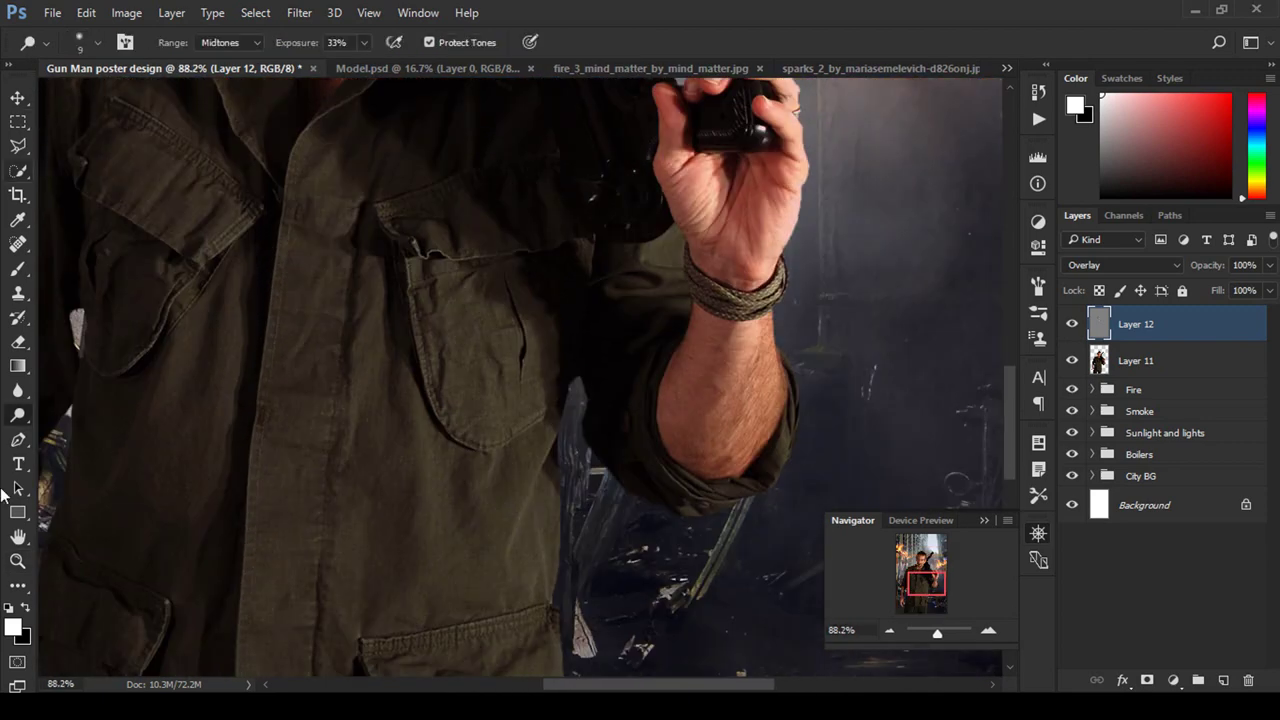
key("bracketright")
key("bracketright")
key("bracketright")
right_click(448, 332)
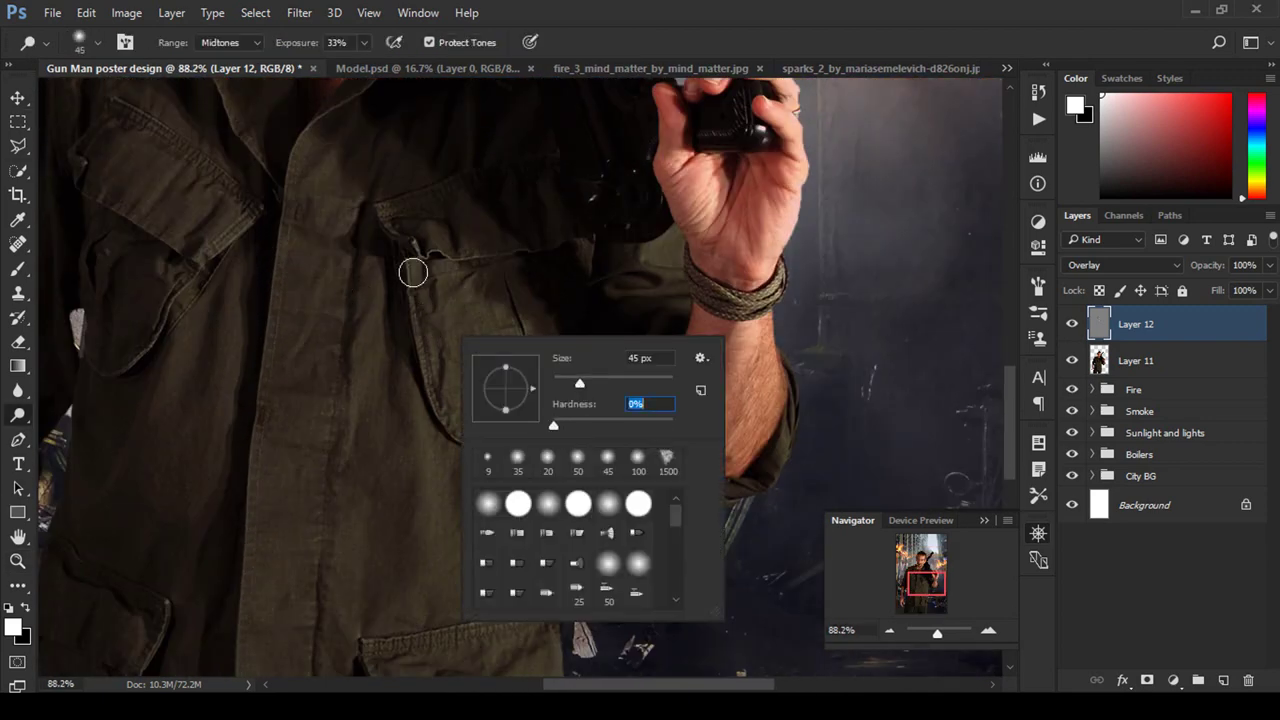
key("Return")
key("bracketleft")
left_click_drag(417, 264, 425, 404)
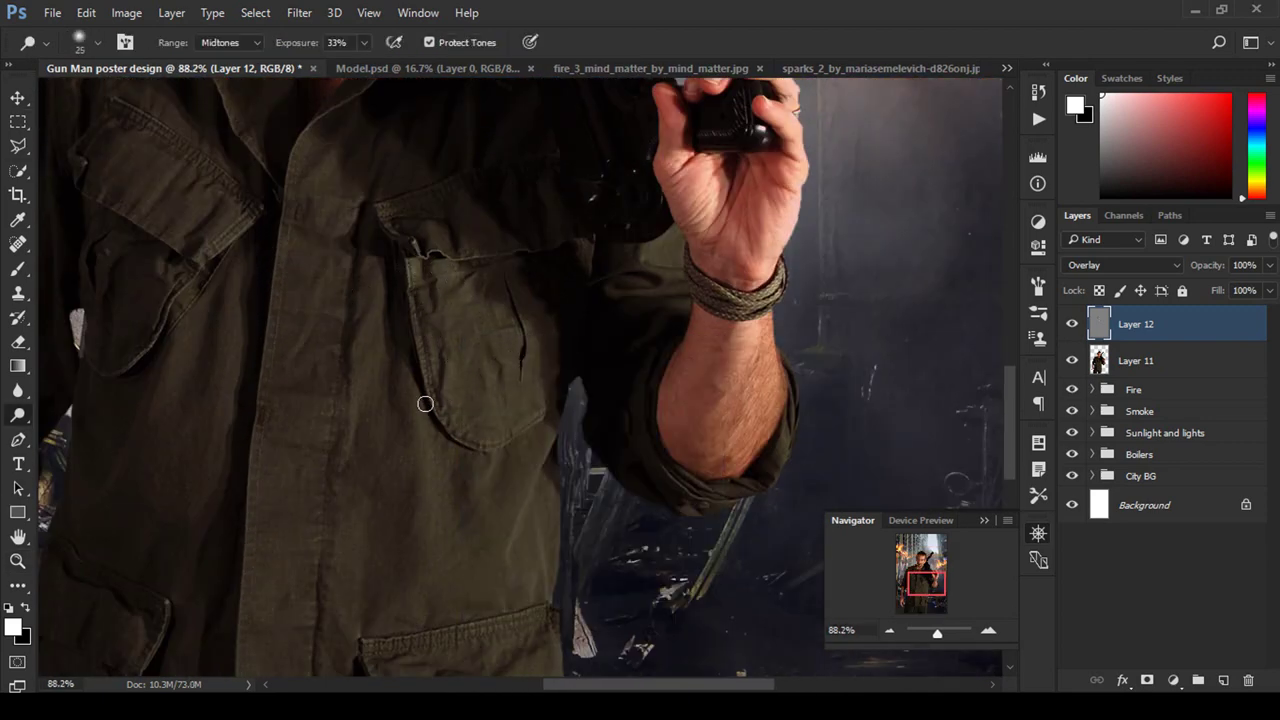
key("bracketleft")
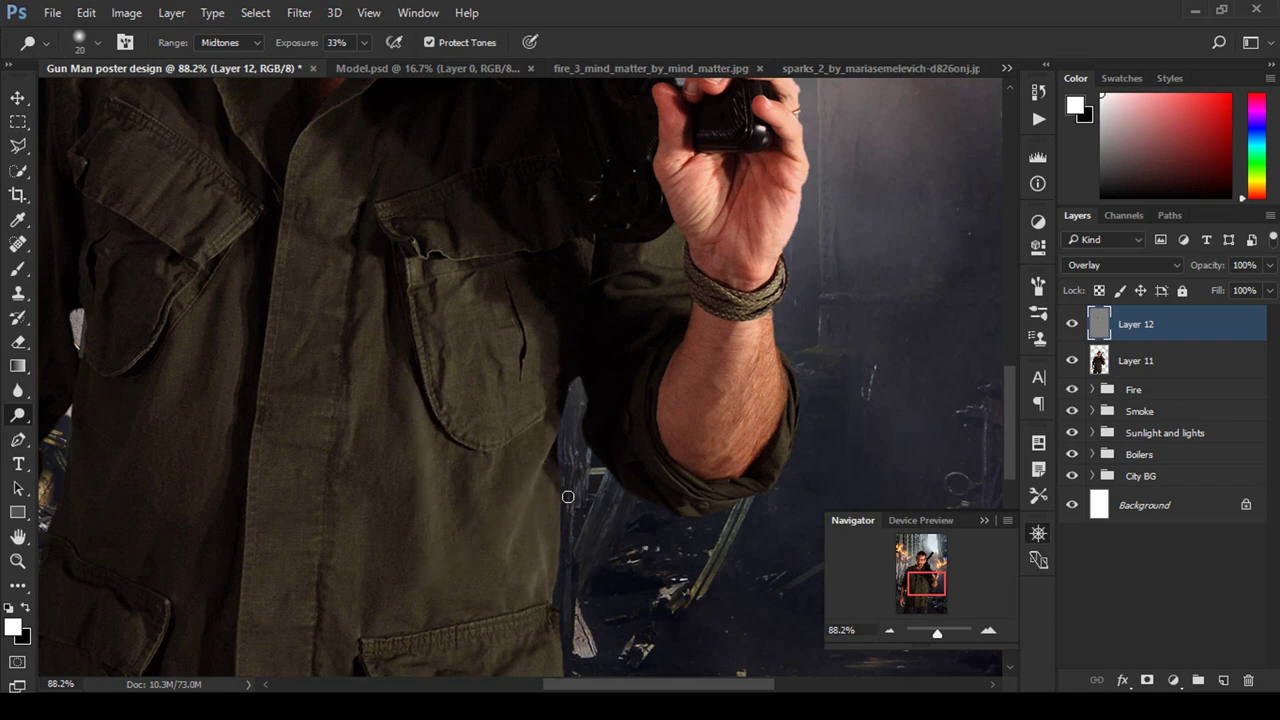
mouse_move(437, 286)
left_mouse_down()
mouse_move(400, 303)
mouse_move(416, 211)
left_mouse_up()
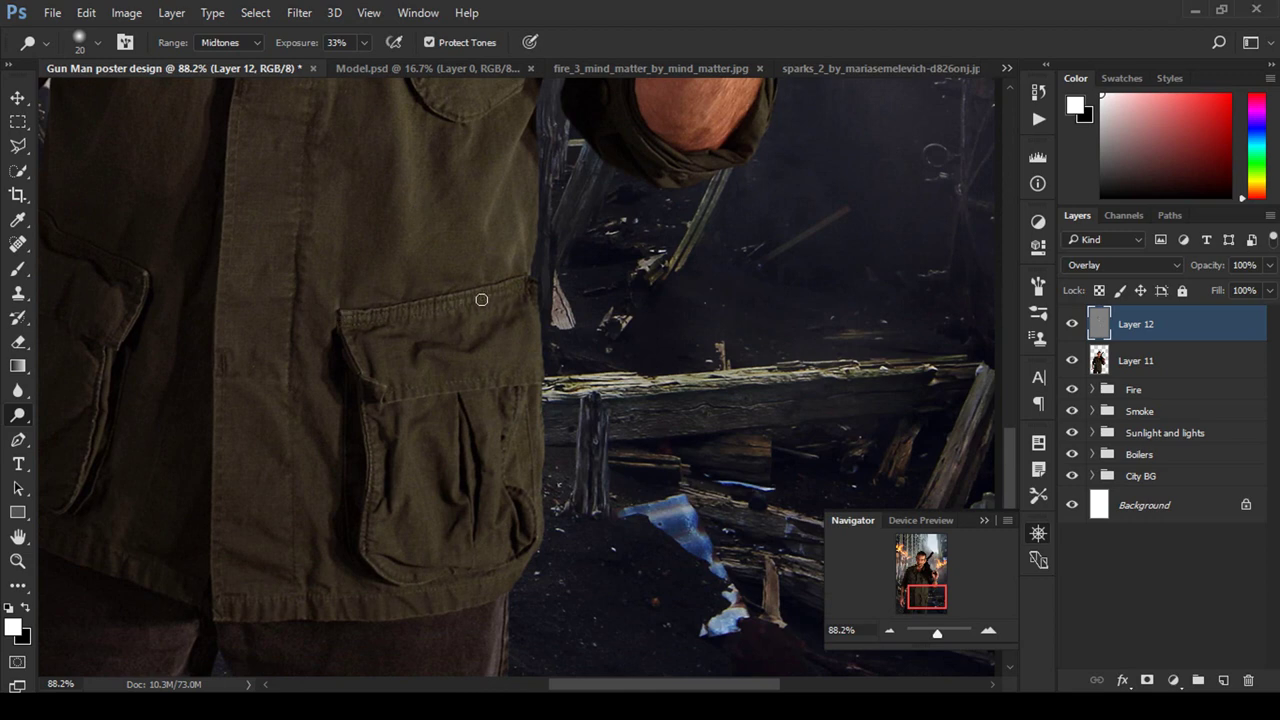
left_click_drag(498, 191, 720, 337)
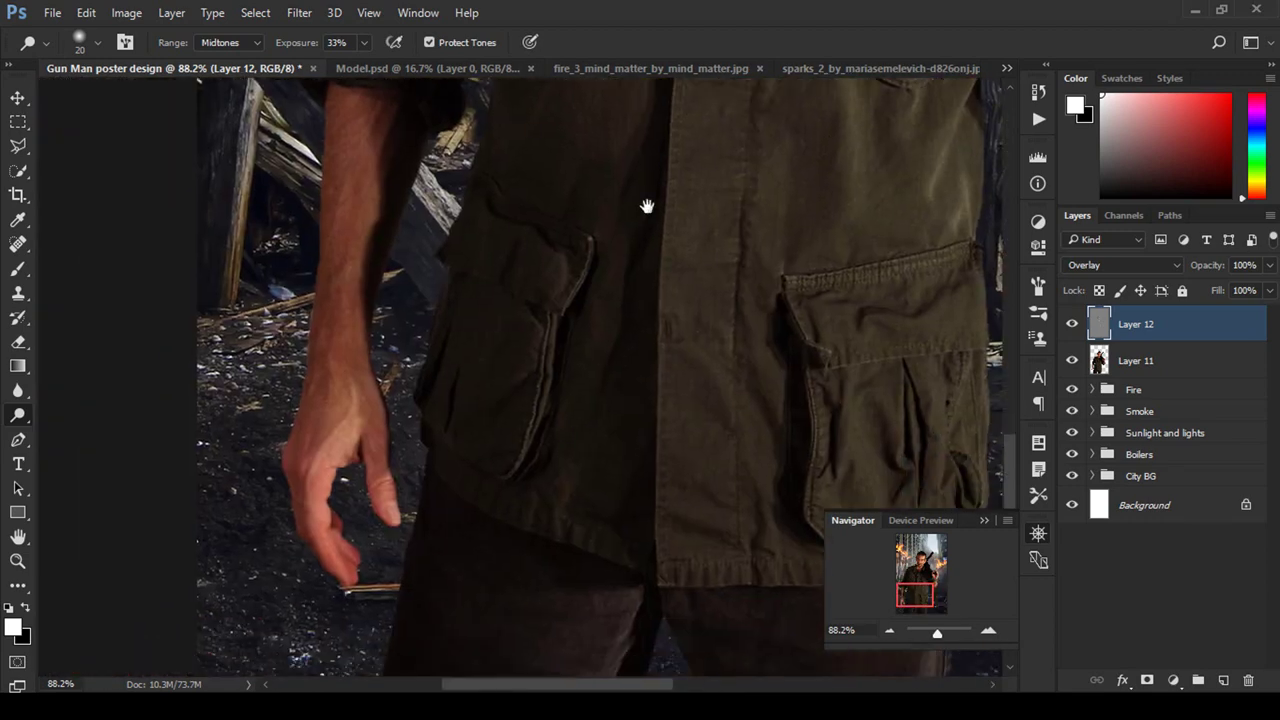
mouse_move(649, 209)
left_mouse_down()
mouse_move(287, 443)
mouse_move(392, 588)
left_mouse_up()
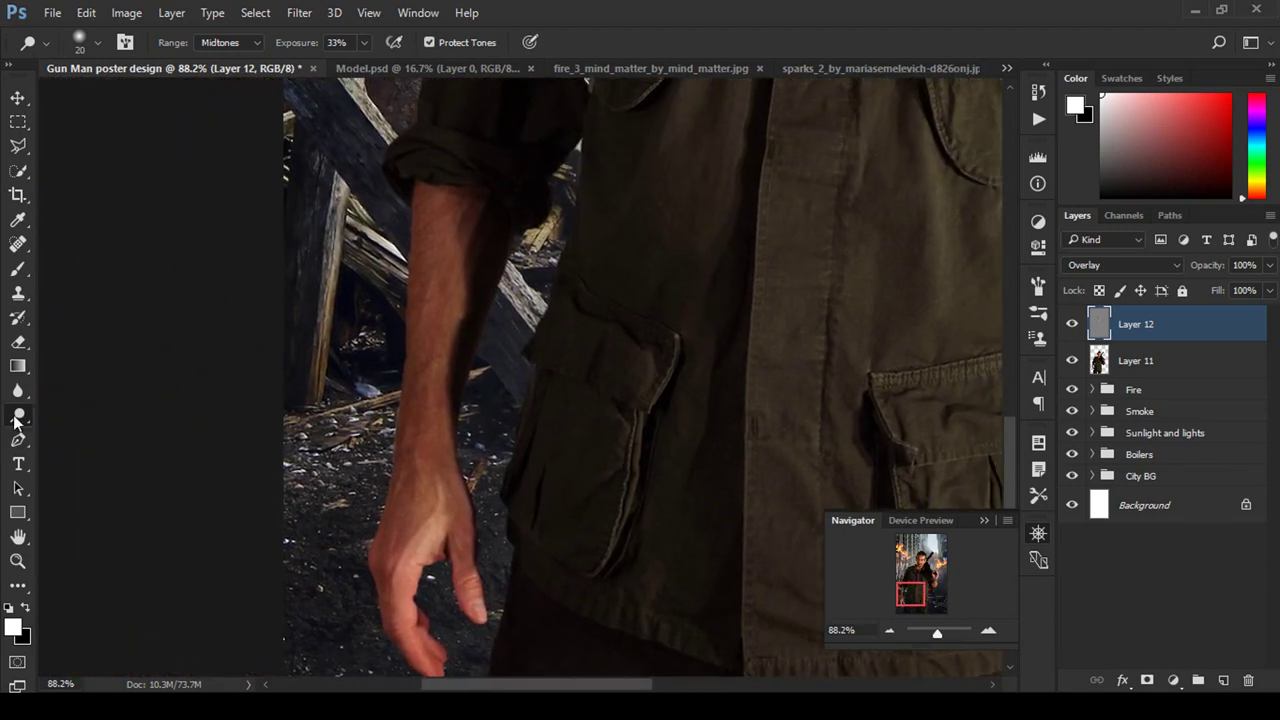
Step: Burn the forearm and hand with a size-45 brush, then zoom out to the whole poster
key("shift+o")
key("bracketright")
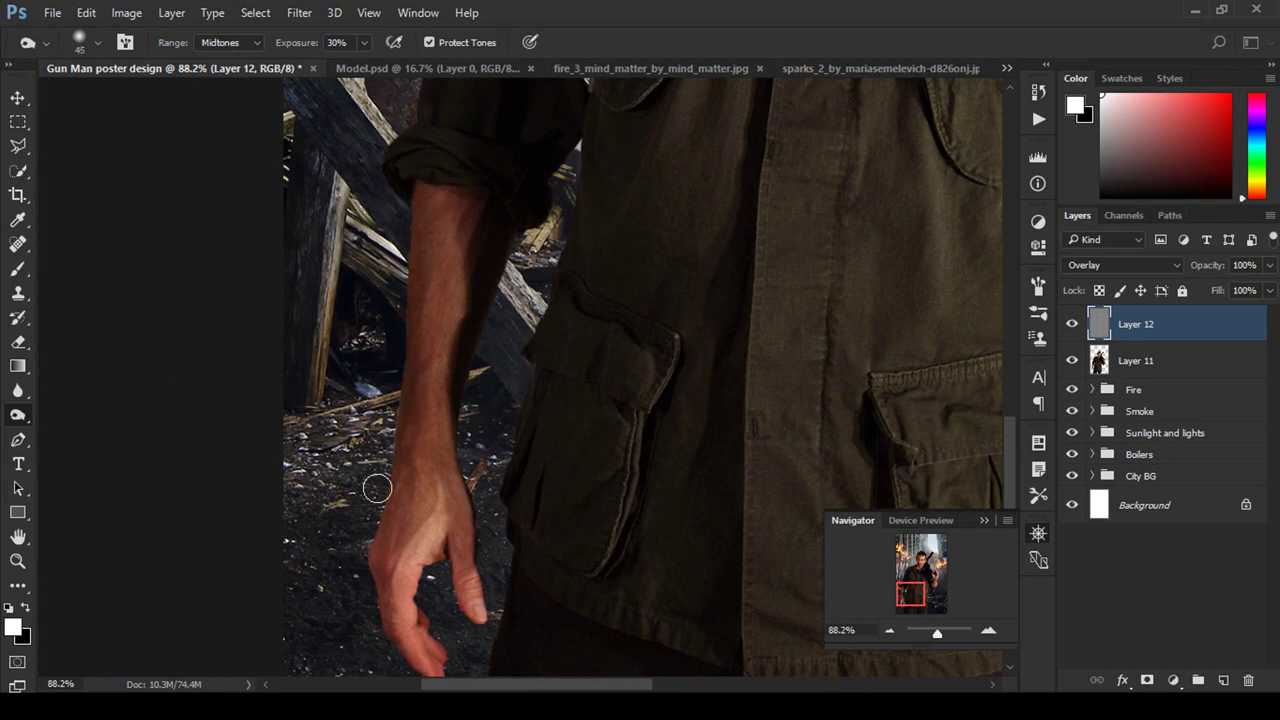
left_click_drag(691, 363, 550, 438)
mouse_move(490, 380)
left_mouse_down()
mouse_move(471, 271)
mouse_move(445, 400)
left_mouse_up()
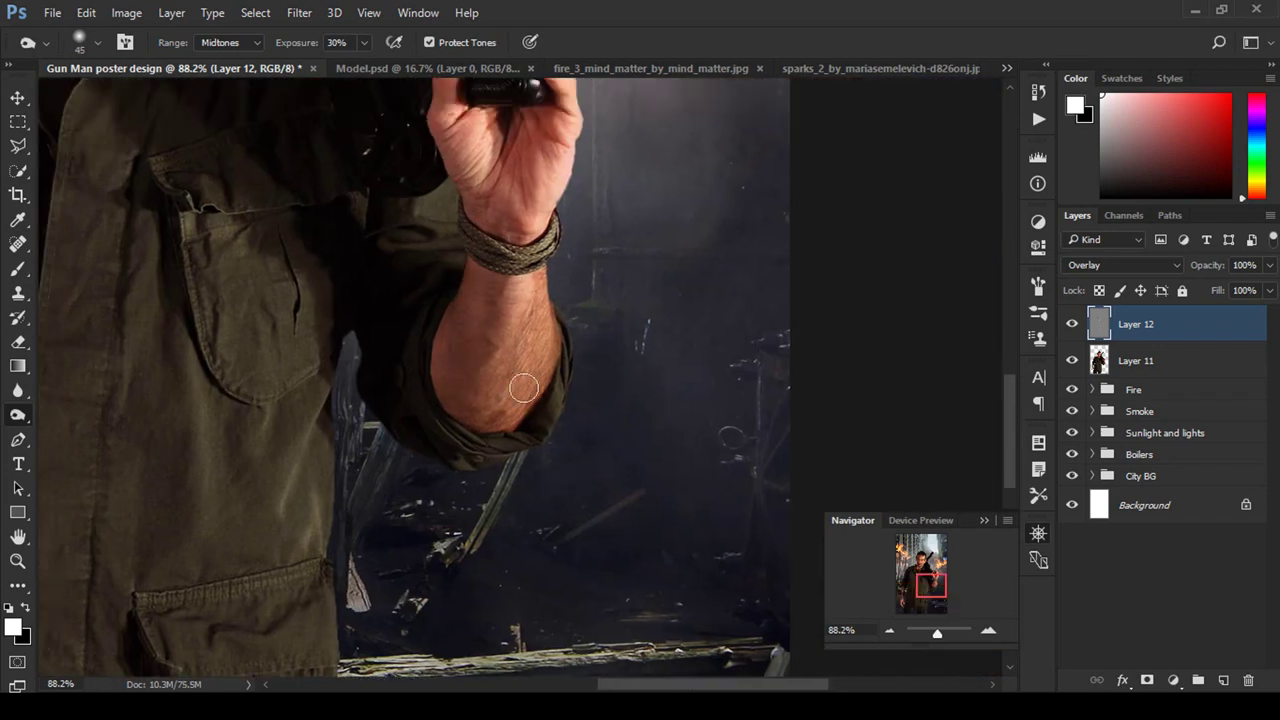
left_click_drag(540, 300, 500, 377)
left_click_drag(541, 188, 570, 378)
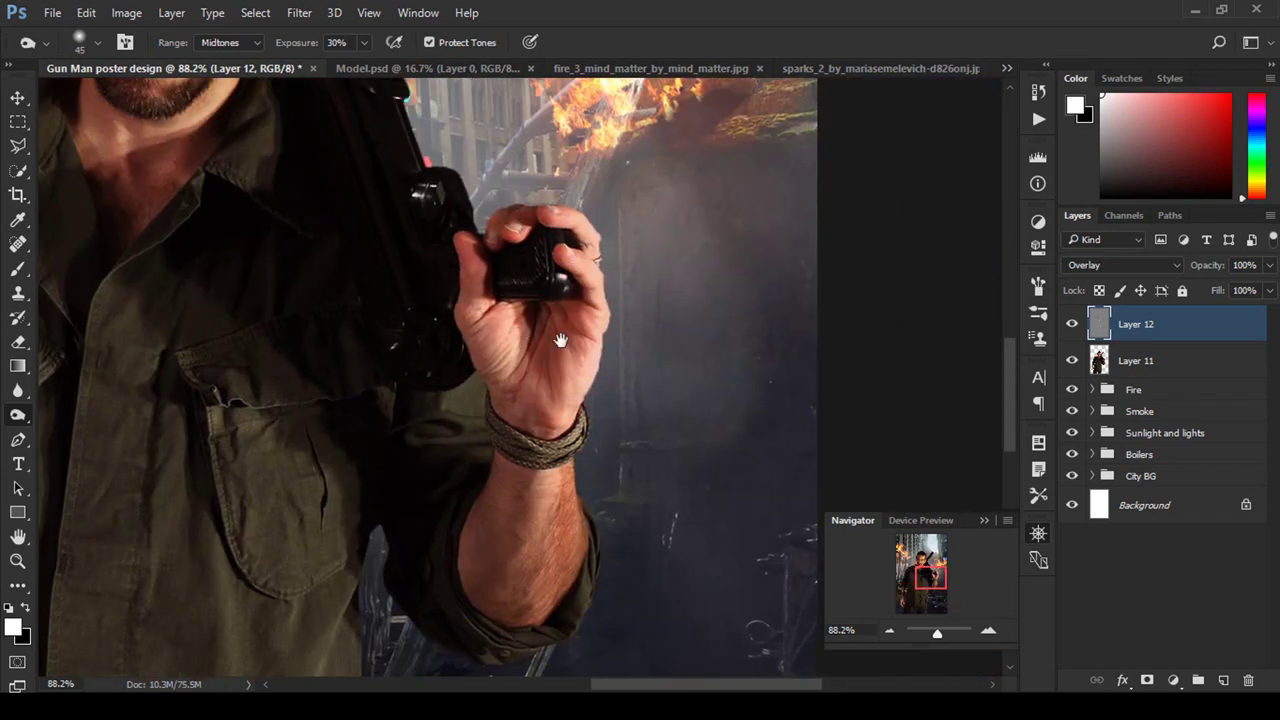
mouse_move(537, 300)
left_mouse_down()
mouse_move(580, 272)
mouse_move(578, 248)
left_mouse_up()
scroll(586, 491, "down", 5)
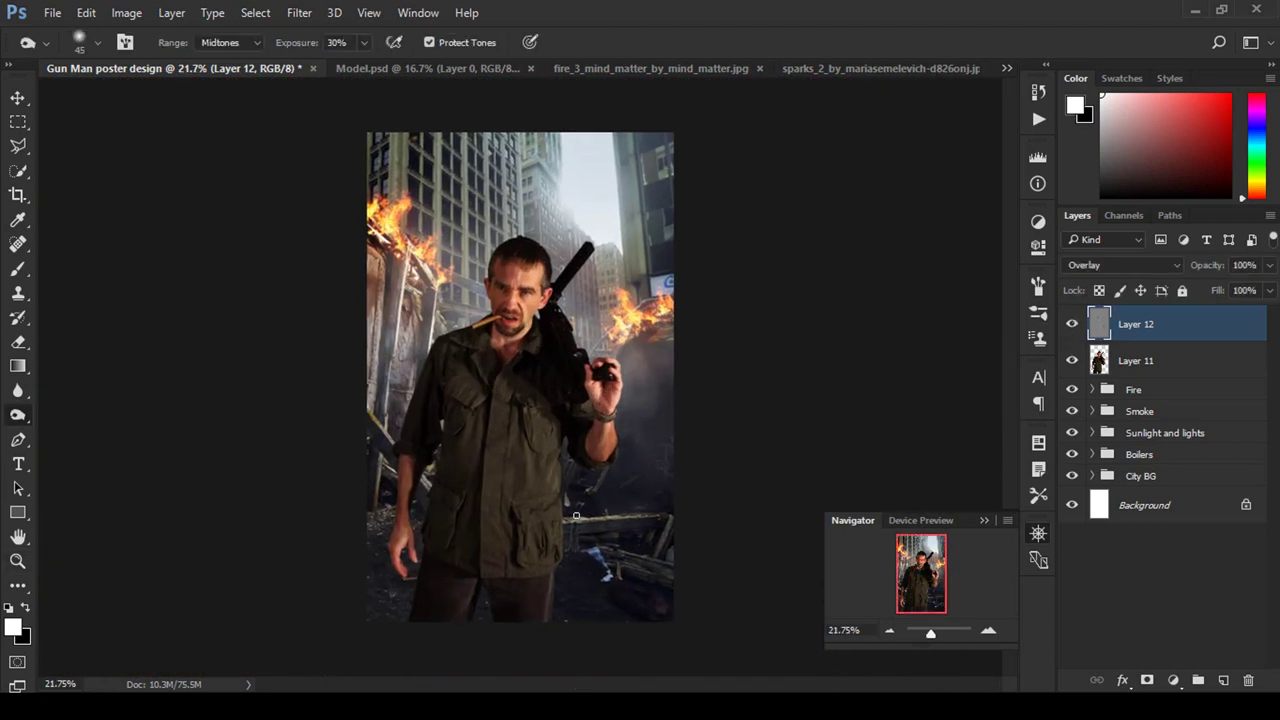
scroll(466, 526, "up", 2)
scroll(417, 415, "up", 2)
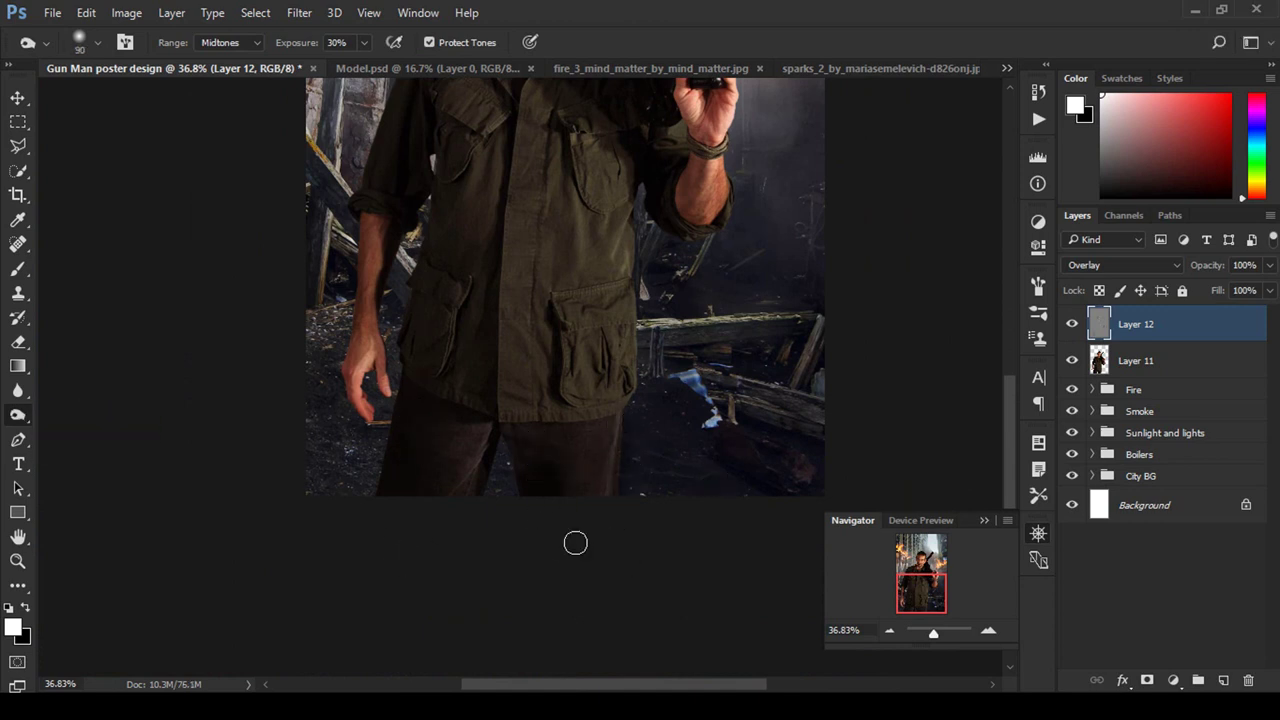
key("shift+o")
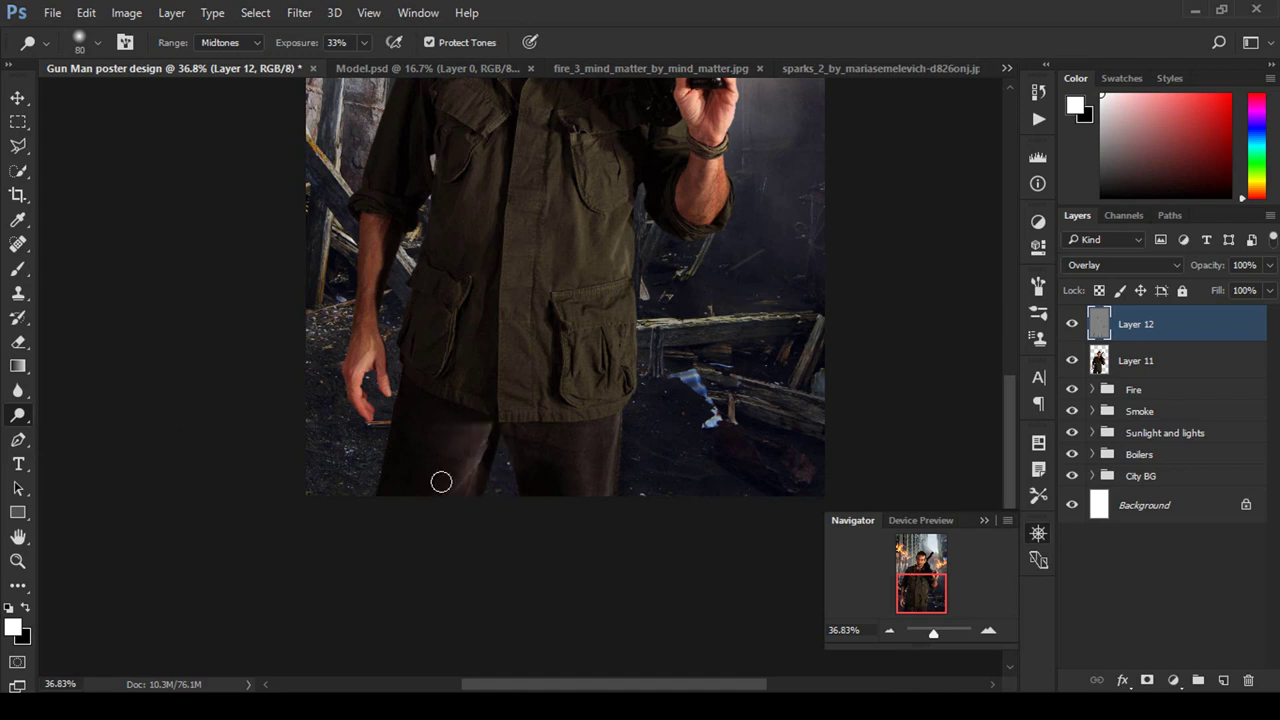
left_click_drag(672, 467, 640, 467)
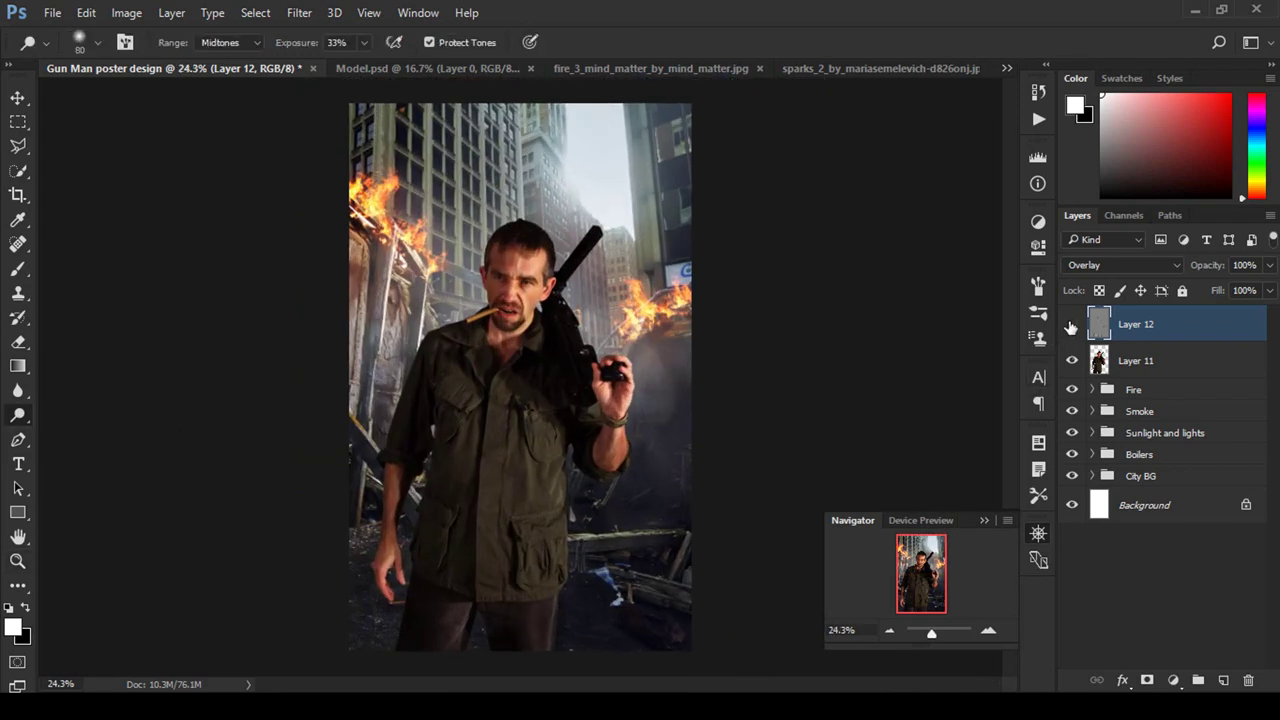
Step: Clip the gray Overlay Layer 12 to the gunman's Layer 11
left_click(985, 522)
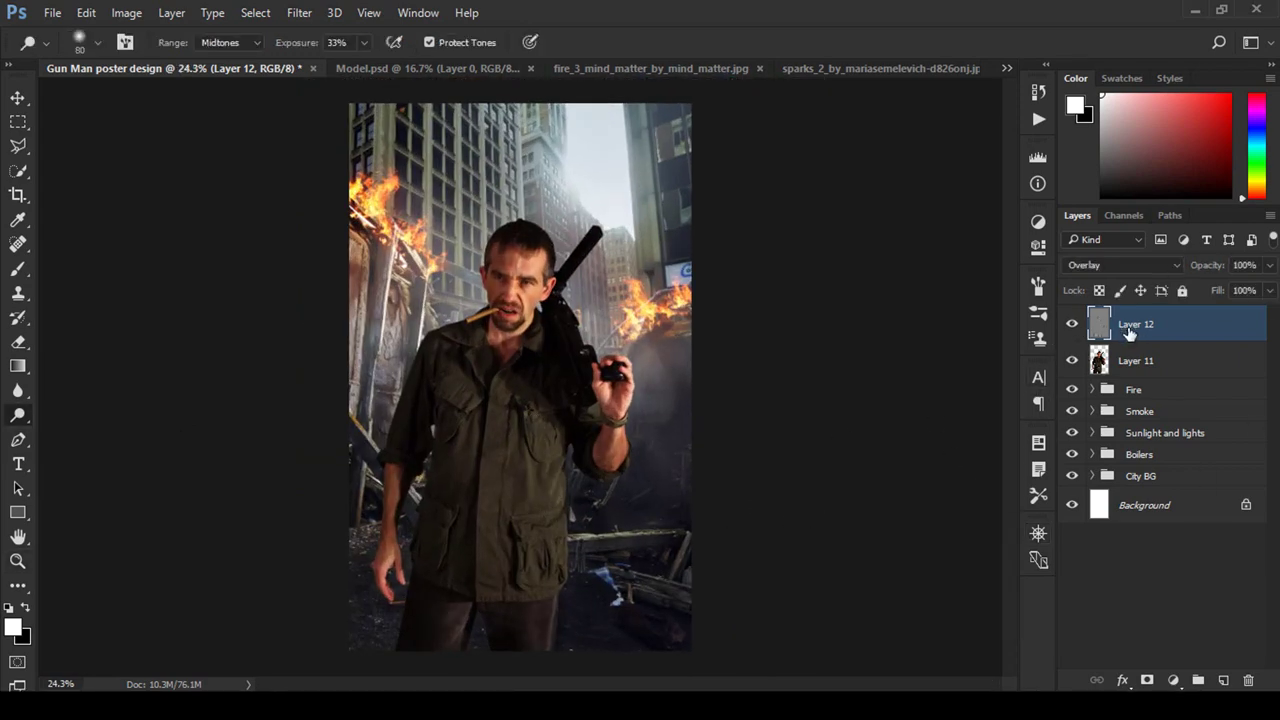
left_click(1147, 336, "alt")
key("z")
left_click_drag(520, 290, 502, 347)
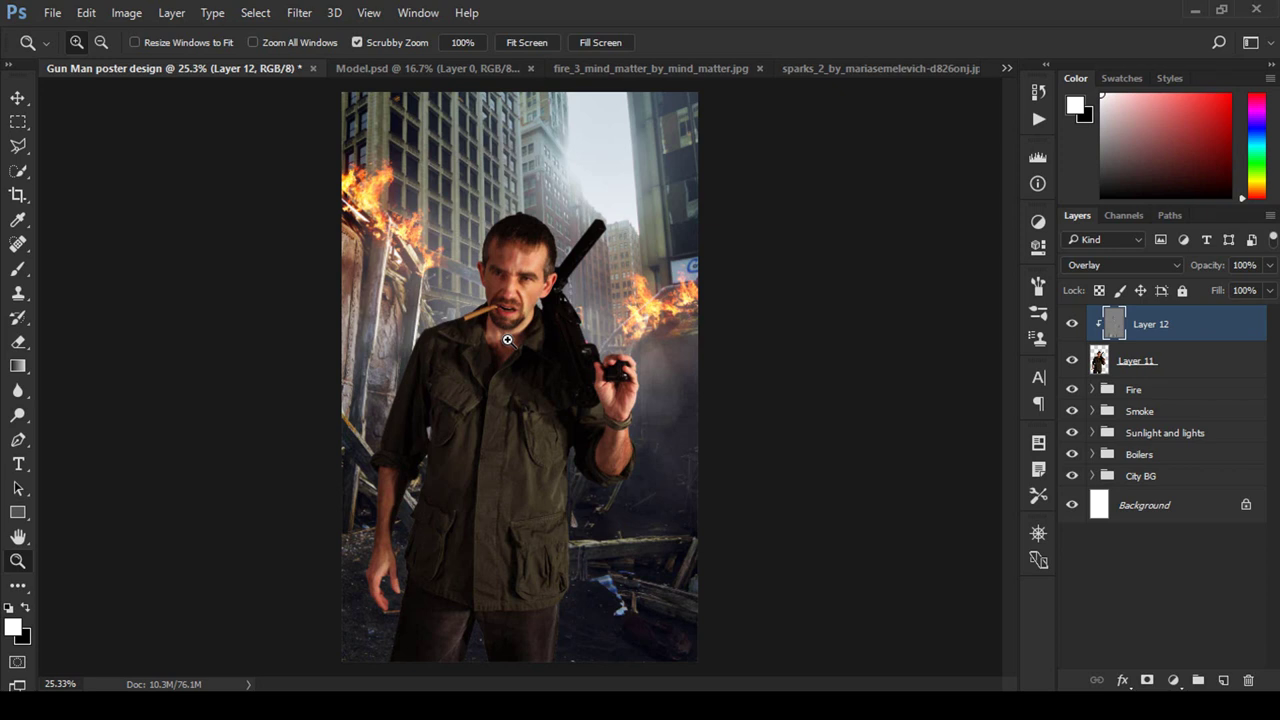
Step: Group Layers 11 and 12 as 'Model' and add empty Layers 13 and 14 above it
left_click(1209, 367)
left_click(1191, 332, "shift")
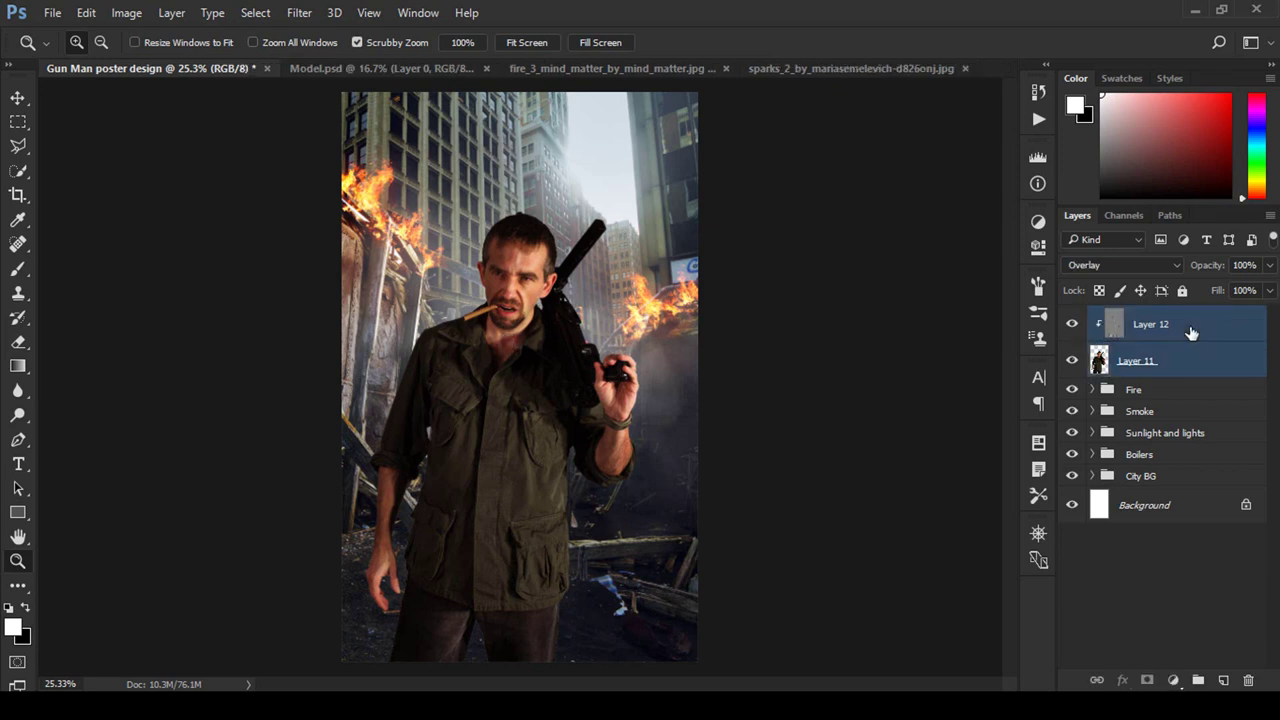
key("ctrl+g")
double_click(1143, 316)
type("Model")
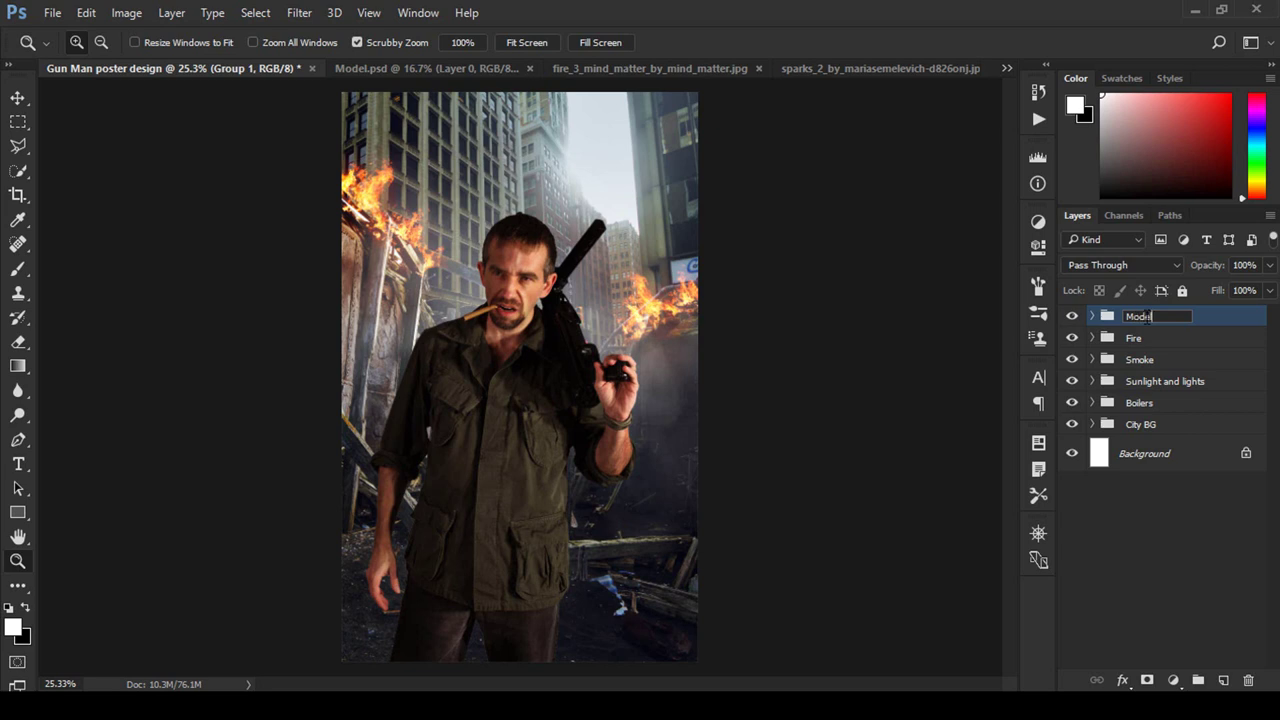
key("Return")
left_click(1224, 680)
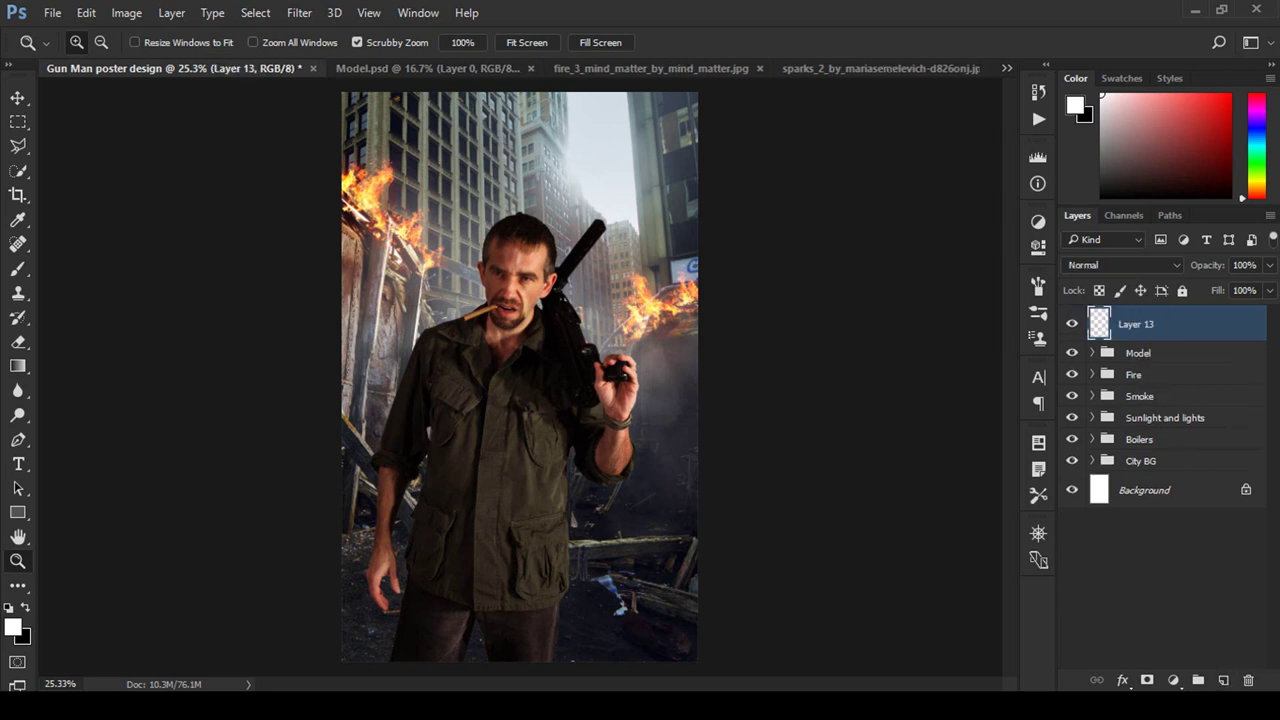
left_click(1224, 680)
left_click(1140, 368)
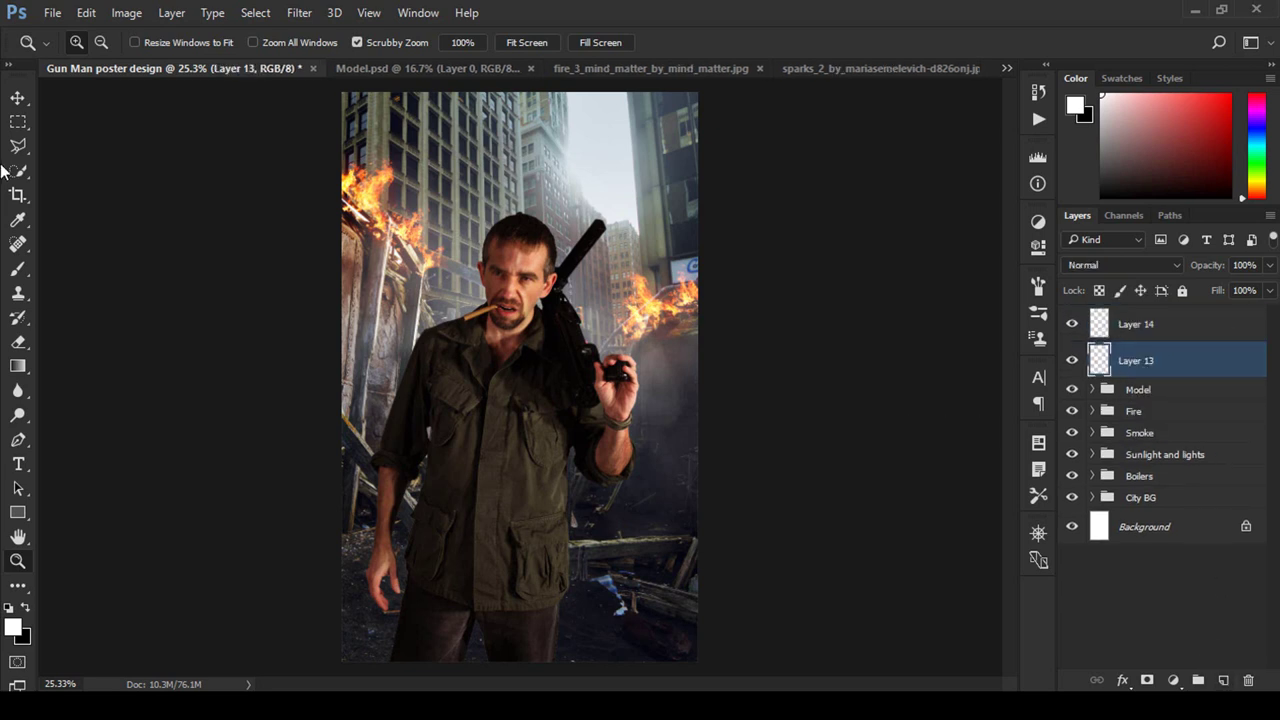
Step: Set up a Foreground to Transparent gradient with stop colour #3587b6
left_click(14, 366)
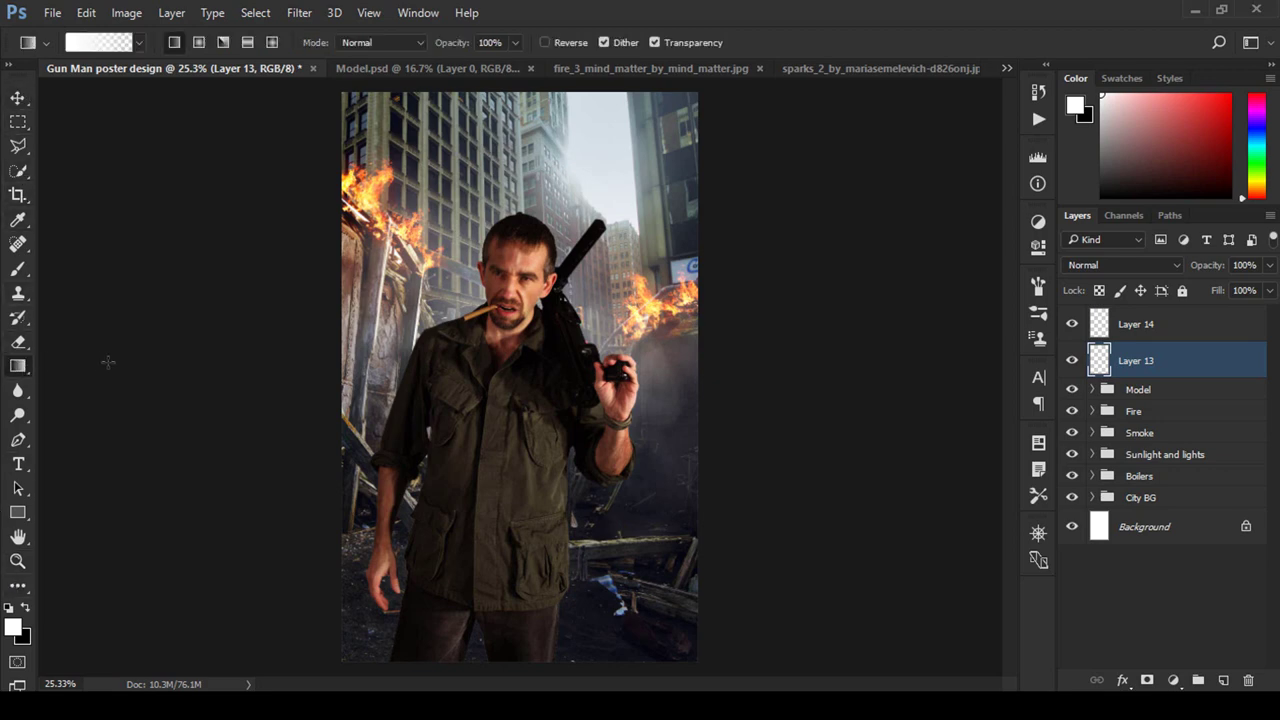
left_click(88, 45)
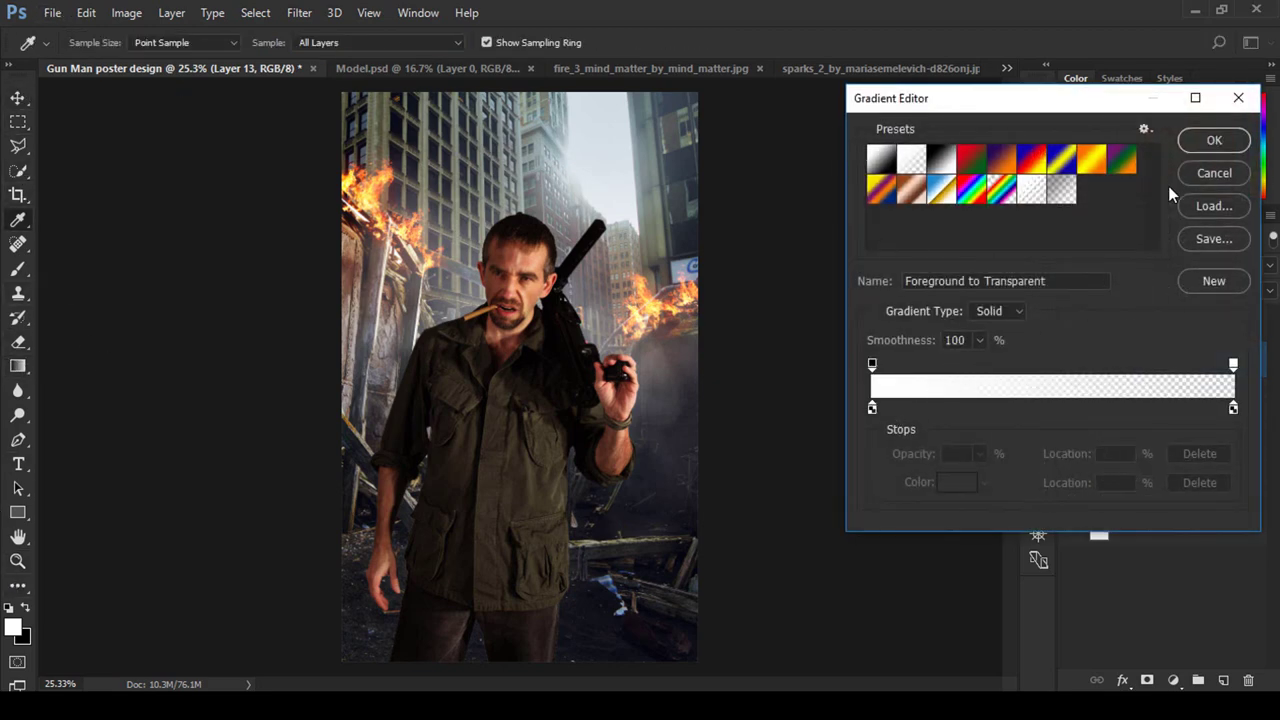
left_click(1212, 174)
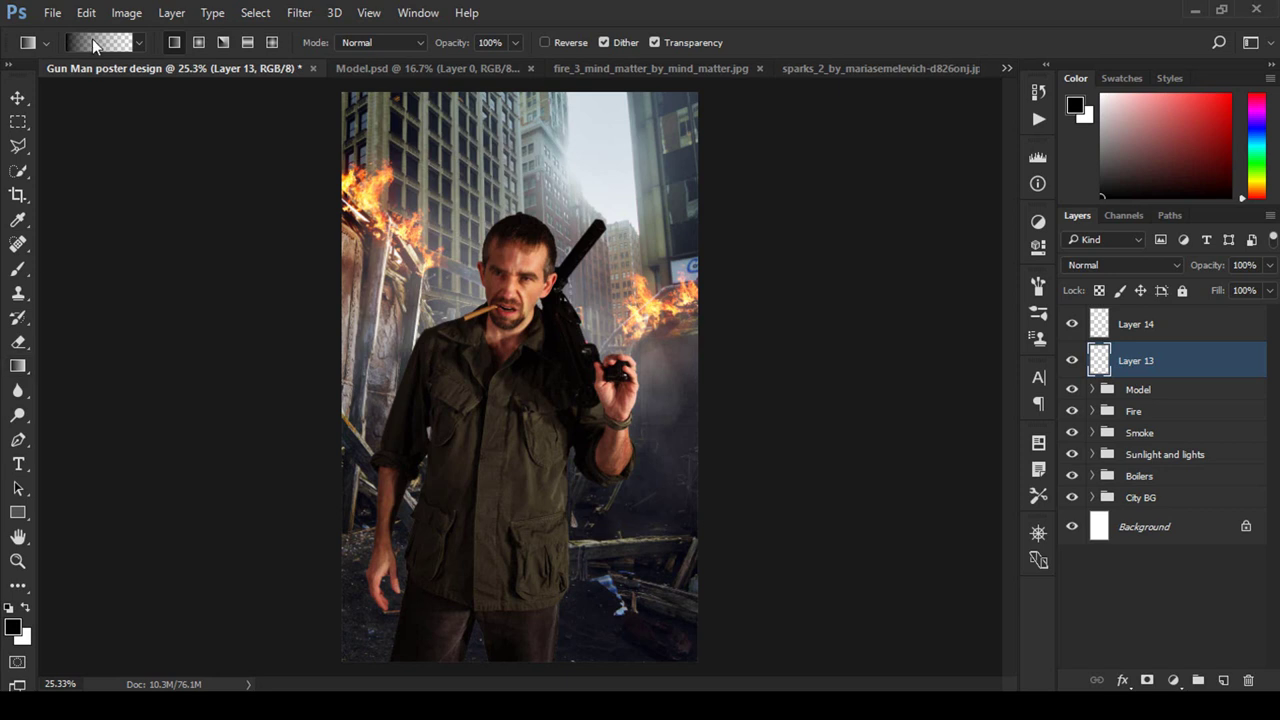
left_click(97, 45)
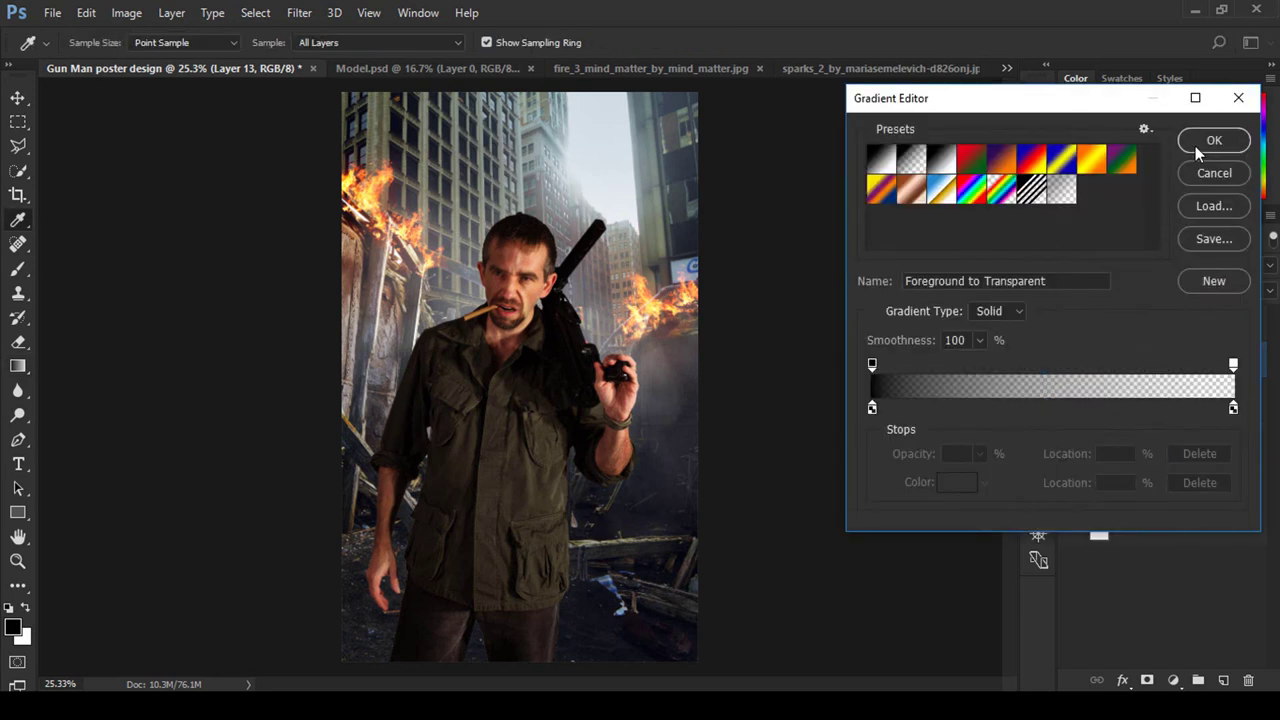
left_click(872, 407)
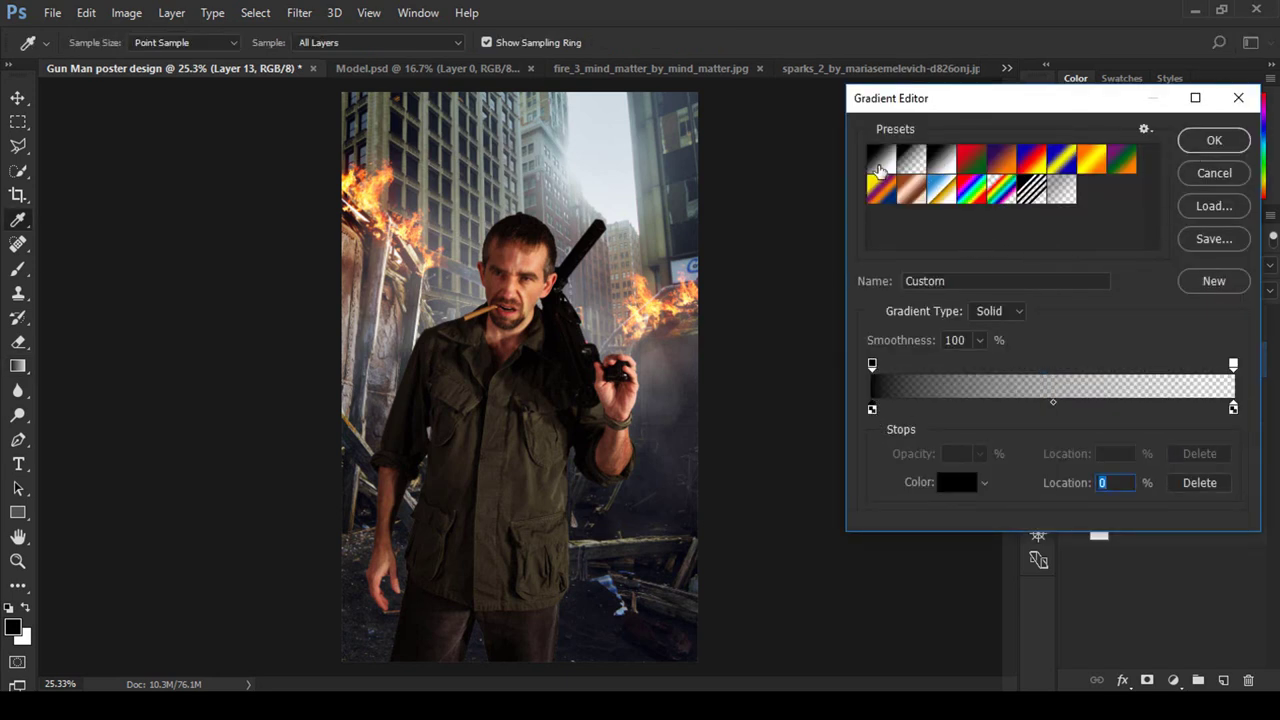
left_click(880, 158)
left_click(872, 407)
left_click(958, 484)
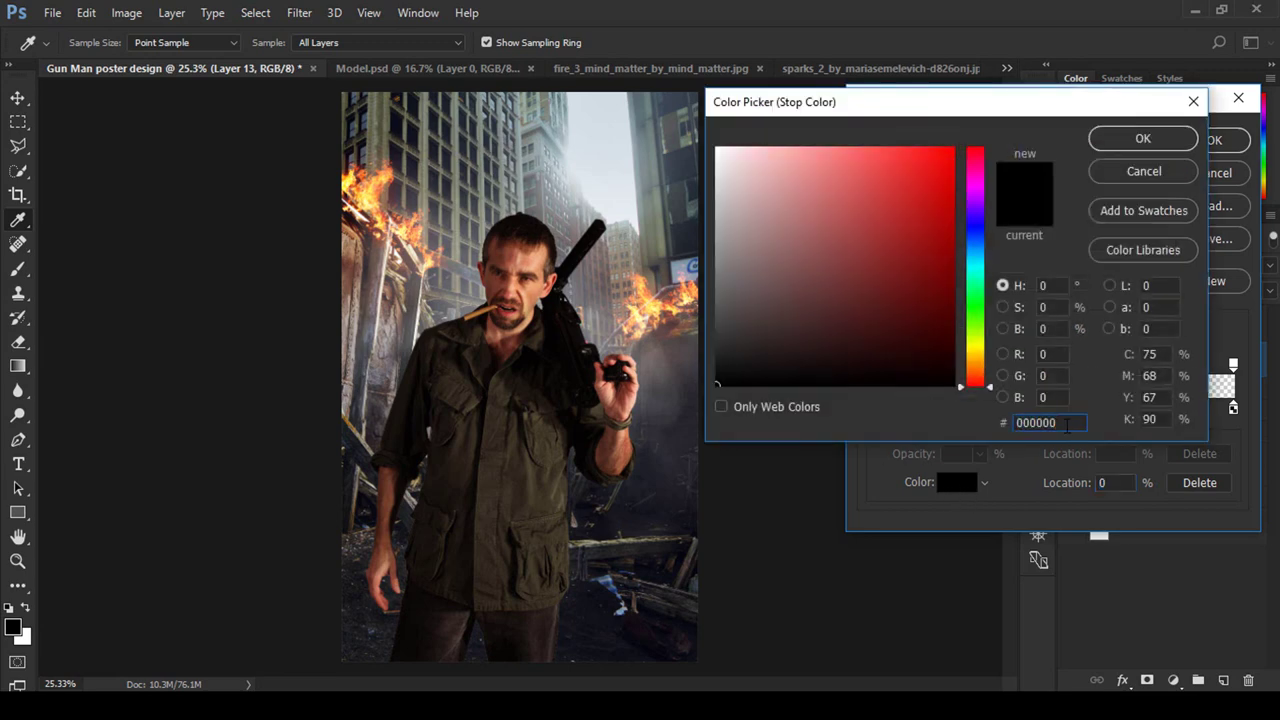
type("3587")
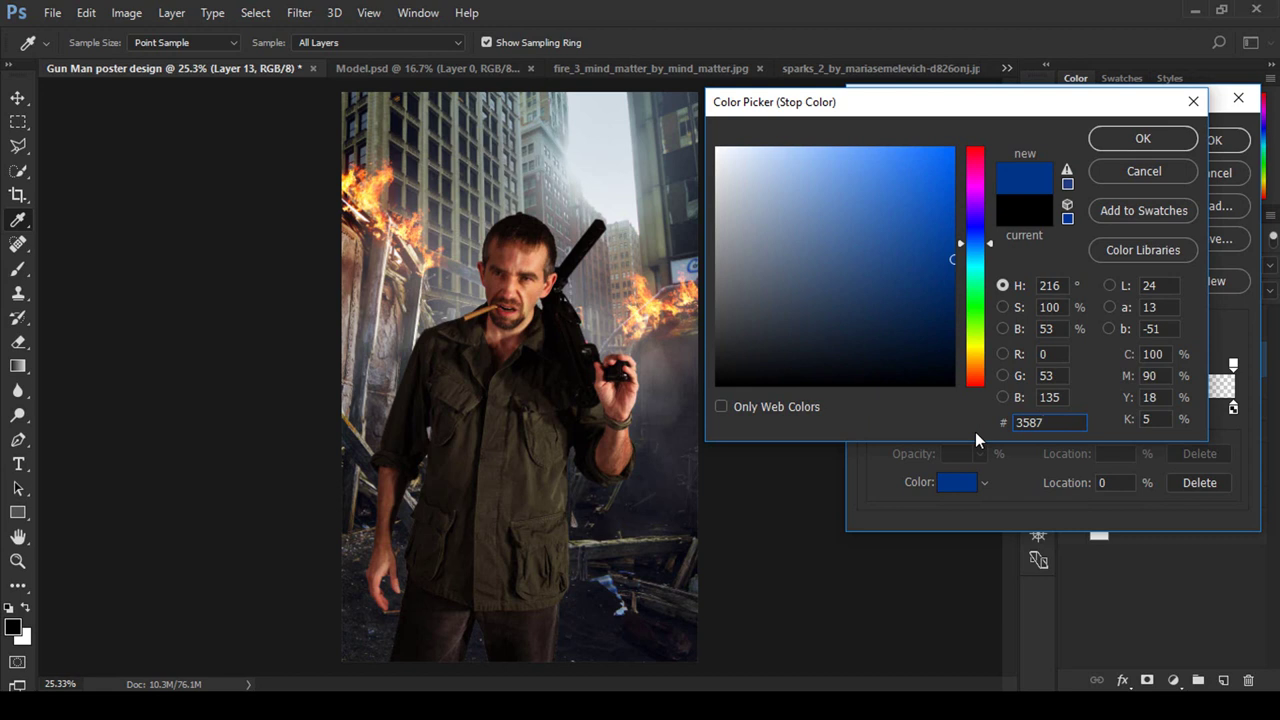
type("b6")
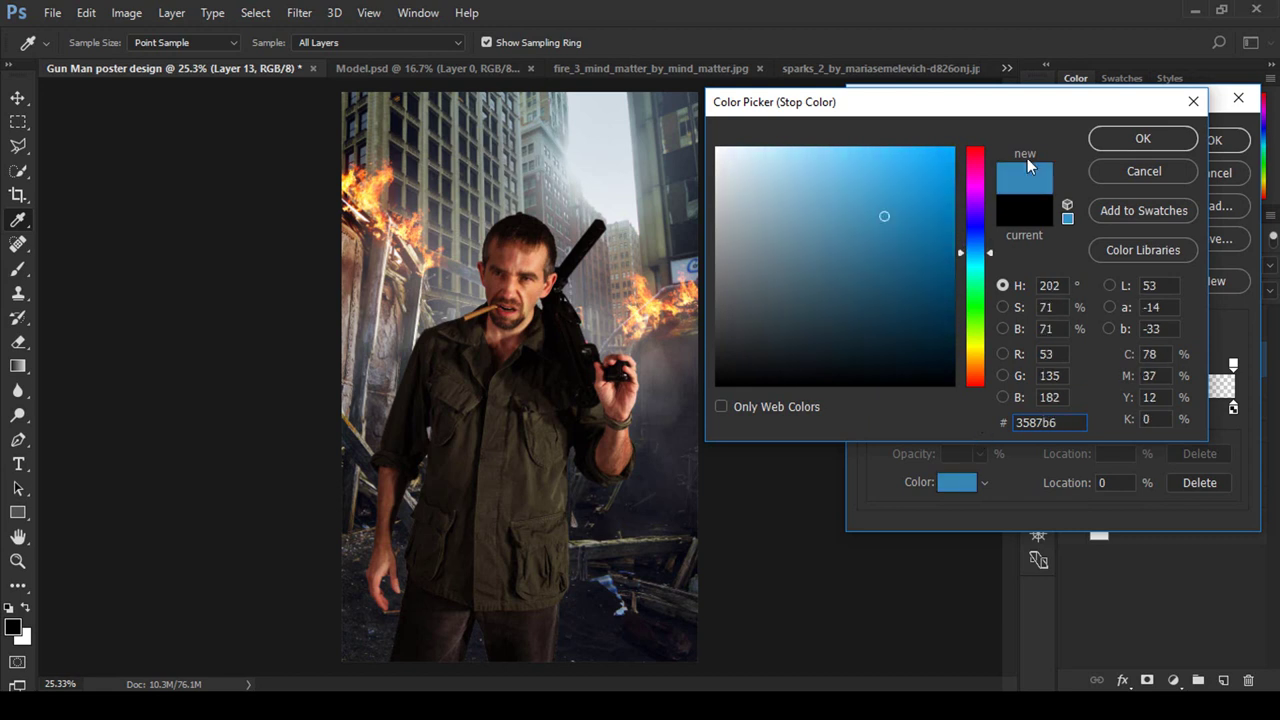
left_click(1145, 139)
left_click(1230, 140)
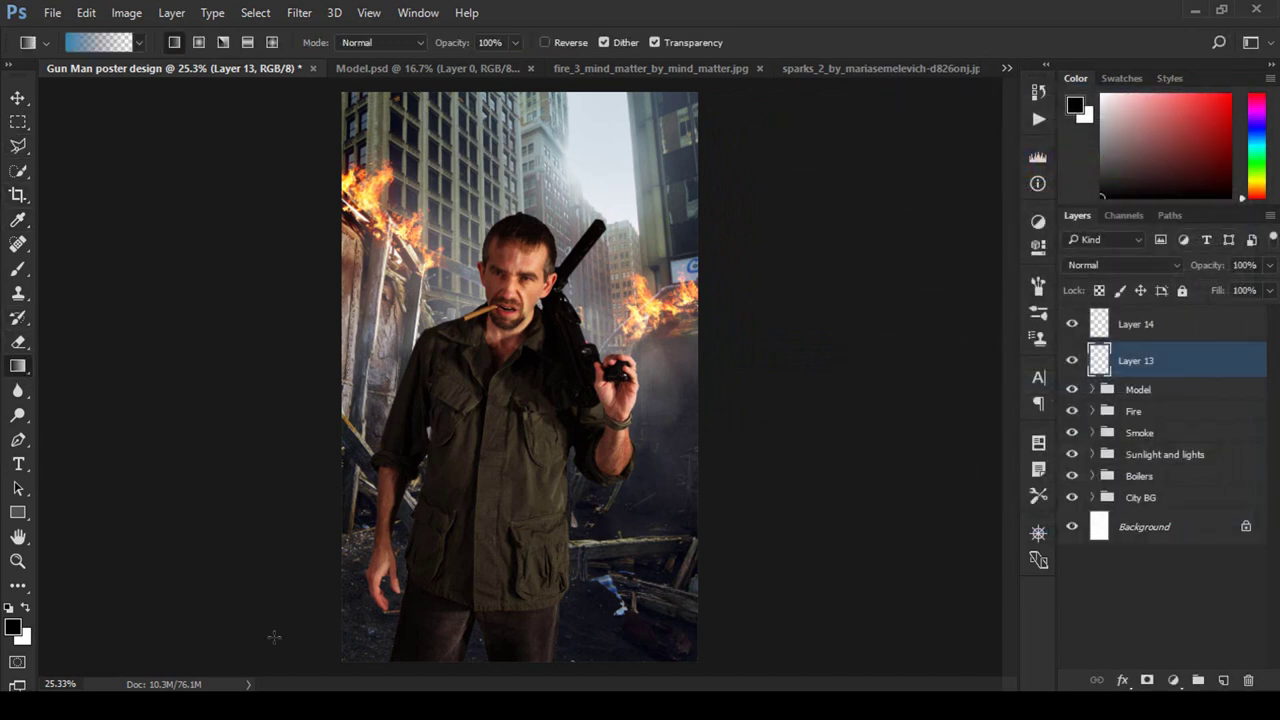
Step: Draw the blue gradient up from the poster's bottom on Layer 13, blended as Overlay
left_click_drag(336, 669, 580, 250)
key("ctrl+z")
left_click_drag(350, 669, 585, 232)
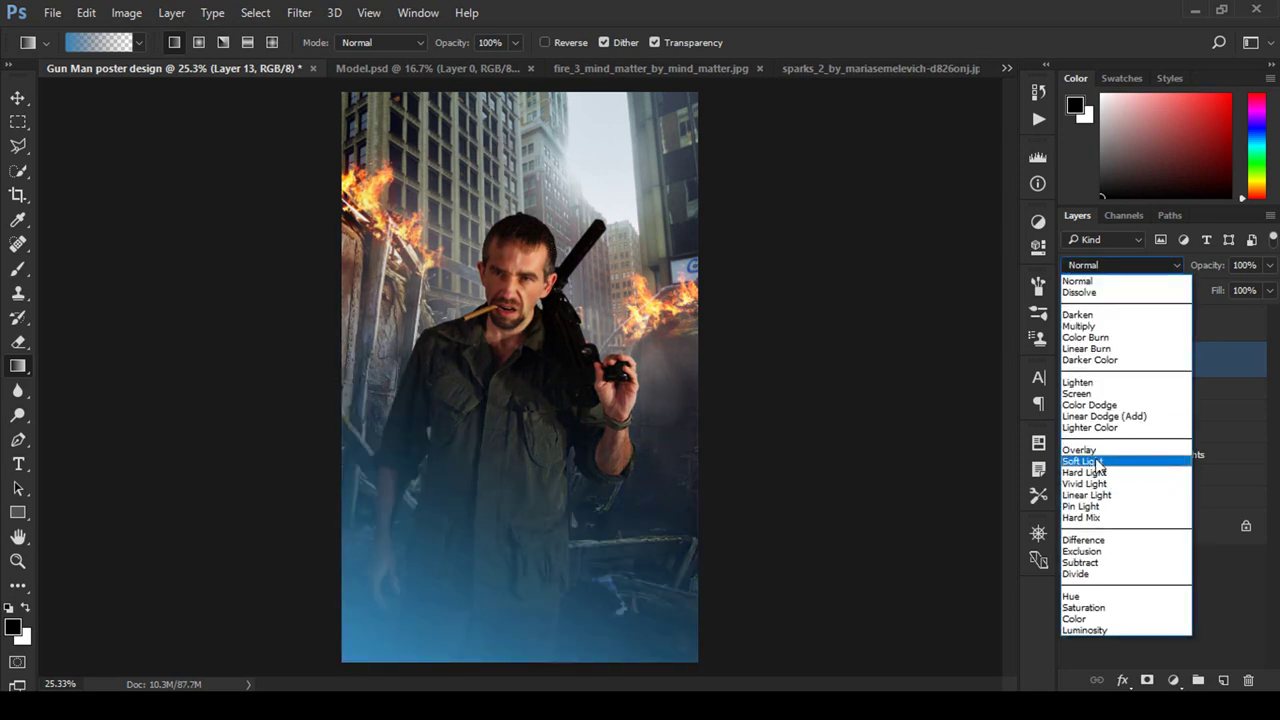
left_click(1085, 450)
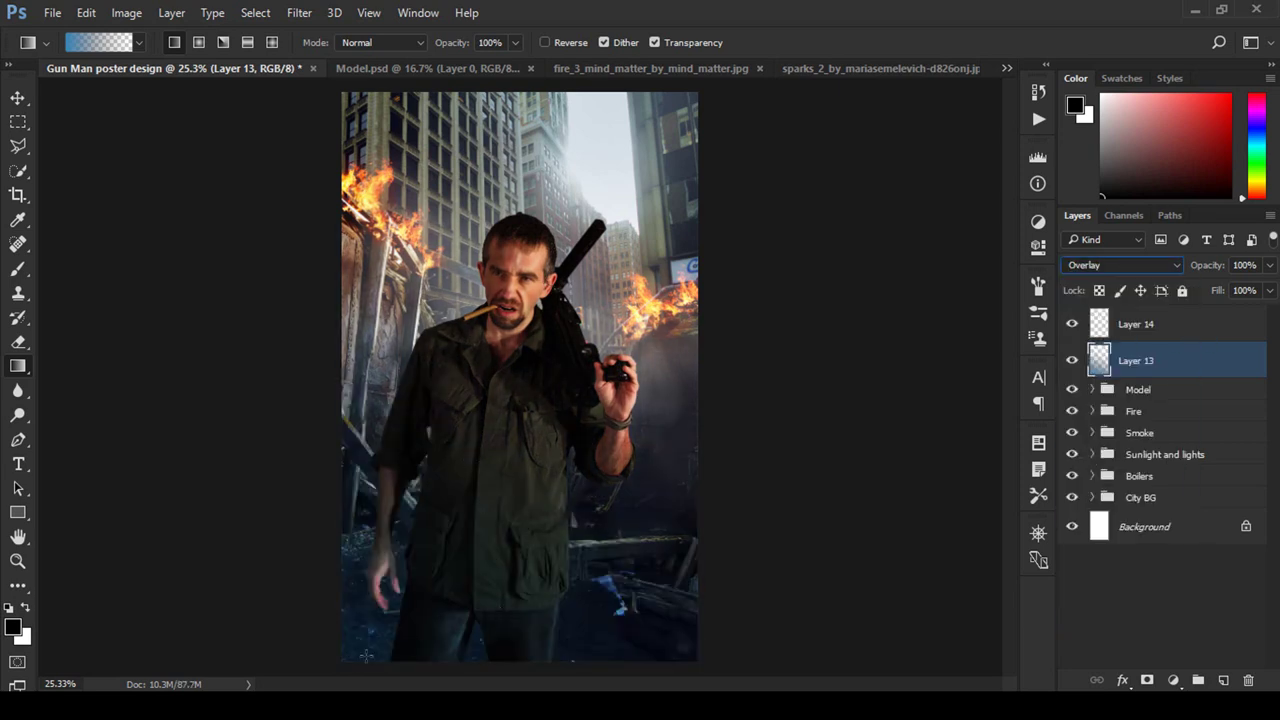
key("shift+alt+n")
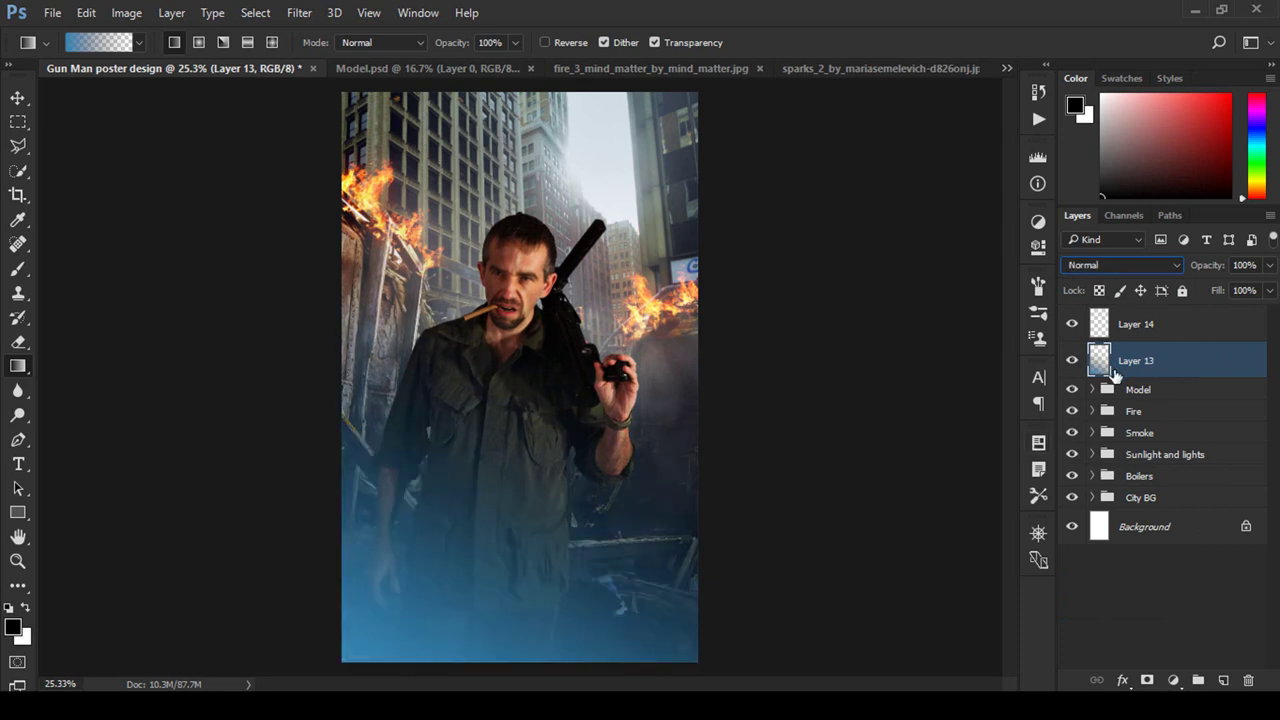
left_click(1128, 265)
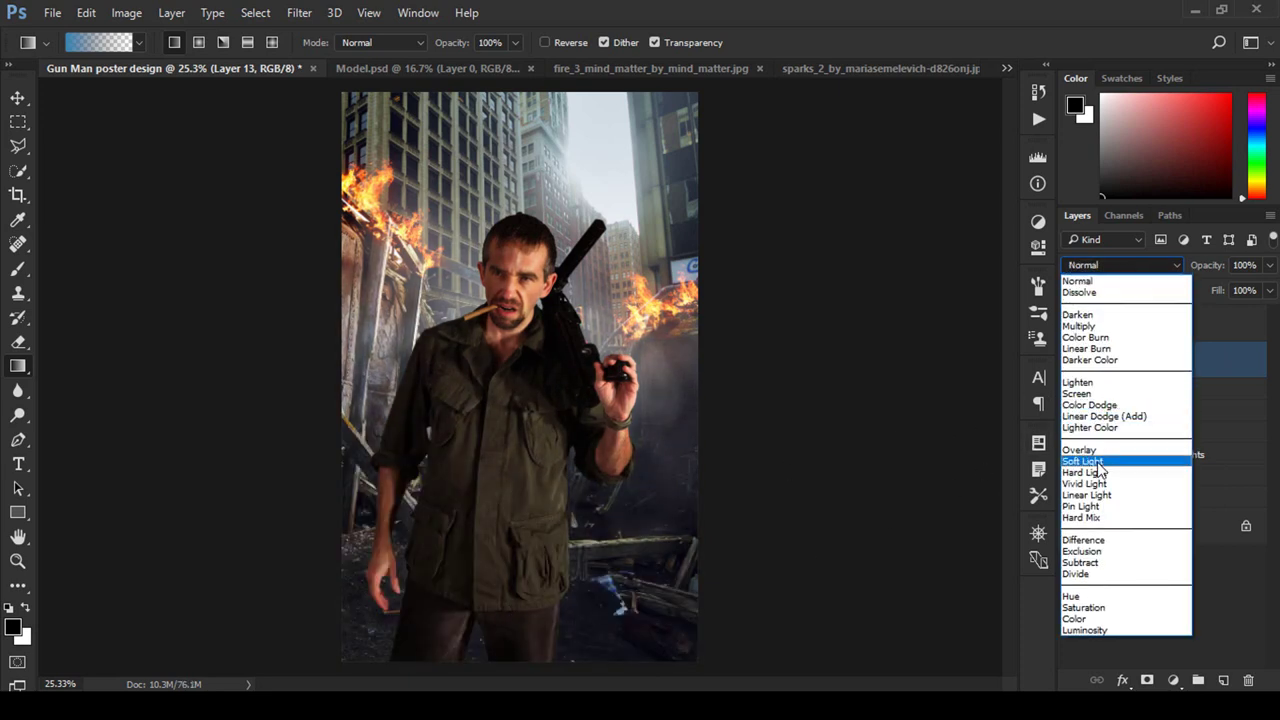
left_click(1088, 451)
left_click_drag(357, 671, 523, 222)
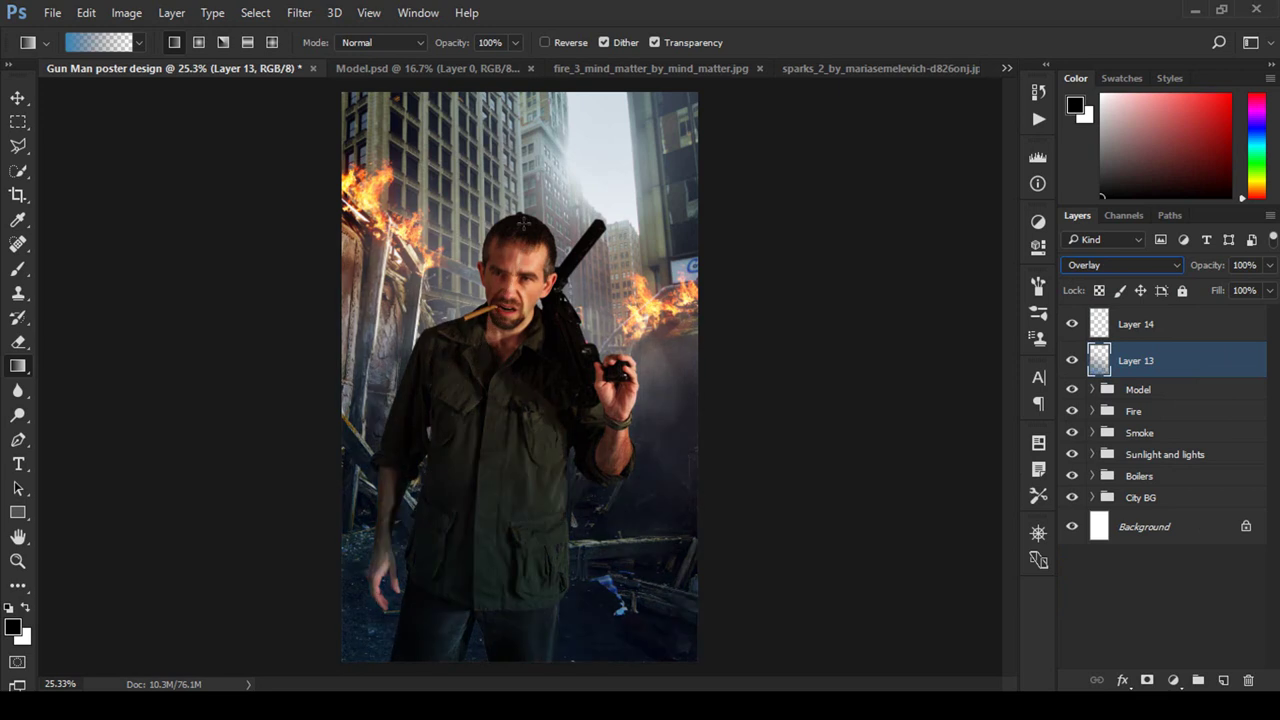
key("ctrl+z")
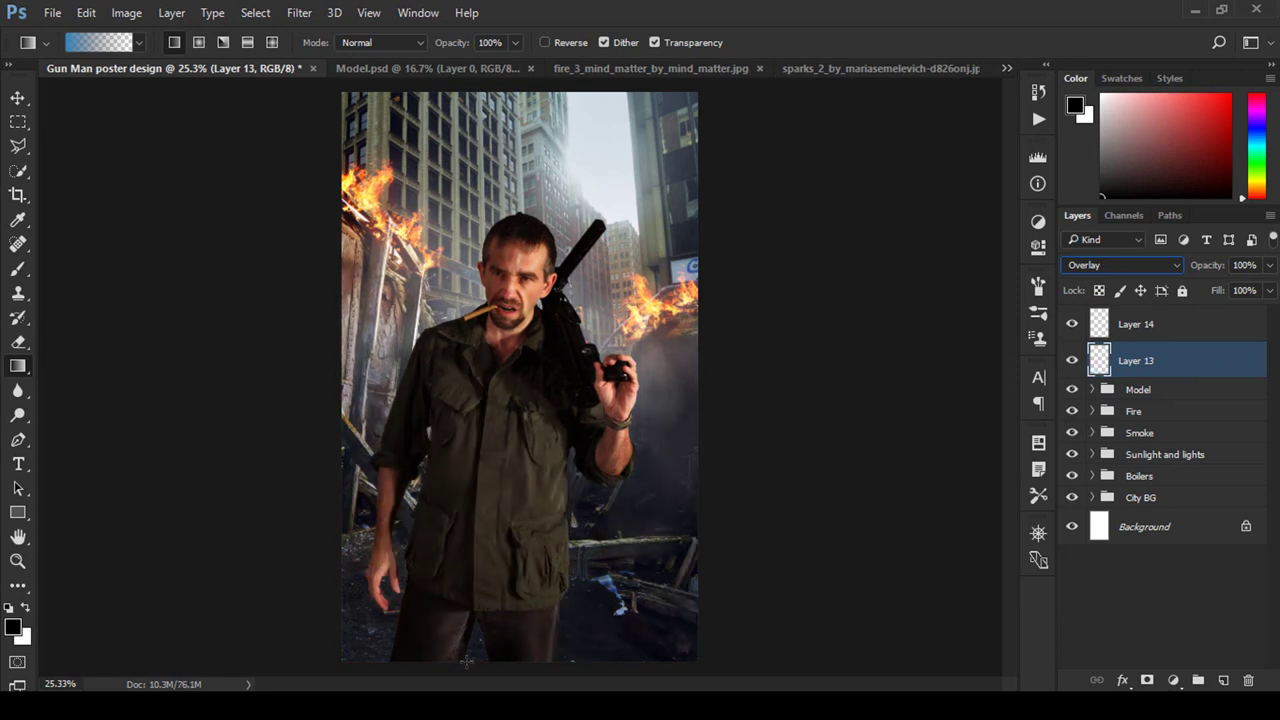
left_click_drag(467, 662, 596, 190)
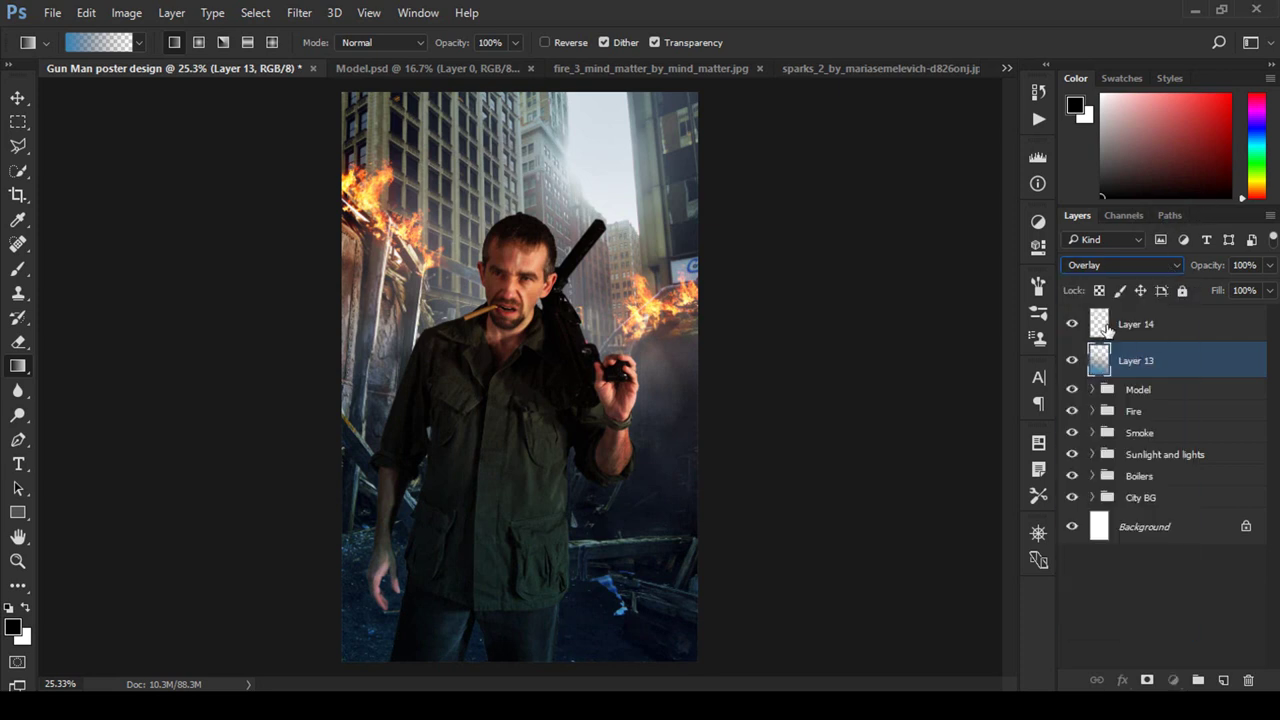
Step: Set Layer 14's blend mode to Overlay
left_click(1106, 328)
left_click(1145, 263)
left_click(1100, 448)
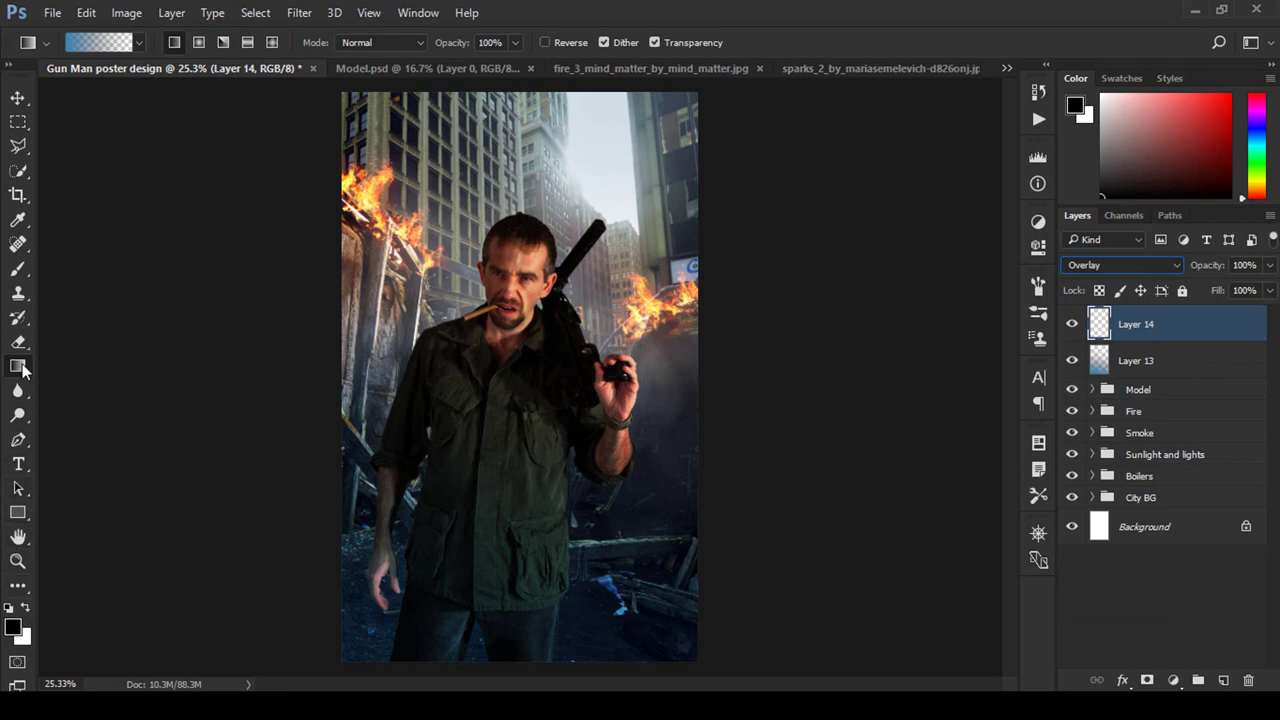
Step: Change the gradient's stop colour from #3587b6 to orange #ffbb3d
left_click(98, 42)
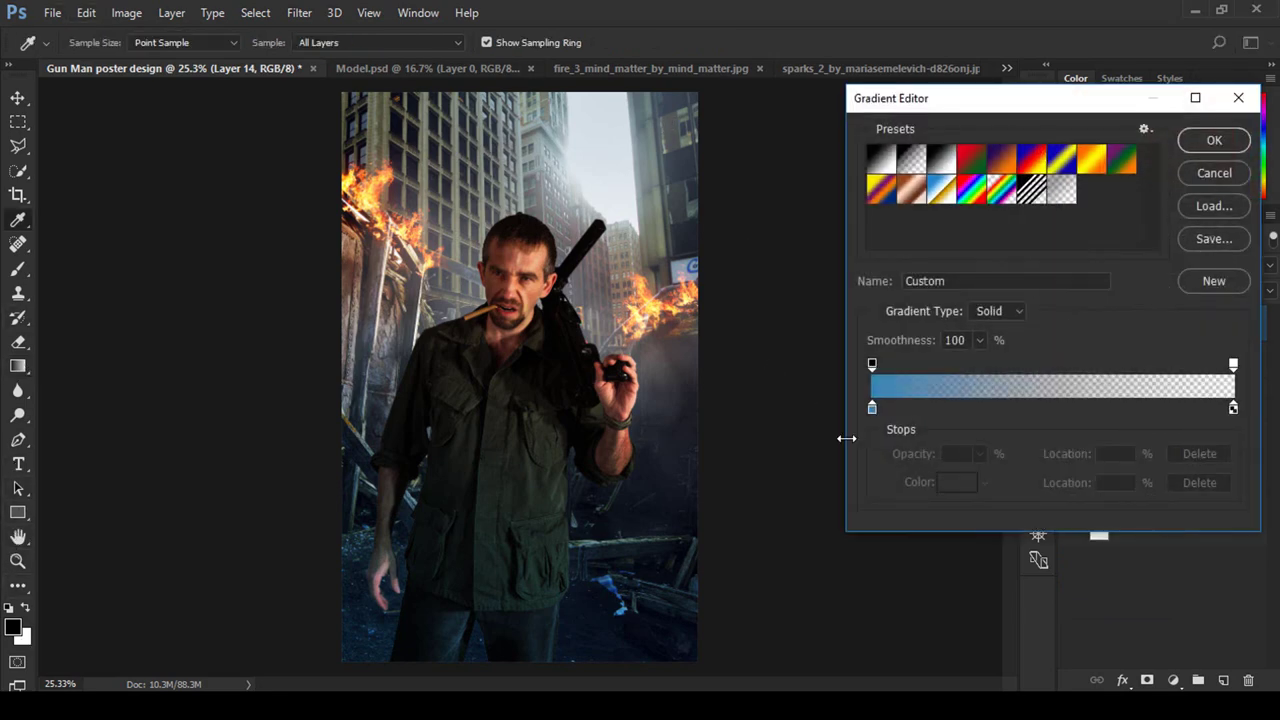
left_click(872, 408)
left_click(957, 482)
left_click(1079, 420)
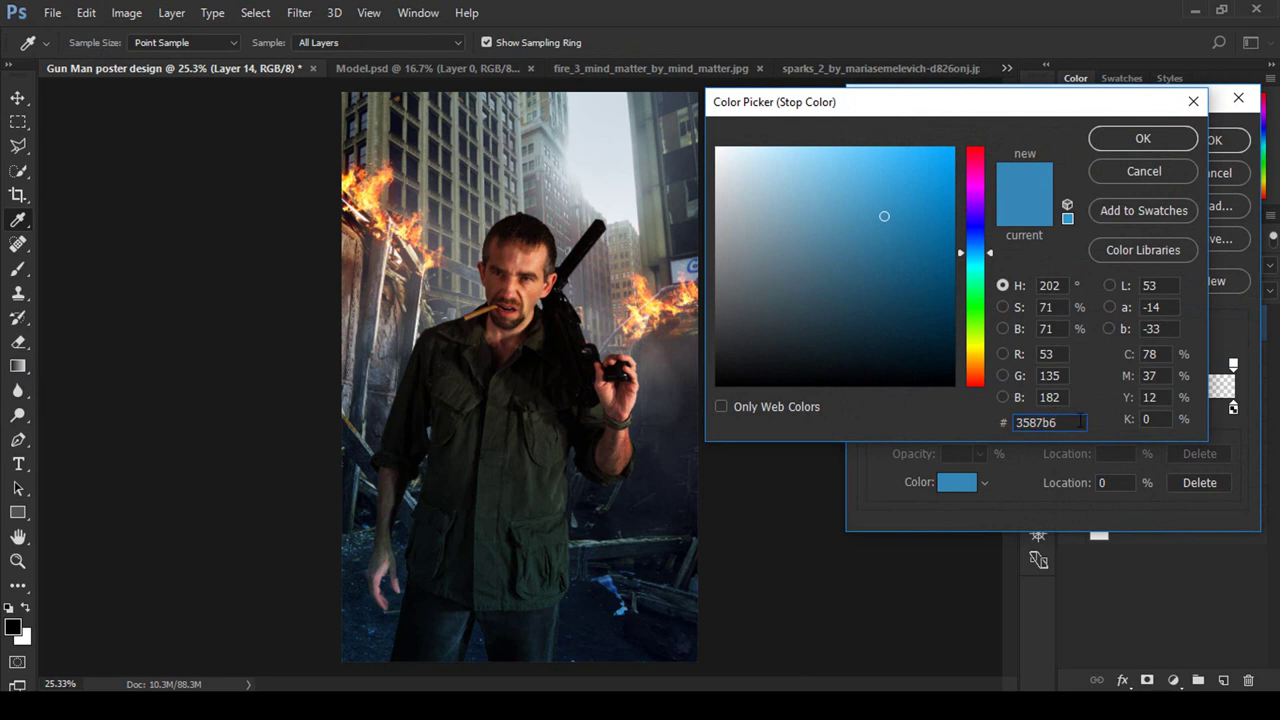
left_click_drag(1079, 421, 985, 433)
type("ffbb3d")
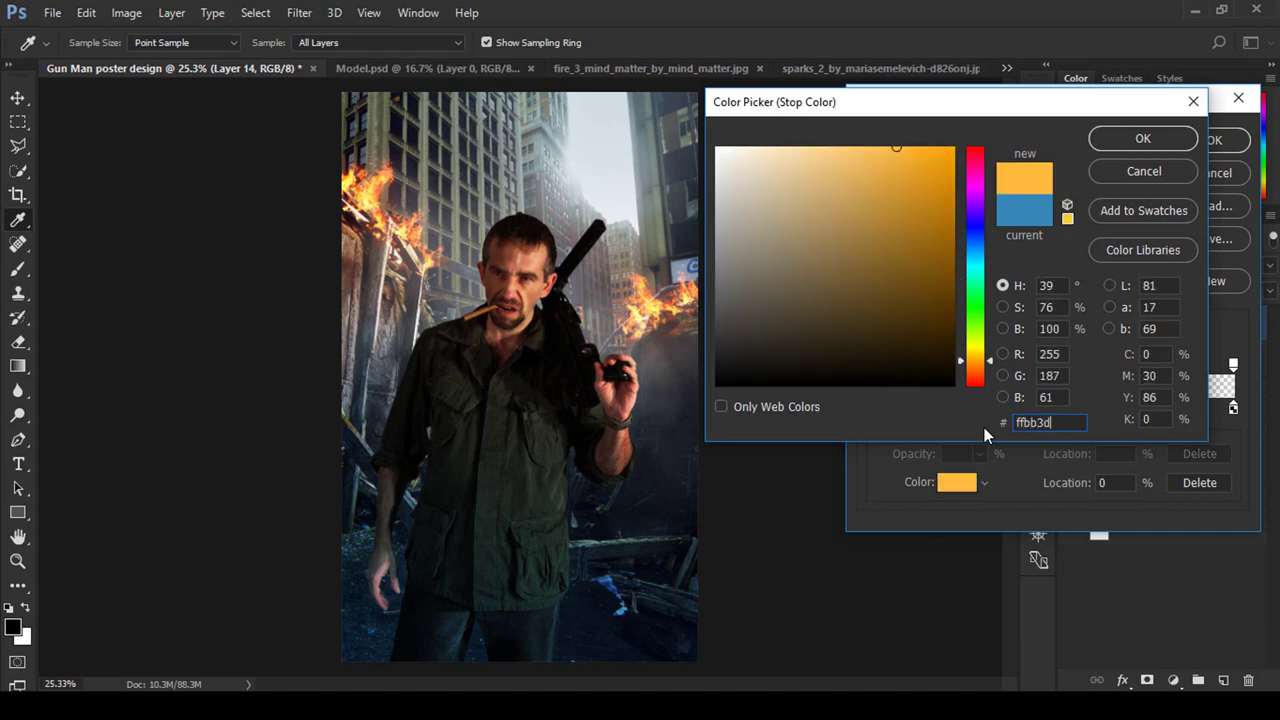
left_click(1143, 139)
left_click(1214, 140)
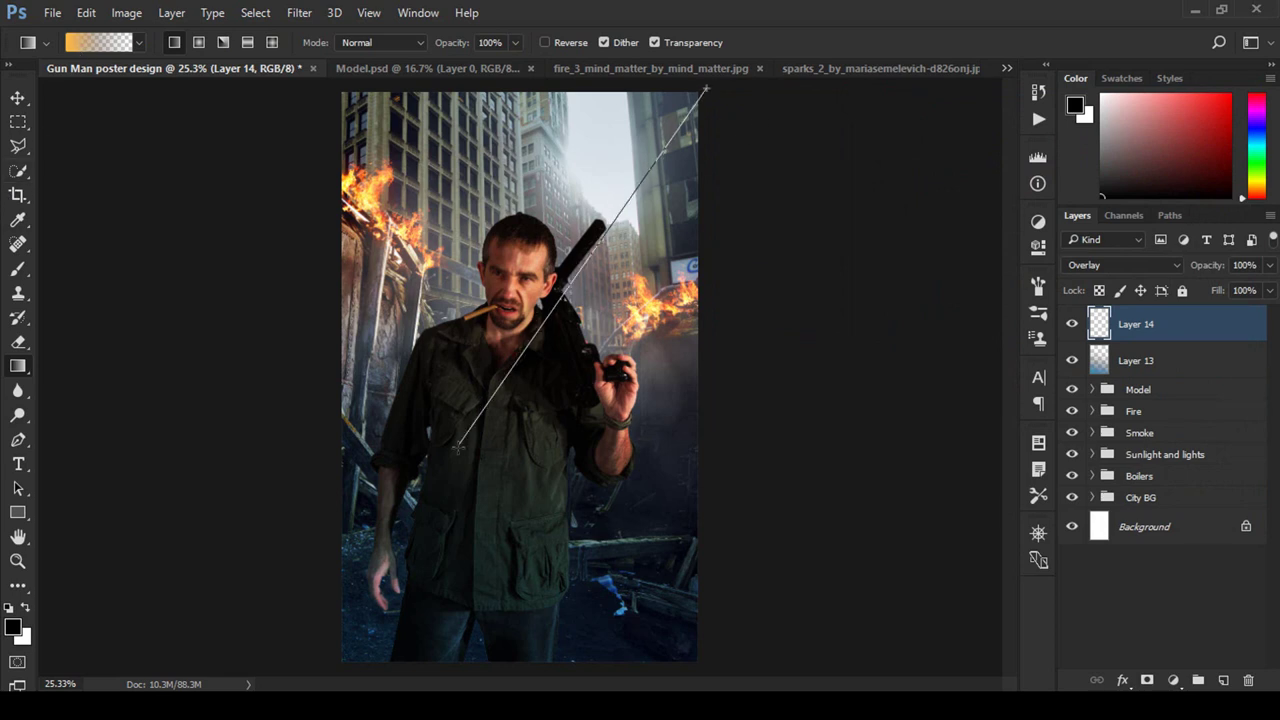
Step: Draw the orange gradient from the top-right corner on Layer 14
left_click_drag(700, 97, 450, 465)
key("ctrl+z")
left_click_drag(655, 88, 476, 466)
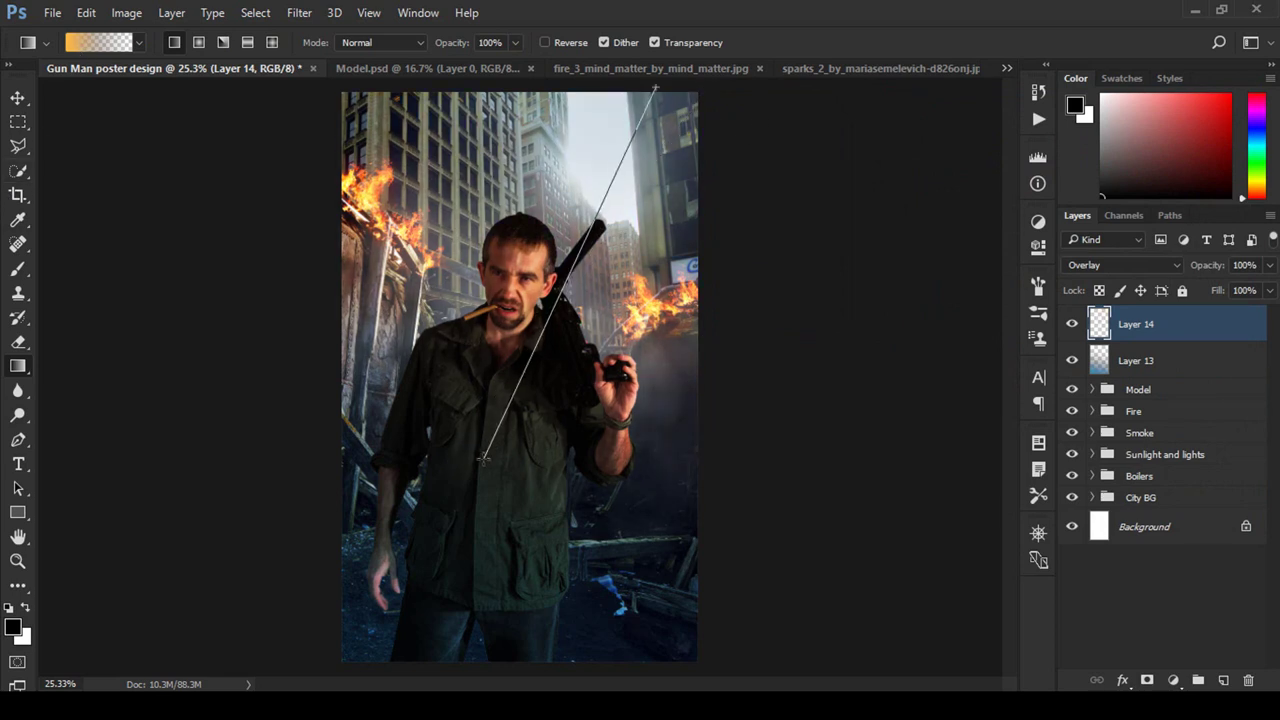
key("ctrl+z")
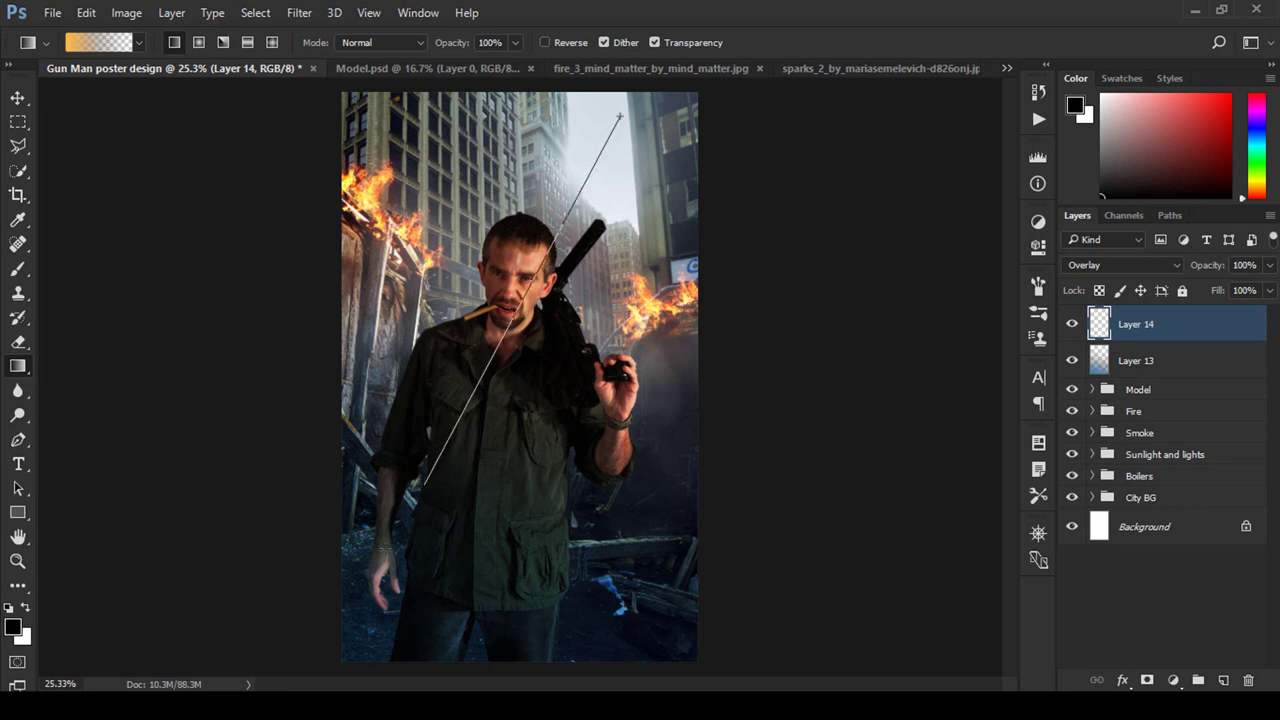
left_click_drag(619, 120, 430, 484)
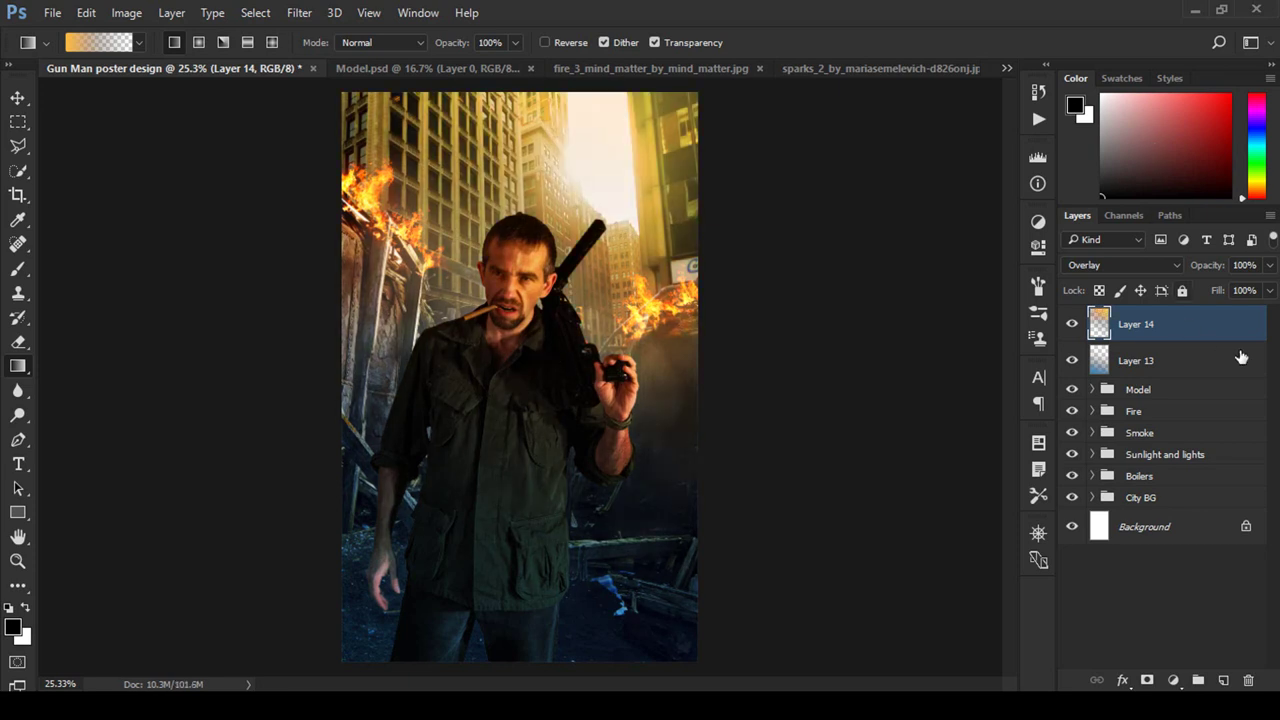
Step: Lower Layer 14's opacity to 55%
left_click(1210, 267)
type("50")
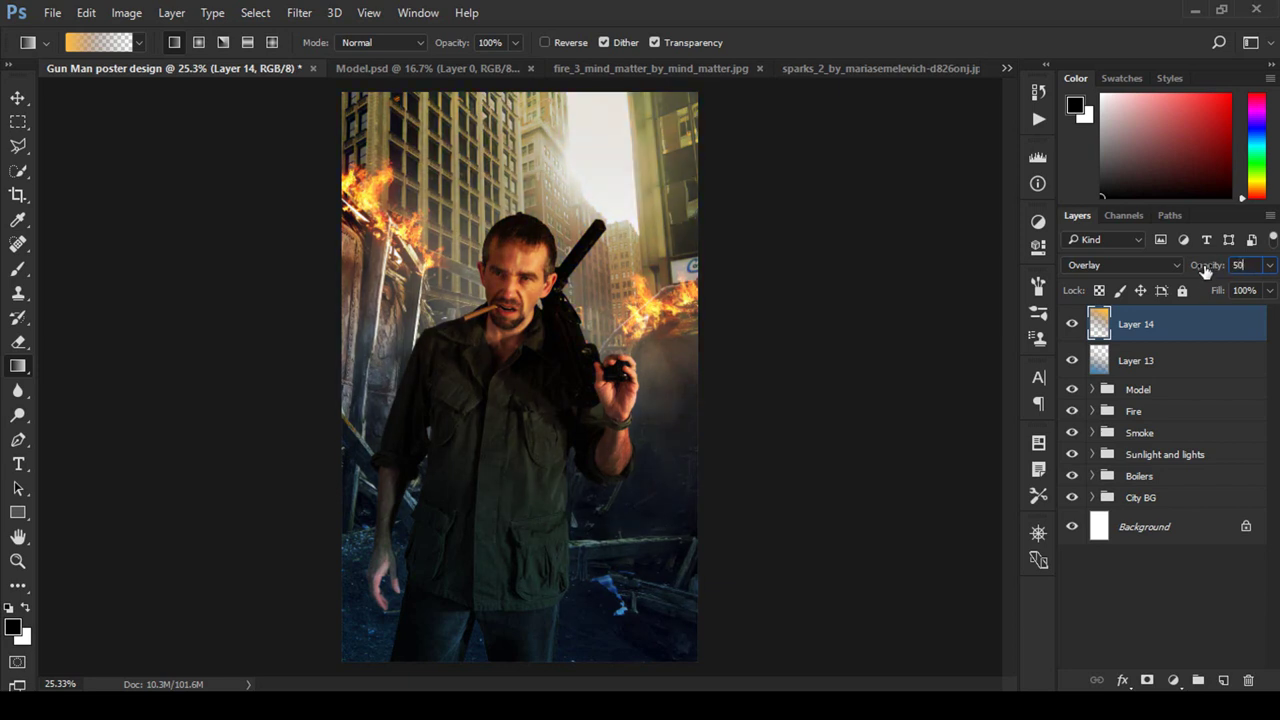
left_click_drag(1206, 270, 1212, 270)
key("ctrl+alt+shift+a")
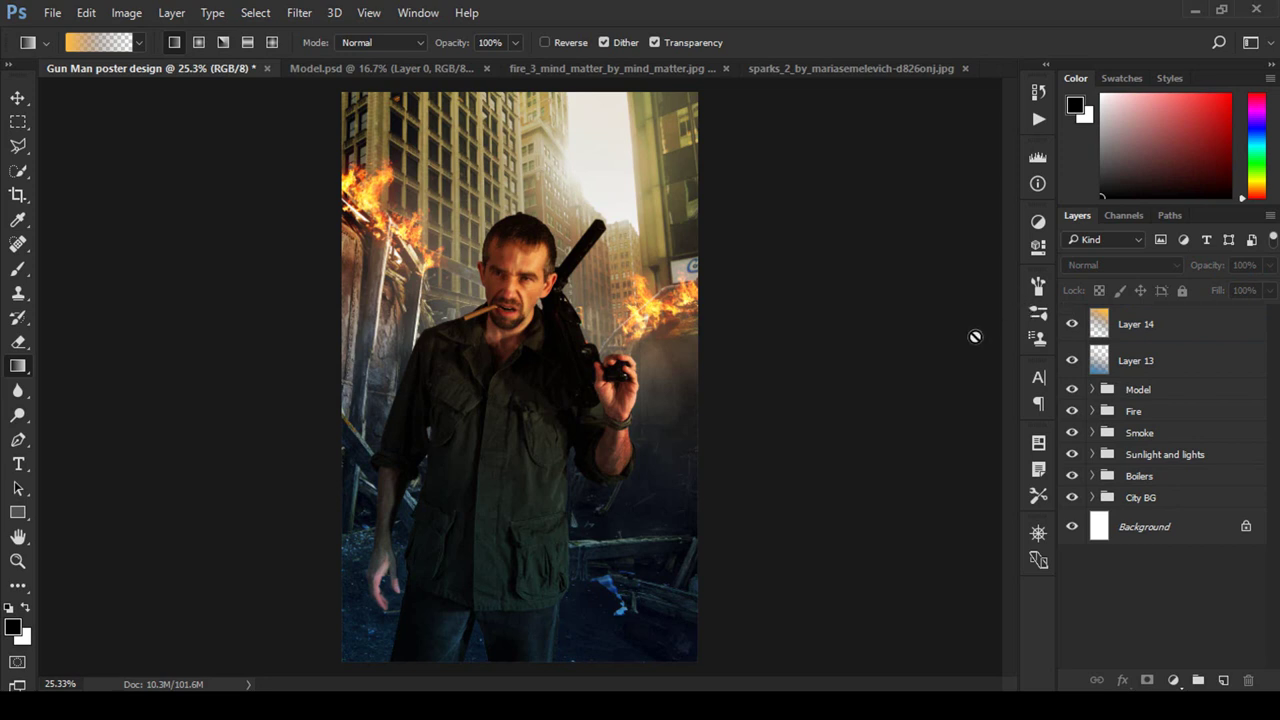
left_click(1155, 360)
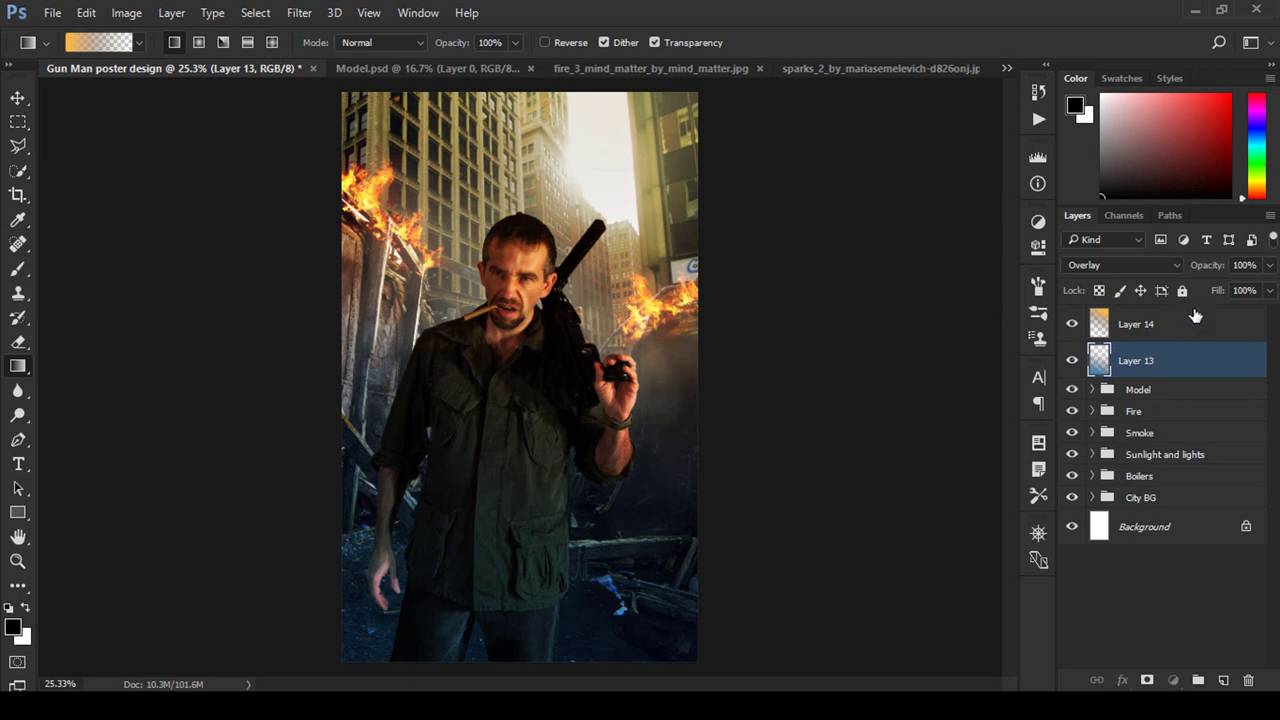
Step: Group Layers 13 and 14 as 'Gradiant' and add new Layer 15 above it
left_click(1197, 324, "shift")
key("ctrl+g")
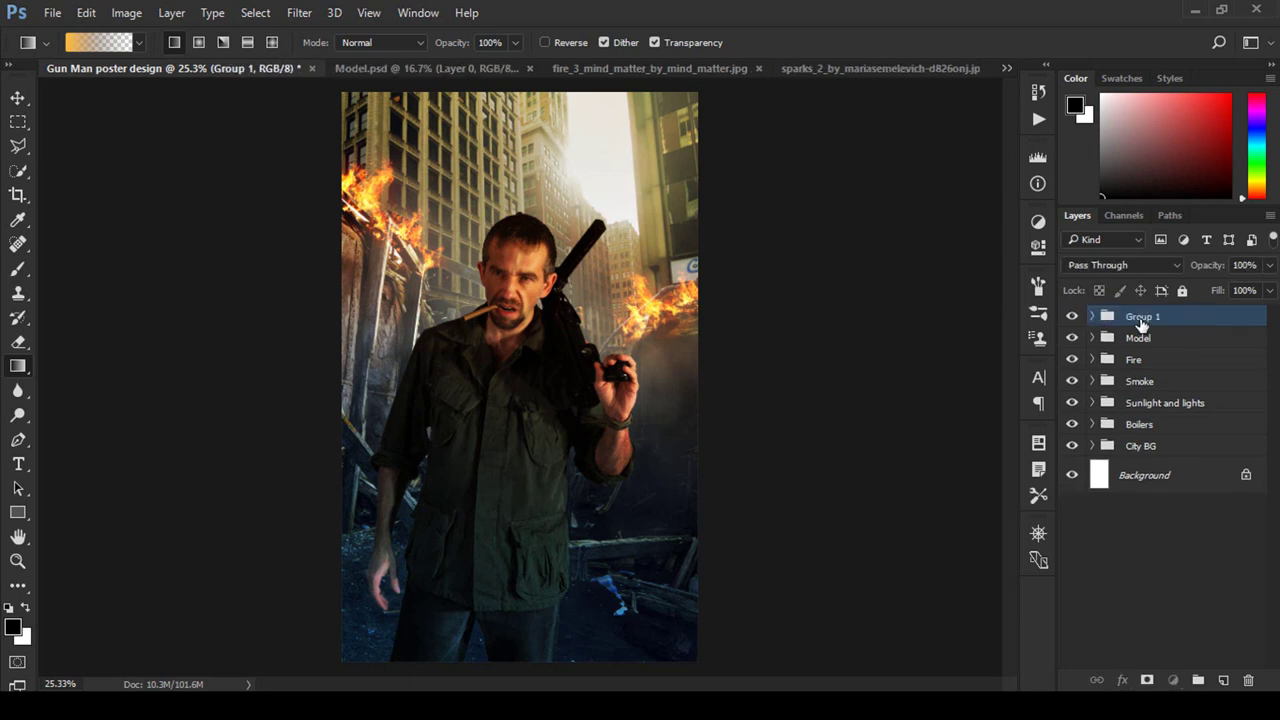
double_click(1141, 318)
type("Gradia")
type("nt")
key("Return")
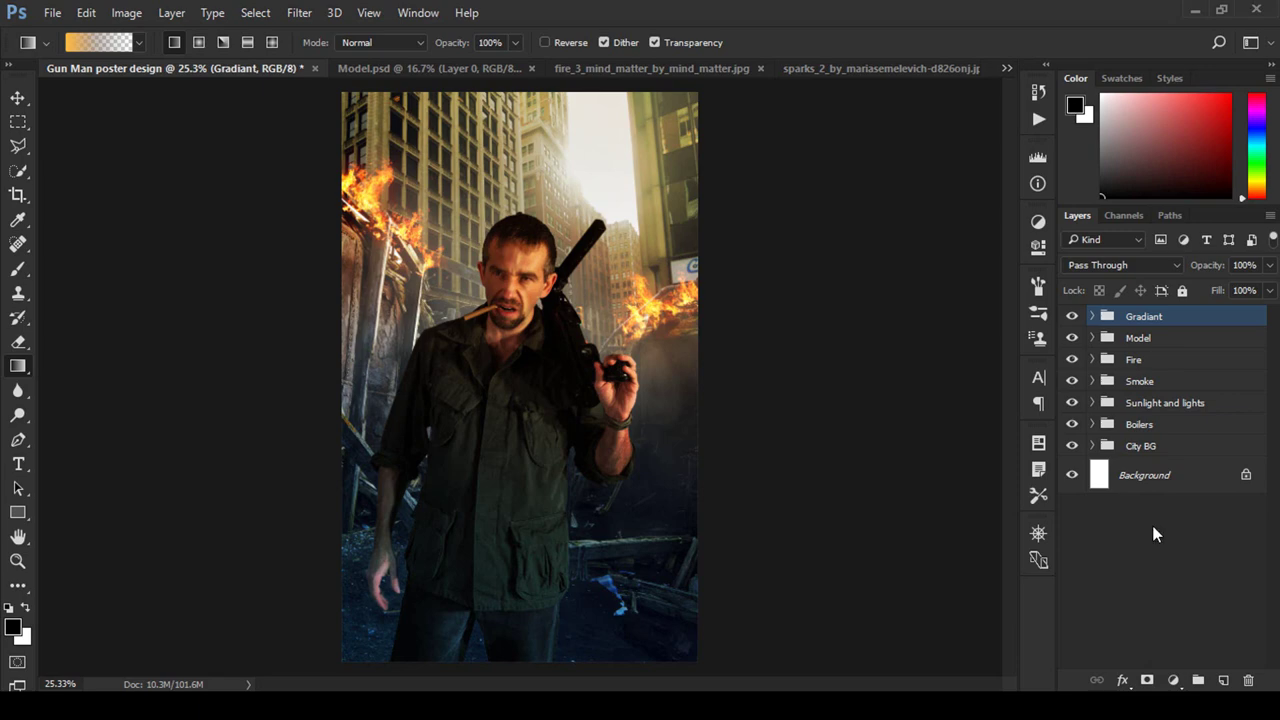
left_click(1223, 680)
Step: Zoom in closely on the cigar and the gunman's head
key("z")
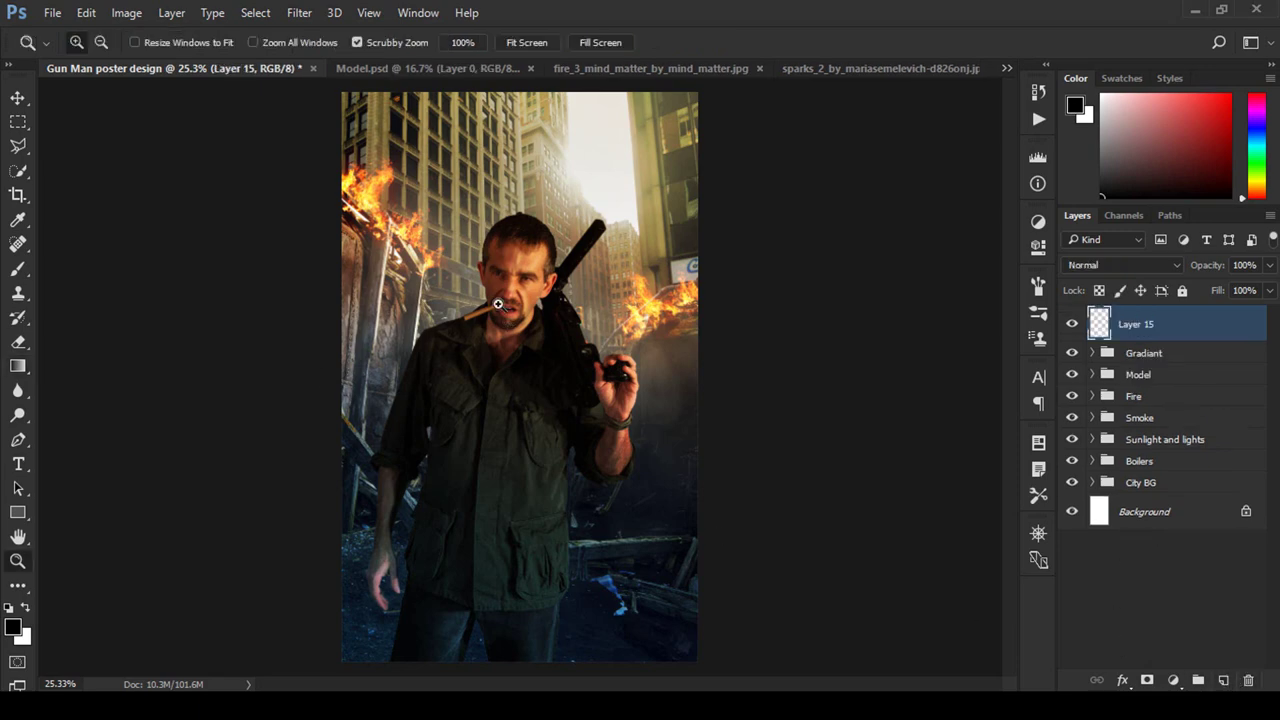
left_click_drag(495, 325, 566, 371)
mouse_move(529, 328)
left_mouse_down()
mouse_move(563, 534)
mouse_move(589, 544)
left_mouse_up()
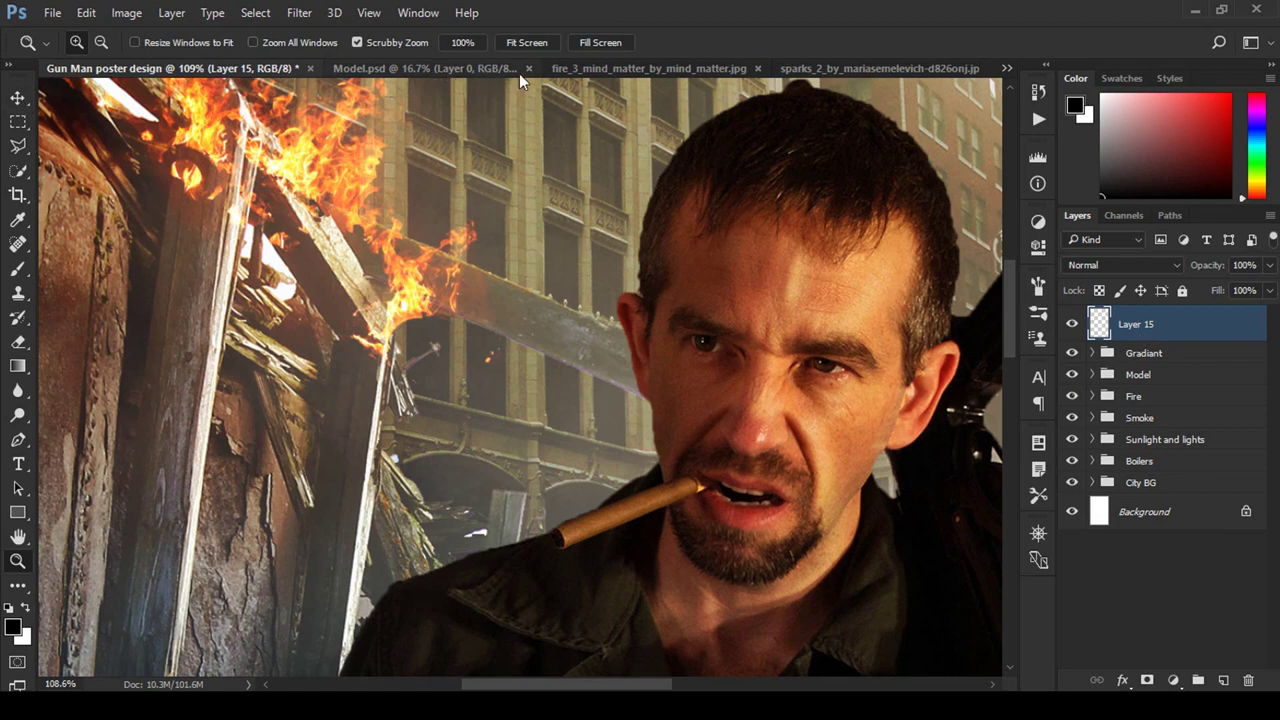
Step: Drag the fire_3 photo into the Gun Man poster and shrink it to 8% near the face
left_click(600, 69)
key("v")
mouse_move(536, 331)
left_mouse_down()
mouse_move(185, 68)
mouse_move(674, 423)
left_mouse_up()
right_click(1150, 320)
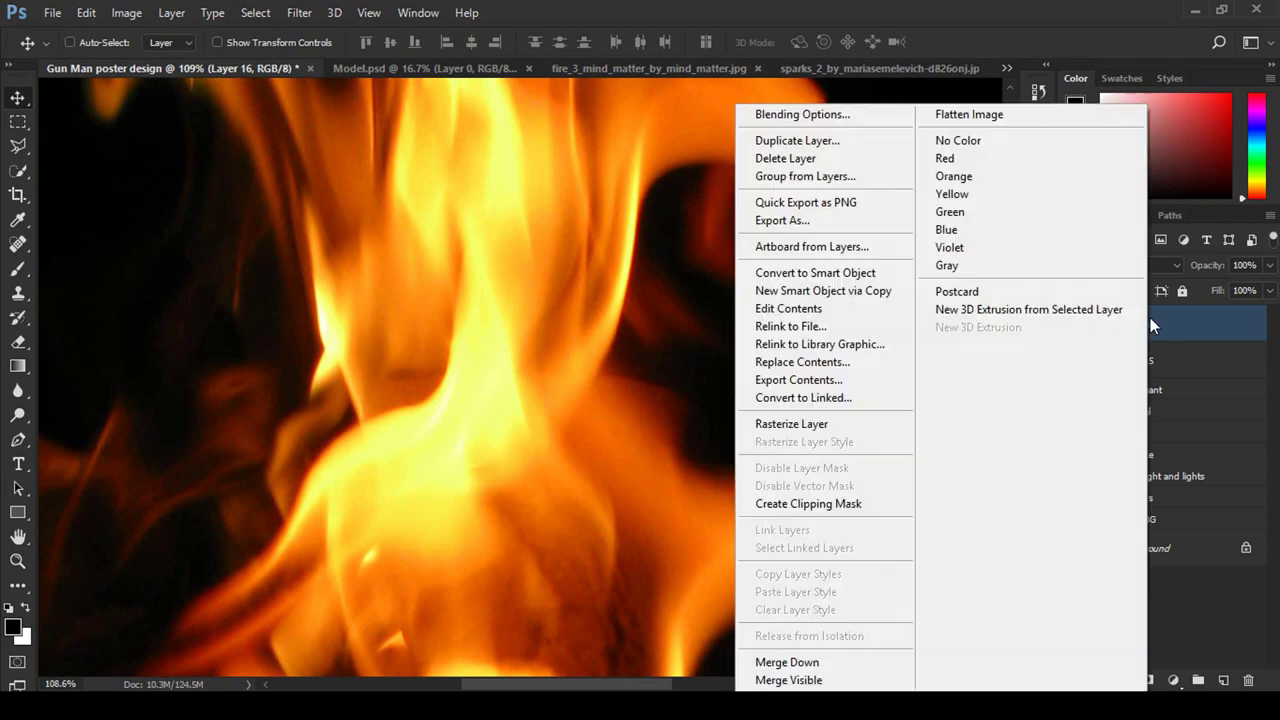
left_click(1170, 326)
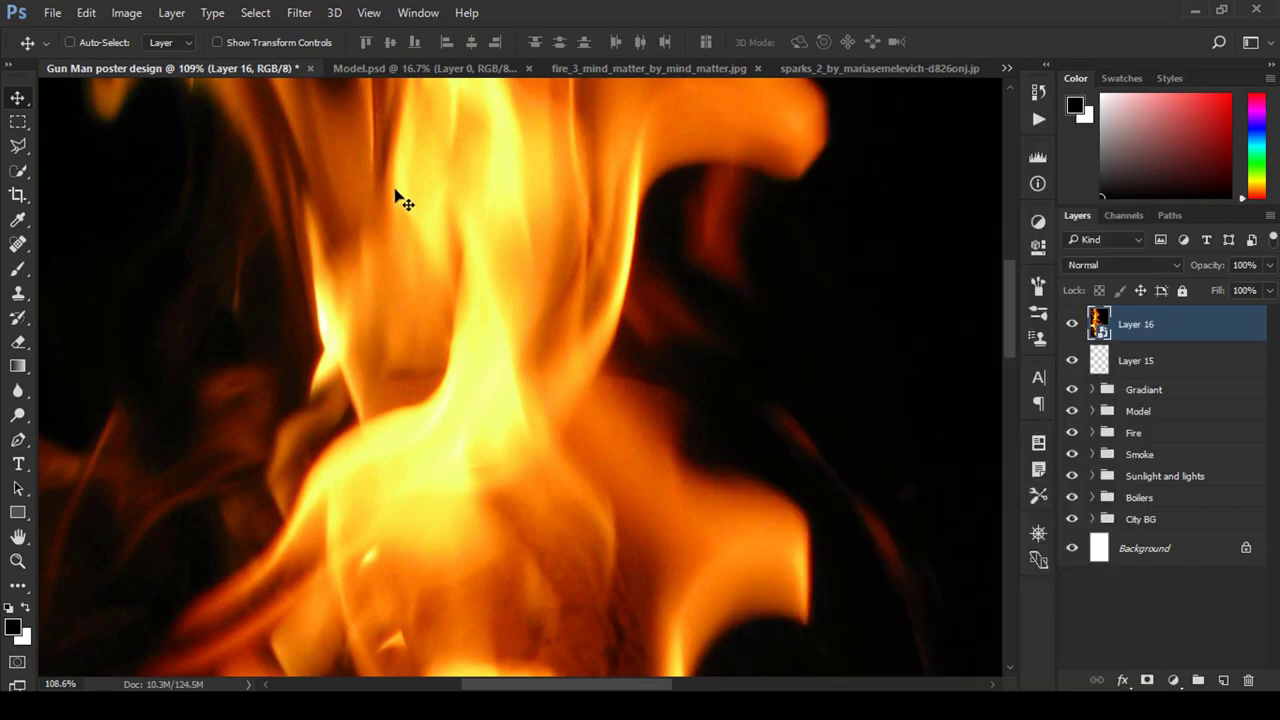
key("ctrl+t")
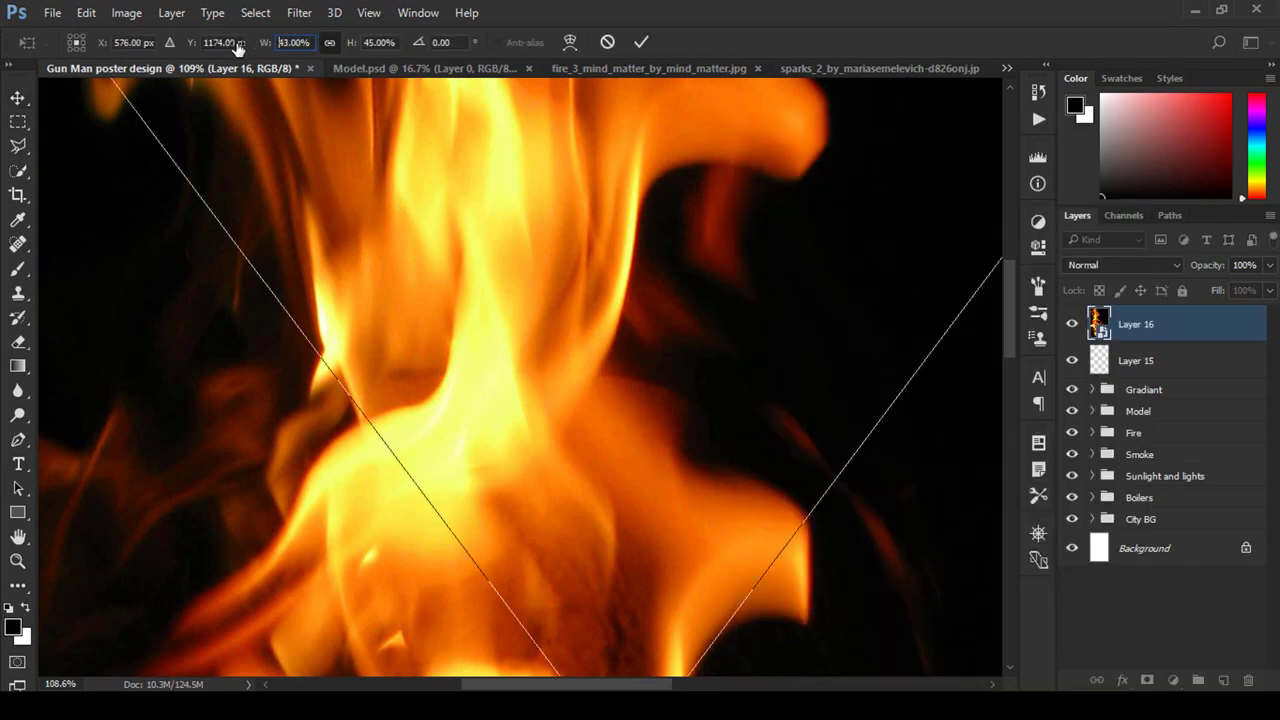
left_click_drag(265, 42, 215, 43)
left_click_drag(634, 439, 602, 142)
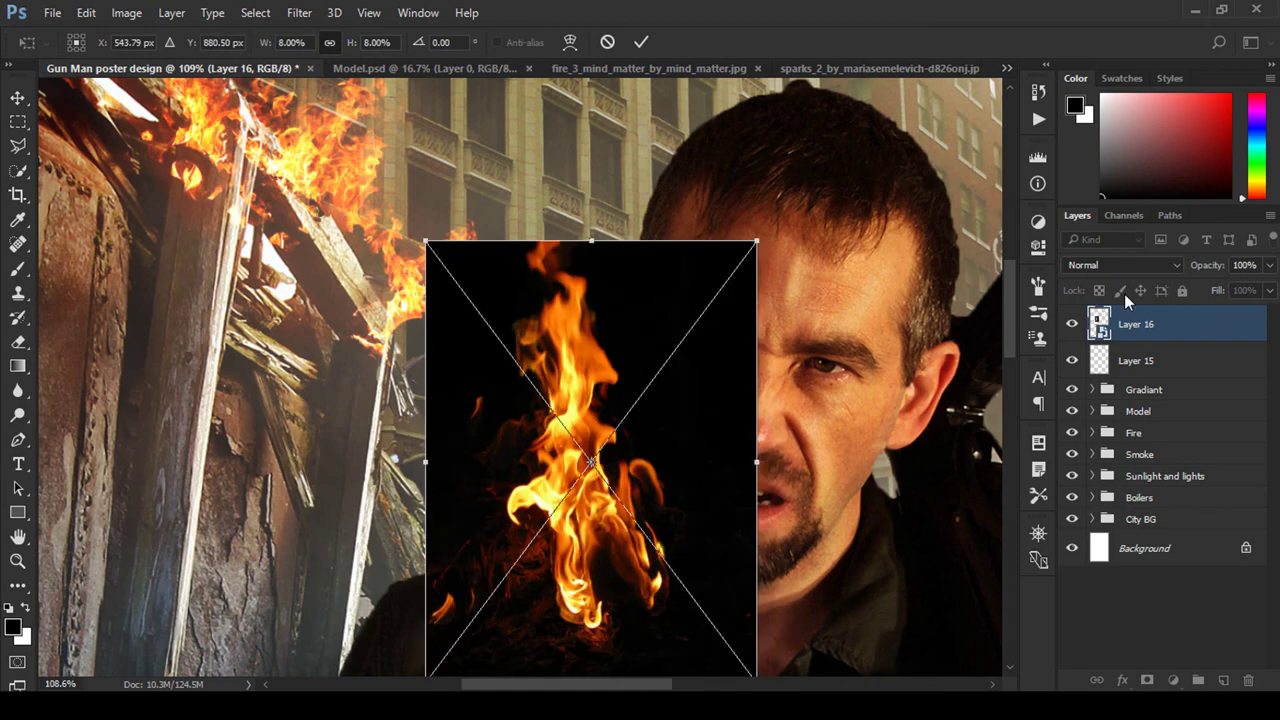
Step: Set the fire layer to Lighten blending and fit the flame onto the cigar tip
left_click(1123, 265)
left_click(1088, 333)
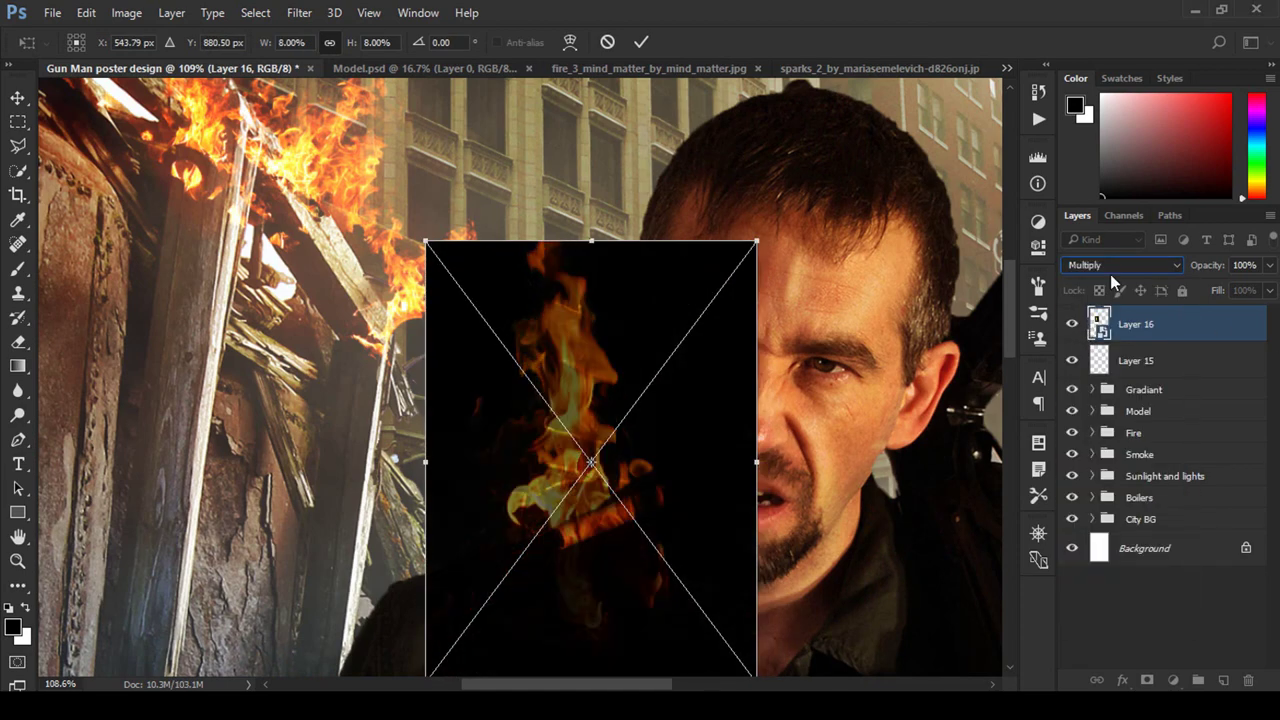
left_click(1110, 266)
left_click(1080, 392)
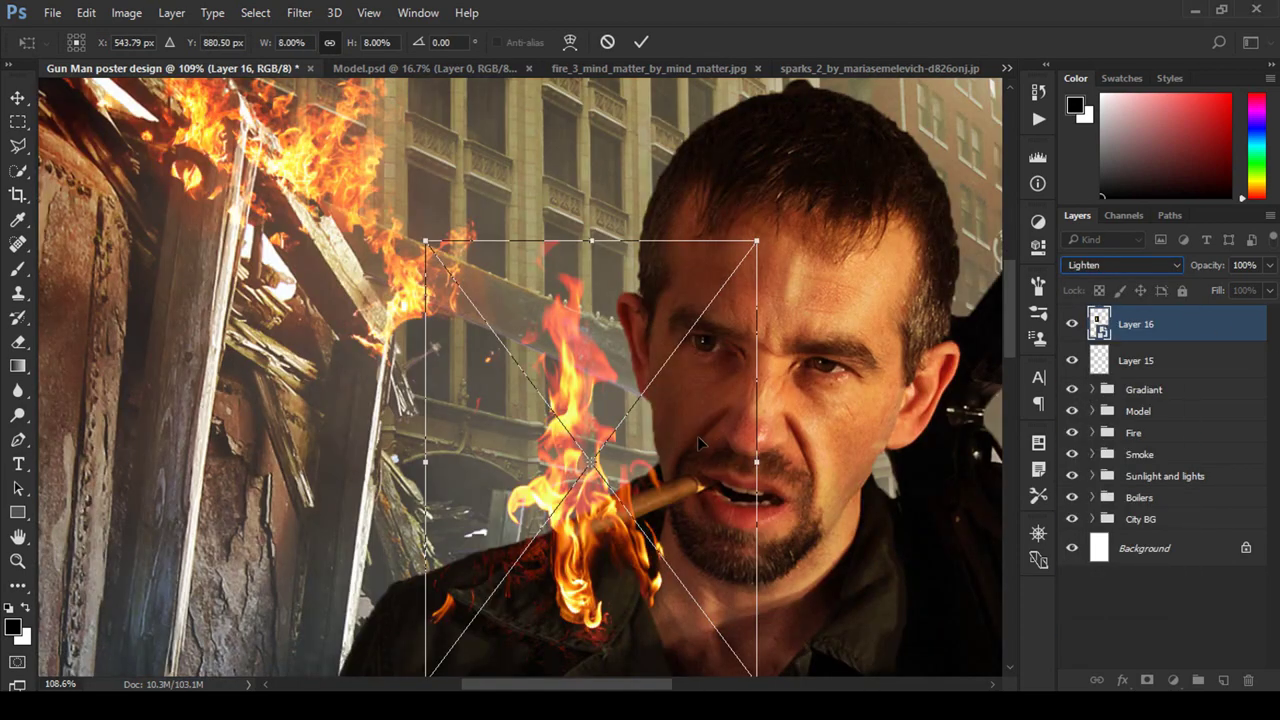
mouse_move(757, 241)
left_mouse_down()
mouse_move(568, 540)
mouse_move(571, 556)
left_mouse_up()
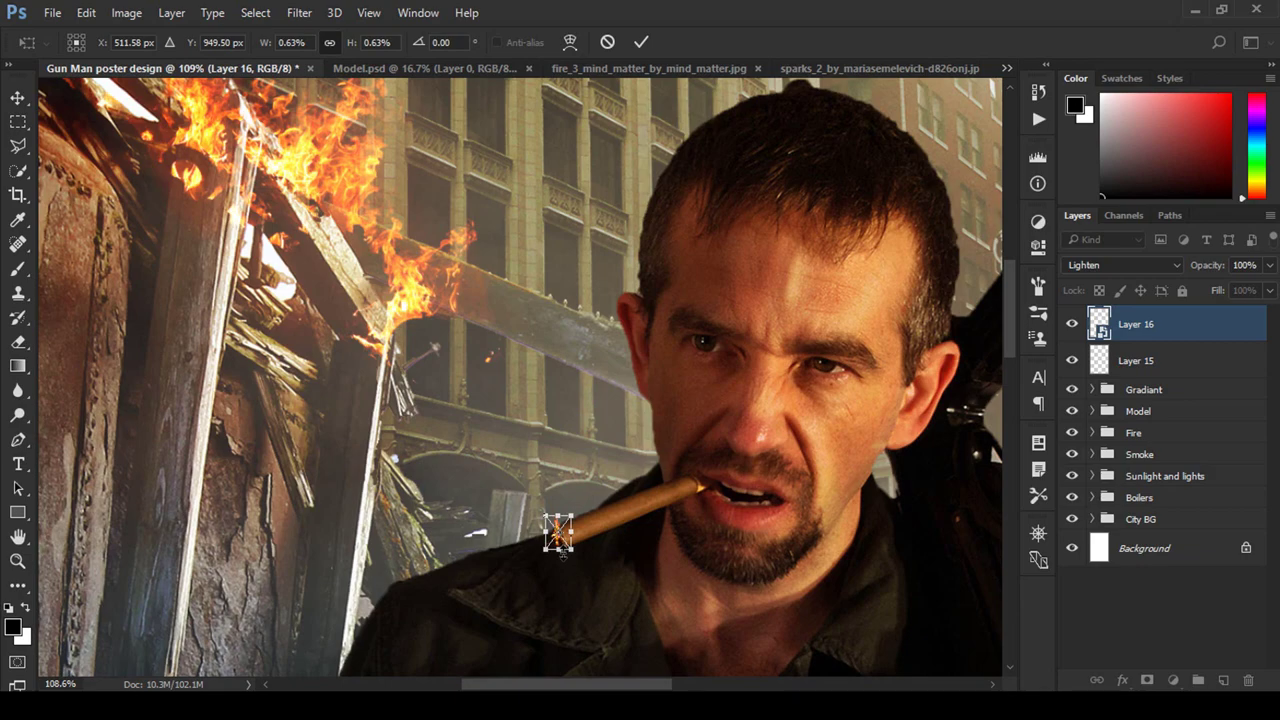
left_click(643, 43)
Step: Move empty Layer 15 above the new flame Layer 16 and select it
key("z")
mouse_move(612, 550)
left_mouse_down()
mouse_move(654, 574)
mouse_move(583, 569)
mouse_move(666, 566)
mouse_move(600, 566)
mouse_move(612, 567)
left_mouse_up()
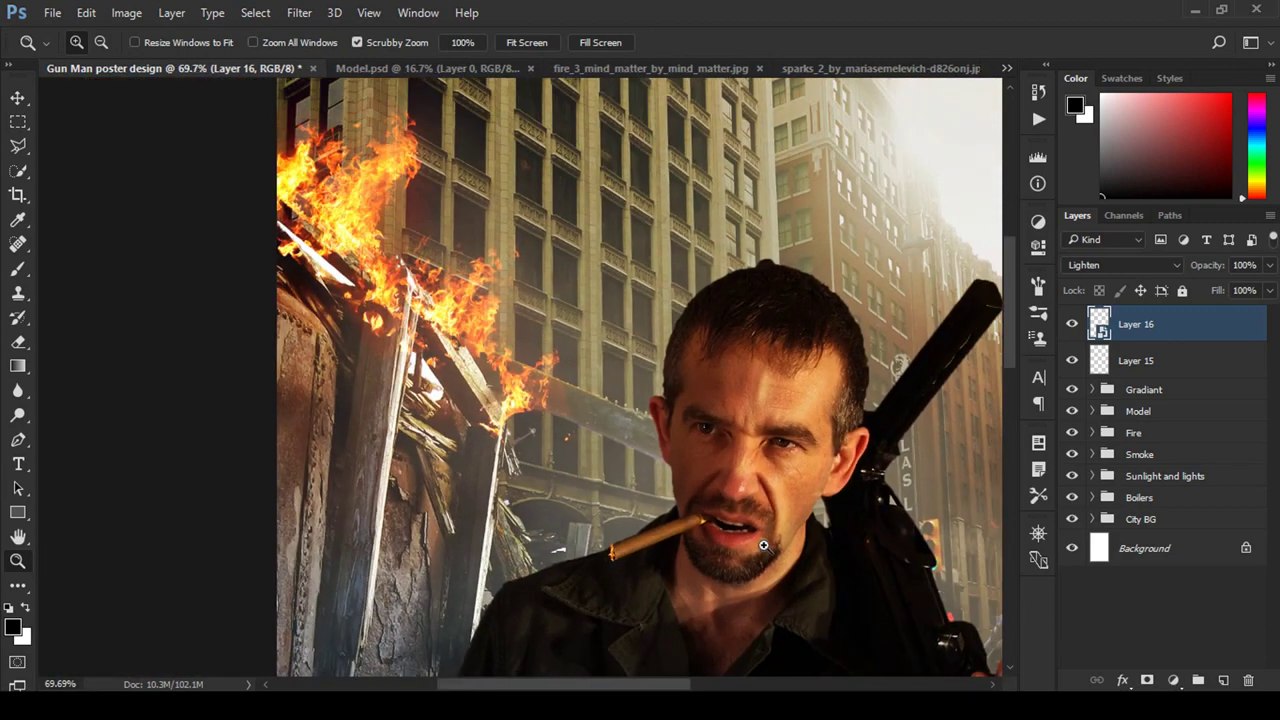
left_click_drag(764, 545, 748, 546)
left_click(1071, 362)
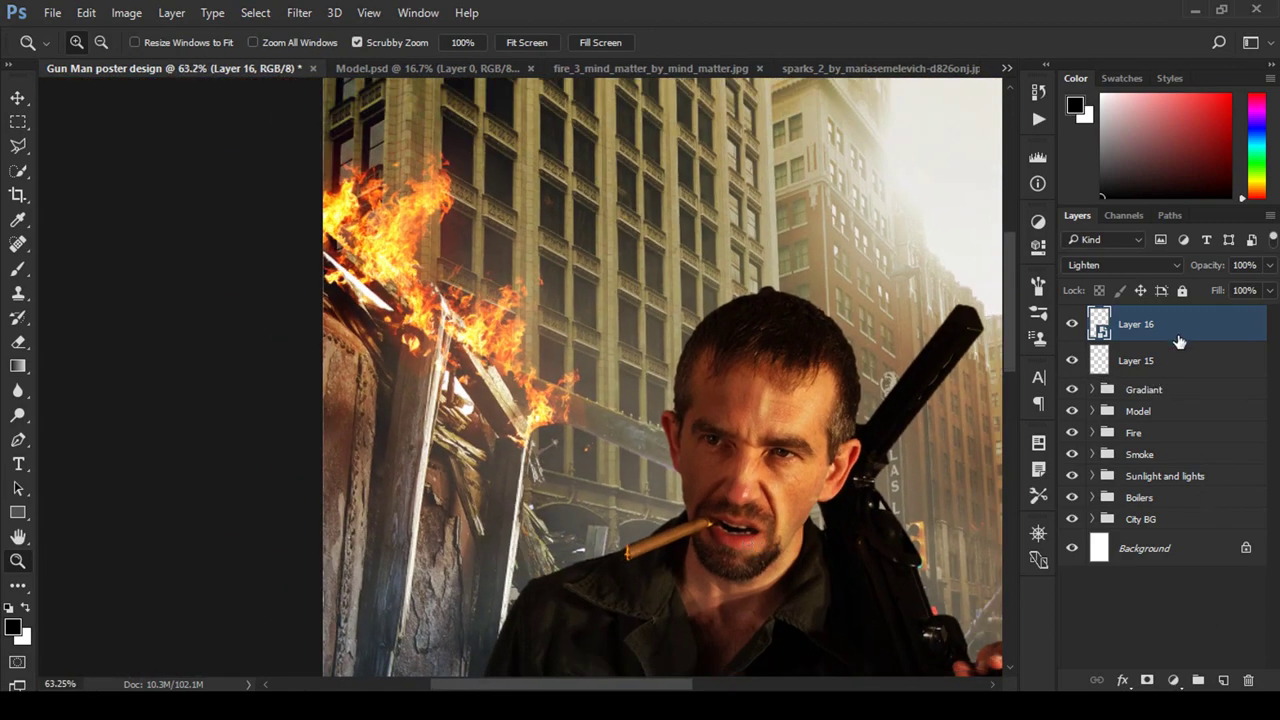
left_click(1168, 366)
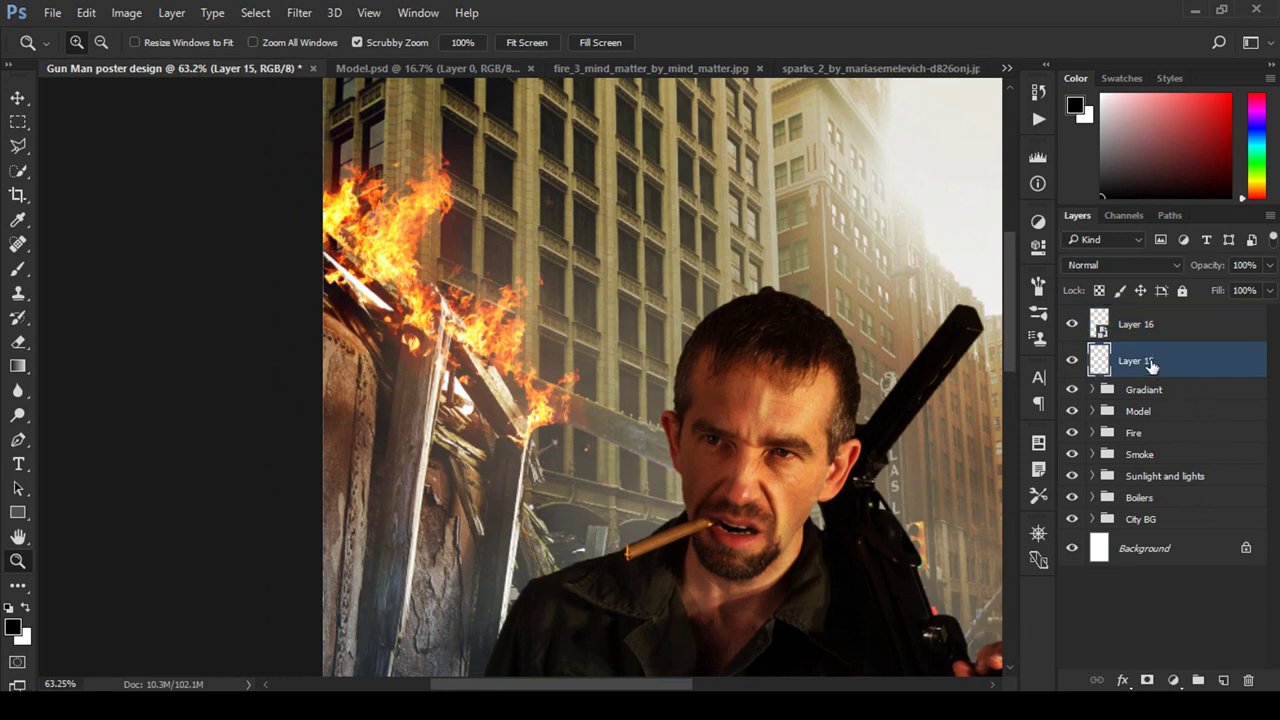
left_click_drag(1140, 320, 1192, 381)
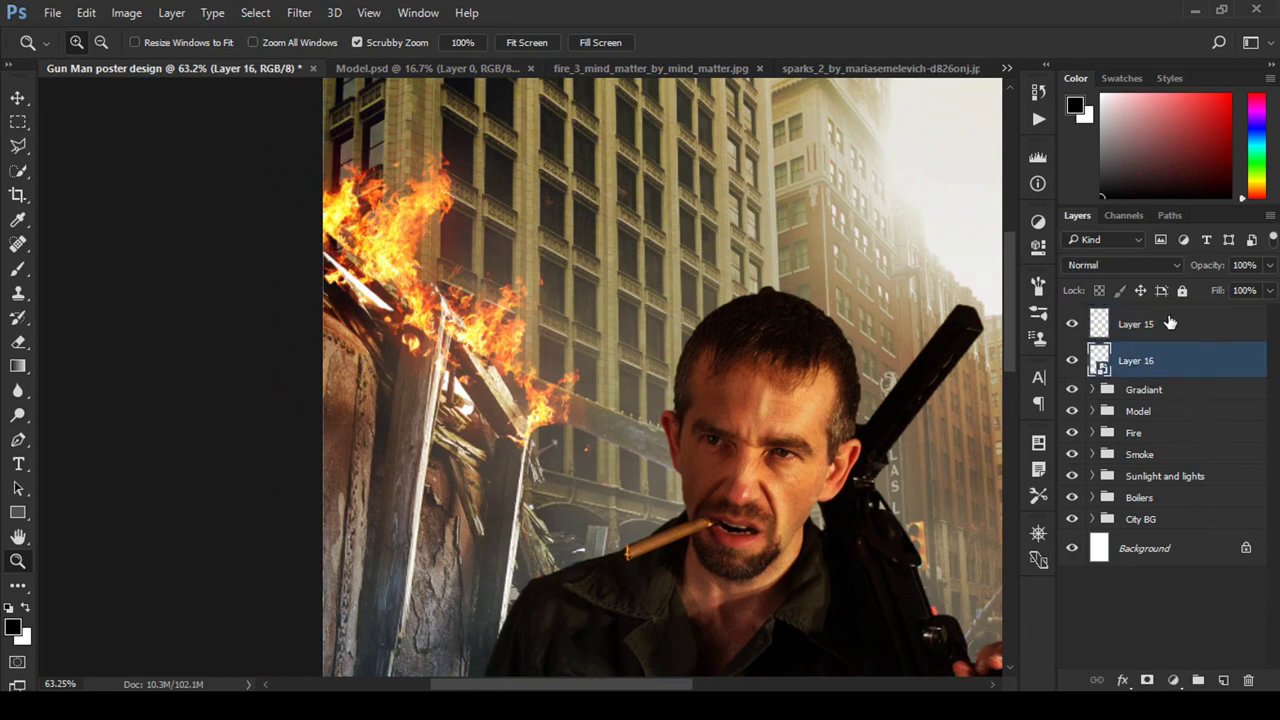
left_click(1166, 323)
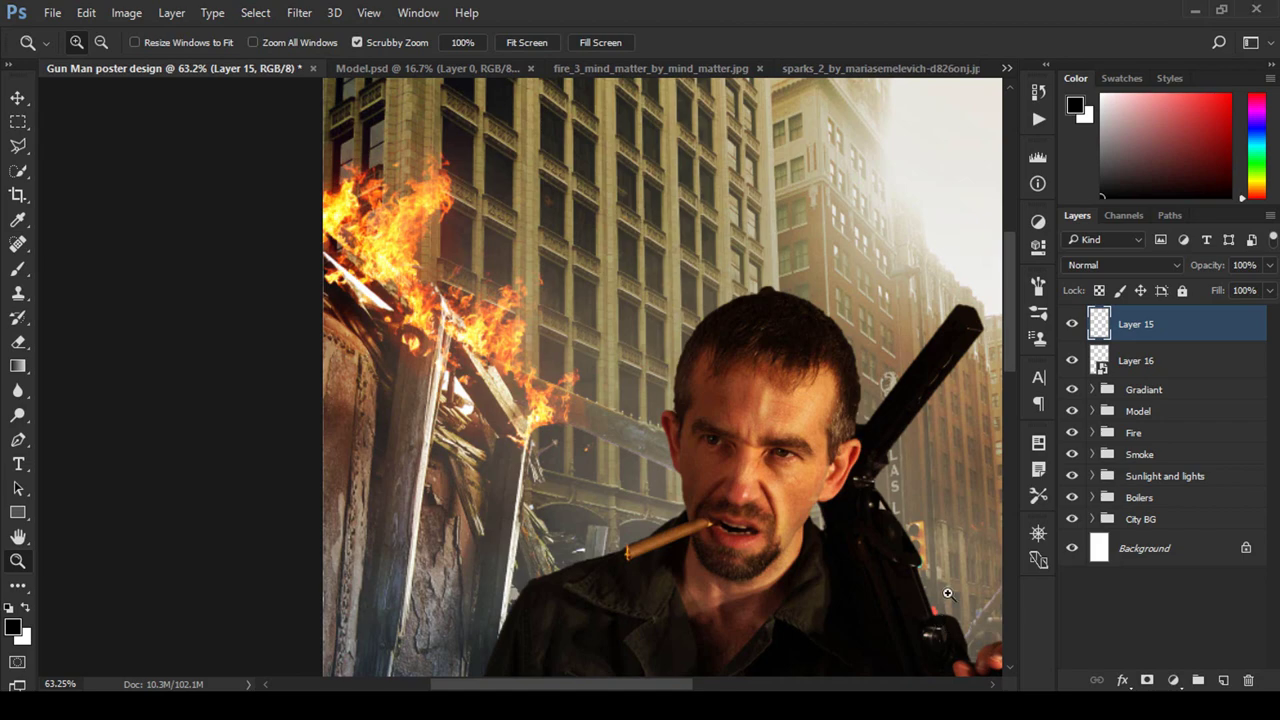
left_click(18, 268)
Step: Stamp white smoke above the cigar on Layer 15 with a smoke scatter brush
right_click(646, 296)
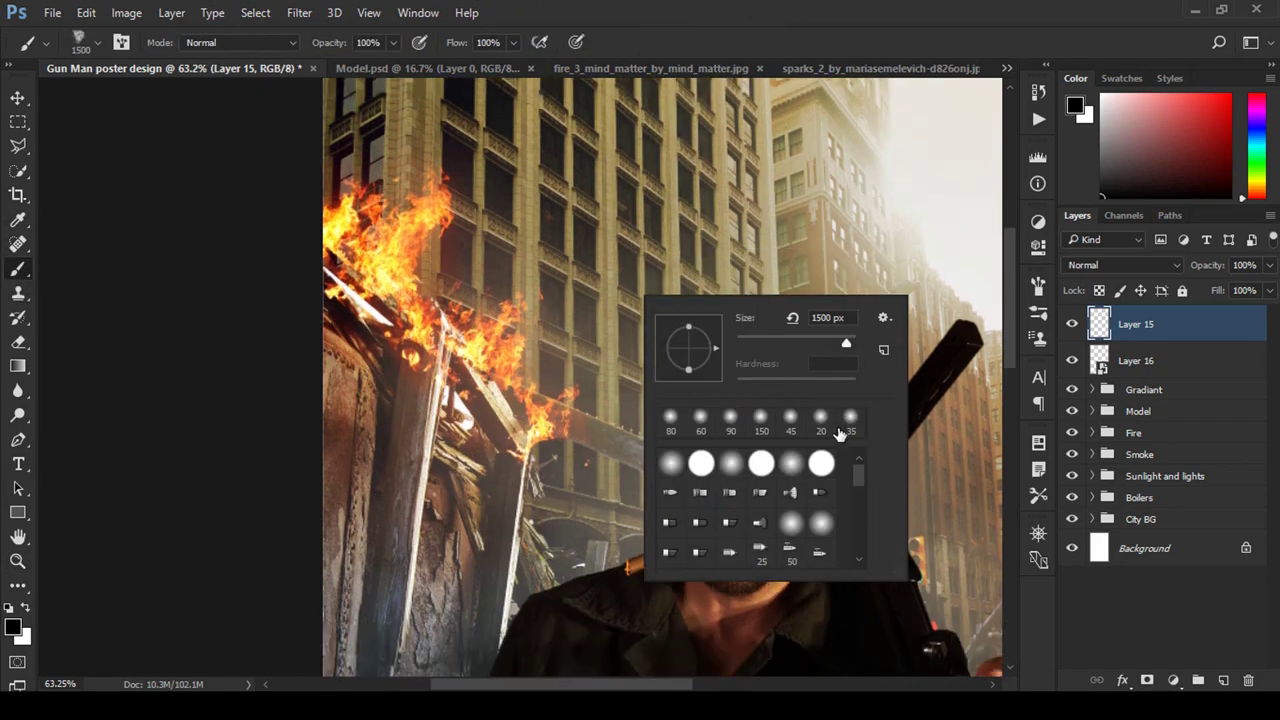
left_click_drag(860, 474, 866, 541)
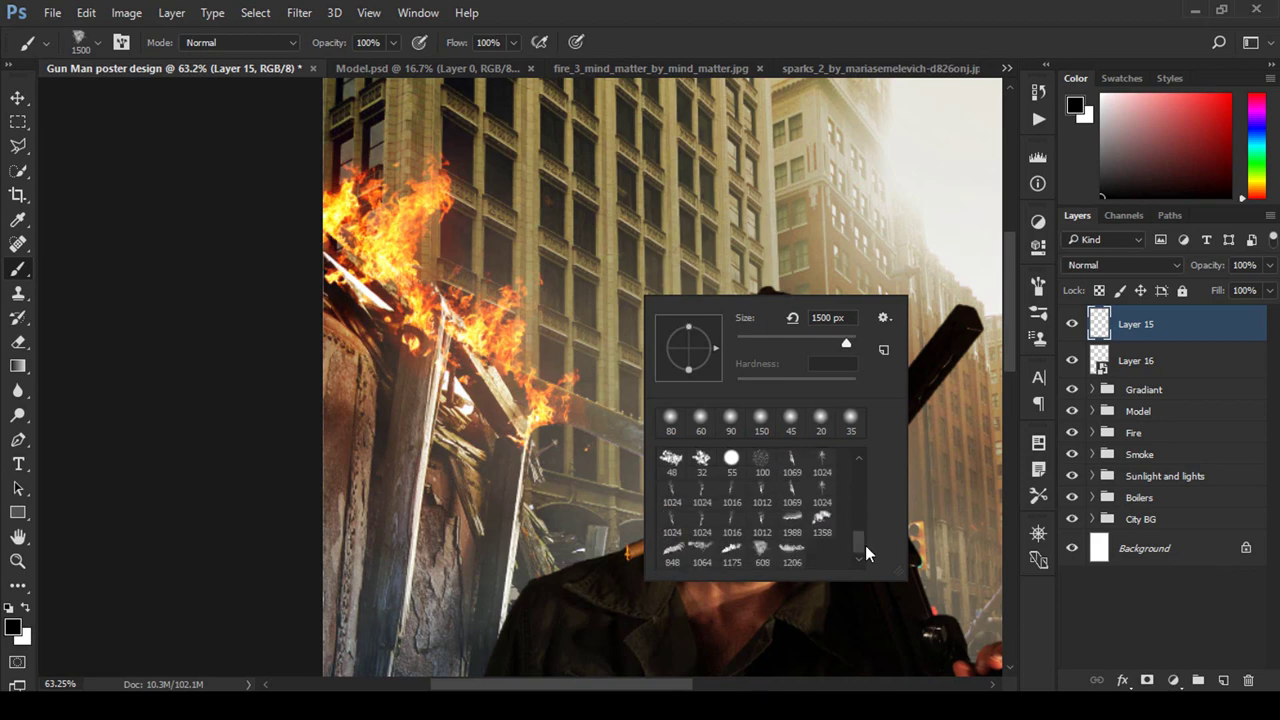
double_click(672, 497)
key("bracketleft")
key("bracketleft")
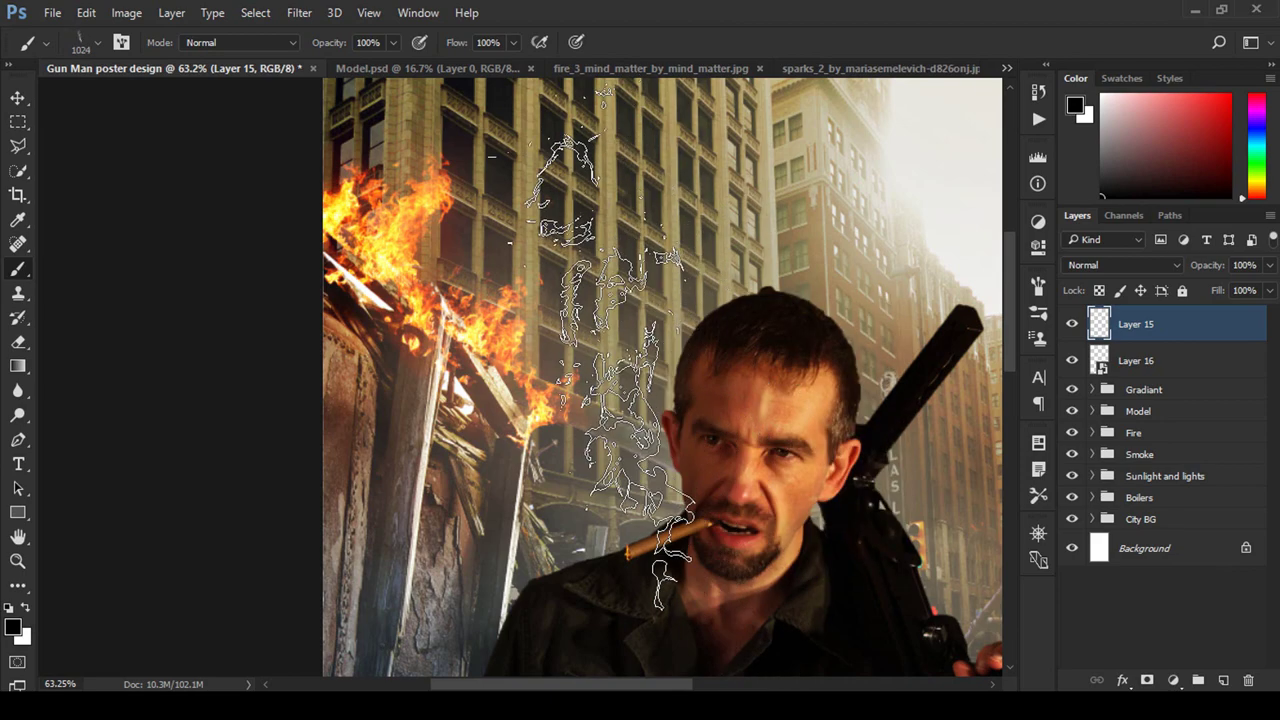
key("bracketleft")
key("bracketleft")
key("bracketleft")
key("bracketleft")
key("bracketleft")
key("bracketleft")
key("bracketright")
key("bracketright")
key("bracketright")
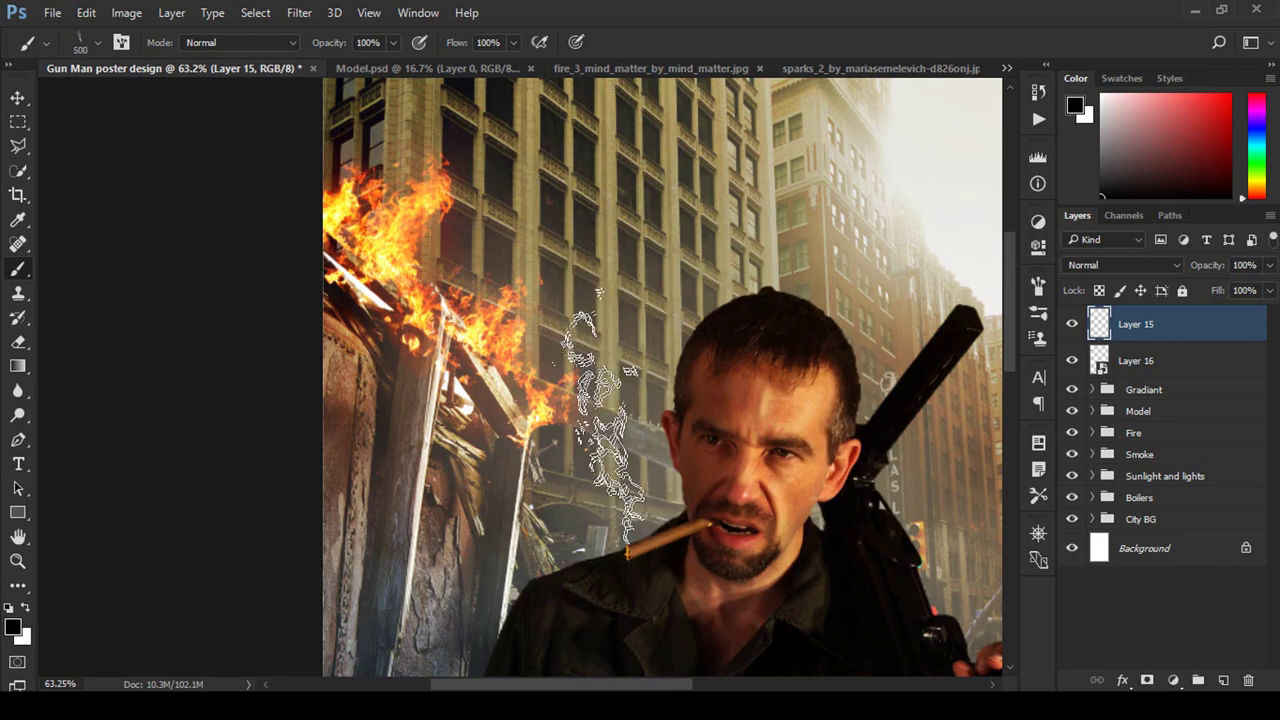
left_click(600, 400)
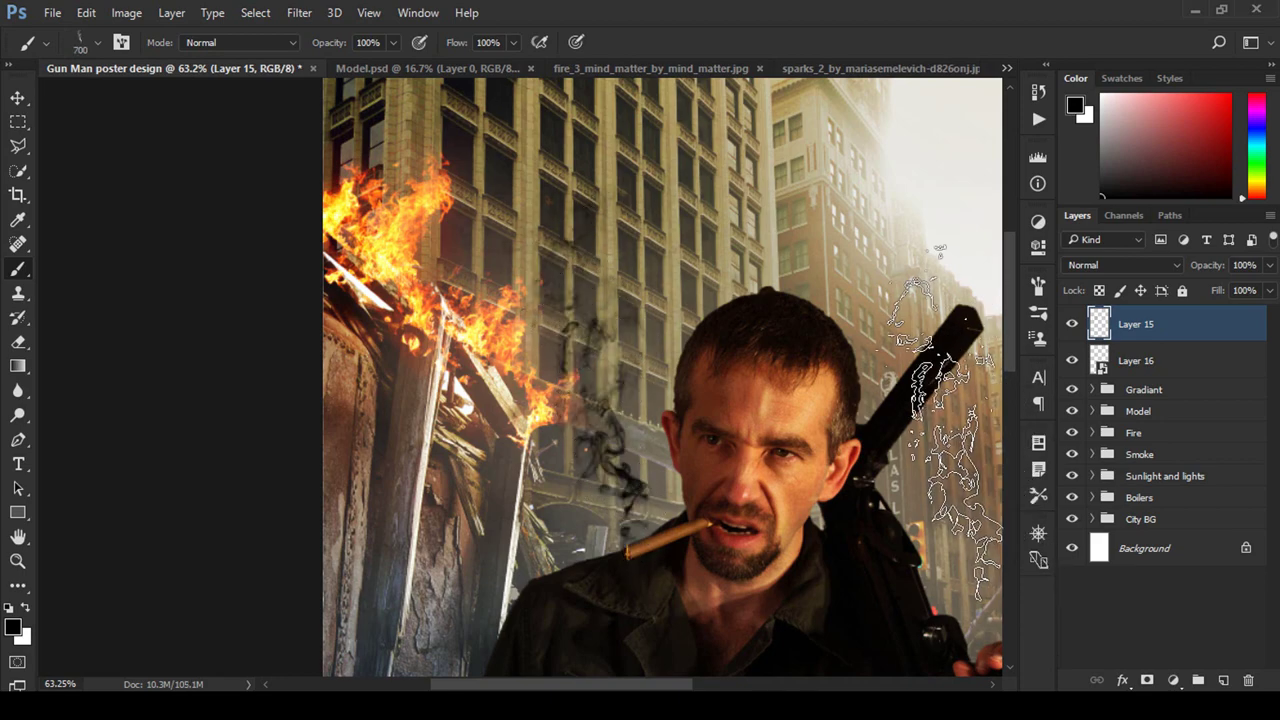
key("ctrl+z")
key("x")
left_click(590, 375)
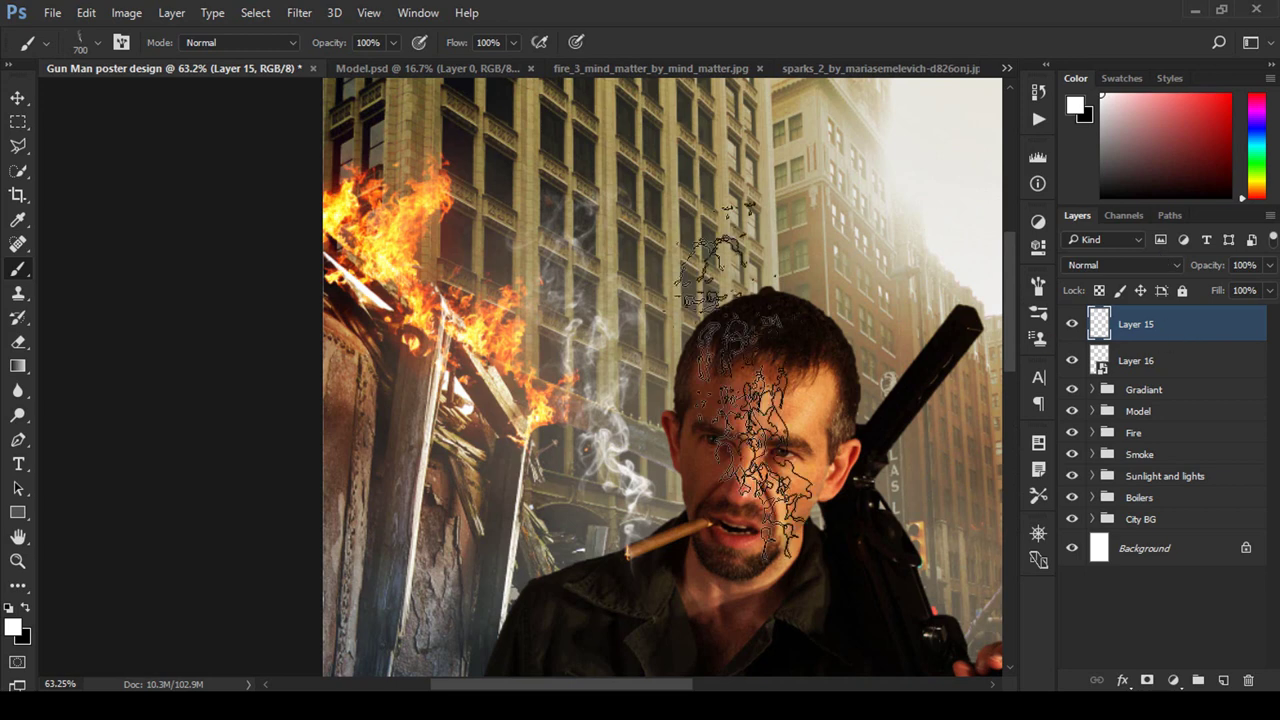
Step: Lower Layer 15 to 73% opacity and rotate the smoke about 11 degrees
key("z")
left_click_drag(760, 450, 670, 381)
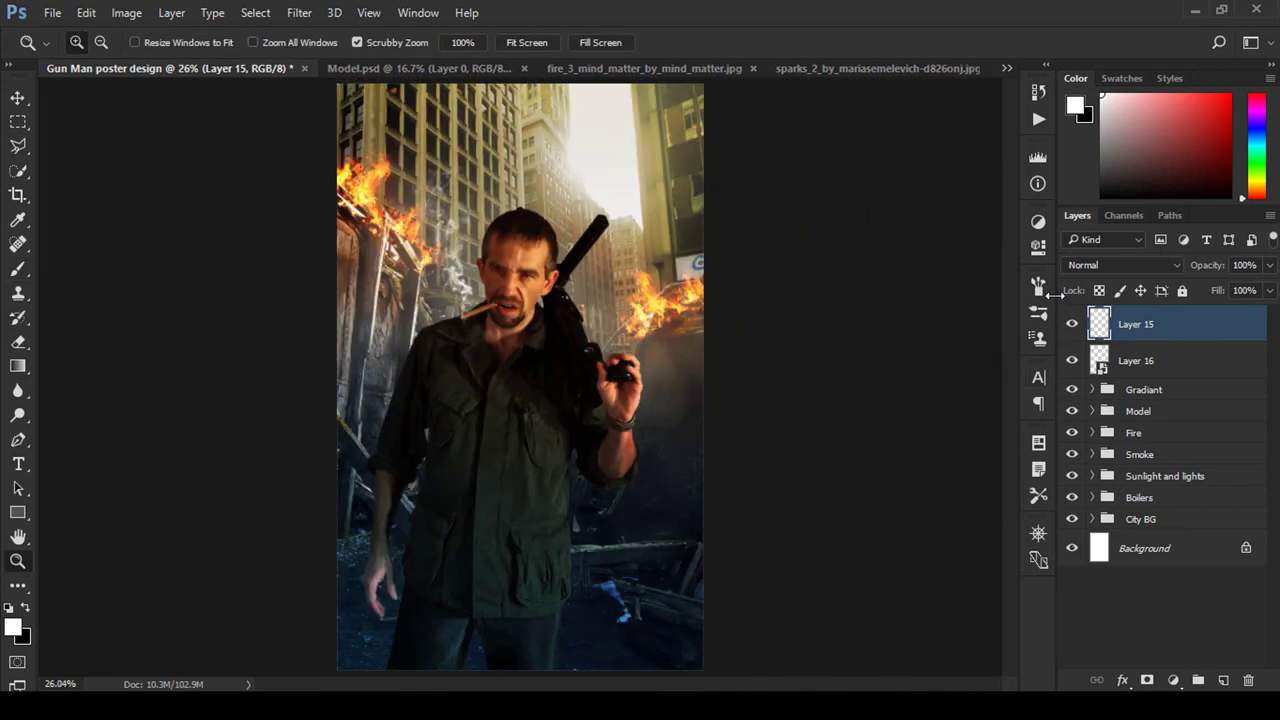
left_click_drag(1208, 272, 1181, 272)
key("ctrl+t")
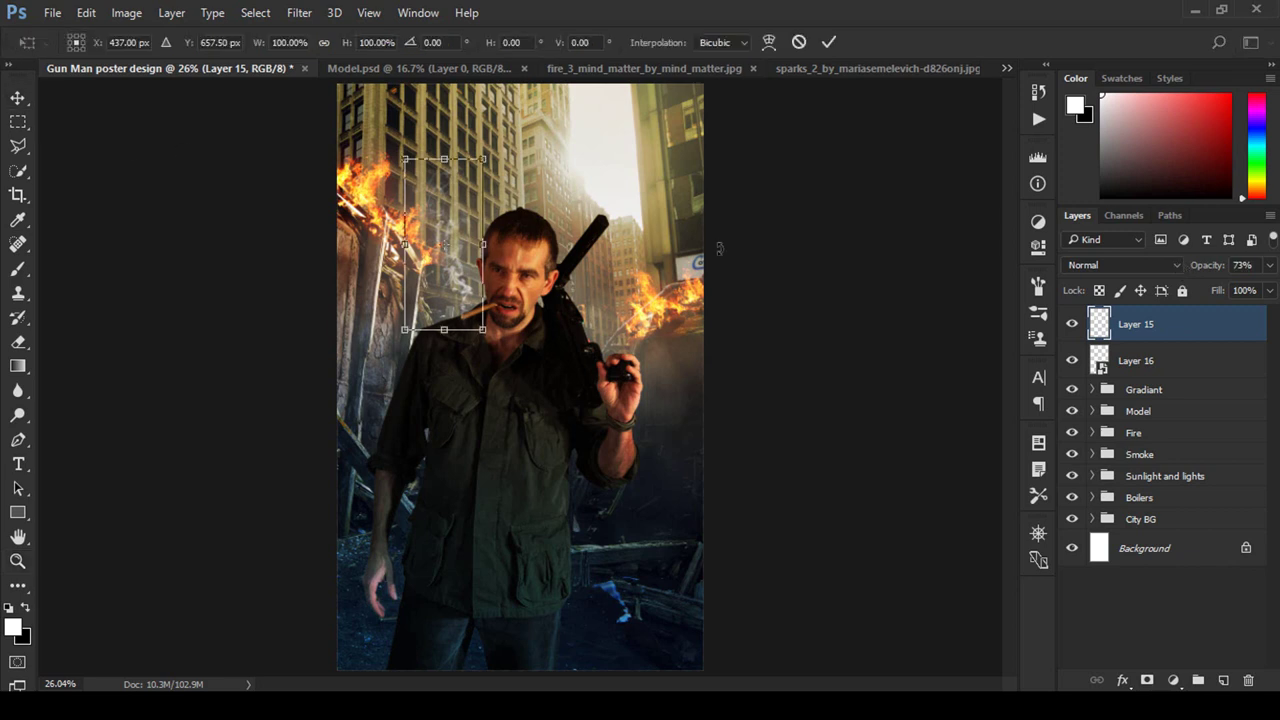
left_click_drag(516, 257, 520, 226)
left_click_drag(452, 283, 459, 283)
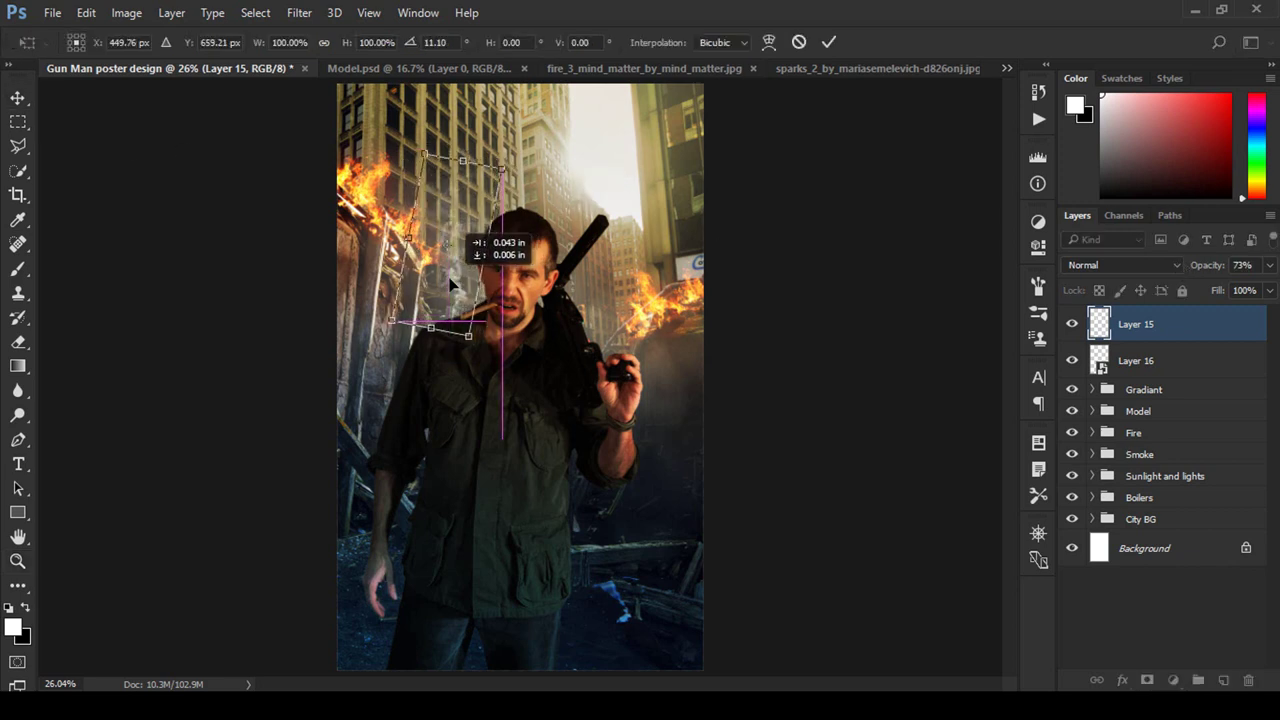
left_click_drag(559, 350, 564, 345)
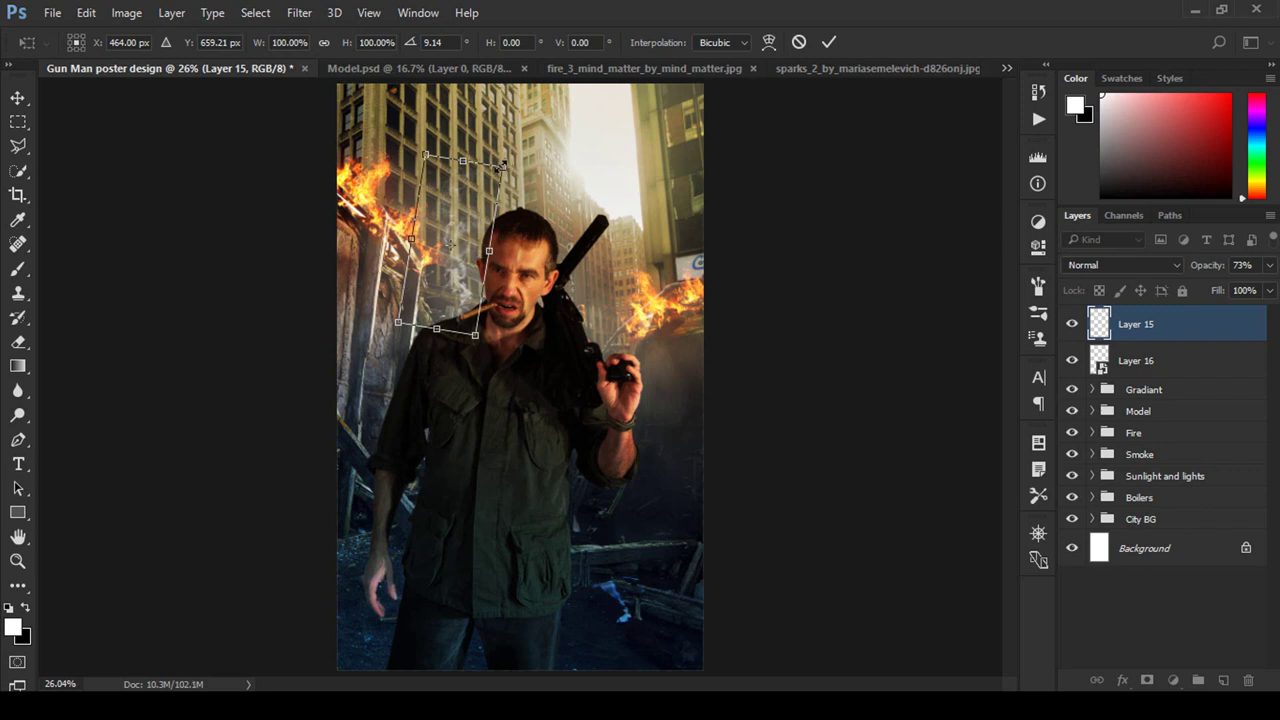
Step: Scale the smoke to about 88%, tilt it upright and place it beside the head
left_click_drag(503, 164, 491, 182)
left_click_drag(455, 301, 472, 296)
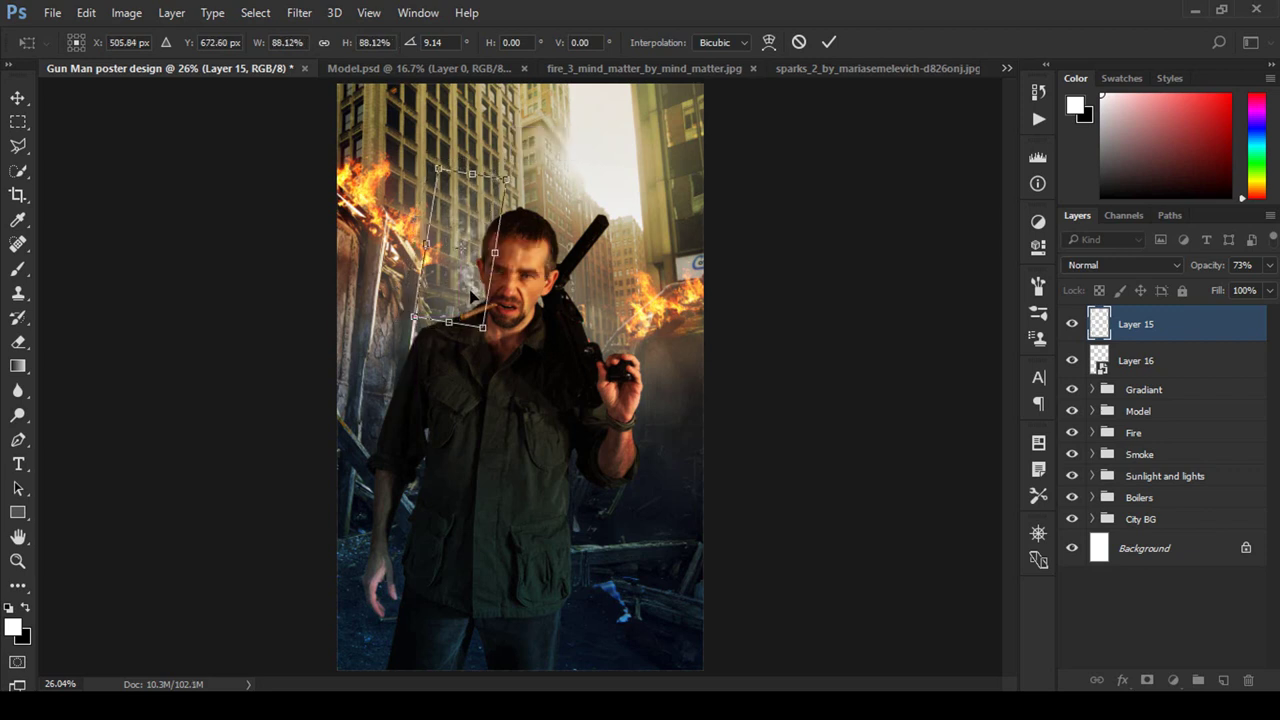
left_click_drag(520, 170, 512, 164)
mouse_move(478, 292)
left_mouse_down()
mouse_move(460, 293)
mouse_move(500, 277)
left_mouse_up()
left_click(828, 42)
key("z")
left_click(475, 277)
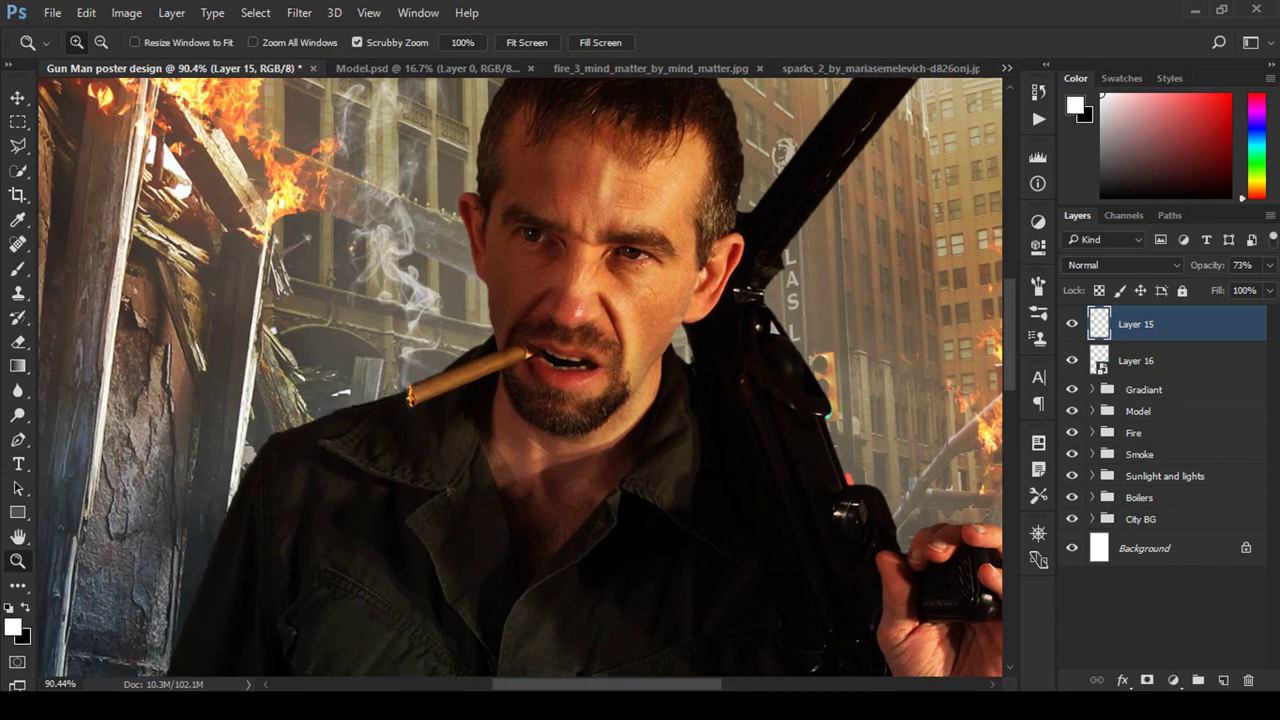
Step: Add a new layer and try a 600 px 1069 smoke brush stamp, then undo it
left_click(1223, 680)
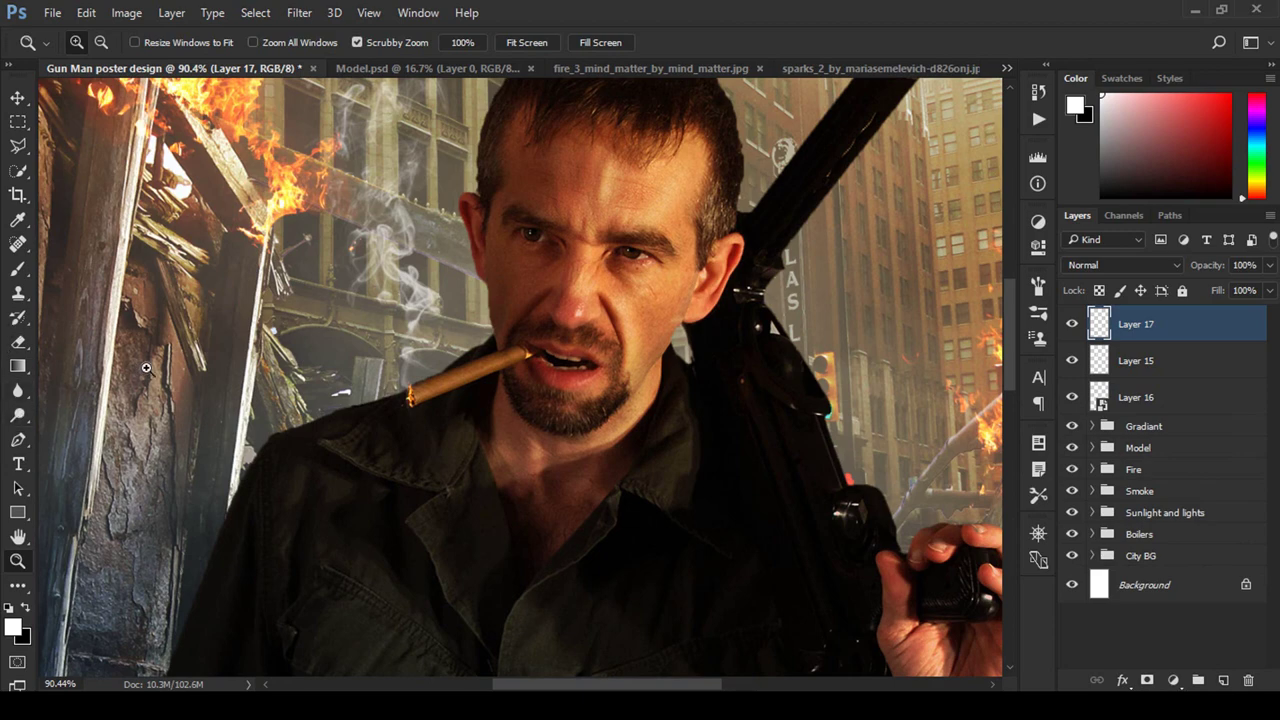
key("b")
right_click(522, 320)
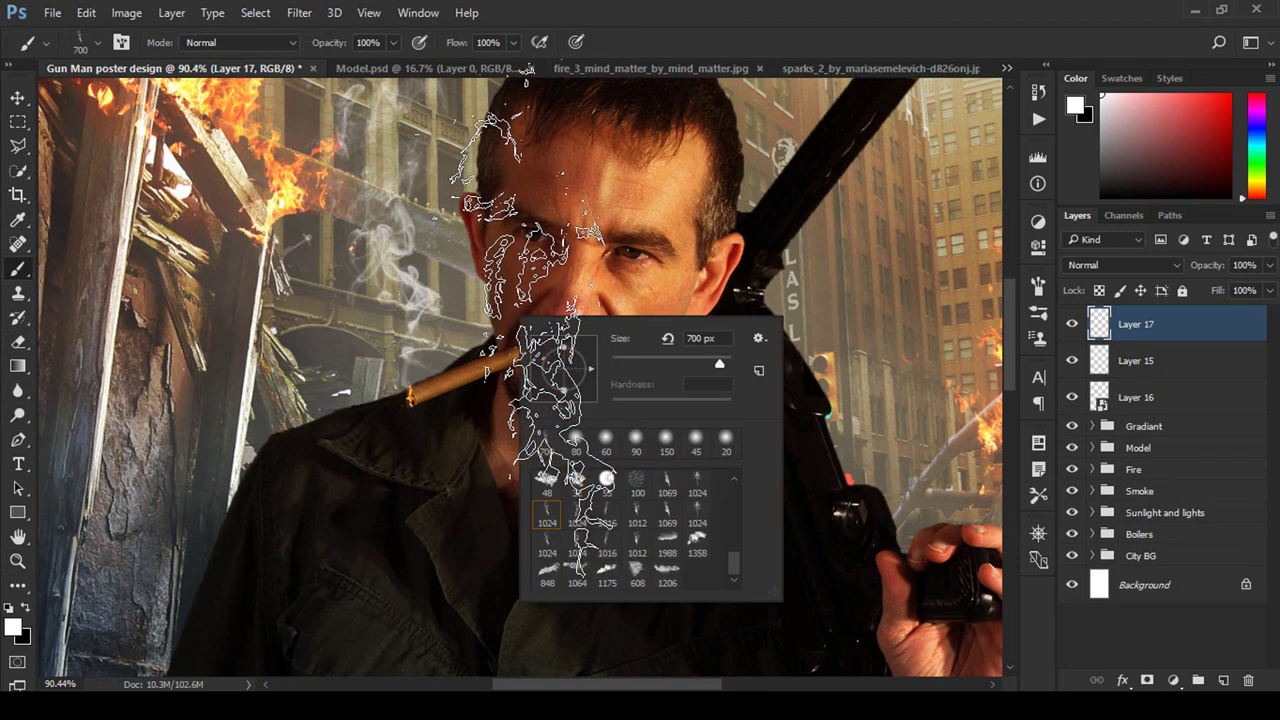
double_click(667, 510)
right_click(584, 372)
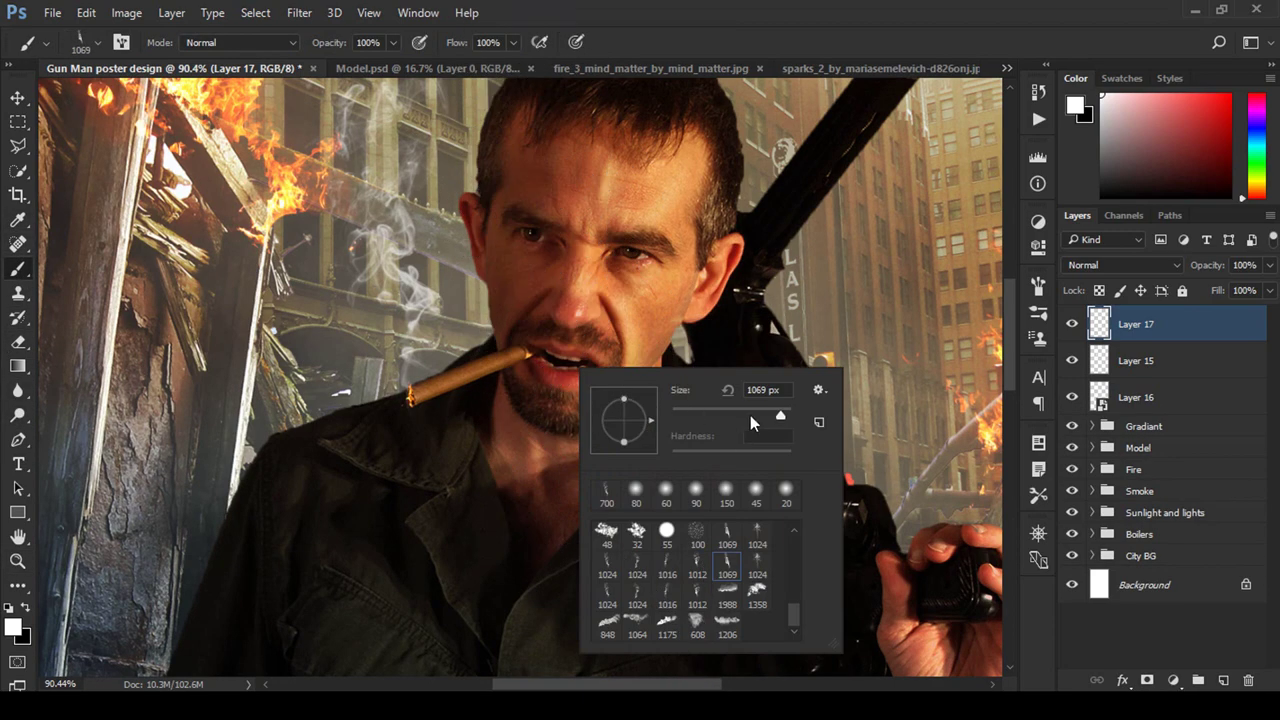
key("Return")
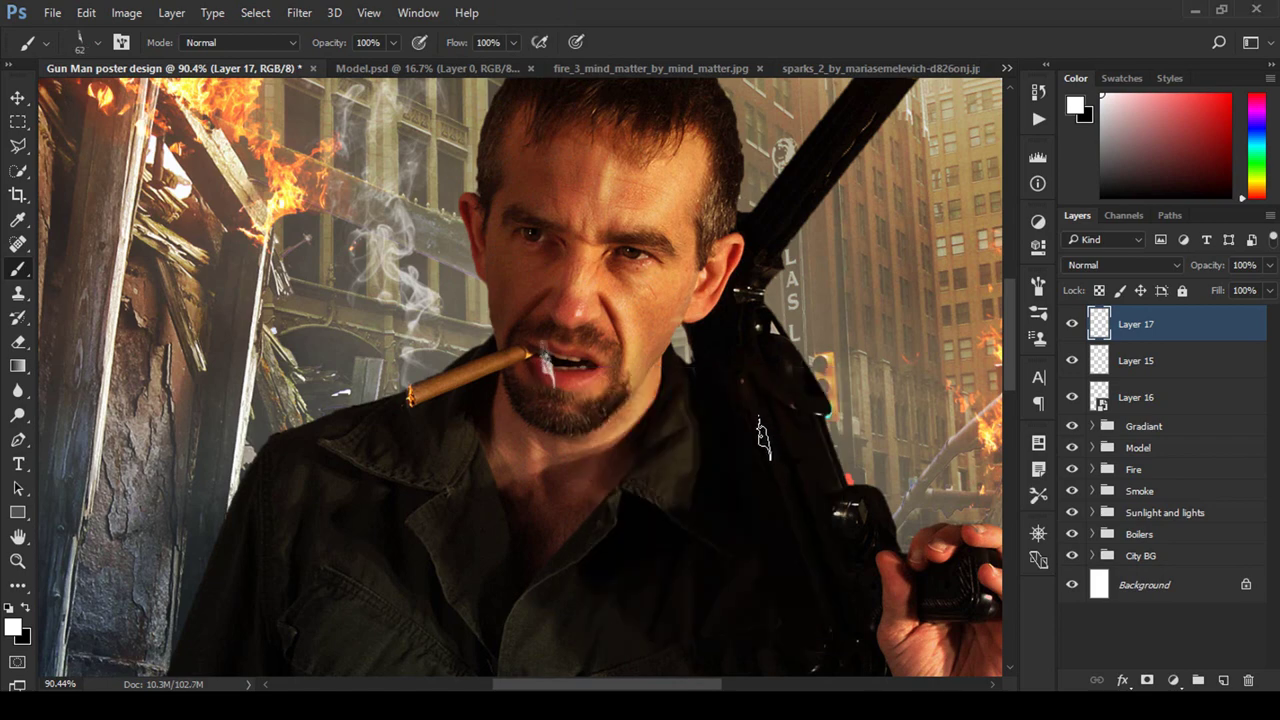
key("bracketright")
key("bracketright")
key("bracketright")
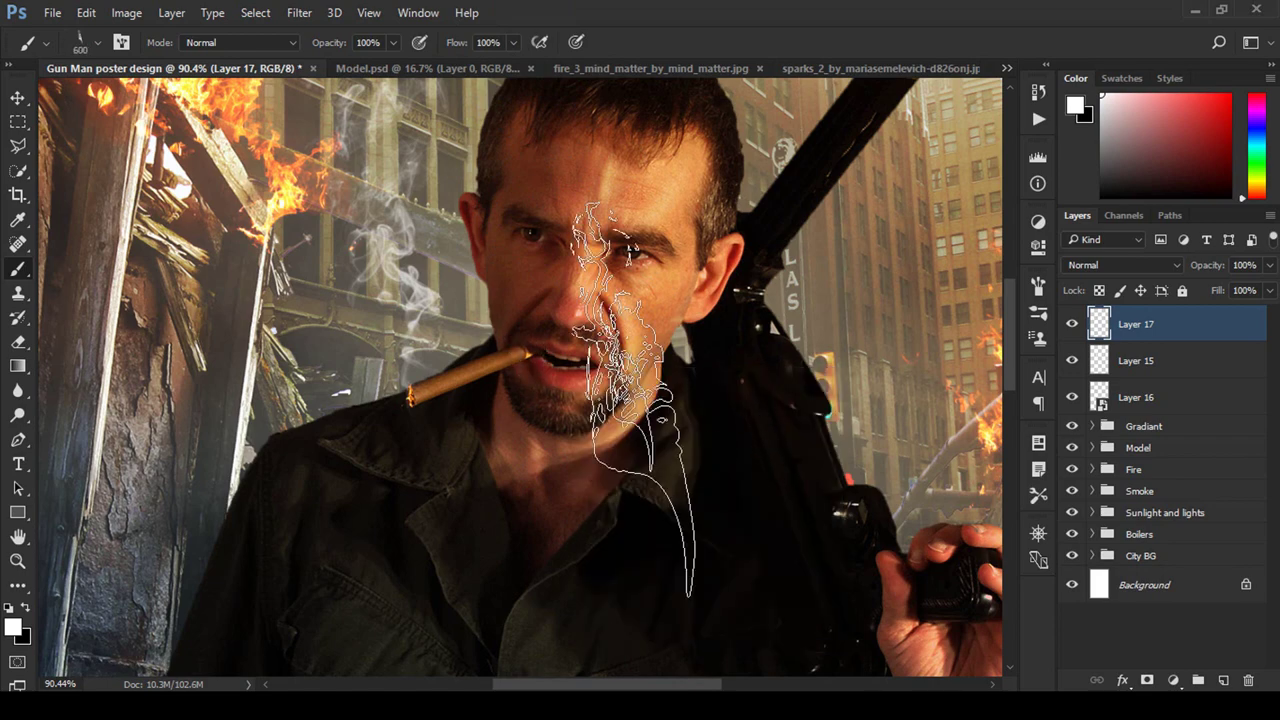
left_click(640, 380)
key("ctrl+z")
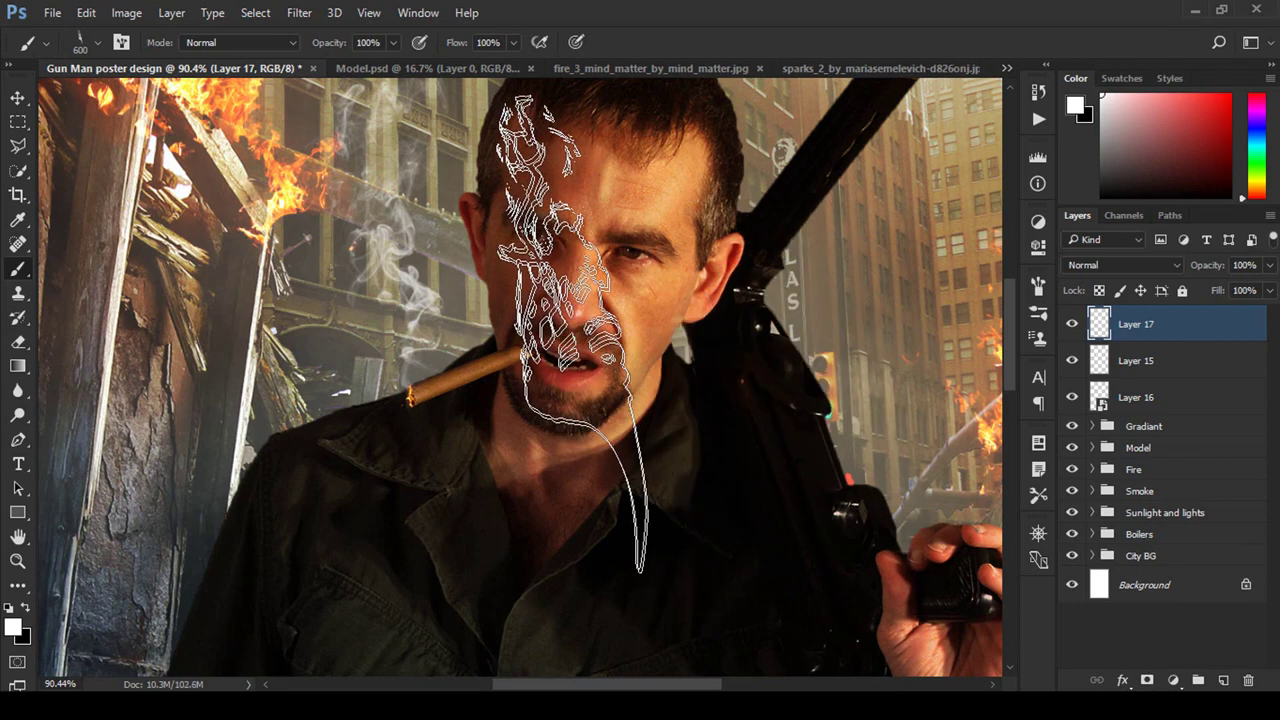
Step: Stamp a smaller smoke wisp at the mouth with the 1024 smoke brush
right_click(575, 322)
double_click(628, 525)
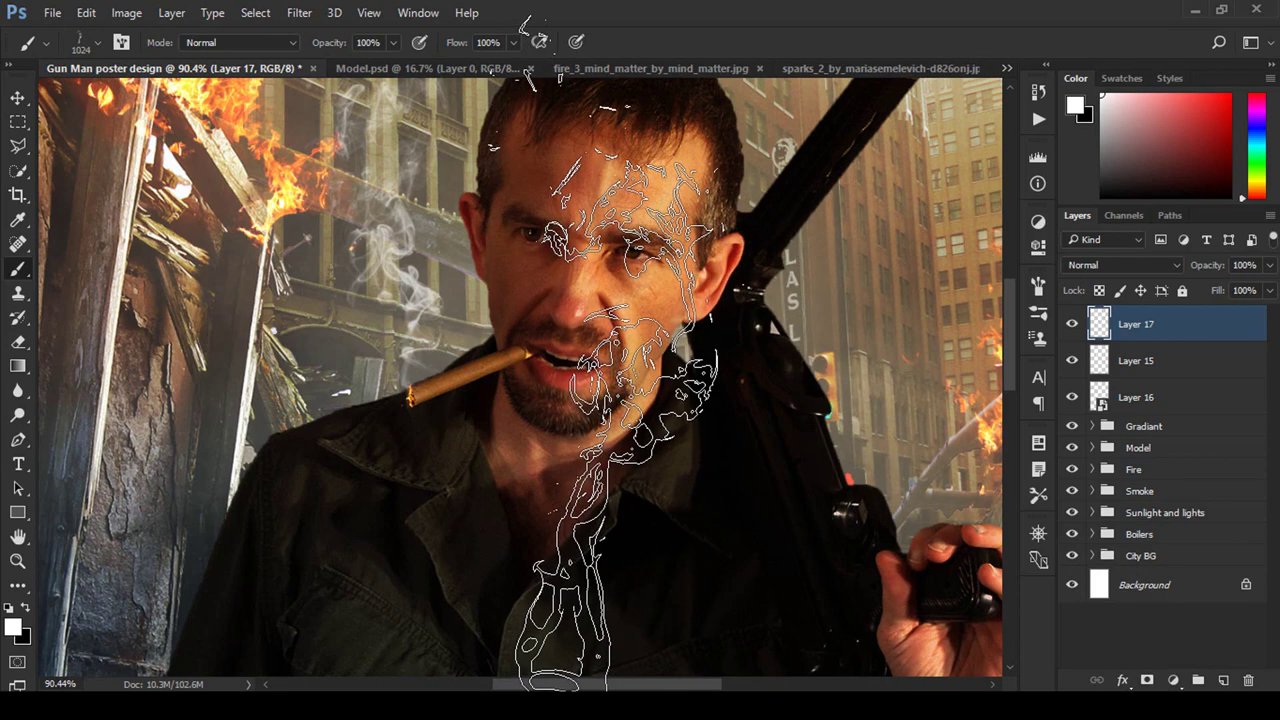
key("bracketleft")
key("bracketleft")
key("bracketleft")
key("bracketleft")
key("bracketleft")
key("bracketleft")
left_click(563, 355)
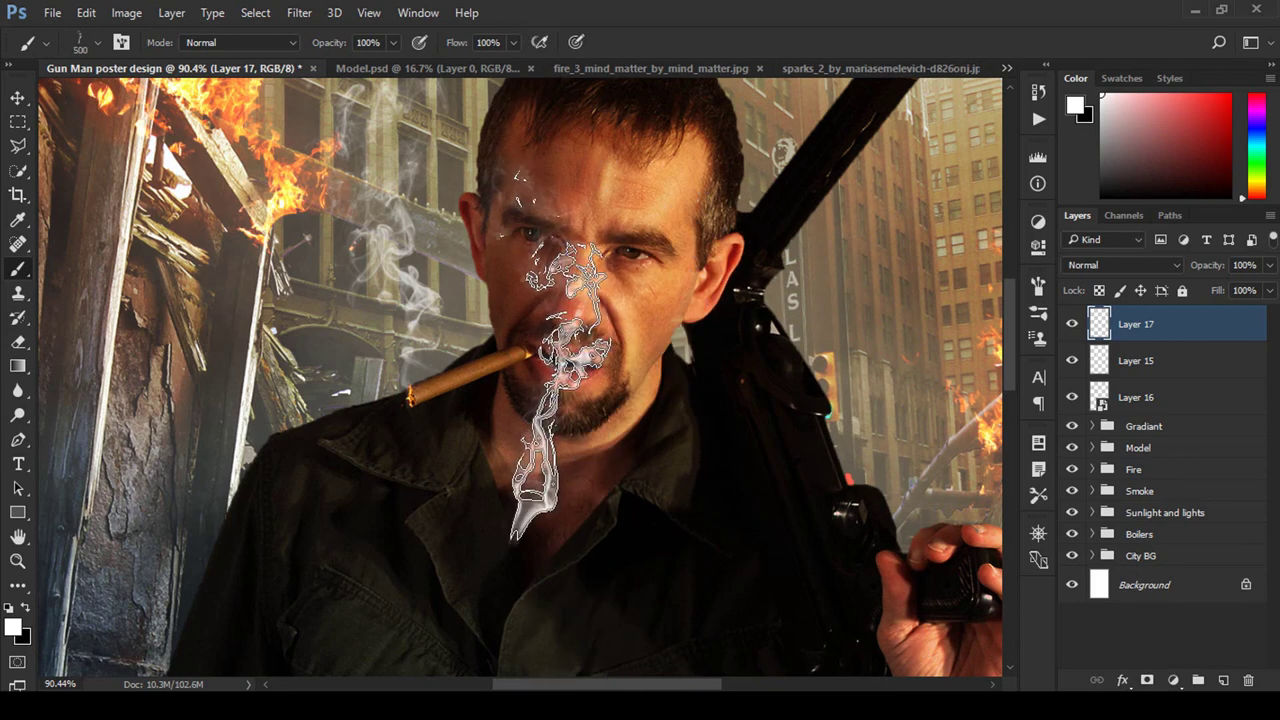
Step: Rotate, halve and align the smoke wisp along the cigar tip
key("ctrl+t")
left_click_drag(680, 338, 503, 212)
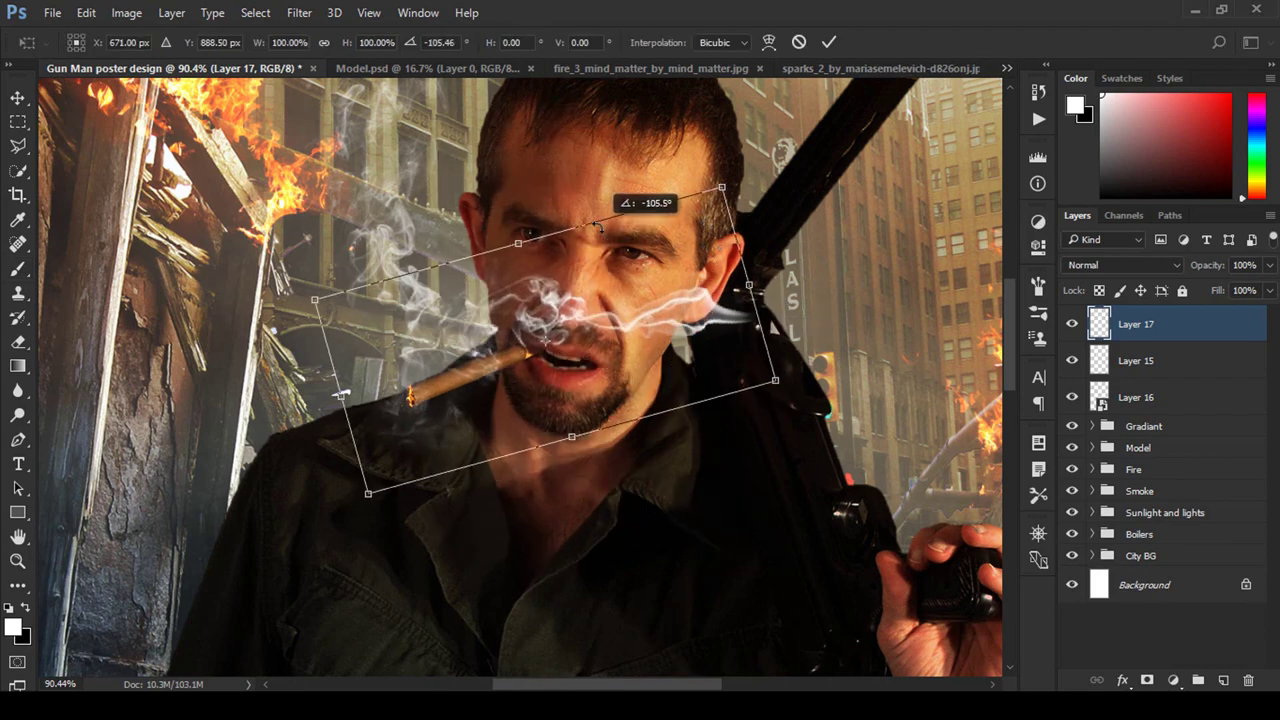
left_click_drag(774, 373, 655, 368)
left_click_drag(548, 340, 500, 380)
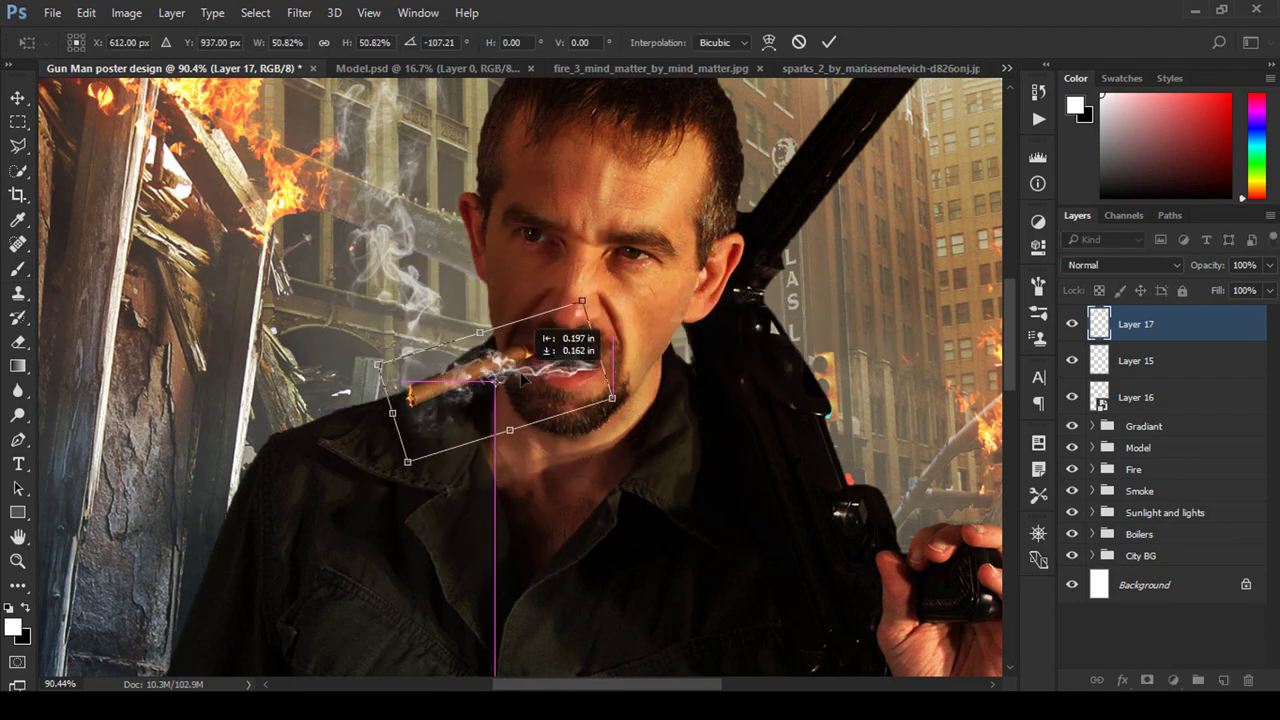
left_click_drag(757, 366, 708, 405)
mouse_move(614, 405)
left_mouse_down()
mouse_move(522, 366)
mouse_move(560, 372)
left_mouse_up()
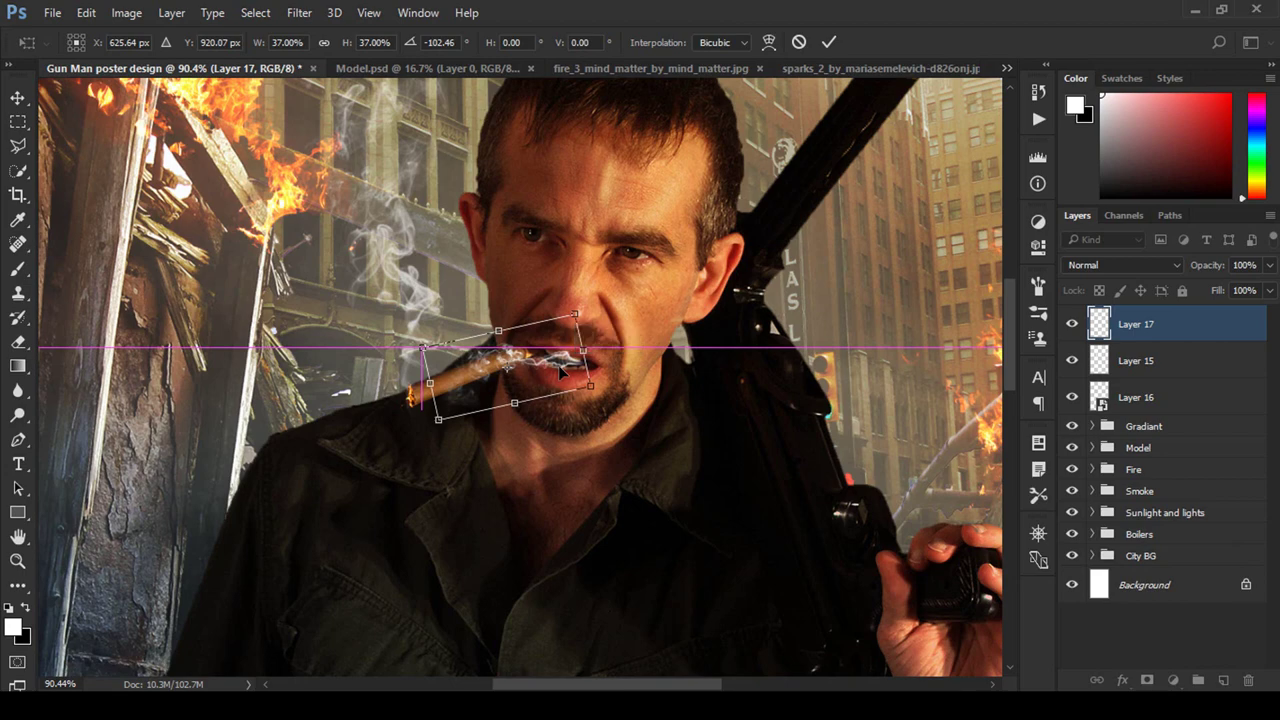
left_click(828, 42)
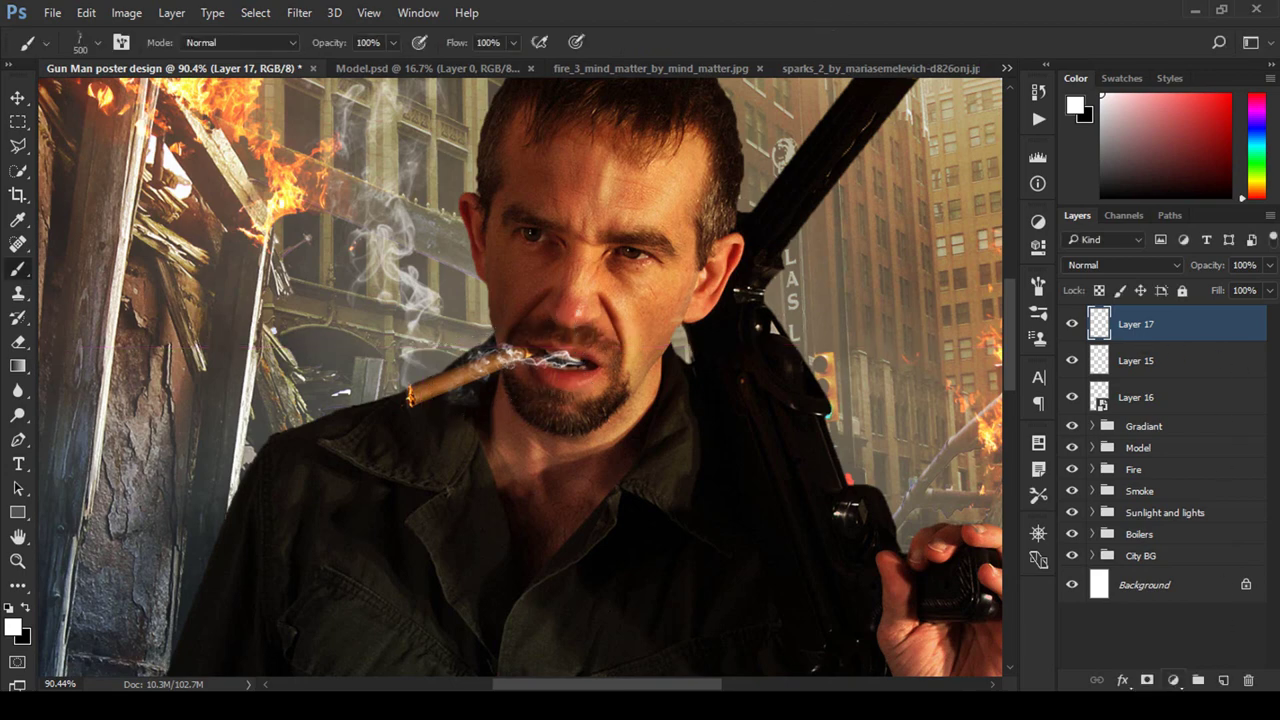
Step: Mask Layer 17 and paint black with an 80 px soft brush to hide stray smoke near the chin
left_click(1147, 680)
key("x")
right_click(516, 258)
left_click(652, 377)
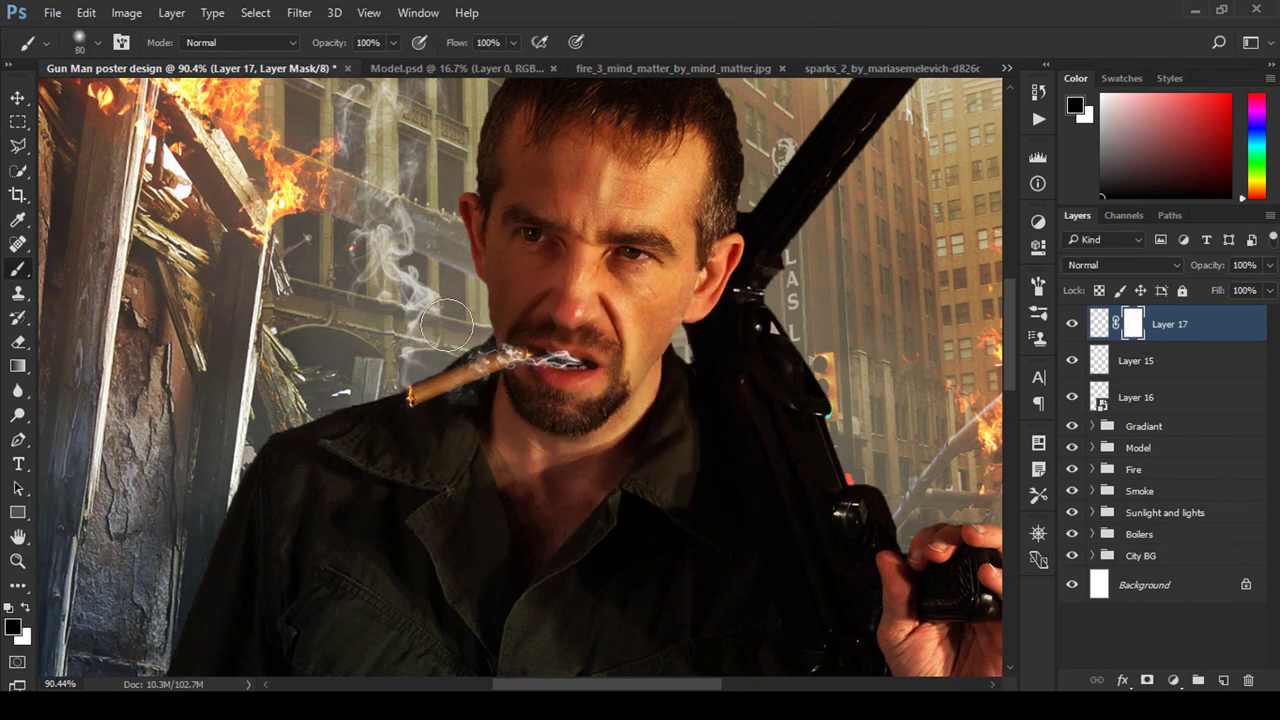
left_click_drag(576, 325, 588, 332)
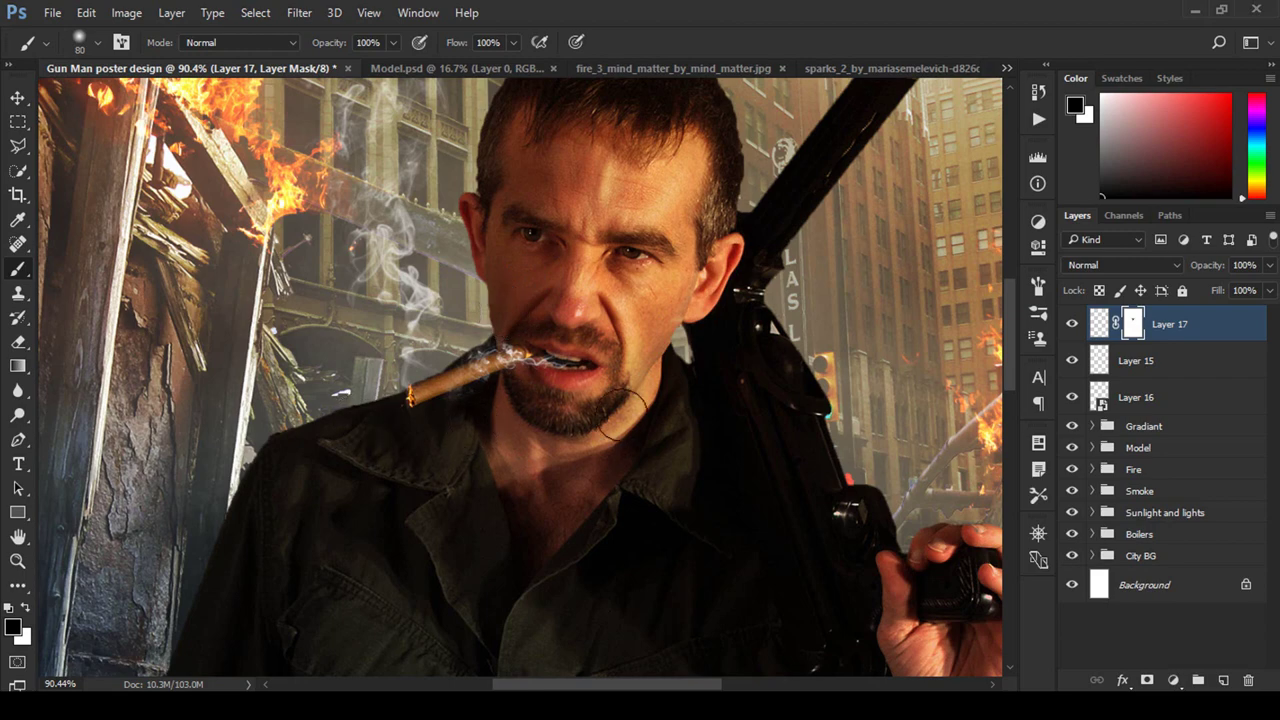
key("z")
left_click_drag(620, 408, 756, 417)
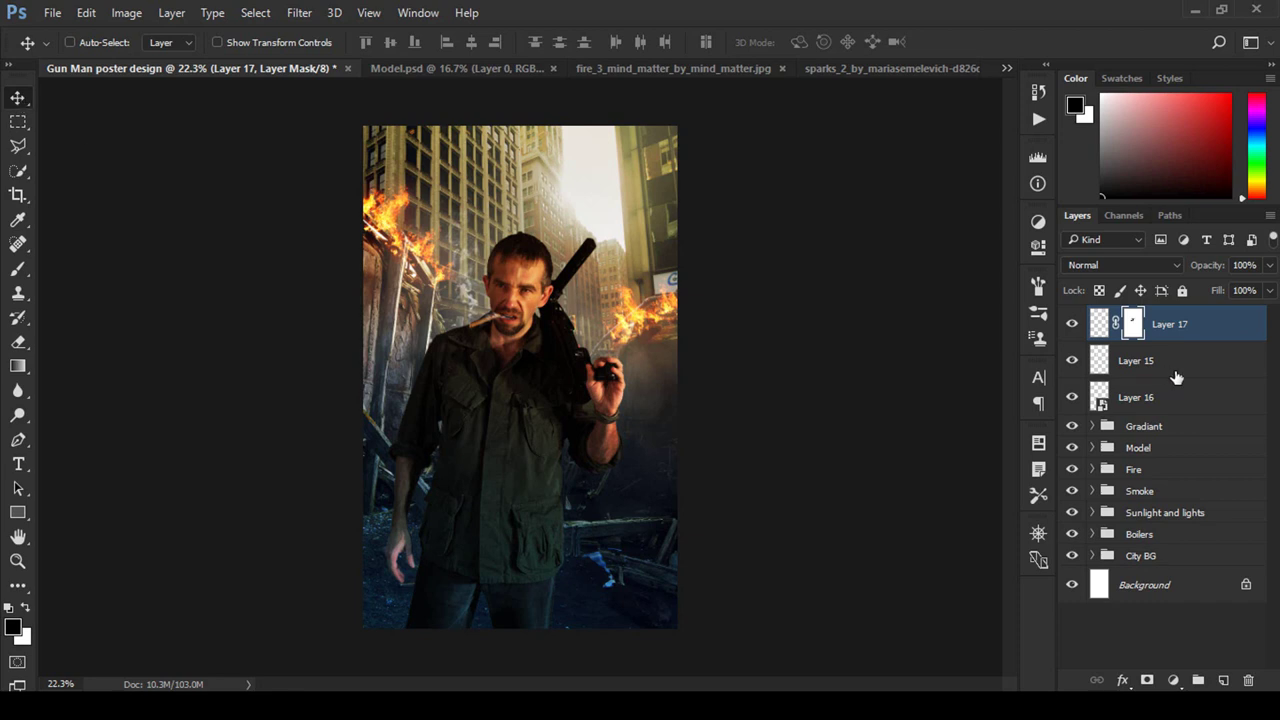
Step: Group Layers 15, 16 and 17 and name the group 'Cigarate smoke'
left_click(1074, 361)
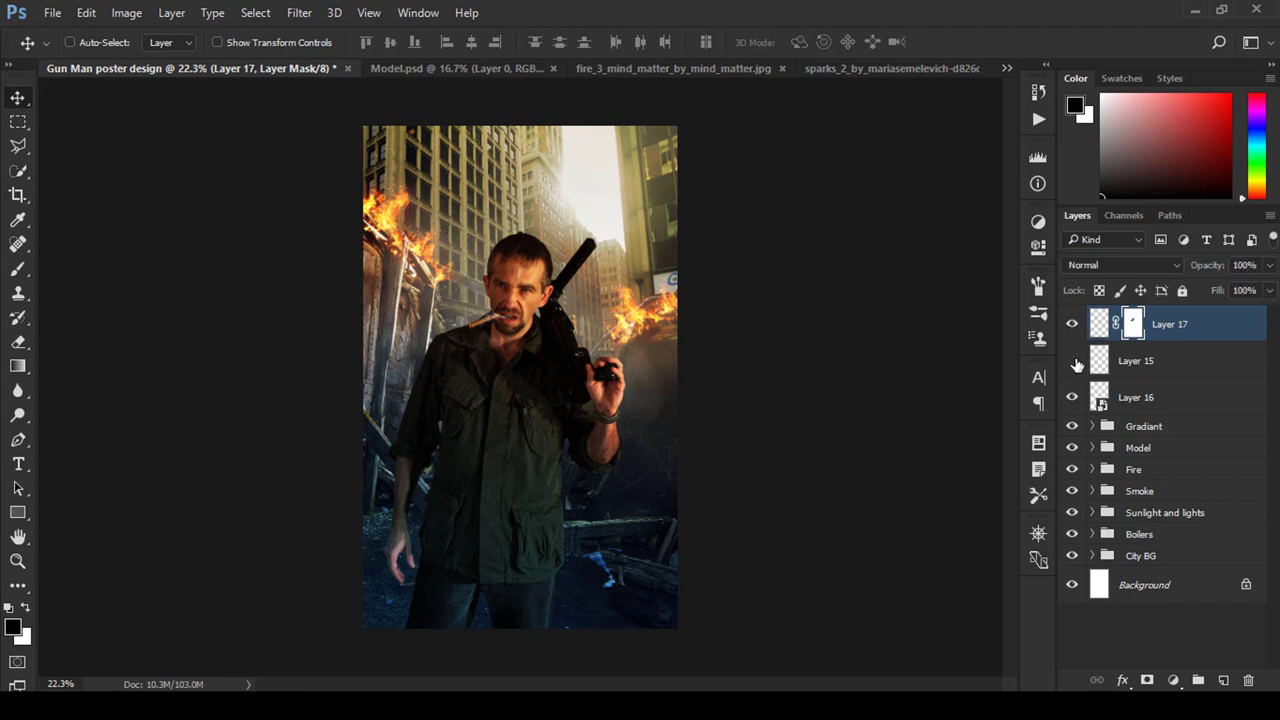
left_click(1077, 364)
left_click(1166, 405)
left_click(1203, 327, "shift")
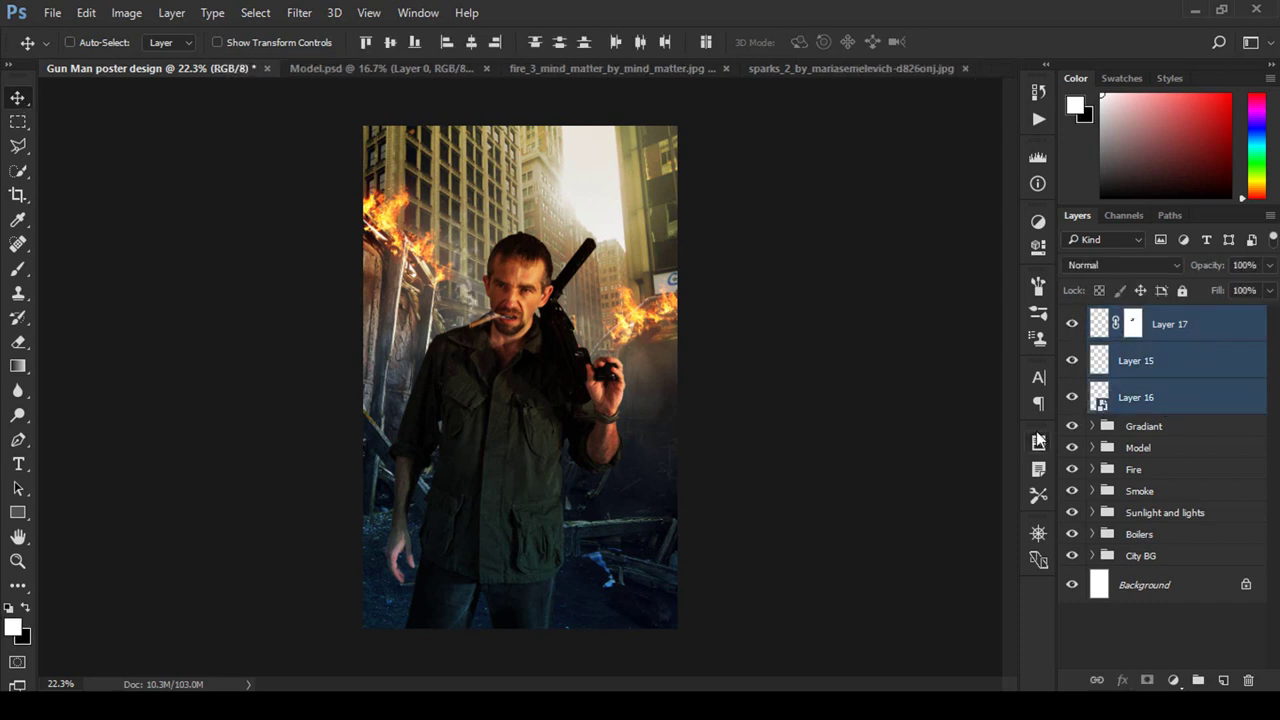
key("ctrl+g")
double_click(1141, 317)
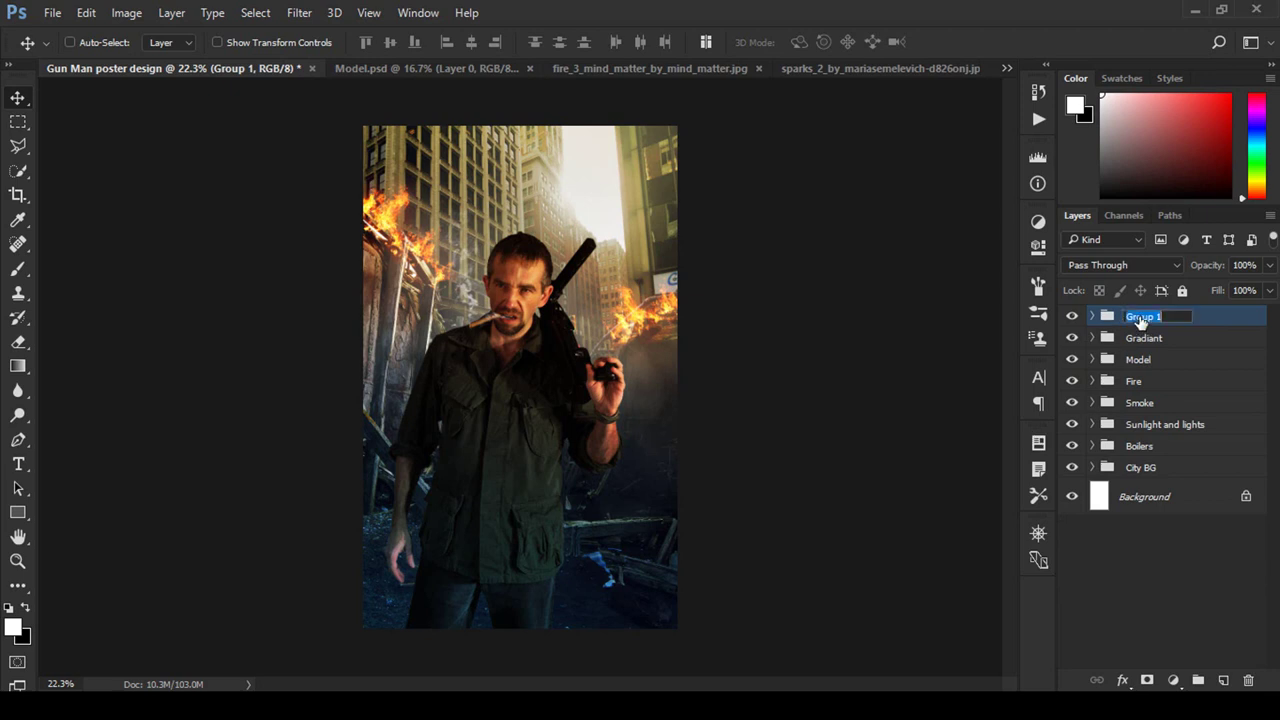
type("G")
key("Return")
left_click(1072, 318)
left_click(1072, 318)
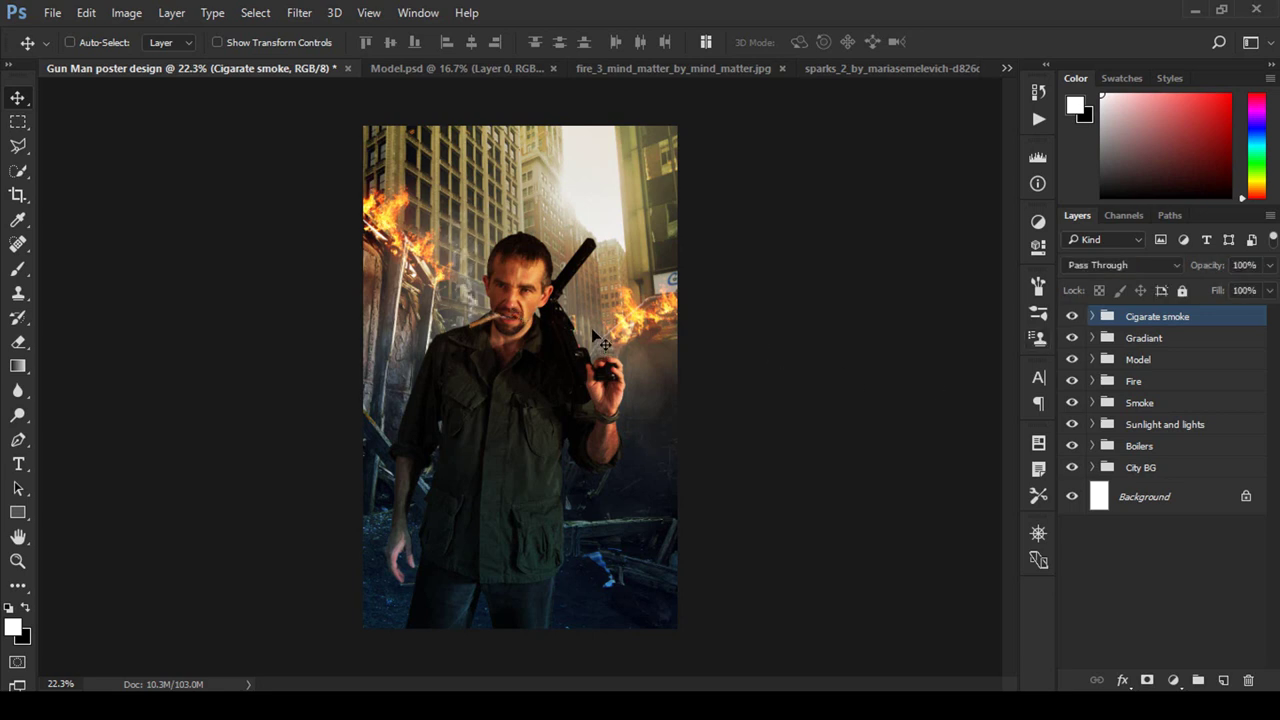
Step: Add a layer mask to blue gradient Layer 13 and set the brush opacity to 23%
left_click(1092, 338)
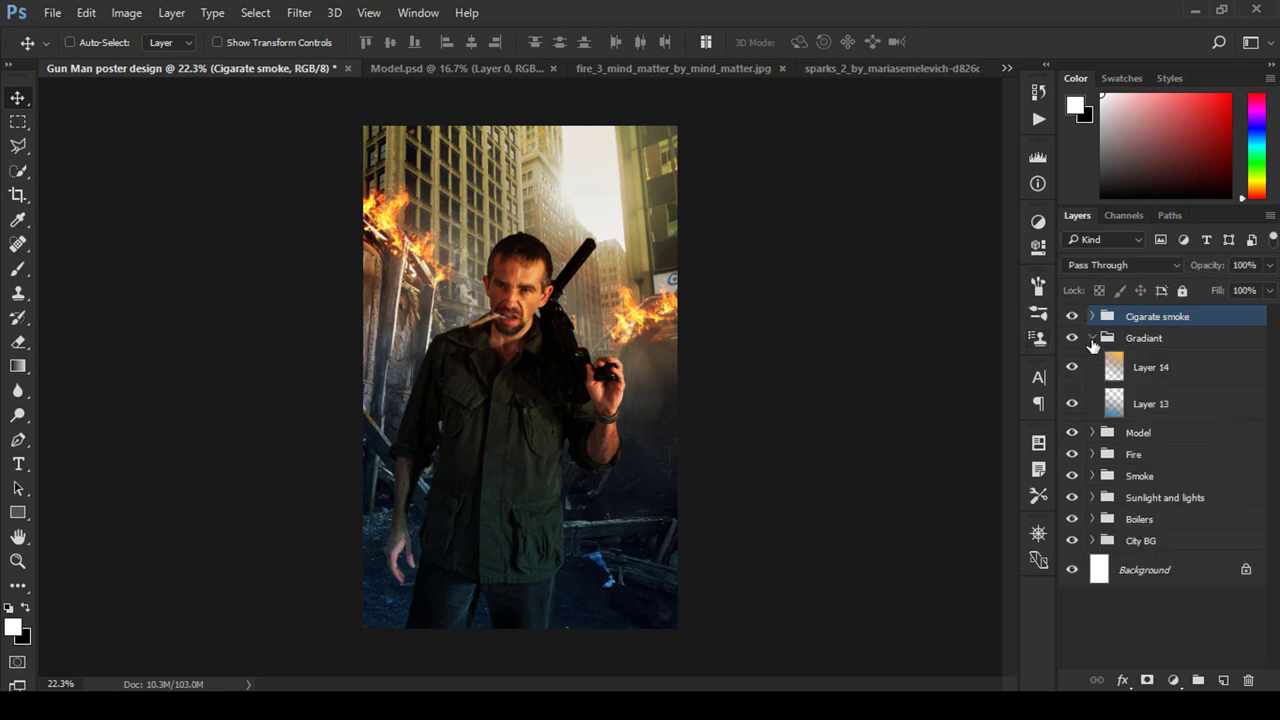
left_click(1114, 414)
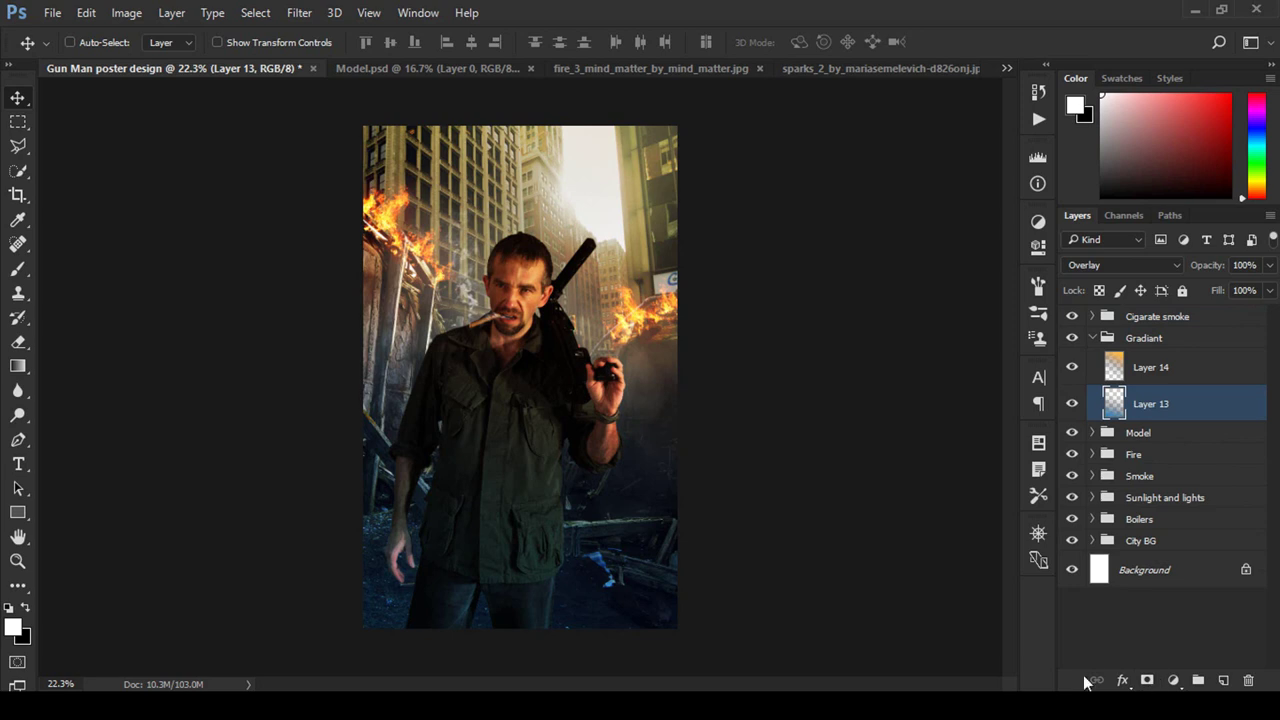
left_click(1147, 681)
left_click(18, 269)
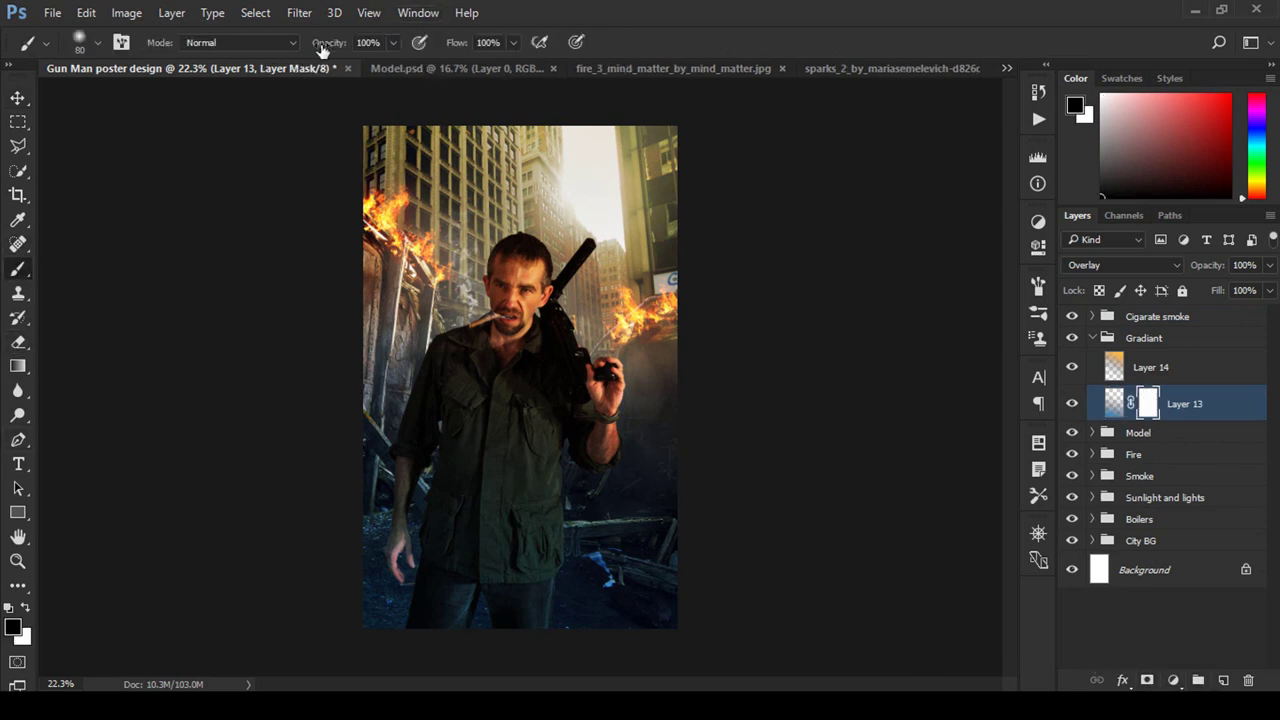
left_click_drag(322, 50, 250, 54)
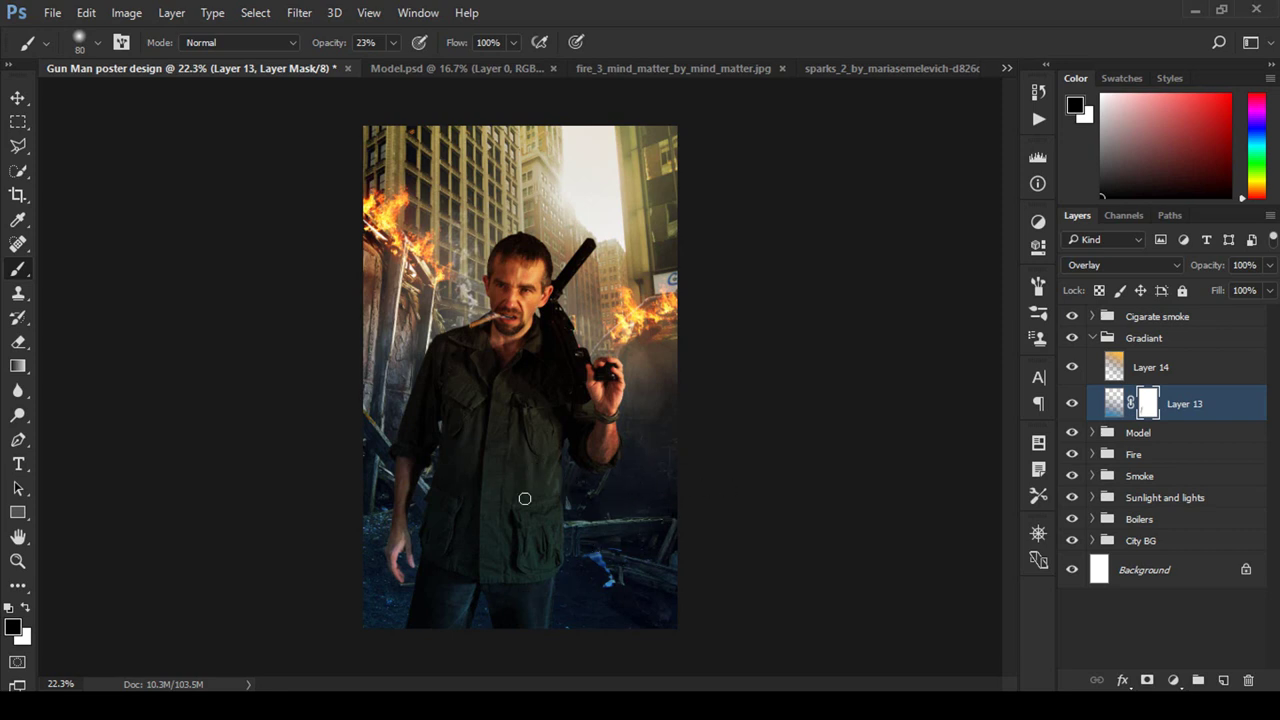
Step: Collapse the Gradiant group and select the top Cigarate smoke group for a new adjustment
key("x")
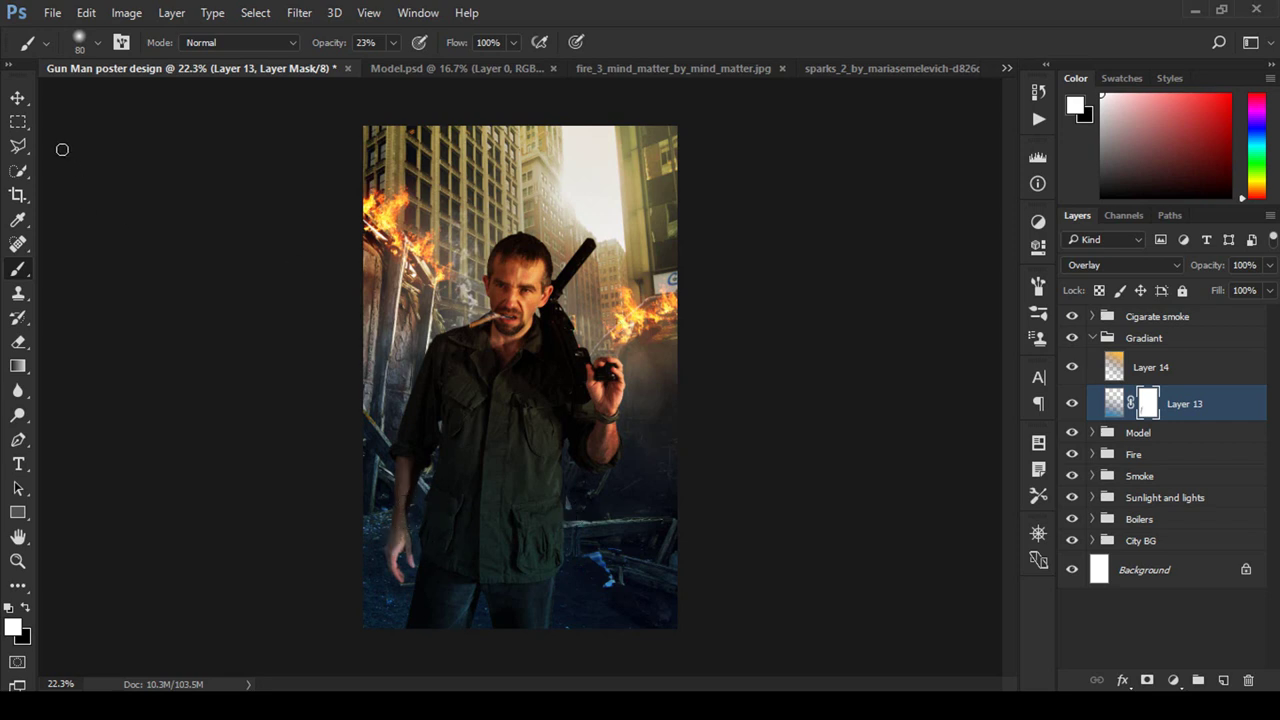
key("v")
left_click(1105, 340)
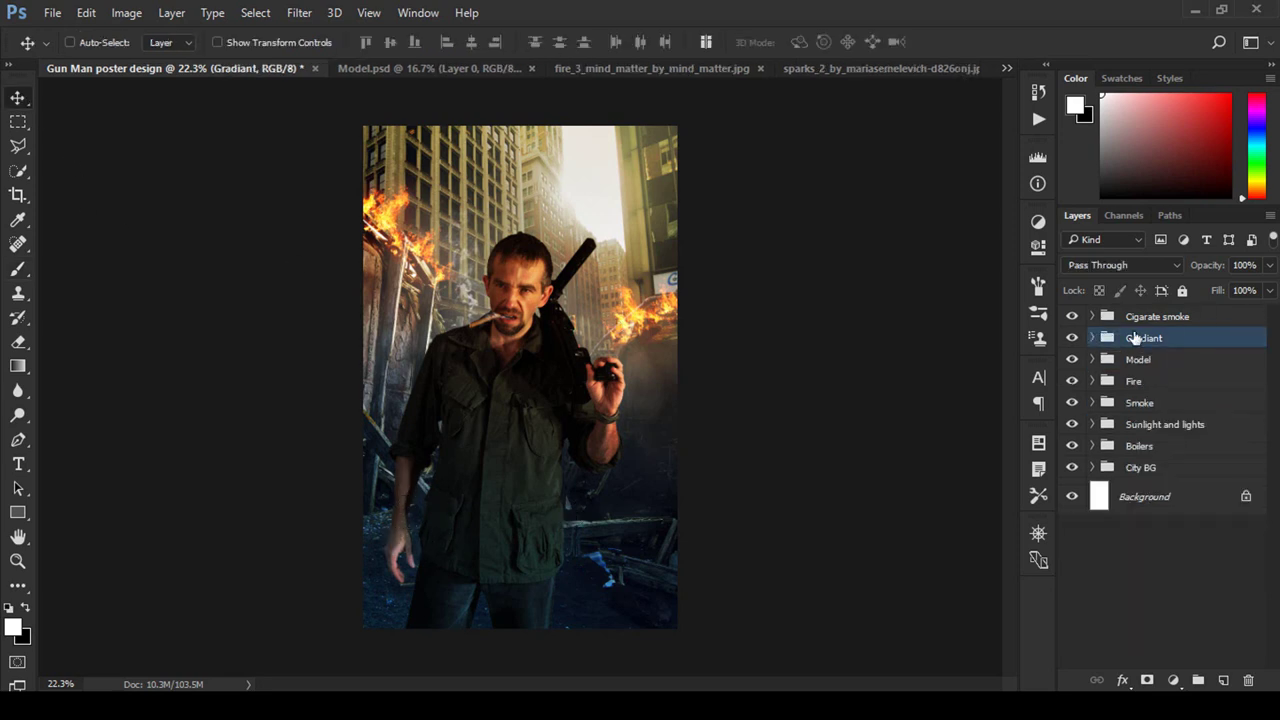
left_click(1168, 316)
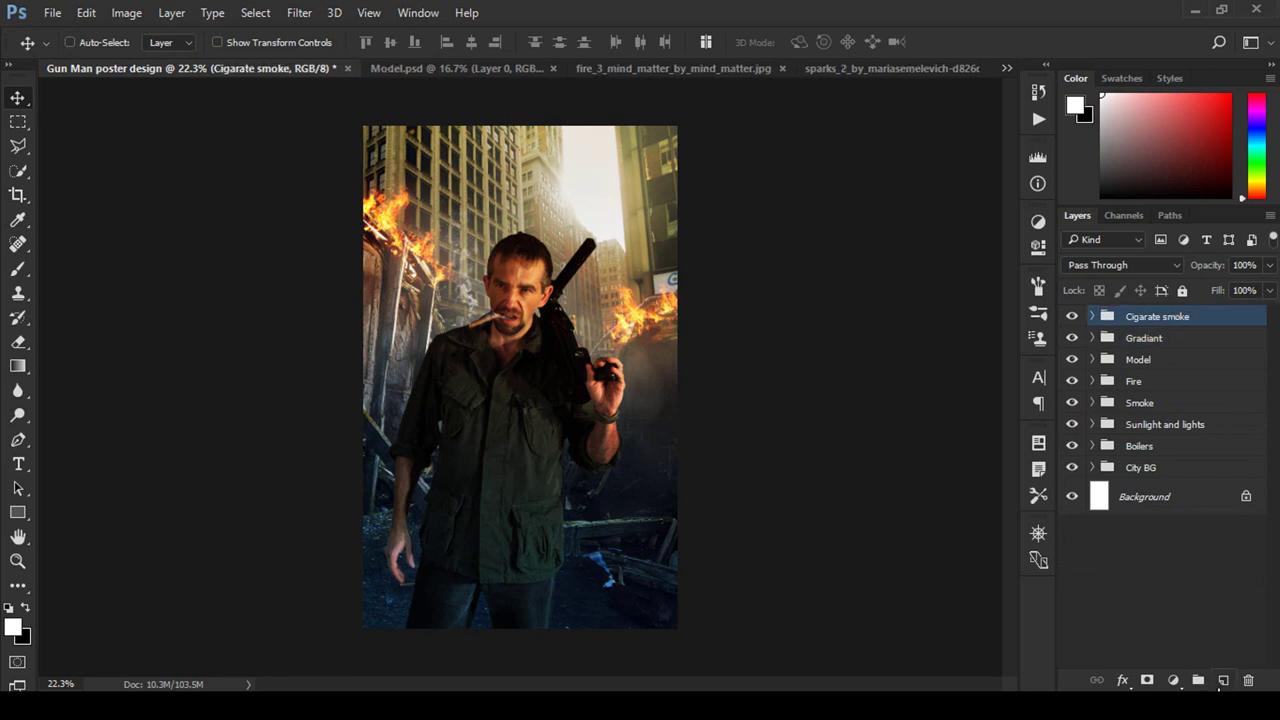
left_click(1174, 681)
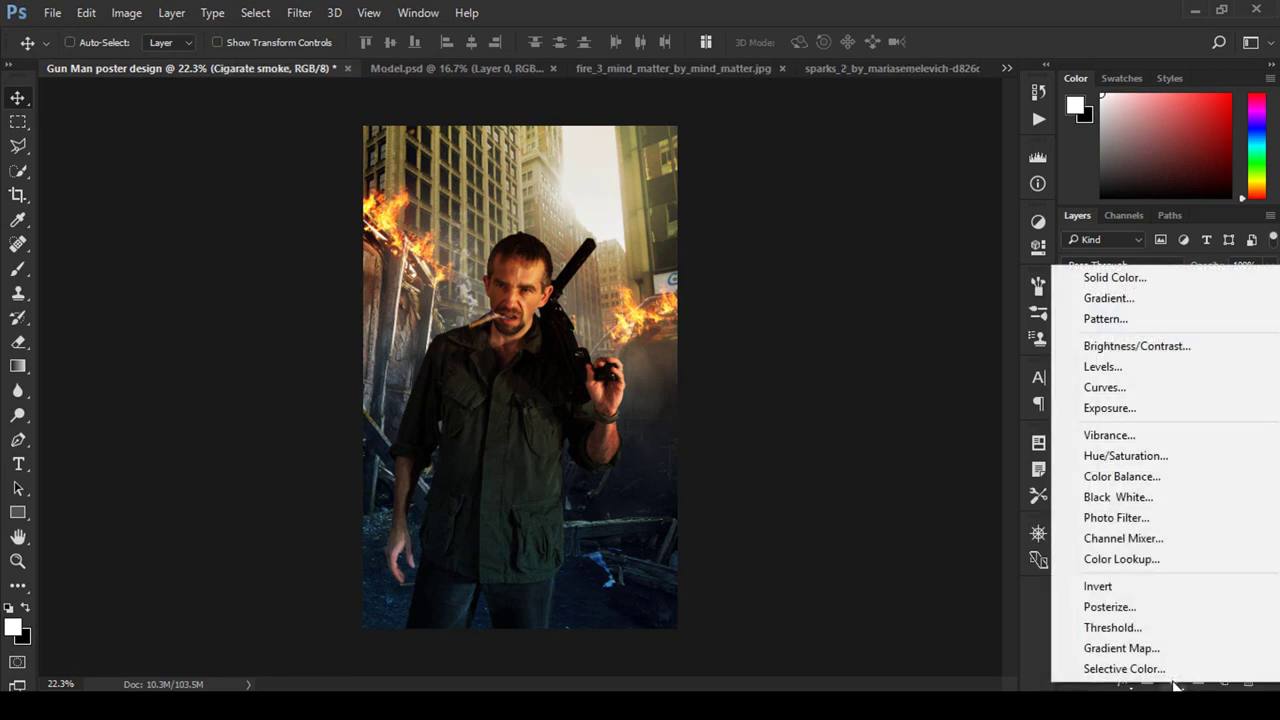
Step: Add a Color Lookup adjustment using the FuturisticBleak.3DL look-up table
left_click(1175, 558)
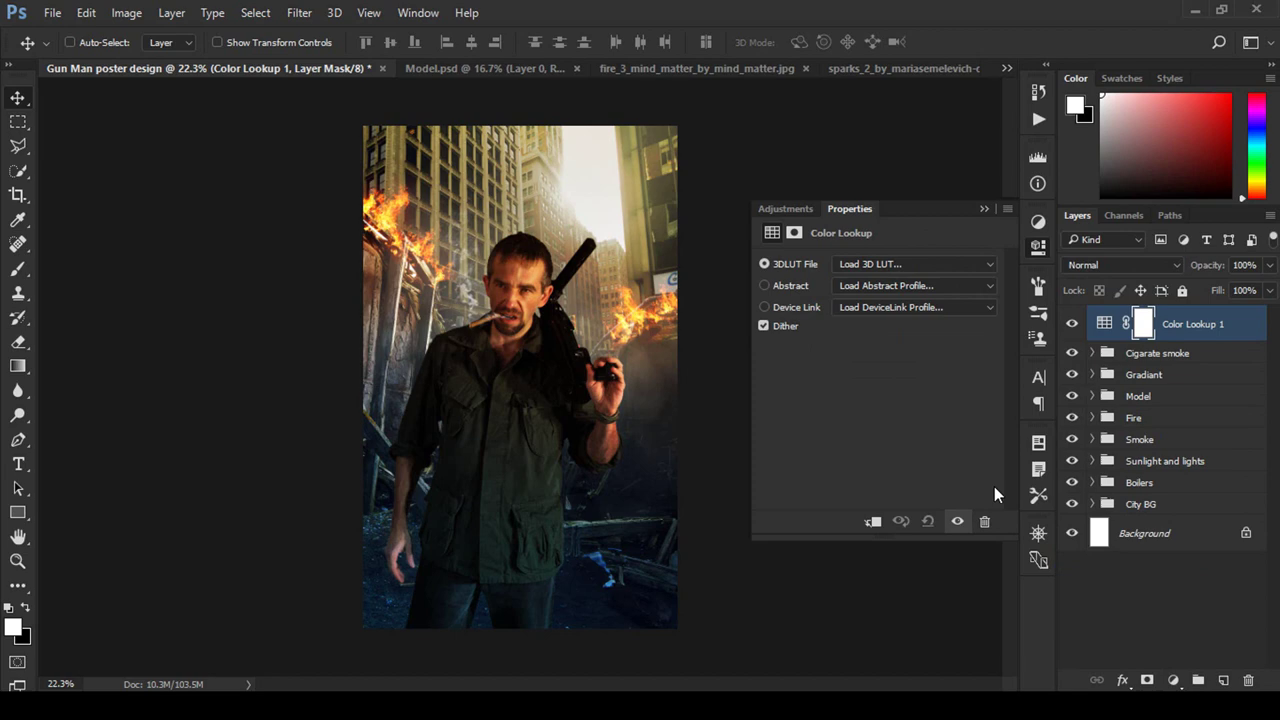
left_click(899, 263)
left_click(911, 596)
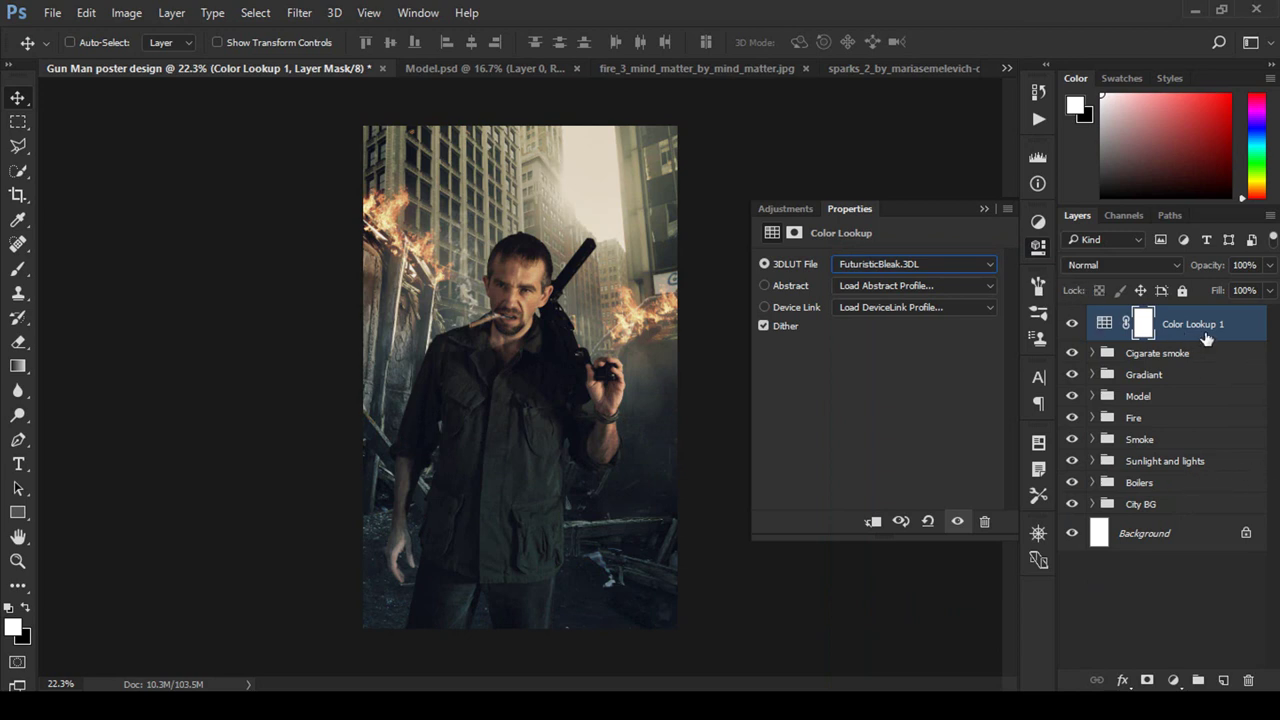
left_click(1257, 333)
Step: Add an Overlay Gradient Map with the violet-orange preset at 38% opacity
left_click(1174, 681)
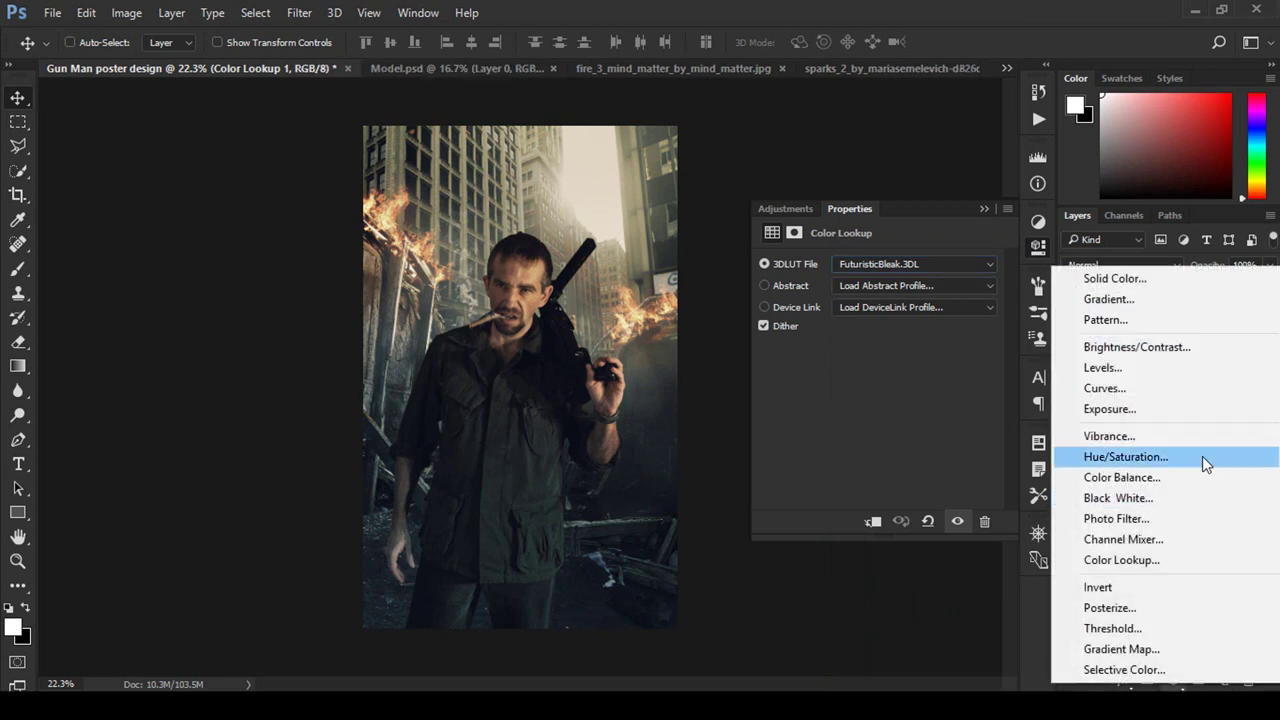
left_click(1120, 649)
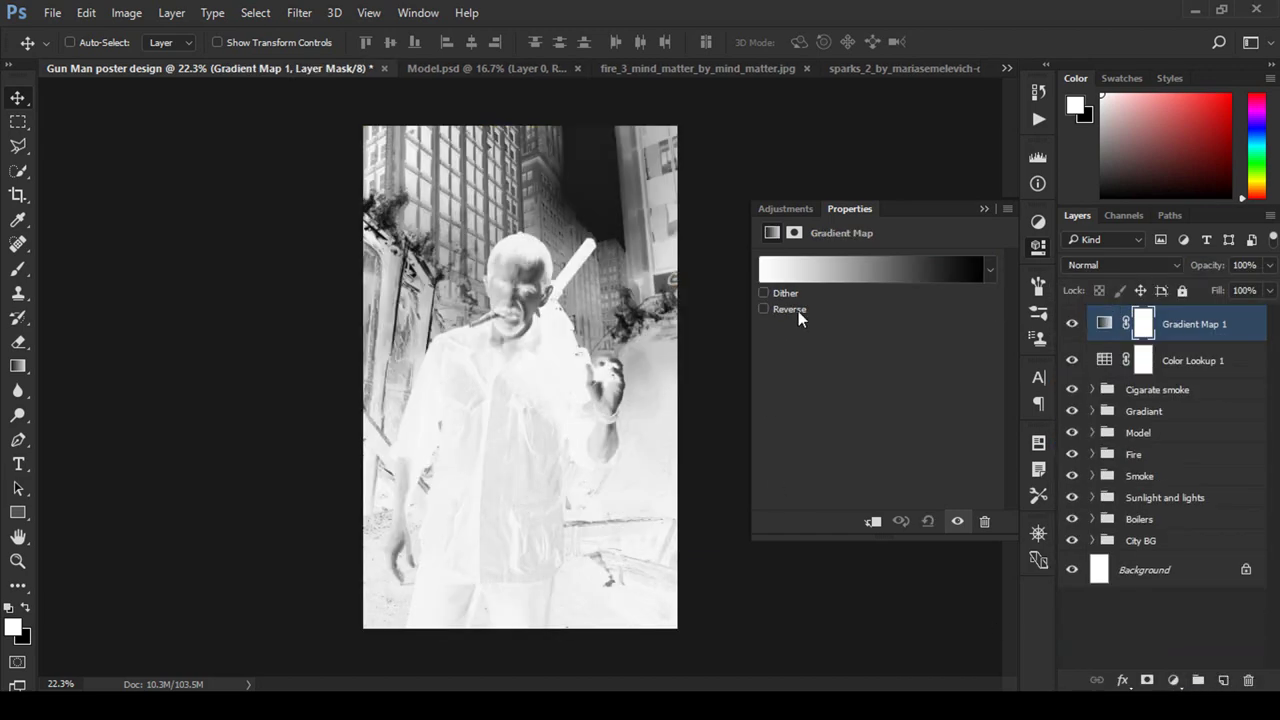
left_click(1101, 263)
left_click(1080, 448)
left_click(990, 269)
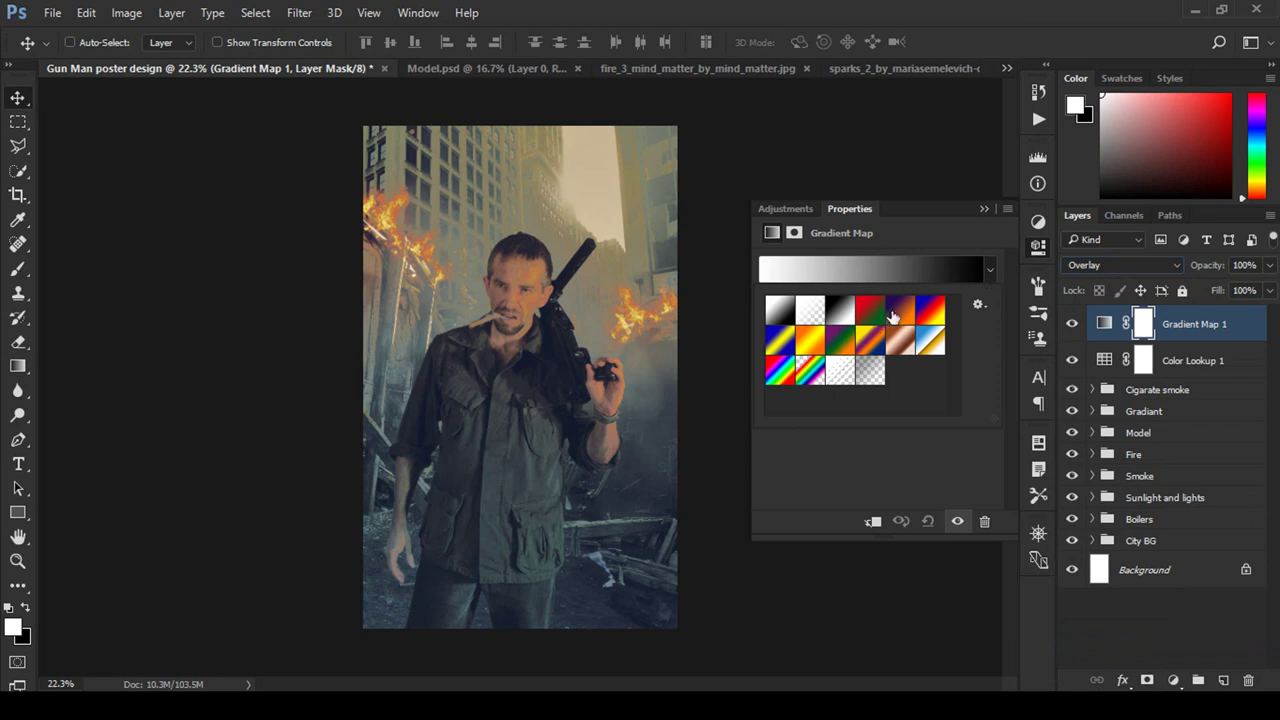
left_click(900, 312)
left_click(1004, 232)
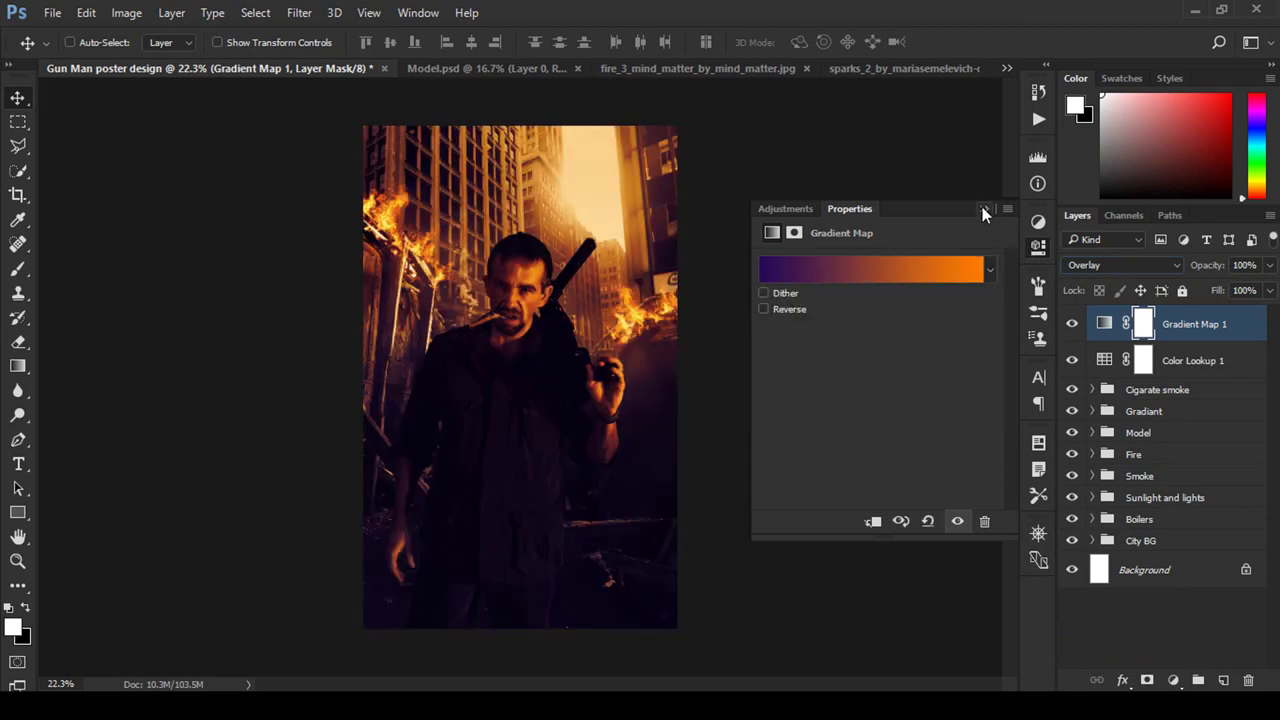
left_click(983, 210)
left_click(1240, 265)
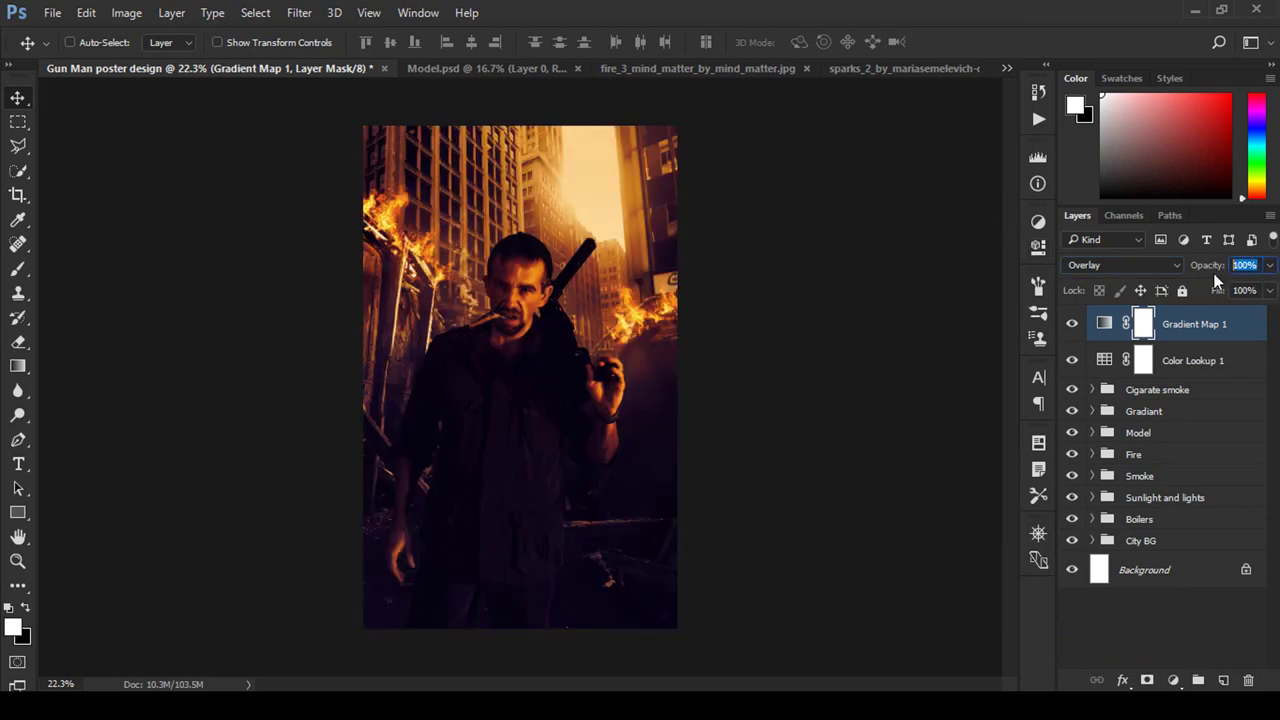
type("38")
key("Return")
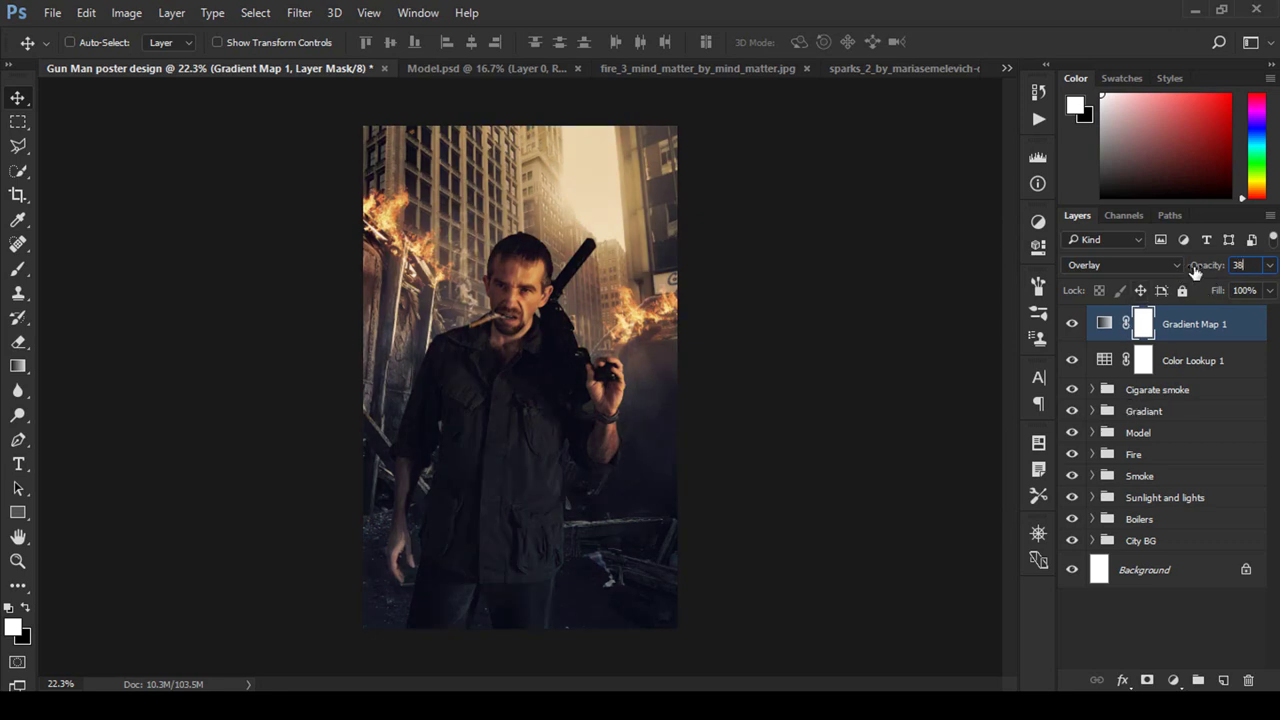
Step: Lower the Color Lookup 1 layer's opacity to 66%
left_click(1108, 364)
left_click_drag(1208, 270, 1185, 272)
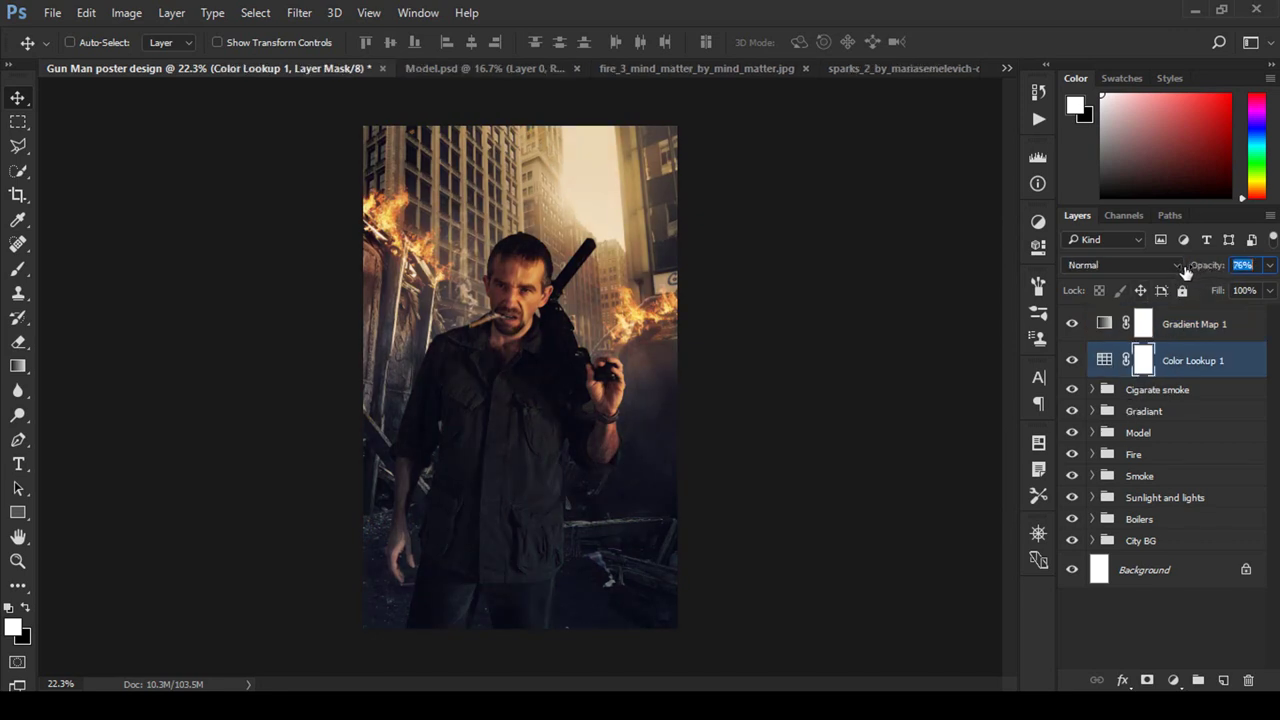
left_click(1104, 362)
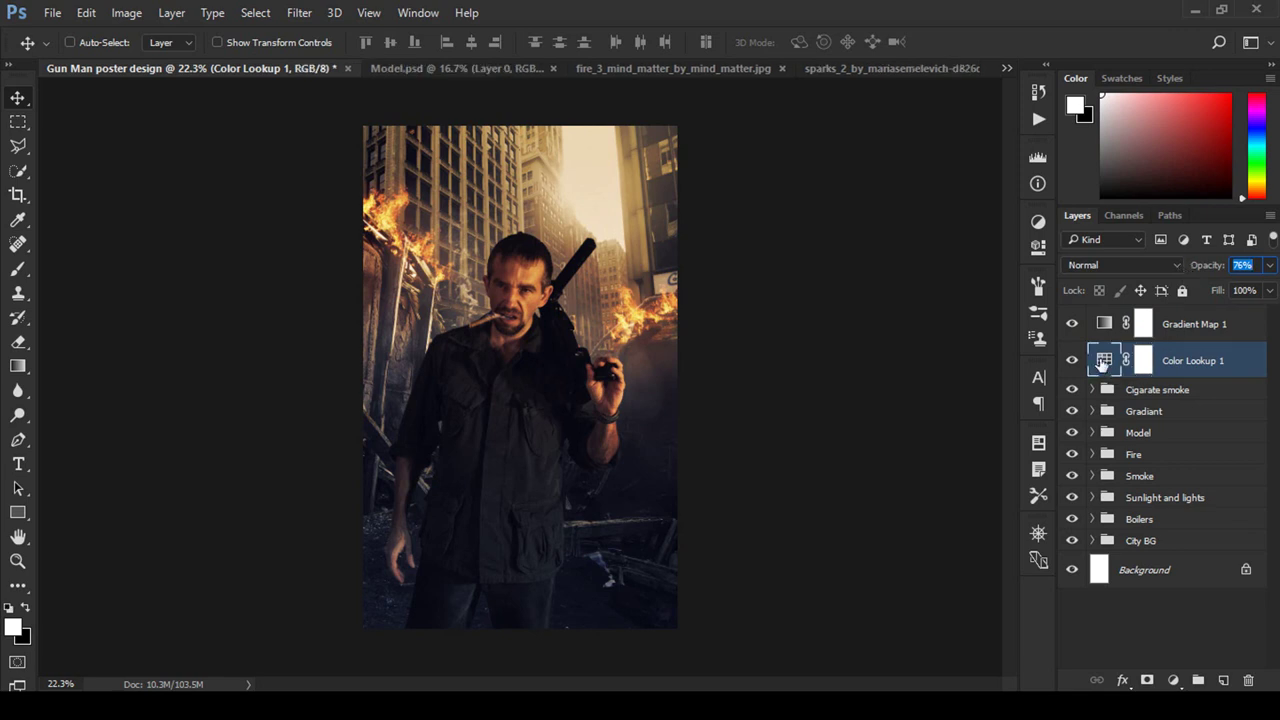
left_click_drag(1209, 271, 1199, 270)
left_click(1100, 330)
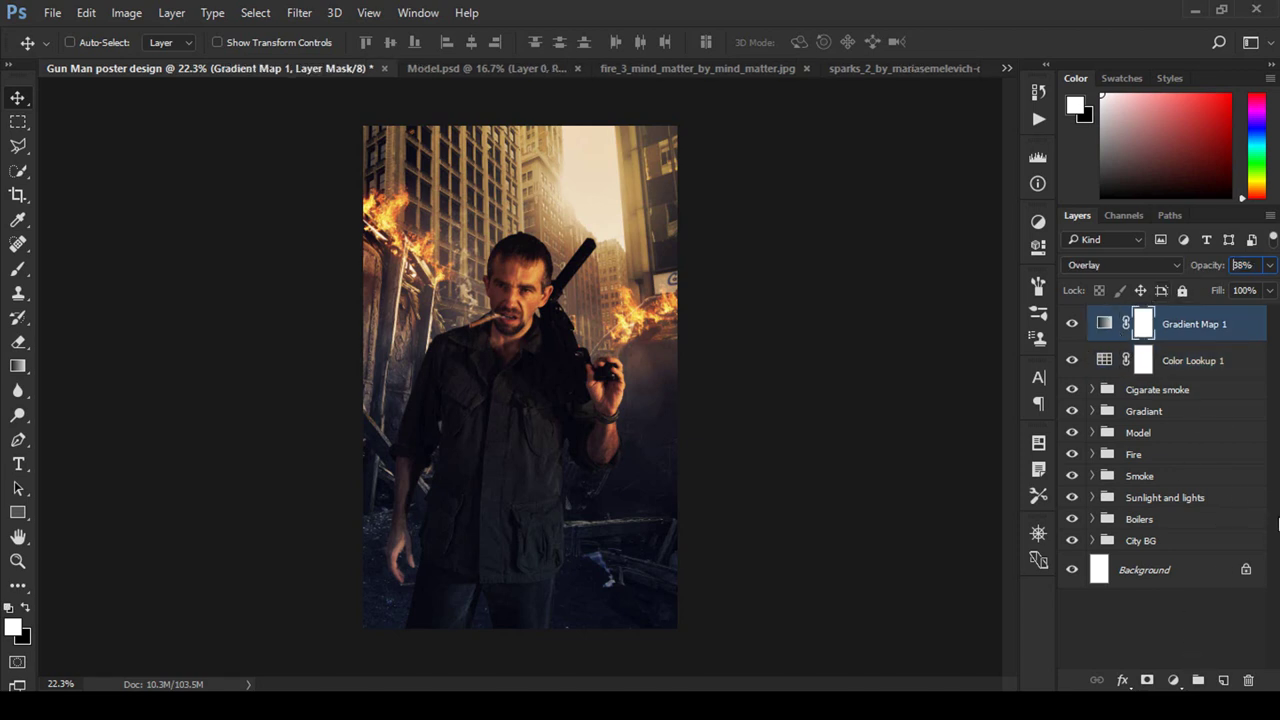
left_click(1173, 681)
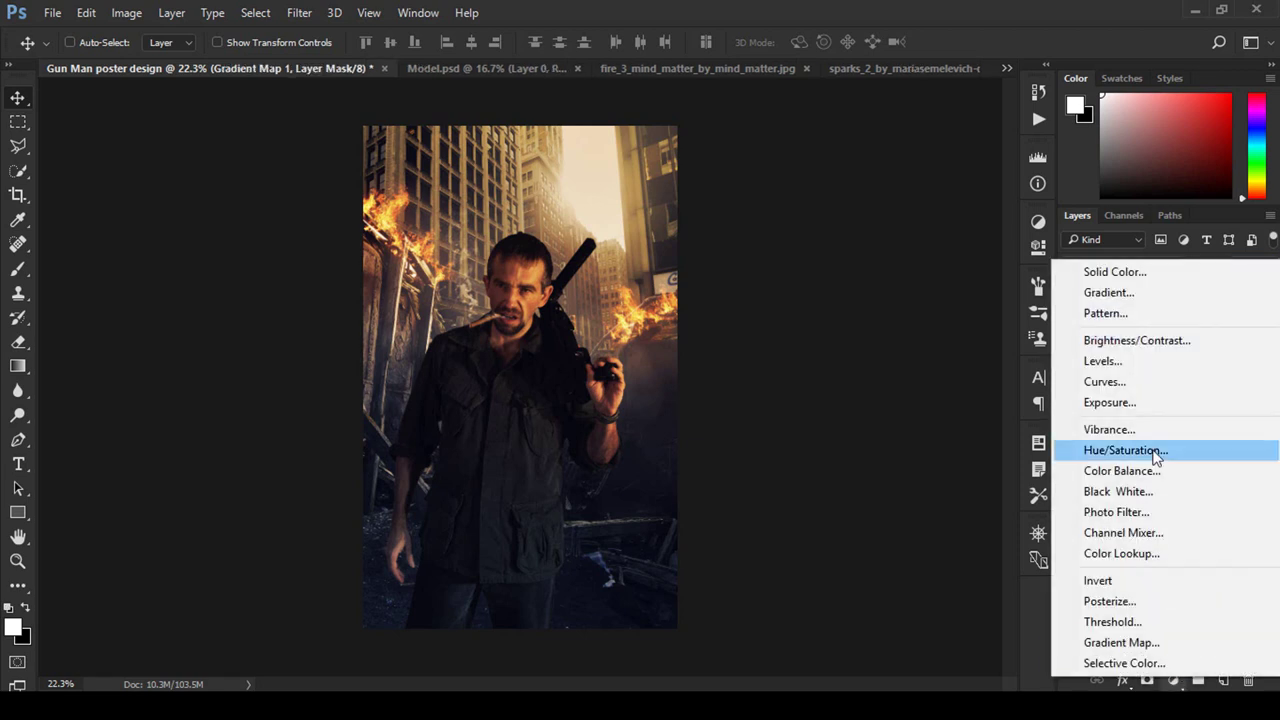
Step: Add a Curves adjustment with the shadows lifted slightly
left_click(1141, 383)
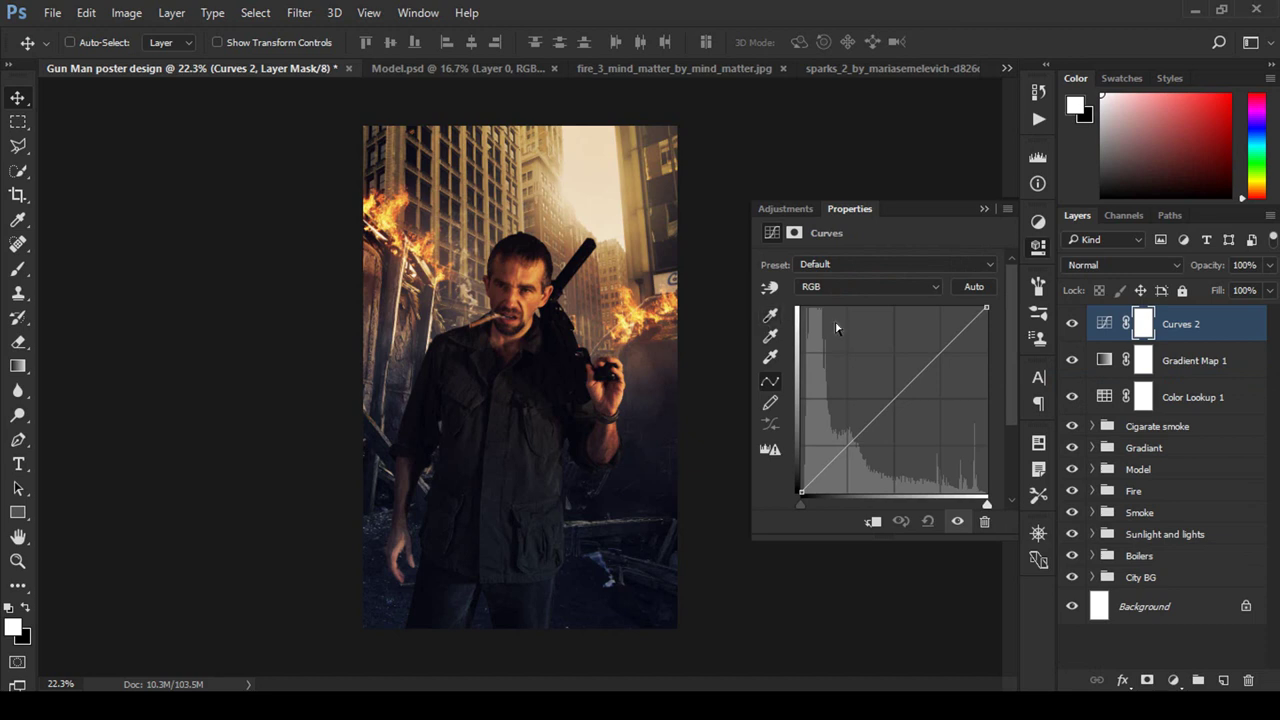
left_click(940, 352)
left_click(844, 444)
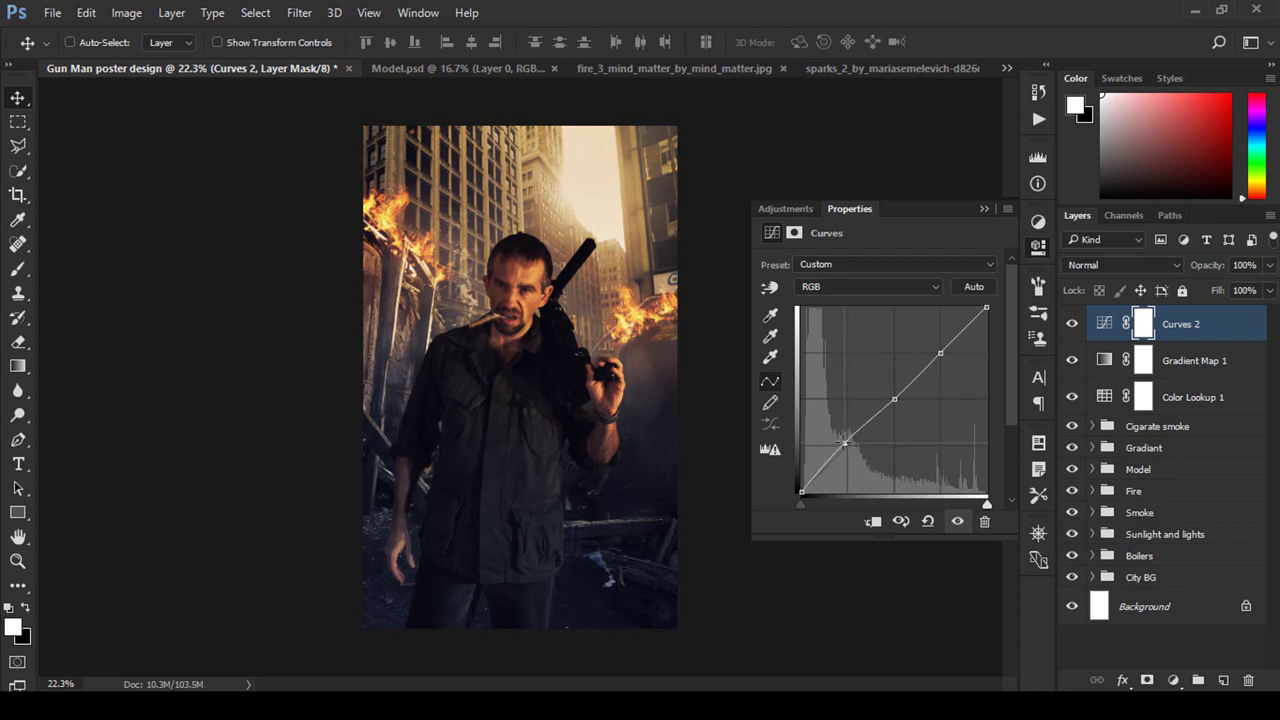
left_click_drag(845, 443, 842, 441)
left_click(986, 210)
Step: Add a Cyan Photo Filter with density set to 50
left_click(1173, 680)
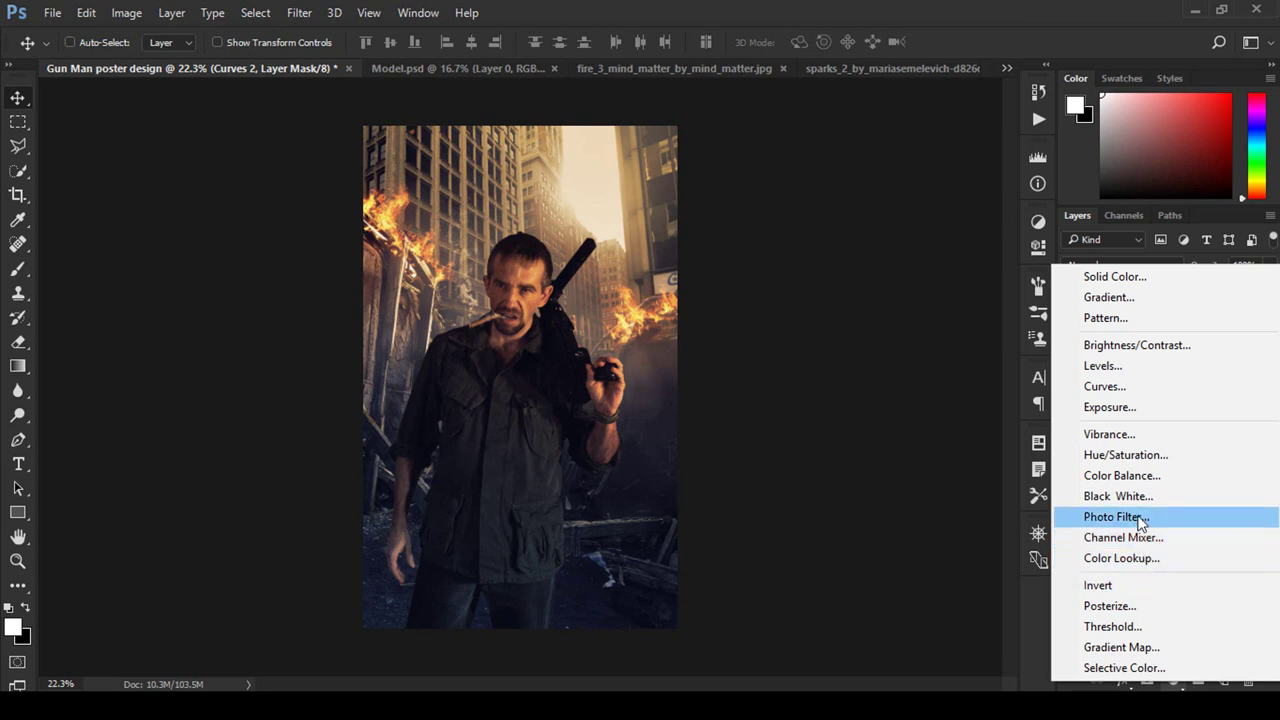
left_click(1130, 517)
left_click(870, 264)
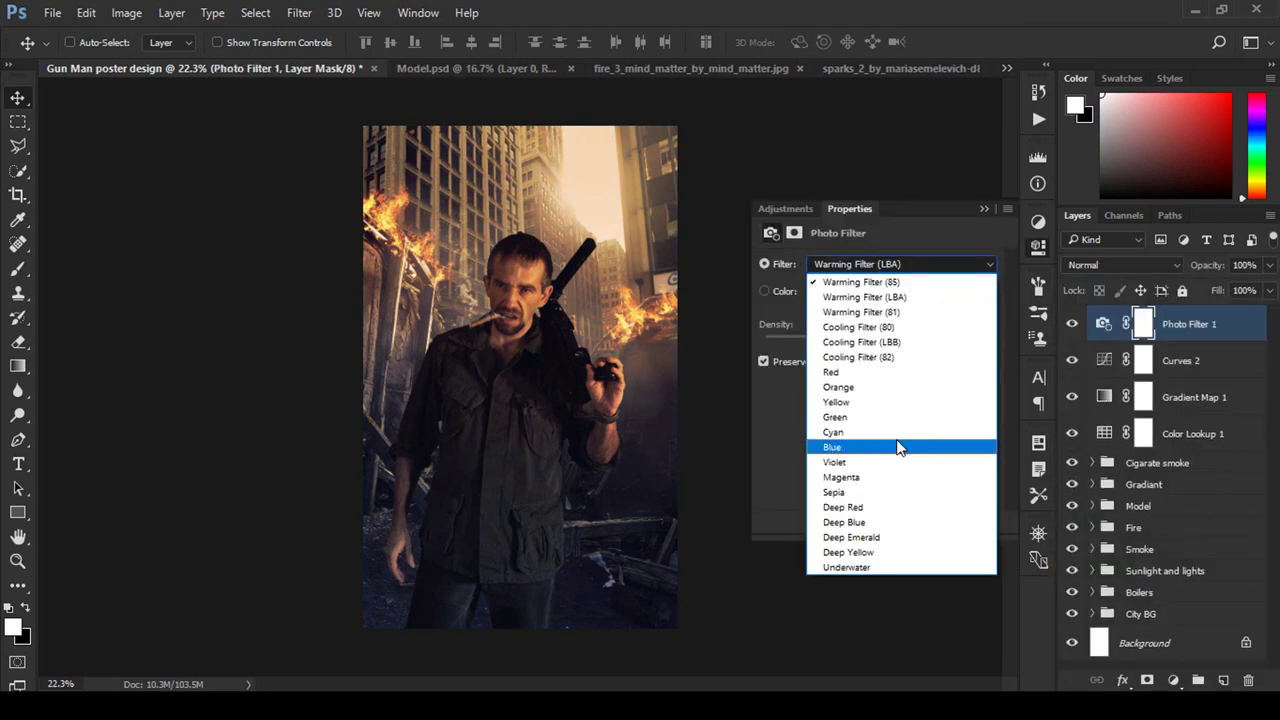
left_click(840, 429)
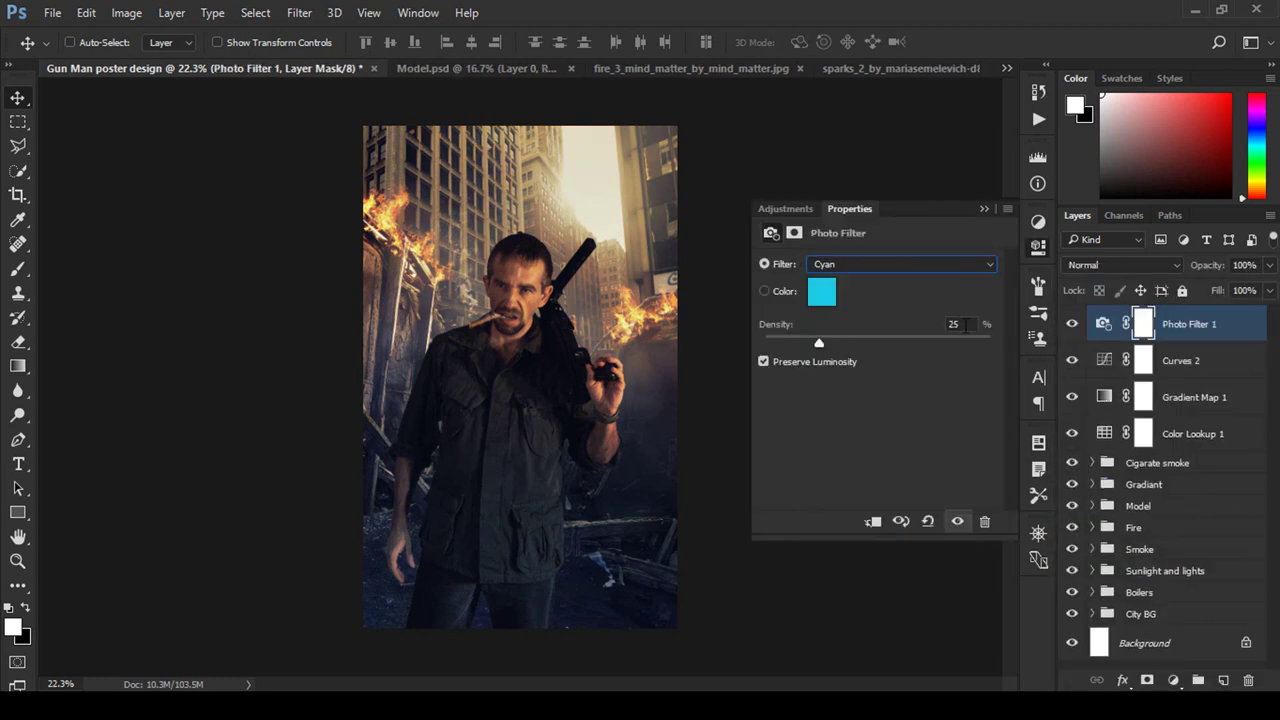
left_click_drag(967, 324, 929, 323)
type("50")
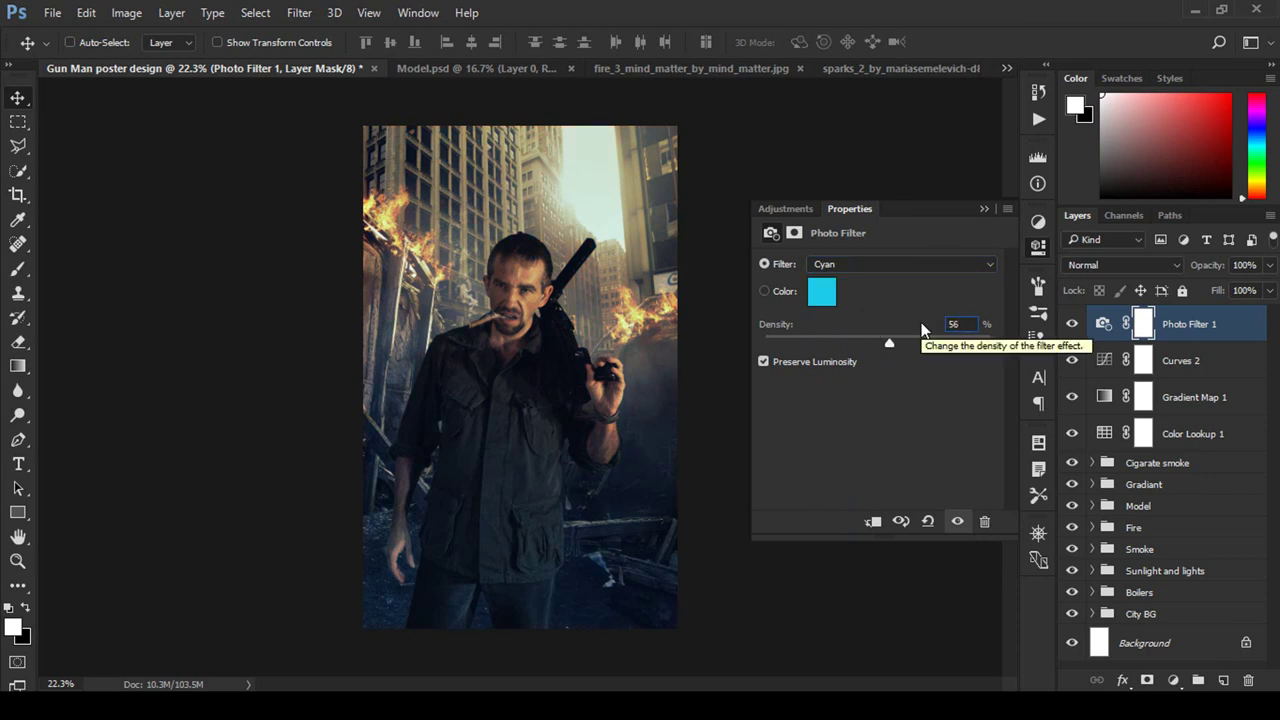
left_click(982, 210)
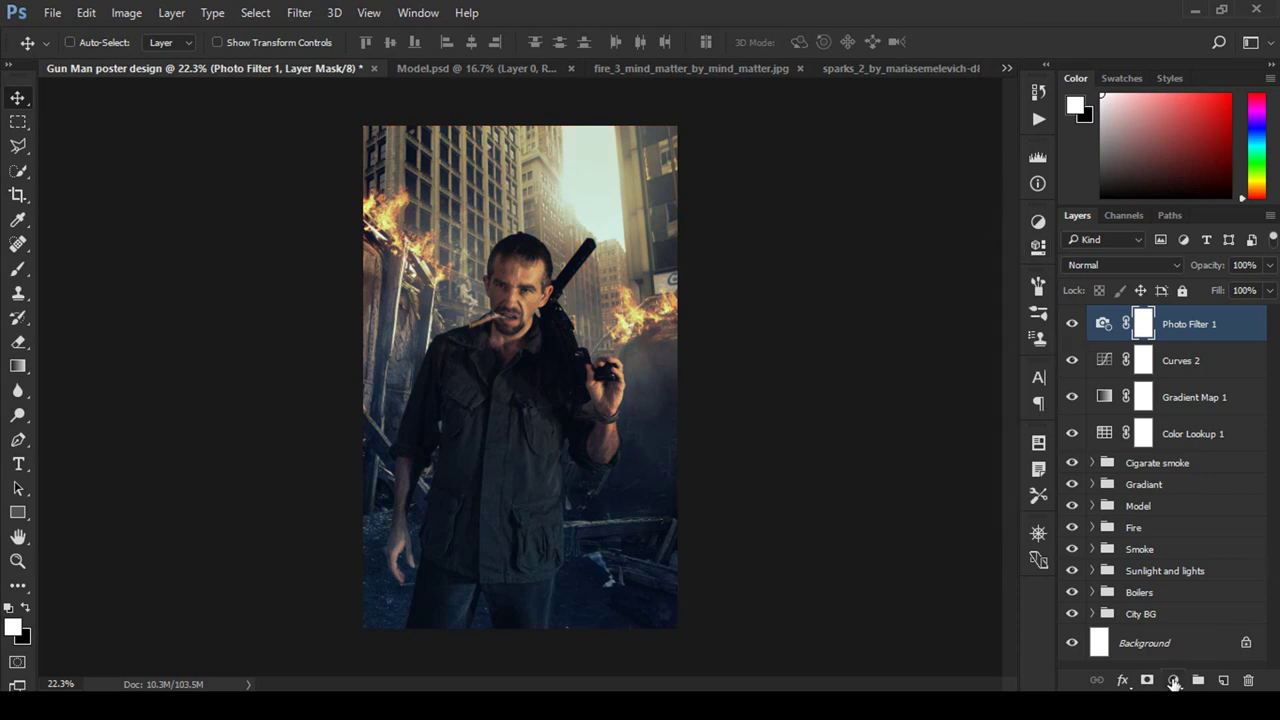
left_click(1173, 680)
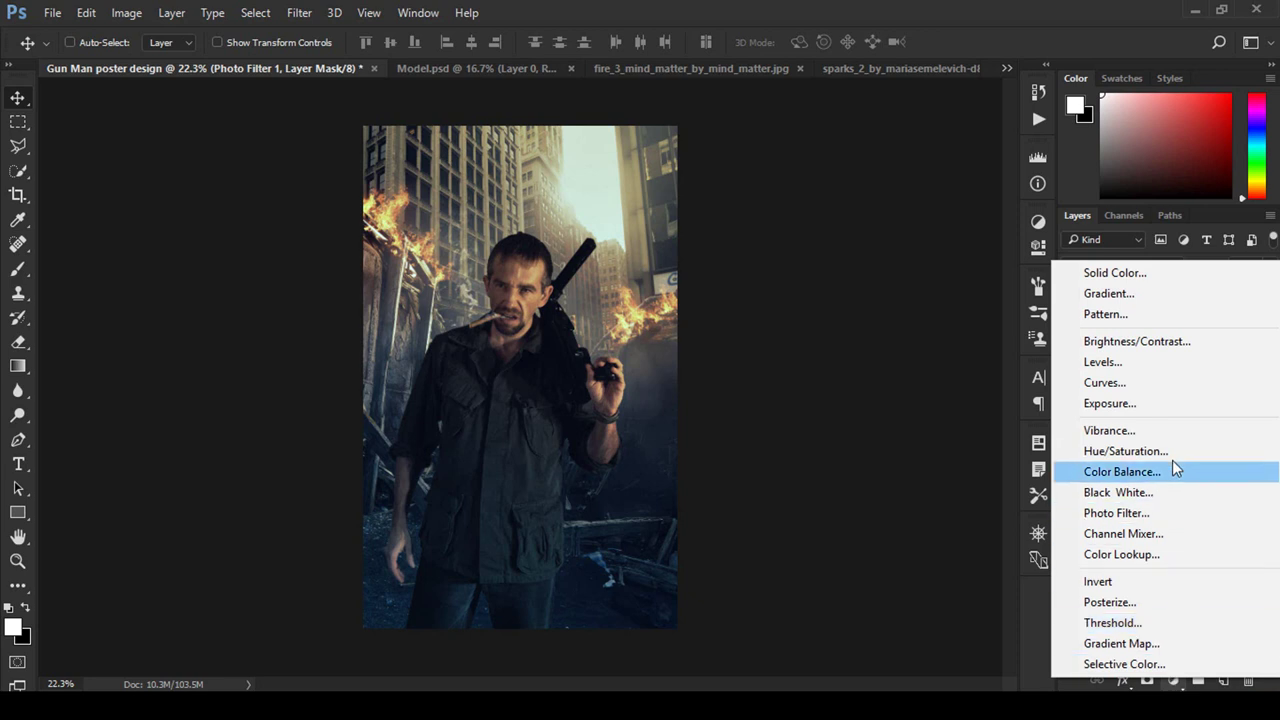
Step: Add a Hue/Saturation adjustment with saturation raised to +23
left_click(1150, 462)
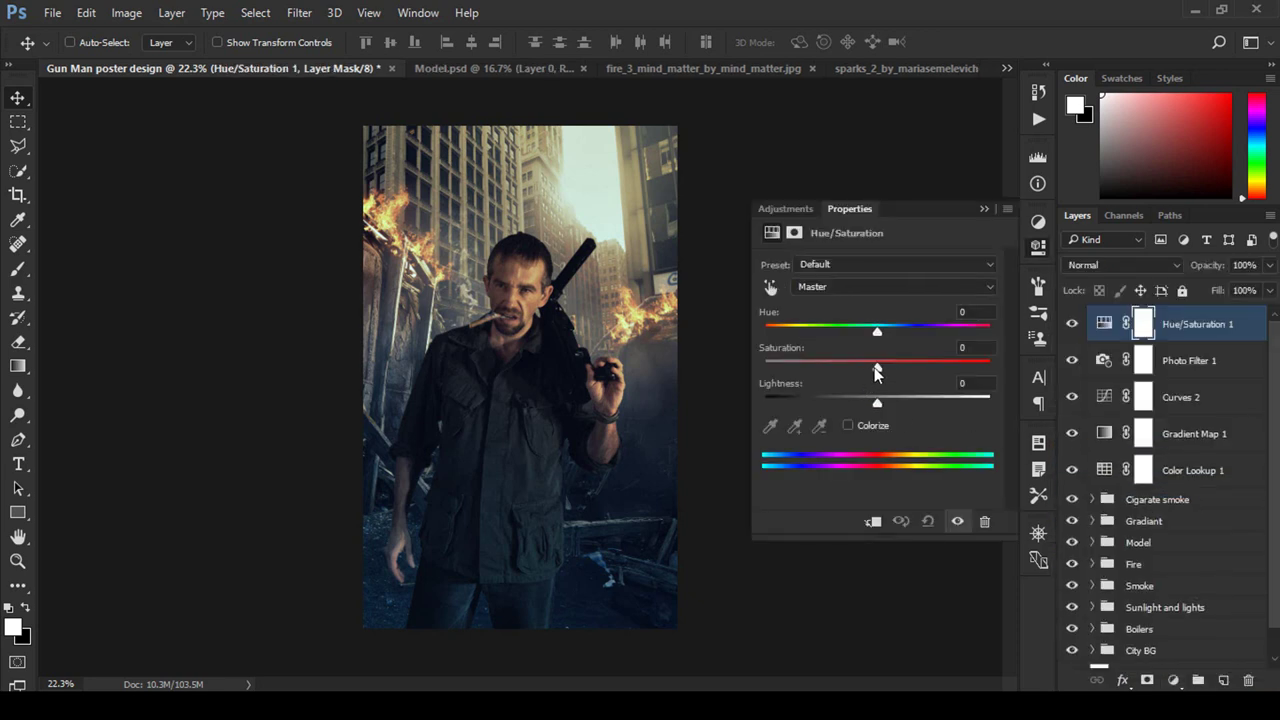
left_click_drag(877, 367, 903, 369)
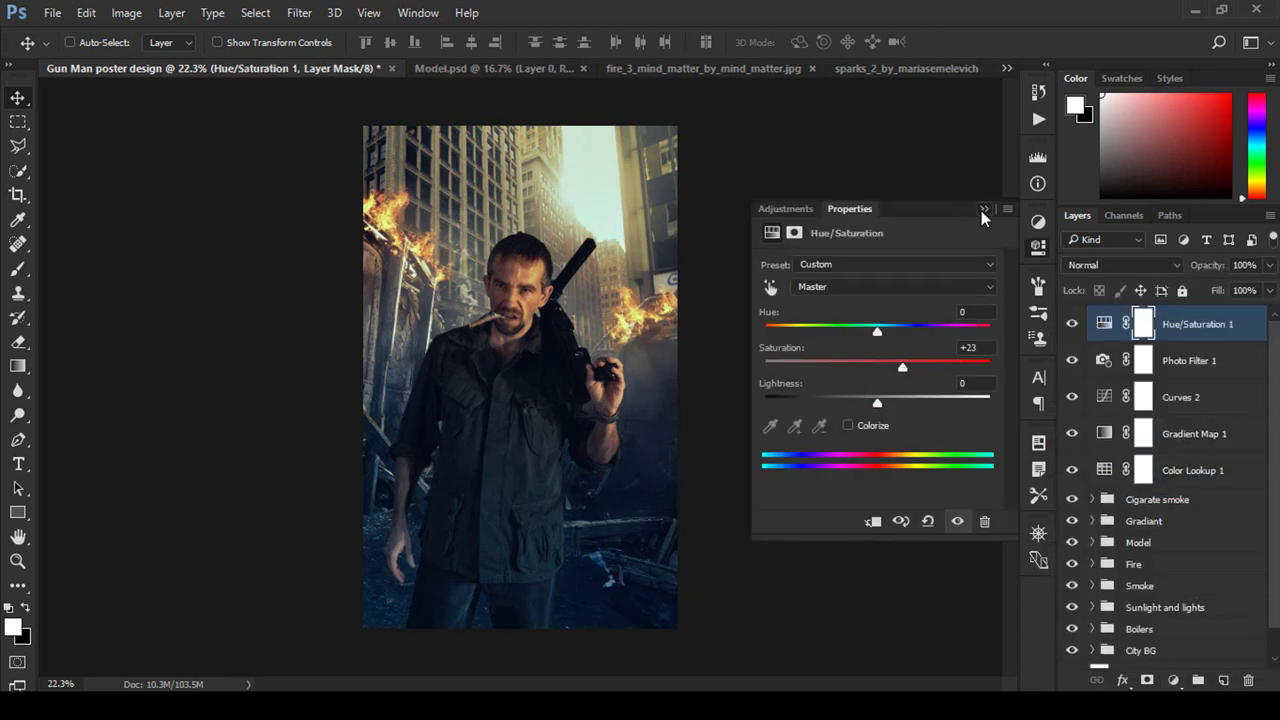
left_click(984, 209)
Step: Add a Vibrance adjustment with vibrance raised to +37
left_click(1173, 680)
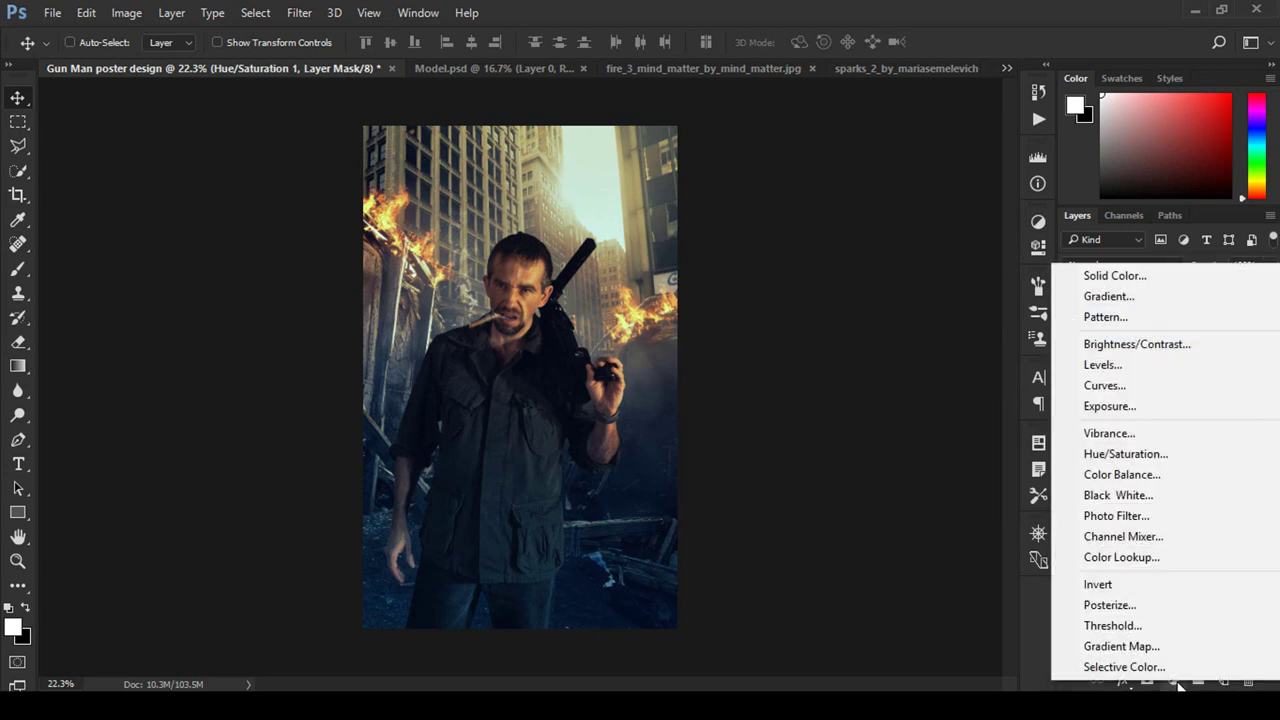
left_click(1115, 433)
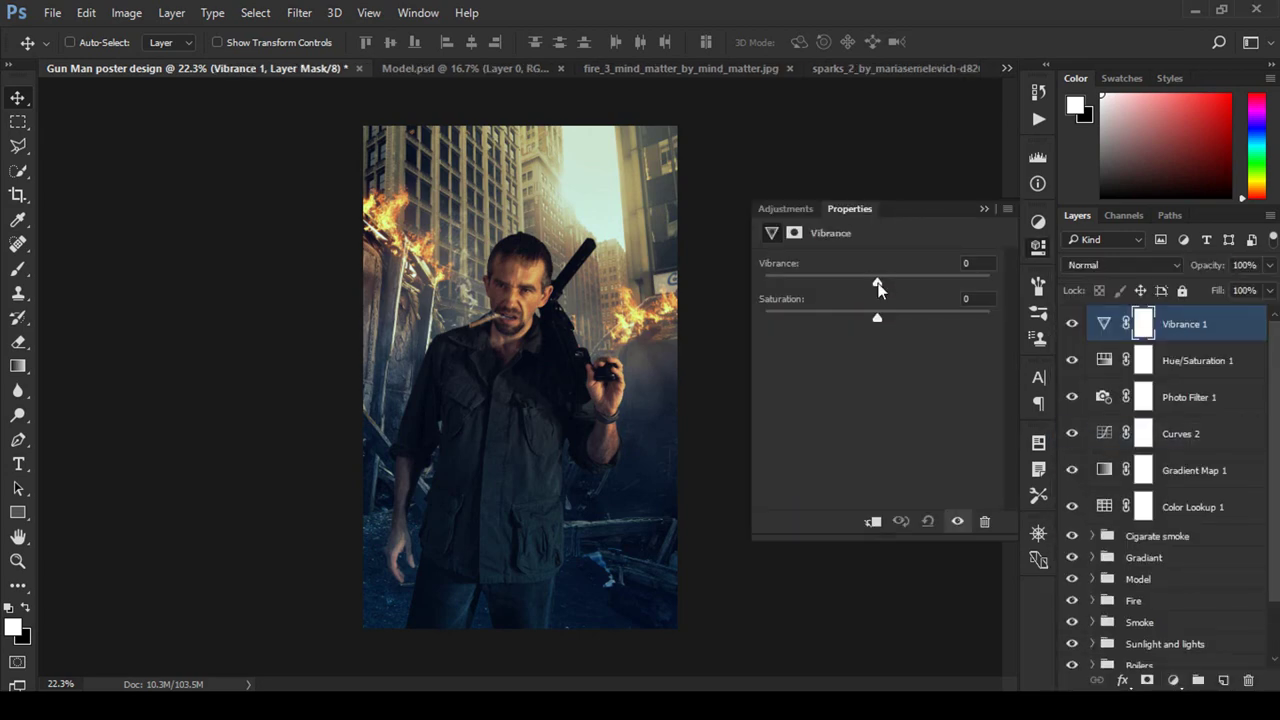
left_click_drag(906, 280, 914, 281)
left_click(984, 209)
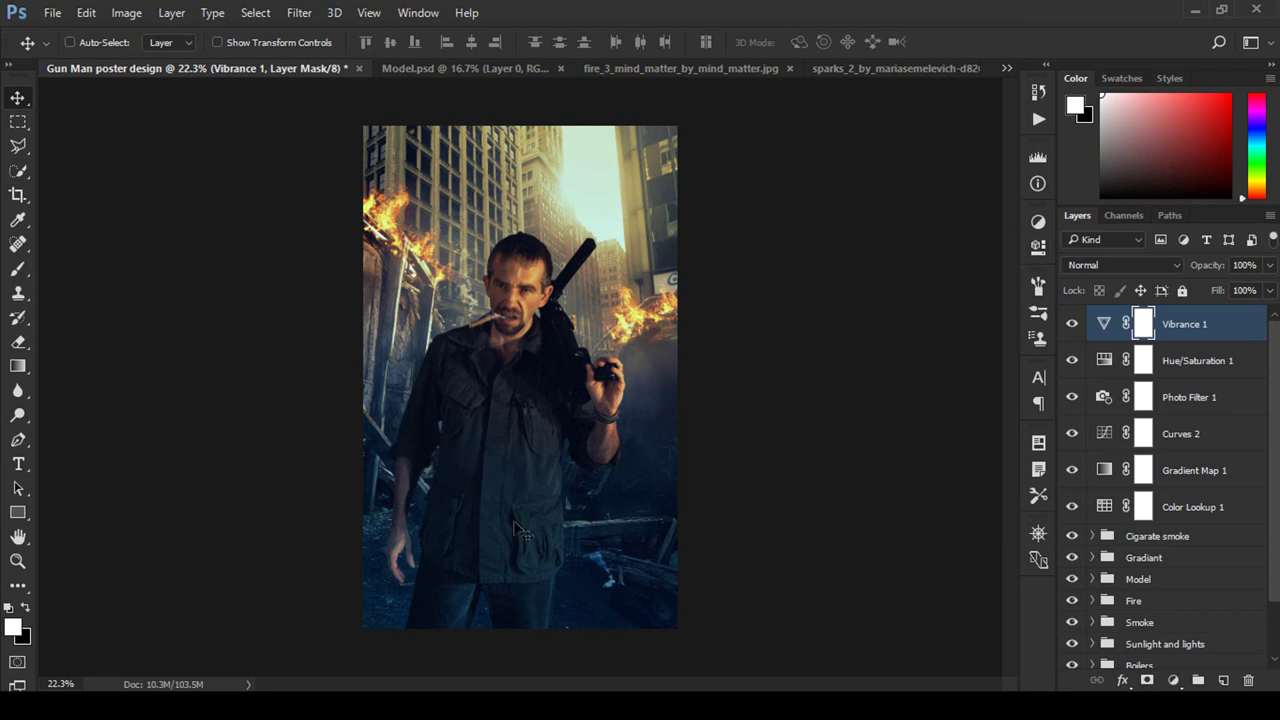
left_click(1174, 681)
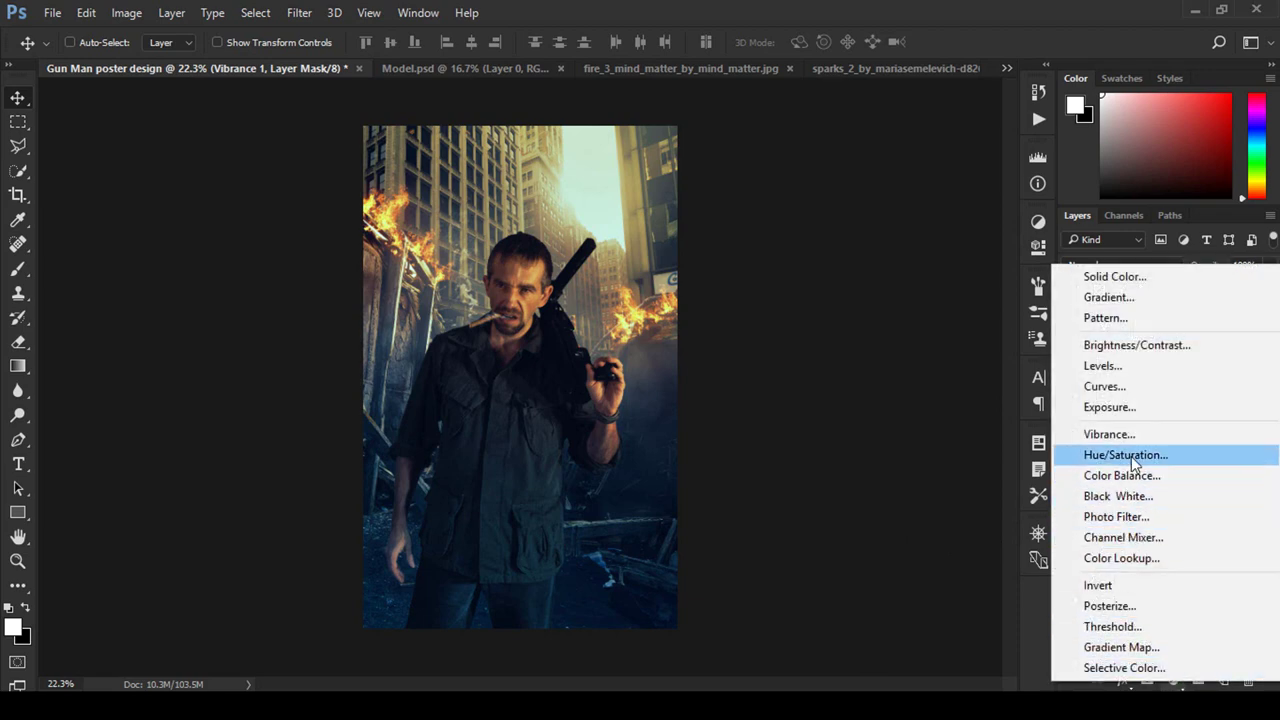
Step: Add a second Color Lookup adjustment using the EdgyAmber.3DL look
left_click(1120, 557)
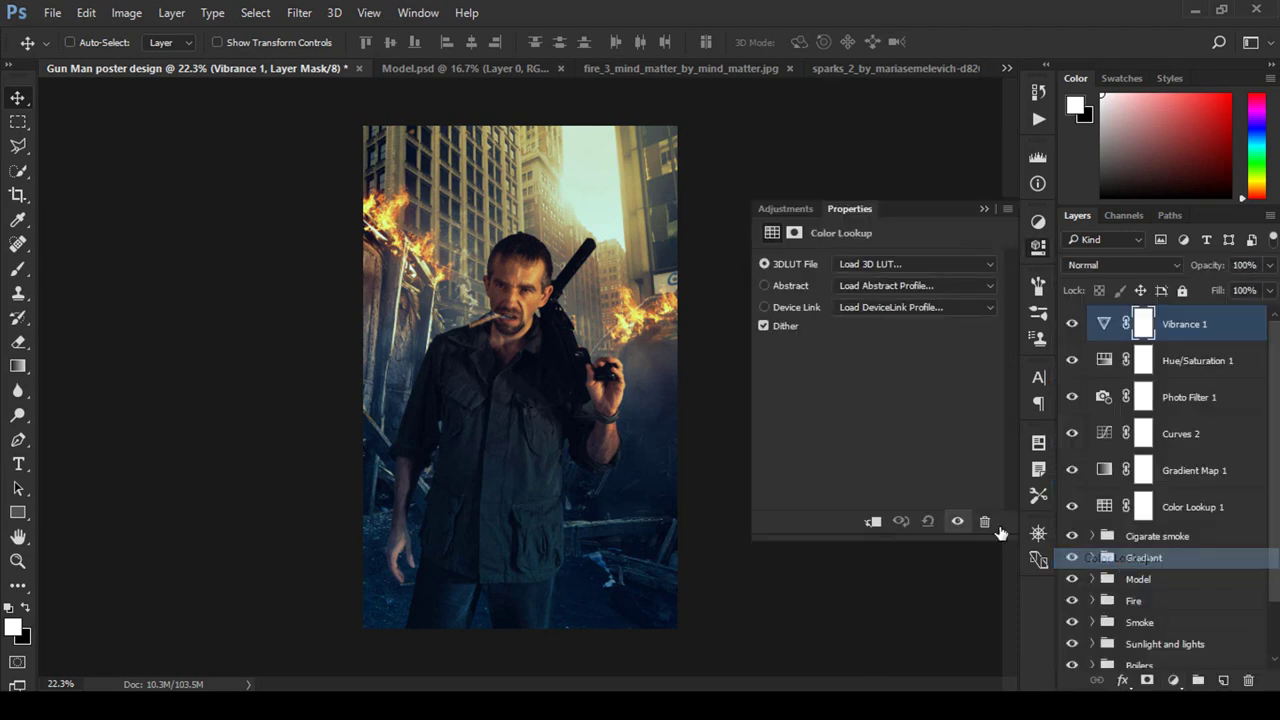
left_click(871, 262)
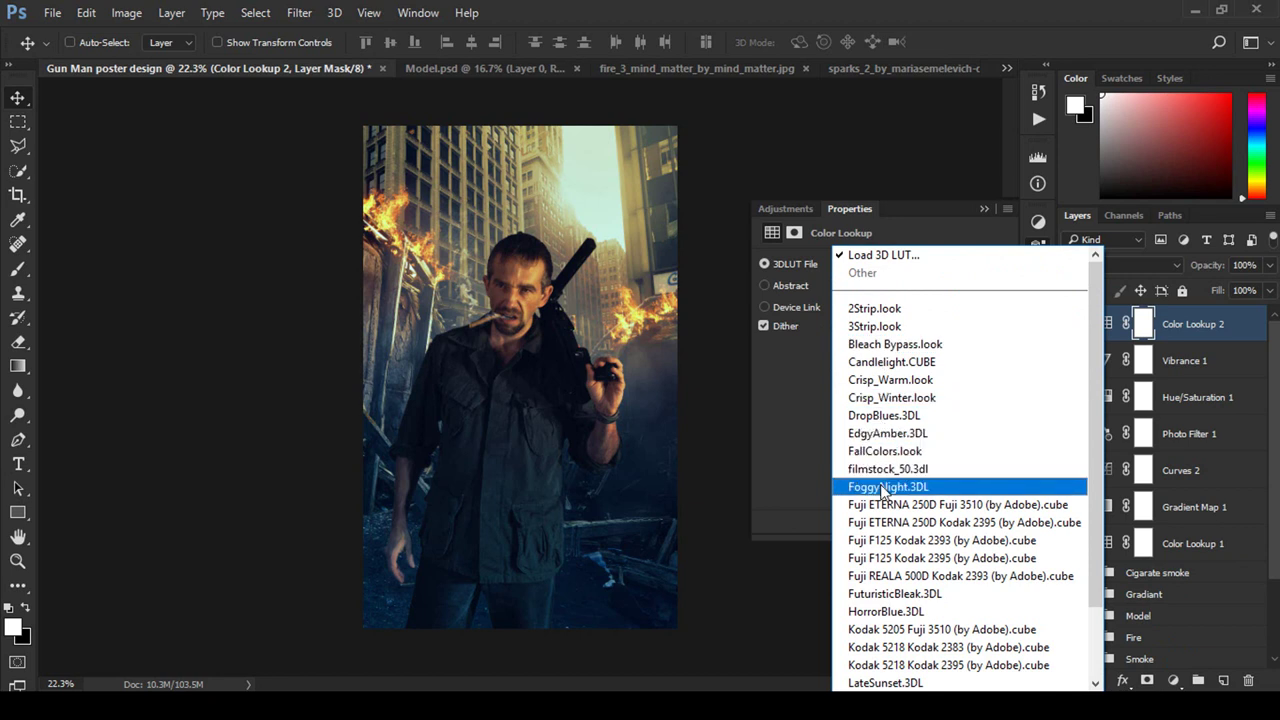
left_click(882, 435)
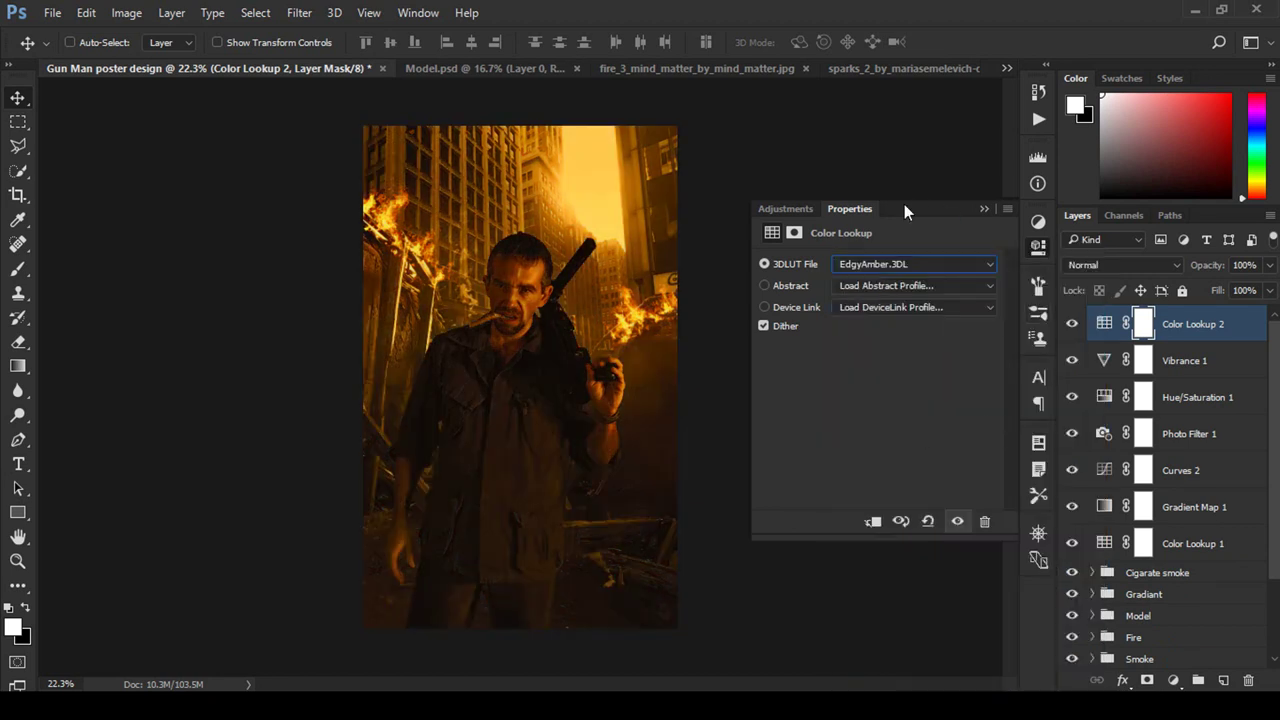
left_click(980, 208)
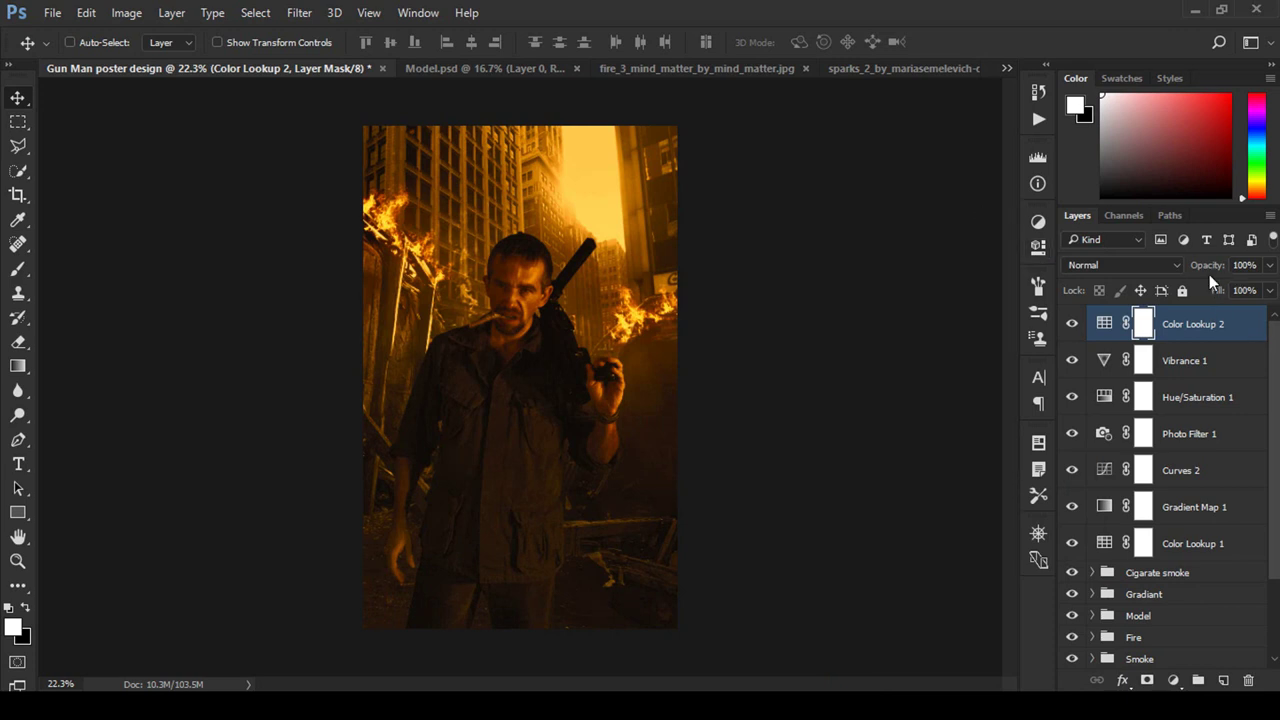
Step: Blend the EdgyAmber Color Lookup as Soft Light at 20% opacity
left_click_drag(1208, 270, 996, 295)
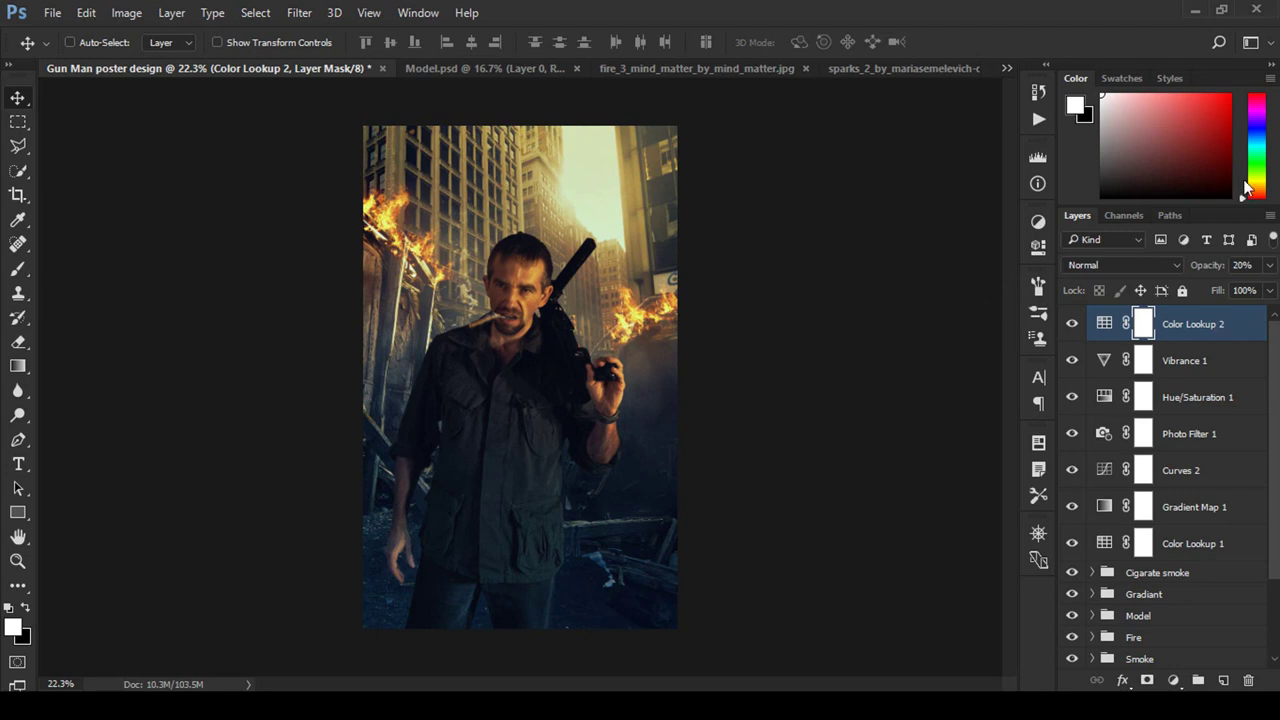
left_click_drag(1213, 272, 1270, 272)
left_click(1120, 265)
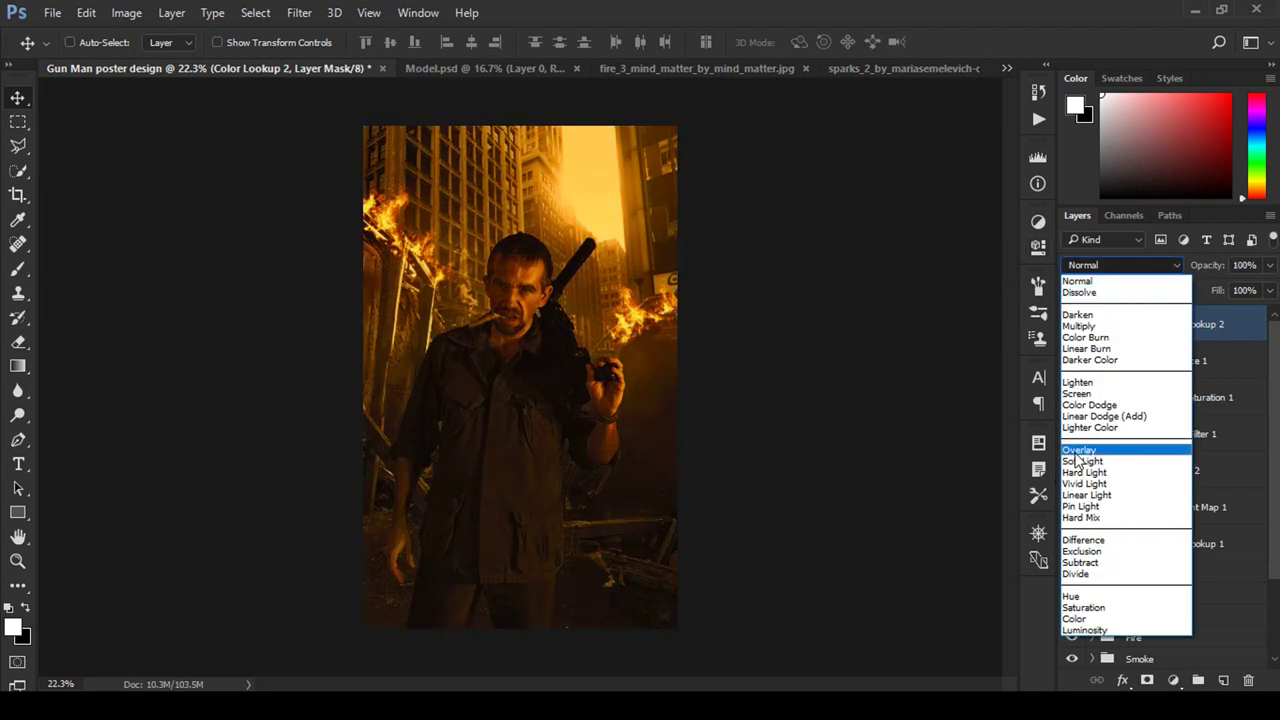
left_click(1100, 446)
left_click(1171, 266)
left_click(1137, 458)
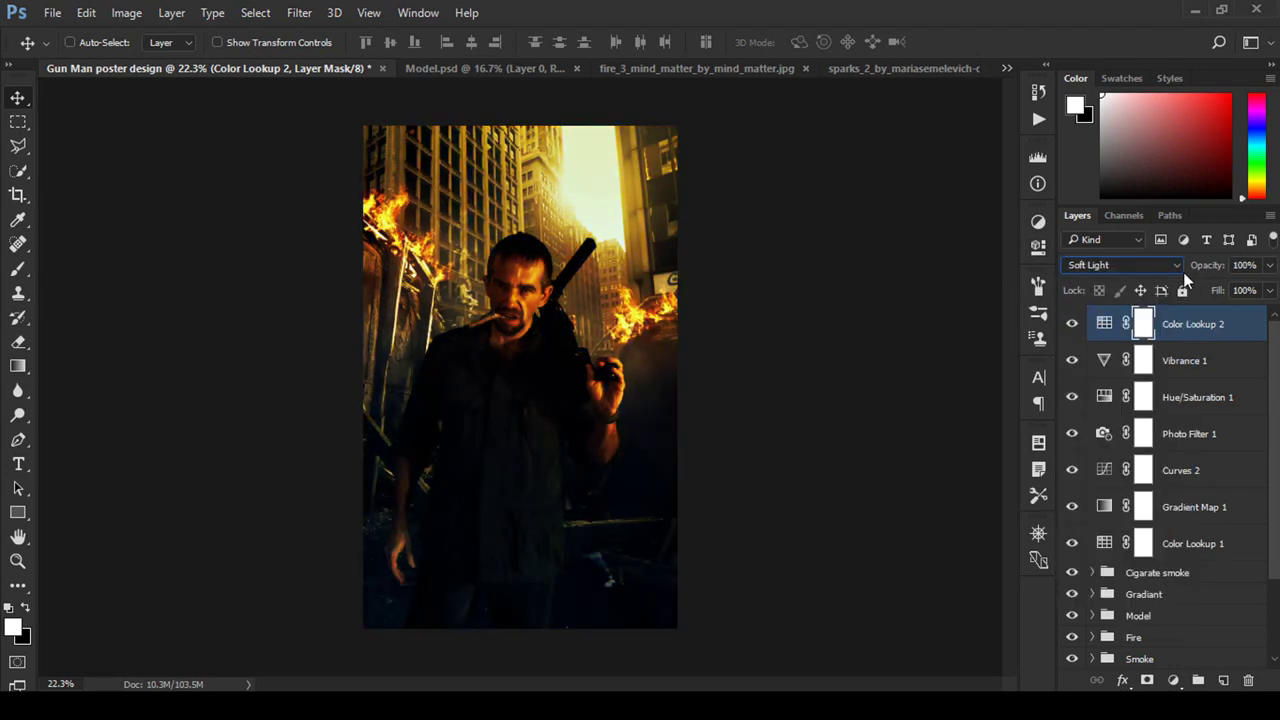
left_click_drag(1213, 268, 1133, 274)
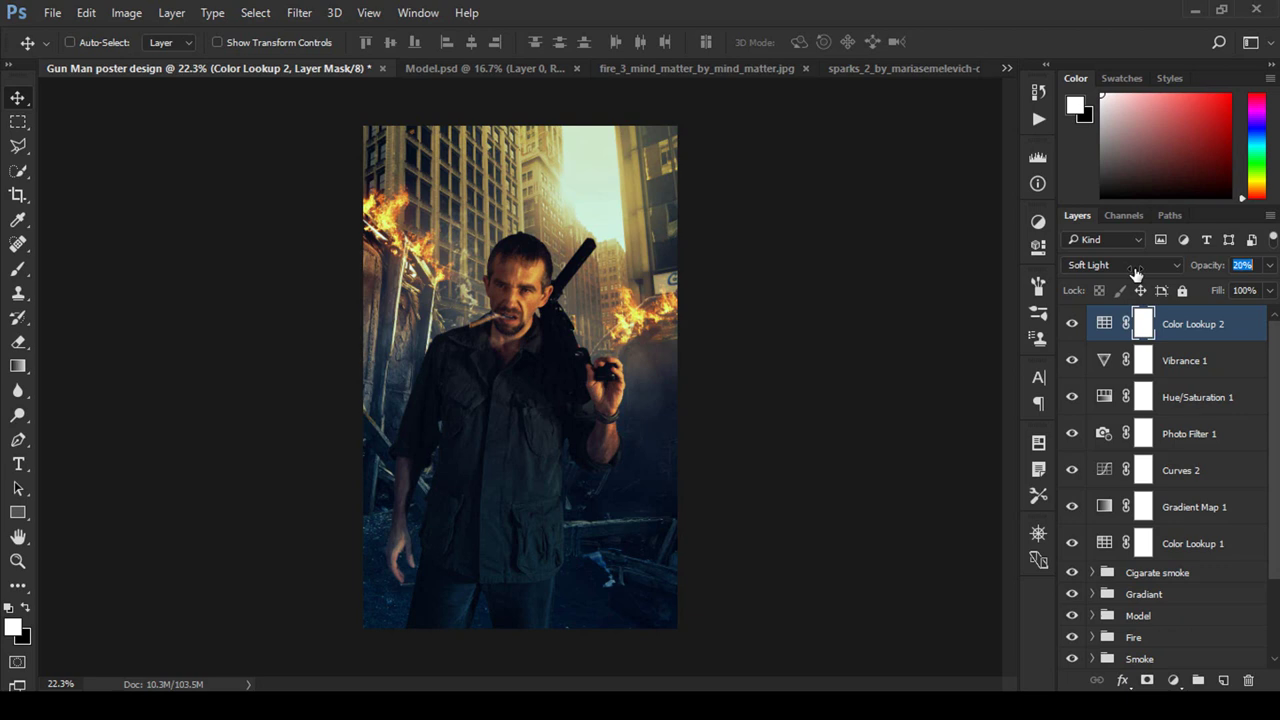
left_click(1073, 325)
Step: Select all adjustment layers from Color Lookup 2 down to Color Lookup 1
key("z")
left_click_drag(500, 329, 532, 351)
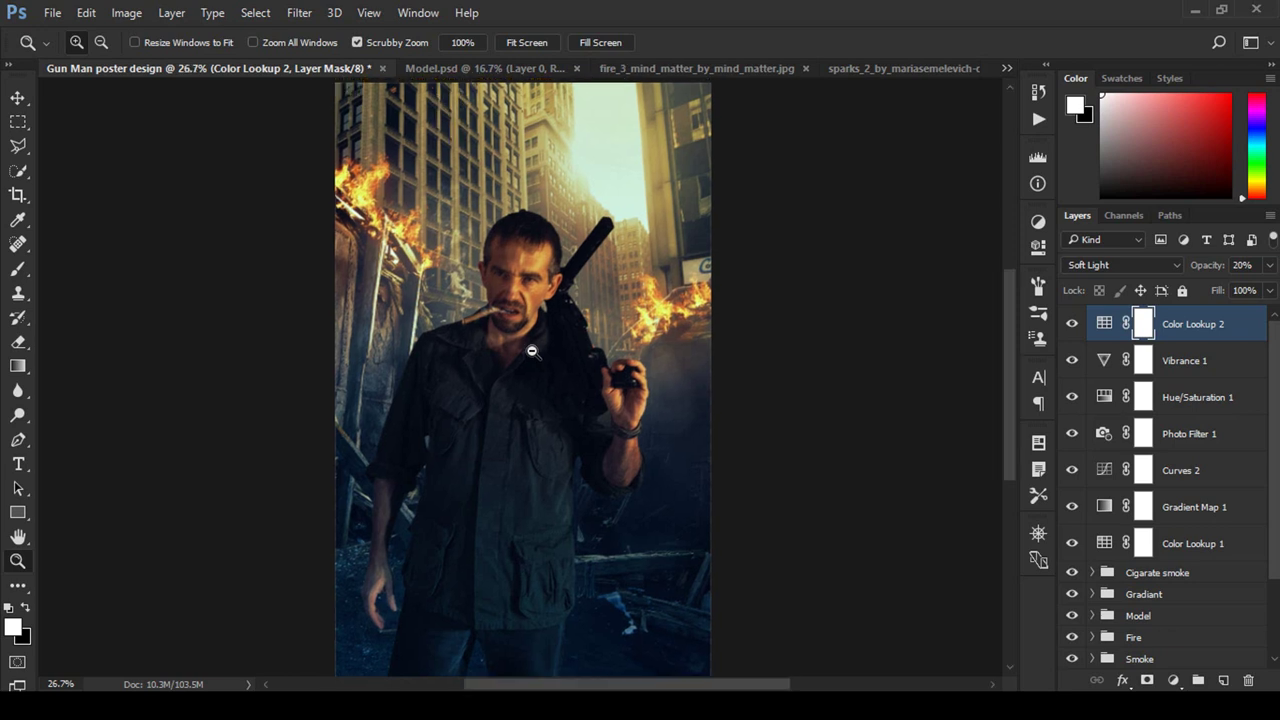
left_click_drag(560, 280, 557, 281)
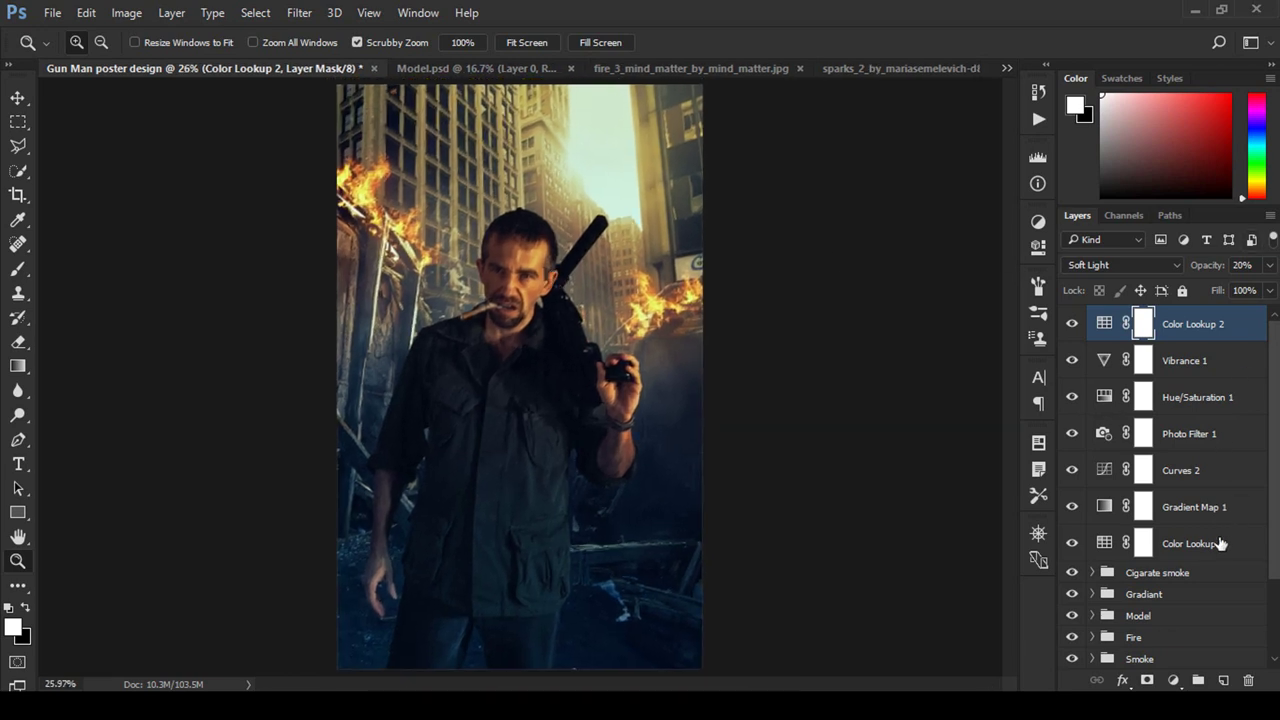
left_click(1214, 544)
left_click(1188, 323, "shift")
Step: Group the selected adjustment layers and name the group 'Cross Process'
key("ctrl+g")
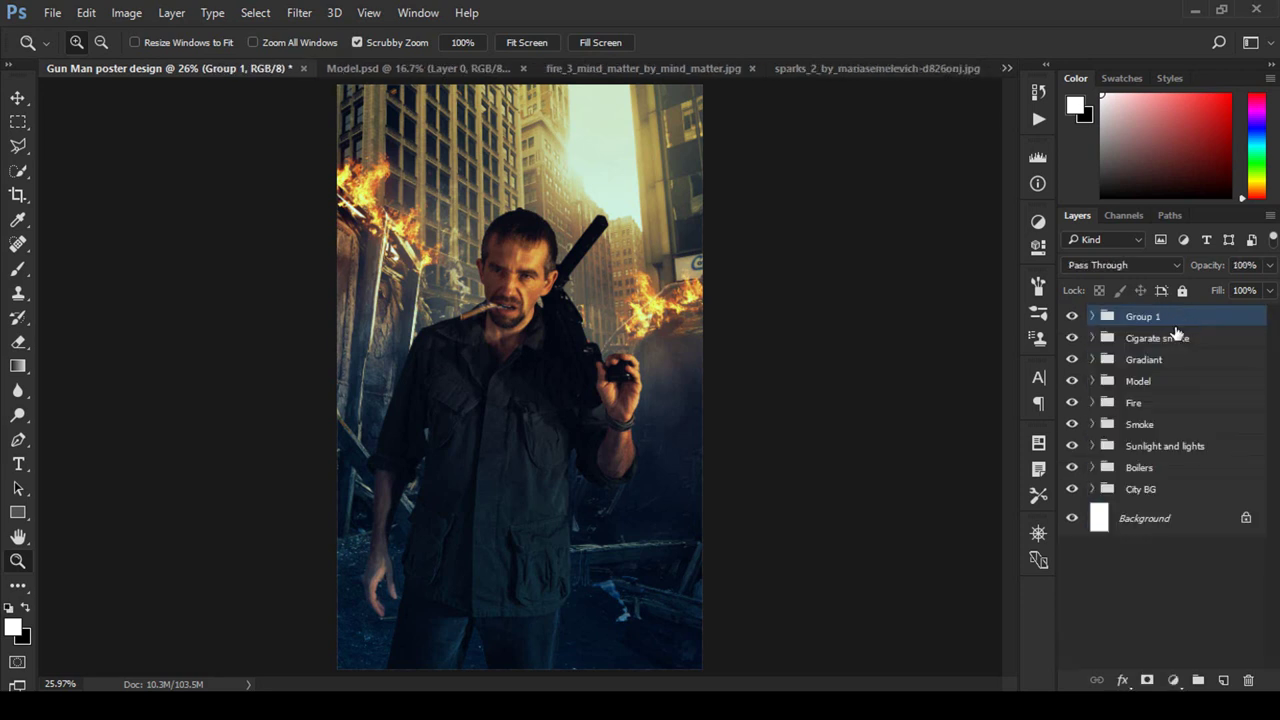
double_click(1143, 317)
type("Cross Process")
key("Return")
key("v")
Step: Set the Cross Process group's opacity to 90%
left_click(1071, 316)
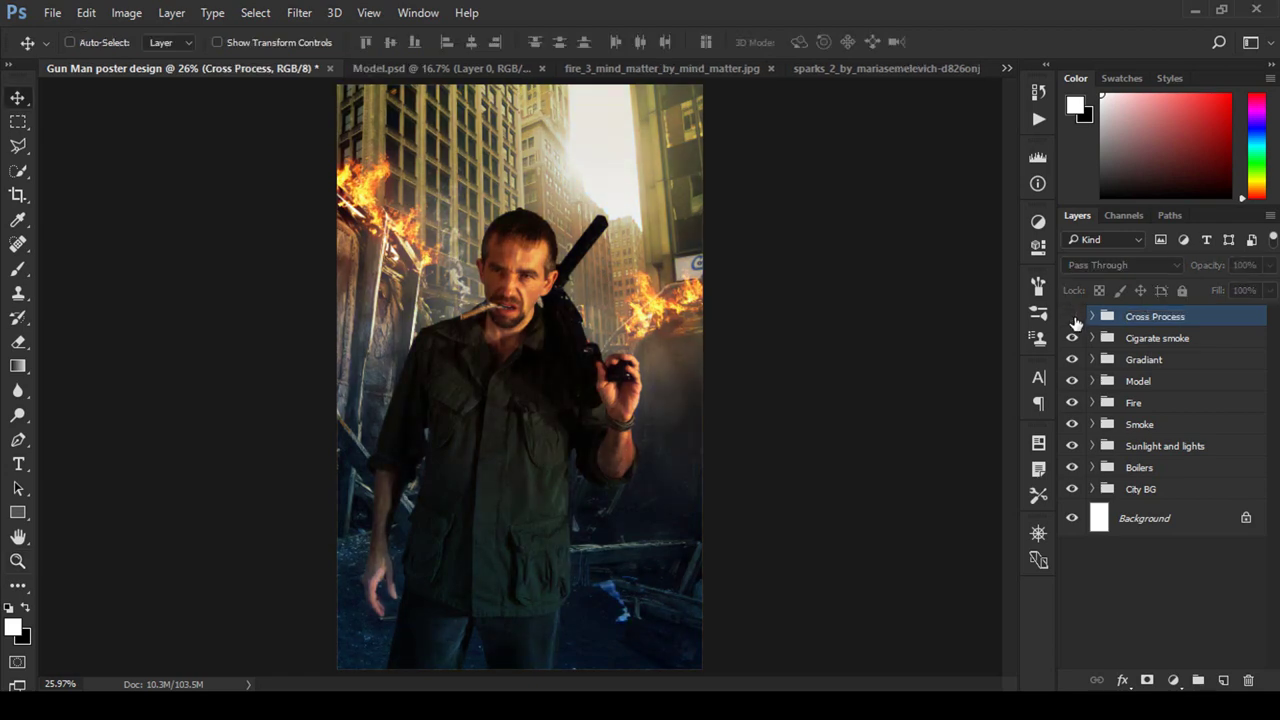
left_click(1071, 316)
left_click_drag(1192, 266, 1123, 268)
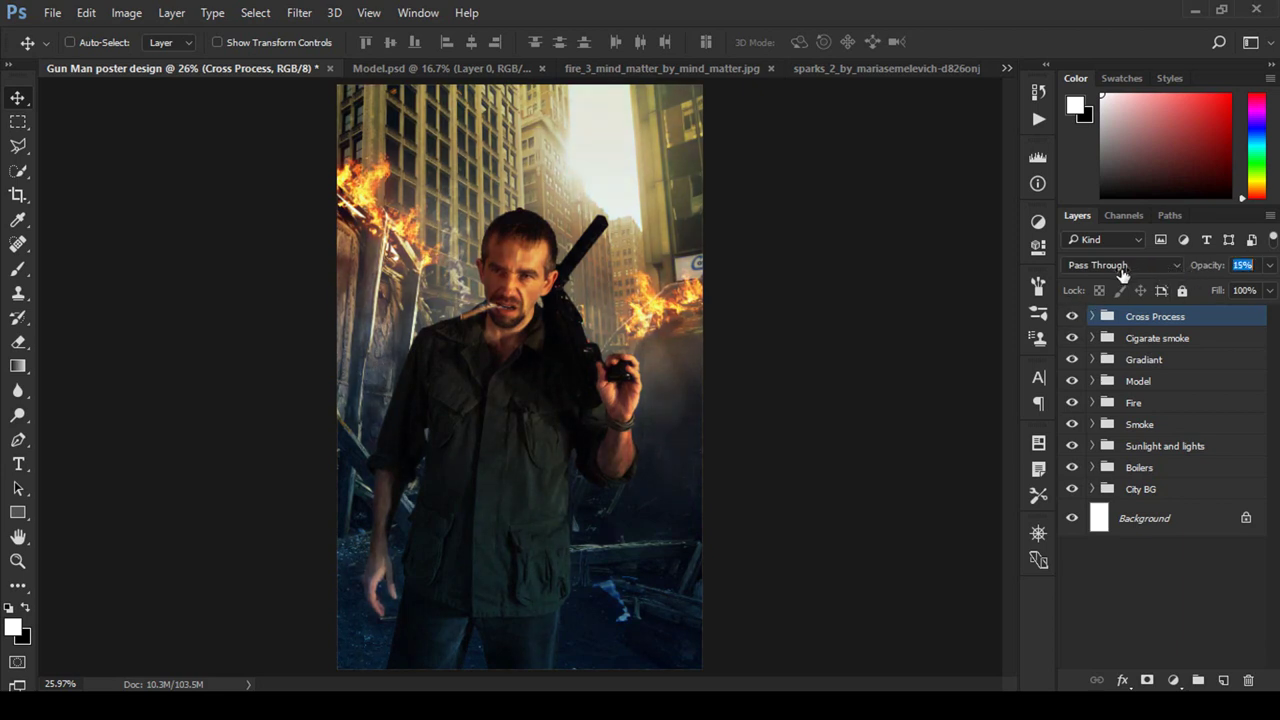
type("100")
key("Return")
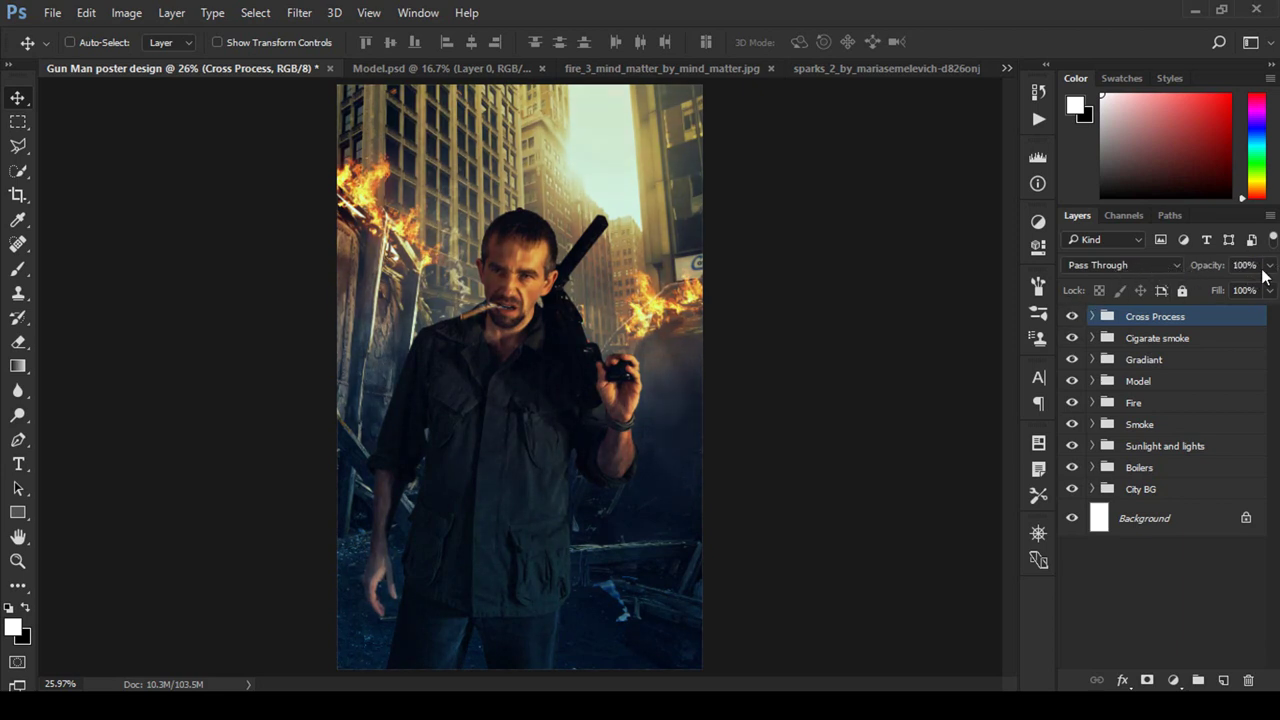
left_click_drag(1207, 273, 1222, 272)
left_click(1222, 272)
type("90")
Step: Reduce the Color Lookup 1 layer inside the group to 40% opacity
left_click(1093, 317)
left_click(1119, 492)
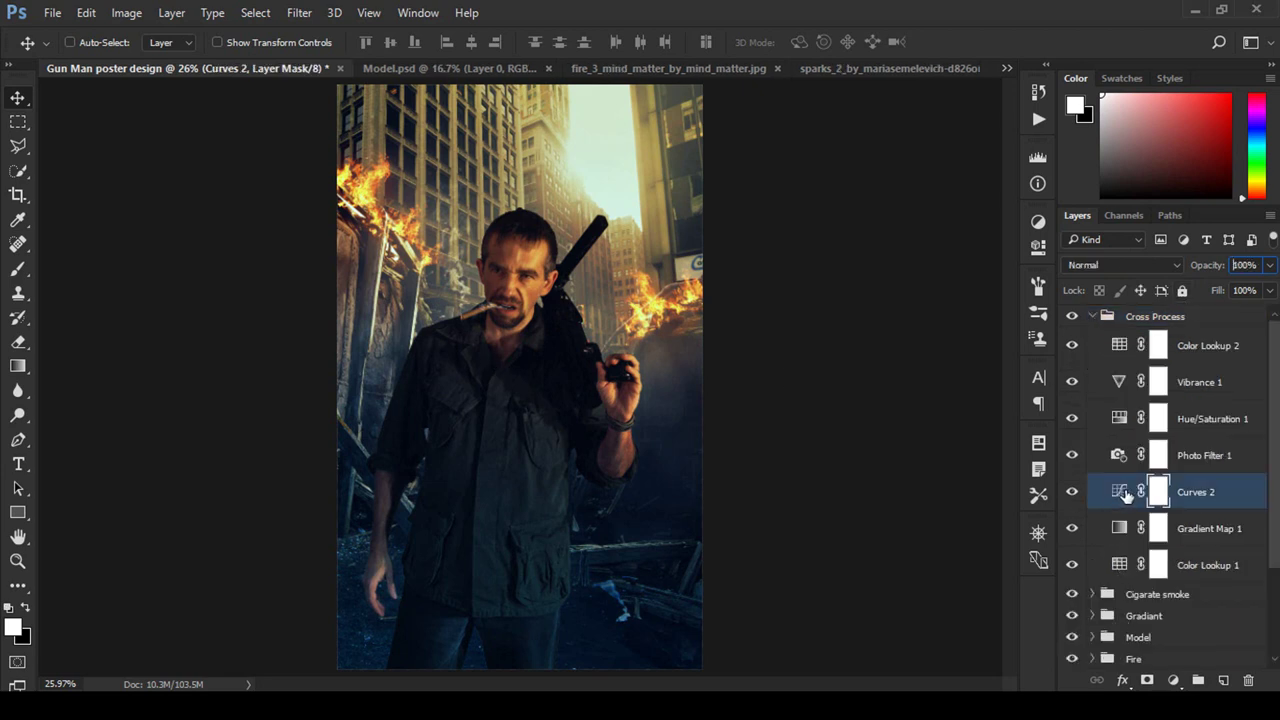
left_click(1119, 357)
double_click(1119, 345)
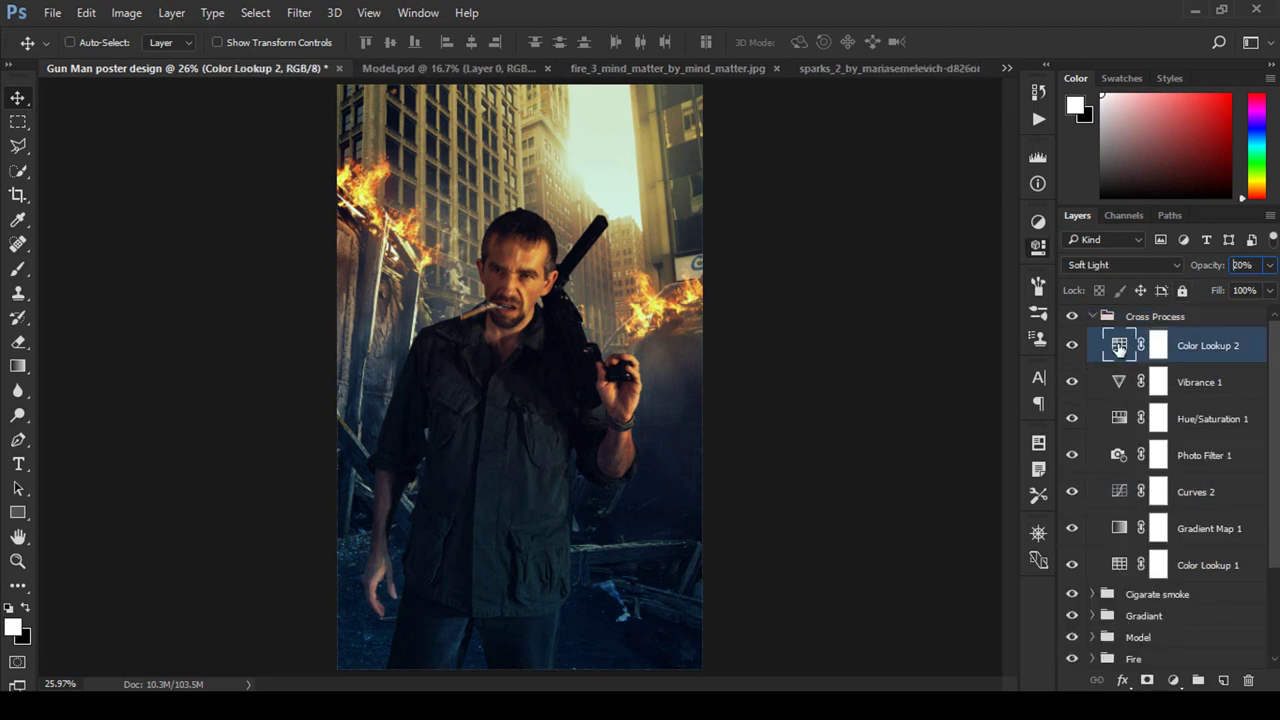
left_click(1120, 568)
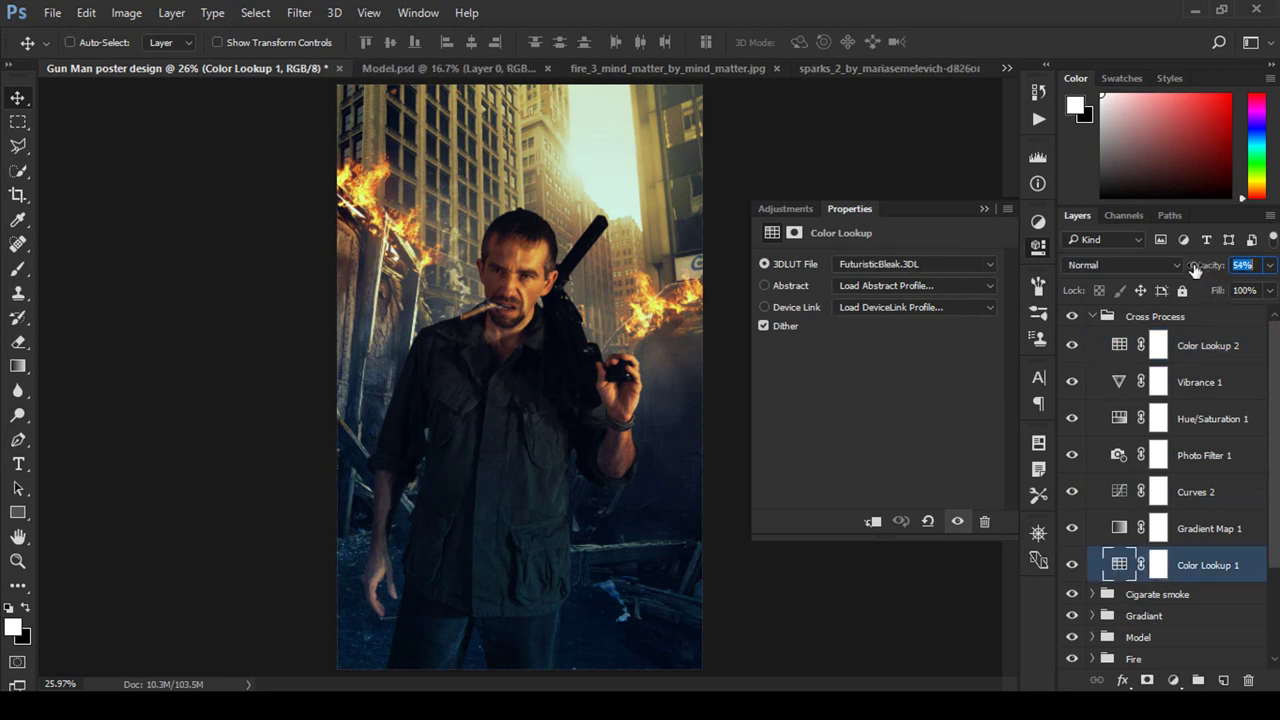
mouse_move(1196, 271)
left_mouse_down()
mouse_move(1180, 271)
mouse_move(1198, 283)
left_mouse_up()
left_click(1004, 210)
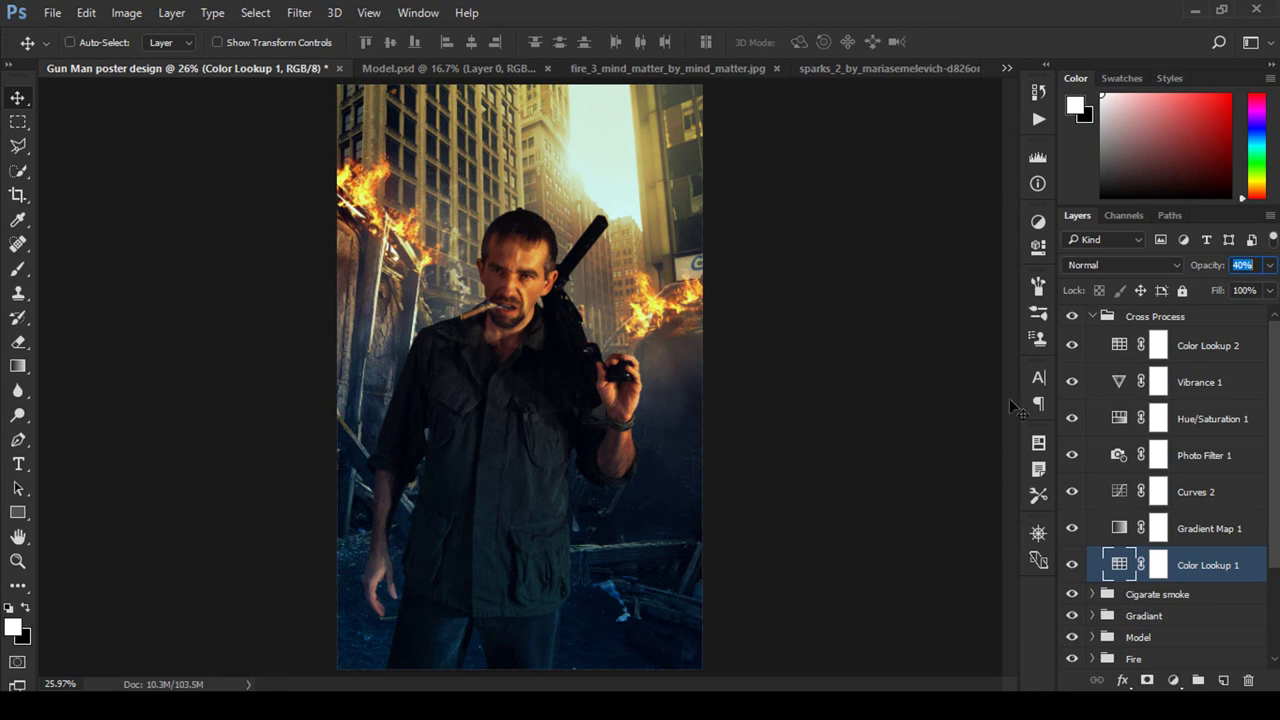
left_click(1096, 317)
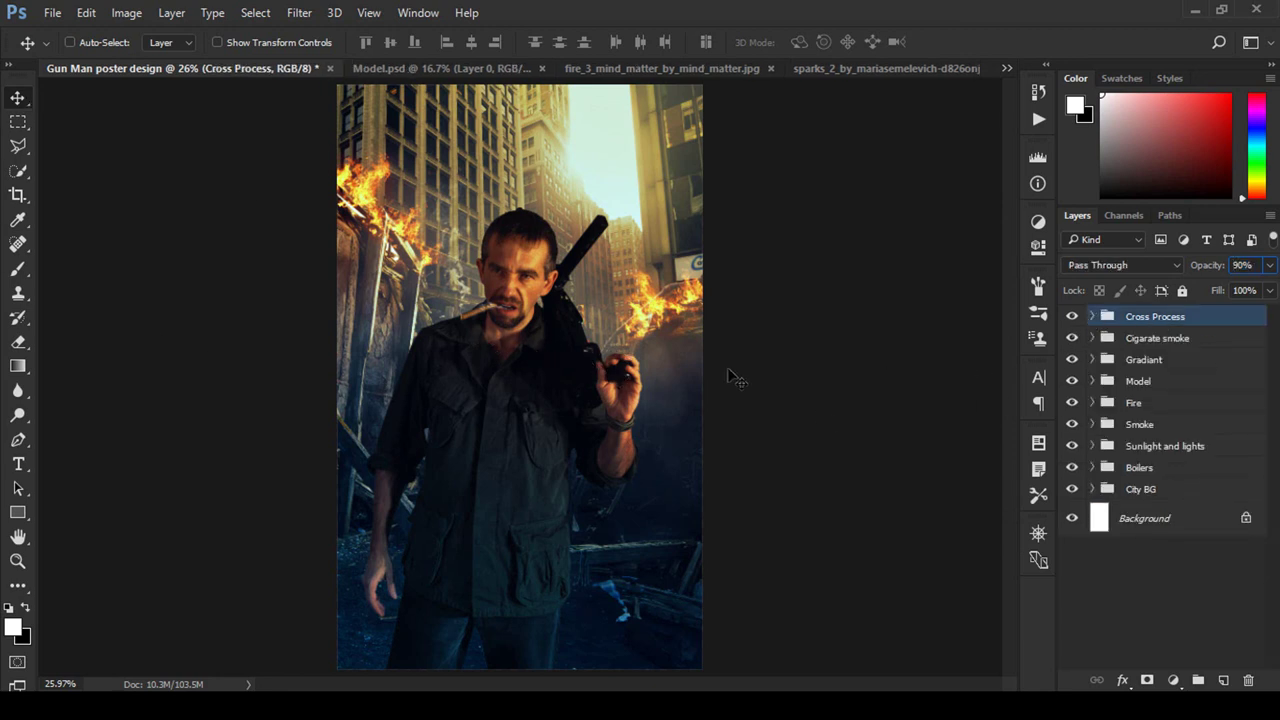
key("z")
left_click_drag(697, 436, 700, 412)
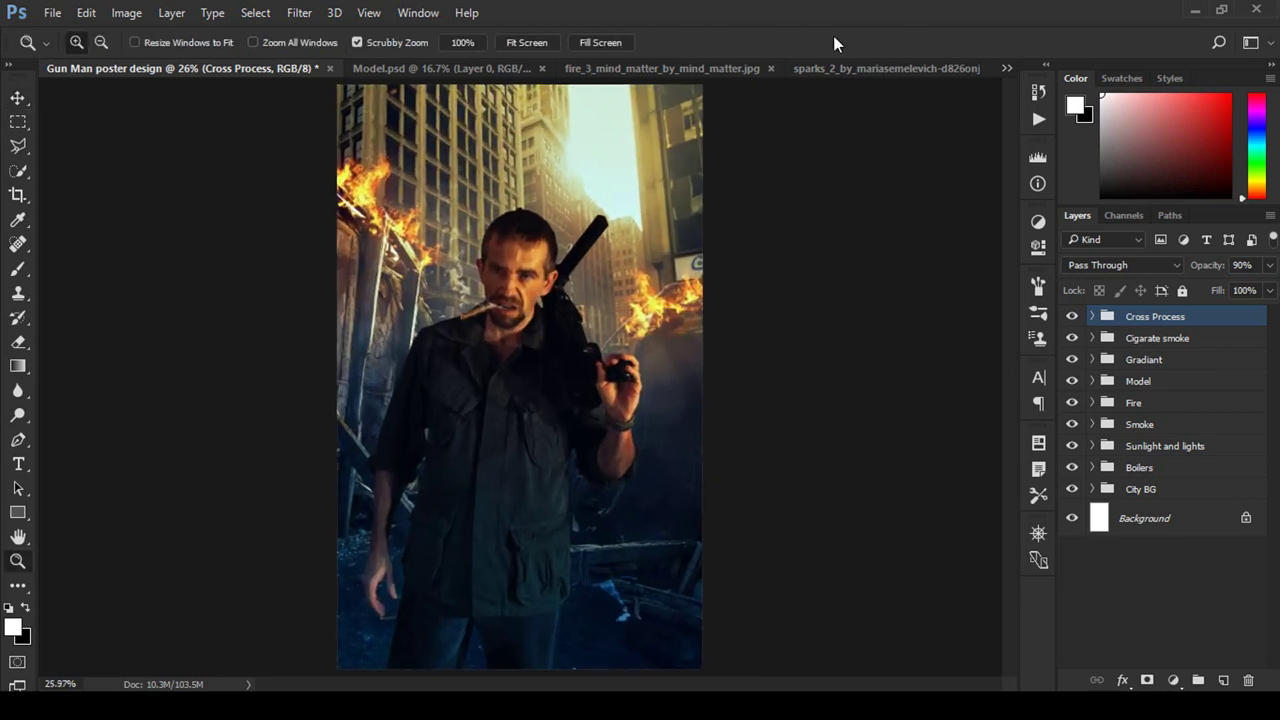
Step: Convert the sparks background to a layer and drag it into the poster
left_click(890, 68)
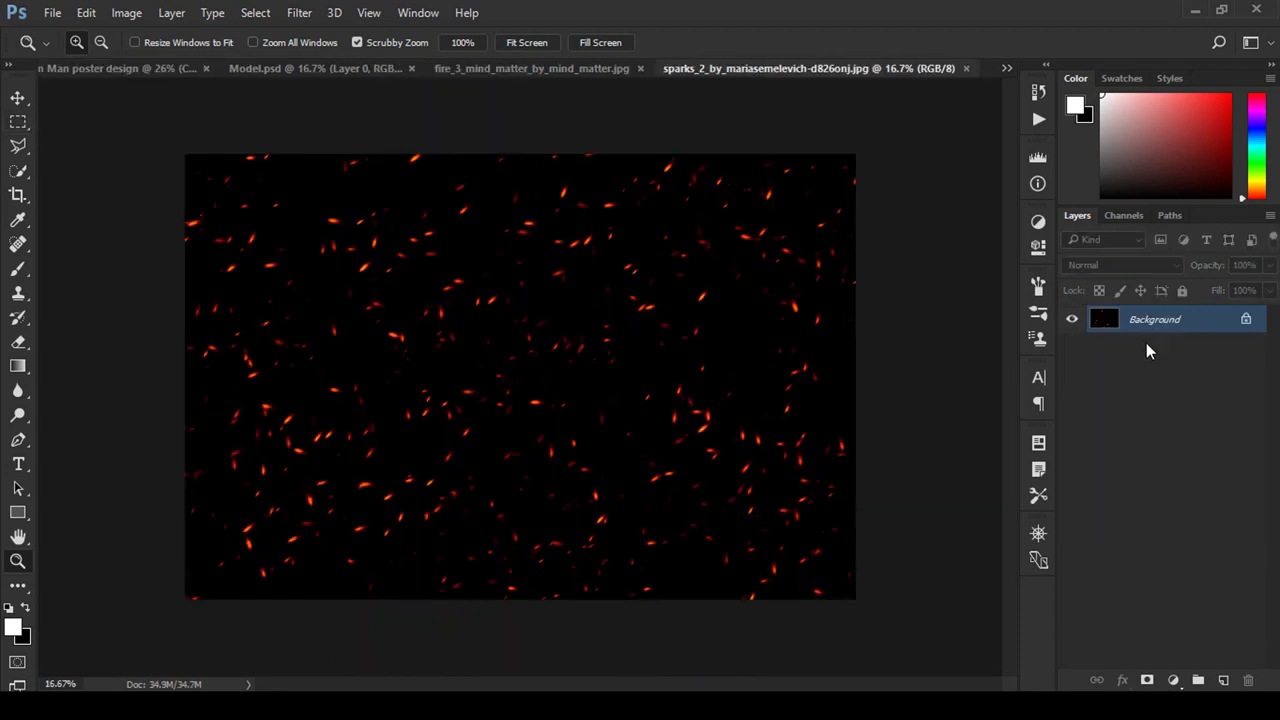
right_click(1135, 320)
left_click(348, 224)
key("v")
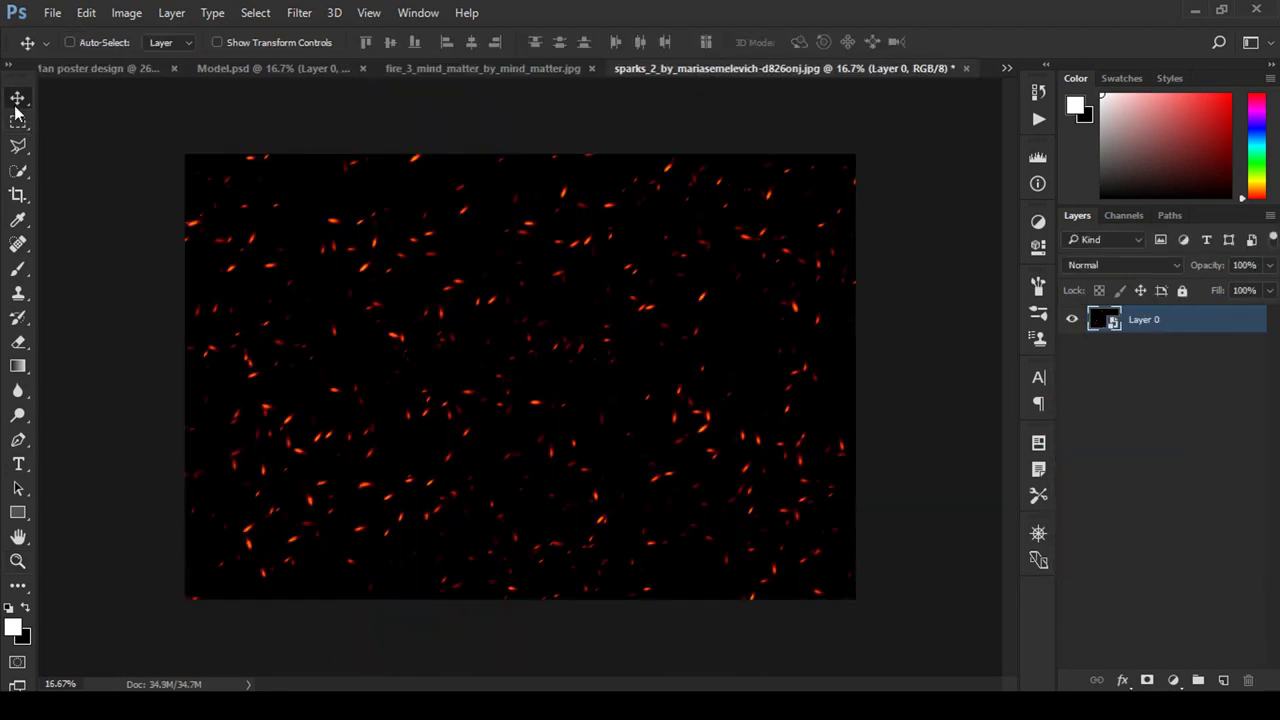
left_click_drag(348, 224, 622, 480)
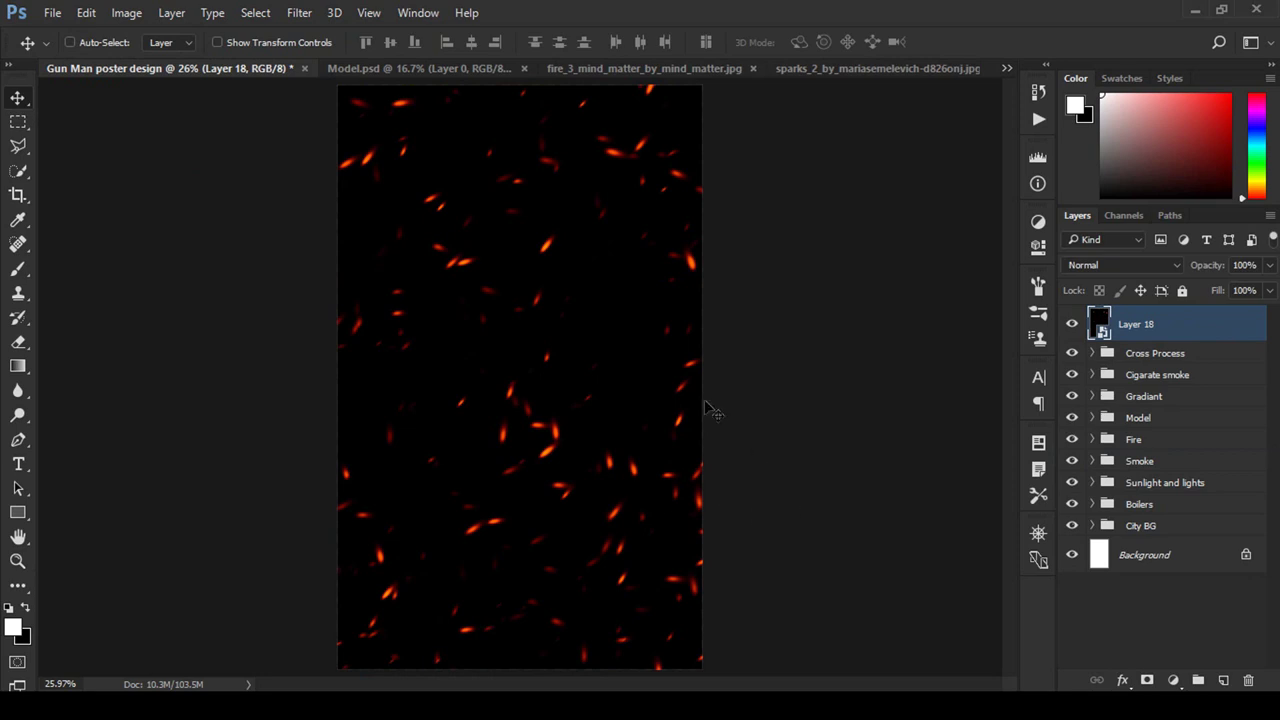
Step: Free-transform the sparks: rotate 90° to portrait and scale to cover the canvas
key("ctrl")
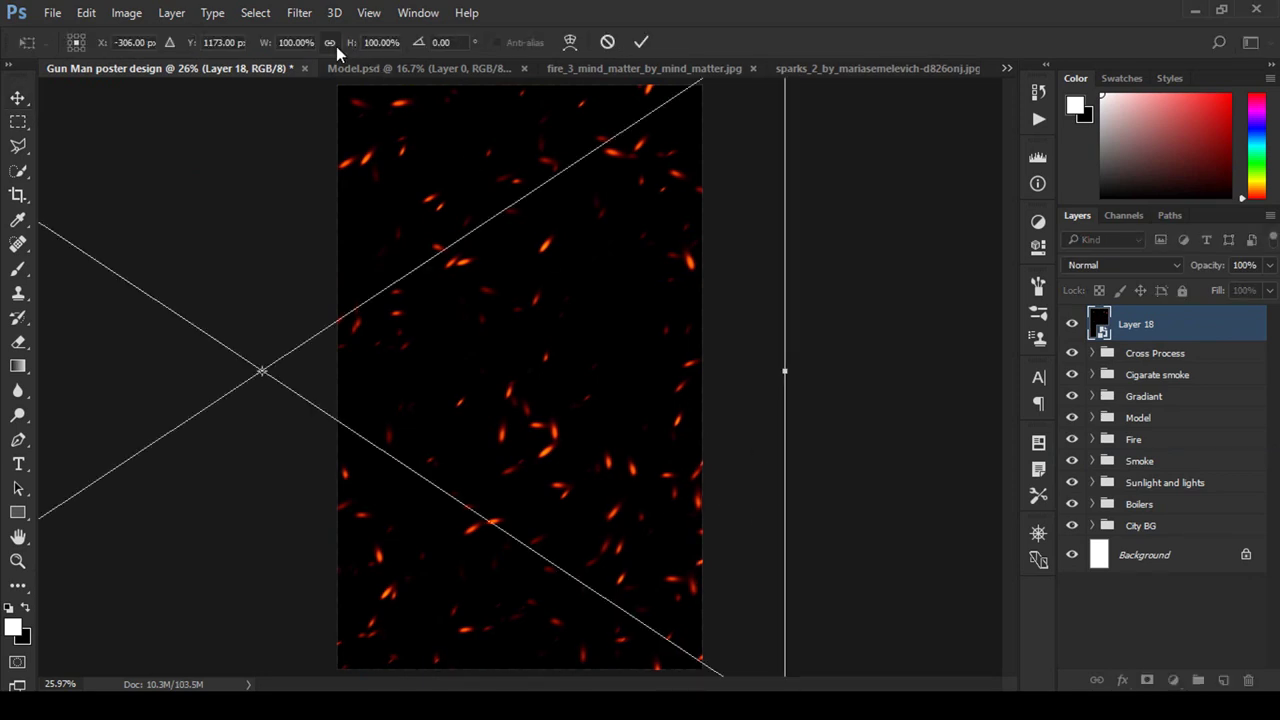
left_click_drag(262, 47, 240, 50)
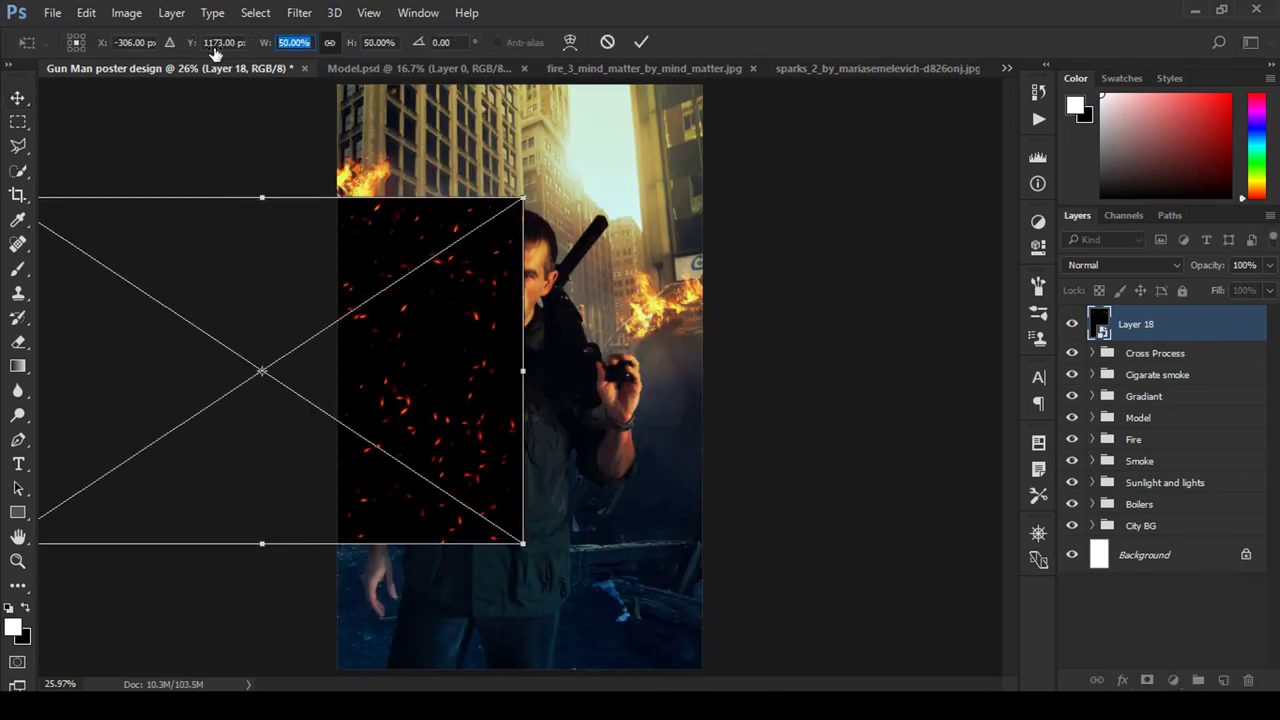
left_click_drag(345, 340, 568, 345)
left_click_drag(795, 349, 482, 605)
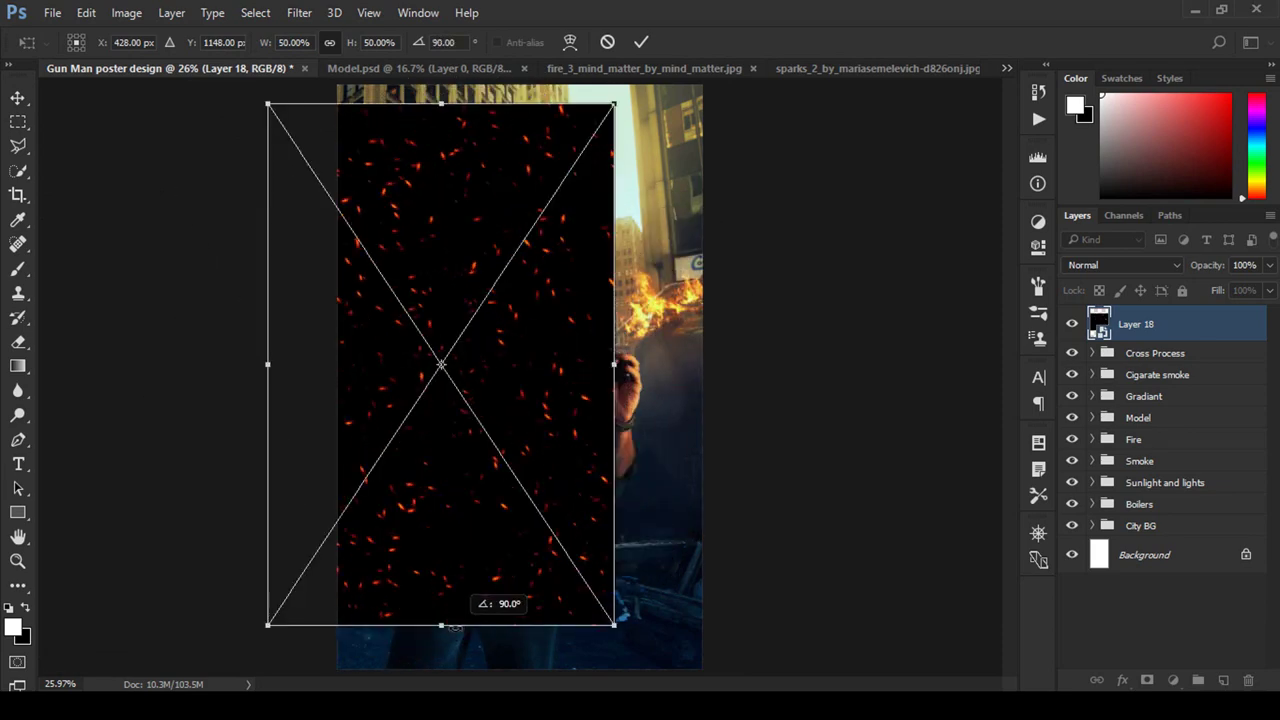
left_click_drag(430, 296, 499, 280)
left_click_drag(680, 614, 720, 675)
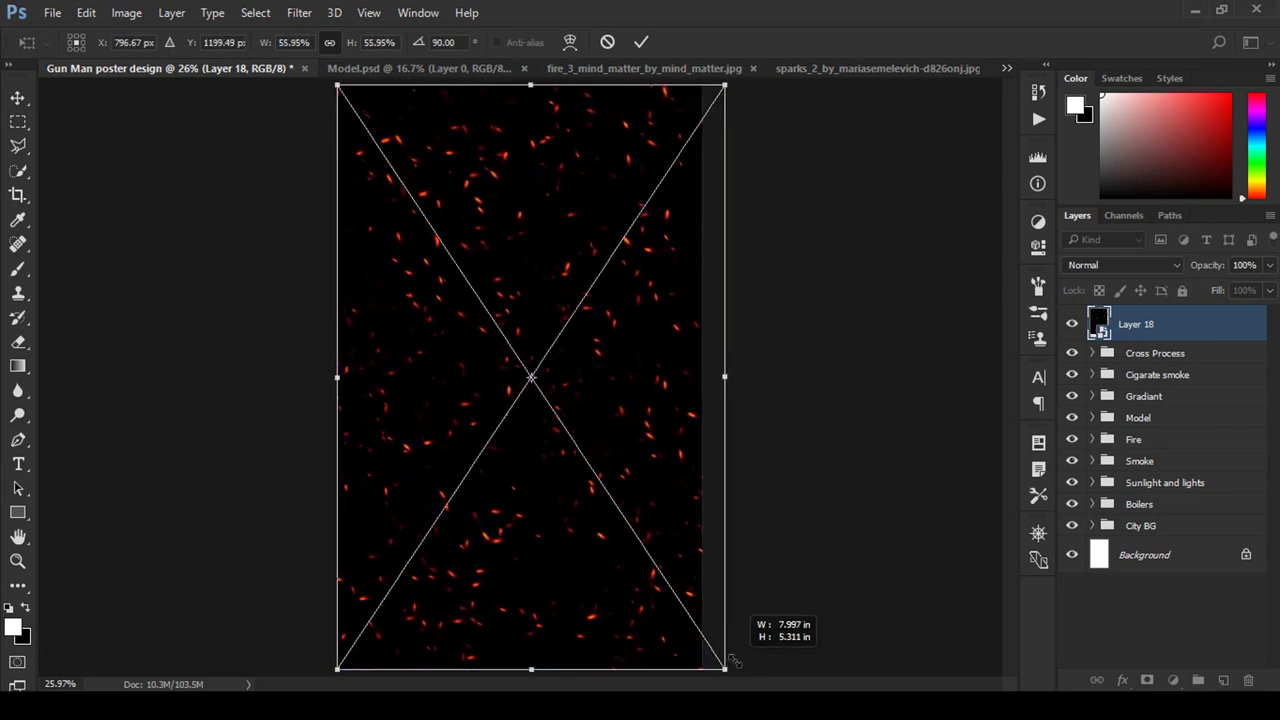
left_click_drag(650, 568, 637, 566)
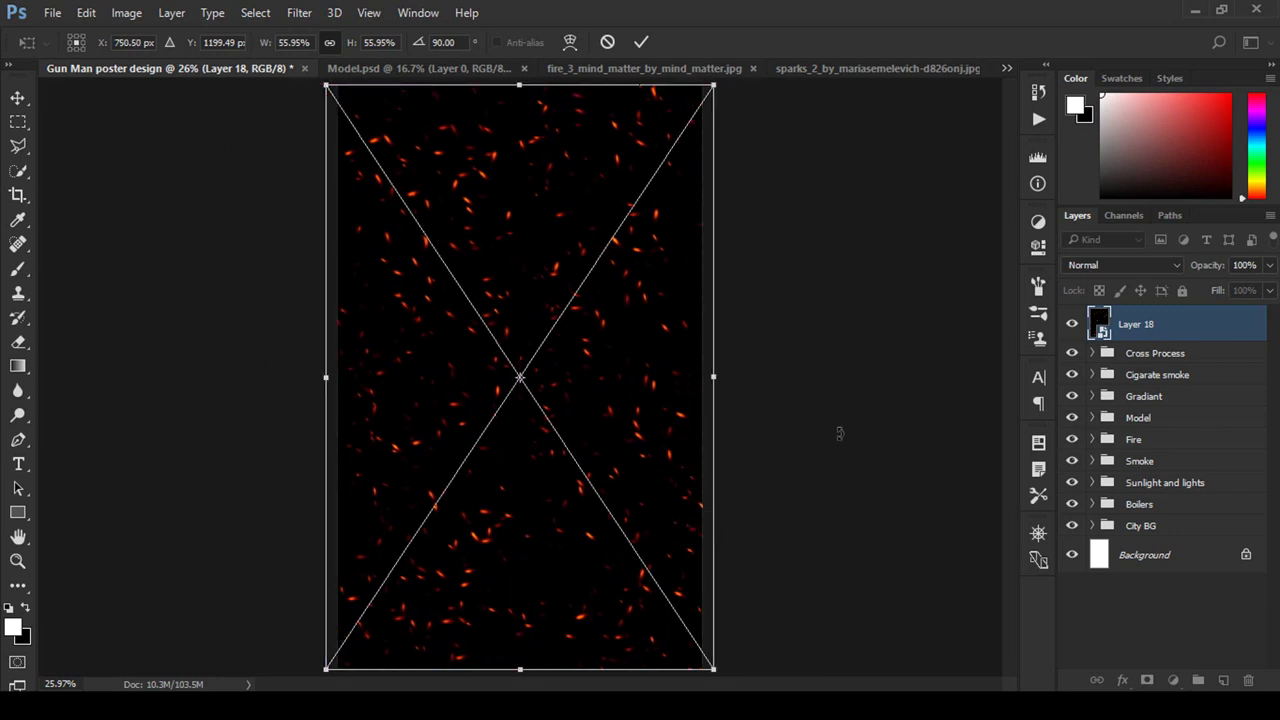
left_click(640, 42)
Step: Blend the sparks layer as Screen at 62% opacity
left_click(1120, 265)
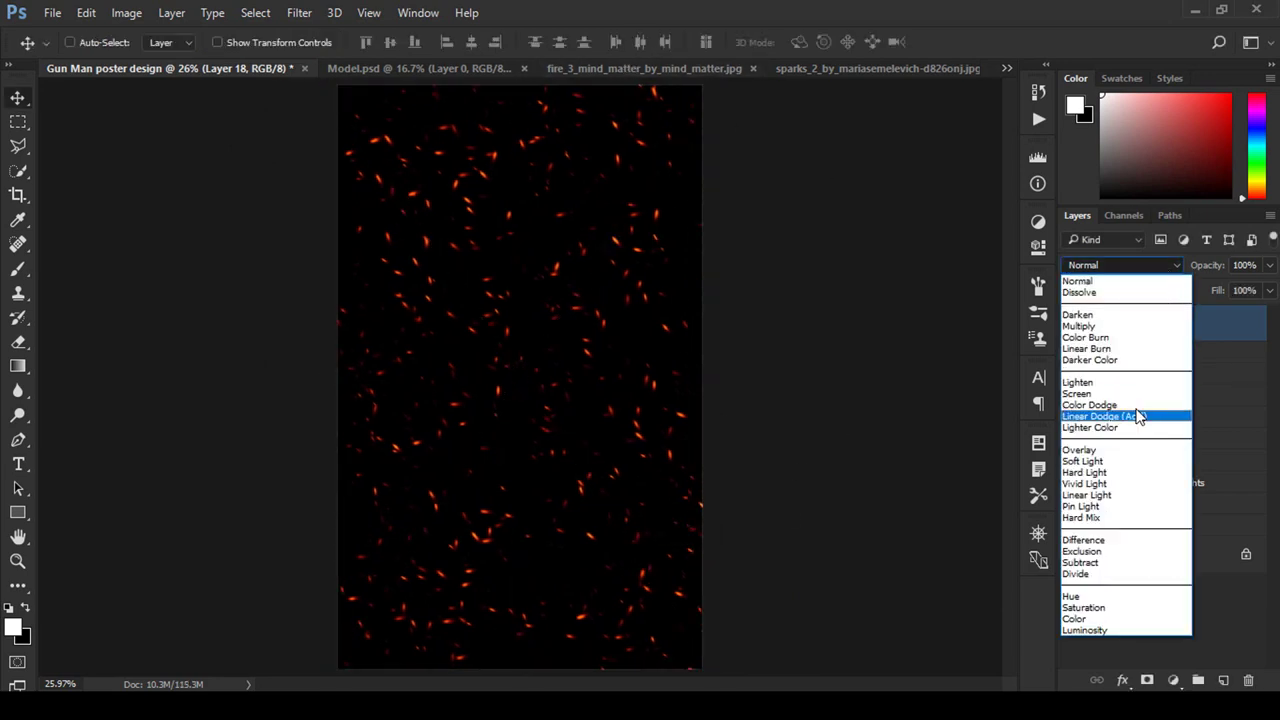
left_click(1100, 395)
left_click_drag(1218, 272, 1172, 275)
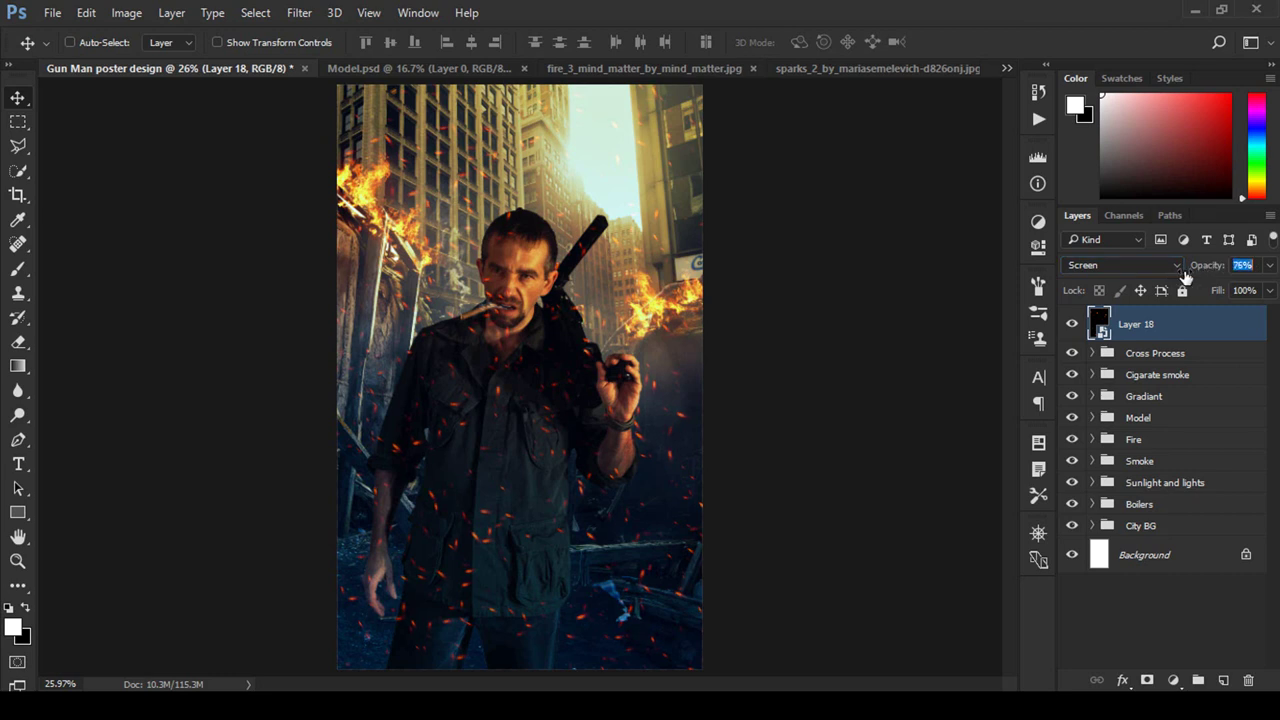
mouse_move(1185, 276)
left_mouse_down()
mouse_move(1215, 277)
mouse_move(1164, 273)
left_mouse_up()
key("Return")
left_click(18, 268)
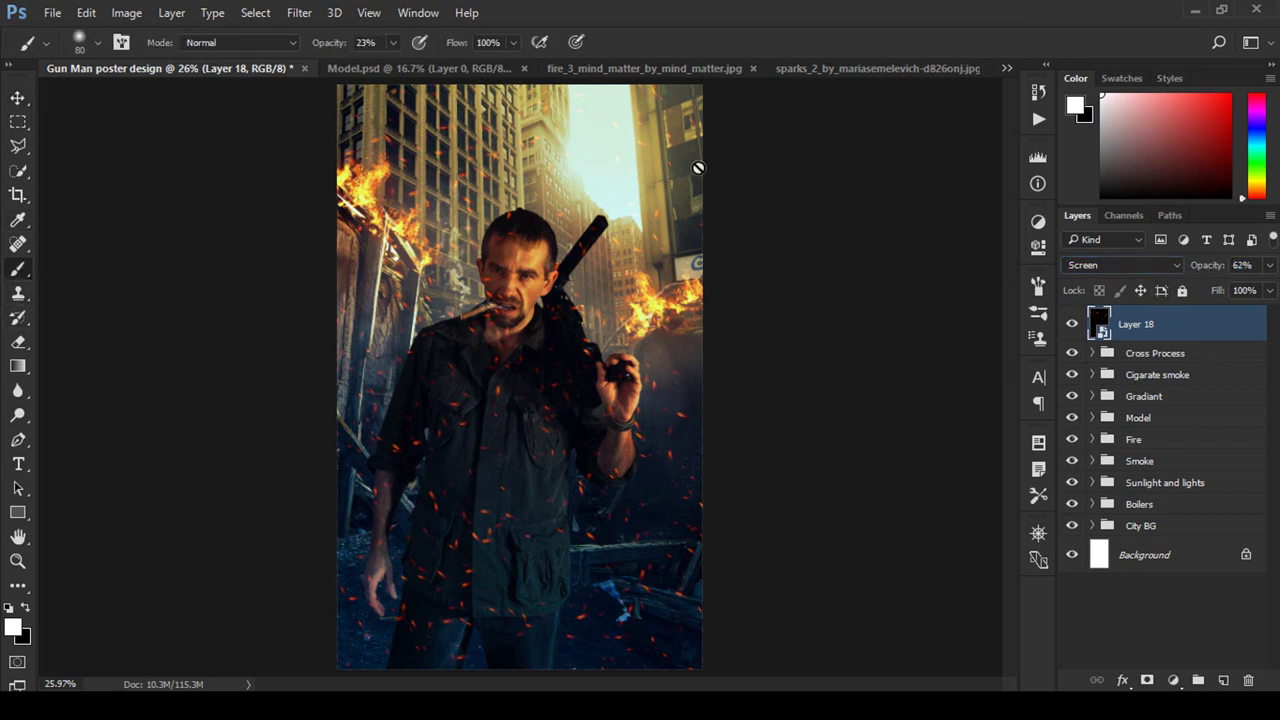
Step: Add a layer mask to the sparks layer and paint black over the chest and gun
left_click(1147, 680)
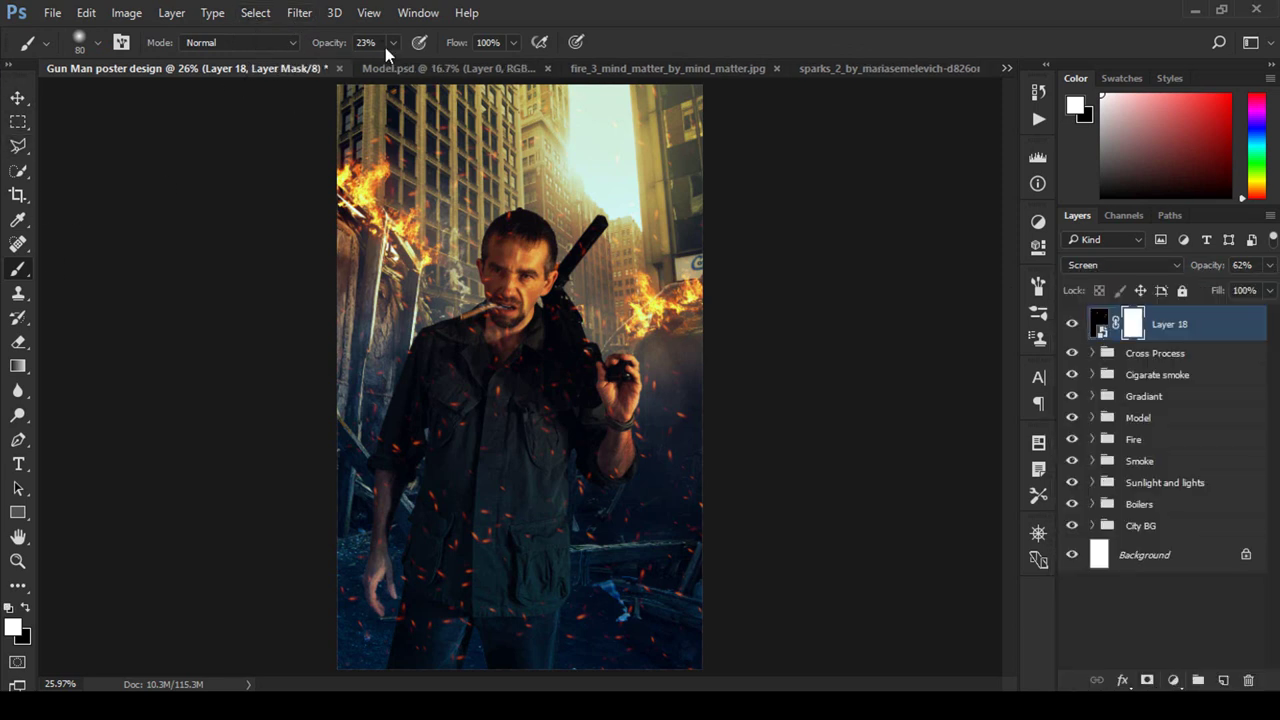
key("z")
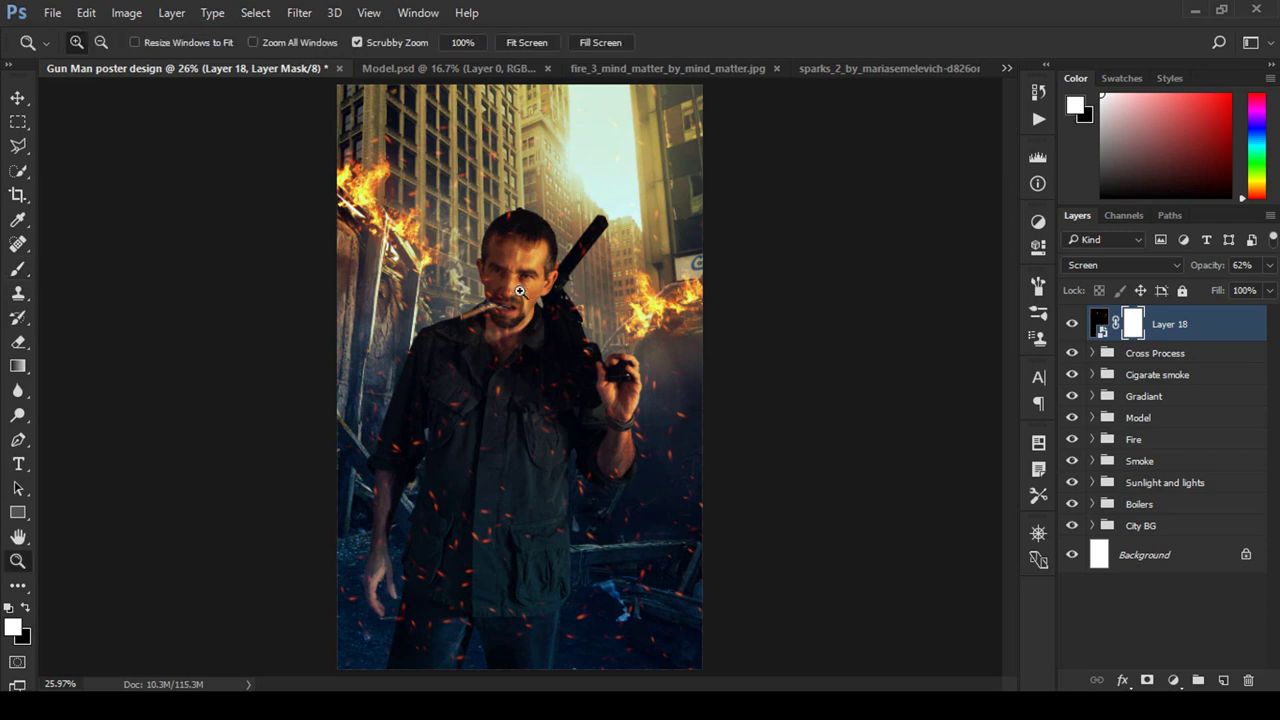
left_click_drag(500, 312, 560, 312)
key("b")
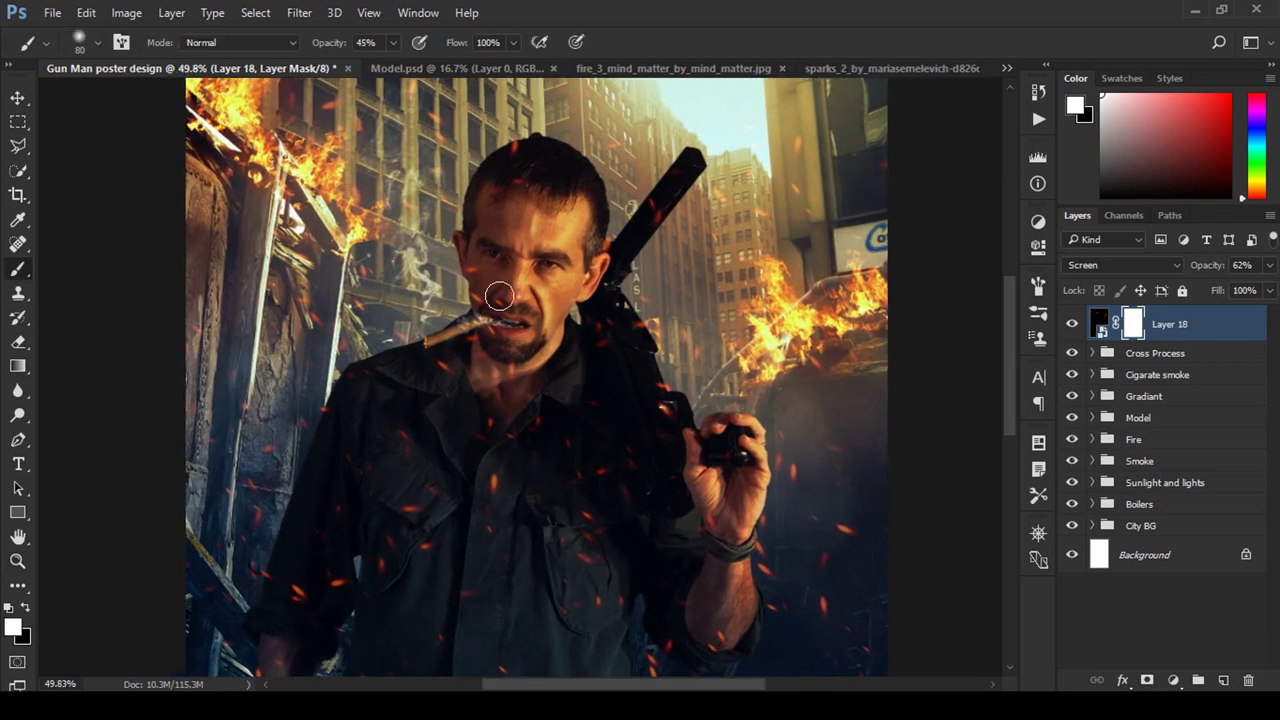
left_click(8, 608)
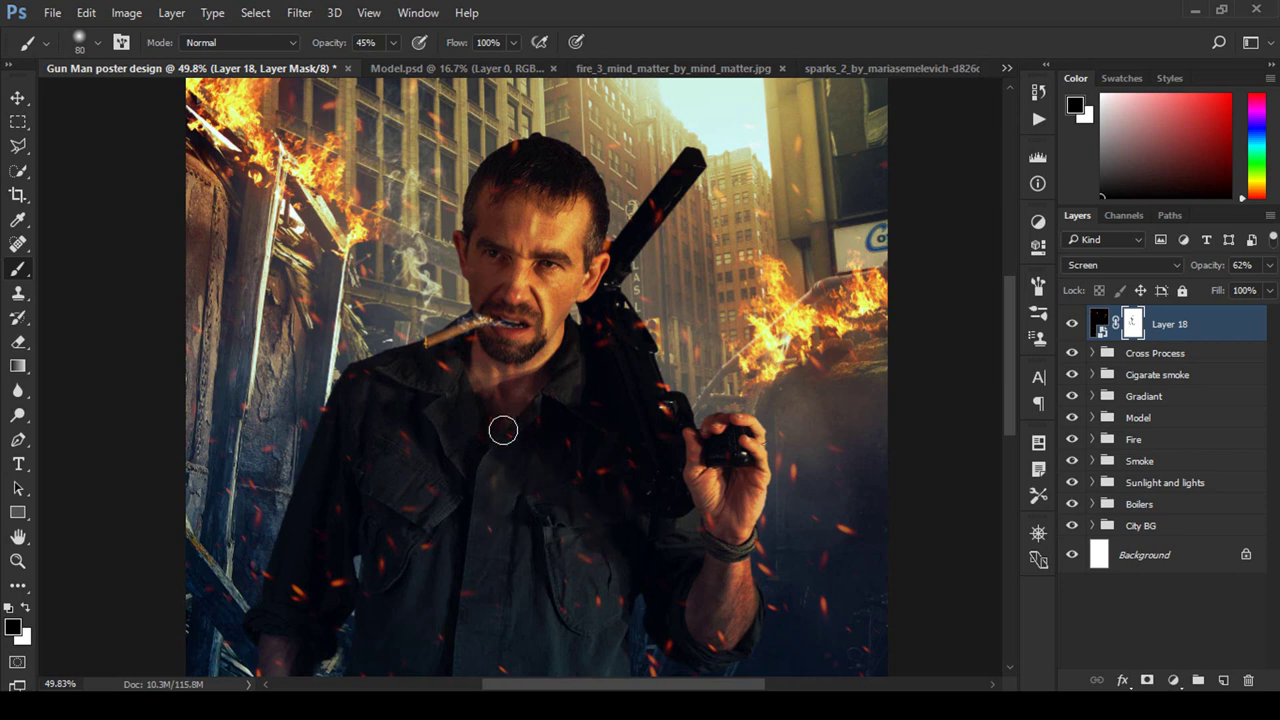
left_click_drag(606, 340, 632, 337)
Step: Mask out the sparks over the man's shirt and face with a resized brush
key("z")
mouse_move(654, 537)
left_mouse_down()
mouse_move(529, 540)
mouse_move(551, 543)
left_mouse_up()
key("b")
key("bracketright")
key("bracketright")
key("bracketright")
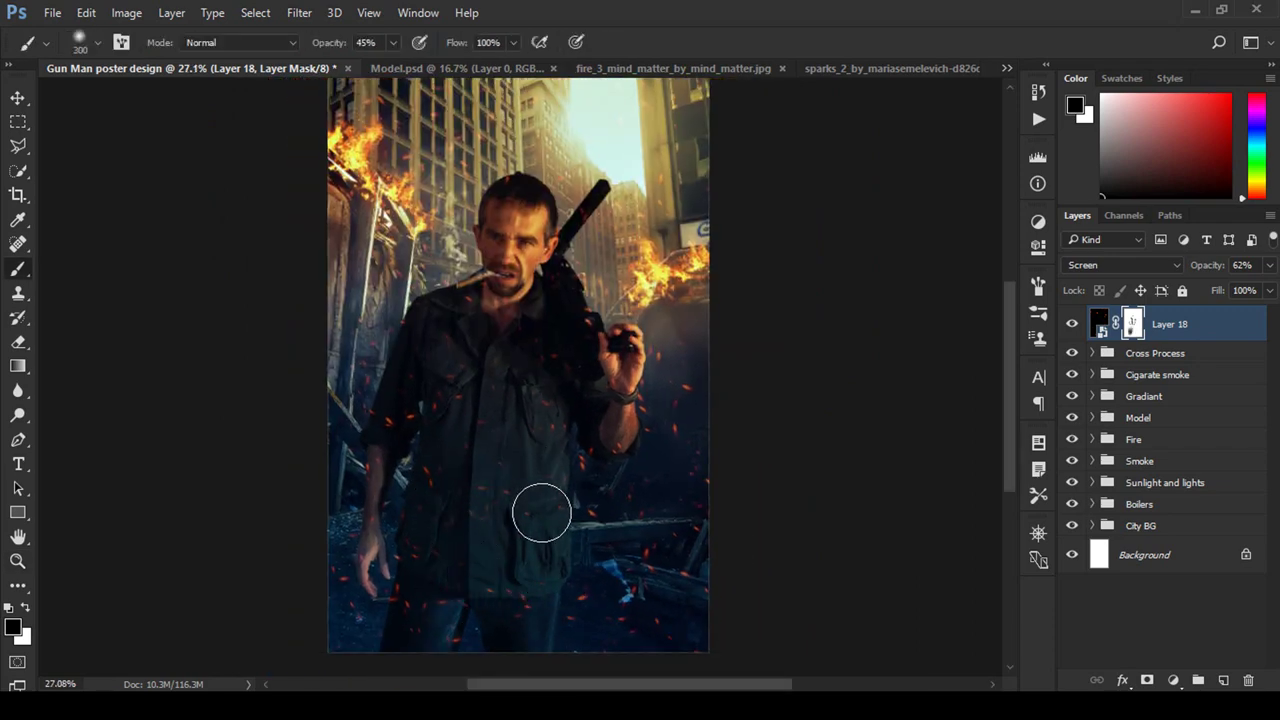
mouse_move(563, 483)
left_mouse_down()
mouse_move(575, 530)
mouse_move(463, 437)
mouse_move(463, 520)
left_mouse_up()
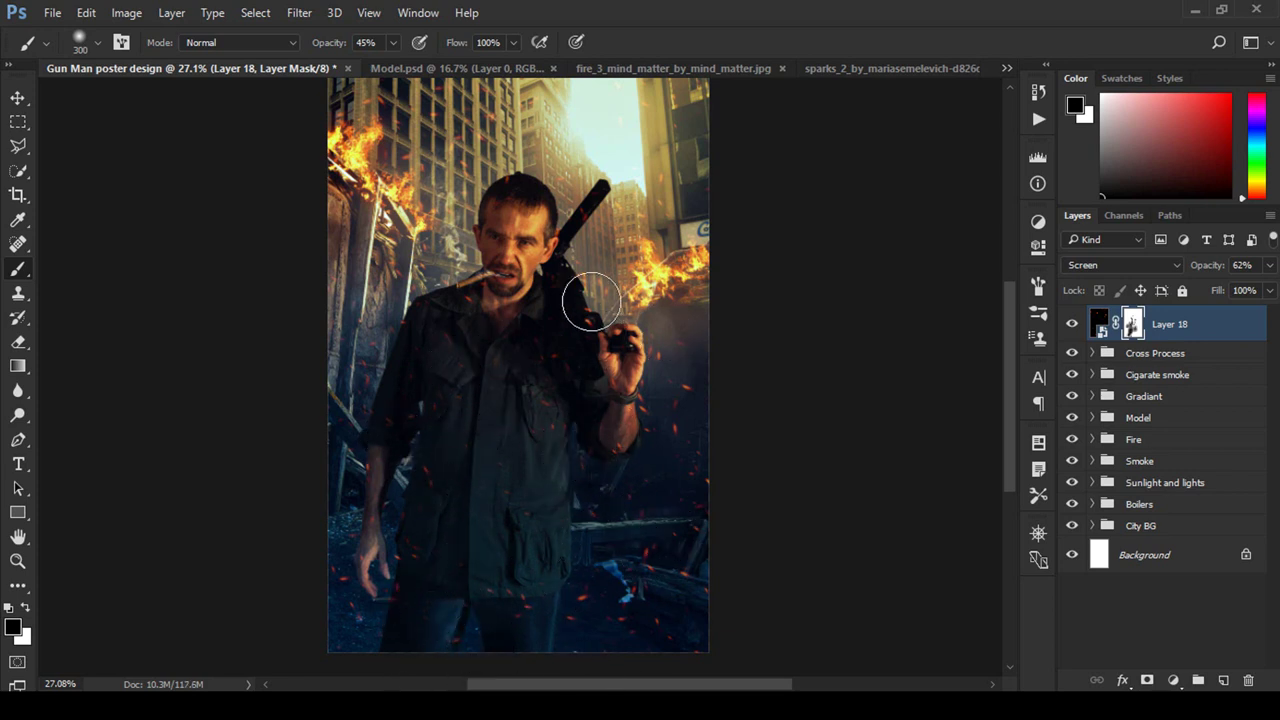
key("bracketleft")
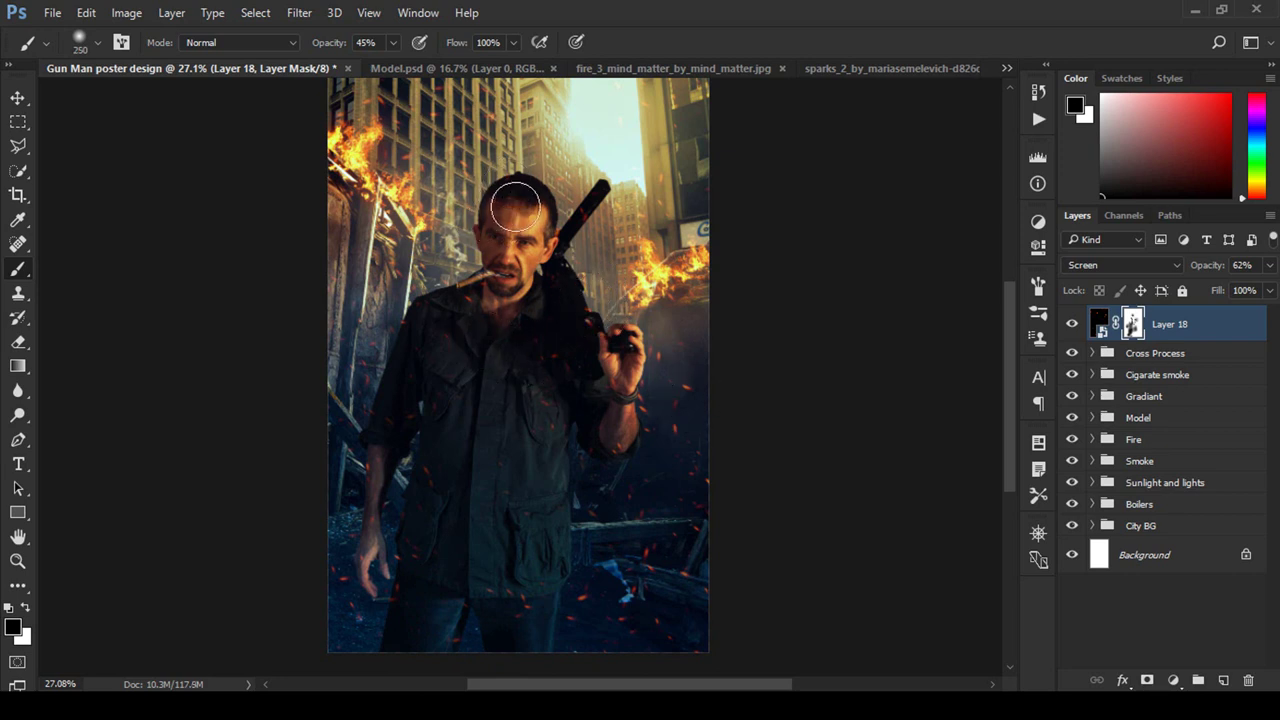
key("bracketleft")
left_click_drag(512, 267, 512, 339)
key("bracketleft")
key("bracketleft")
key("bracketleft")
left_click(1132, 323)
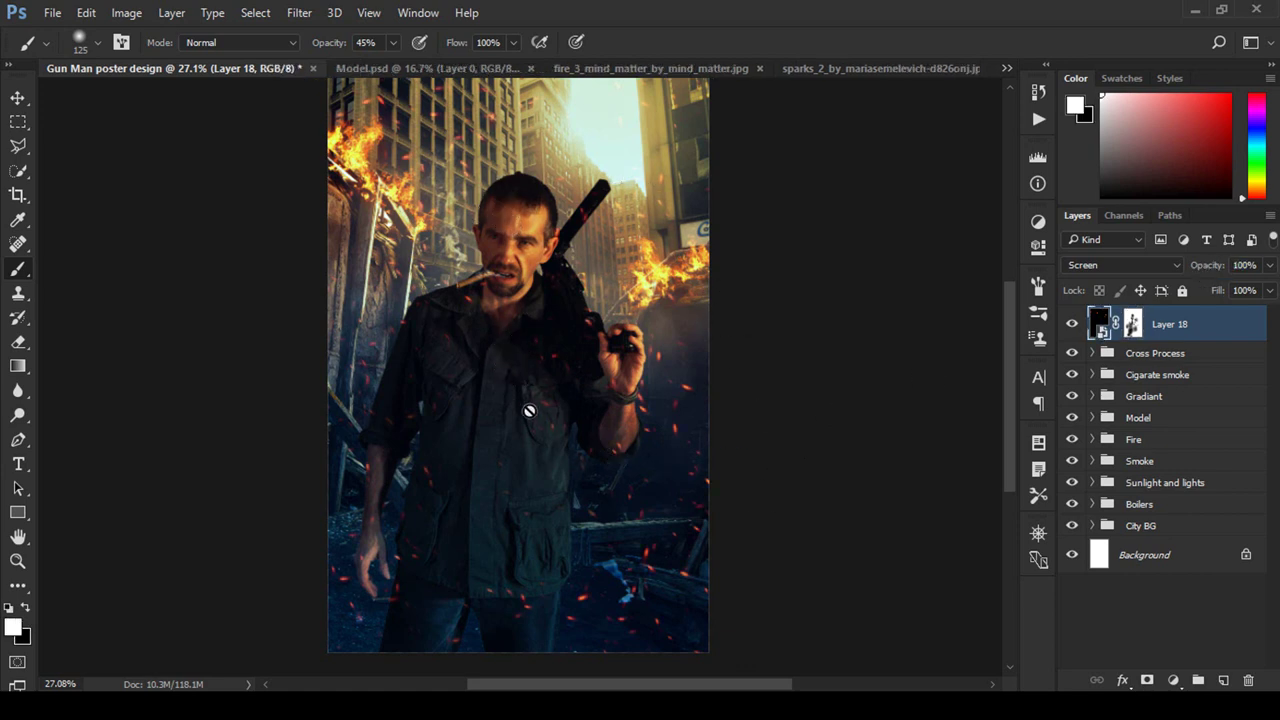
left_click(1132, 323)
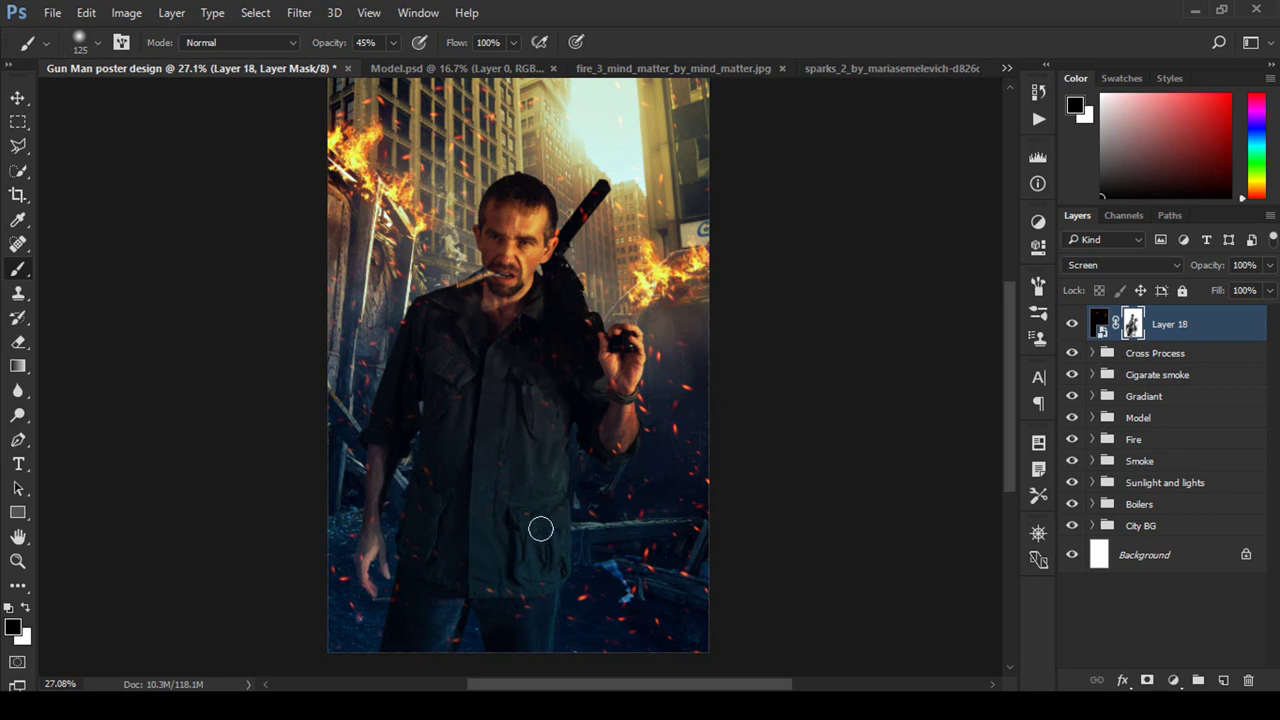
left_click_drag(637, 256, 596, 272)
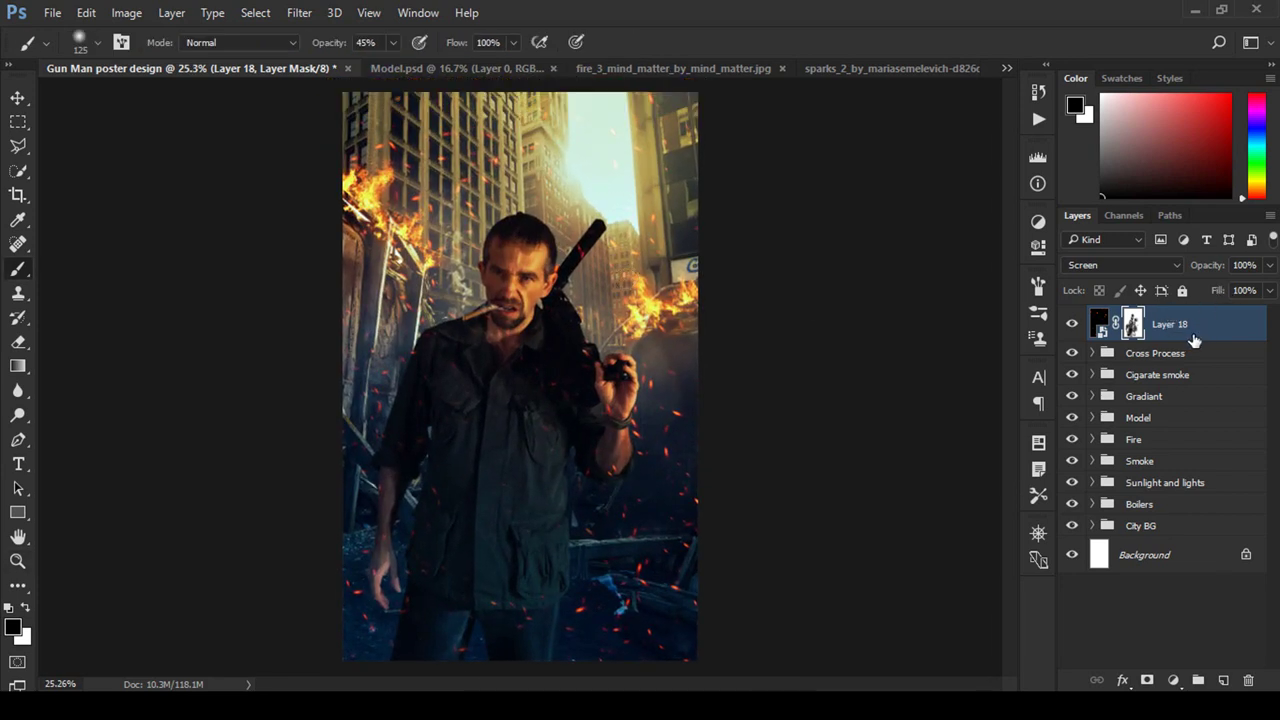
Step: Put the sparks layer into a new group named 'sparks'
key("ctrl+g")
double_click(1142, 316)
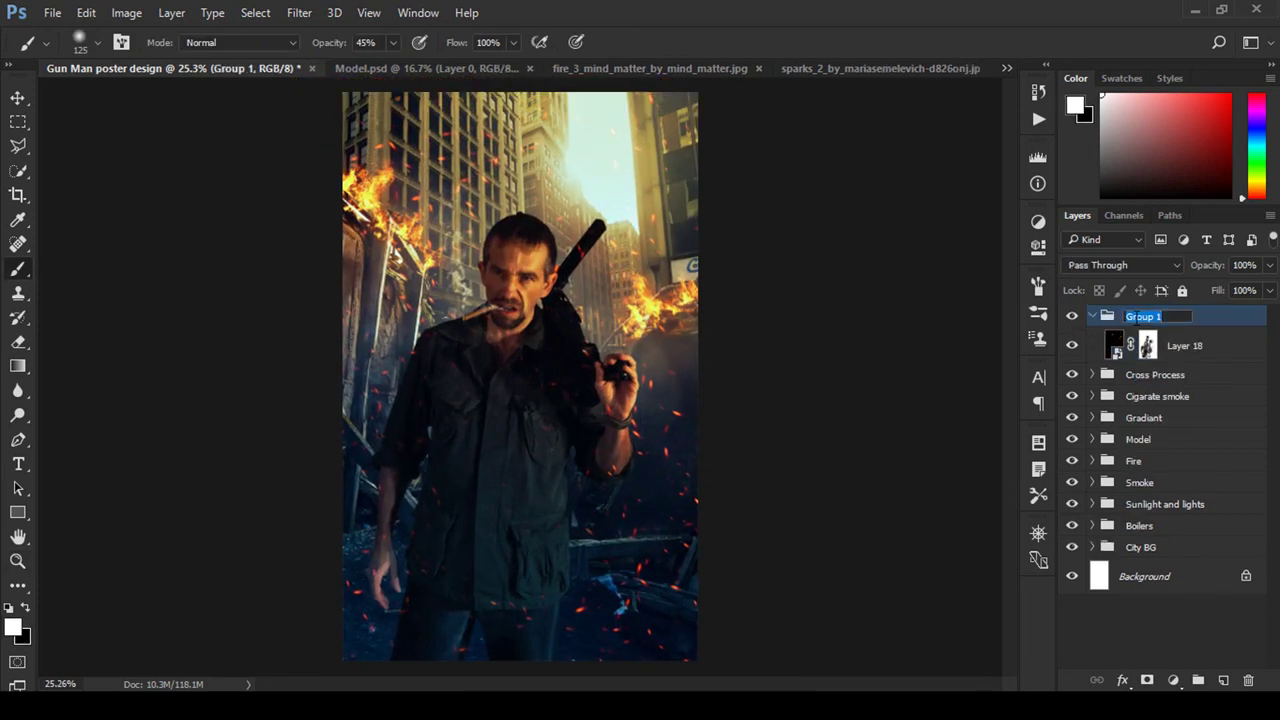
type("s")
key("Return")
double_click(1135, 316)
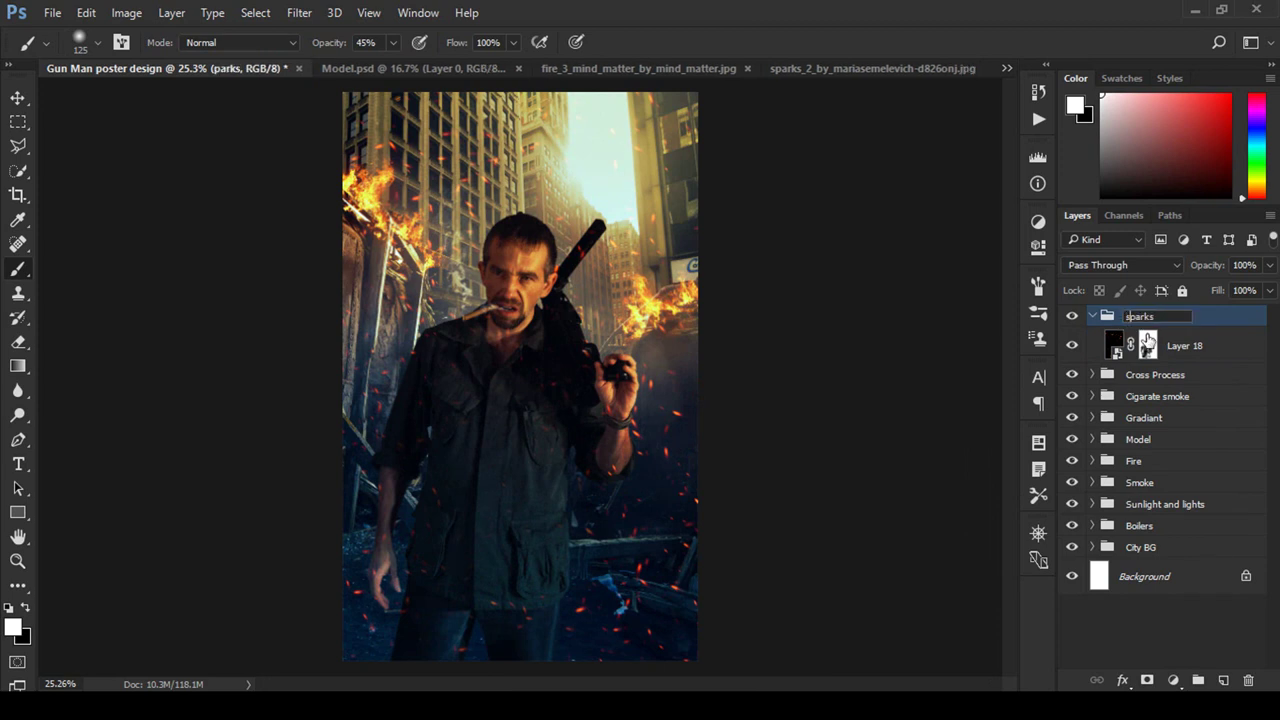
key("Return")
left_click(1092, 316)
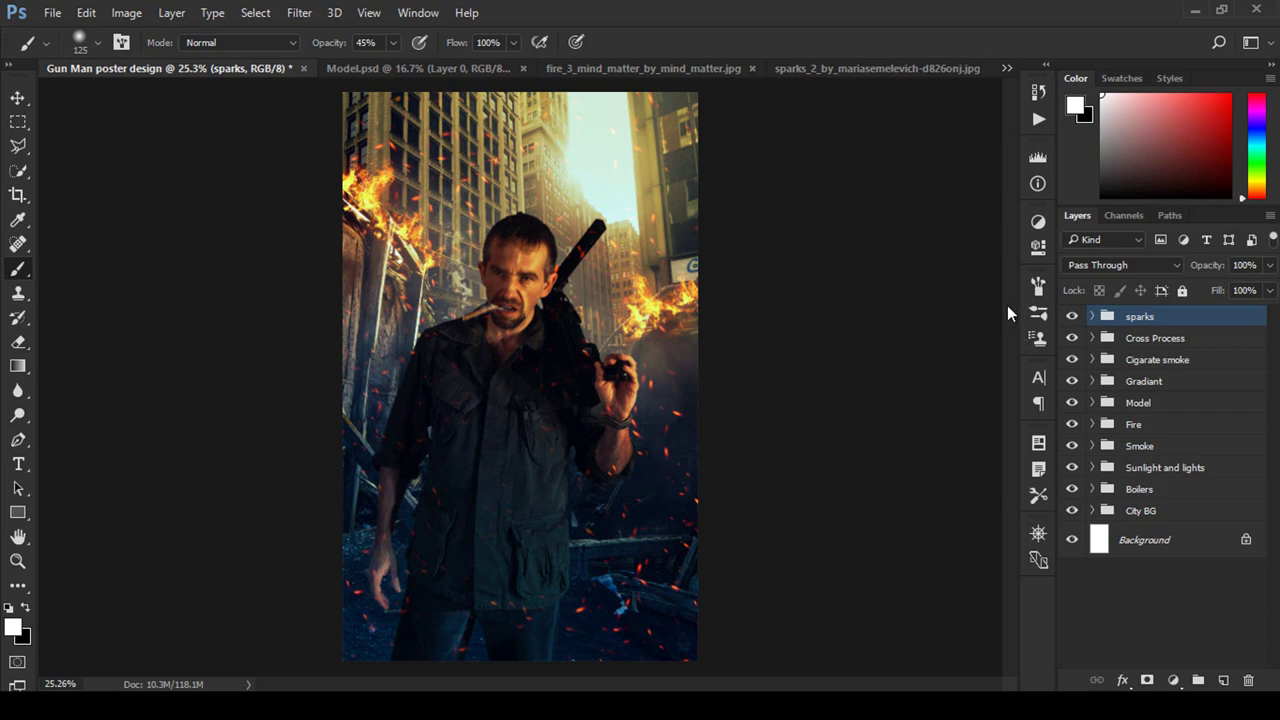